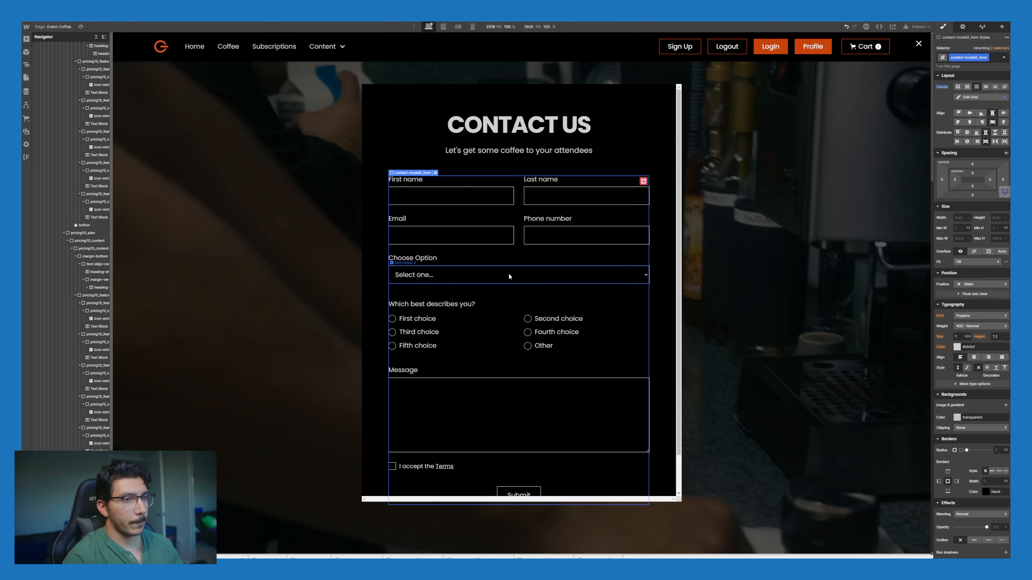
Step: Scroll to the contact form and select the First name input
{"action": "scroll", "coordinate": [505, 285], "scroll_direction": "down", "scroll_amount": 5}
{"action": "scroll", "coordinate": [463, 269], "scroll_direction": "up", "scroll_amount": 3}
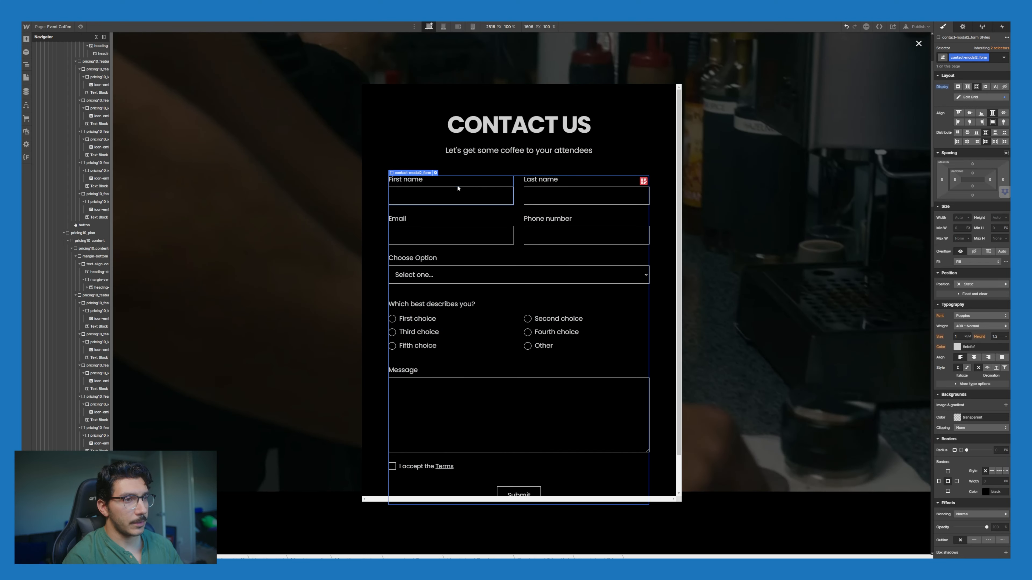
{"action": "scroll", "coordinate": [812, 383], "scroll_direction": "down", "scroll_amount": 5}
{"action": "scroll", "coordinate": [809, 383], "scroll_direction": "up", "scroll_amount": 5}
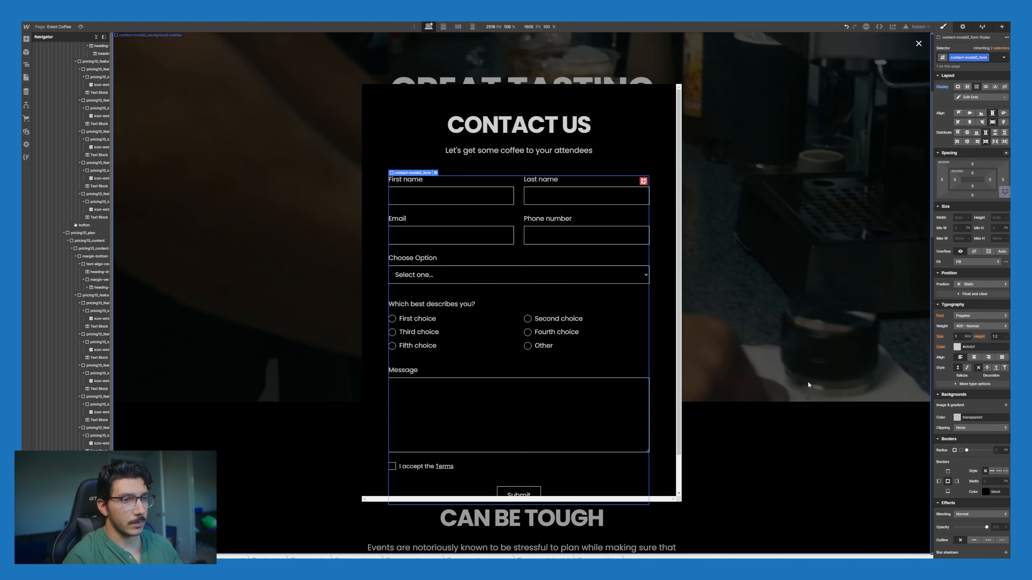
{"action": "scroll", "coordinate": [807, 381], "scroll_direction": "down", "scroll_amount": 10}
{"action": "scroll", "coordinate": [806, 382], "scroll_direction": "down", "scroll_amount": 5}
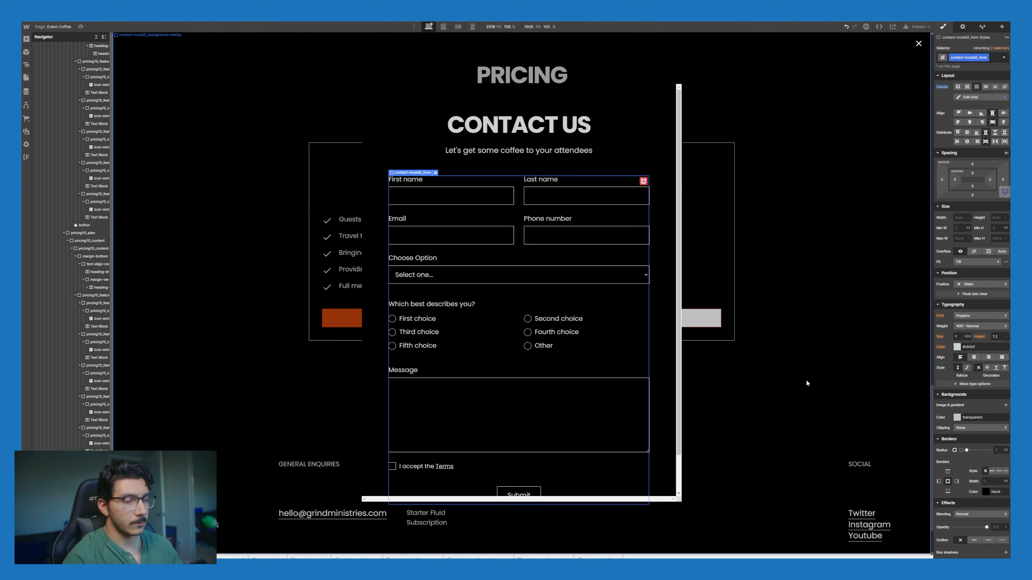
{"action": "left_click", "coordinate": [472, 195]}
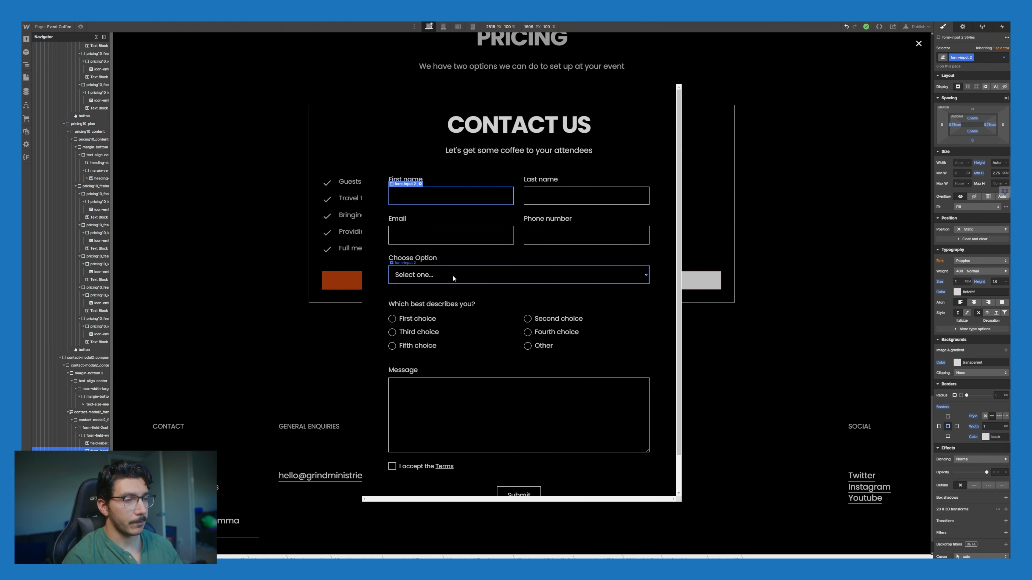
Step: Open and close the Choose Option dropdown's settings, then reselect the dropdown
{"action": "left_click", "coordinate": [437, 279]}
{"action": "double_click", "coordinate": [419, 277]}
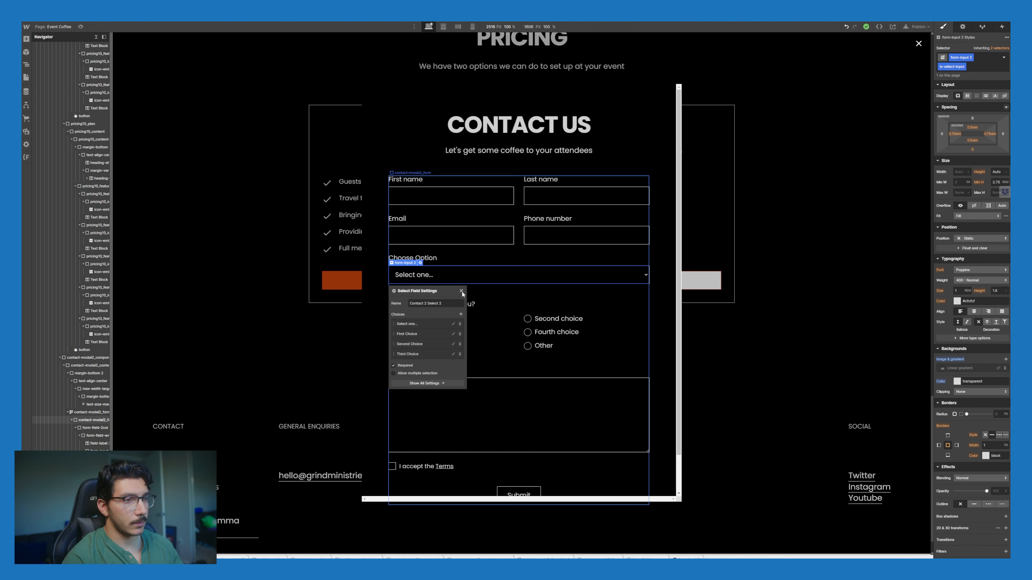
{"action": "left_click", "coordinate": [479, 253]}
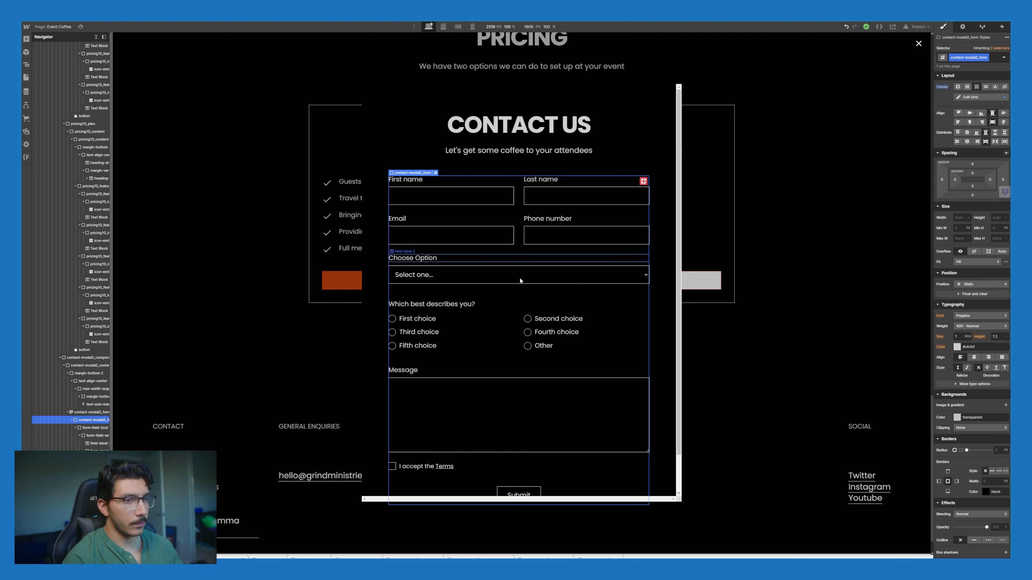
{"action": "left_click", "coordinate": [450, 274]}
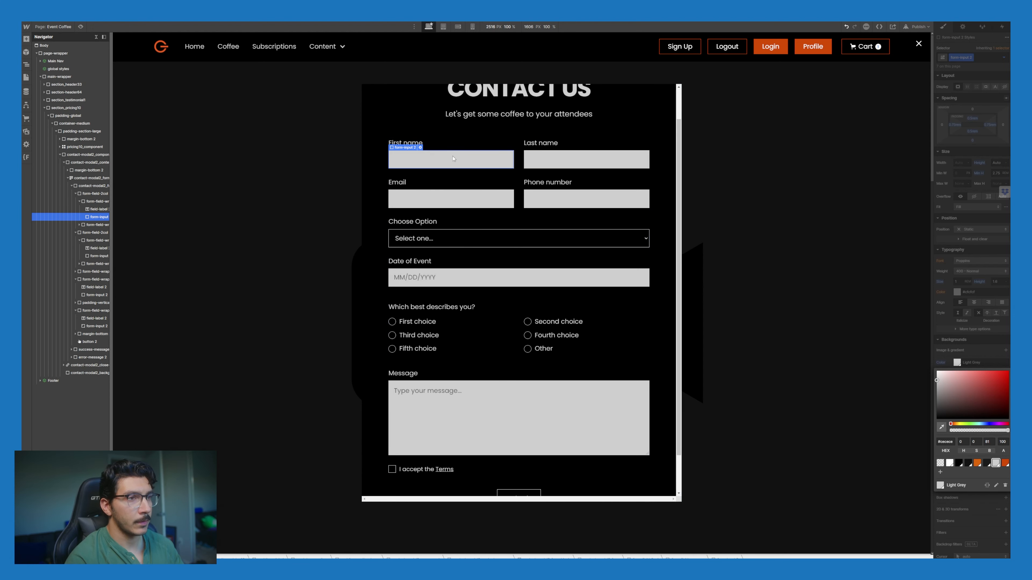
Step: Rename the Email field's submission name to Catering Email
{"action": "left_click", "coordinate": [421, 148]}
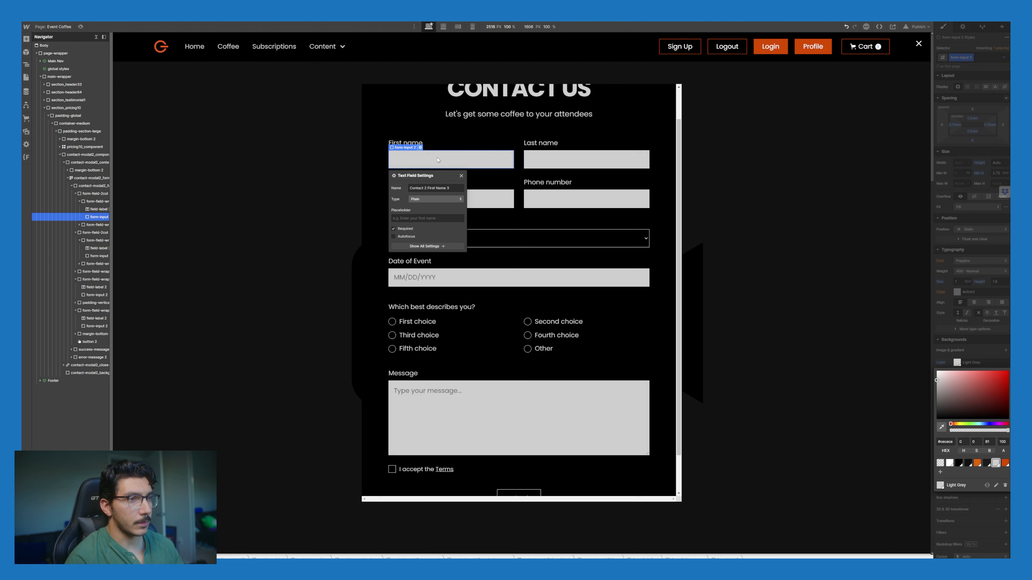
{"action": "left_click", "coordinate": [454, 141]}
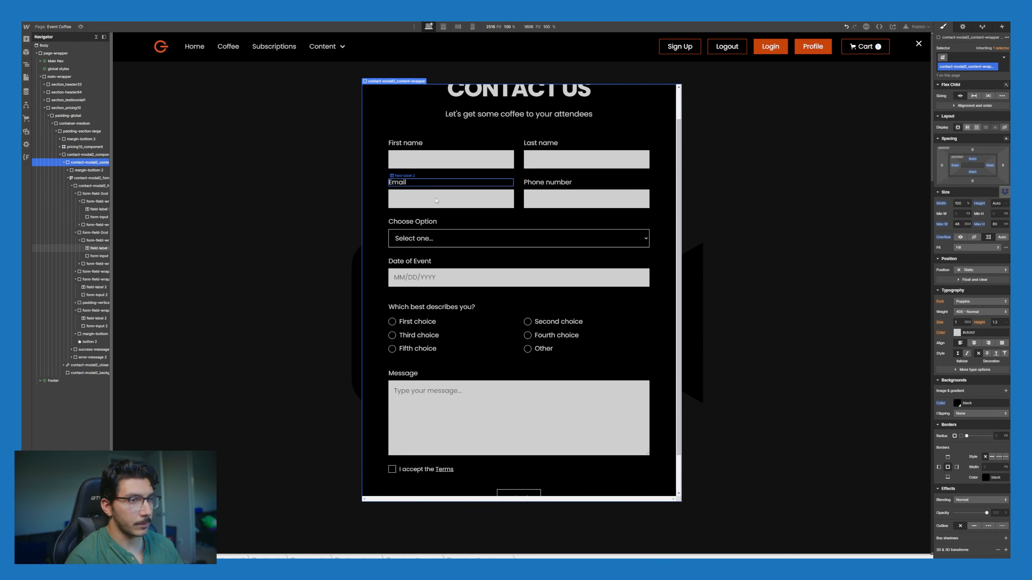
{"action": "left_click", "coordinate": [418, 194]}
{"action": "left_click", "coordinate": [420, 187]}
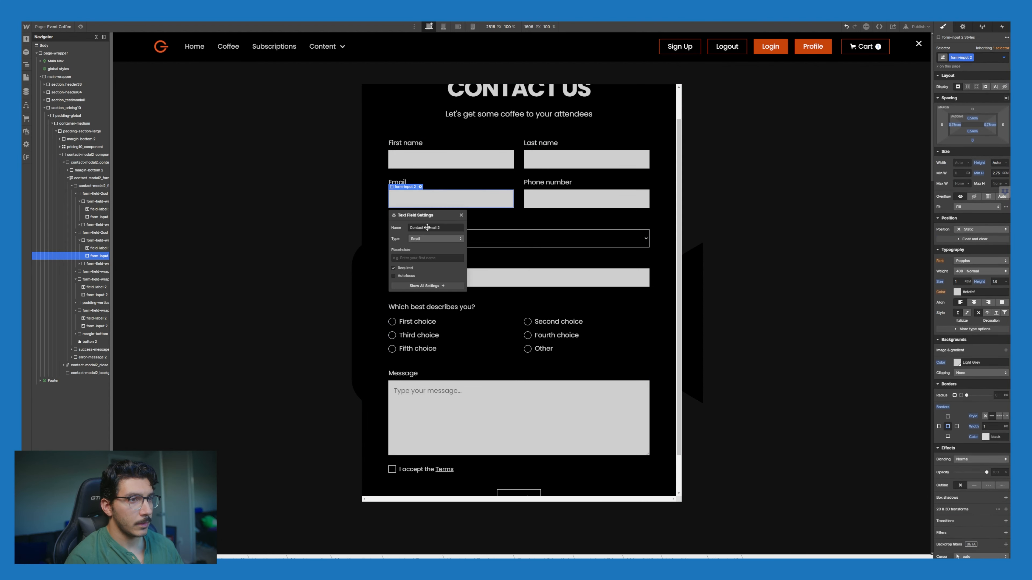
{"action": "left_click", "coordinate": [577, 204]}
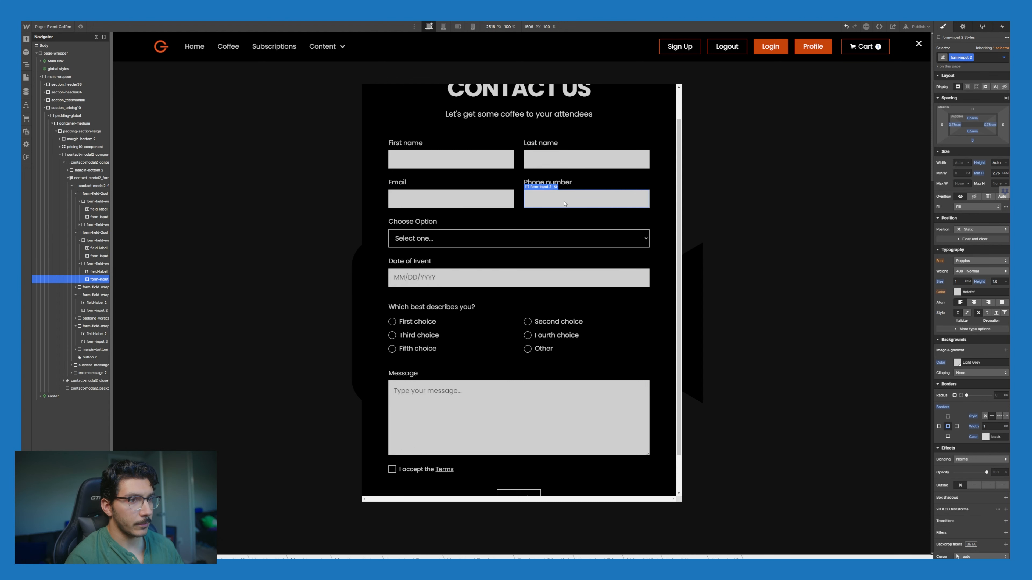
{"action": "left_click", "coordinate": [502, 212]}
{"action": "left_click", "coordinate": [451, 203]}
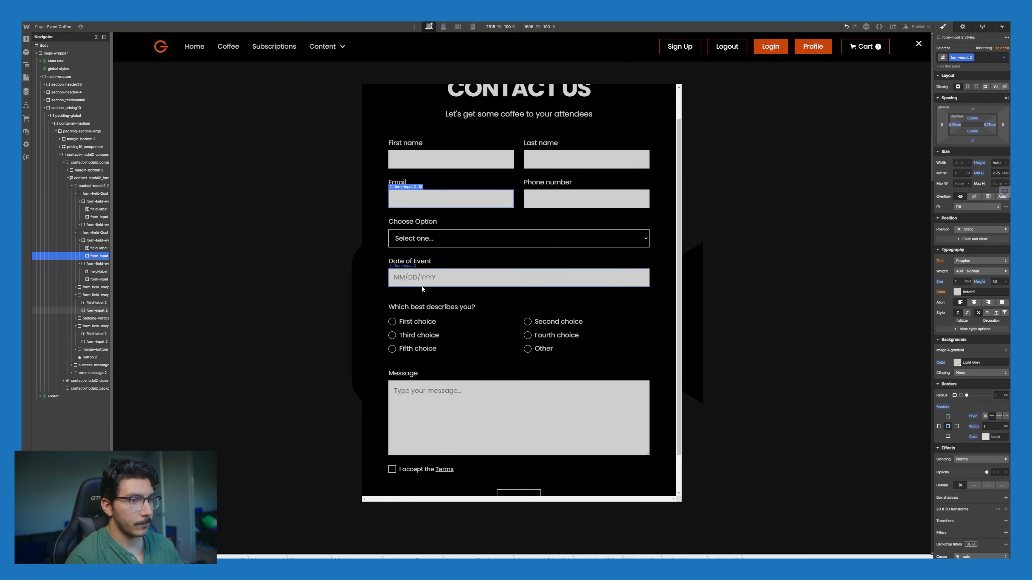
{"action": "left_click", "coordinate": [421, 187]}
{"action": "left_click_drag", "start_coordinate": [430, 229], "coordinate": [406, 229]}
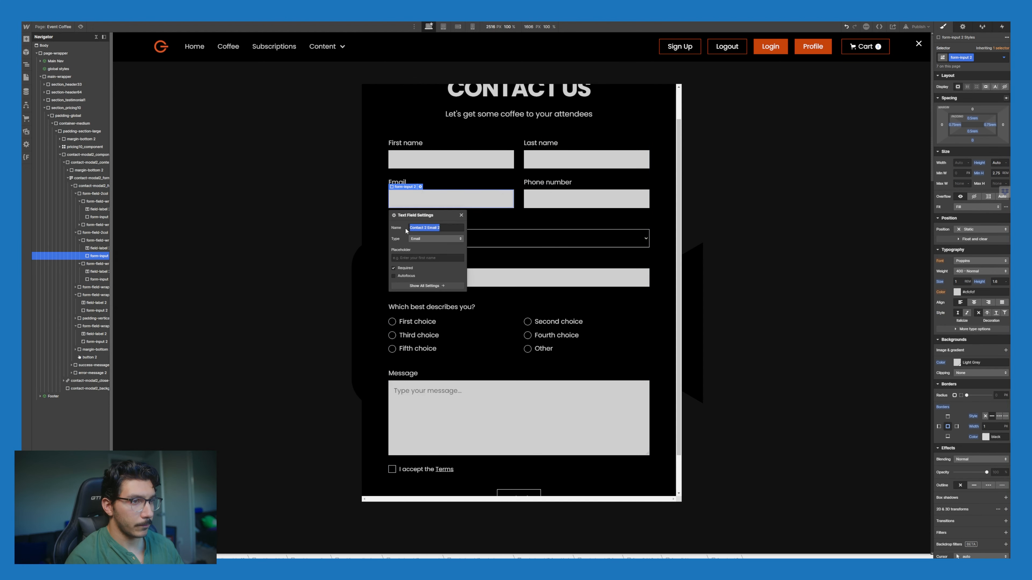
{"action": "type", "text": "Cat"}
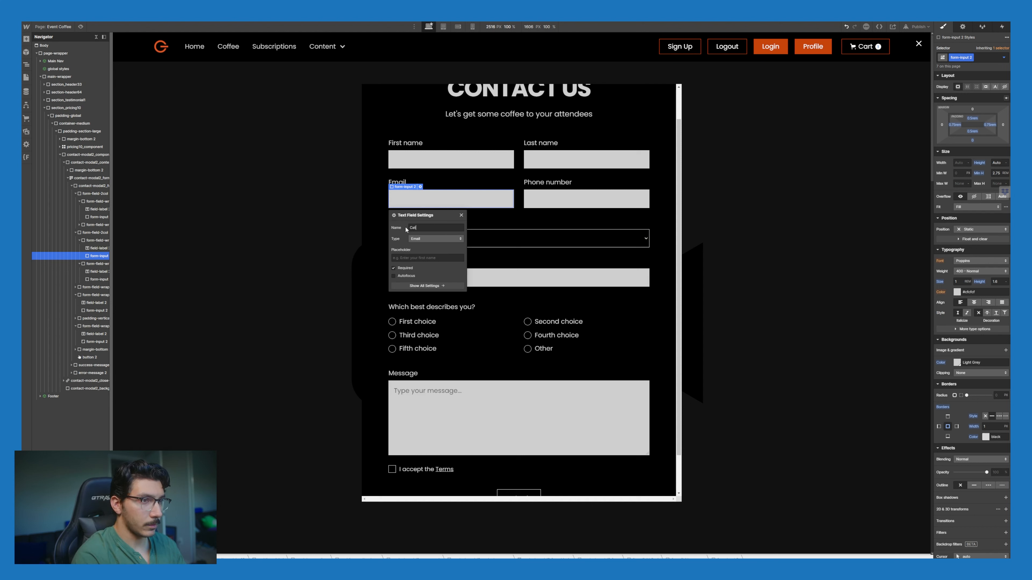
{"action": "type", "text": "ering Email"}
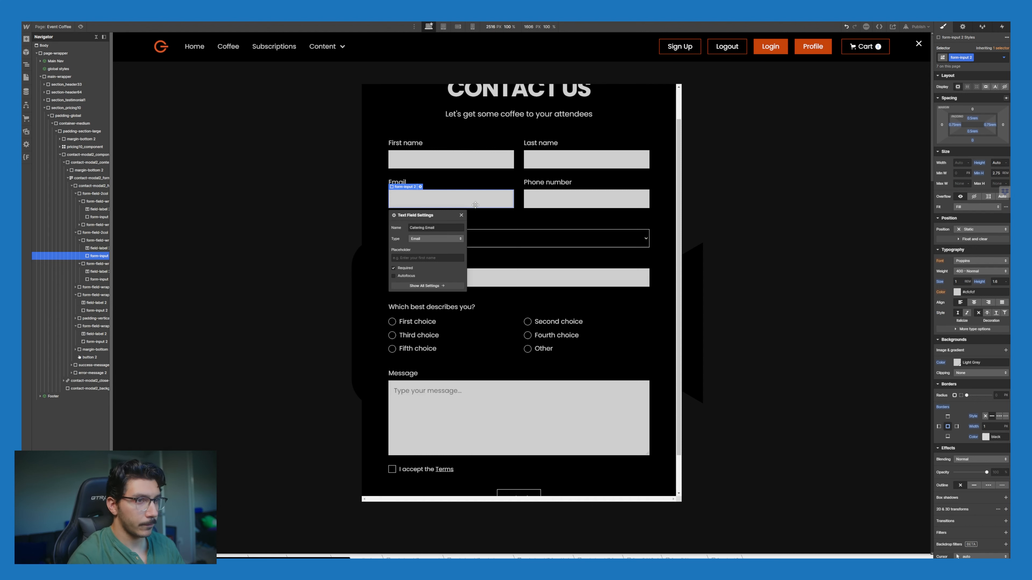
Step: Rename the Phone number field's submission name to Catering Phone
{"action": "left_click", "coordinate": [530, 195]}
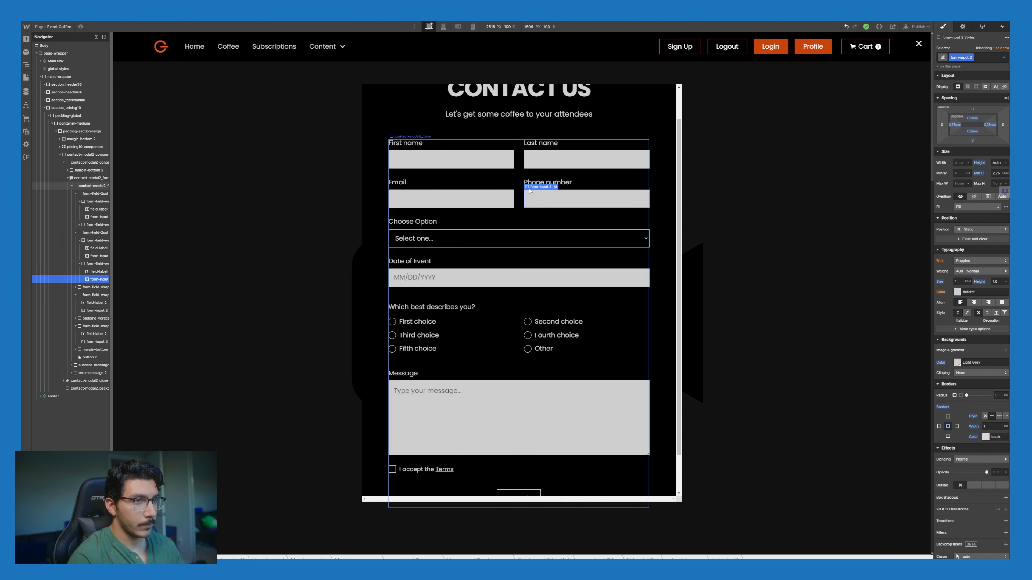
{"action": "left_click", "coordinate": [559, 184]}
{"action": "key", "text": "Up"}
{"action": "left_click", "coordinate": [557, 204]}
{"action": "left_click", "coordinate": [556, 187]}
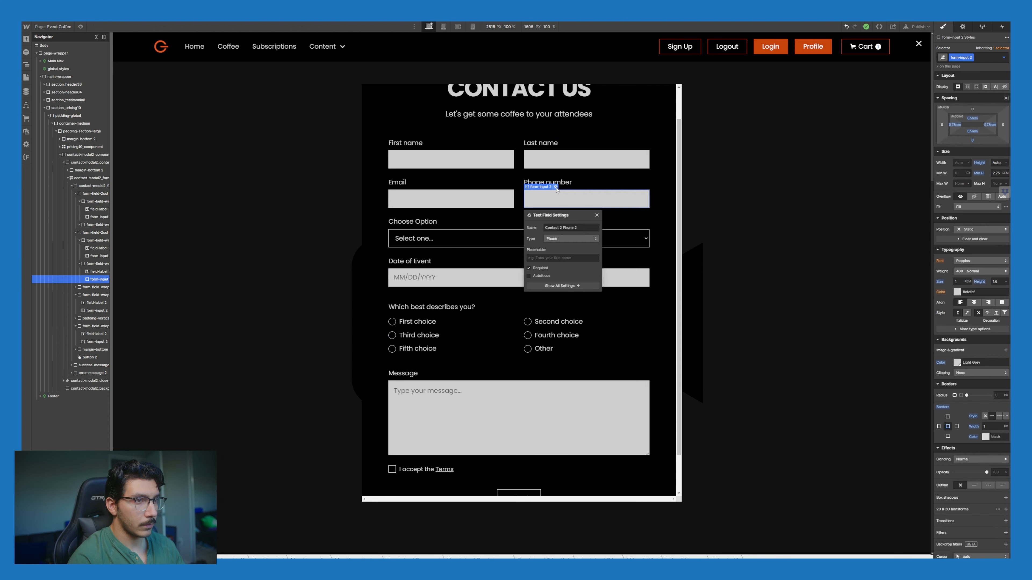
{"action": "type", "text": "Catering PHone"}
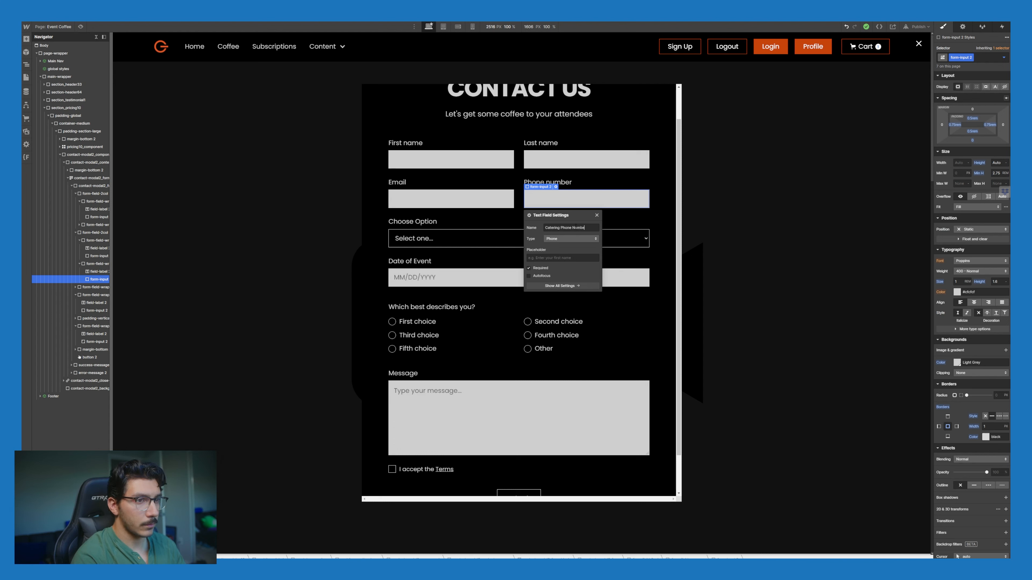
Step: Change the Last name field's submission name to Catering Last Name
{"action": "left_click", "coordinate": [553, 159]}
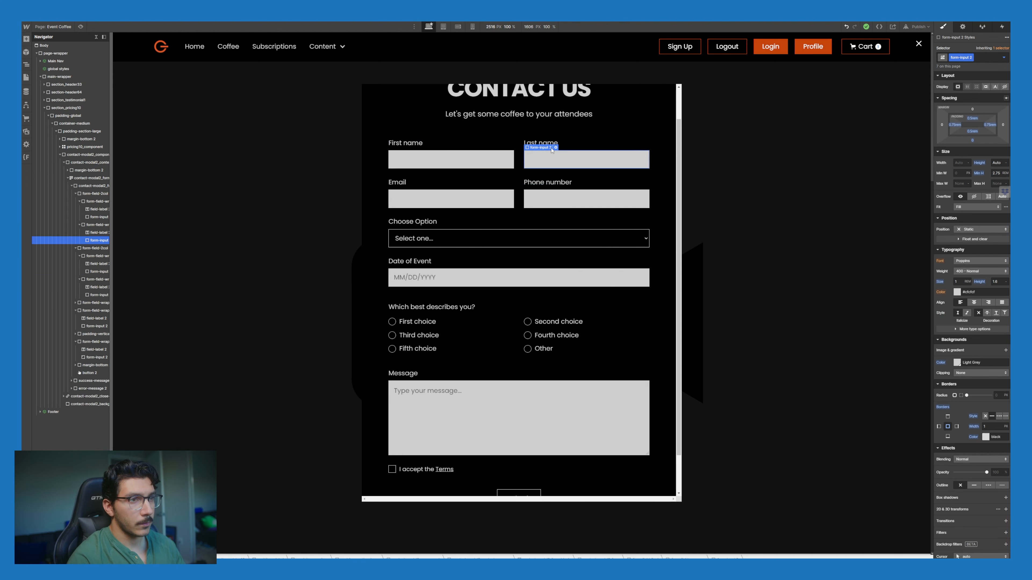
{"action": "left_click", "coordinate": [555, 147]}
{"action": "double_click", "coordinate": [576, 188]}
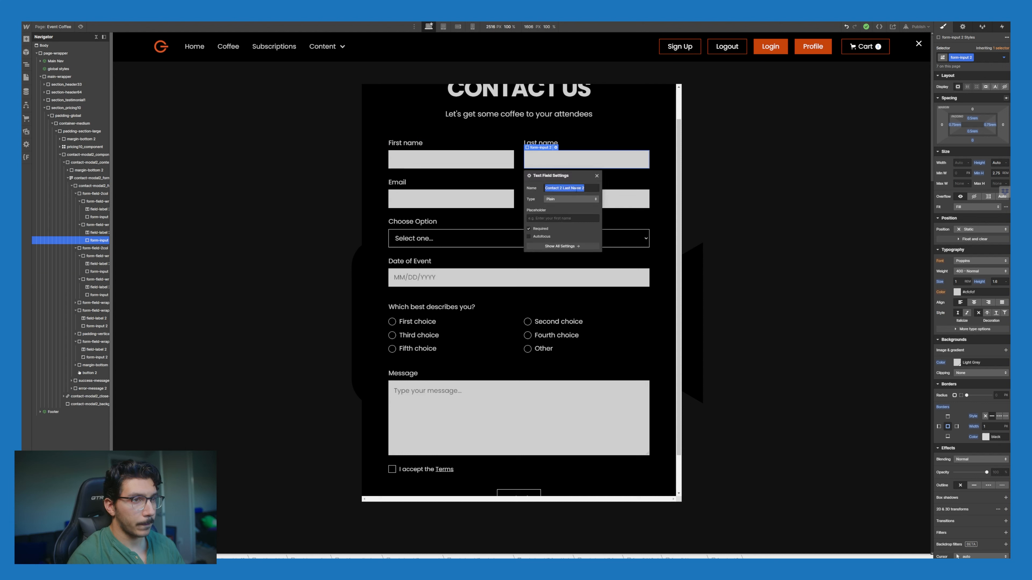
{"action": "type", "text": "Catering"}
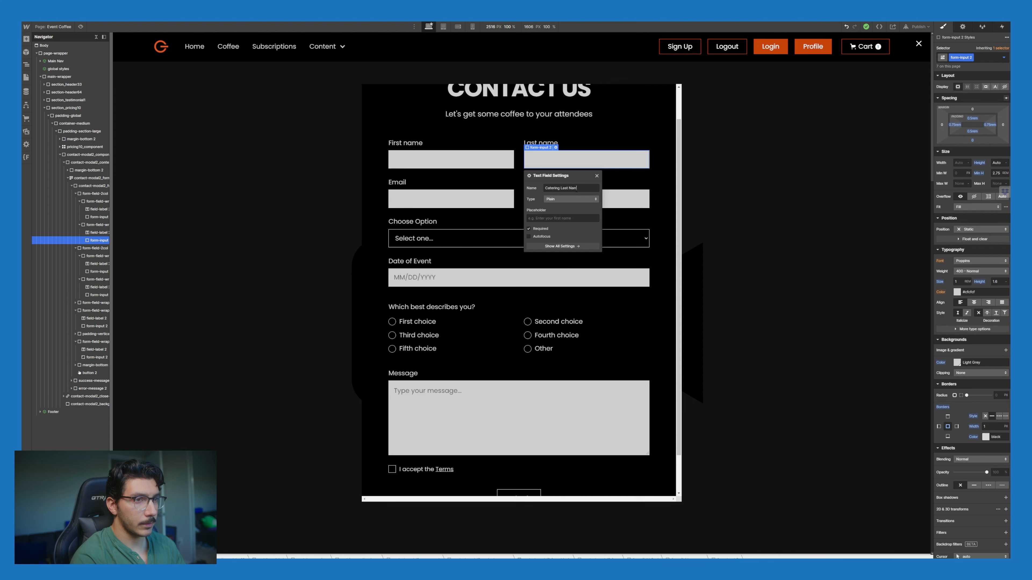
Step: Rename the First name field's submission name to Catering First Name
{"action": "left_click", "coordinate": [419, 151]}
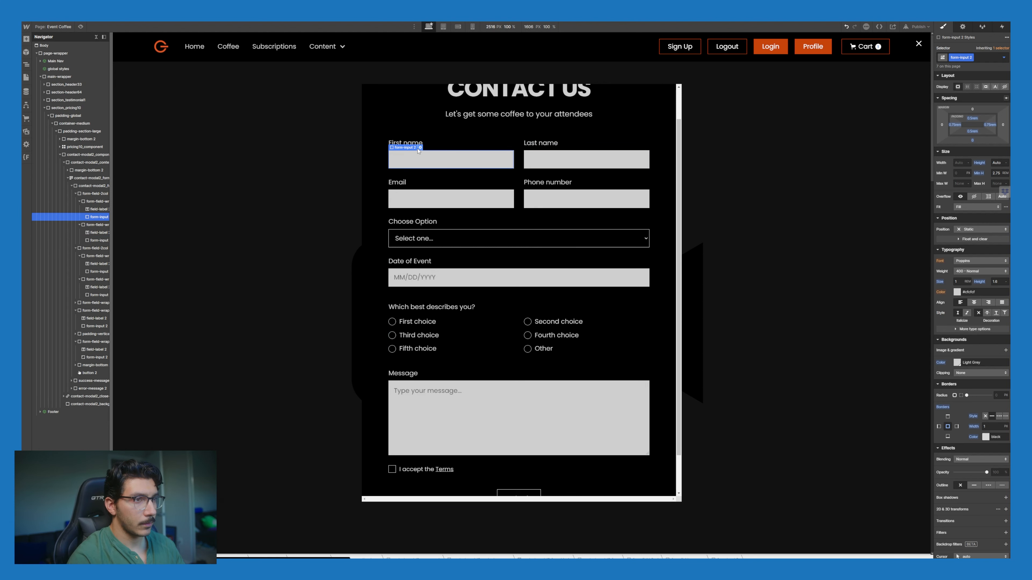
{"action": "left_click", "coordinate": [420, 147]}
{"action": "triple_click", "coordinate": [430, 187]}
{"action": "type", "text": "Cater"}
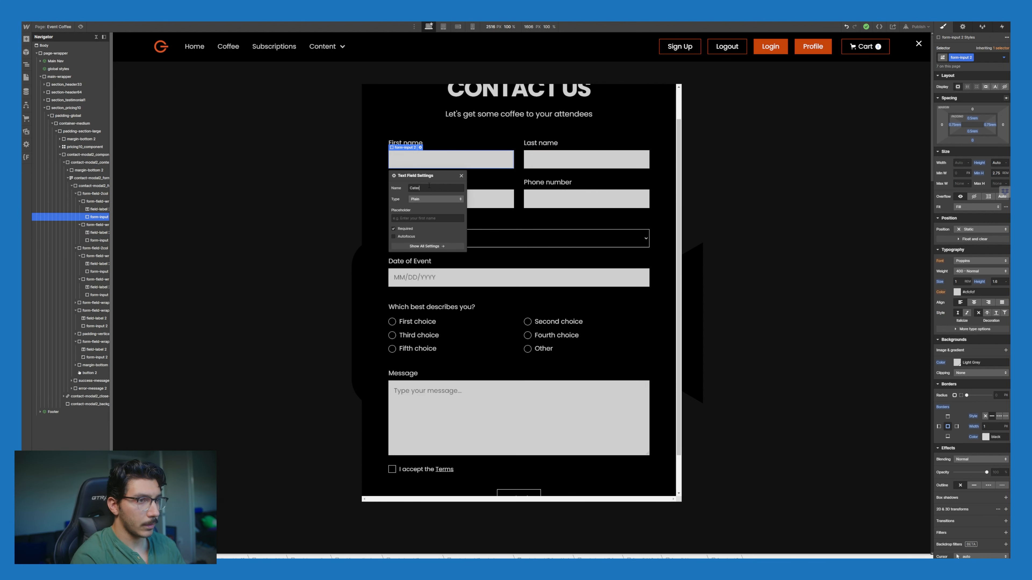
{"action": "type", "text": "ing F"}
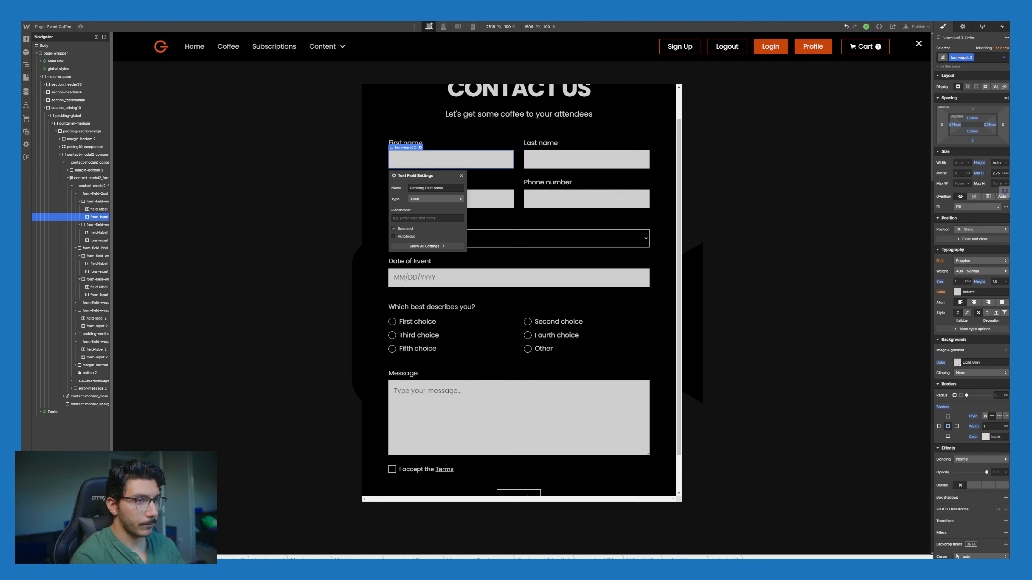
{"action": "type", "text": "irst name"}
{"action": "key", "text": "BackSpace"}
{"action": "key", "text": "BackSpace"}
{"action": "key", "text": "BackSpace"}
{"action": "key", "text": "BackSpace"}
{"action": "key", "text": "BackSpace"}
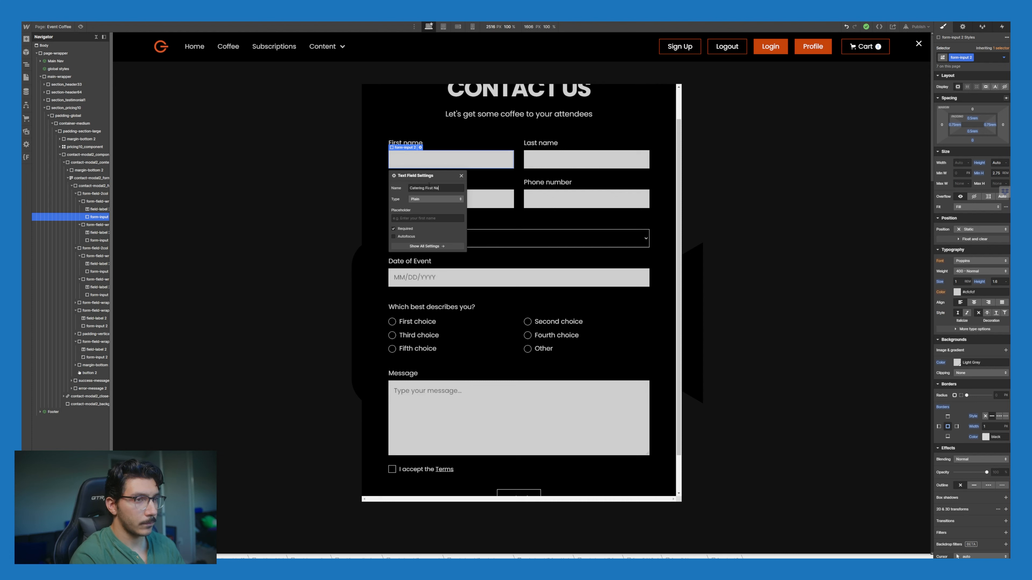
{"action": "type", "text": "Name"}
{"action": "left_click", "coordinate": [493, 128]}
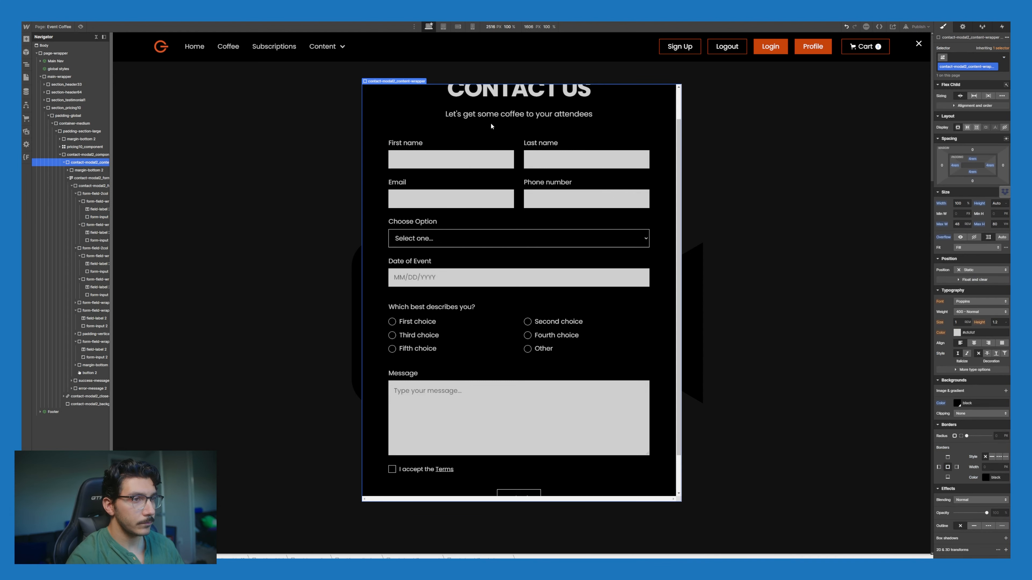
{"action": "left_click", "coordinate": [482, 160]}
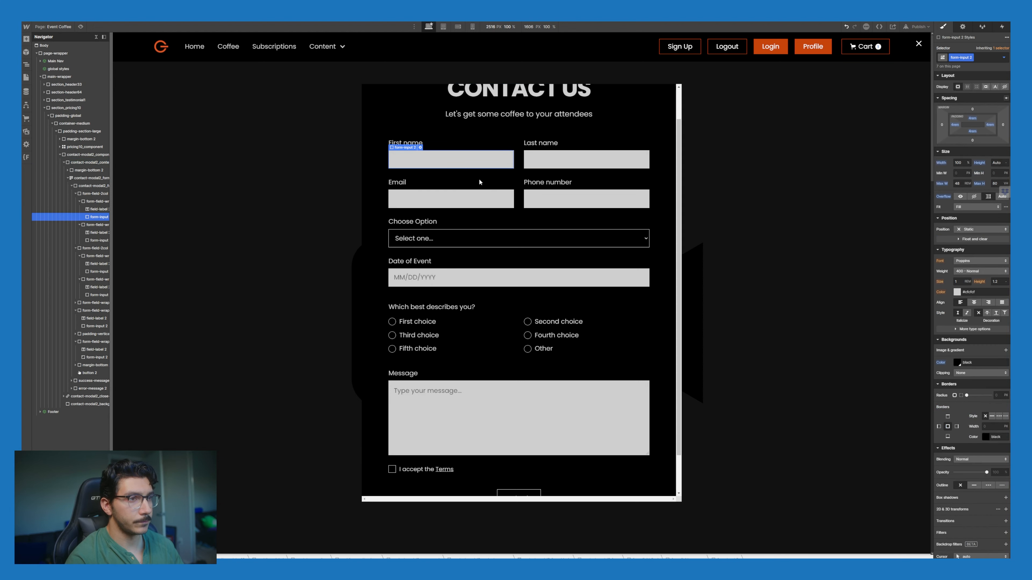
Step: Change the dropdown's first choice text and value to Full Service
{"action": "left_click", "coordinate": [496, 241]}
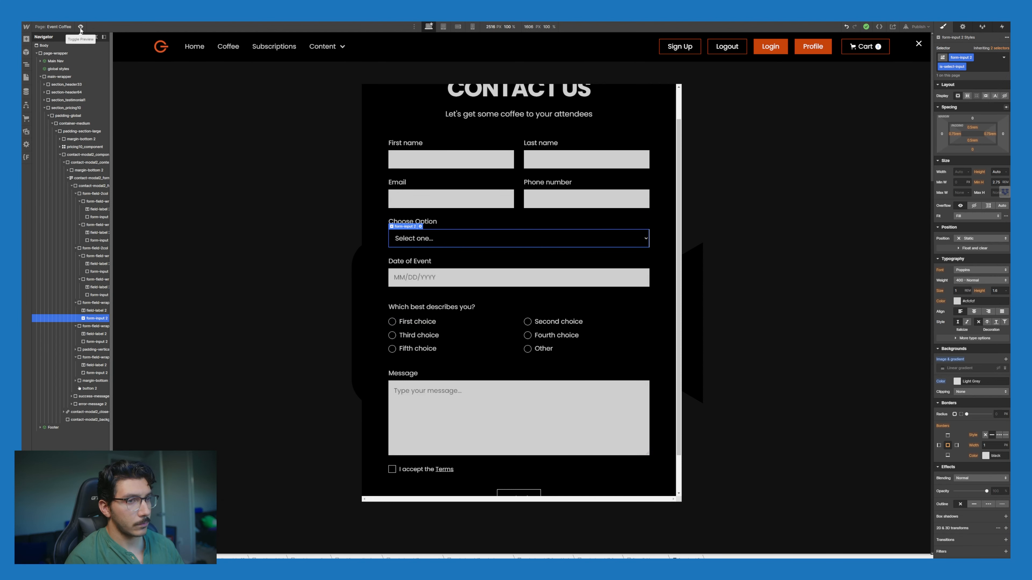
{"action": "left_click", "coordinate": [420, 227]}
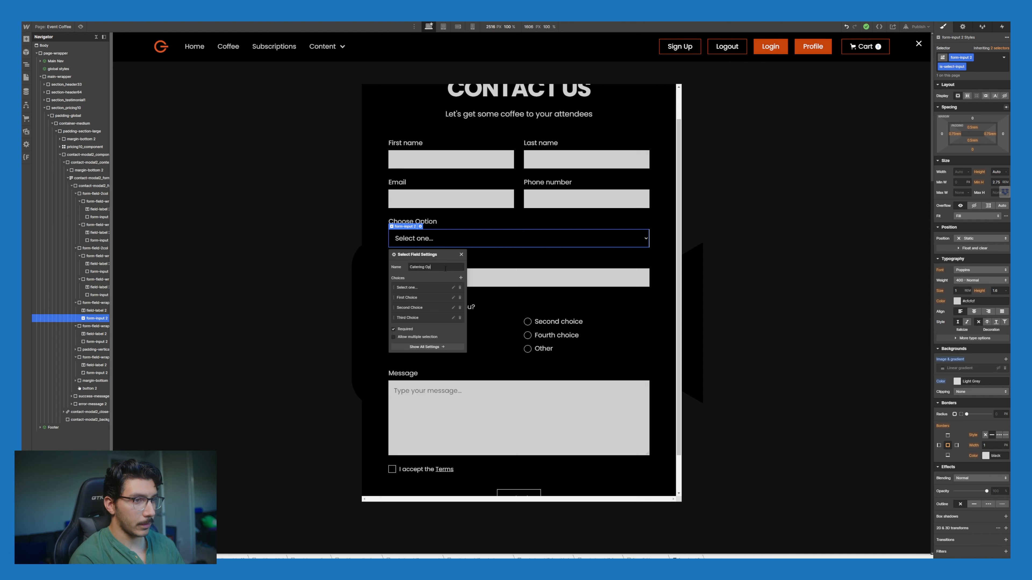
{"action": "left_click", "coordinate": [453, 298]}
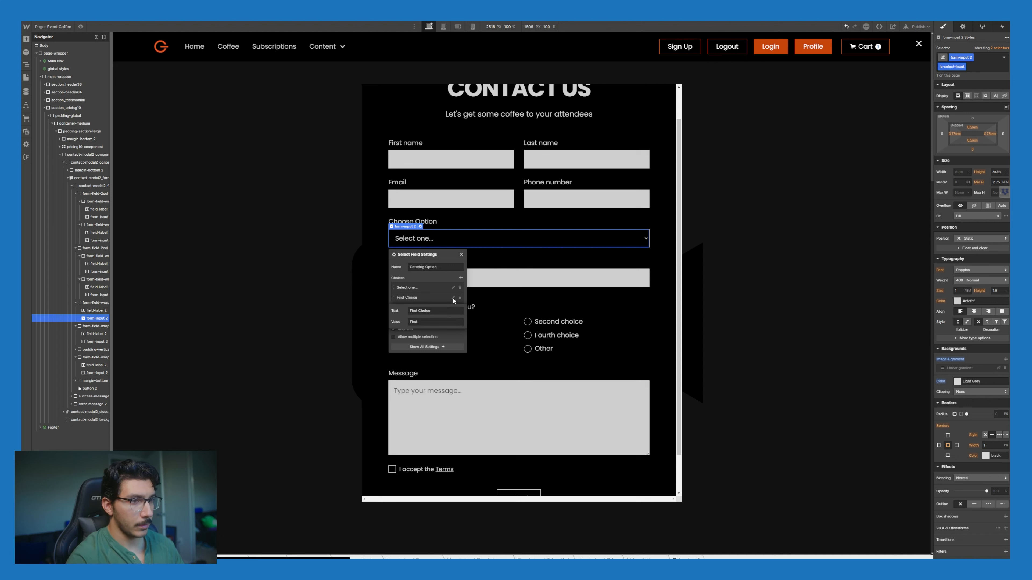
{"action": "left_click", "coordinate": [441, 321]}
{"action": "left_click", "coordinate": [429, 307]}
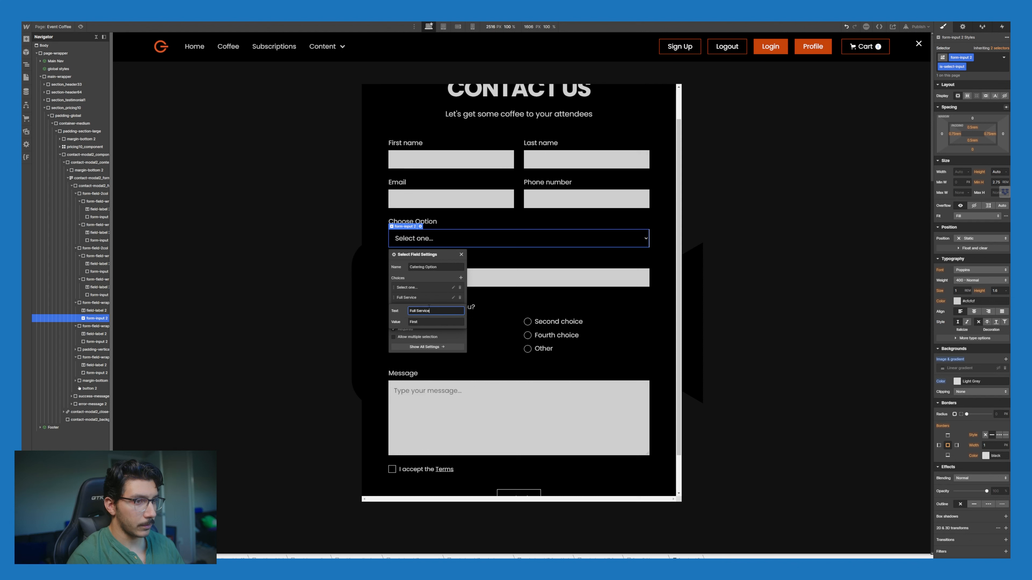
{"action": "double_click", "coordinate": [425, 322]}
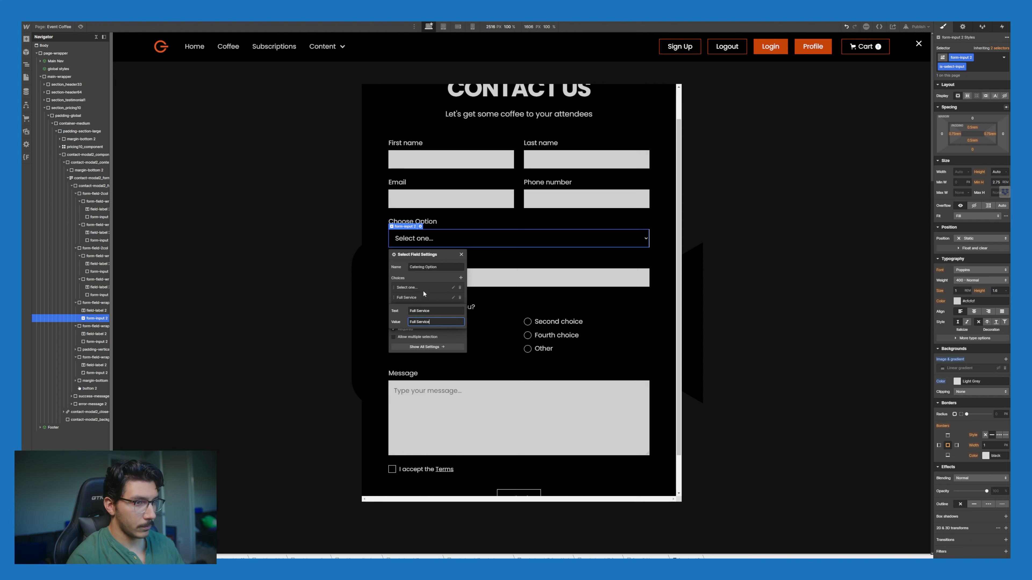
{"action": "key", "text": "Return"}
Step: Change the second choice to Lending a Hand and close the dropdown settings
{"action": "left_click", "coordinate": [454, 308]}
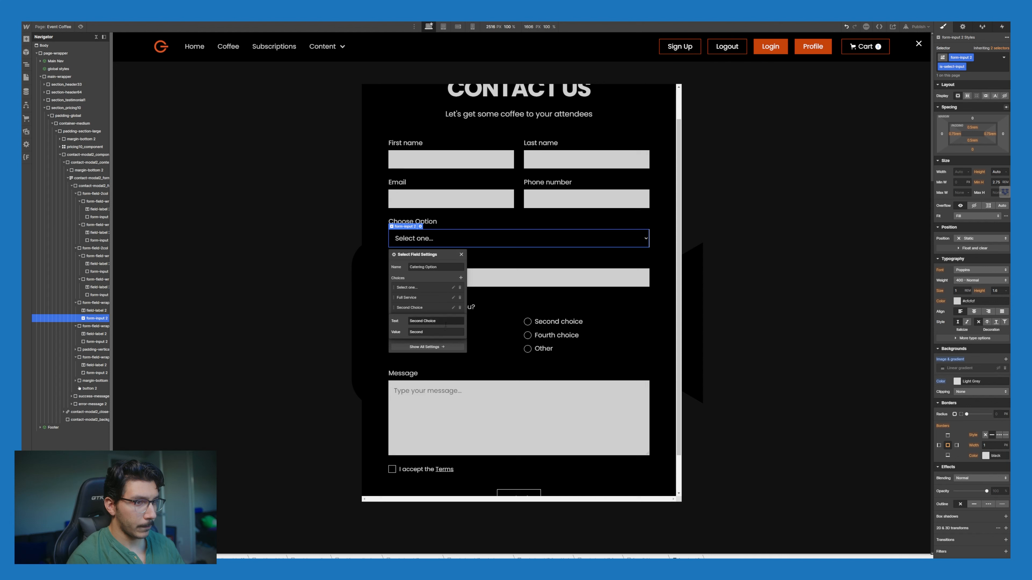
{"action": "triple_click", "coordinate": [444, 323]}
{"action": "type", "text": "Lending a Hand"}
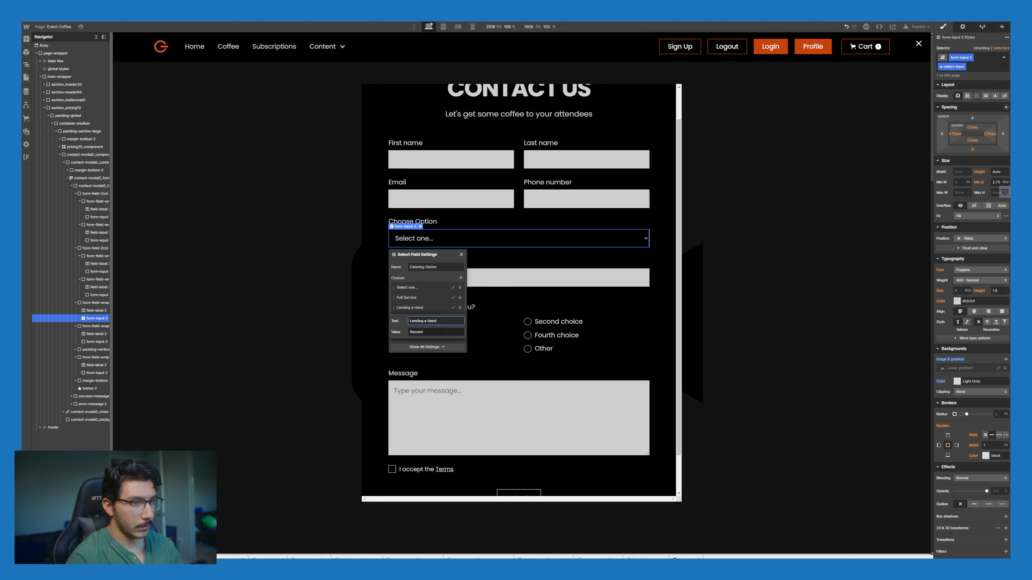
{"action": "double_click", "coordinate": [441, 332]}
{"action": "double_click", "coordinate": [439, 321]}
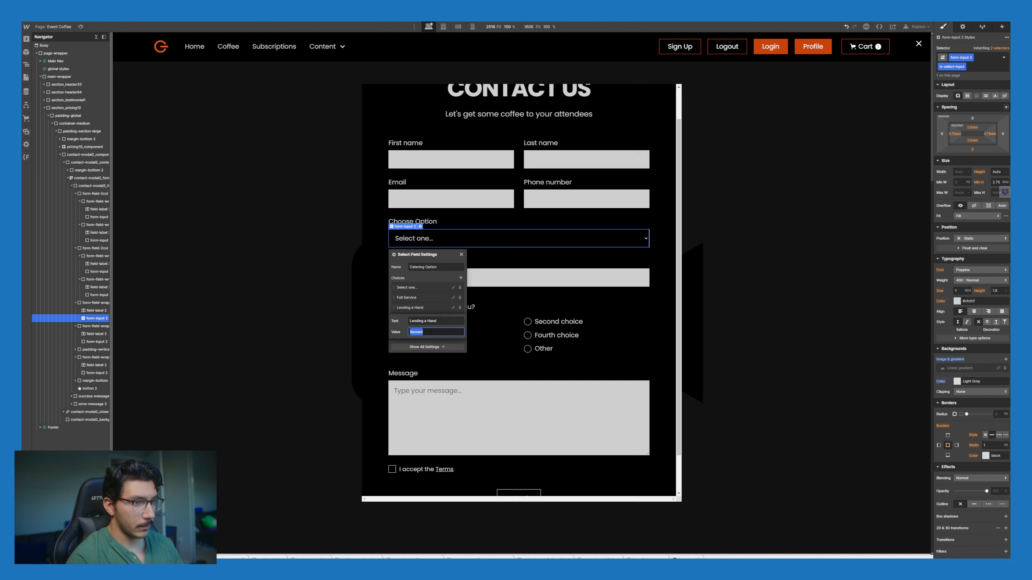
{"action": "key", "text": "Return"}
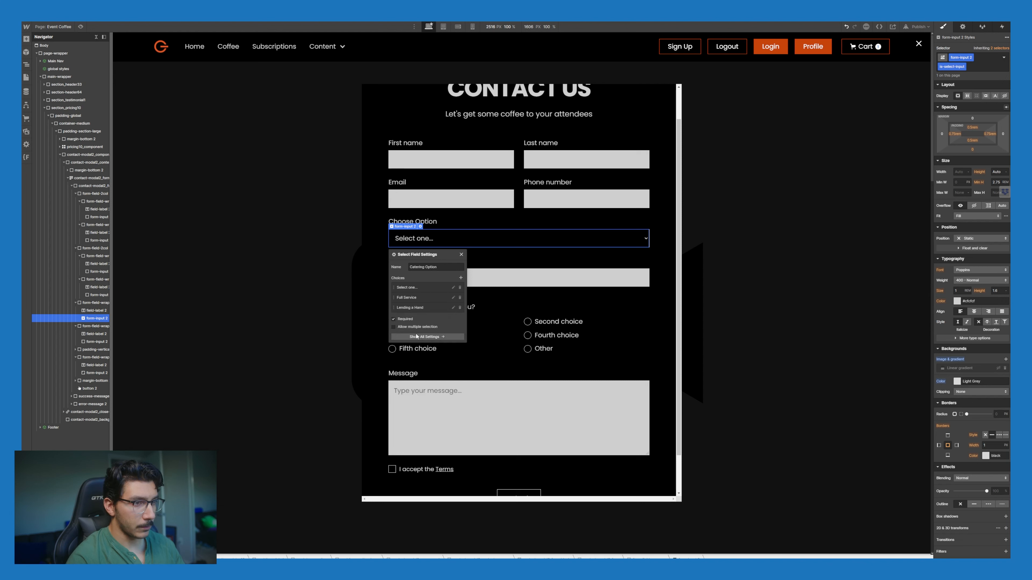
{"action": "left_click", "coordinate": [509, 301]}
Step: Replace the 'Which best describes you?' label with Choose Menu Items, then preview the page
{"action": "left_click", "coordinate": [503, 281]}
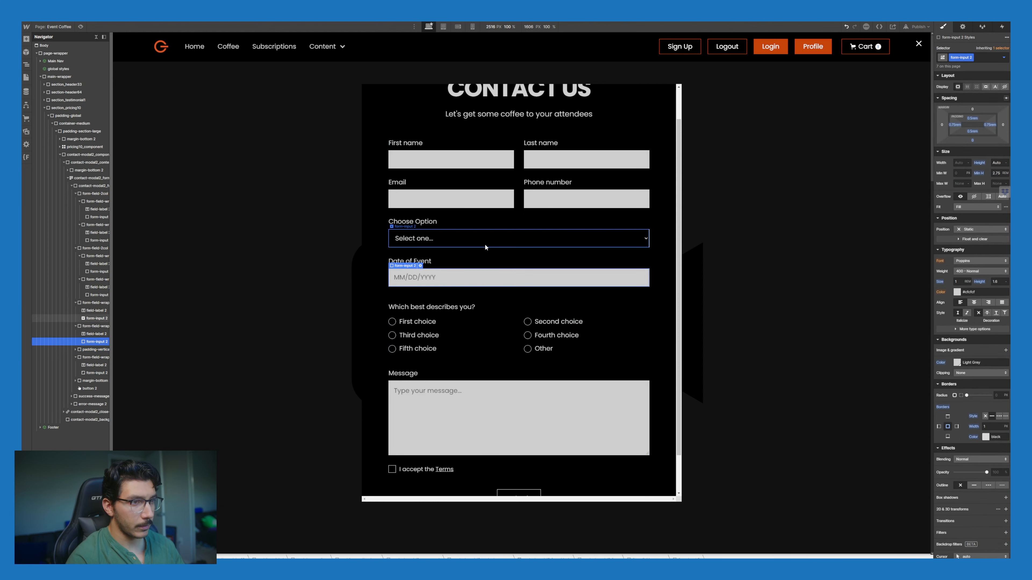
{"action": "left_click", "coordinate": [485, 245]}
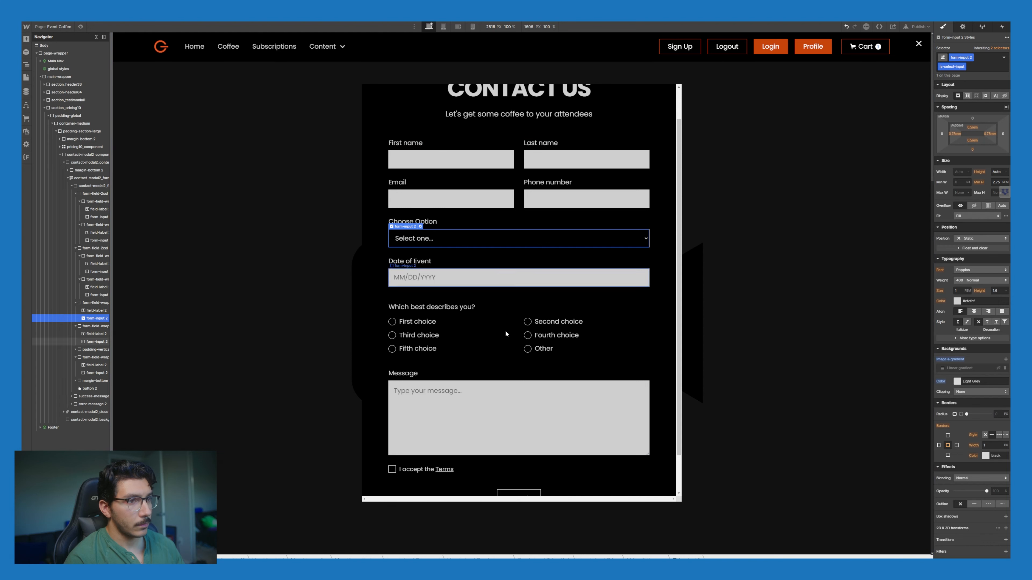
{"action": "double_click", "coordinate": [460, 307]}
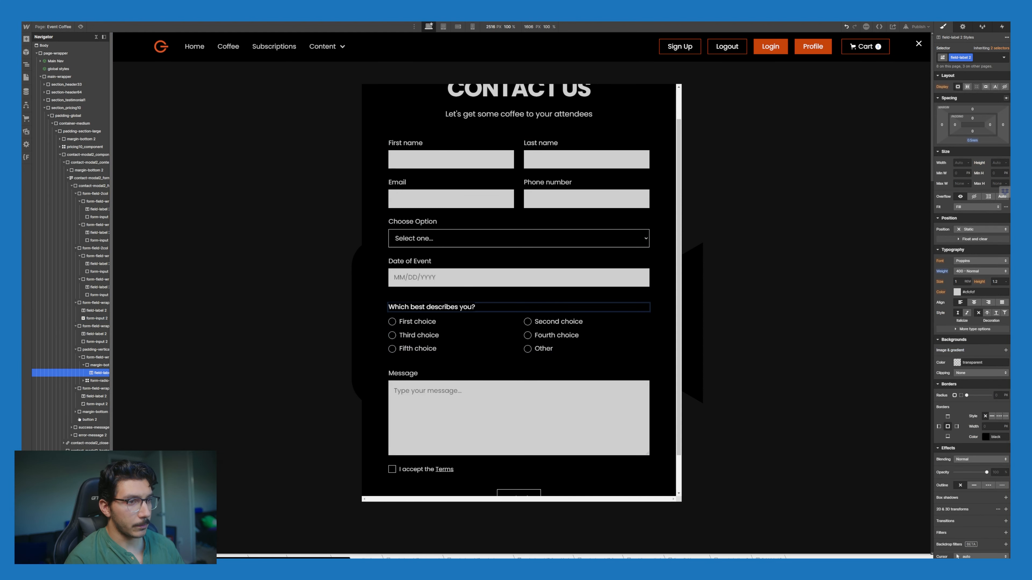
{"action": "key", "text": "ctrl+a"}
{"action": "type", "text": "What"}
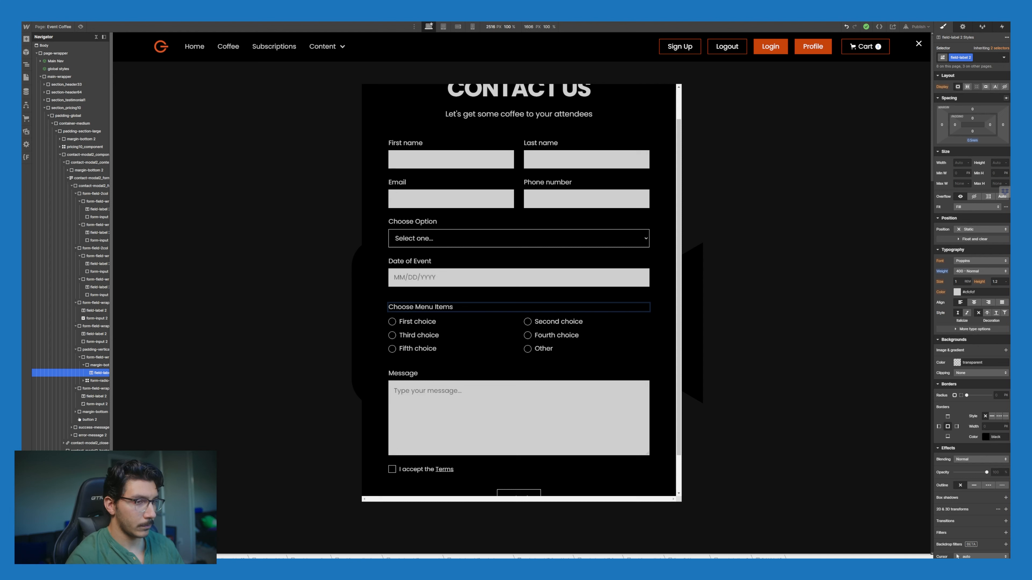
{"action": "left_click", "coordinate": [439, 322]}
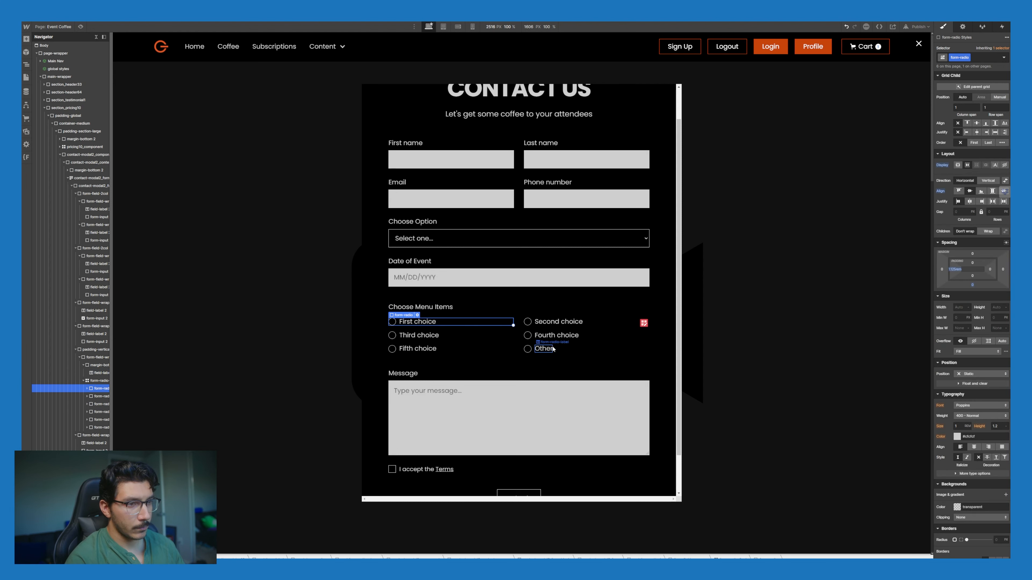
{"action": "left_click", "coordinate": [393, 322]}
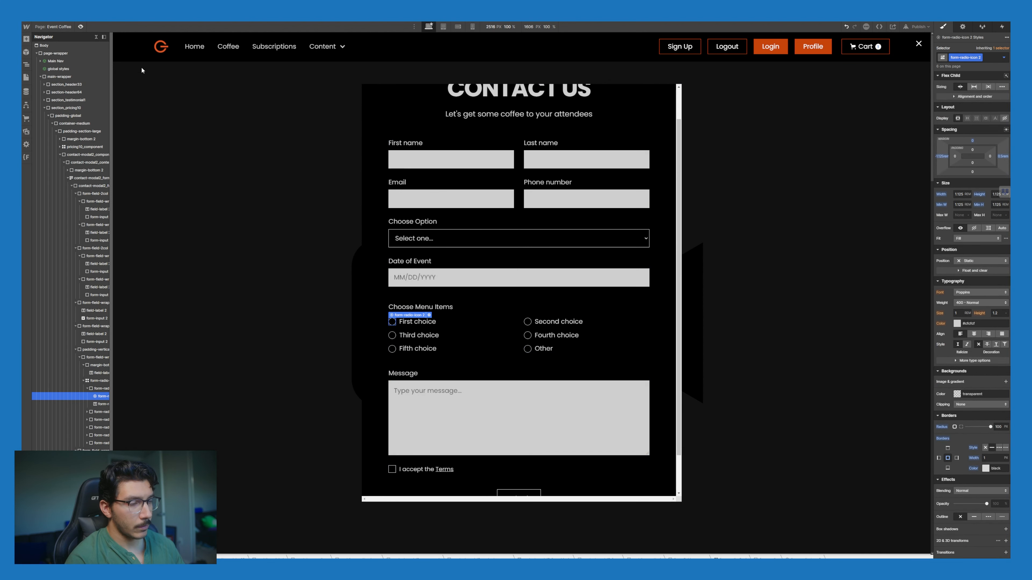
{"action": "key", "text": "ctrl+shift+p"}
{"action": "scroll", "coordinate": [359, 332], "scroll_direction": "down", "scroll_amount": 15}
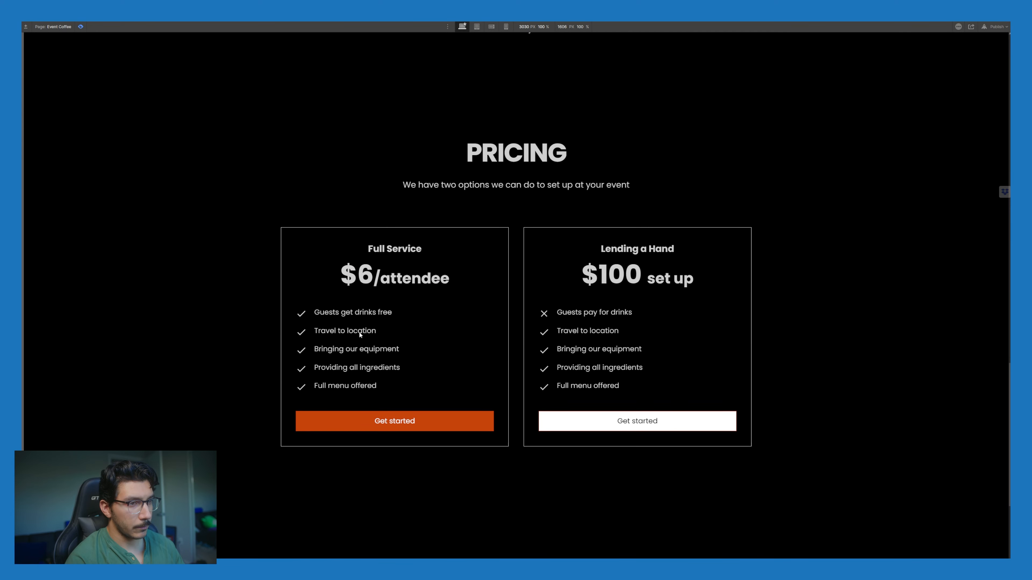
{"action": "left_click", "coordinate": [403, 385]}
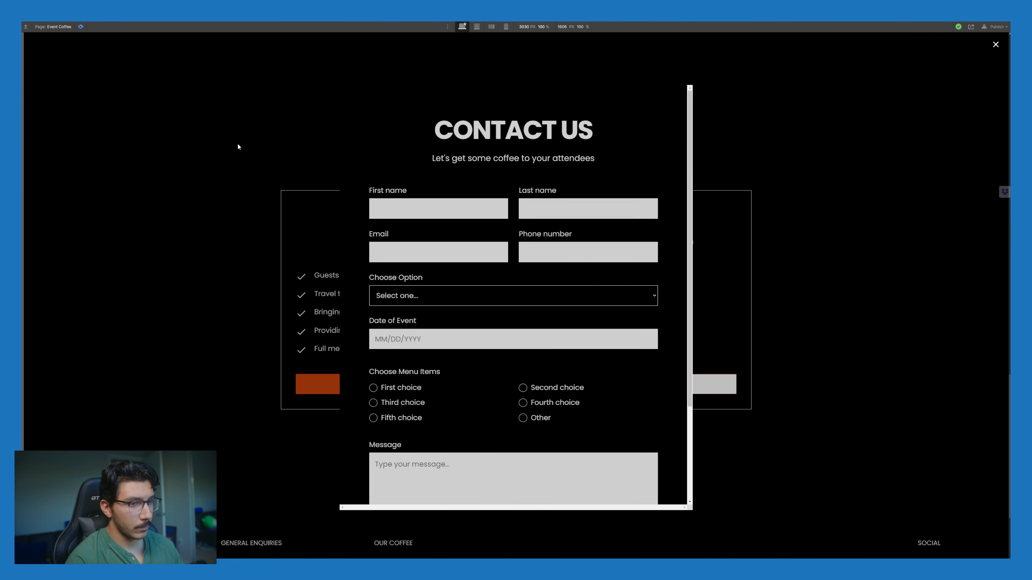
{"action": "key", "text": "ctrl+shift+p"}
{"action": "left_click", "coordinate": [392, 358]}
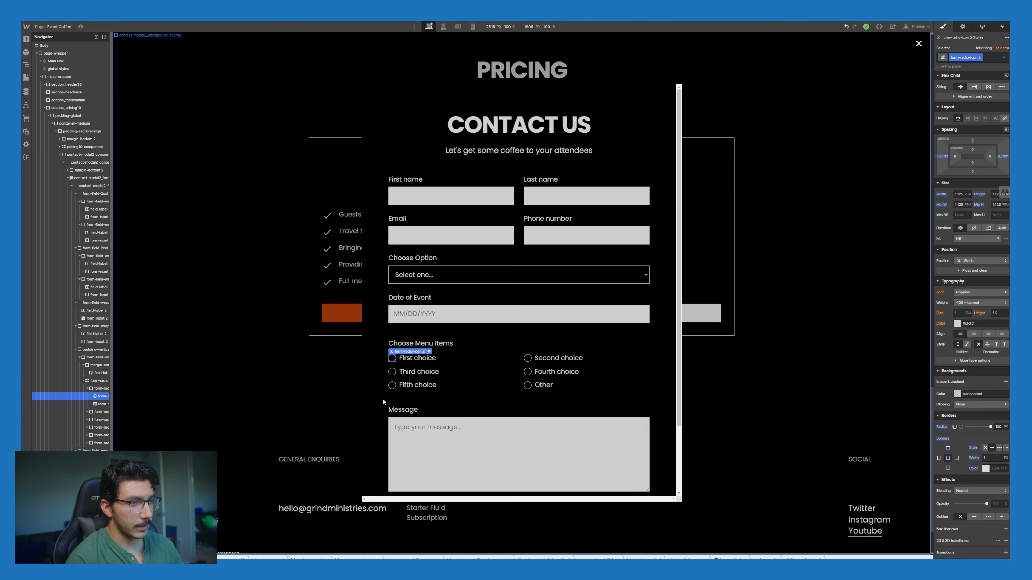
Step: Switch the radio to its pressed state, then inspect the style guide's checkbox classes
{"action": "left_click", "coordinate": [1004, 58]}
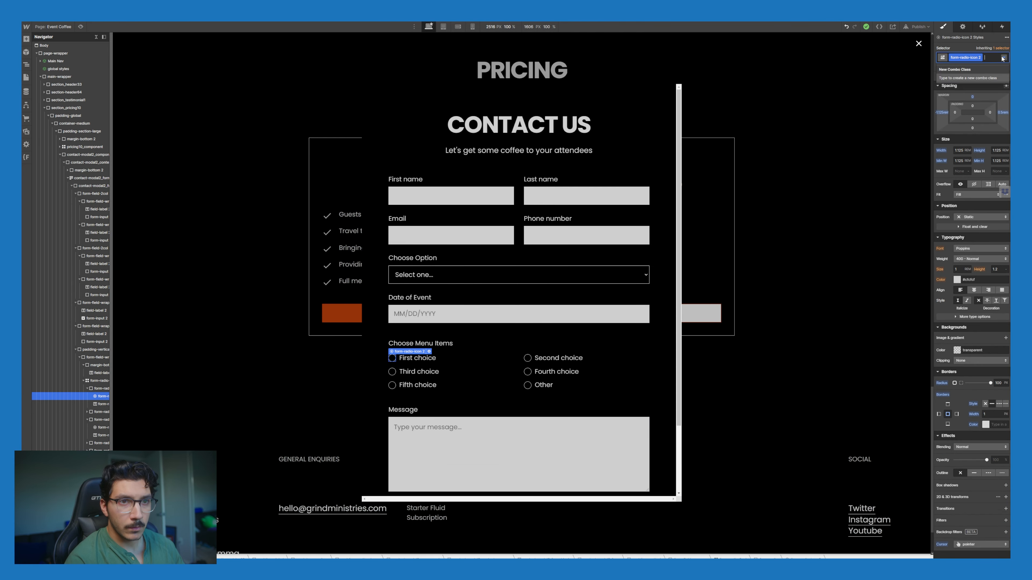
{"action": "left_click", "coordinate": [952, 102]}
{"action": "left_click", "coordinate": [969, 88]}
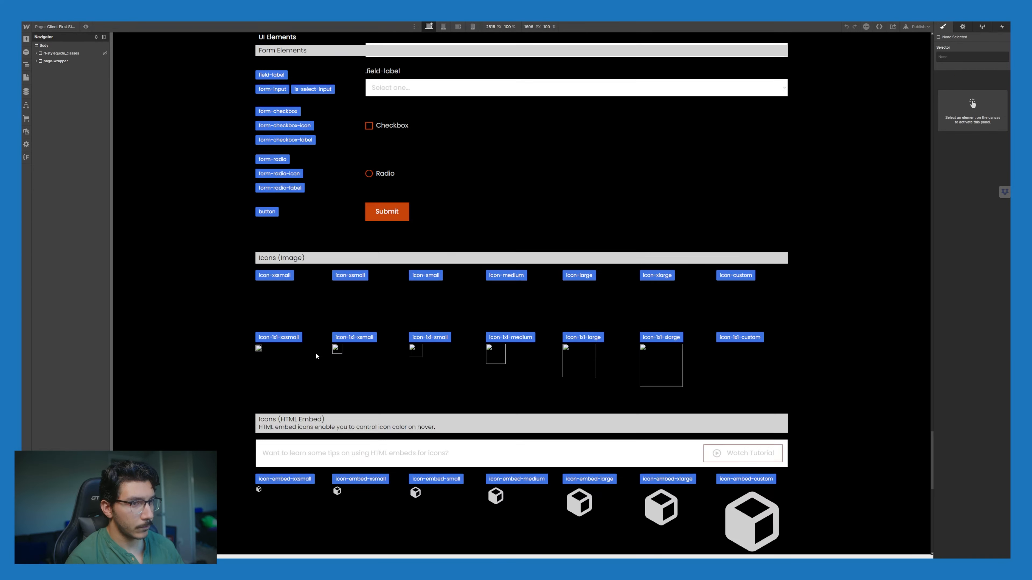
{"action": "scroll", "coordinate": [316, 353], "scroll_direction": "up", "scroll_amount": 6}
{"action": "left_click", "coordinate": [369, 385]}
{"action": "left_click", "coordinate": [369, 350]}
{"action": "left_click", "coordinate": [390, 350]}
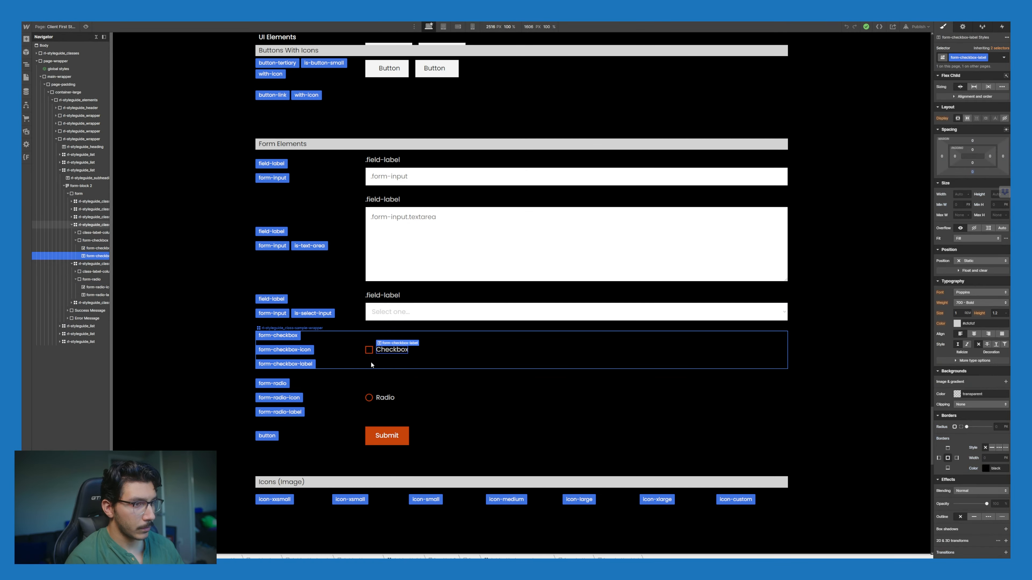
{"action": "left_click", "coordinate": [278, 336]}
{"action": "left_click", "coordinate": [284, 350]}
{"action": "left_click", "coordinate": [285, 364]}
{"action": "left_click", "coordinate": [358, 353]}
Step: Preview the style guide's form elements, then return to the Event Coffee page
{"action": "left_click", "coordinate": [85, 26]}
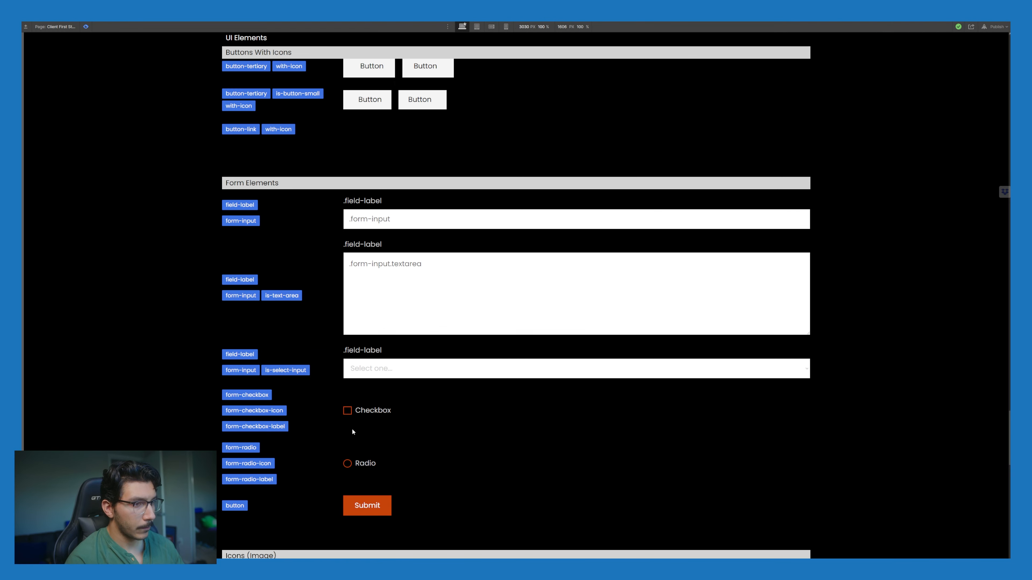
{"action": "left_click", "coordinate": [85, 27]}
{"action": "left_click", "coordinate": [394, 289]}
{"action": "left_click", "coordinate": [369, 289]}
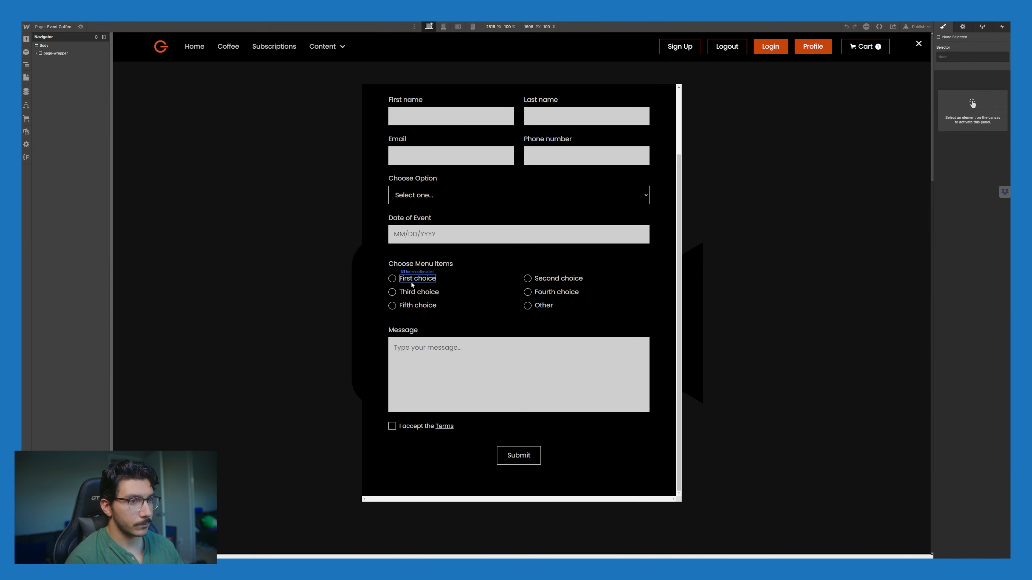
Step: Insert a Checkbox below Fifth choice via Quick Find and give it class form-checkbox
{"action": "left_click", "coordinate": [411, 283]}
{"action": "key", "text": "ctrl+e"}
{"action": "type", "text": "checkbox"}
{"action": "key", "text": "Return"}
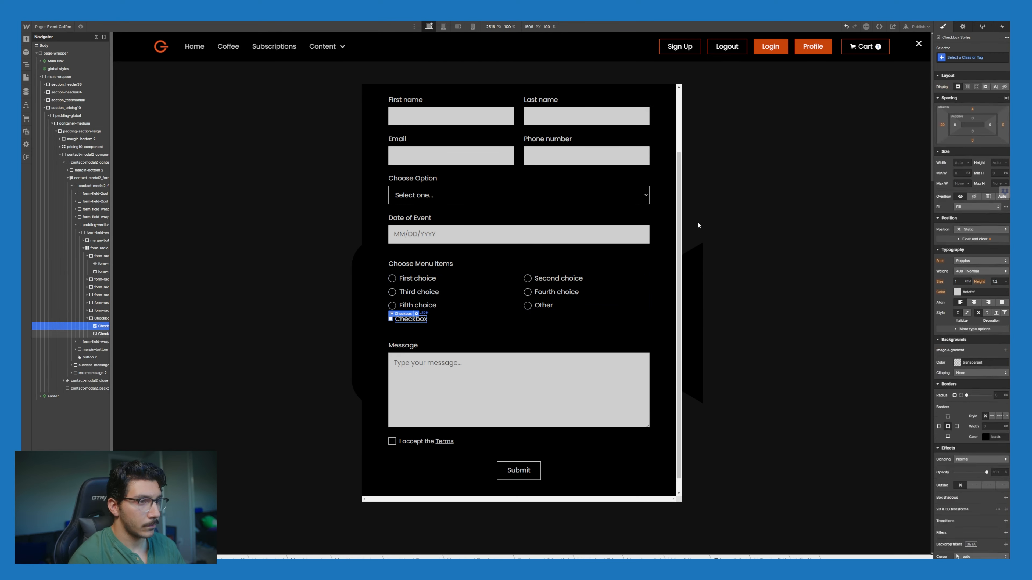
{"action": "left_click", "coordinate": [968, 57]}
{"action": "type", "text": "form"}
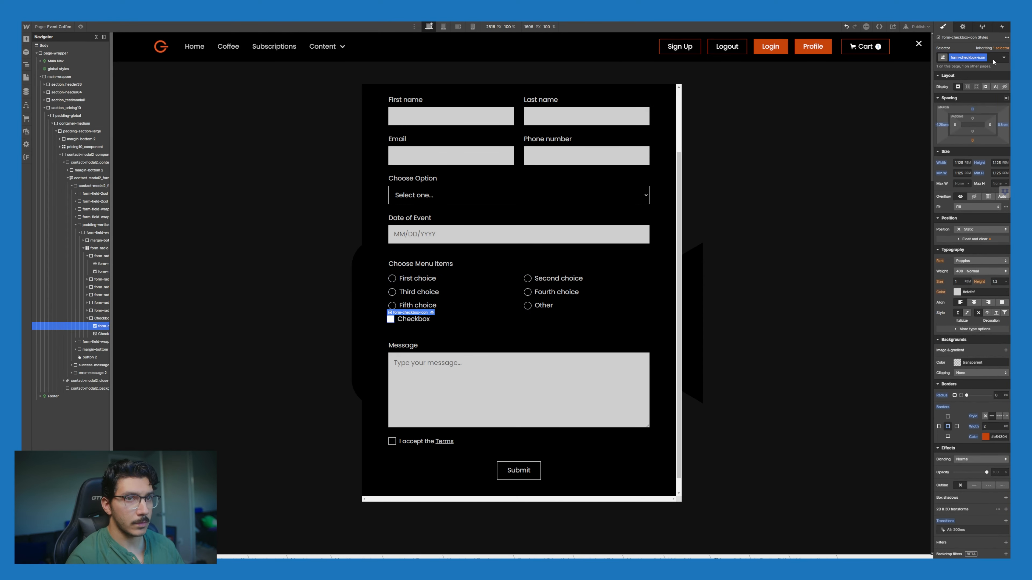
{"action": "type", "text": "-checkbox"}
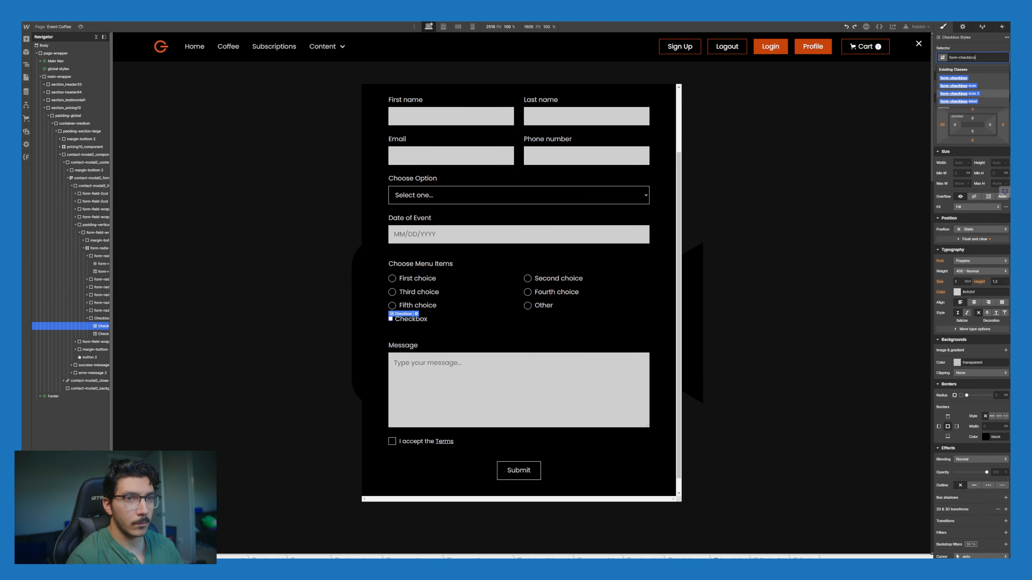
Step: Open the style guide page and select its styled checkbox to copy
{"action": "left_click", "coordinate": [26, 78]}
{"action": "left_click", "coordinate": [77, 210]}
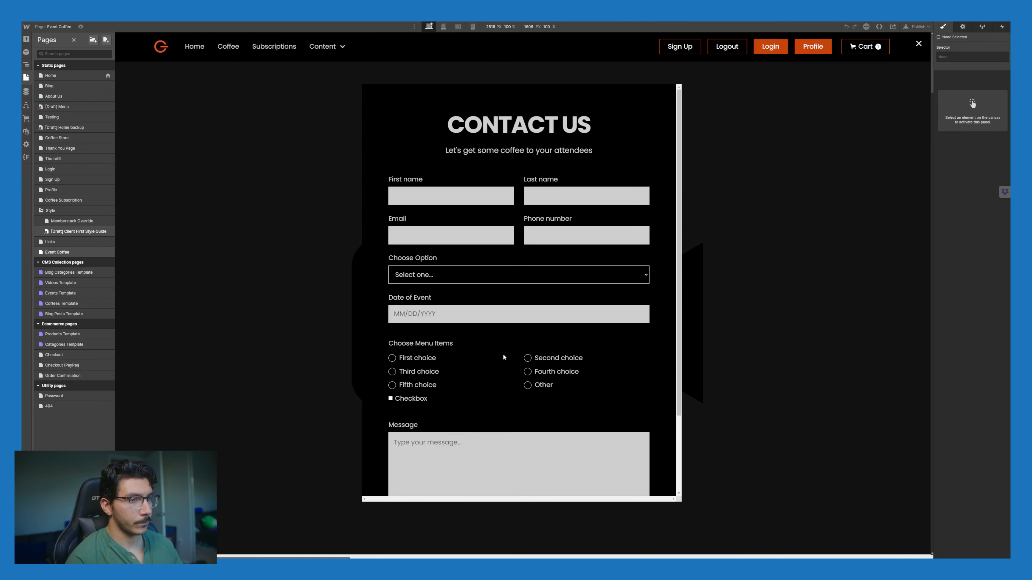
{"action": "left_click", "coordinate": [482, 401]}
Step: Paste the styled checkbox, delete every radio choice and extra copy, then duplicate with Ctrl+D
{"action": "key", "text": "ctrl+v"}
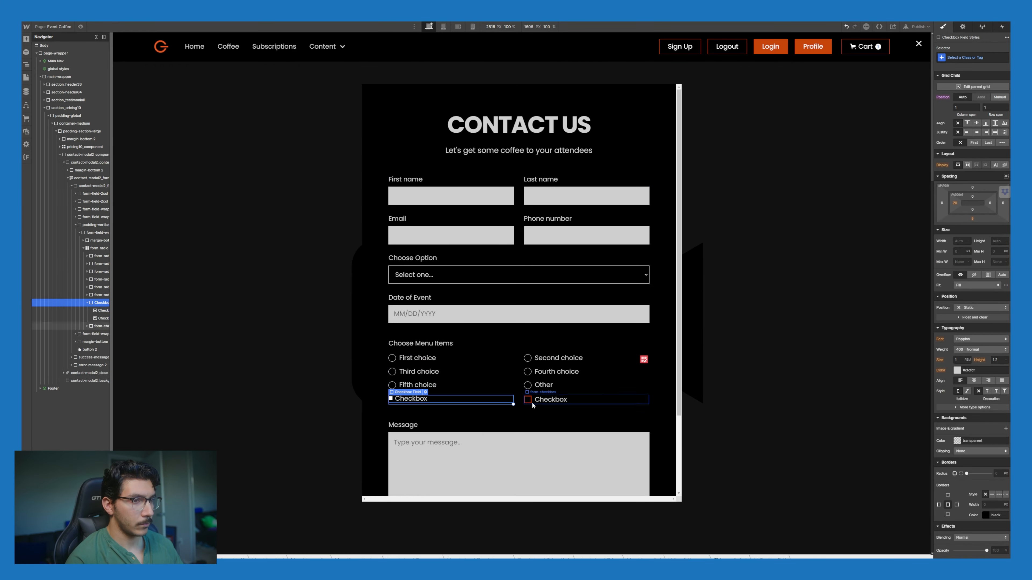
{"action": "key", "text": "Delete"}
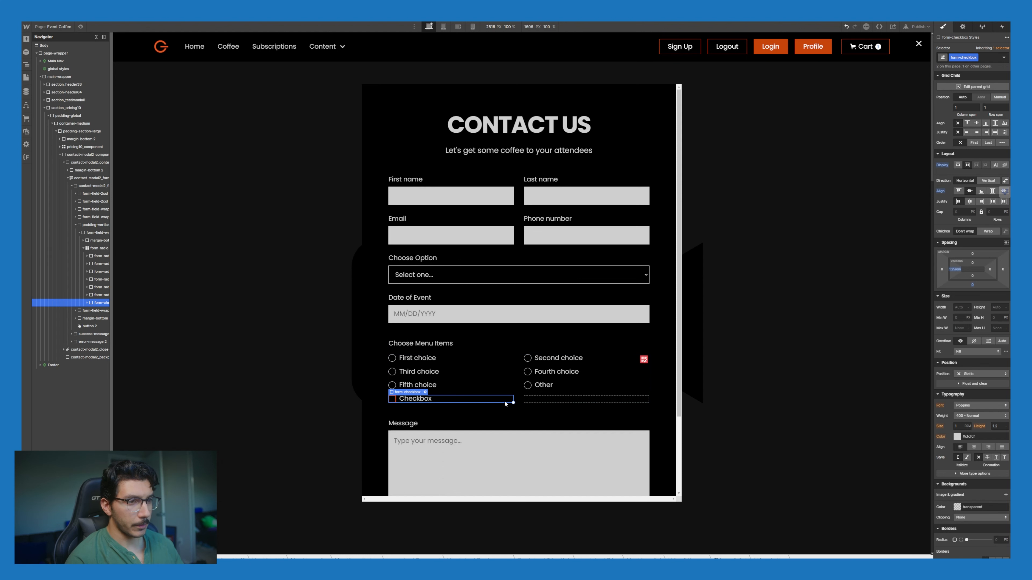
{"action": "key", "text": "ctrl+v"}
{"action": "key", "text": "ctrl+v"}
{"action": "key", "text": "ctrl+v"}
{"action": "key", "text": "ctrl+v"}
{"action": "key", "text": "ctrl+v"}
{"action": "left_click", "coordinate": [474, 385]}
{"action": "key", "text": "Delete"}
{"action": "key", "text": "Delete"}
{"action": "key", "text": "Delete"}
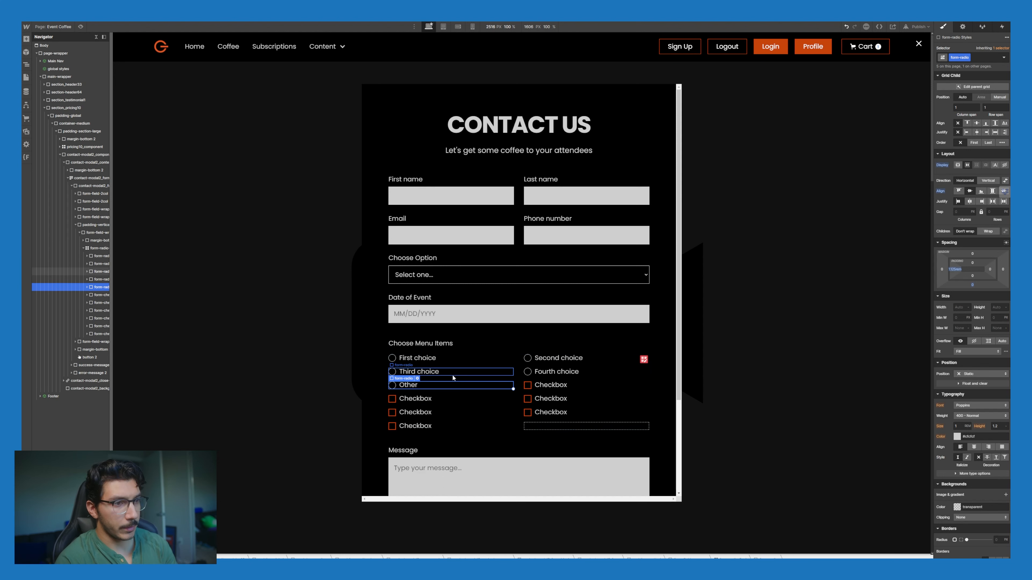
{"action": "key", "text": "Delete"}
{"action": "key", "text": "Delete"}
{"action": "key", "text": "Delete"}
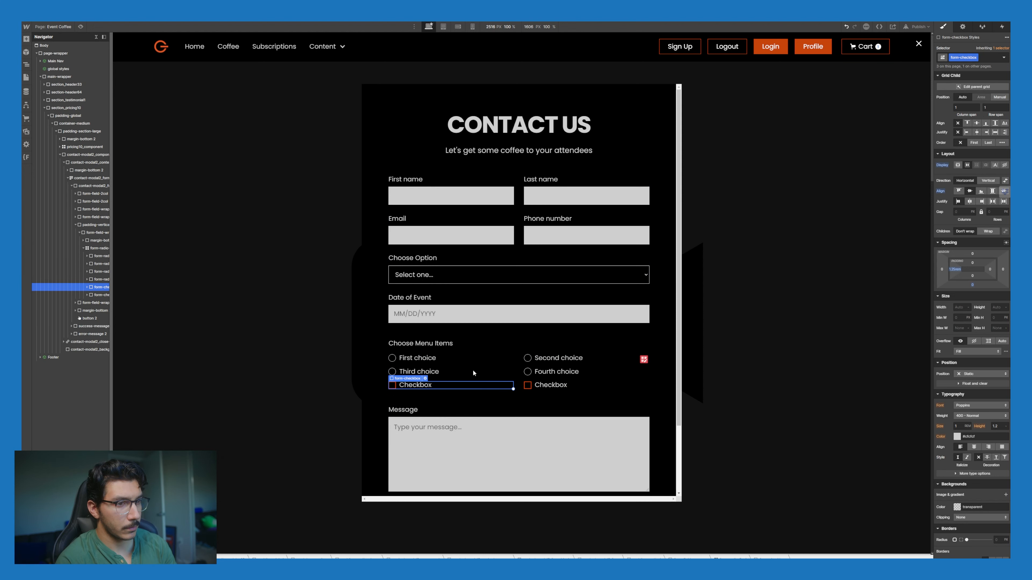
{"action": "left_click", "coordinate": [459, 360]}
{"action": "key", "text": "Delete"}
{"action": "key", "text": "Delete"}
{"action": "key", "text": "Delete"}
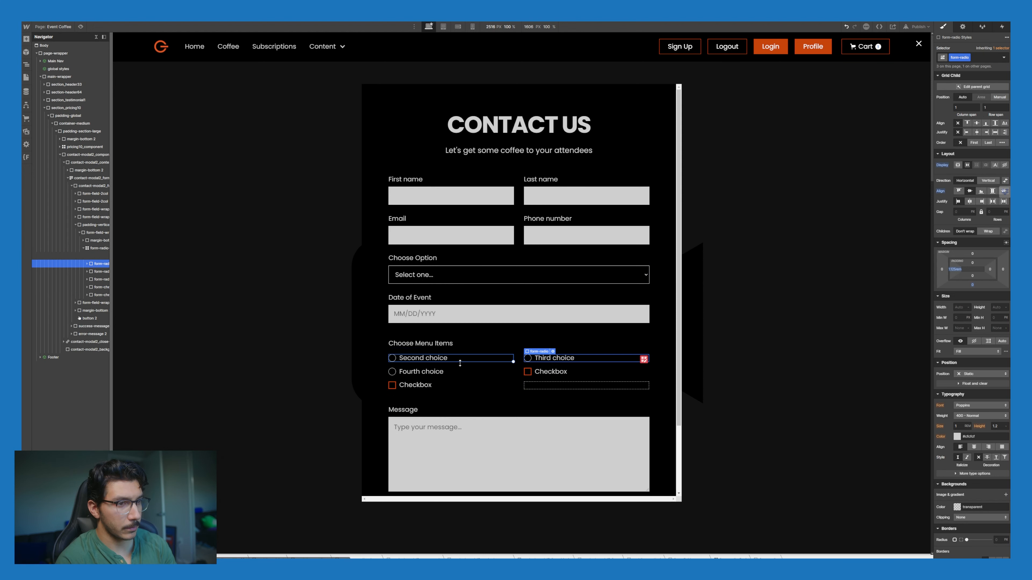
{"action": "key", "text": "Delete"}
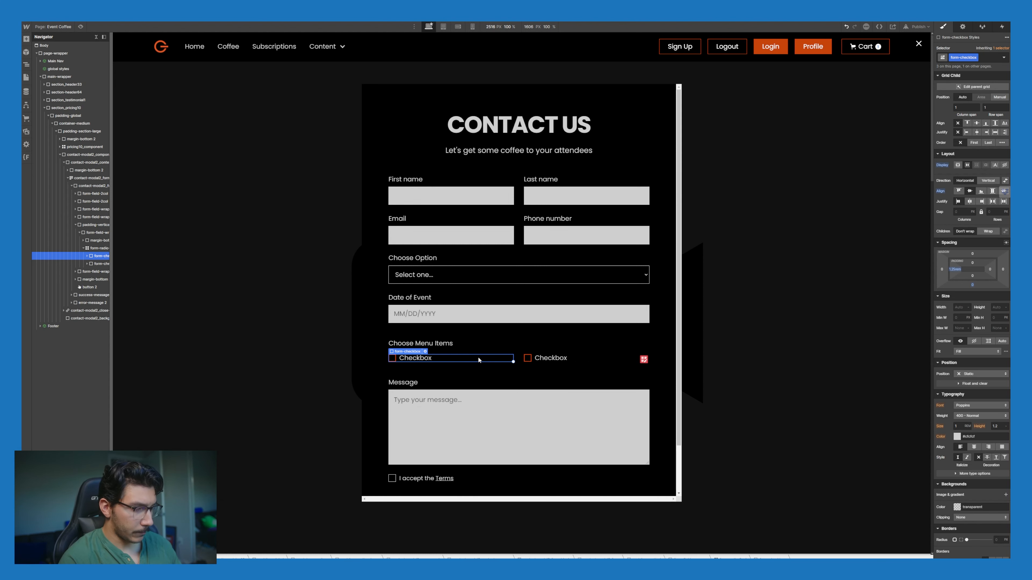
{"action": "key", "text": "ctrl+d"}
{"action": "key", "text": "ctrl+d"}
{"action": "key", "text": "ctrl+d"}
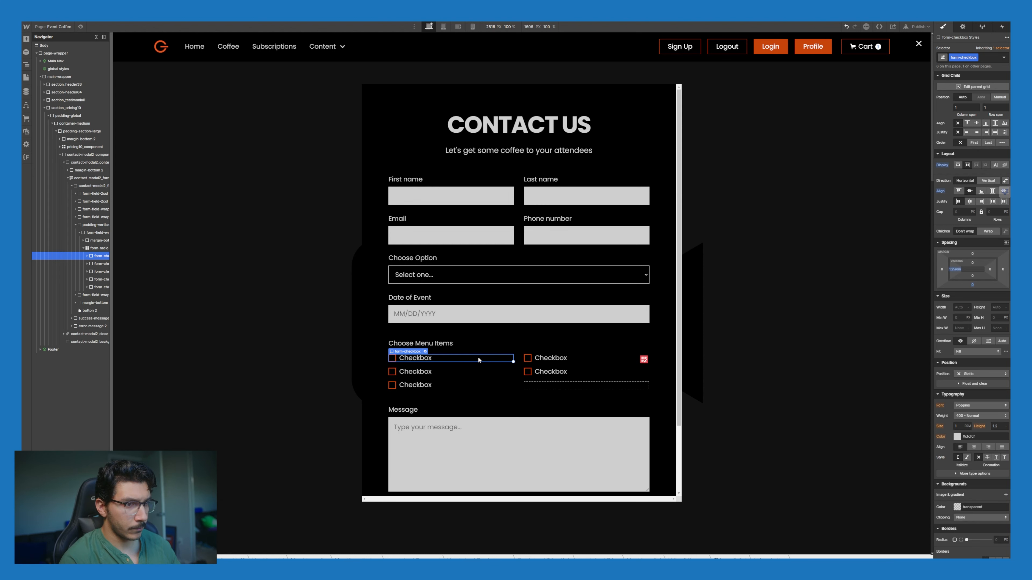
Step: Label the first-column checkboxes Espresso Based Drinks, Blended Drinks and Refreshers
{"action": "double_click", "coordinate": [429, 360]}
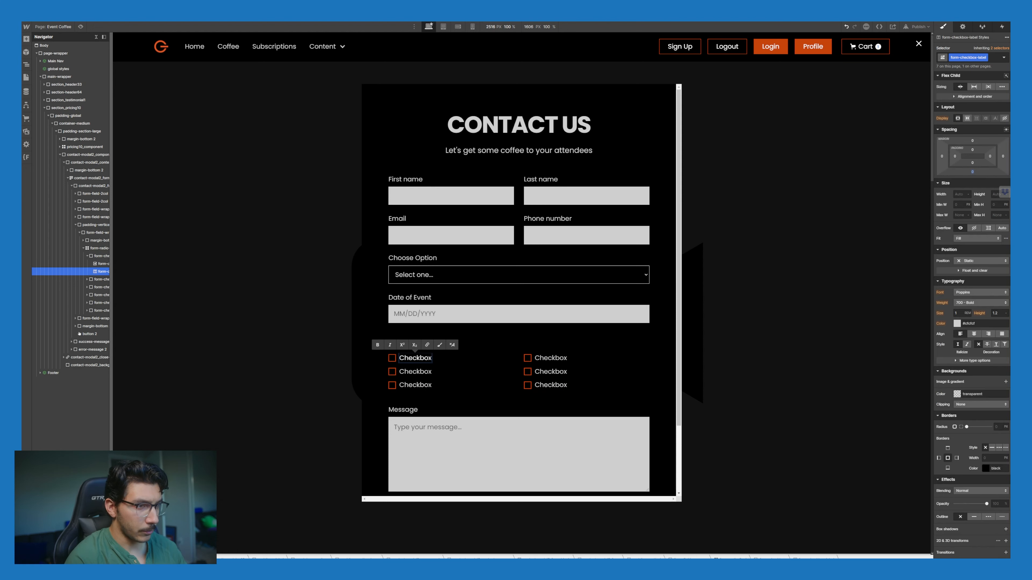
{"action": "type", "text": "Espresso"}
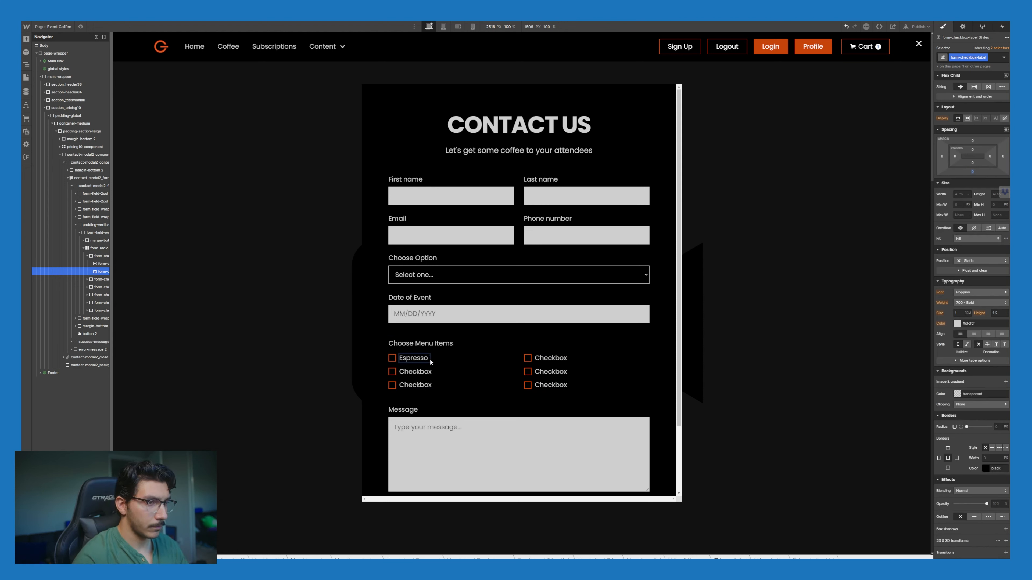
{"action": "type", "text": "Based Drin"}
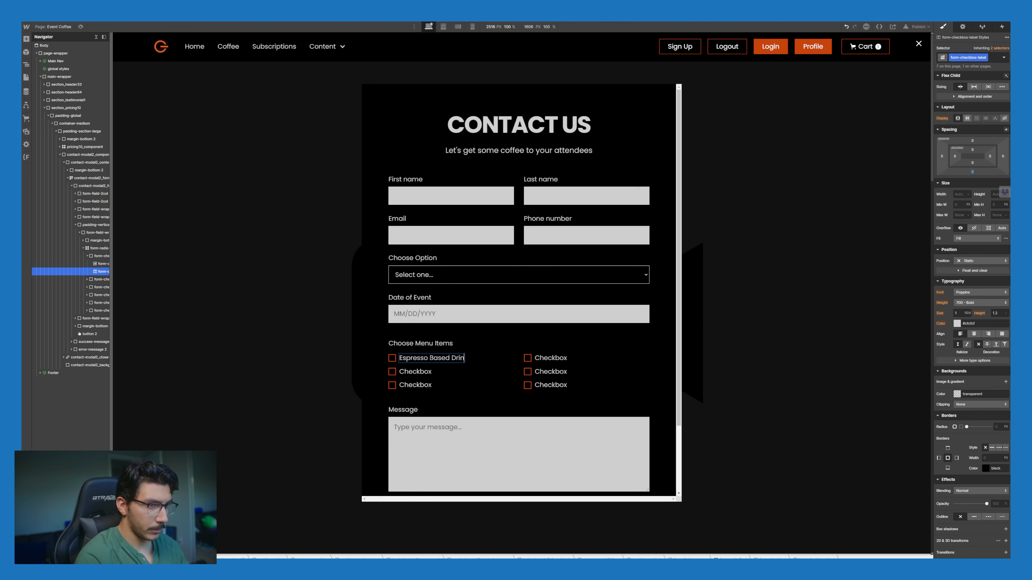
{"action": "type", "text": "ks"}
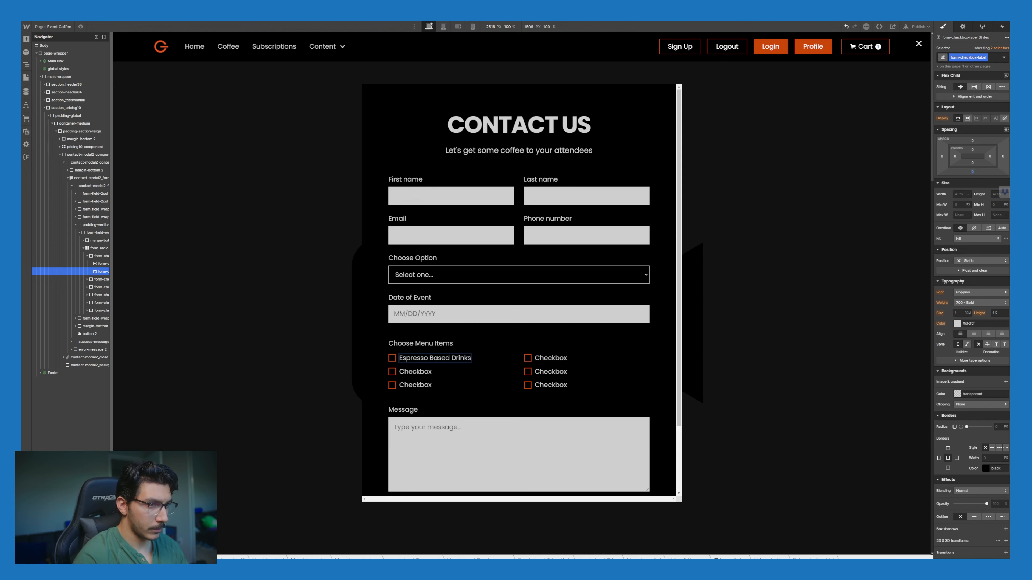
{"action": "double_click", "coordinate": [421, 373]}
{"action": "type", "text": "B"}
{"action": "key", "text": "ctrl+a"}
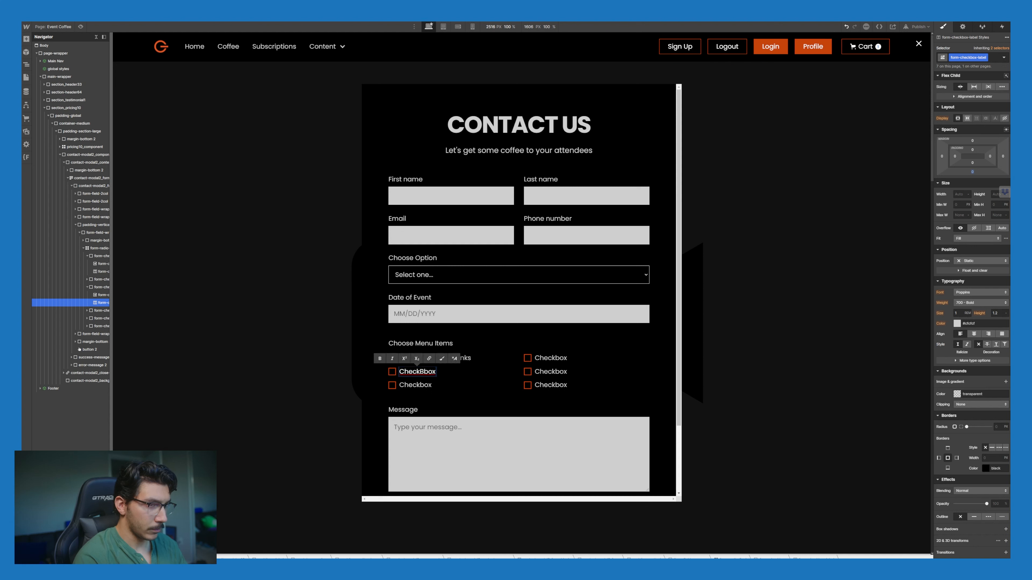
{"action": "type", "text": "Blended"}
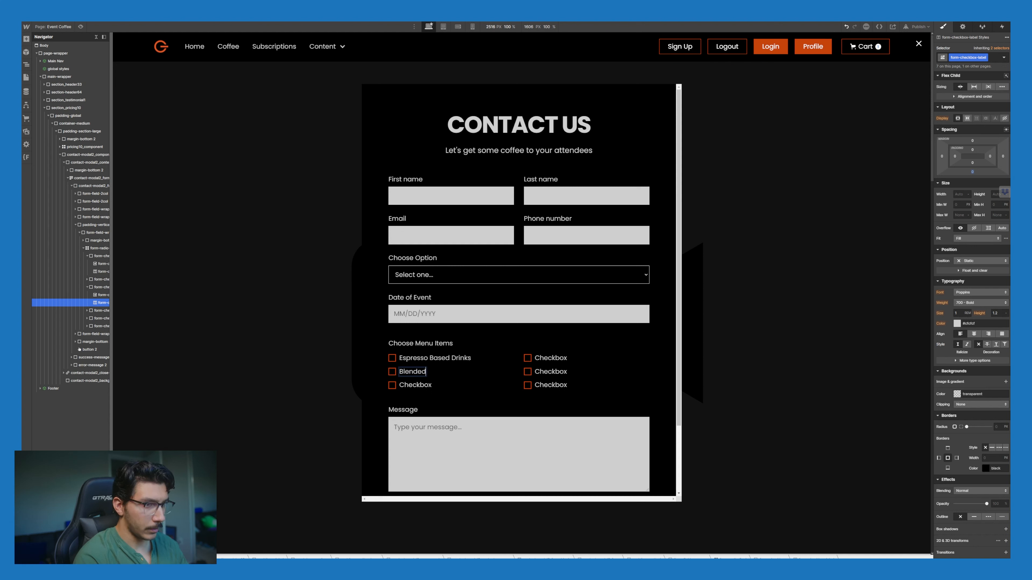
{"action": "type", "text": " Drinks"}
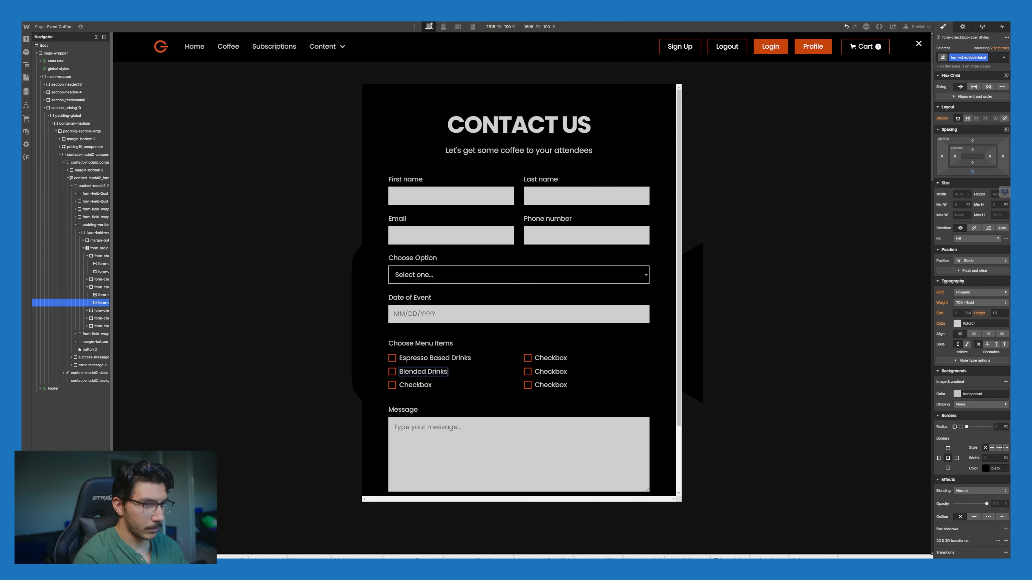
{"action": "double_click", "coordinate": [416, 385]}
{"action": "type", "text": "Refreshers"}
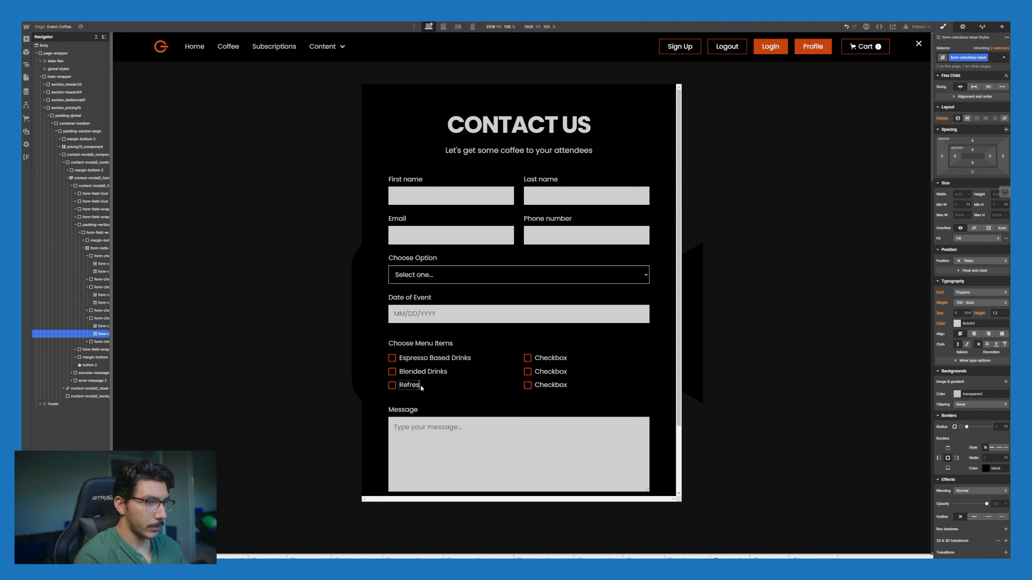
Step: Label the second-column checkboxes Cold Brew and Drip Coffee
{"action": "double_click", "coordinate": [551, 358]}
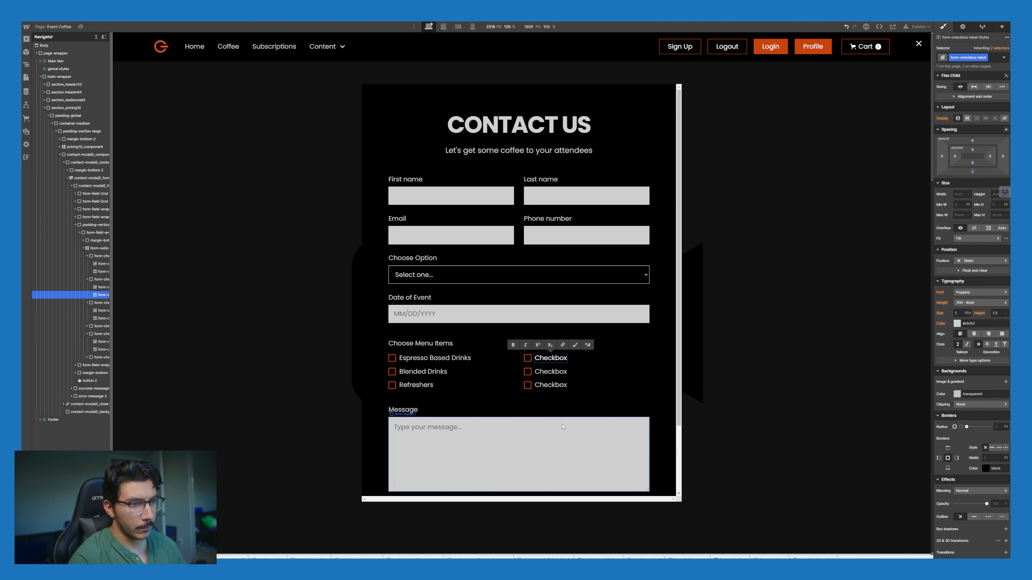
{"action": "type", "text": "Cold Brew"}
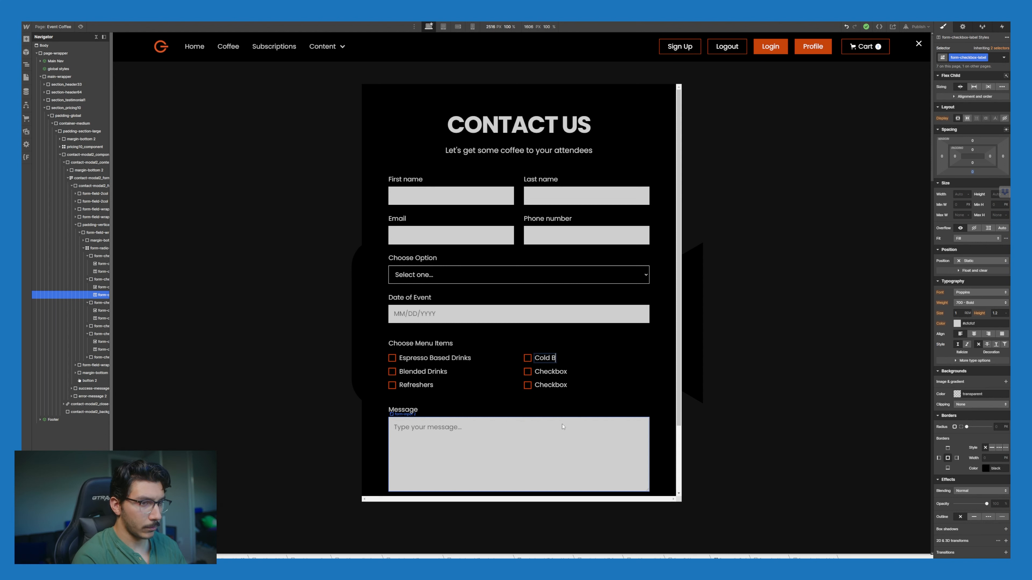
{"action": "double_click", "coordinate": [564, 373]}
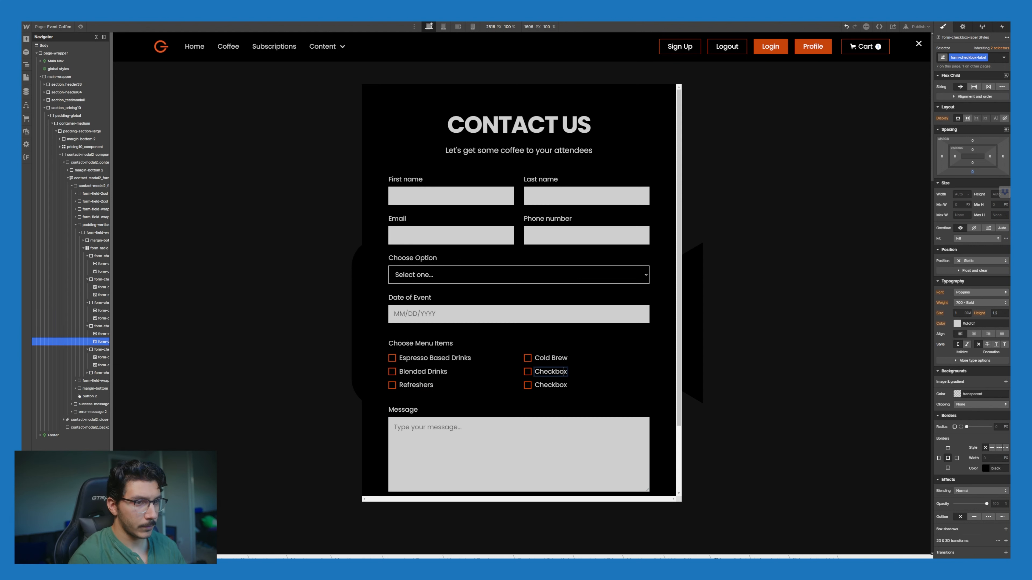
{"action": "type", "text": "Dri"}
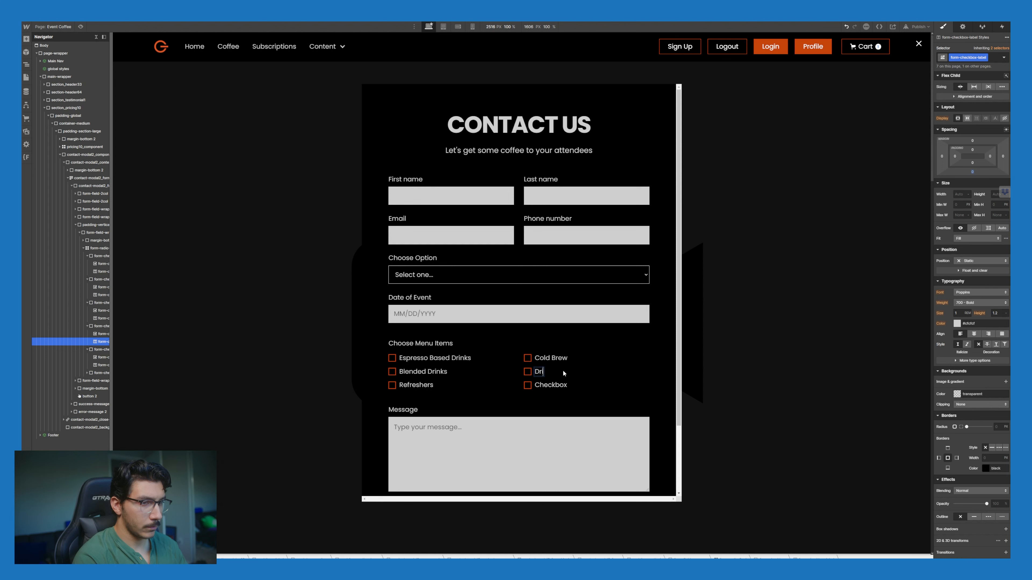
{"action": "type", "text": "p Coffee"}
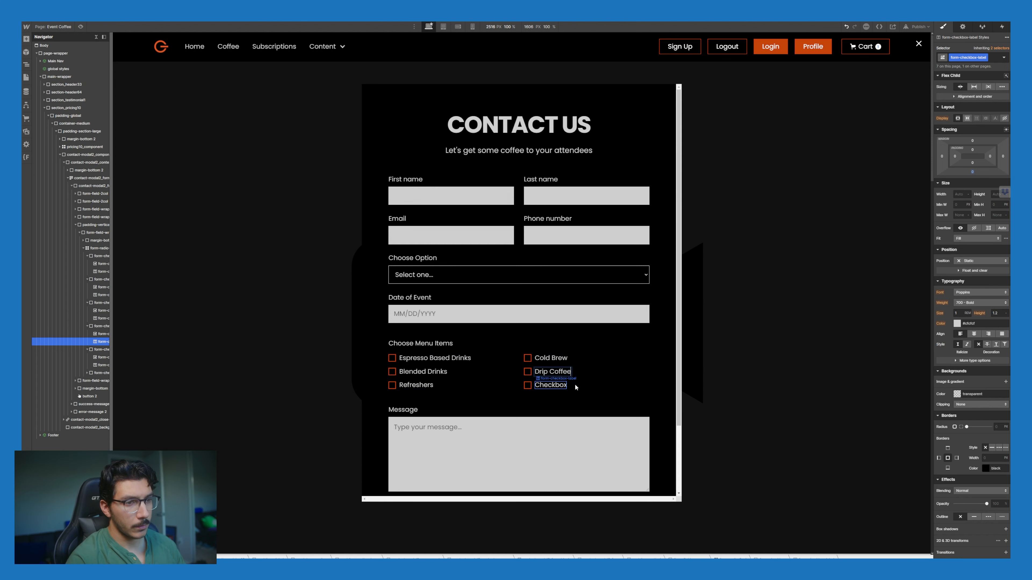
{"action": "key", "text": "Escape"}
Step: Delete the leftover unnamed Checkbox field
{"action": "left_click", "coordinate": [574, 386]}
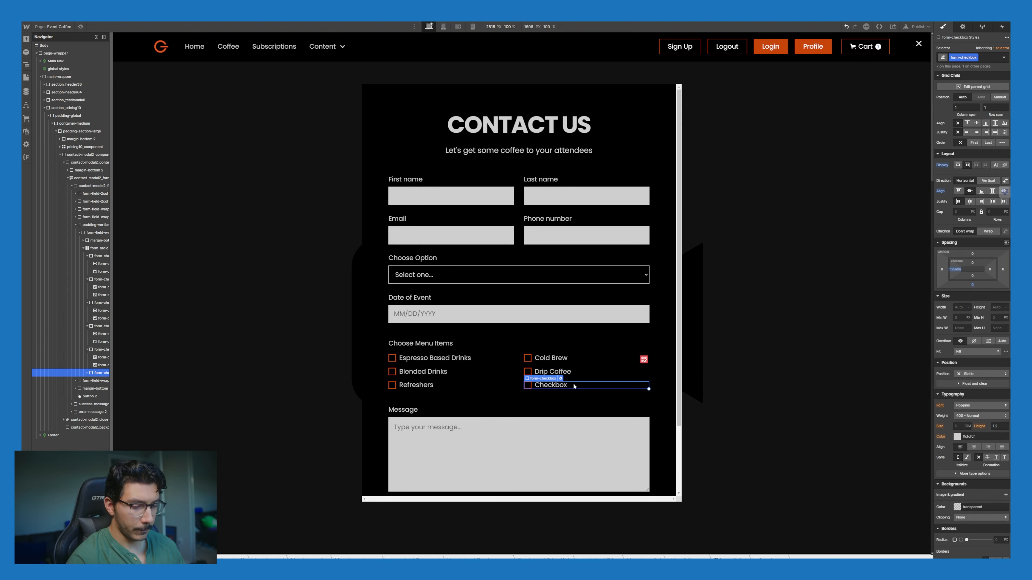
{"action": "key", "text": "Delete"}
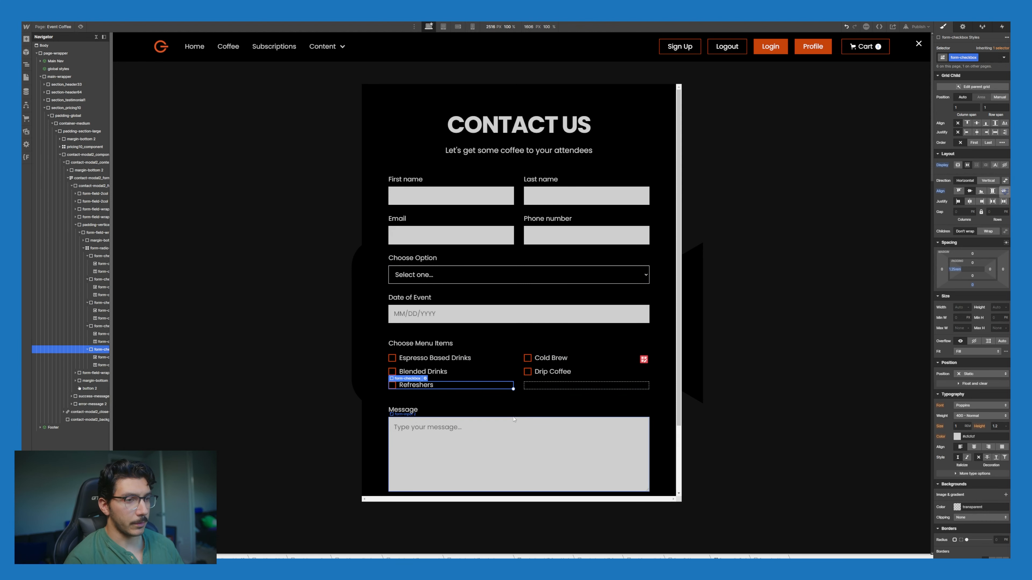
{"action": "left_click", "coordinate": [597, 421]}
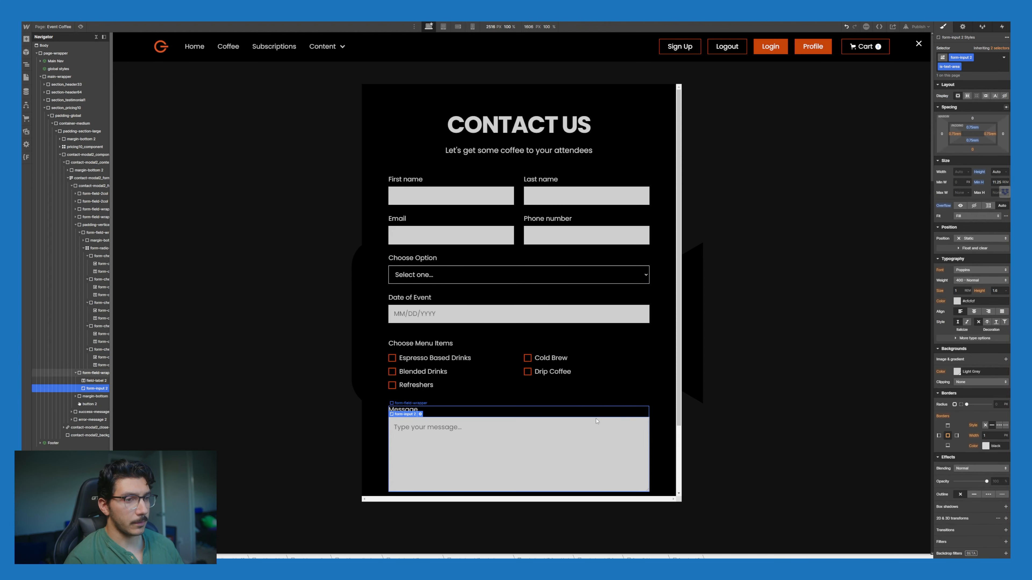
Step: Check the Choose Menu Items wrapper, grid, checkboxes and Message field structure
{"action": "left_click", "coordinate": [473, 393]}
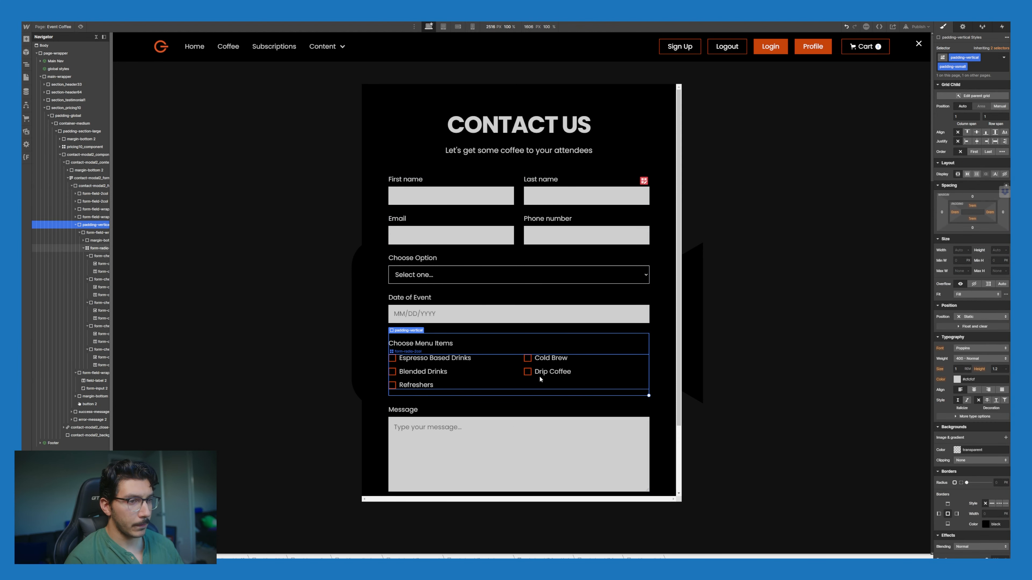
{"action": "left_click", "coordinate": [537, 388]}
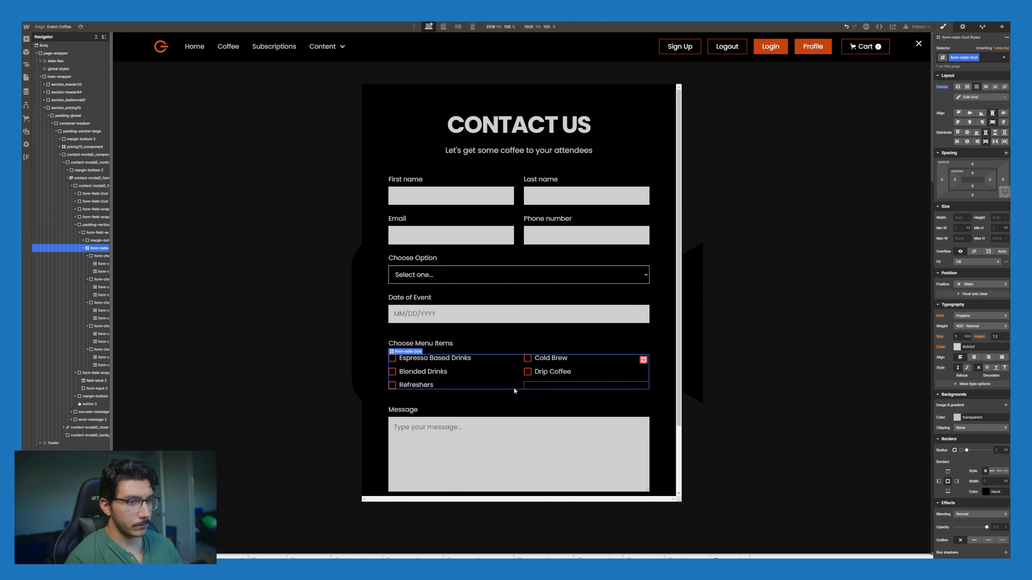
{"action": "left_click", "coordinate": [480, 344]}
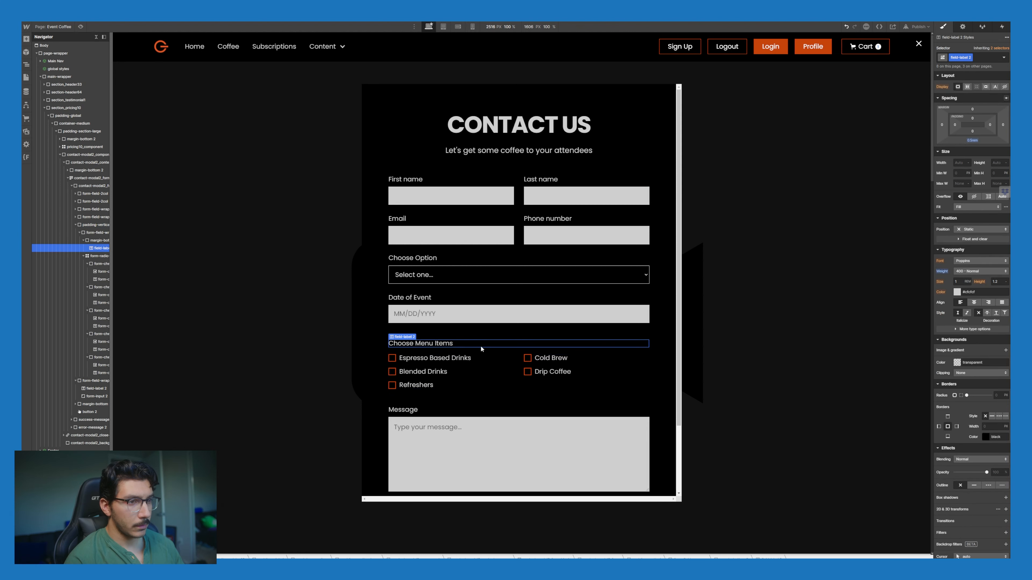
{"action": "left_click", "coordinate": [488, 384]}
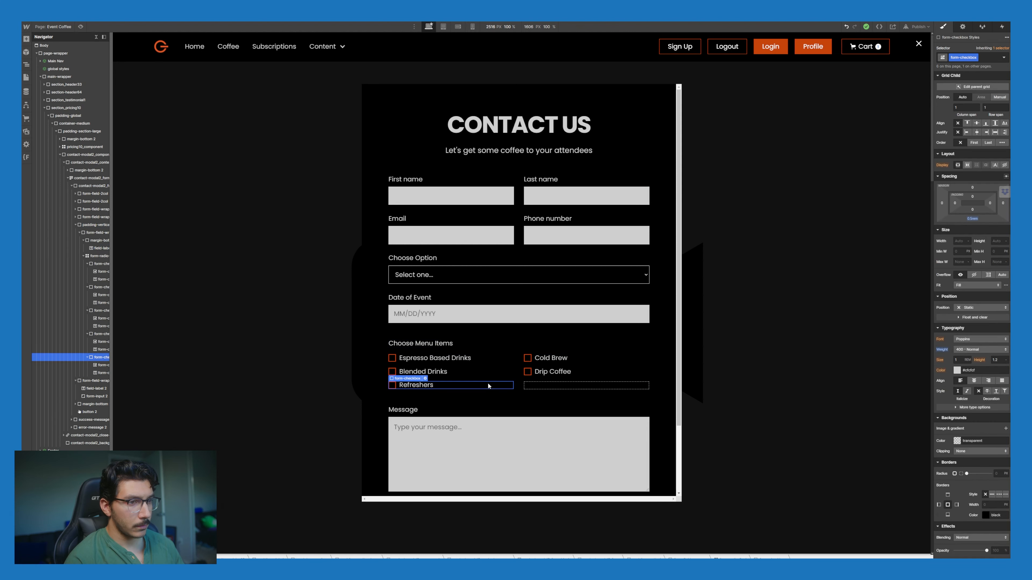
{"action": "left_click", "coordinate": [525, 375]}
{"action": "left_click", "coordinate": [523, 378]}
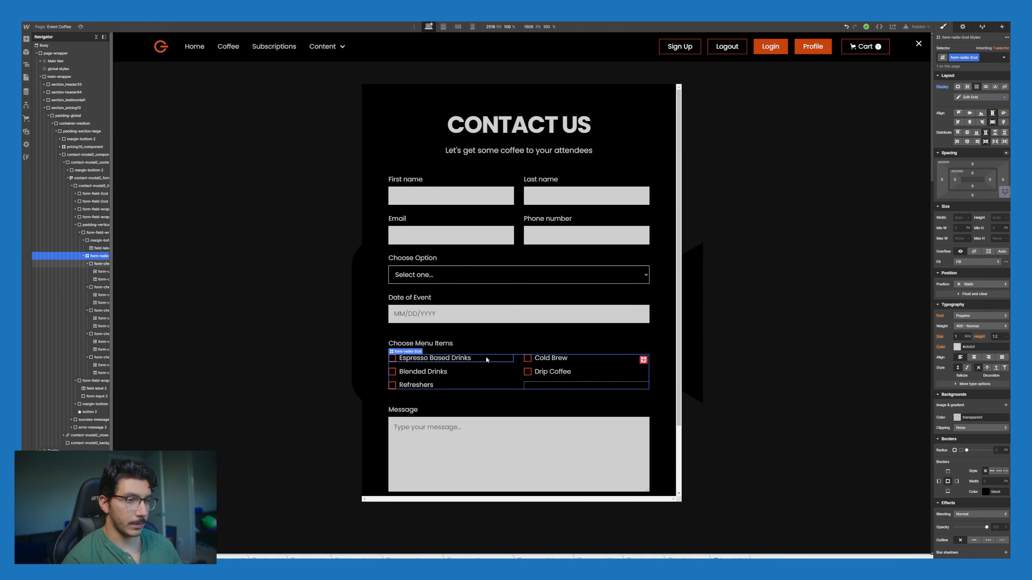
{"action": "left_click", "coordinate": [456, 389]}
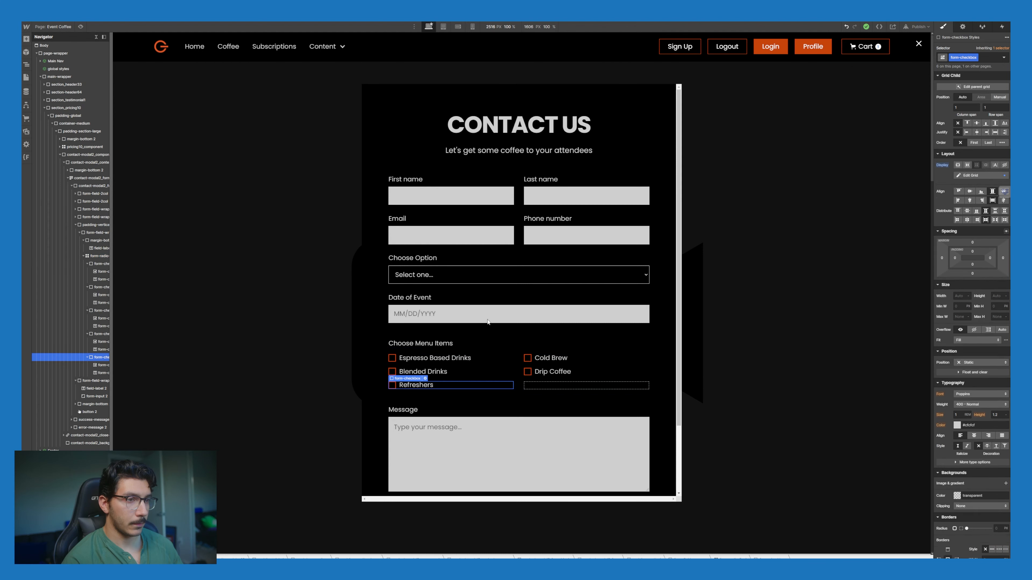
{"action": "left_click", "coordinate": [505, 439]}
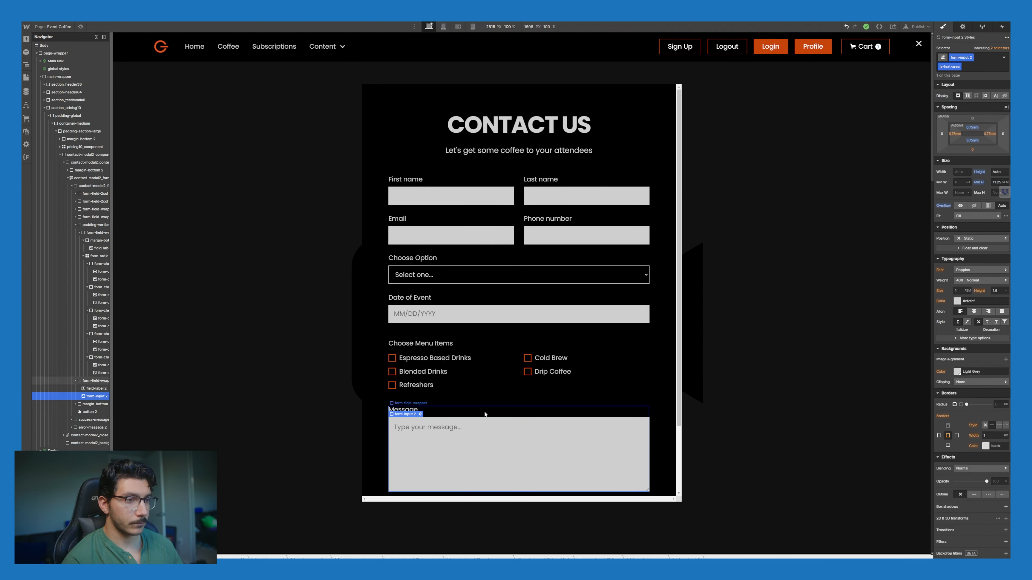
{"action": "scroll", "coordinate": [468, 410], "scroll_direction": "down", "scroll_amount": 2}
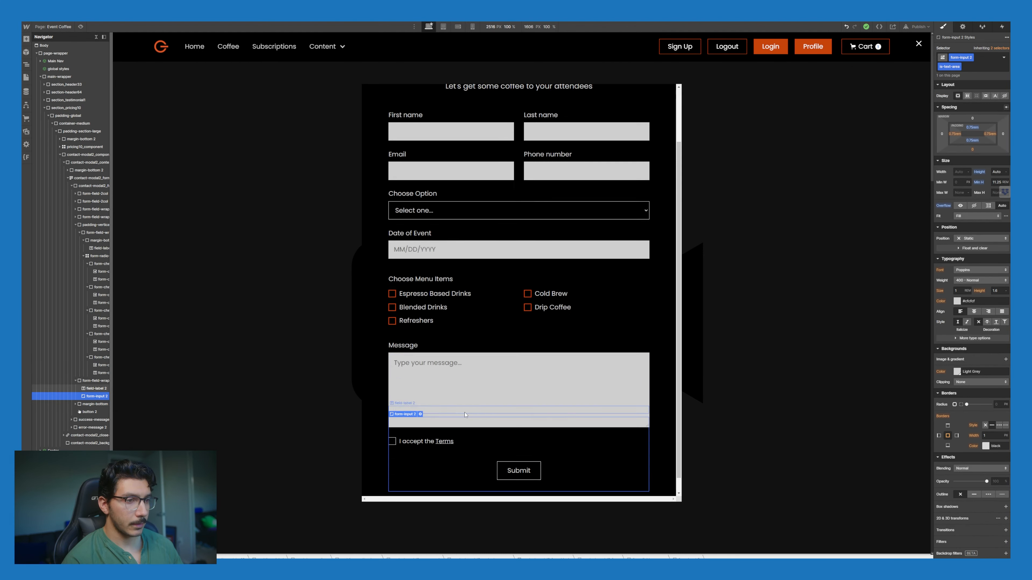
{"action": "left_click", "coordinate": [449, 338]}
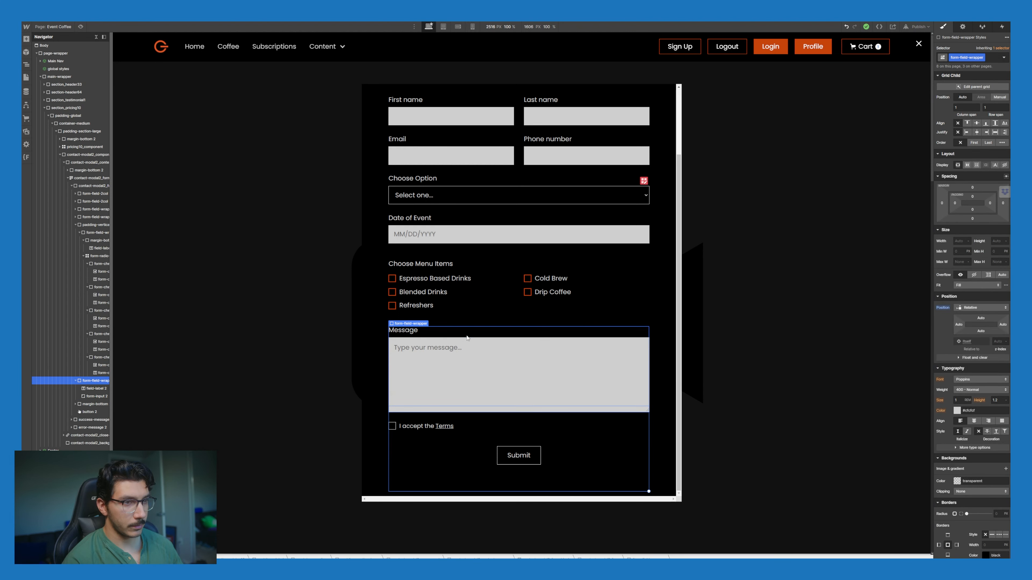
{"action": "left_click", "coordinate": [459, 357]}
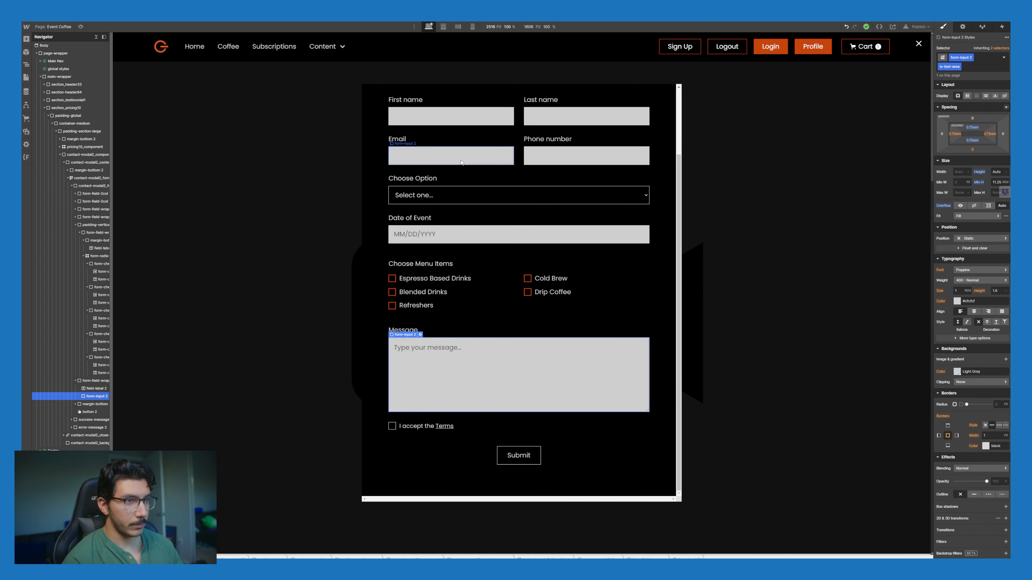
Step: Duplicate the Date of Event field group and relabel the copy 'Attendees - Number Only'
{"action": "left_click", "coordinate": [494, 235]}
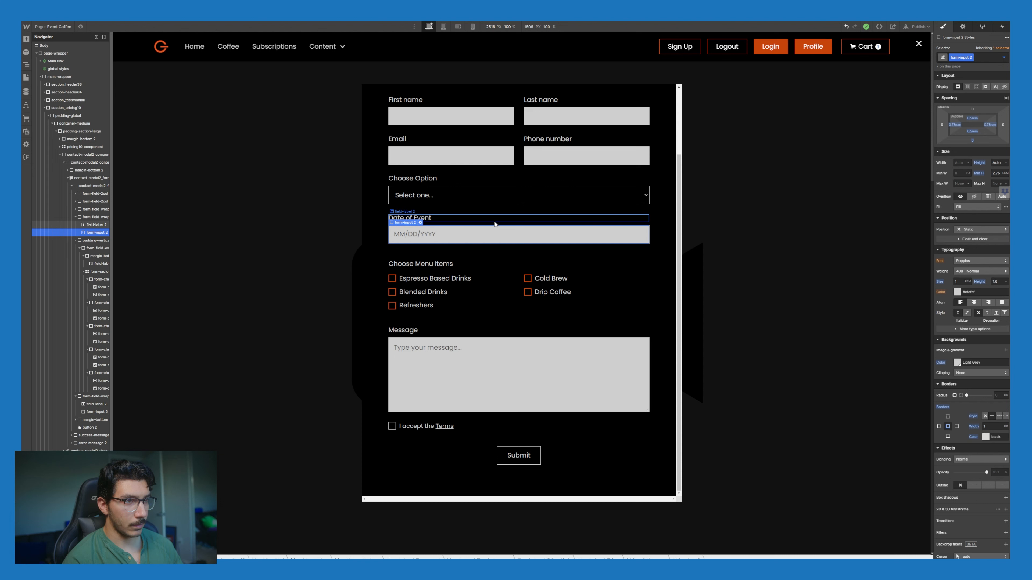
{"action": "left_click", "coordinate": [487, 243]}
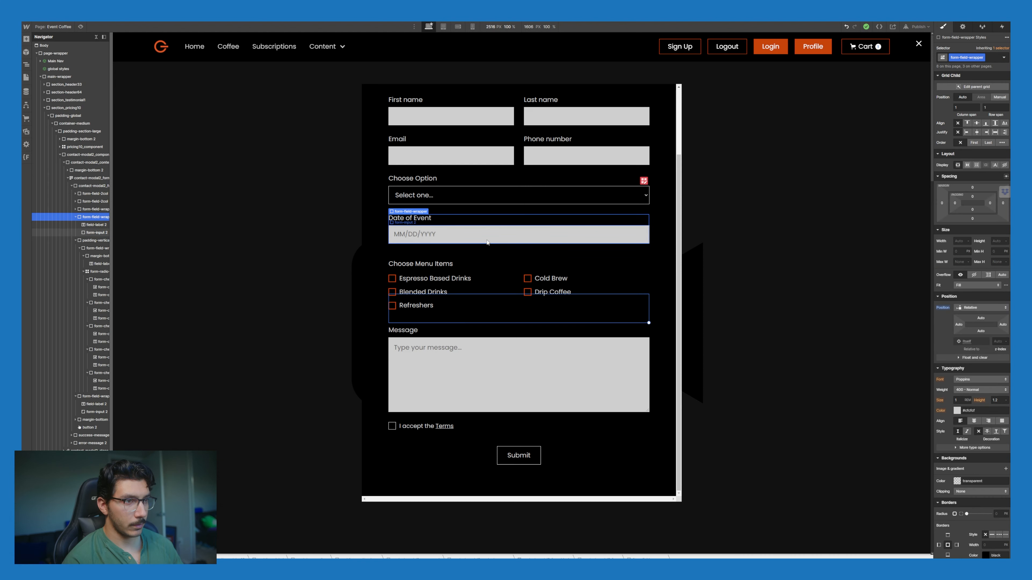
{"action": "key", "text": "ctrl+d"}
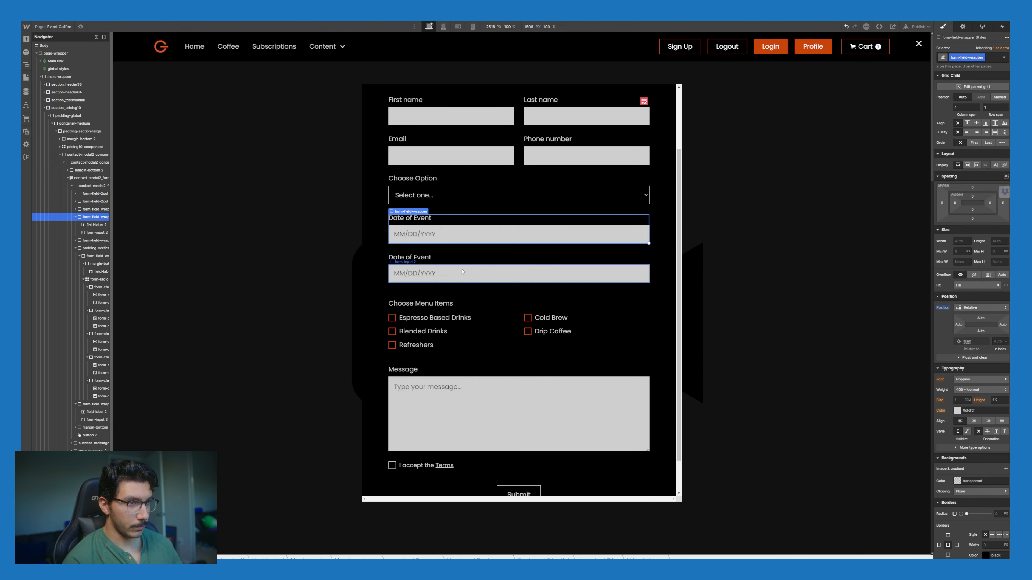
{"action": "left_click", "coordinate": [427, 259]}
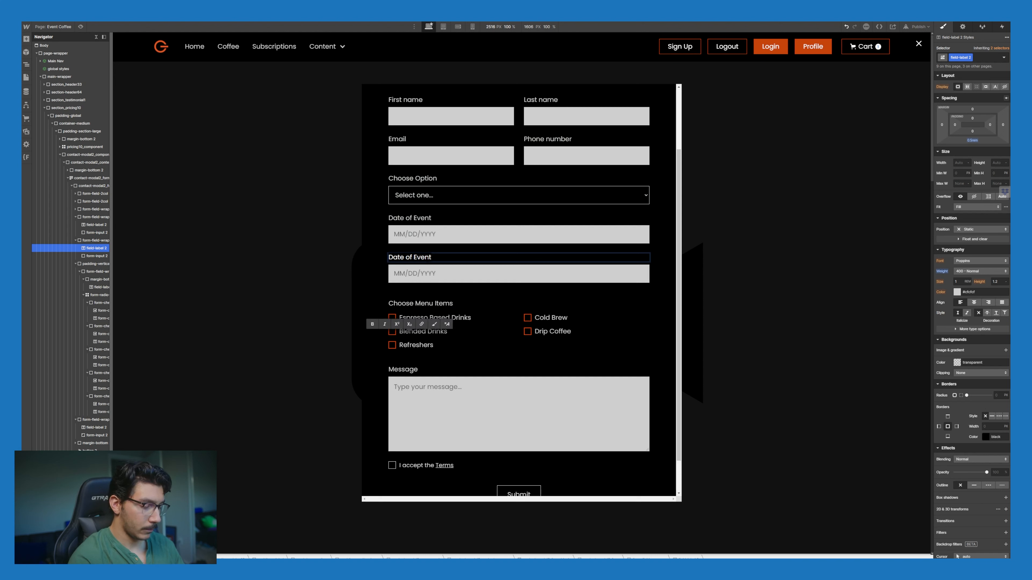
{"action": "type", "text": "Time"}
{"action": "key", "text": "BackSpace"}
{"action": "key", "text": "BackSpace"}
{"action": "key", "text": "BackSpace"}
{"action": "key", "text": "BackSpace"}
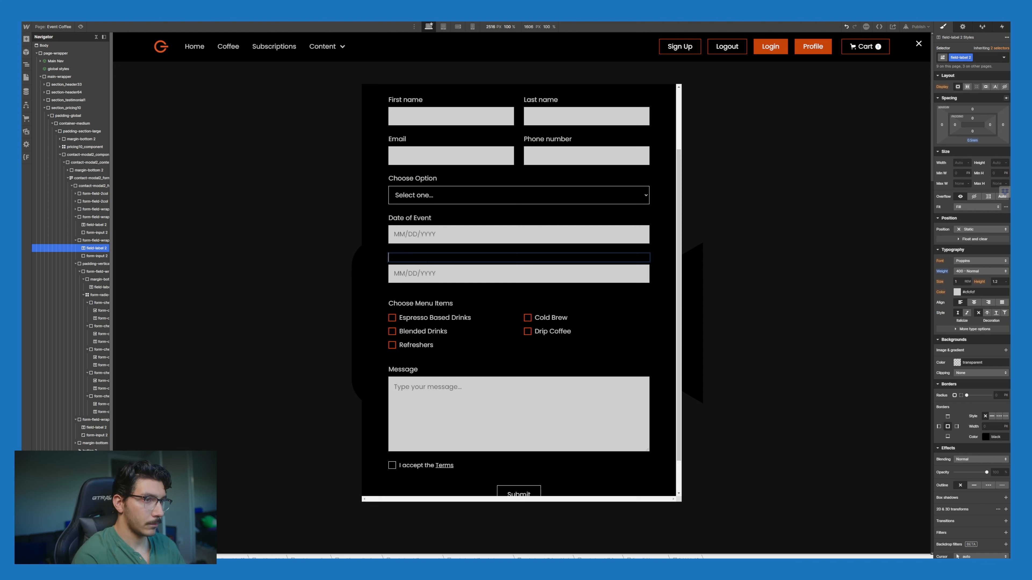
{"action": "type", "text": "Attendees"}
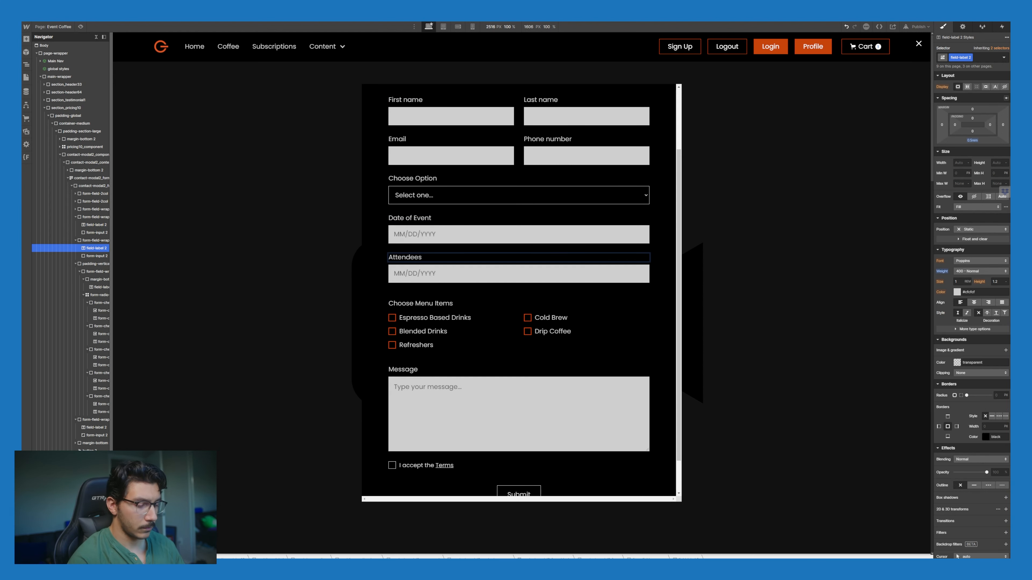
{"action": "type", "text": "- Num"}
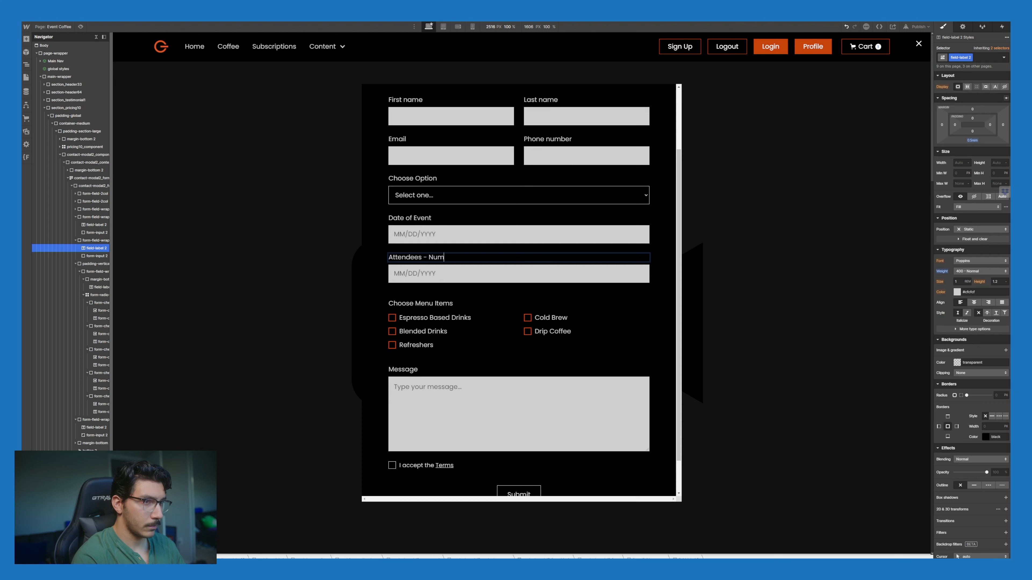
{"action": "type", "text": "ber Only"}
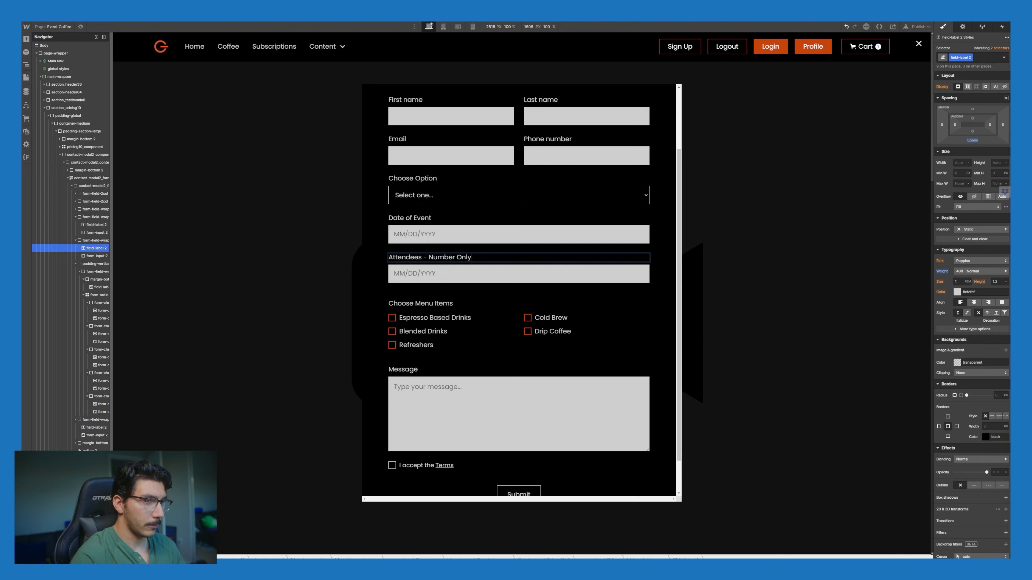
{"action": "key", "text": "Escape"}
Step: Give the attendees input placeholder 'ex: 200' and set its type to Number
{"action": "double_click", "coordinate": [445, 273]}
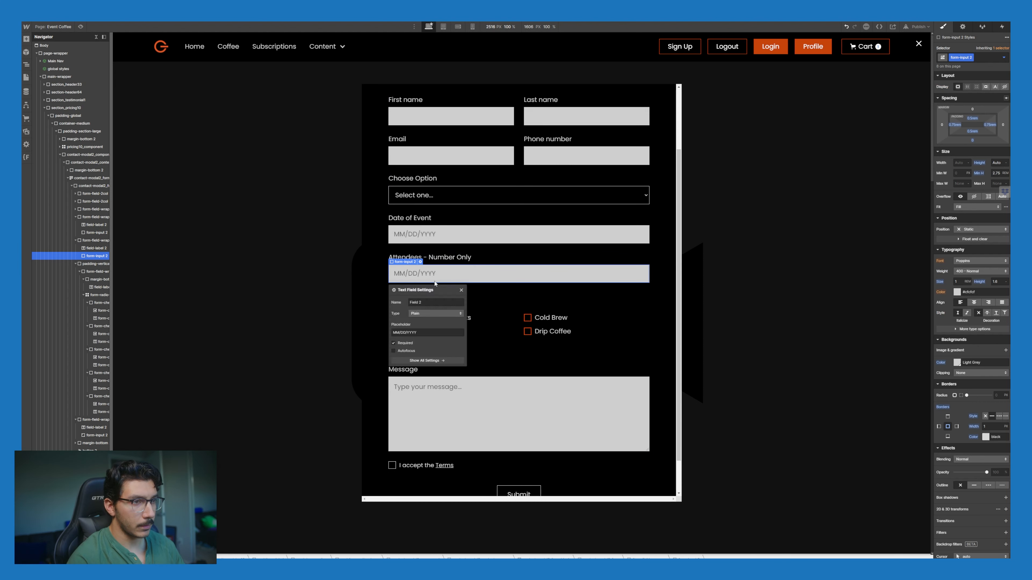
{"action": "triple_click", "coordinate": [427, 333]}
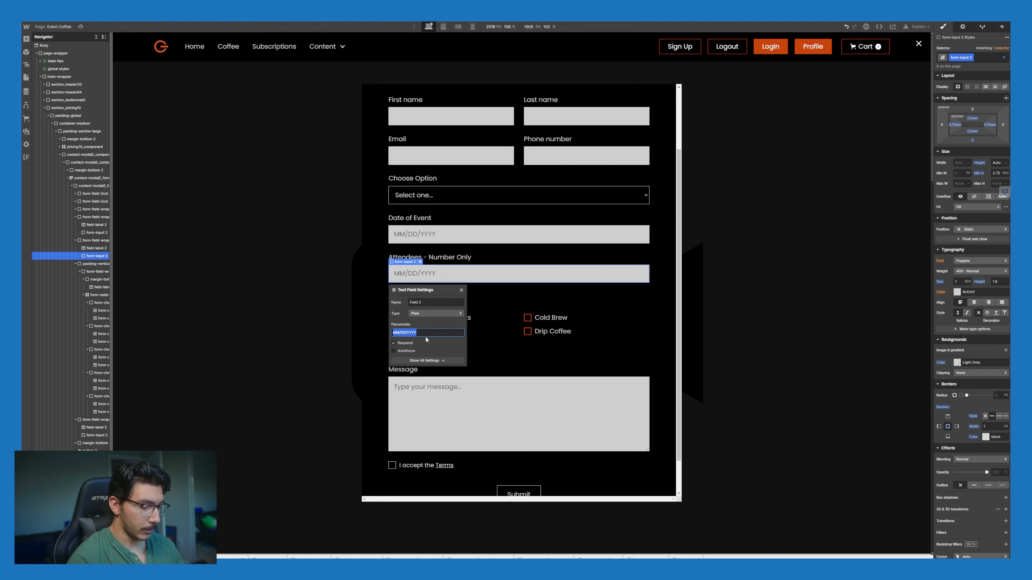
{"action": "type", "text": "e"}
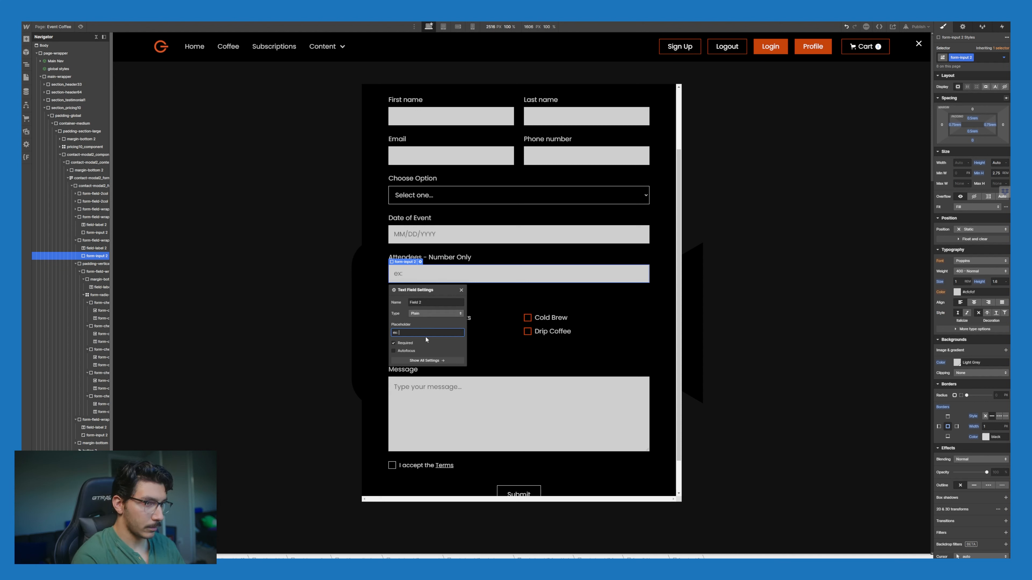
{"action": "type", "text": "x: 200"}
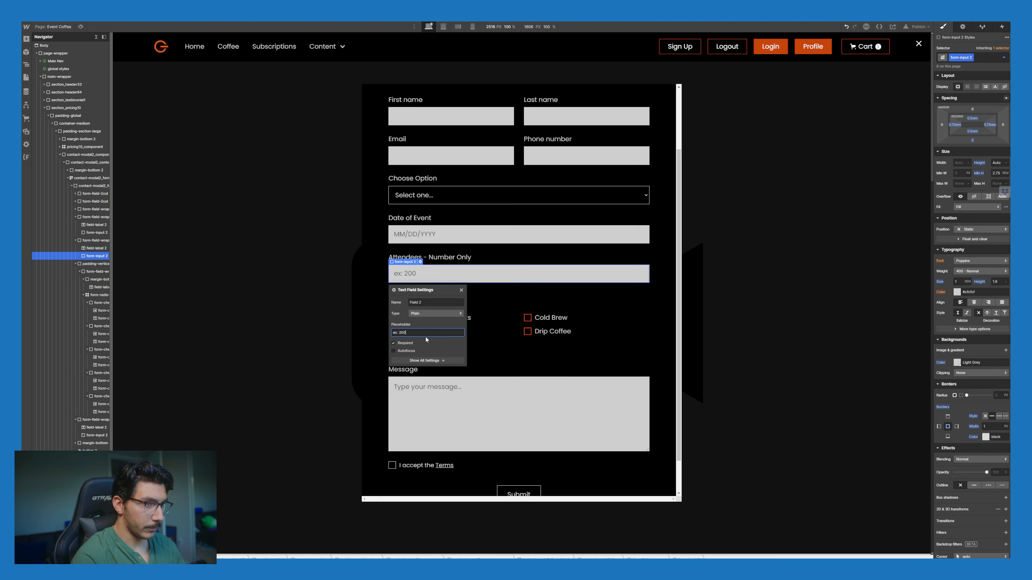
{"action": "left_click", "coordinate": [433, 314]}
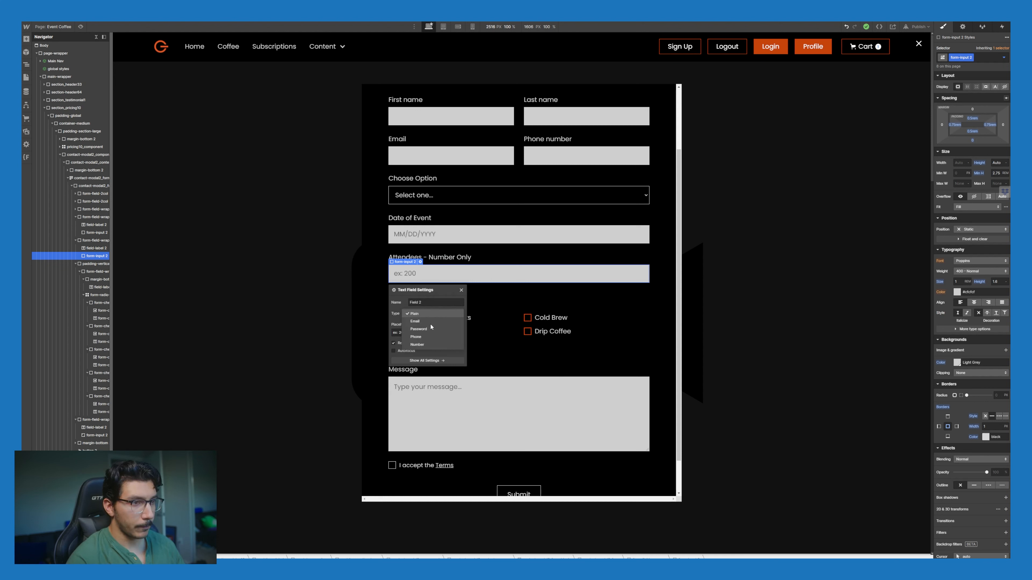
{"action": "left_click", "coordinate": [431, 343]}
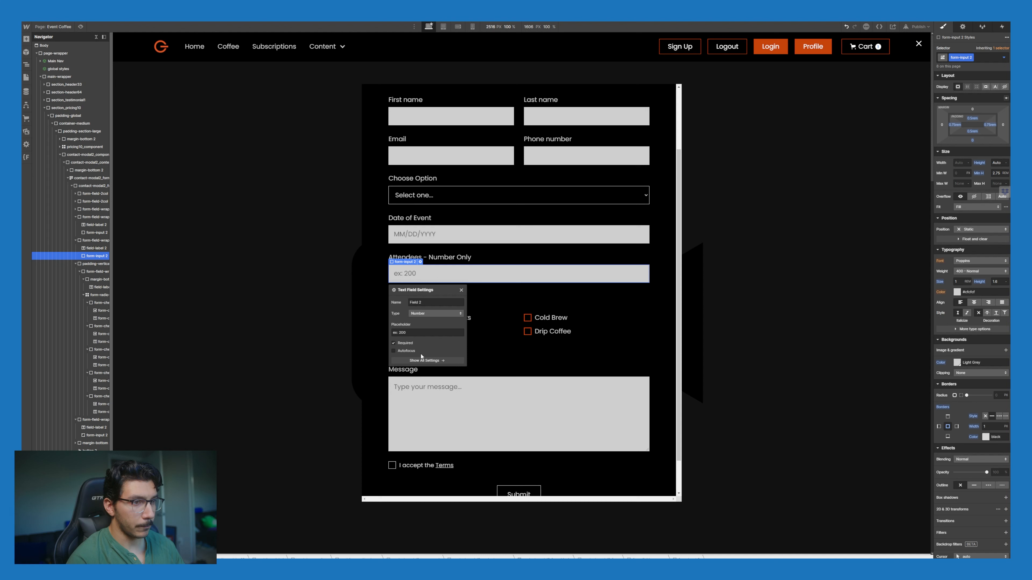
Step: Name the date input 'Date of Event' and the attendees input 'Attendees'
{"action": "left_click", "coordinate": [451, 236]}
{"action": "left_click", "coordinate": [420, 223]}
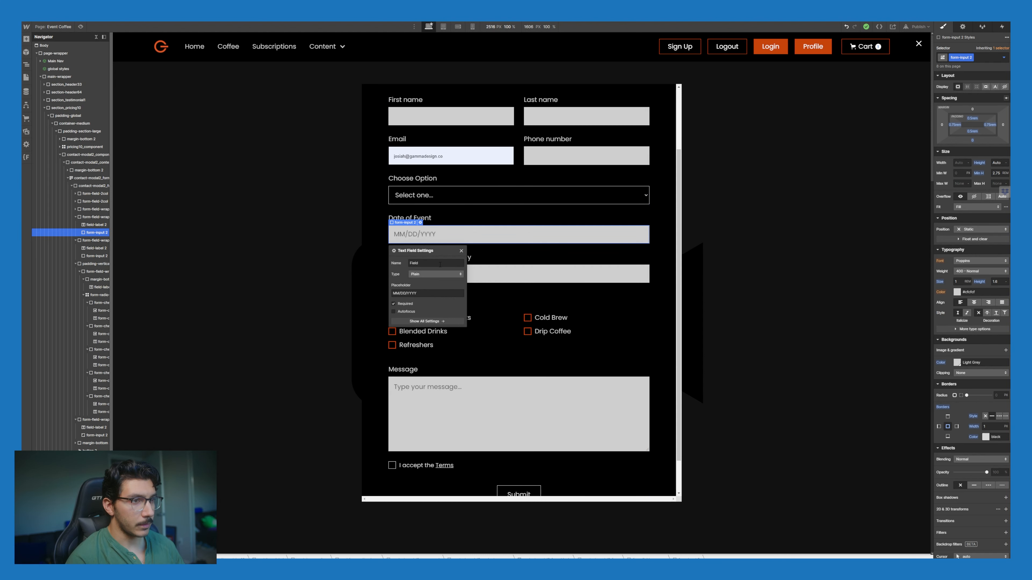
{"action": "double_click", "coordinate": [440, 264]}
{"action": "type", "text": "Date of EVent"}
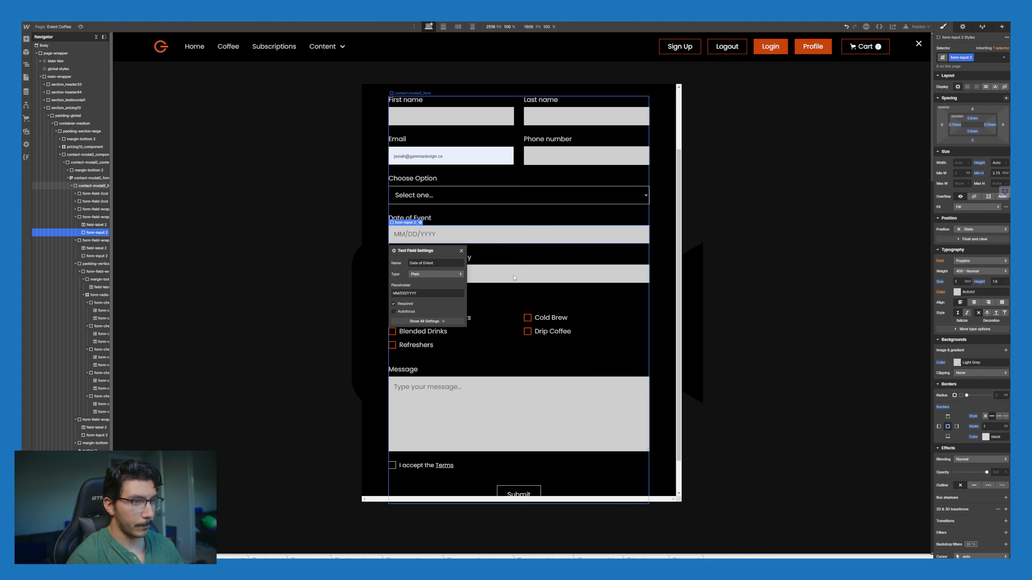
{"action": "left_click", "coordinate": [416, 268]}
{"action": "left_click", "coordinate": [420, 262]}
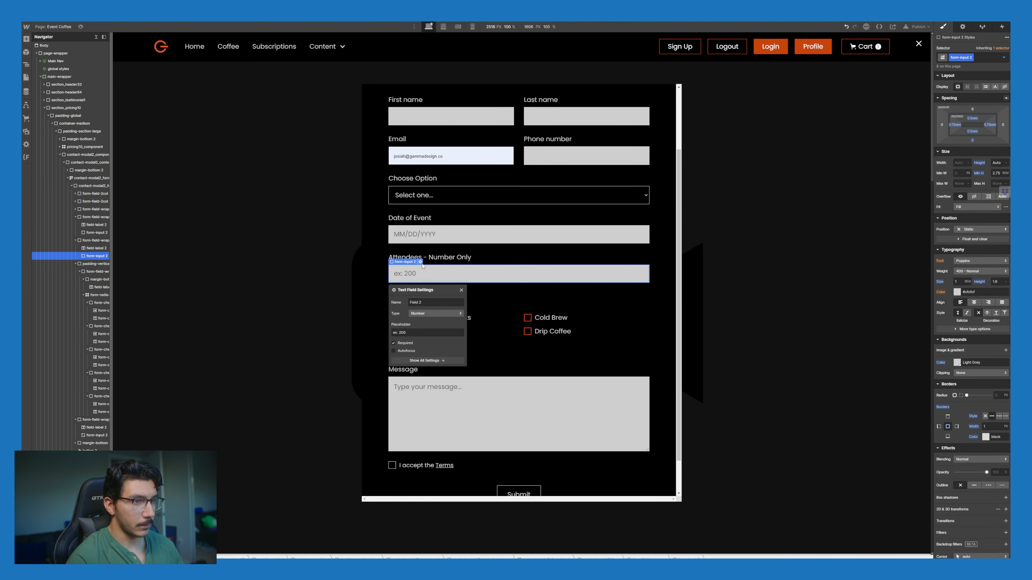
{"action": "double_click", "coordinate": [431, 306]}
{"action": "type", "text": "Att"}
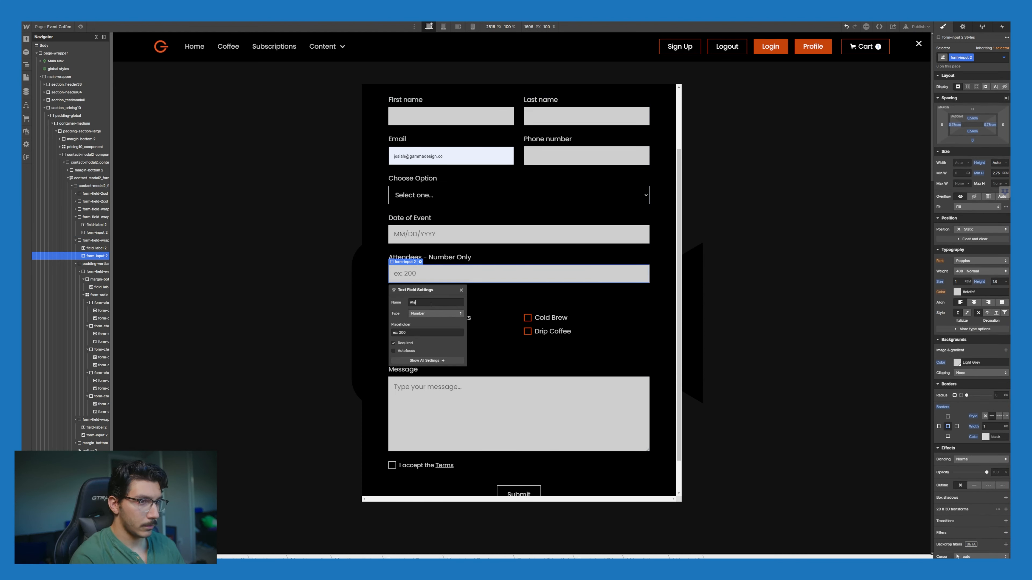
{"action": "type", "text": "endees"}
{"action": "left_click", "coordinate": [426, 257]}
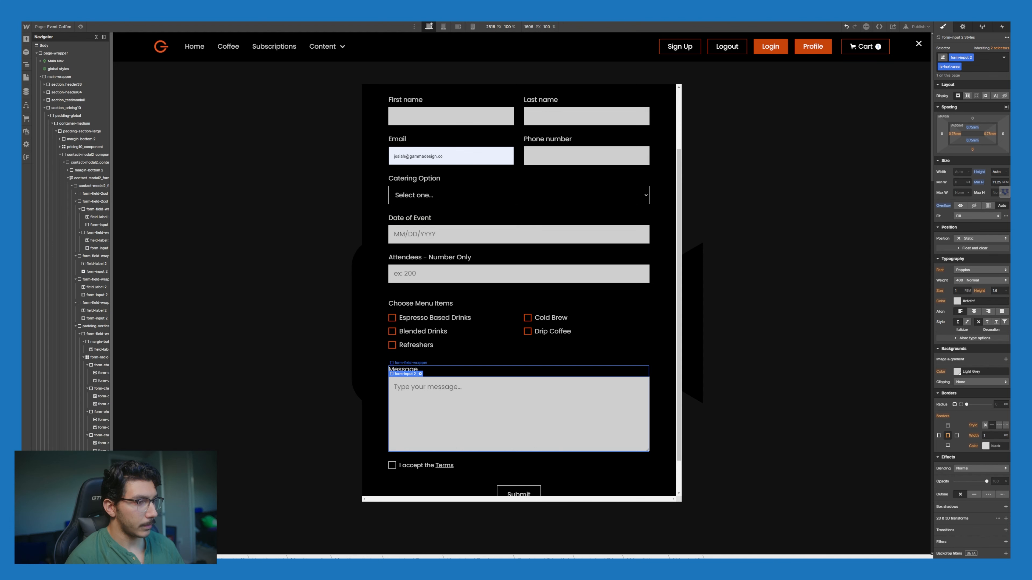
Step: Delete the Message field and the 'I accept the Terms' checkbox with its empty wrapper
{"action": "left_click", "coordinate": [519, 374]}
{"action": "key", "text": "Delete"}
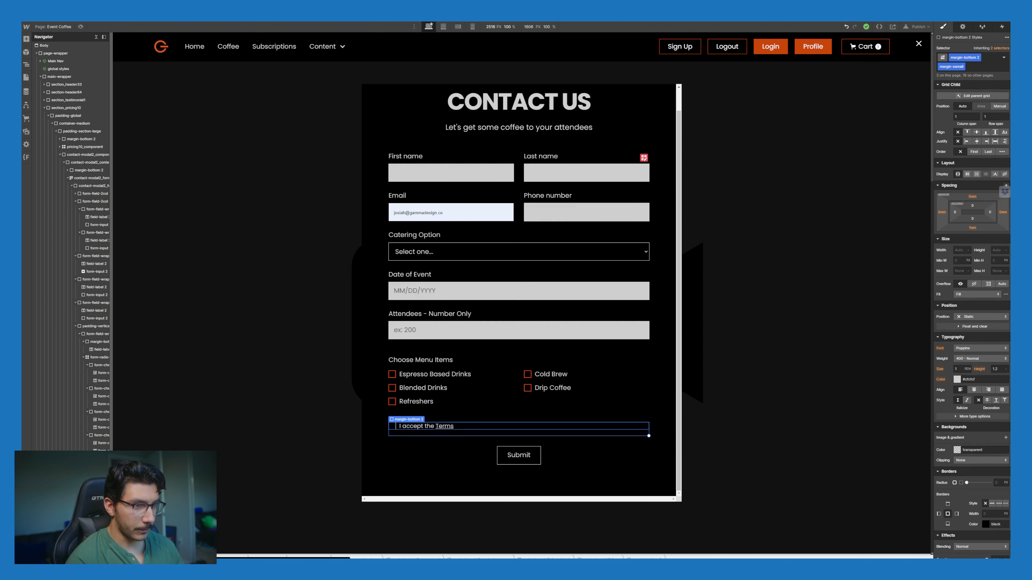
{"action": "left_click", "coordinate": [478, 427]}
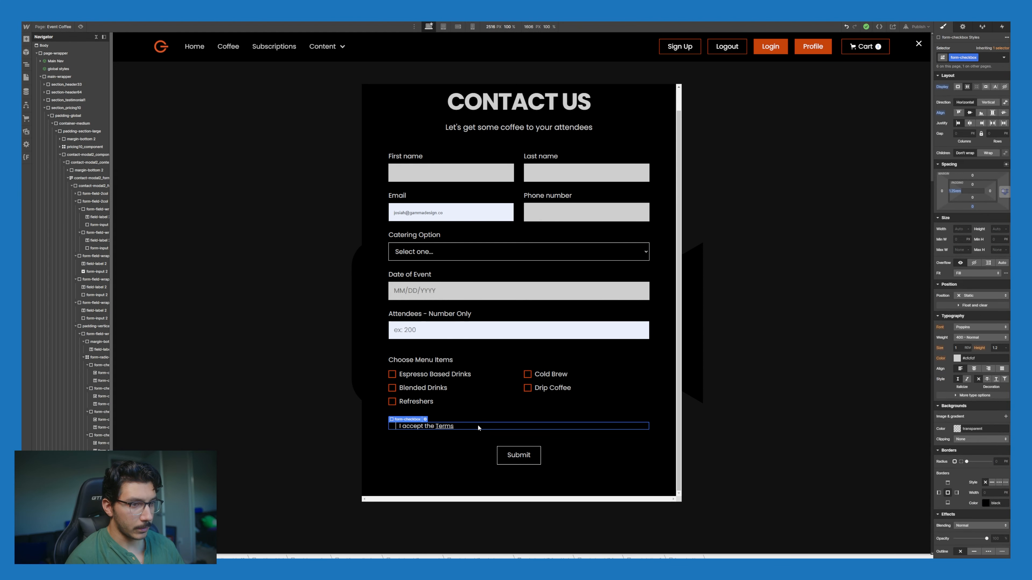
{"action": "key", "text": "Delete"}
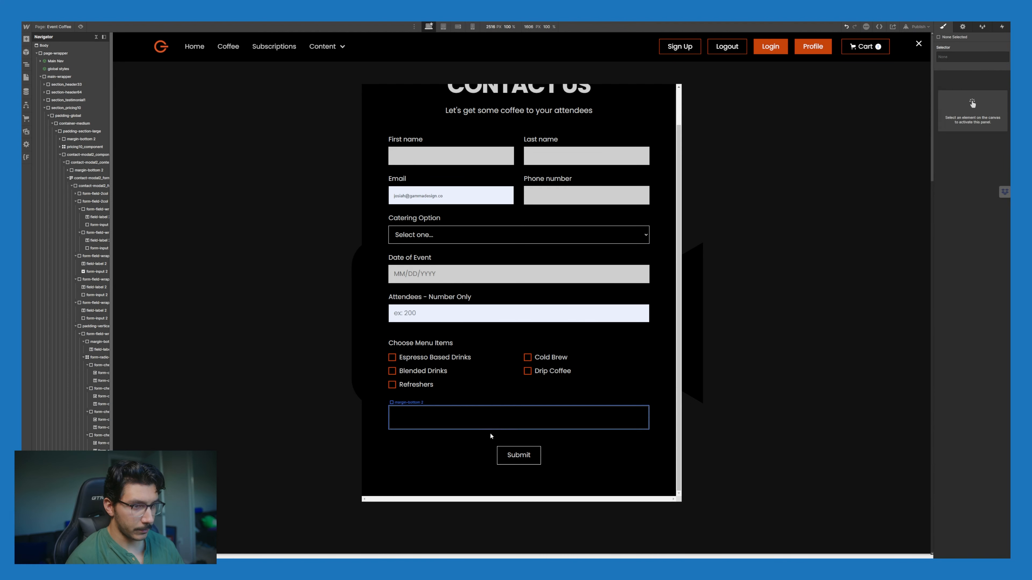
{"action": "key", "text": "Delete"}
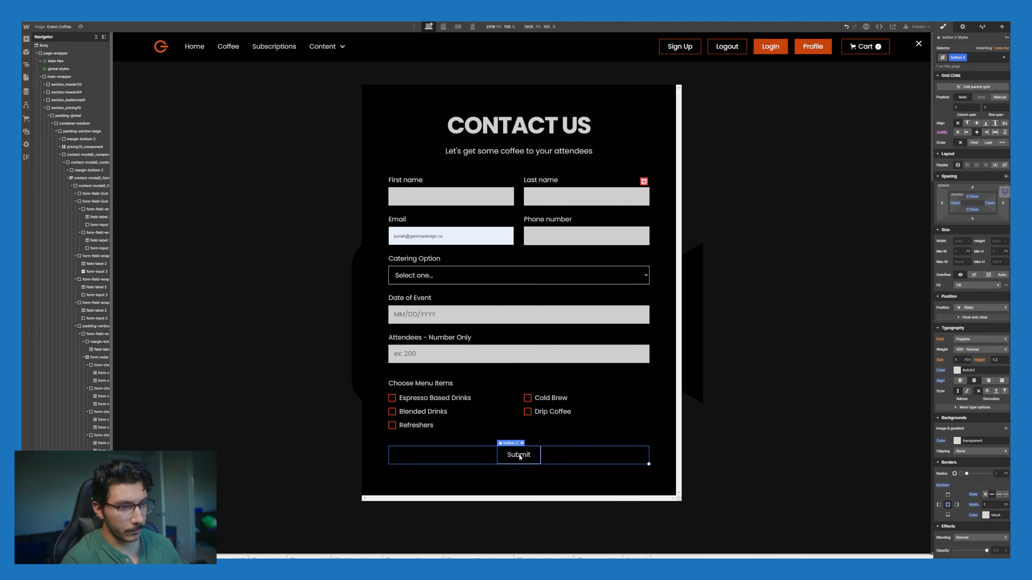
Step: Replace the Submit button's 'button 2' class with the orange 'button' class
{"action": "left_click", "coordinate": [972, 58]}
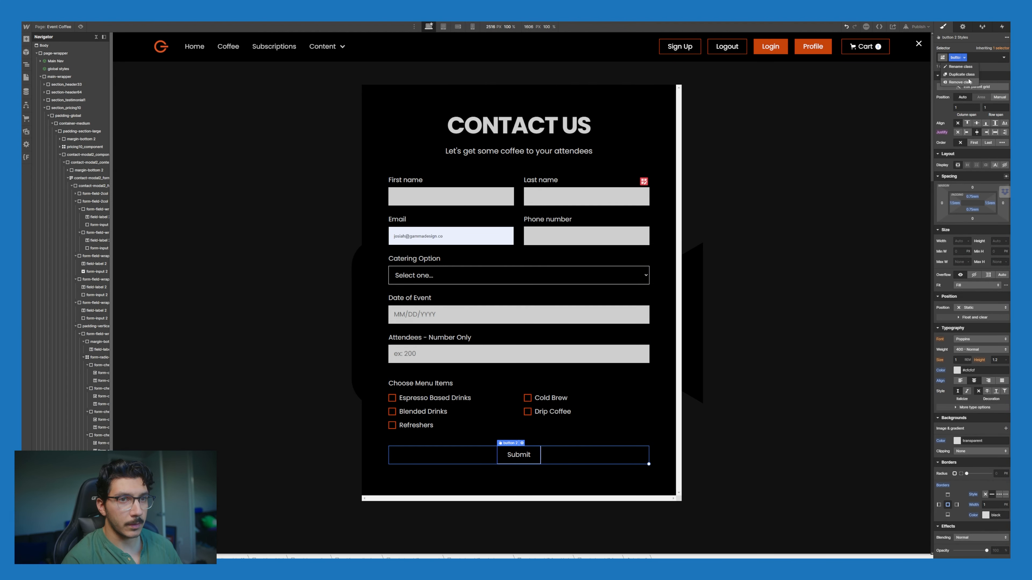
{"action": "key", "text": "BackSpace"}
{"action": "type", "text": "buton"}
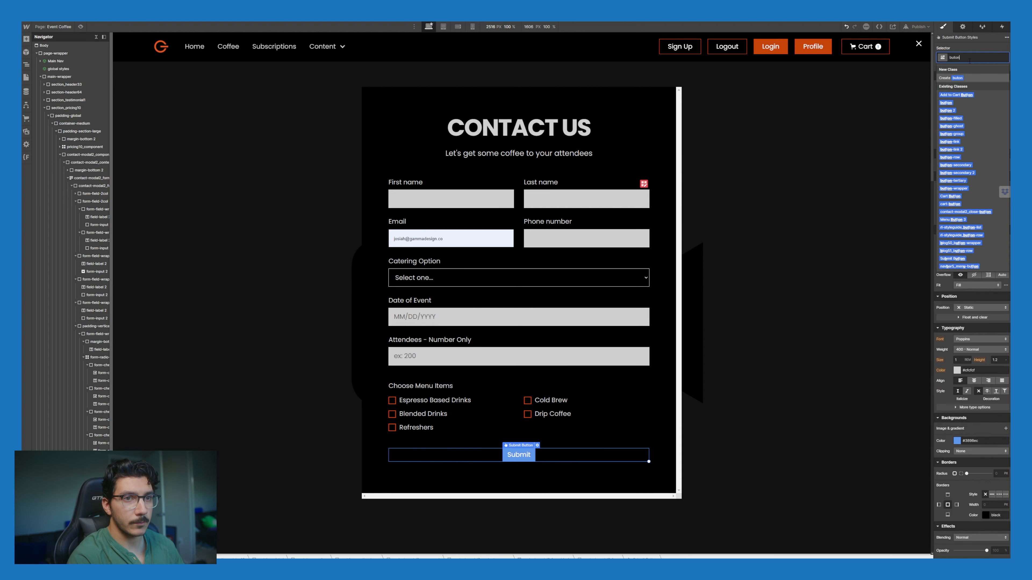
{"action": "left_click", "coordinate": [956, 104]}
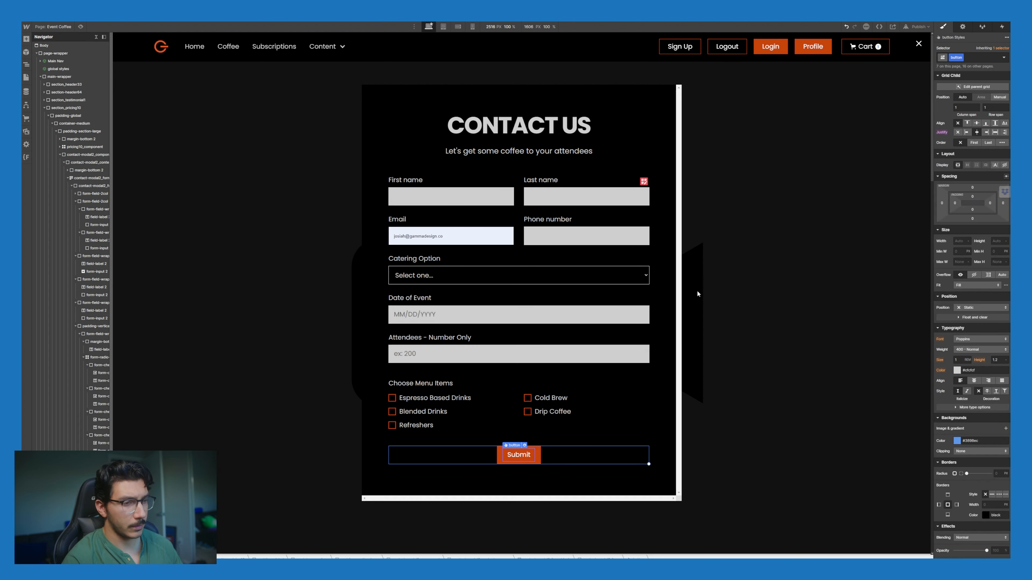
{"action": "left_click", "coordinate": [559, 458]}
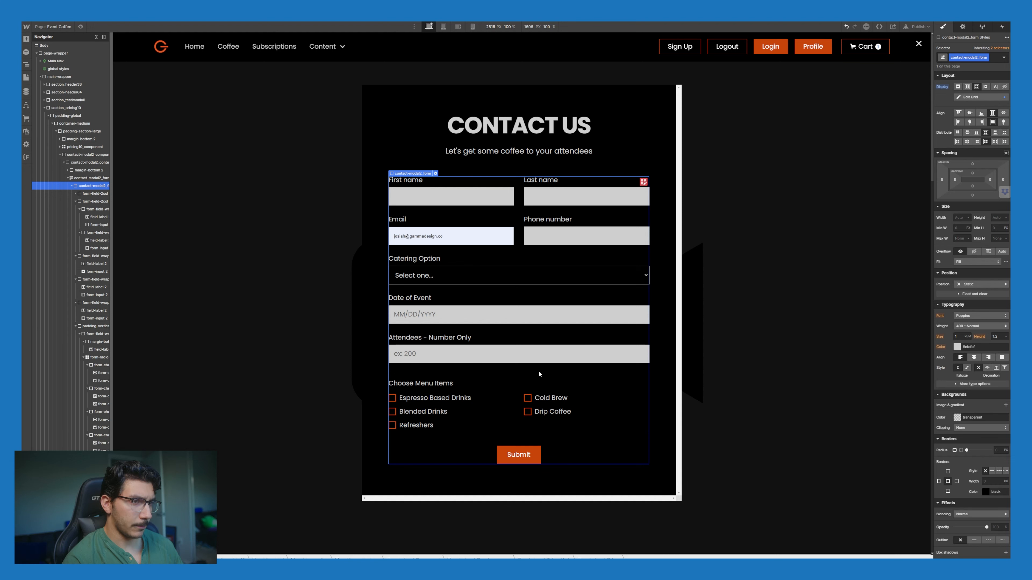
Step: Rename the form block from 'Contact Modal 2 Form' to 'Catering Form', then show the site pages list
{"action": "left_click", "coordinate": [661, 134]}
{"action": "scroll", "coordinate": [586, 355], "scroll_direction": "down", "scroll_amount": 6}
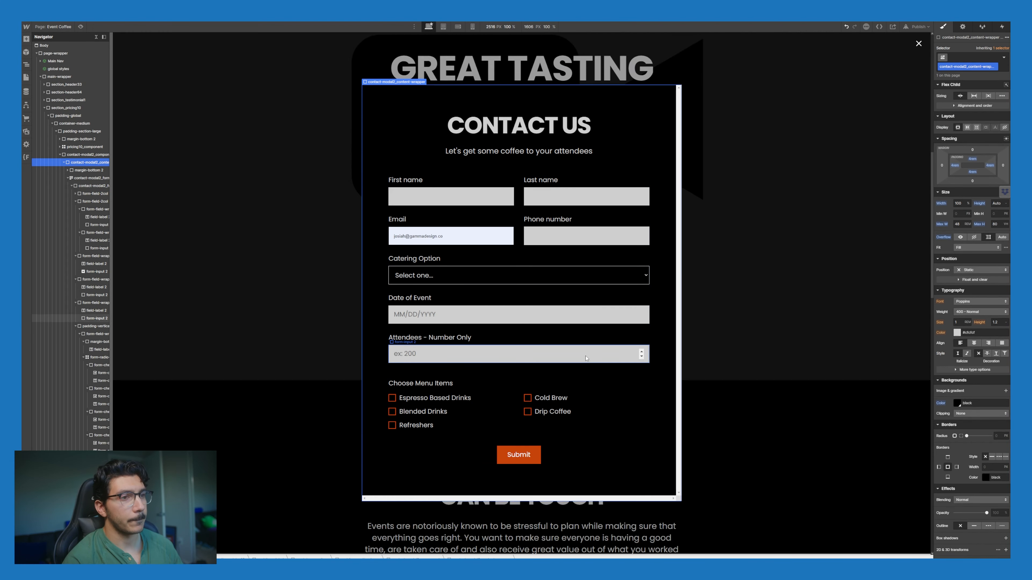
{"action": "scroll", "coordinate": [587, 355], "scroll_direction": "down", "scroll_amount": 5}
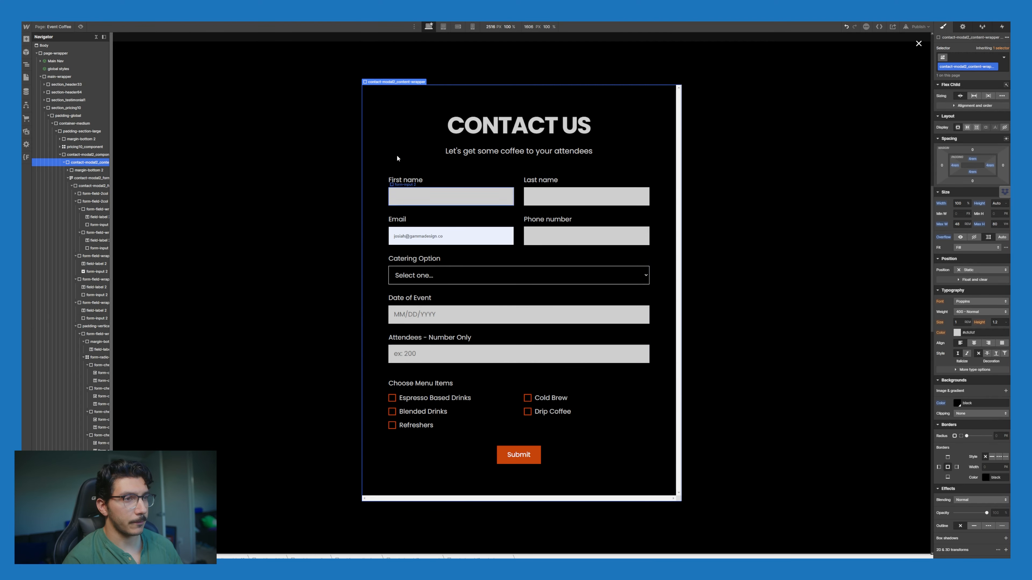
{"action": "left_click", "coordinate": [92, 180]}
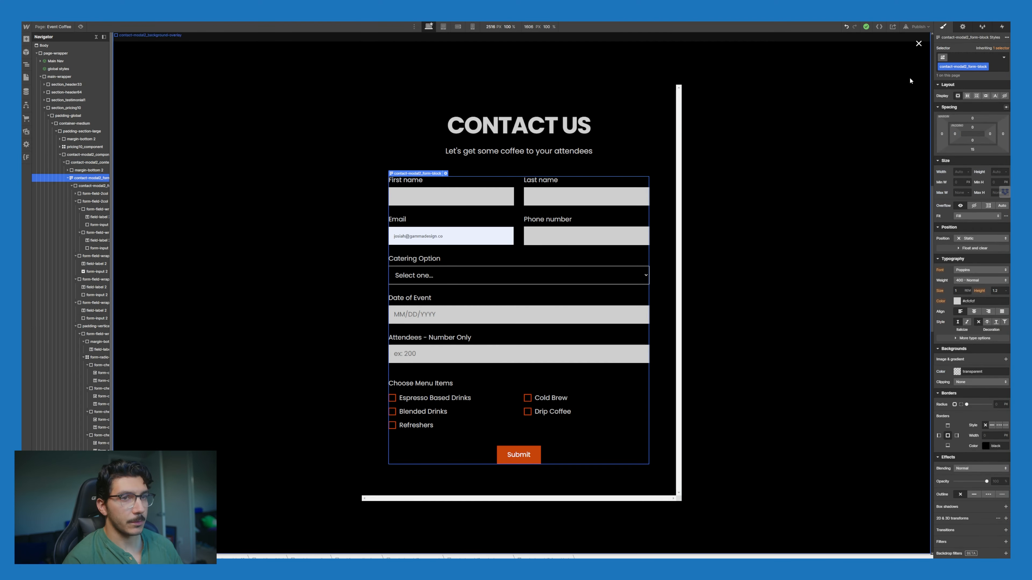
{"action": "left_click", "coordinate": [963, 26]}
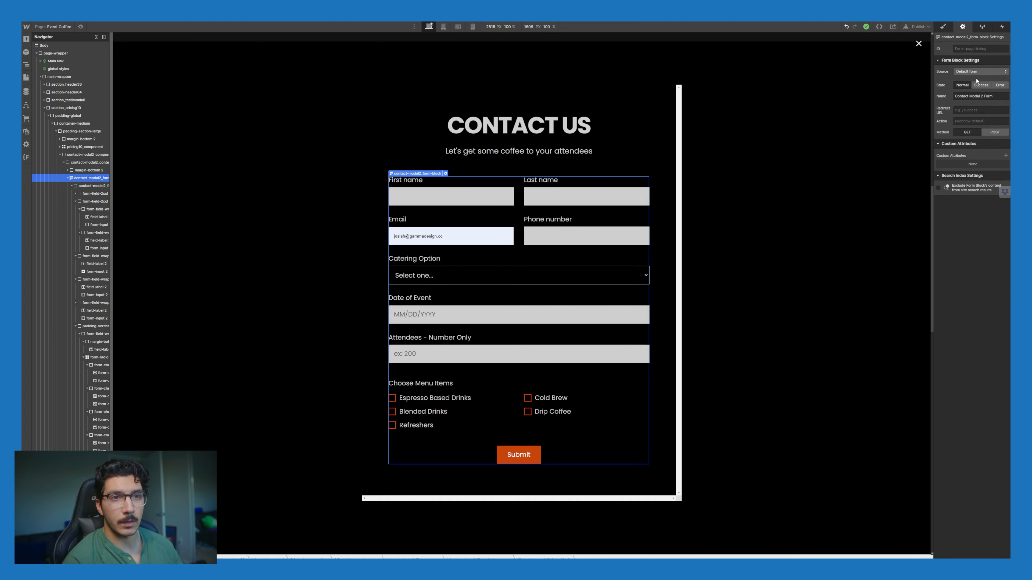
{"action": "left_click", "coordinate": [977, 48]}
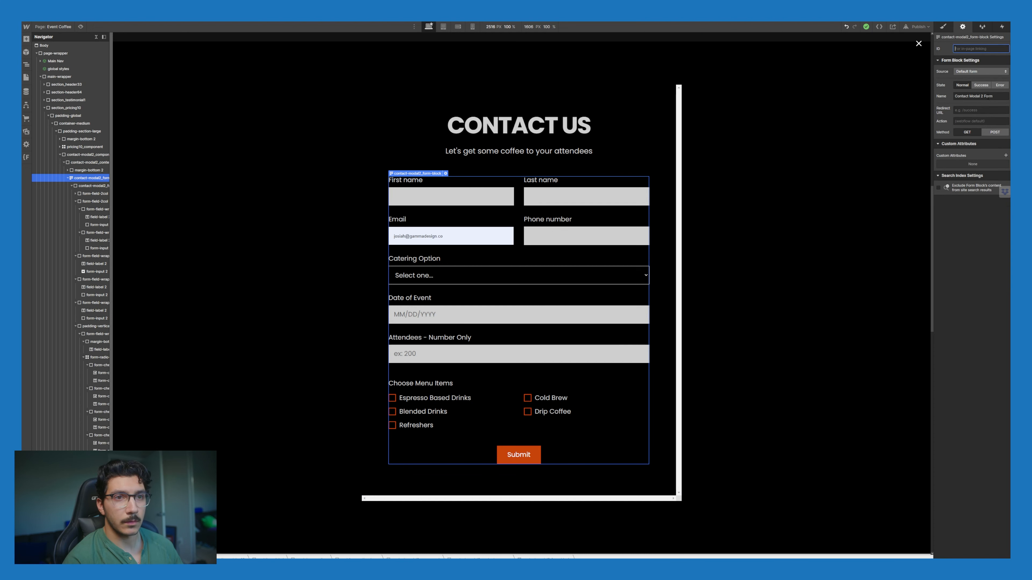
{"action": "triple_click", "coordinate": [981, 96]}
{"action": "type", "text": "Catering"}
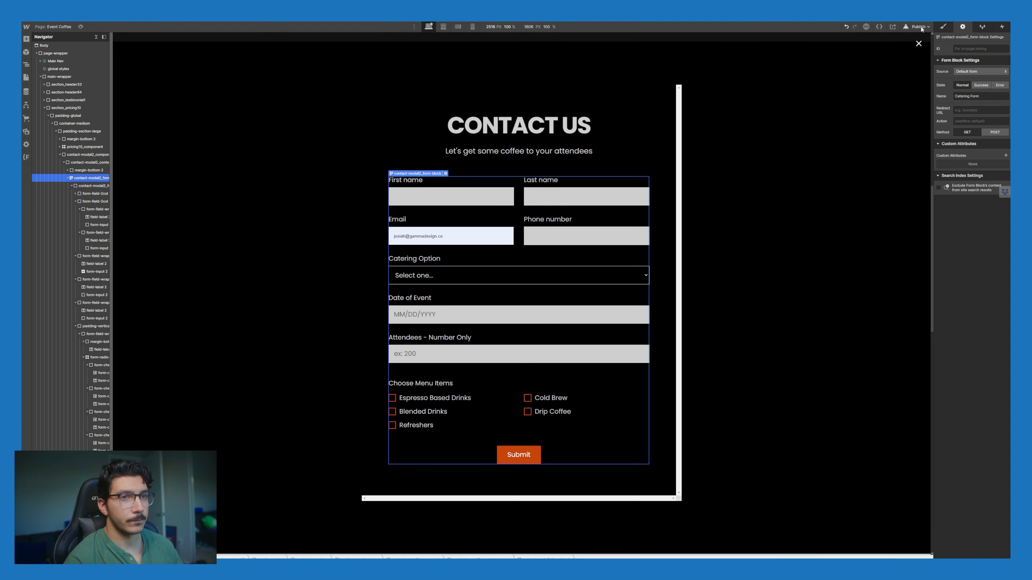
{"action": "left_click", "coordinate": [27, 78]}
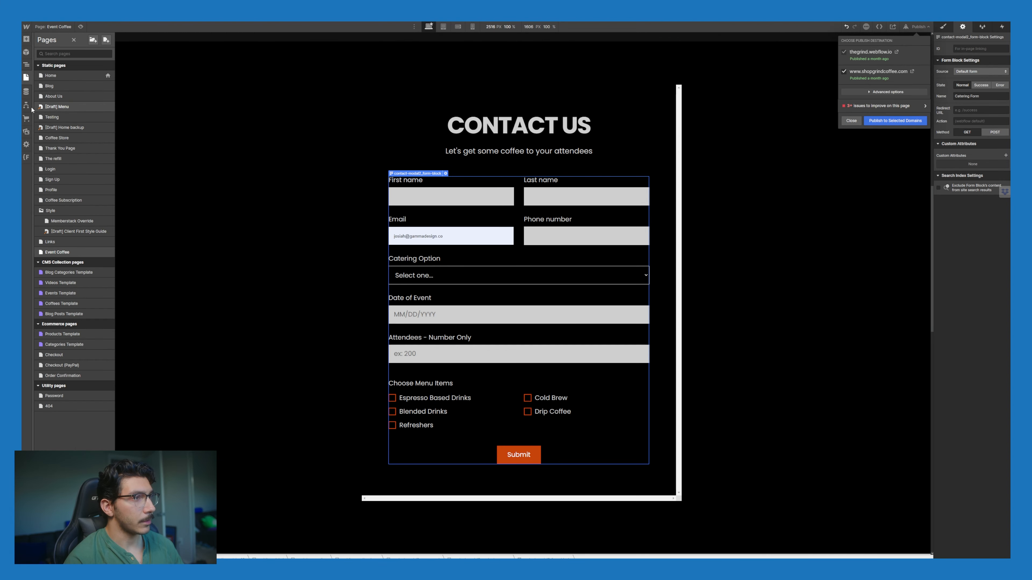
Step: Create a new Logic flow named 'Catering Contact', enlarging the editor view
{"action": "left_click", "coordinate": [27, 107]}
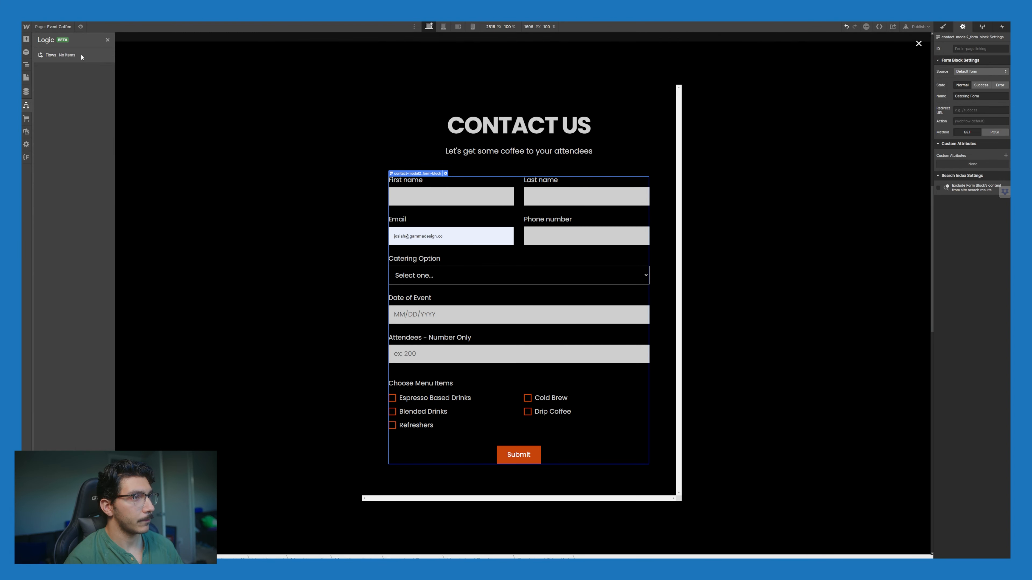
{"action": "left_click", "coordinate": [81, 55]}
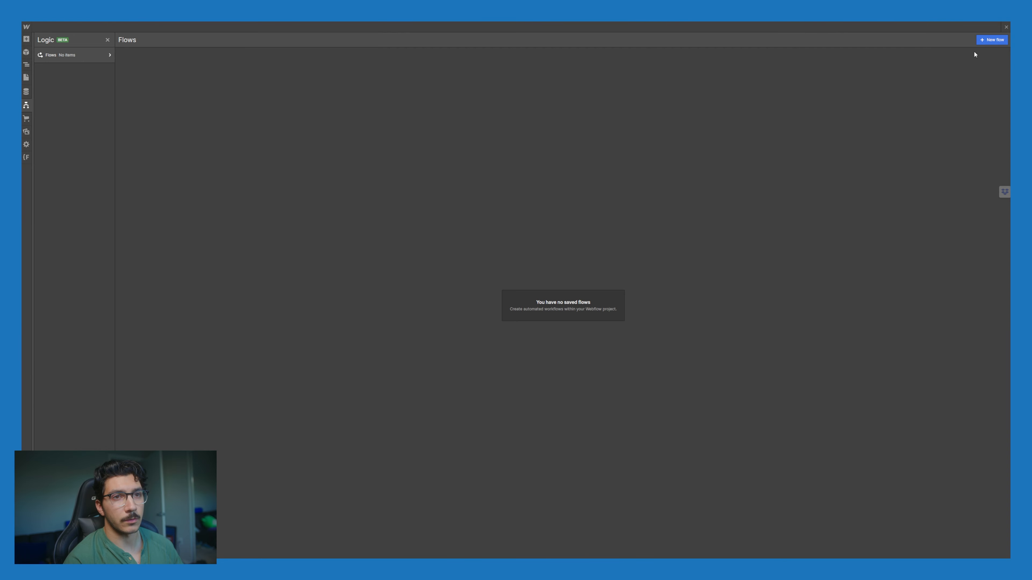
{"action": "left_click", "coordinate": [991, 39]}
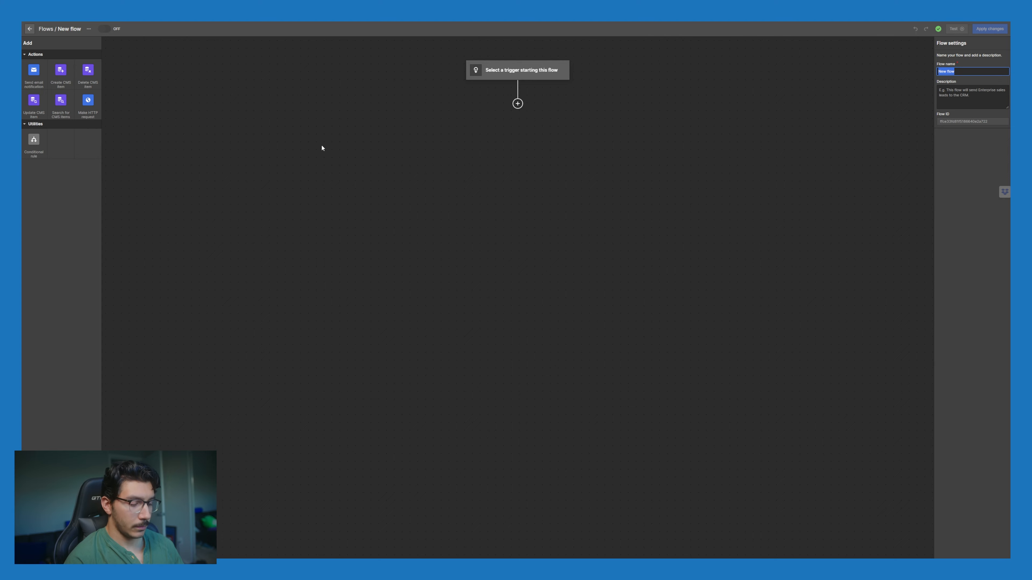
{"action": "key", "text": "ctrl+plus"}
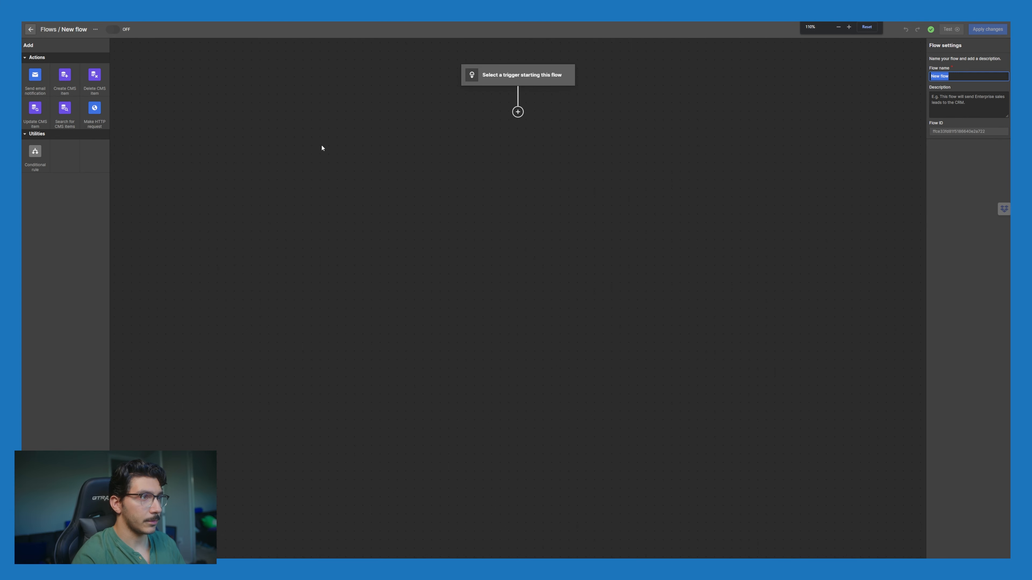
{"action": "key", "text": "ctrl+plus"}
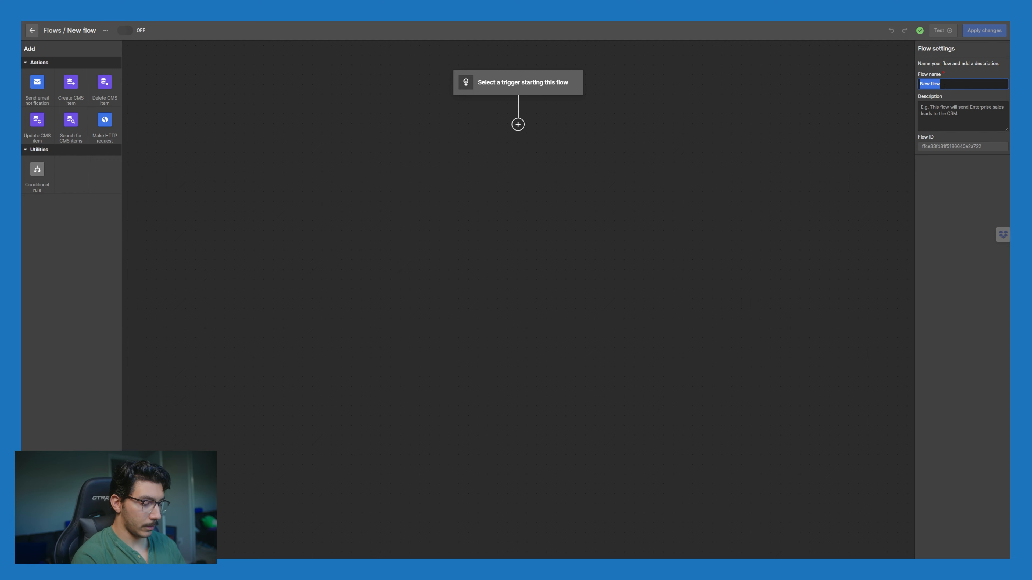
{"action": "type", "text": "Catering"}
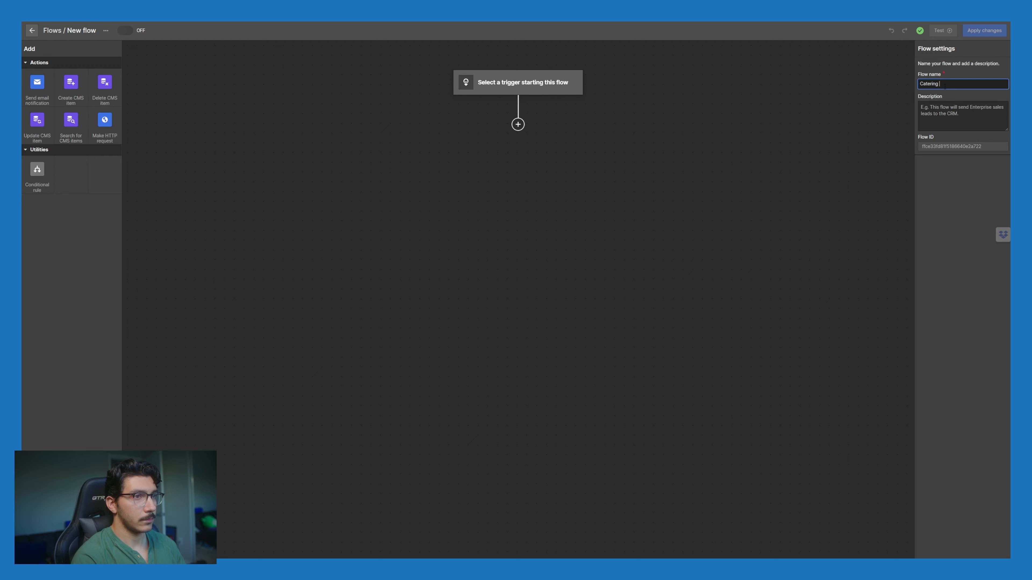
{"action": "type", "text": "Contac"}
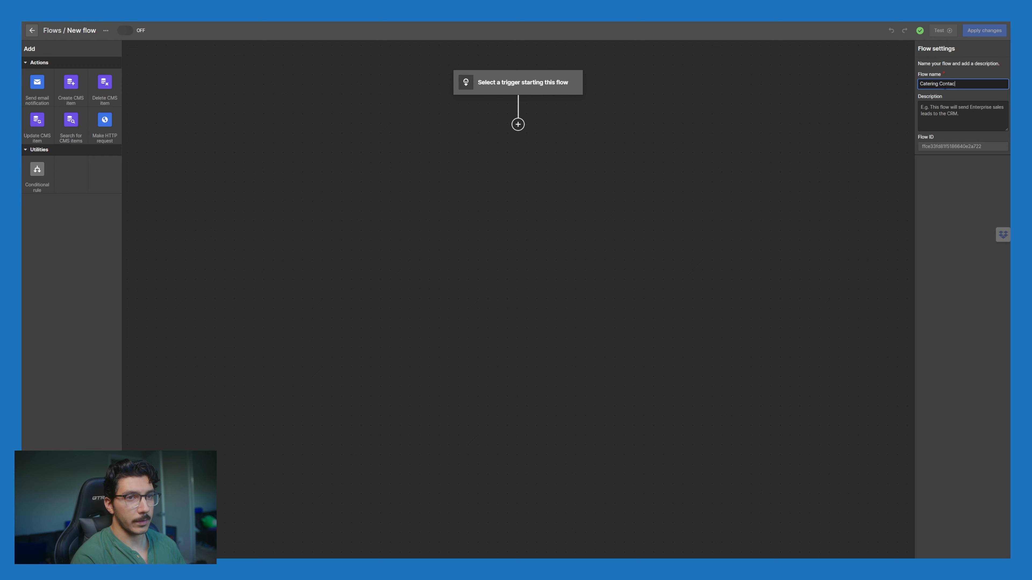
{"action": "type", "text": "t"}
Step: Give the flow a description beginning 'This will go to our database for someone looking…'
{"action": "left_click", "coordinate": [961, 114]}
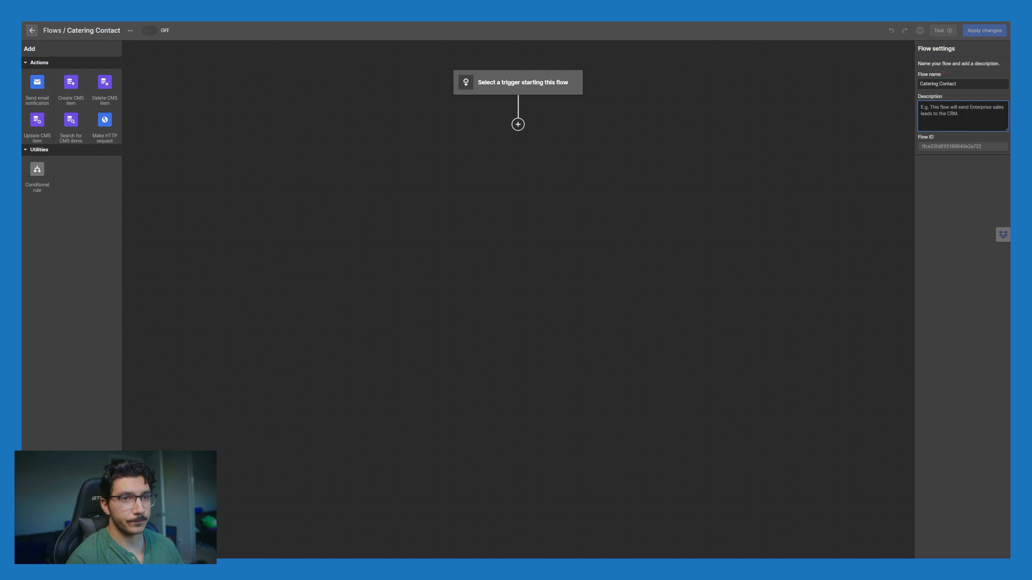
{"action": "type", "text": "This wil"}
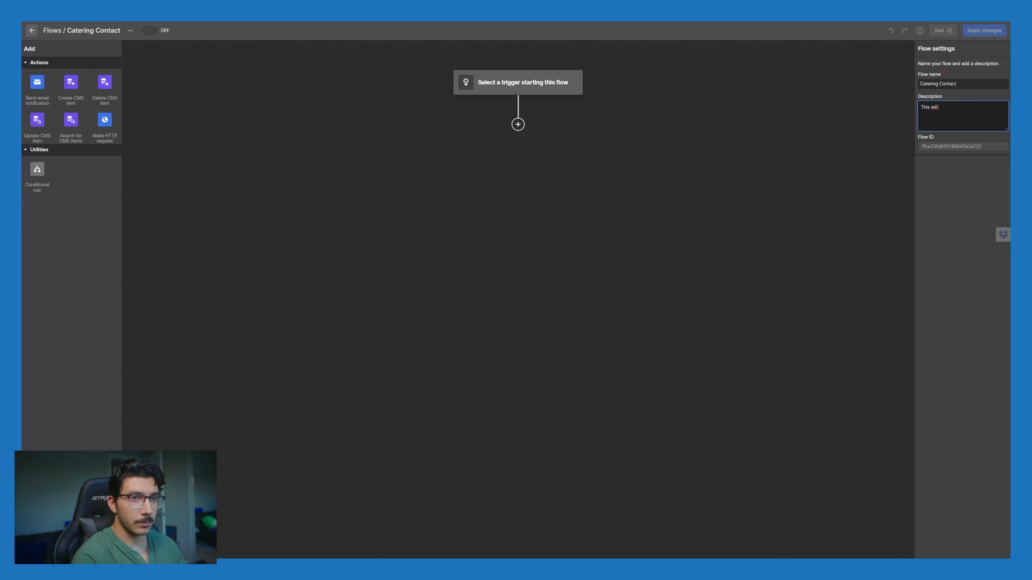
{"action": "type", "text": "l go to our data"}
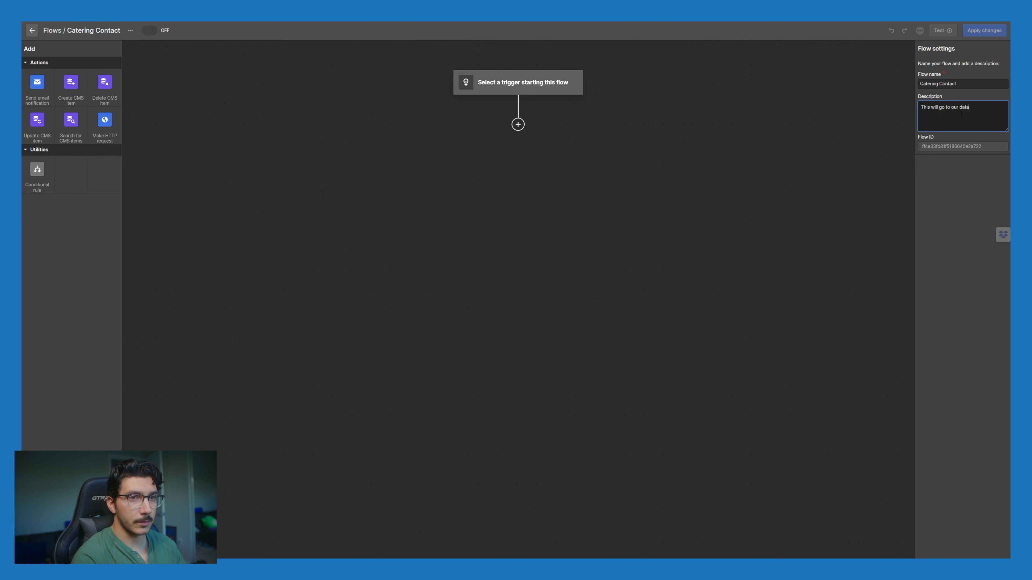
{"action": "type", "text": "base for s"}
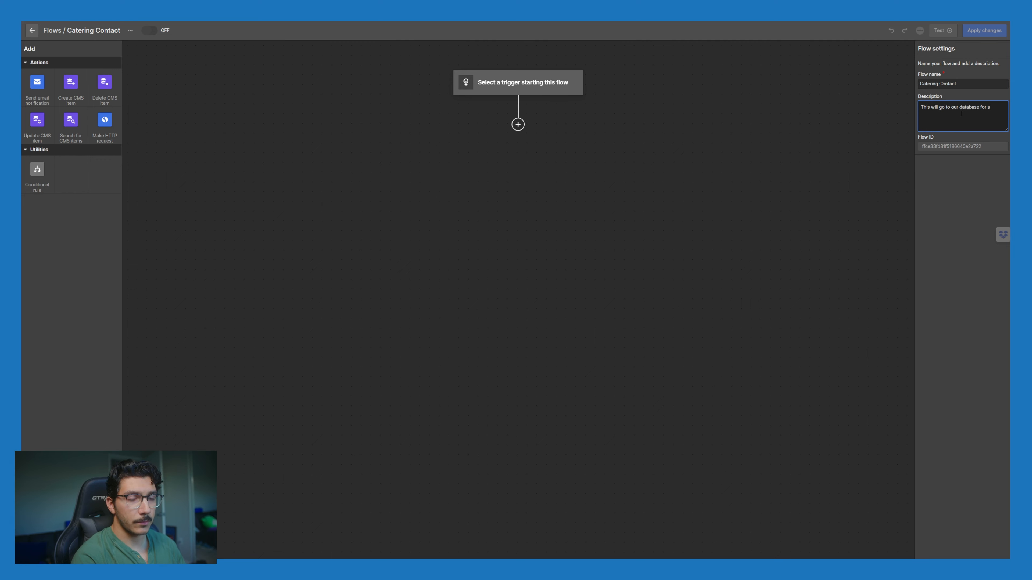
{"action": "type", "text": "omeone looking for a catering ent"}
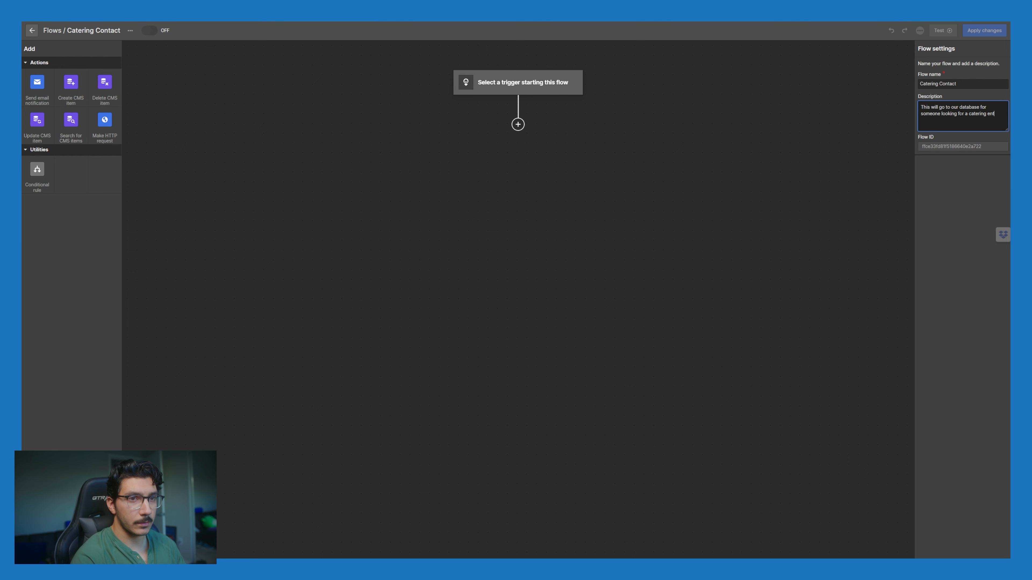
{"action": "key", "text": "BackSpace"}
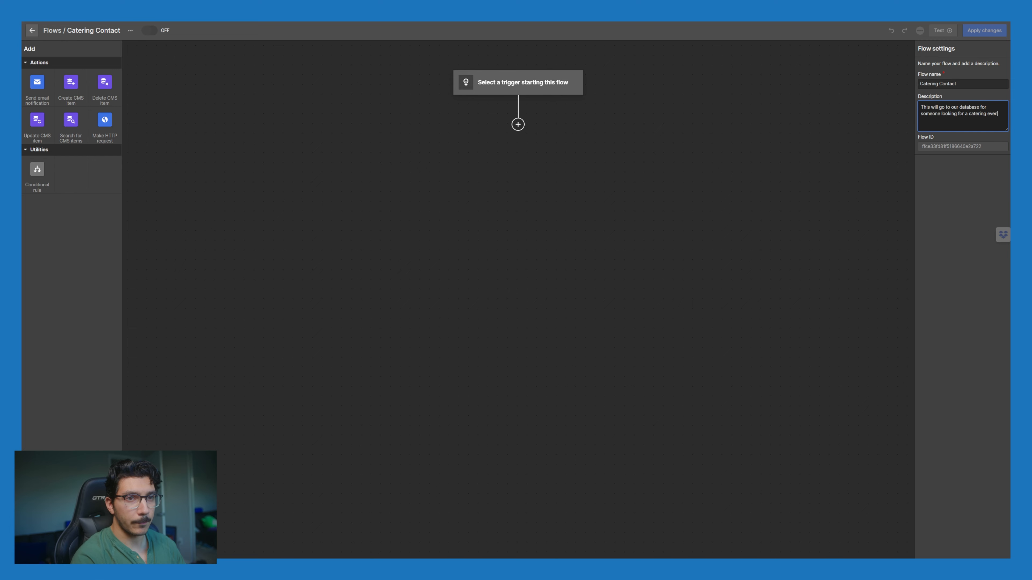
{"action": "type", "text": "t"}
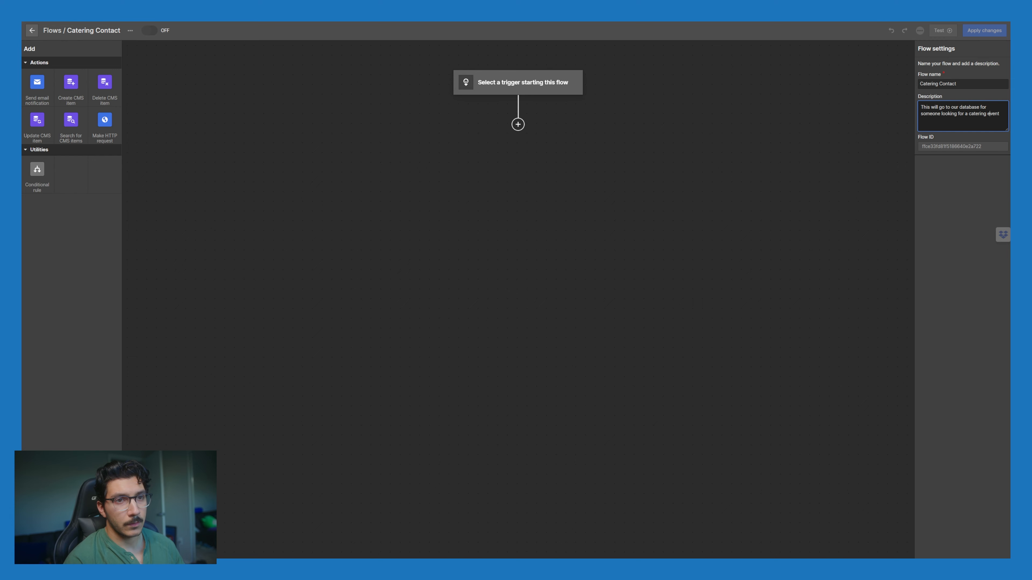
{"action": "left_click", "coordinate": [686, 88]}
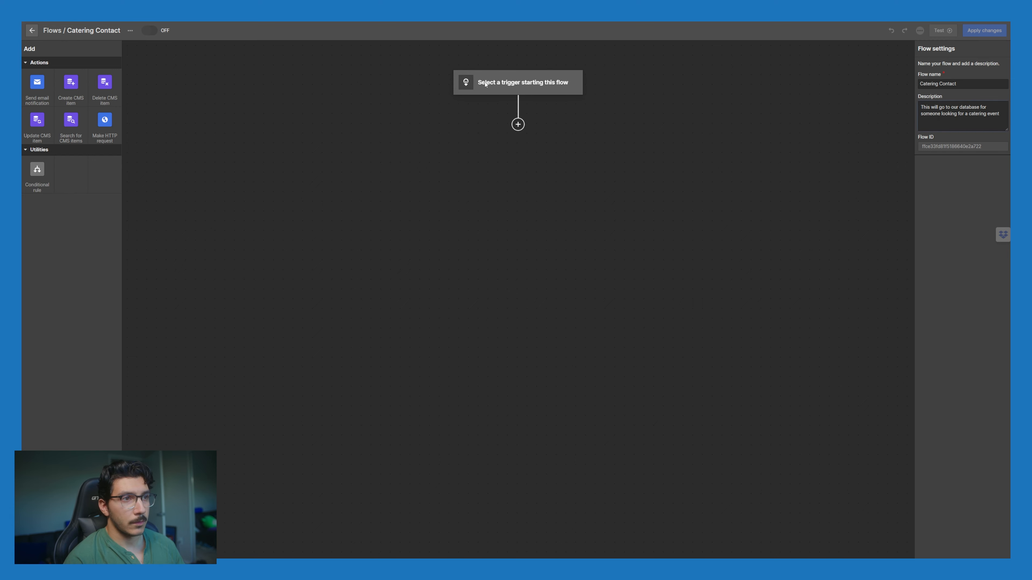
Step: Trigger the flow on Form submission of Event Coffee: Catering Form, review its output, and return to the flows list
{"action": "left_click", "coordinate": [504, 85]}
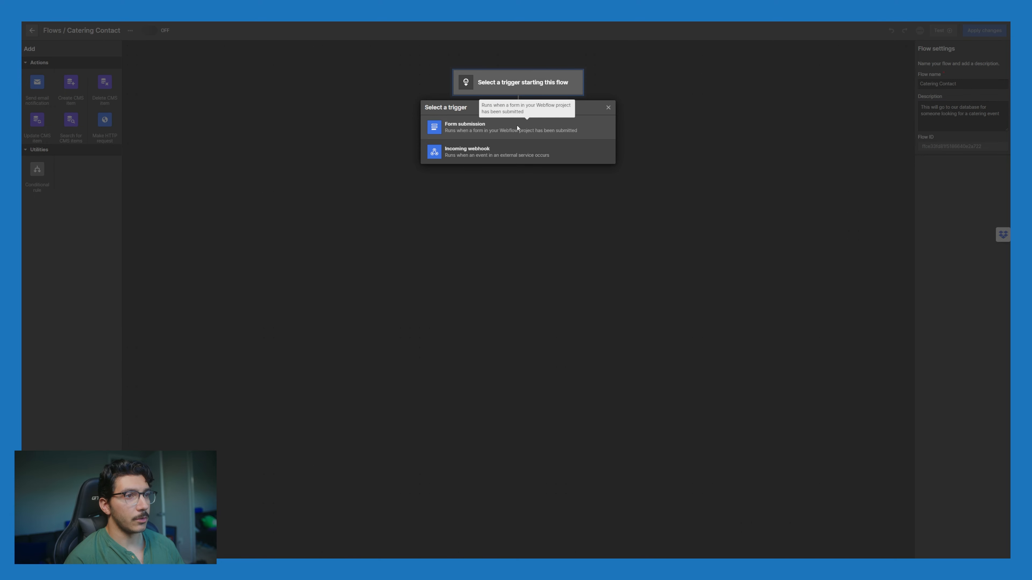
{"action": "left_click", "coordinate": [517, 129]}
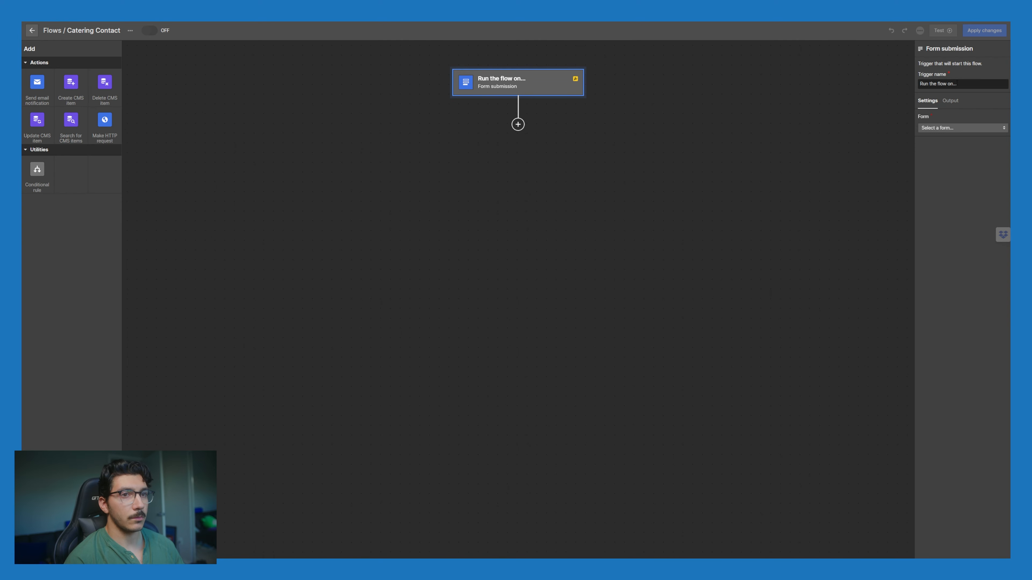
{"action": "left_click", "coordinate": [973, 127]}
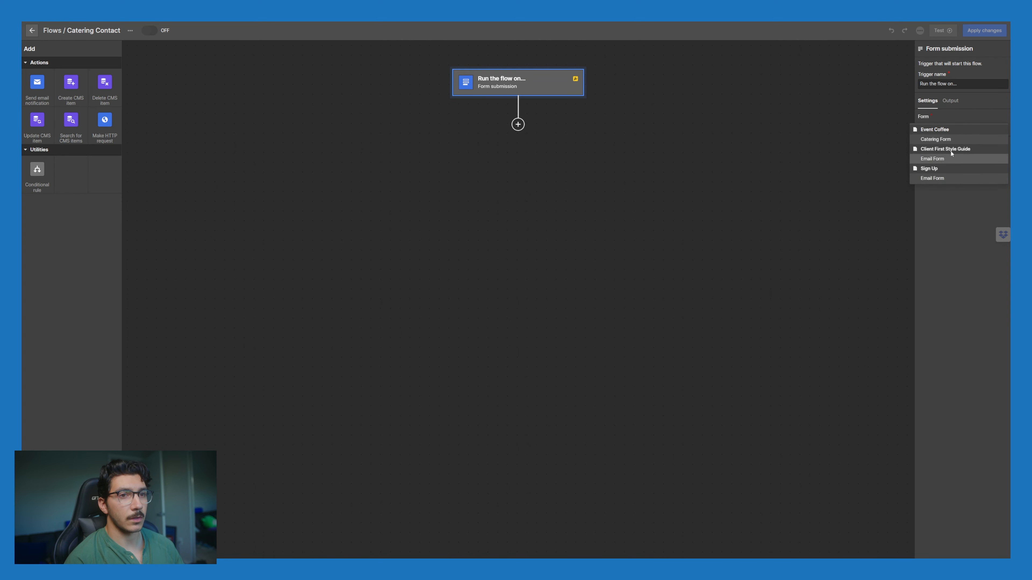
{"action": "left_click", "coordinate": [952, 139]}
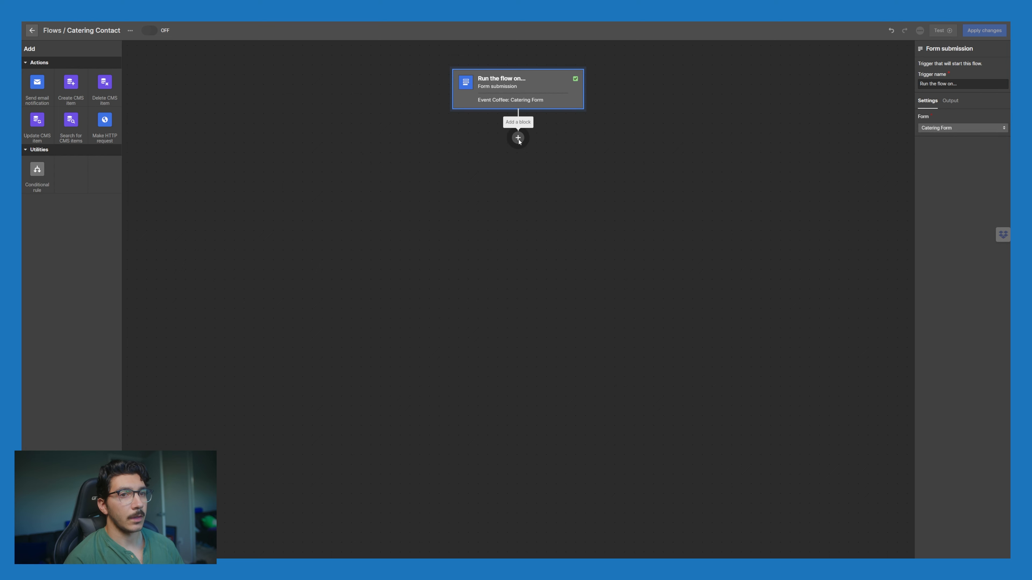
{"action": "left_click", "coordinate": [958, 102]}
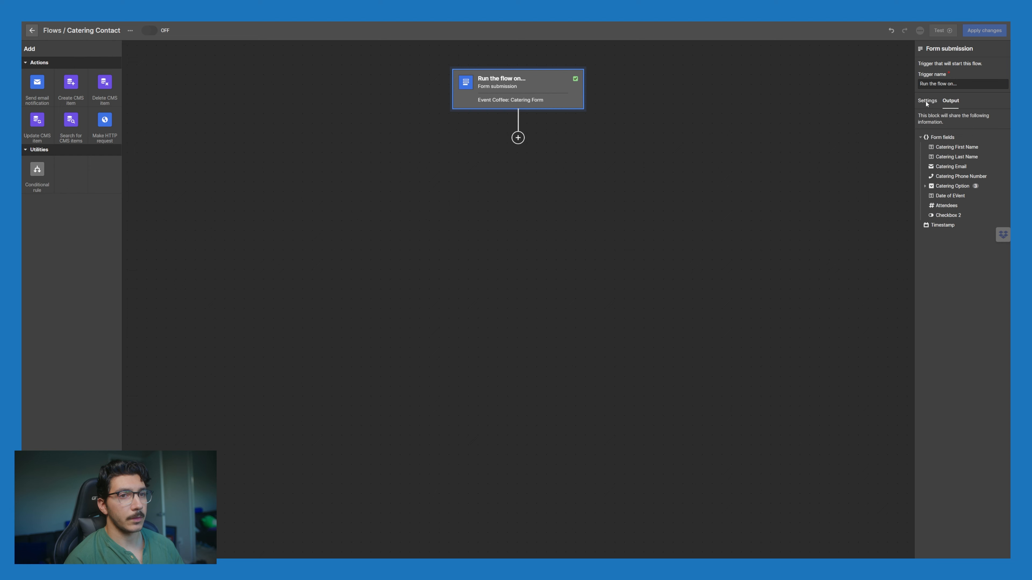
{"action": "left_click", "coordinate": [925, 186]}
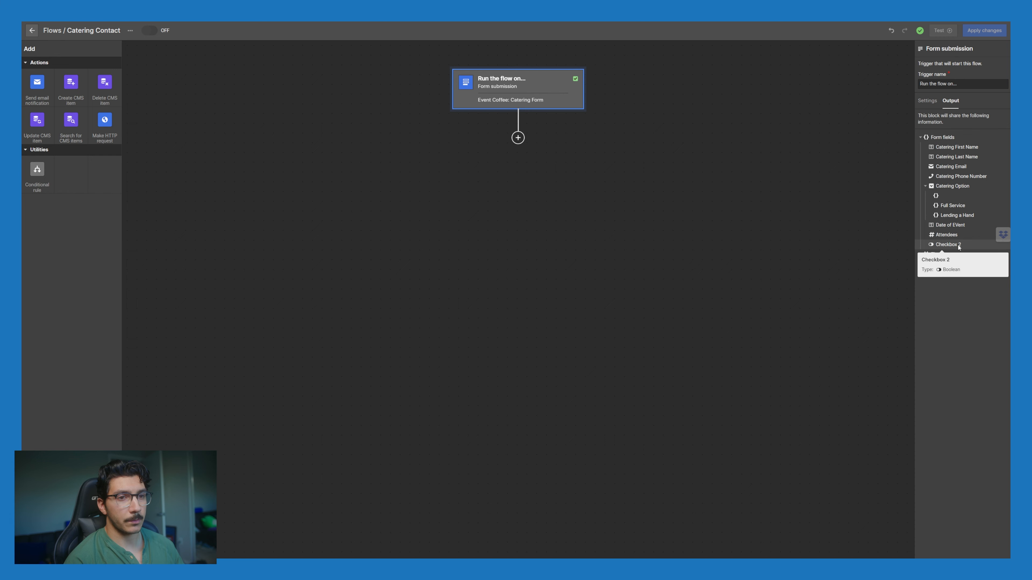
{"action": "left_click", "coordinate": [31, 30]}
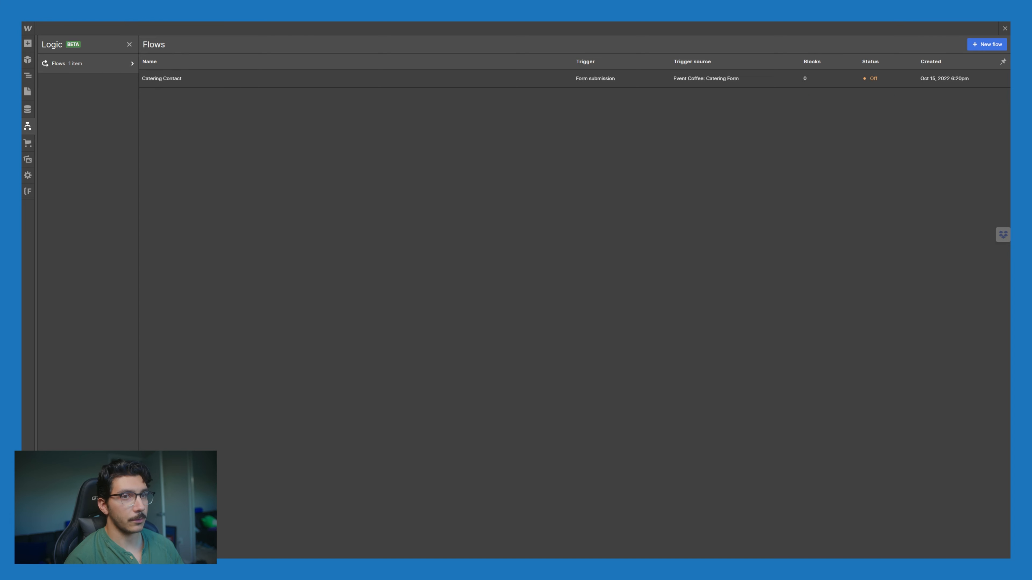
Step: Name the Espresso Based Drinks checkbox 'Espresso Drinks', with custom styling and required
{"action": "left_click", "coordinate": [1004, 29]}
{"action": "key", "text": "ctrl+a"}
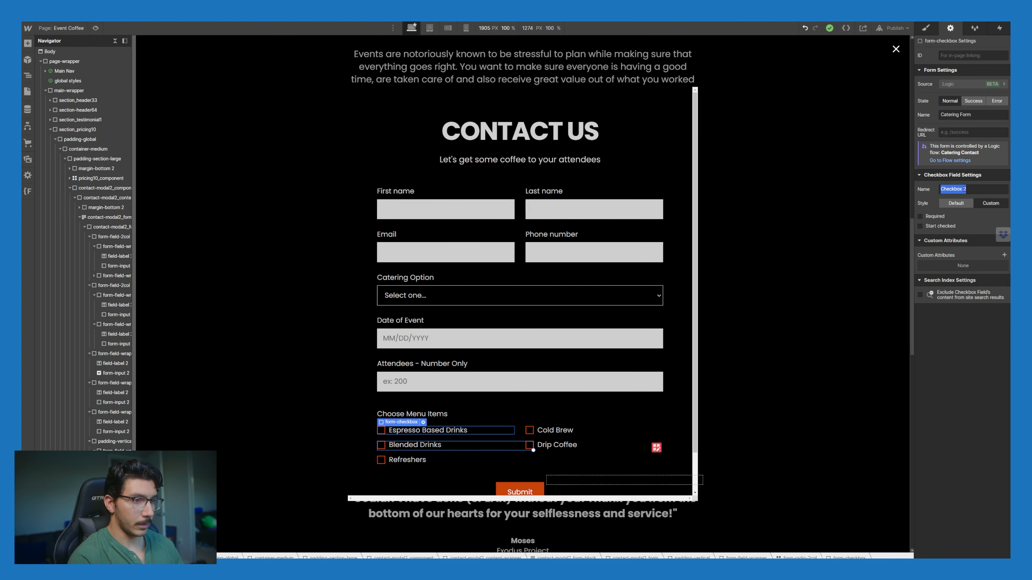
{"action": "type", "text": "Espresso Dri"}
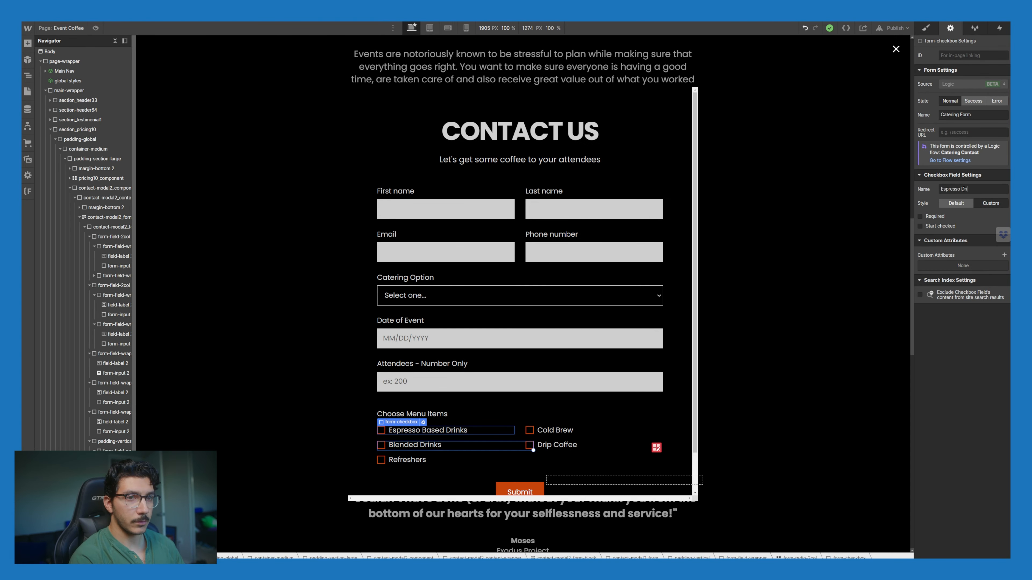
{"action": "type", "text": "nks"}
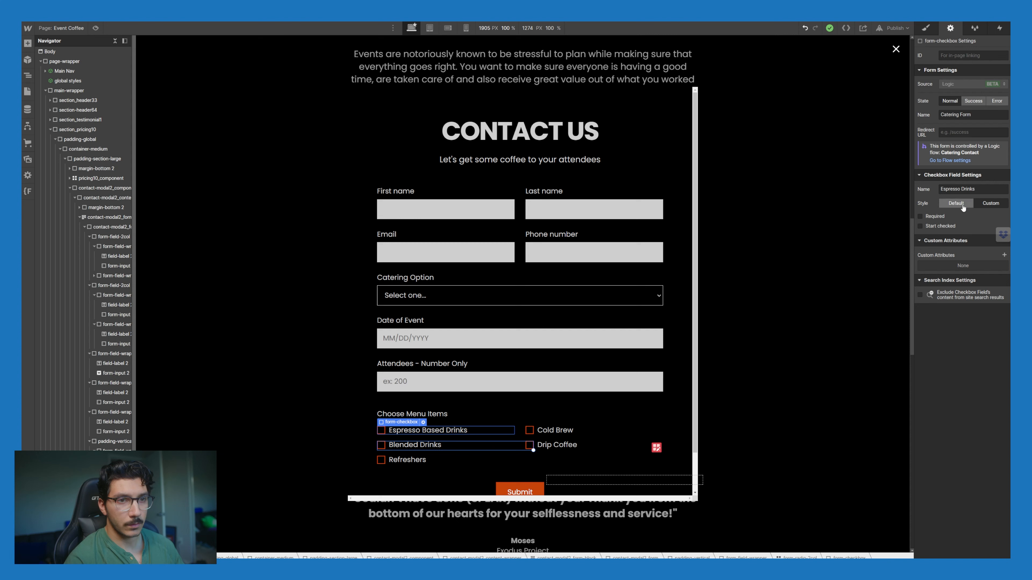
{"action": "left_click", "coordinate": [974, 207]}
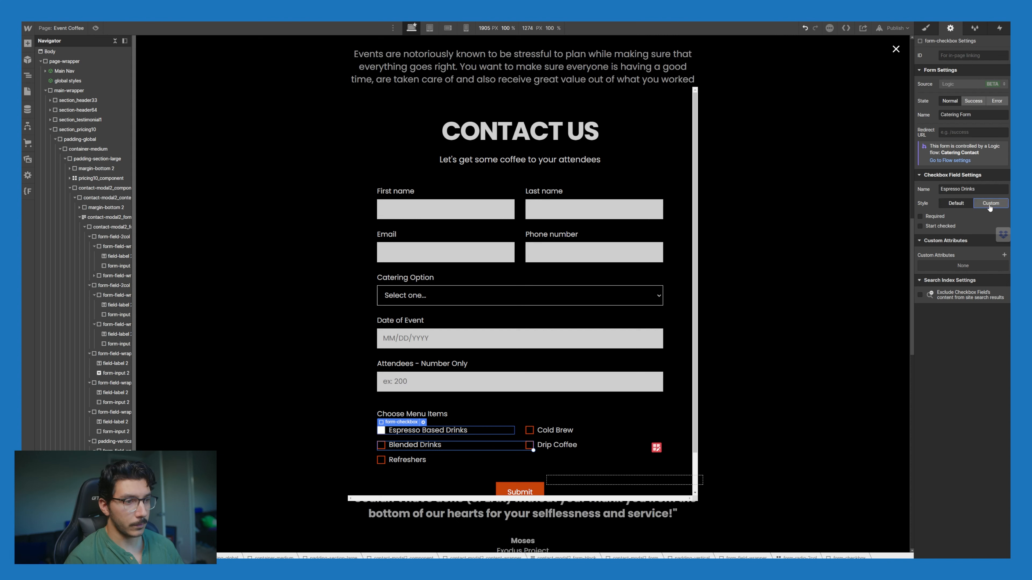
{"action": "left_click", "coordinate": [937, 216]}
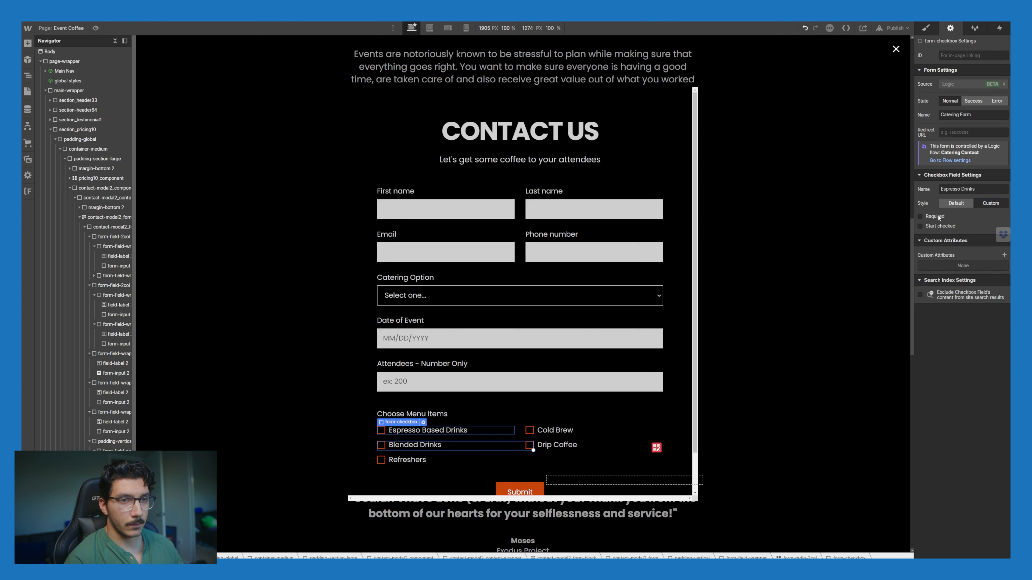
{"action": "triple_click", "coordinate": [978, 189]}
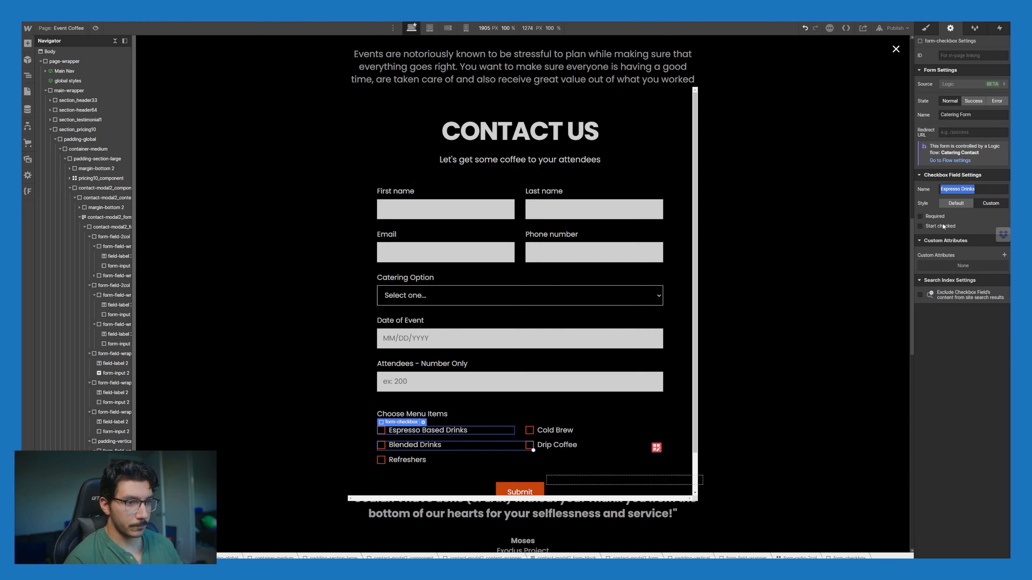
Step: Change the menu label to 'Choose Menu Items - Check all that apply'
{"action": "double_click", "coordinate": [427, 414]}
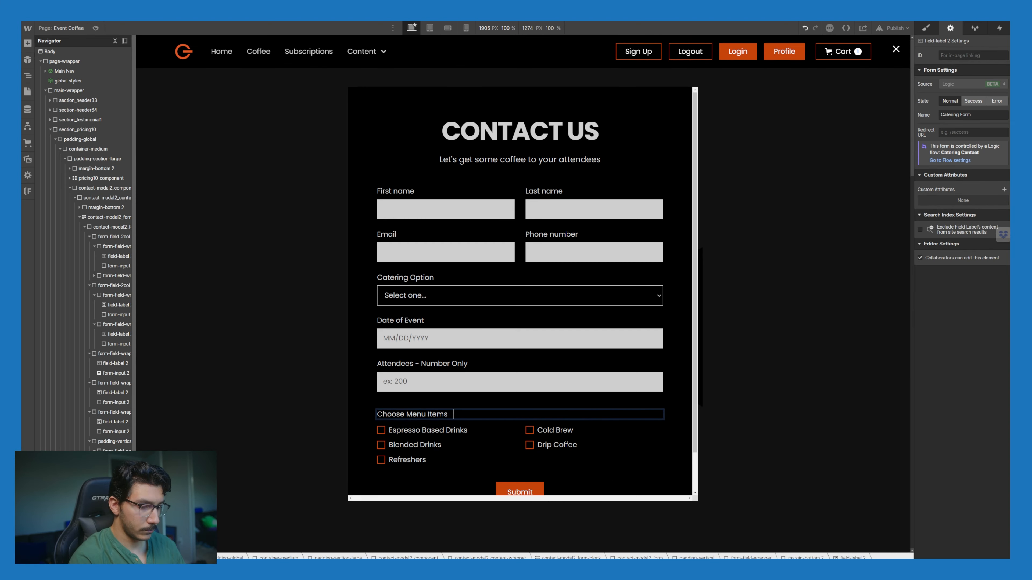
{"action": "type", "text": "- Chelc"}
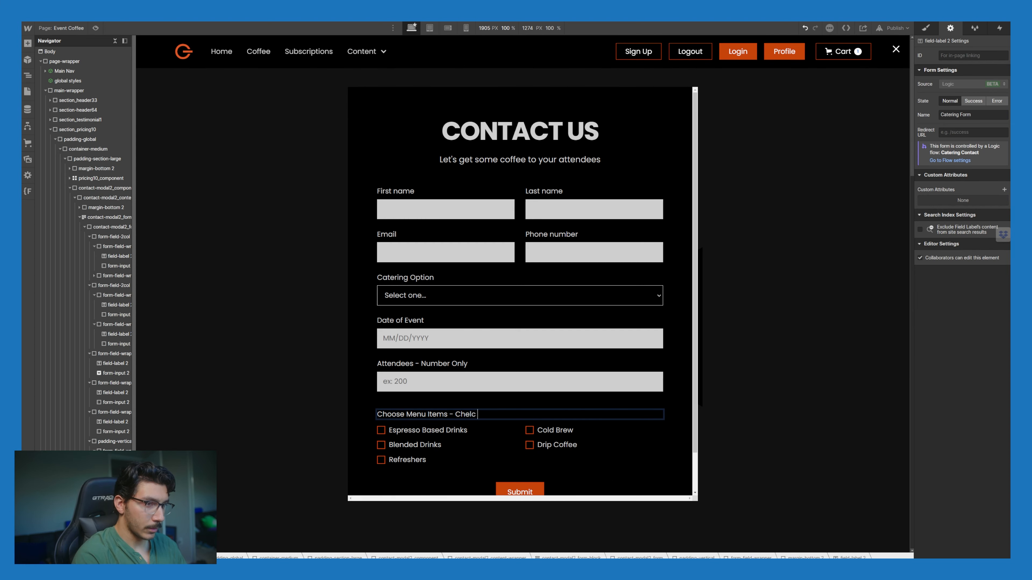
{"action": "key", "text": "BackSpace"}
{"action": "key", "text": "BackSpace"}
{"action": "type", "text": "call"}
{"action": "key", "text": "BackSpace"}
{"action": "key", "text": "BackSpace"}
{"action": "key", "text": "BackSpace"}
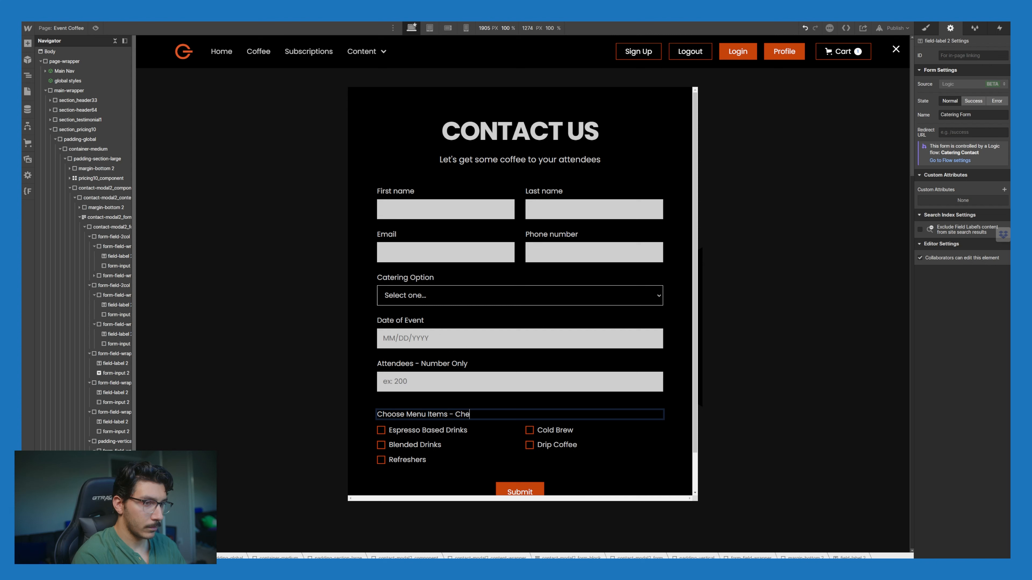
{"action": "type", "text": "ck all that apply"}
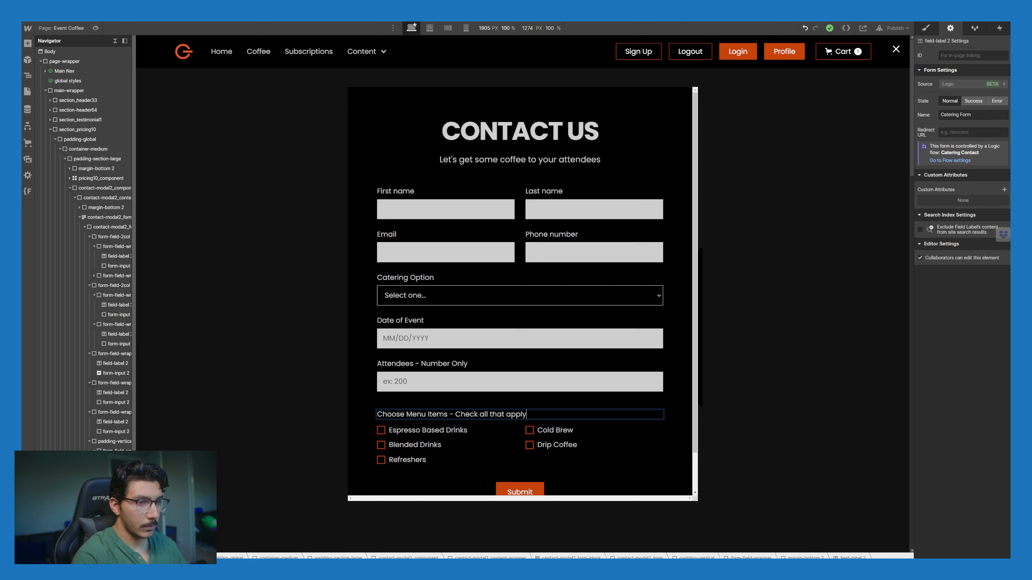
Step: Name the Blended Drinks and Refreshers checkboxes 'Blended Drinks' and 'Refreshers'
{"action": "left_click", "coordinate": [473, 430]}
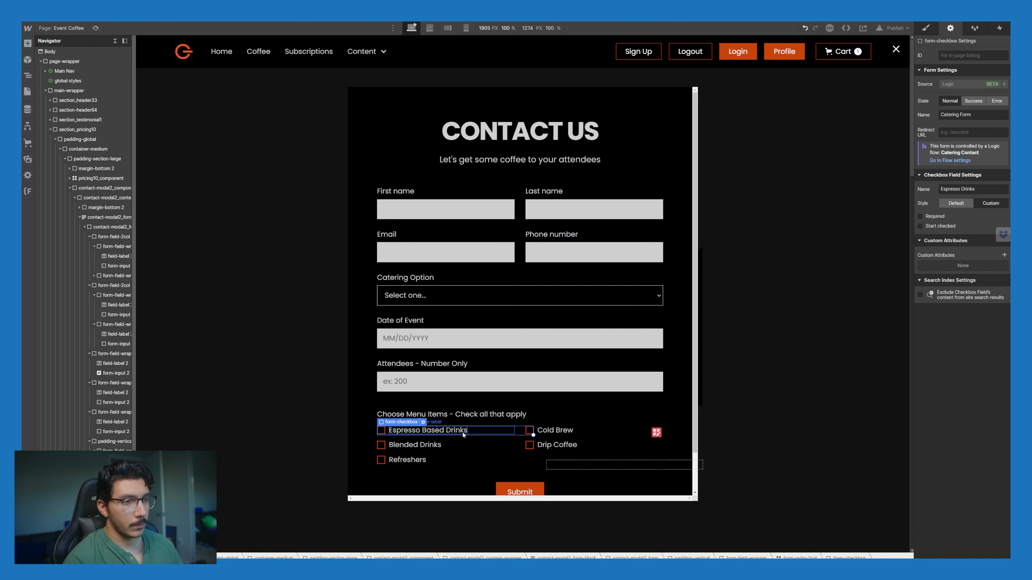
{"action": "left_click", "coordinate": [447, 445]}
{"action": "key", "text": "ctrl+a"}
{"action": "type", "text": "B"}
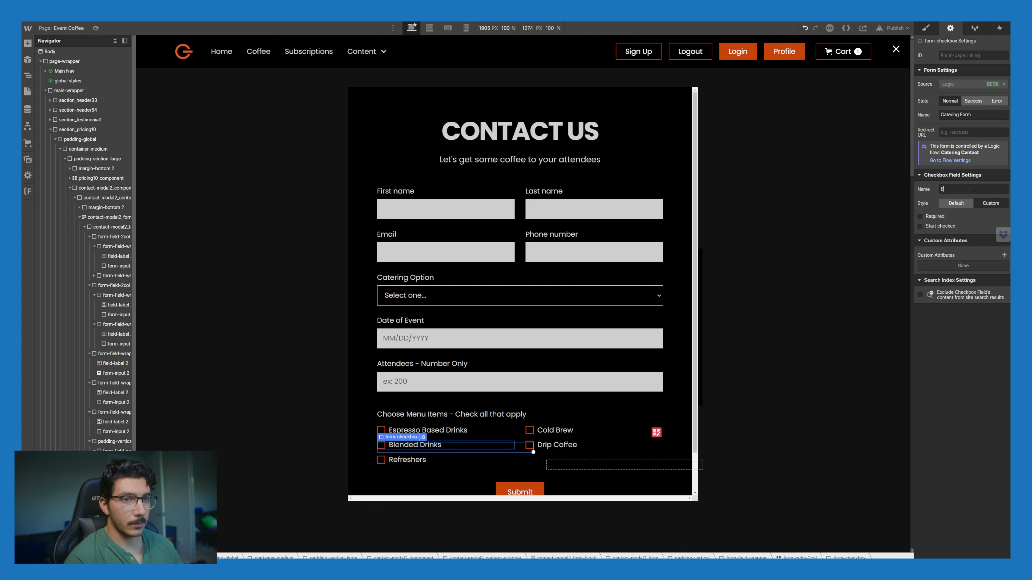
{"action": "type", "text": "lended Drinks"}
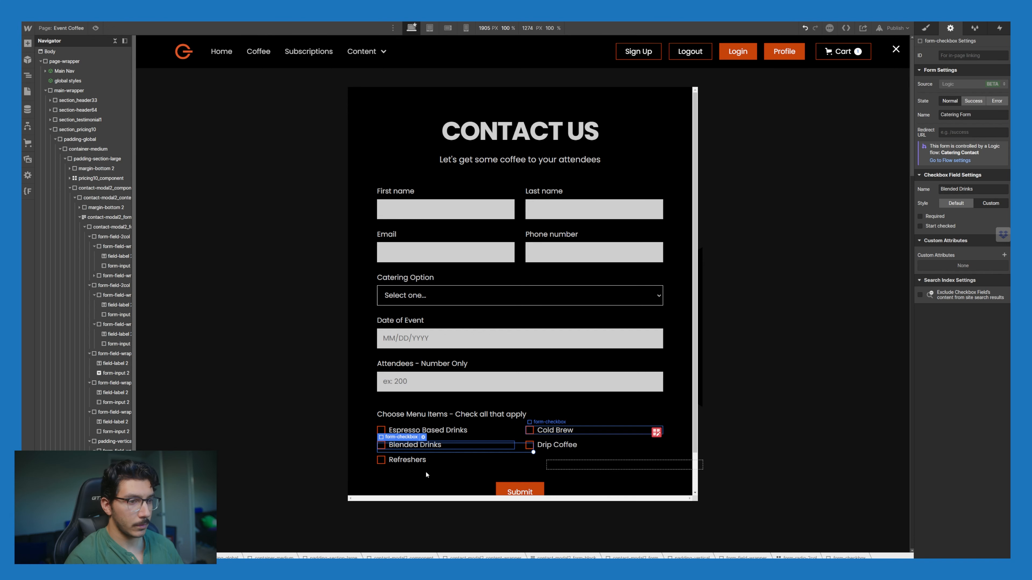
{"action": "left_click", "coordinate": [433, 461]}
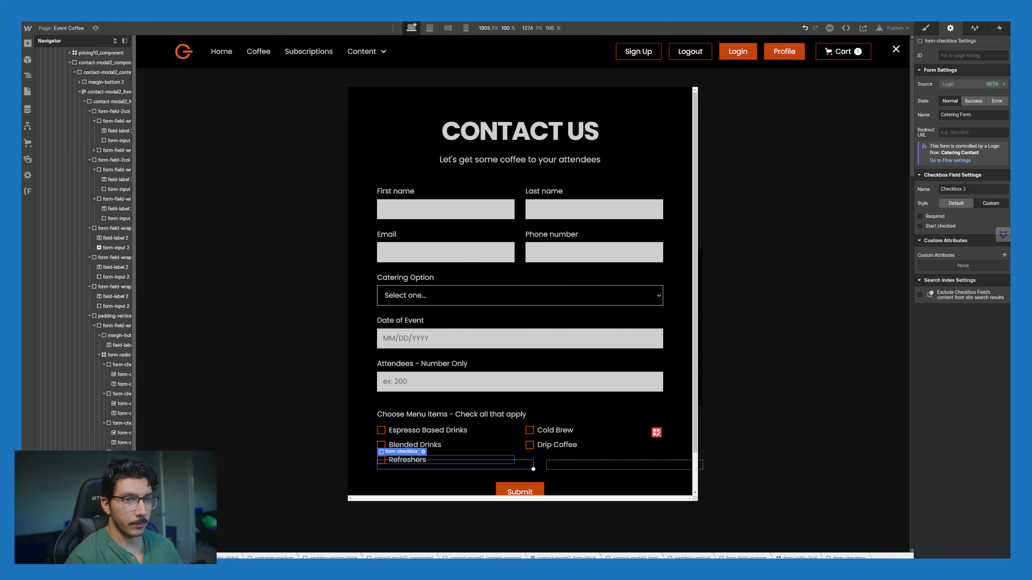
{"action": "triple_click", "coordinate": [966, 186]}
{"action": "type", "text": "Refreshers"}
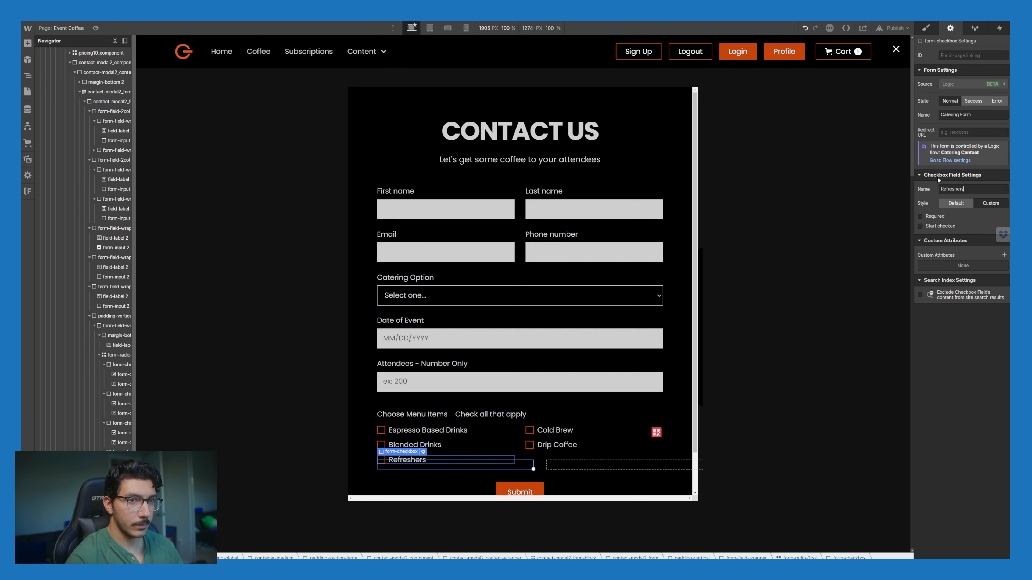
{"action": "key", "text": "Return"}
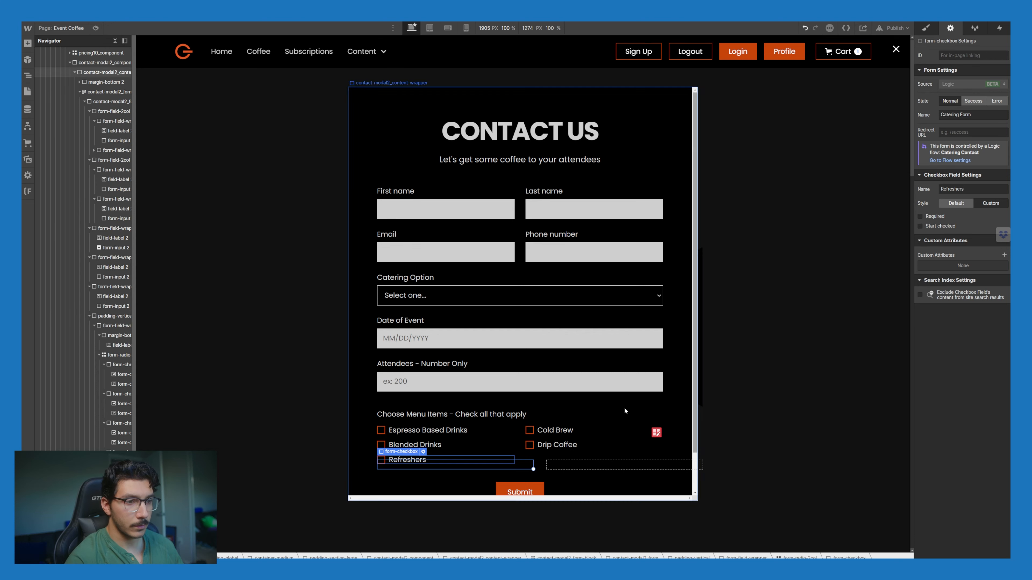
Step: Name the Cold Brew and Drip Coffee checkboxes 'Cold Brew' and 'Drip Coffee', then show the logic flows
{"action": "left_click", "coordinate": [585, 432]}
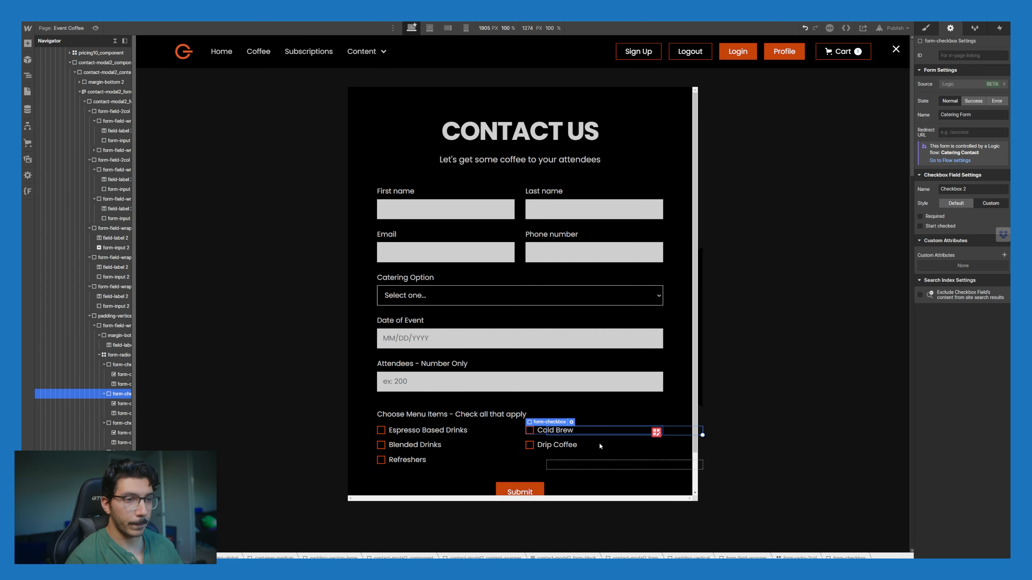
{"action": "triple_click", "coordinate": [975, 189]}
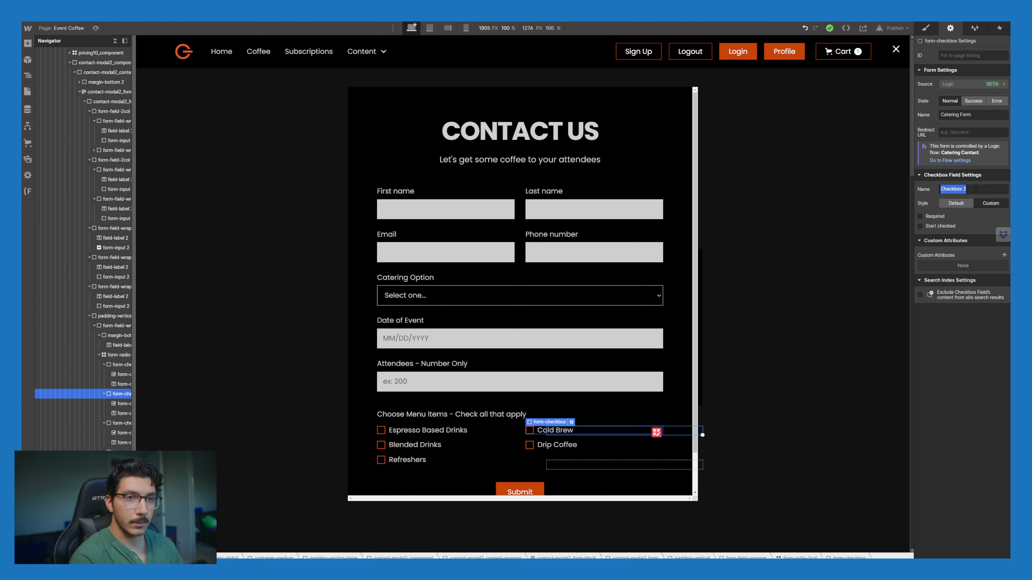
{"action": "type", "text": "Cold Brew"}
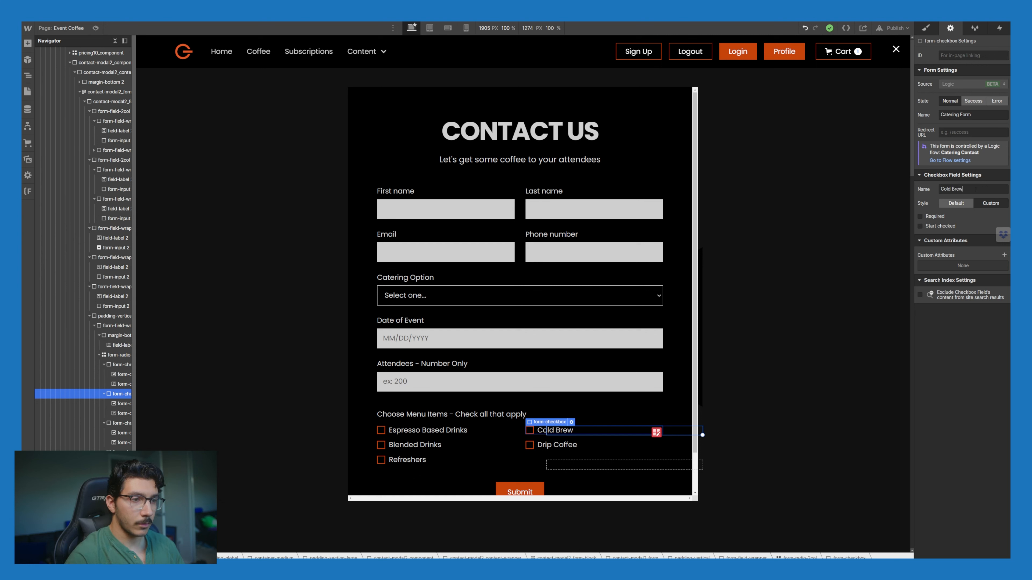
{"action": "left_click", "coordinate": [588, 447]}
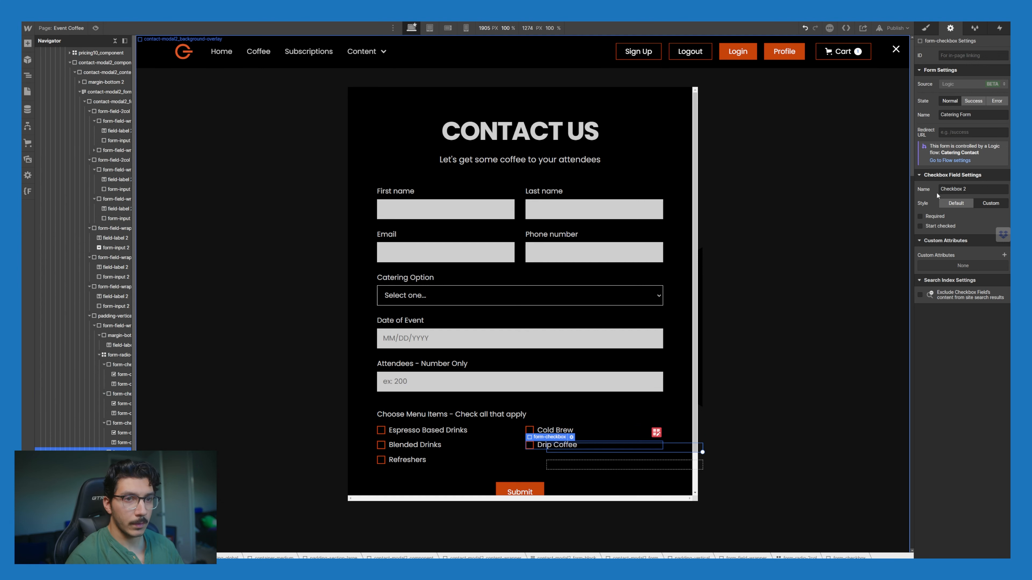
{"action": "double_click", "coordinate": [952, 189]}
{"action": "triple_click", "coordinate": [957, 189]}
{"action": "type", "text": "Dri"}
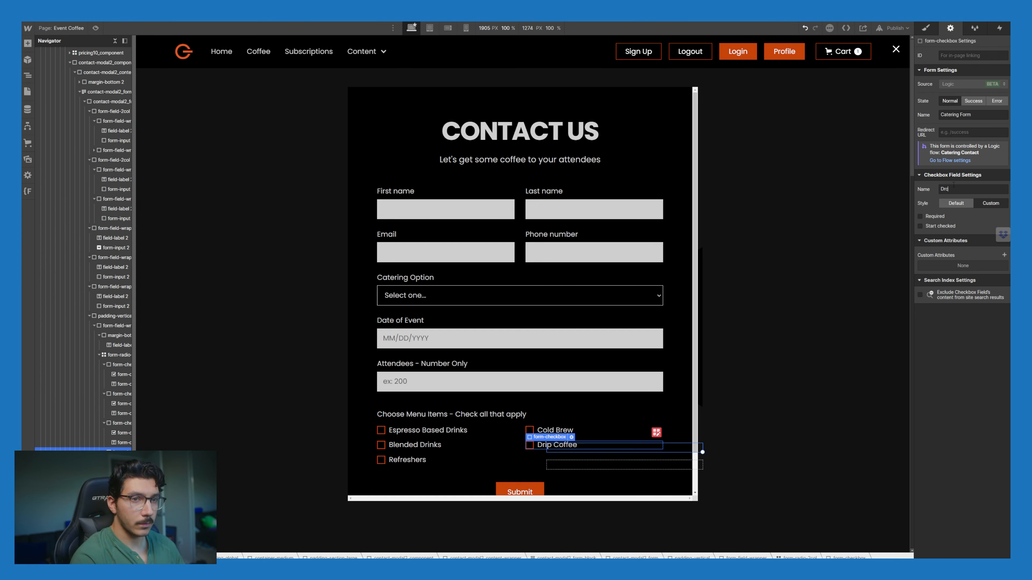
{"action": "type", "text": "p Cof"}
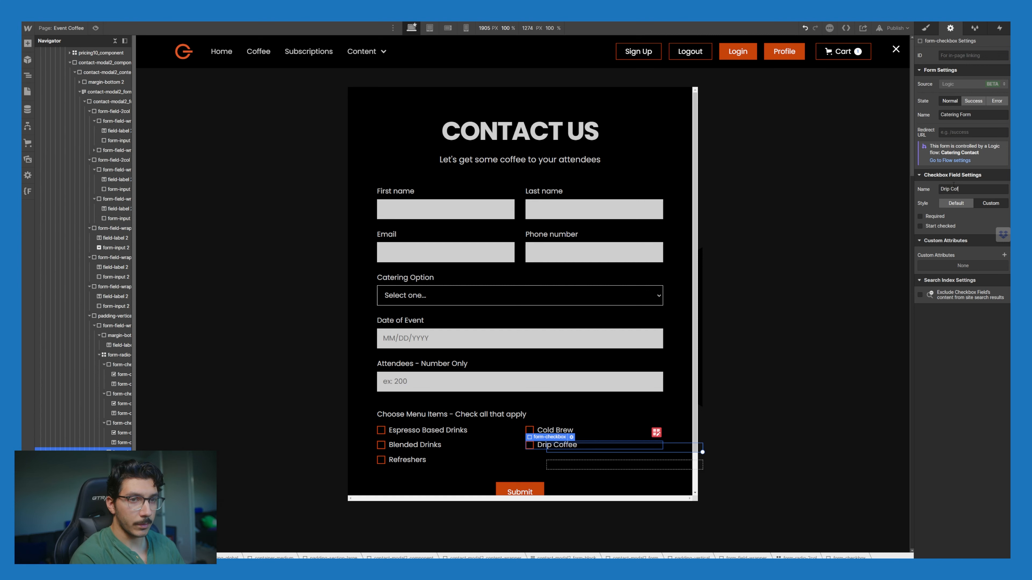
{"action": "type", "text": "fee"}
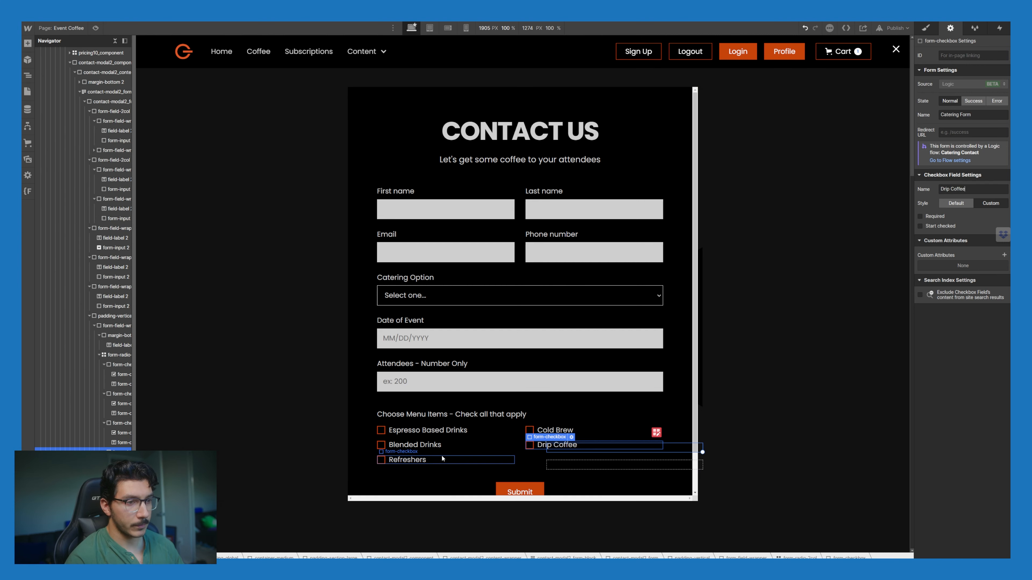
{"action": "left_click", "coordinate": [27, 126]}
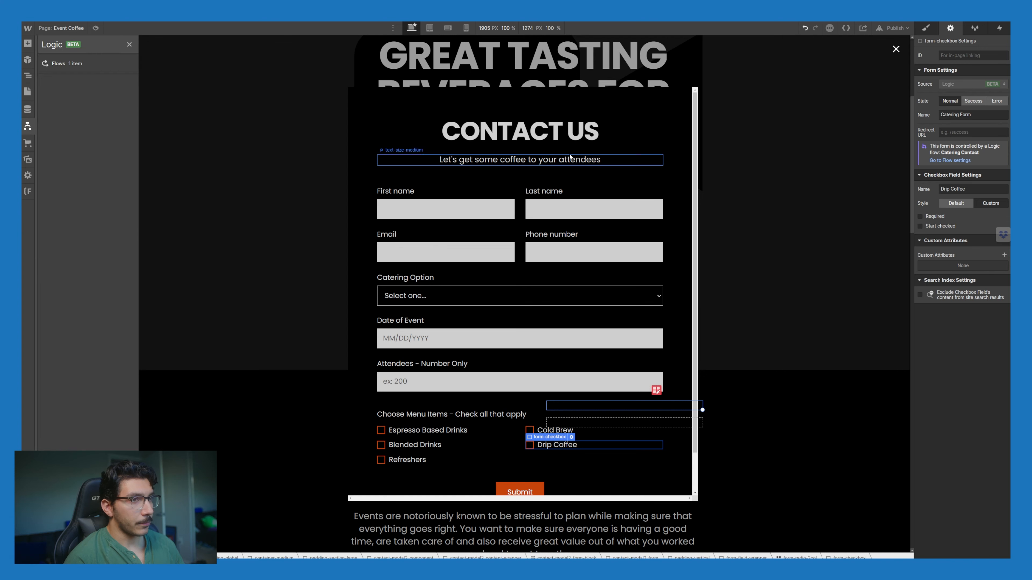
Step: Open the Catering Contact flow and inspect the form fields its Catering Form trigger outputs
{"action": "left_click", "coordinate": [130, 65]}
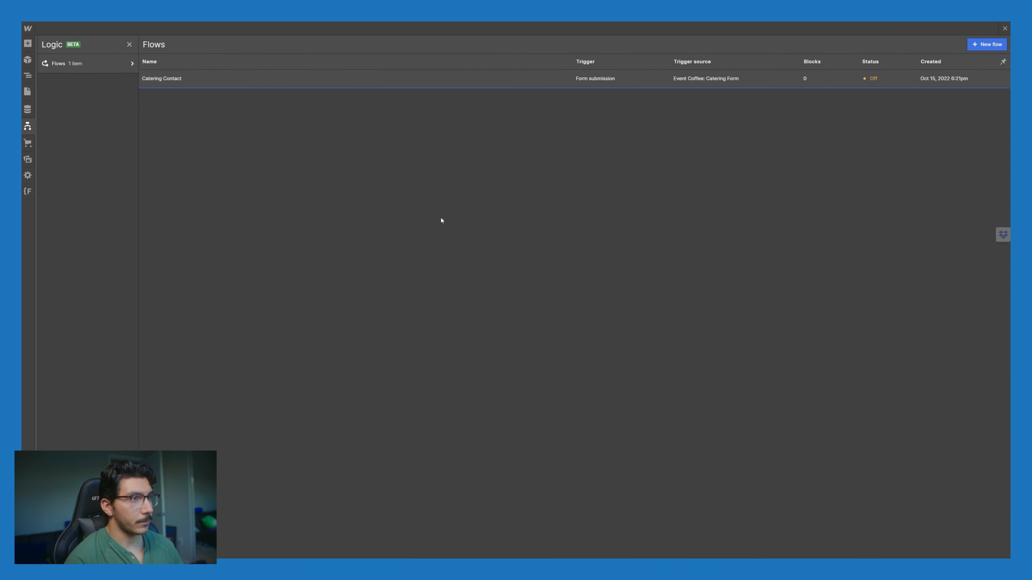
{"action": "left_click", "coordinate": [347, 78]}
{"action": "left_click", "coordinate": [553, 89]}
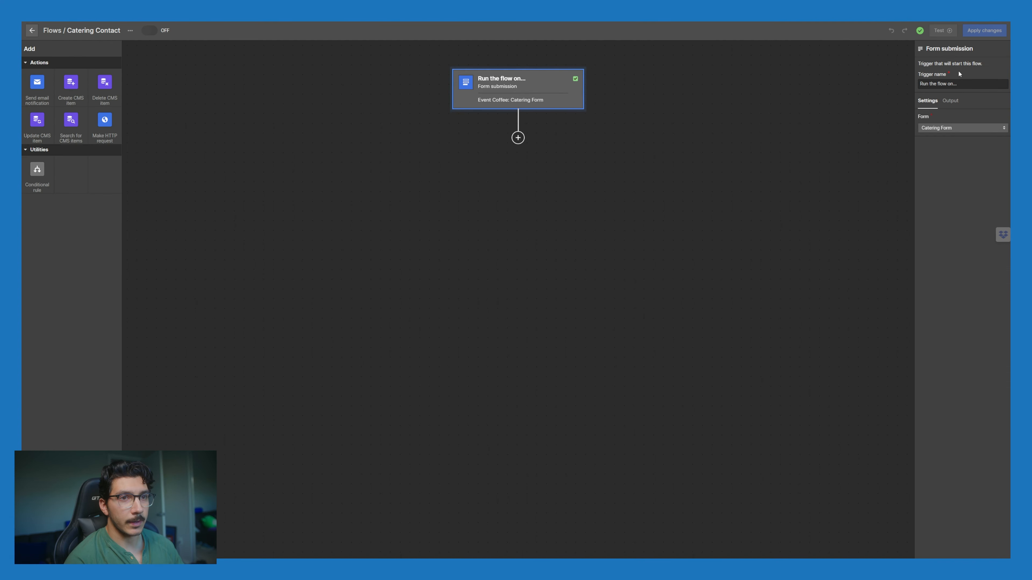
{"action": "left_click", "coordinate": [950, 100]}
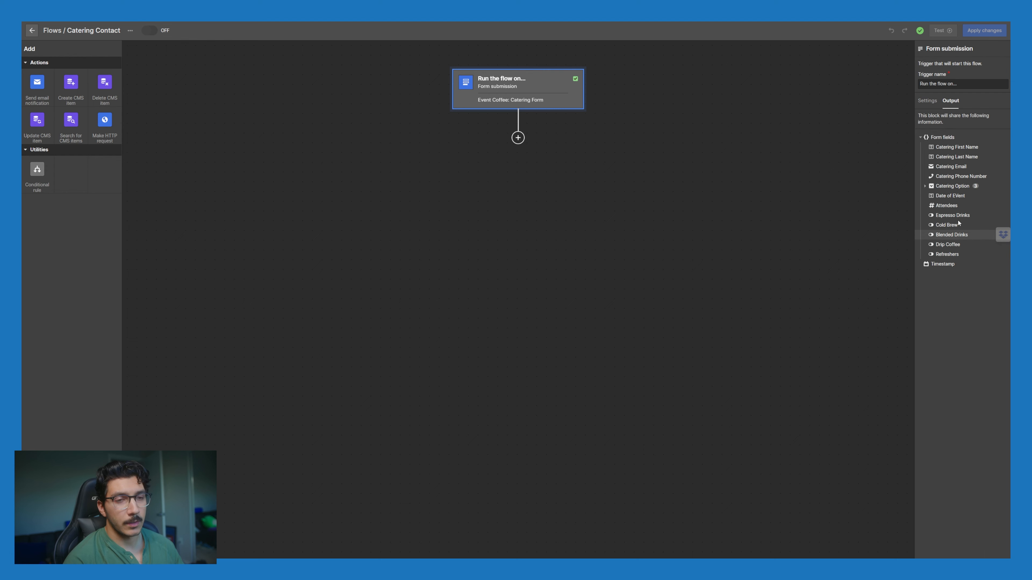
{"action": "left_click", "coordinate": [518, 137]}
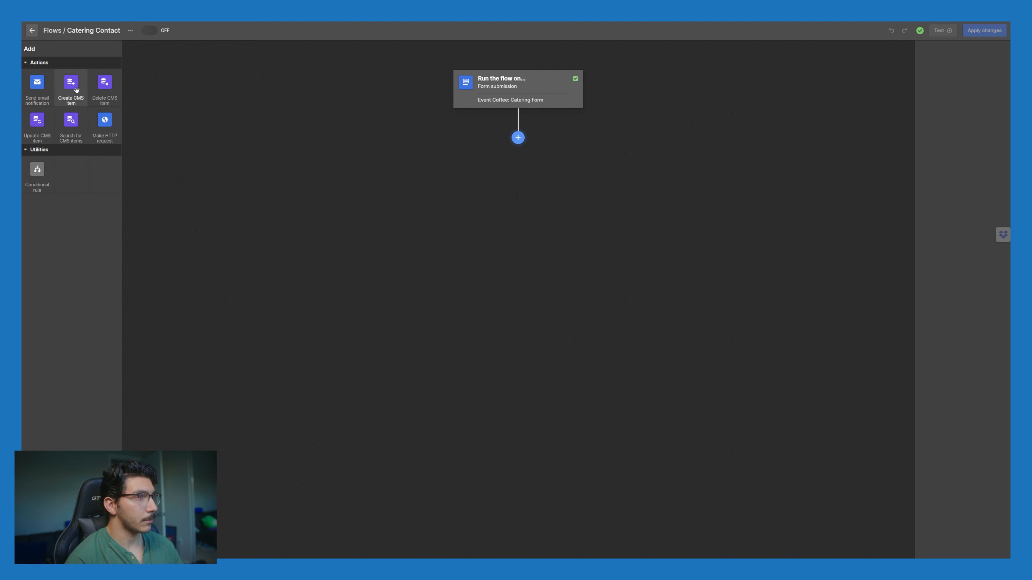
Step: Add a Make HTTP request step named 'Go to Airtable', followed by a Send email notification step
{"action": "left_click", "coordinate": [105, 126]}
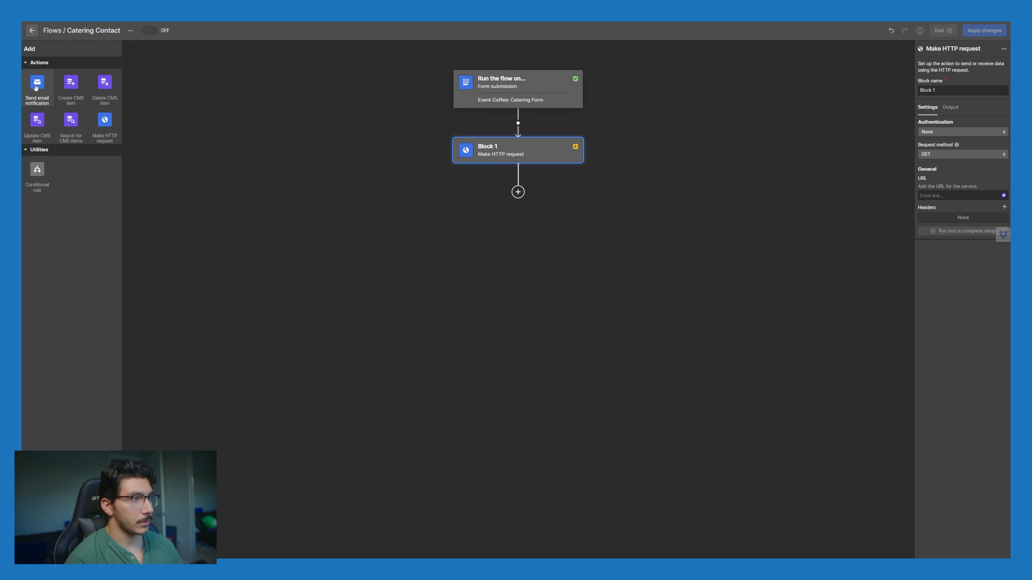
{"action": "left_click_drag", "start_coordinate": [35, 85], "coordinate": [513, 199]}
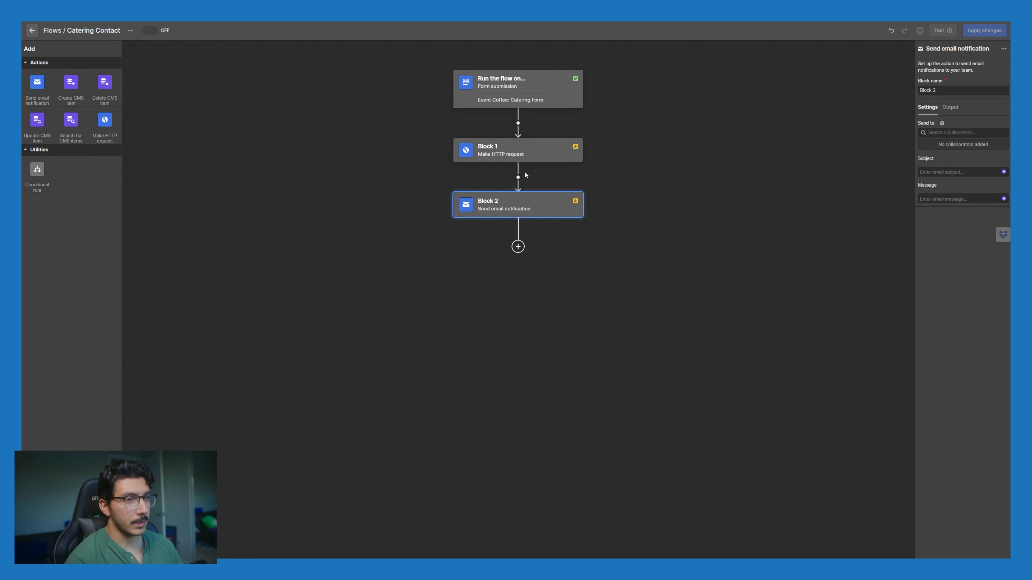
{"action": "left_click", "coordinate": [529, 152]}
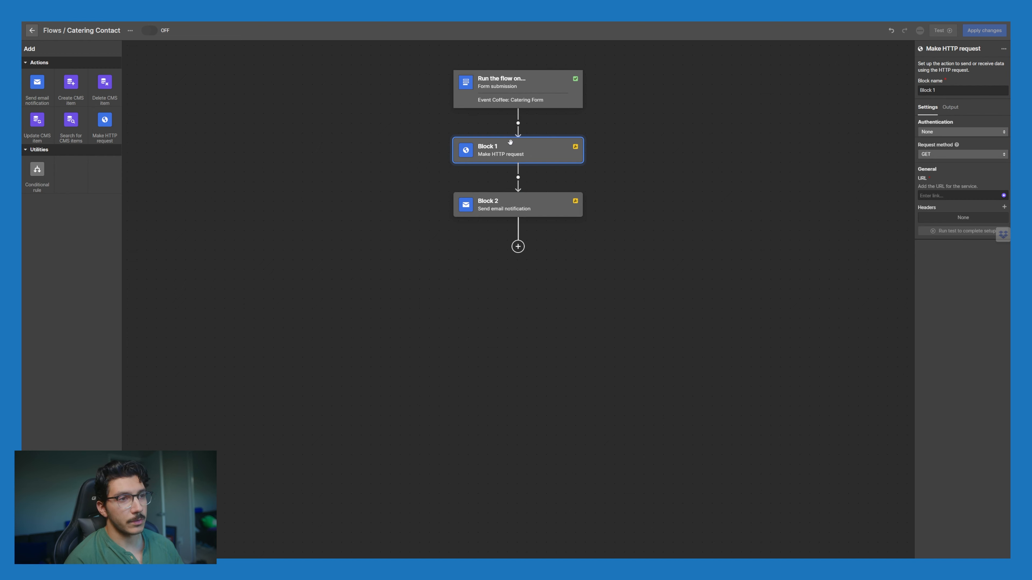
{"action": "triple_click", "coordinate": [944, 91]}
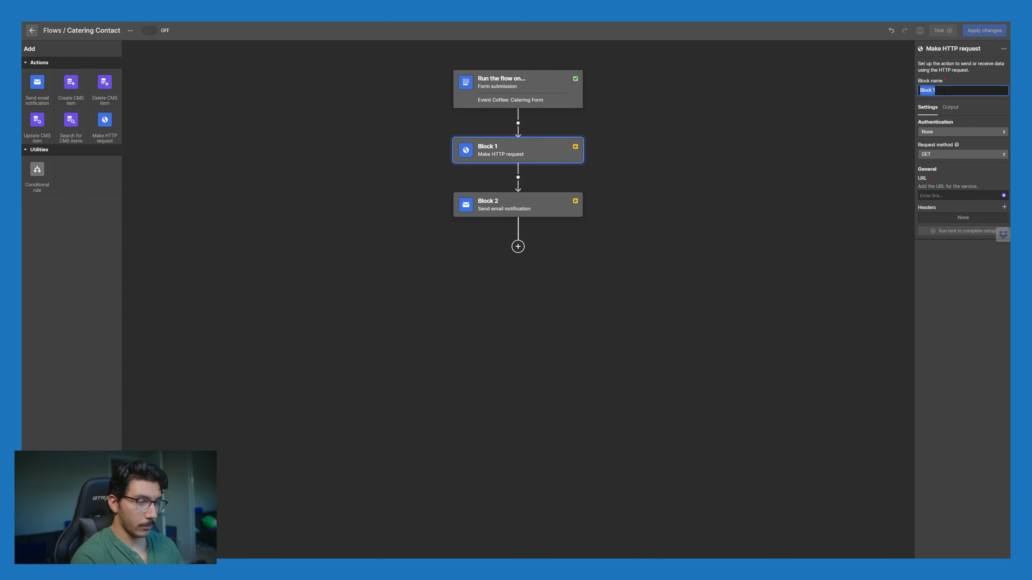
{"action": "type", "text": "Go to Airtable"}
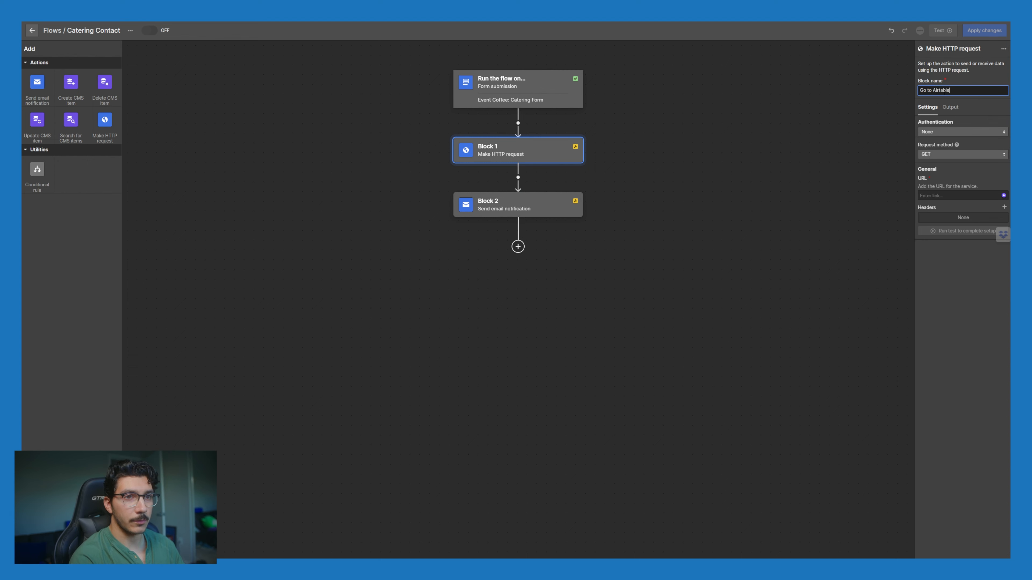
{"action": "left_click", "coordinate": [982, 125]}
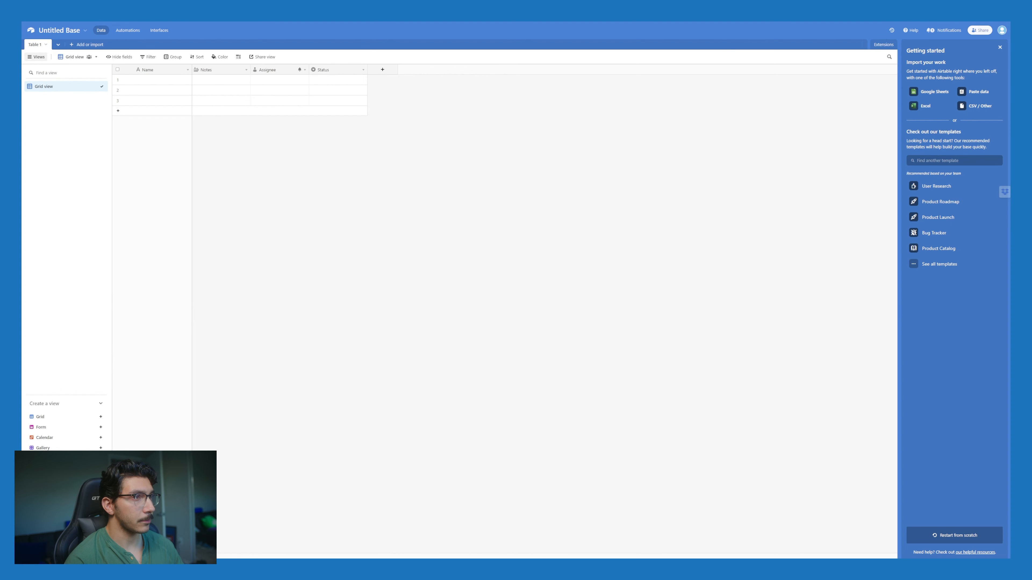
Step: Zoom in on the Airtable Untitled Base, dismiss Getting started, inspect the Name field, then return to Webflow
{"action": "key", "text": "ctrl+plus"}
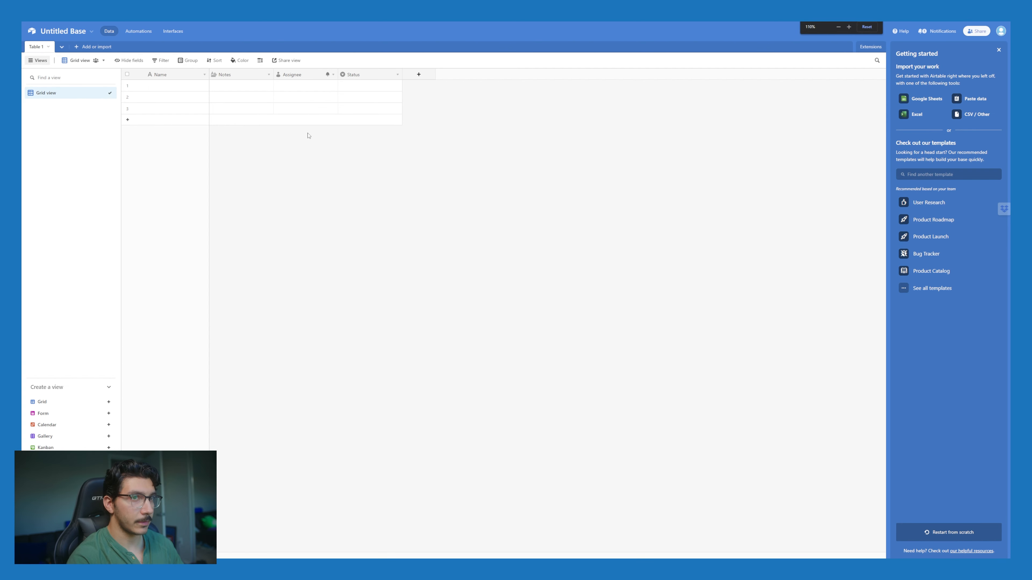
{"action": "key", "text": "ctrl+plus"}
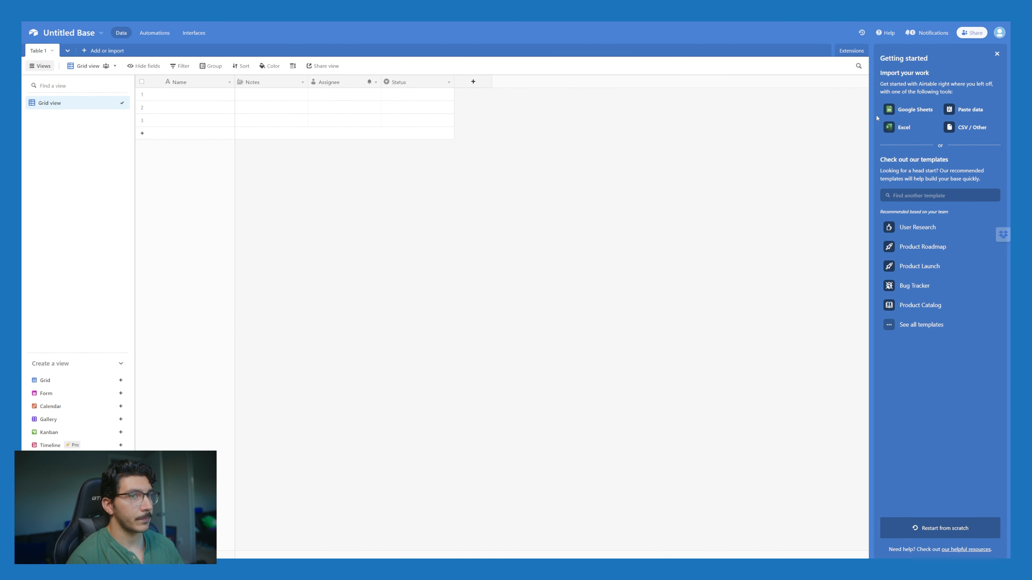
{"action": "left_click", "coordinate": [998, 55]}
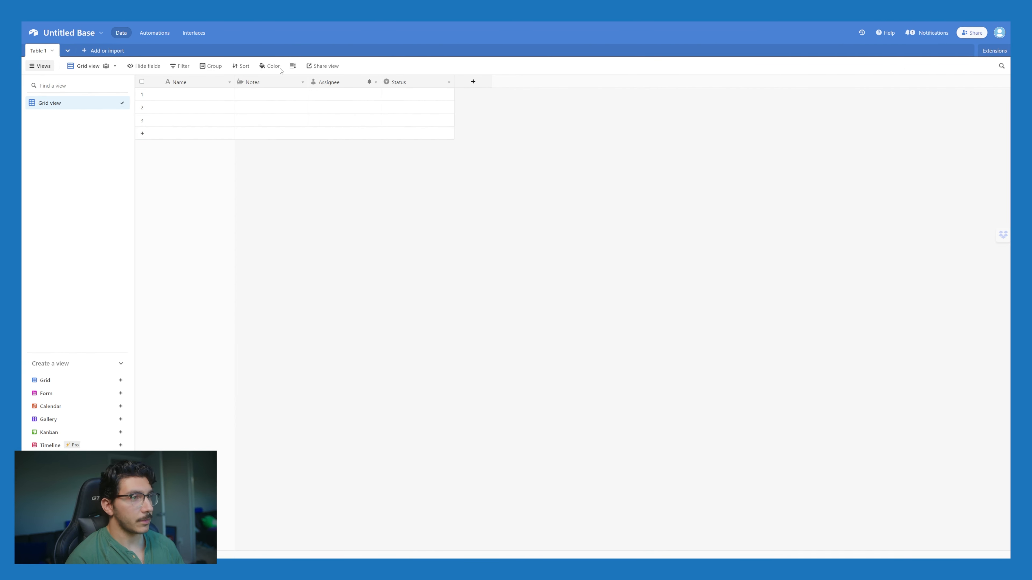
{"action": "left_click", "coordinate": [197, 87]}
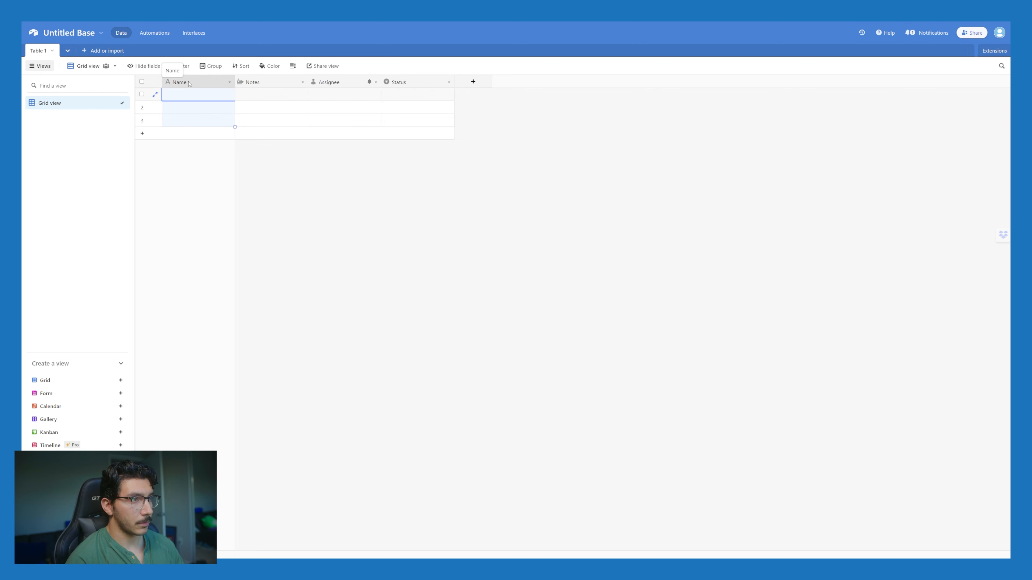
{"action": "double_click", "coordinate": [189, 83]}
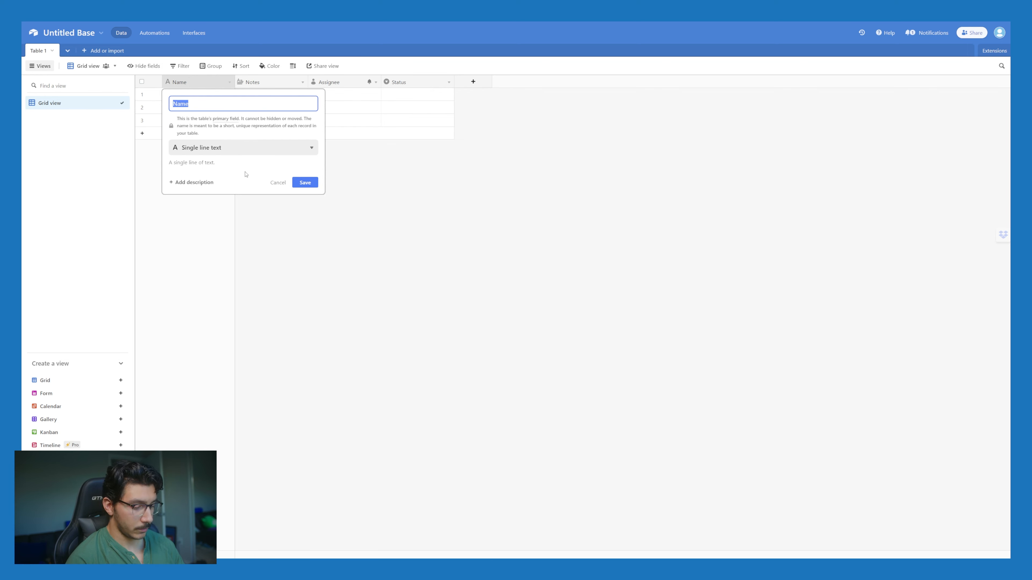
{"action": "left_click", "coordinate": [357, 252]}
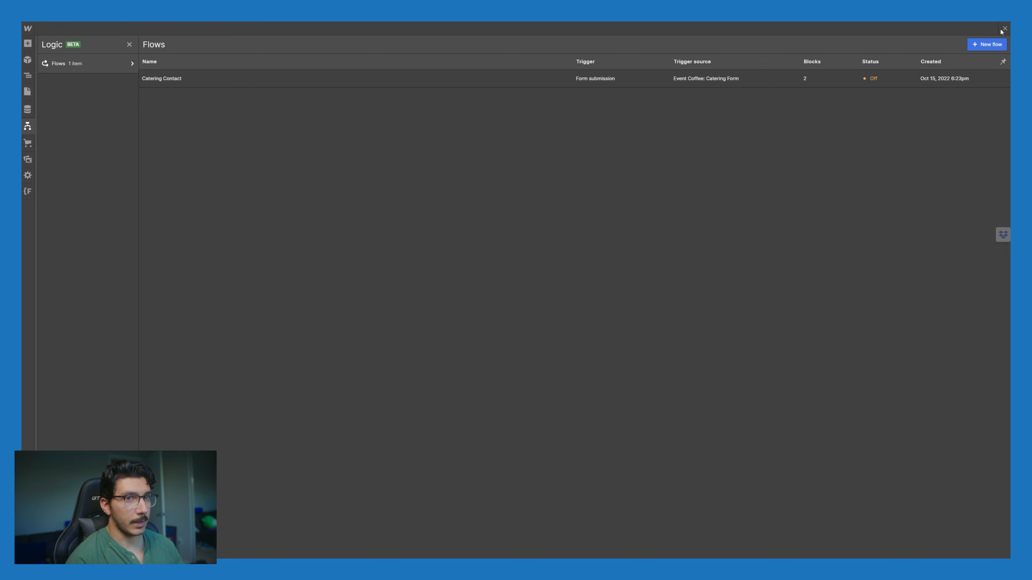
{"action": "left_click", "coordinate": [1002, 30]}
{"action": "left_click", "coordinate": [522, 175]}
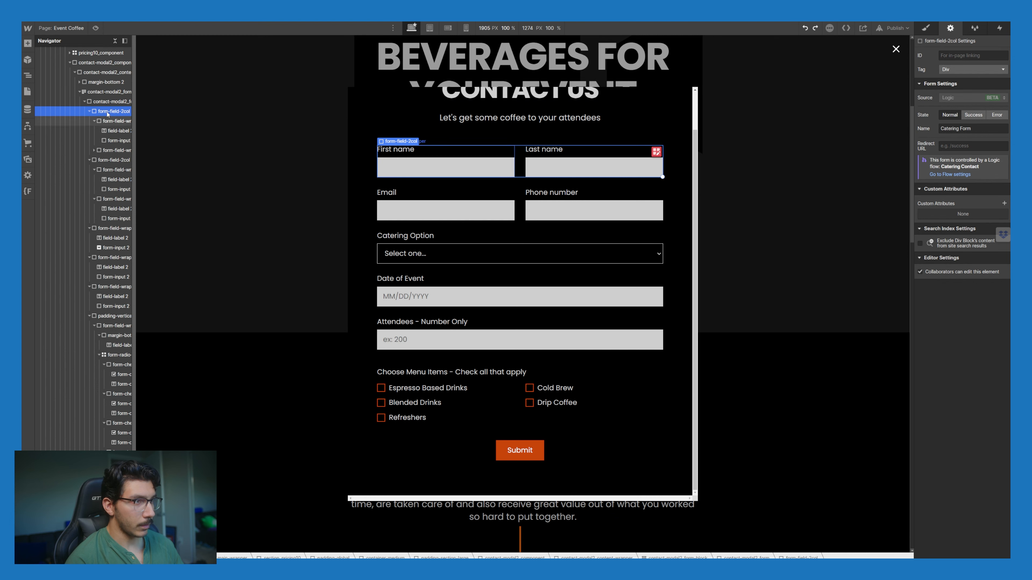
Step: Paste a copy of the First name / Last name row into the form, undoing an accidental nest
{"action": "key", "text": "ctrl+c"}
{"action": "left_click", "coordinate": [110, 103]}
{"action": "key", "text": "ctrl+v"}
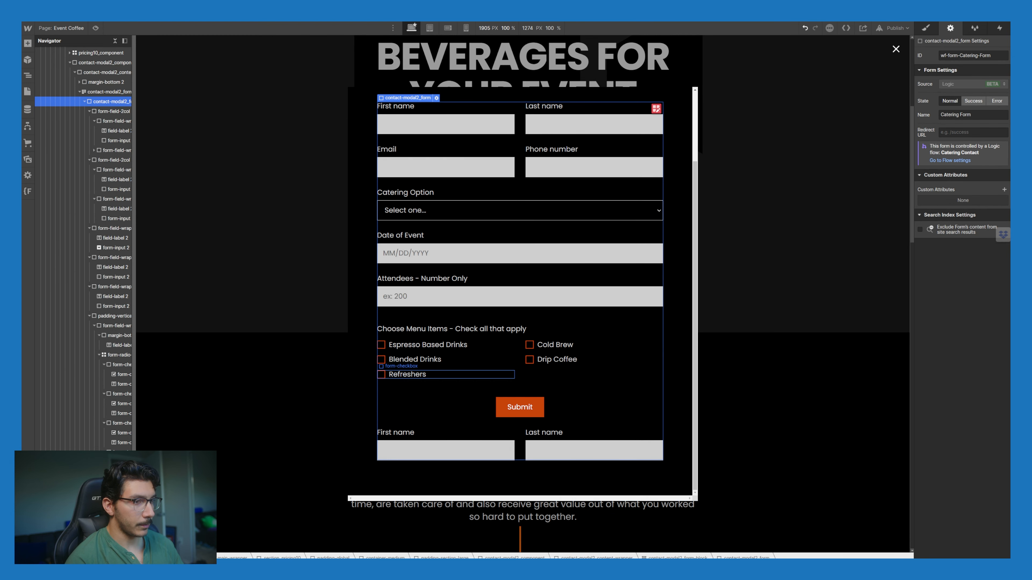
{"action": "left_click", "coordinate": [520, 444]}
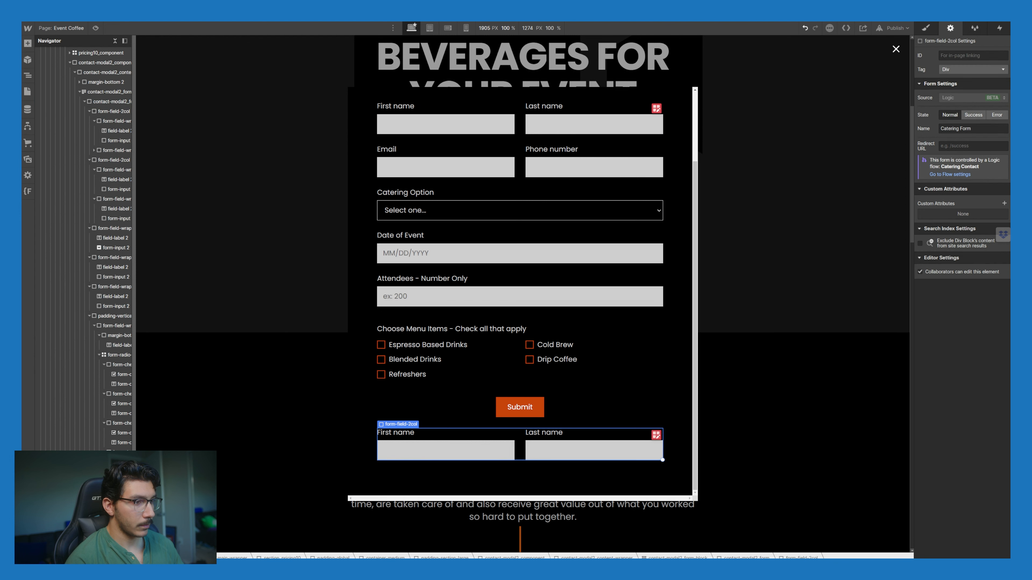
{"action": "left_click_drag", "start_coordinate": [109, 524], "coordinate": [96, 204]}
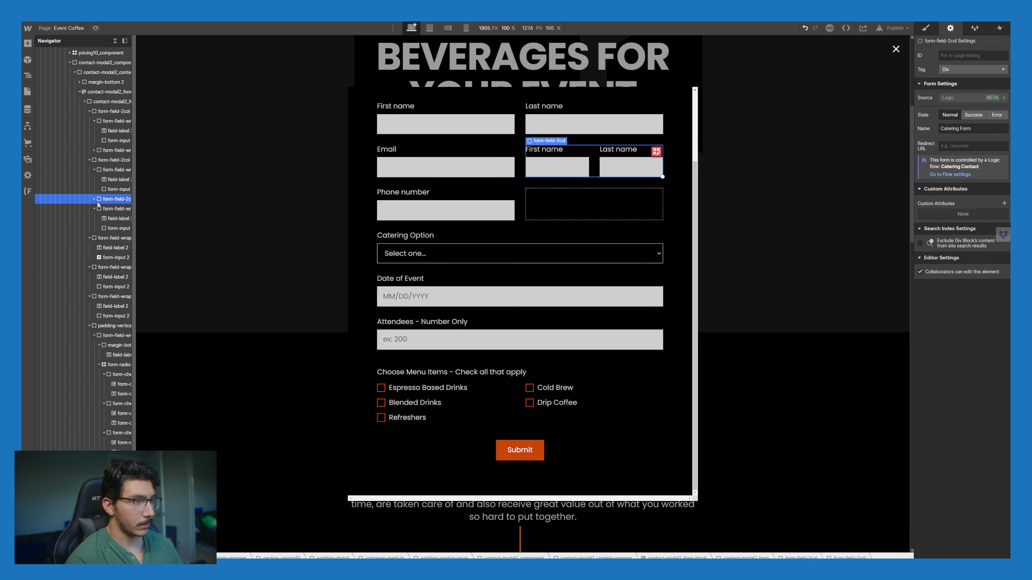
{"action": "key", "text": "ctrl+z"}
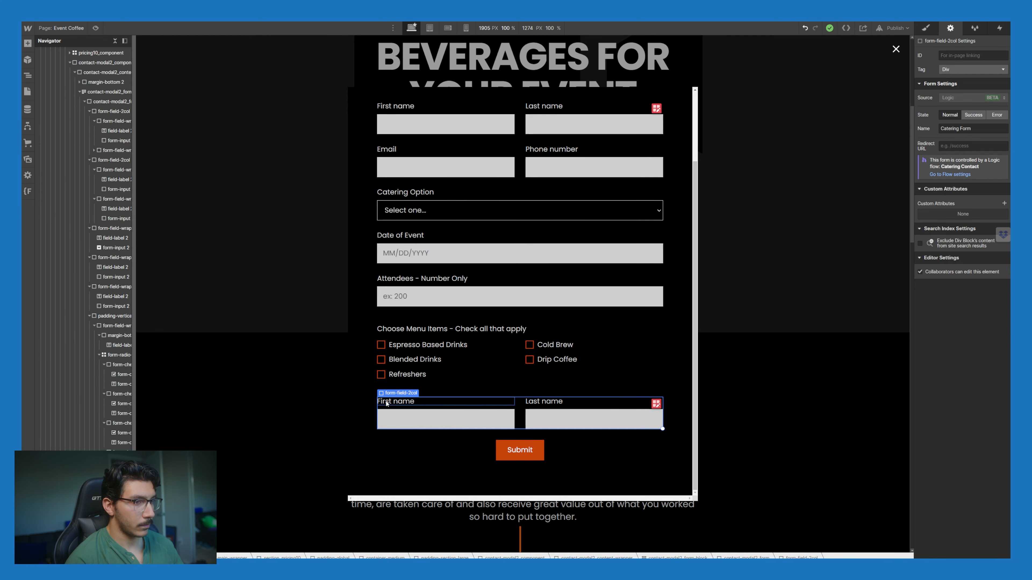
Step: Move the extra First name / Last name row up just below the Catering Option dropdown
{"action": "double_click", "coordinate": [389, 402]}
{"action": "left_click", "coordinate": [389, 402]}
{"action": "left_click", "coordinate": [403, 391]}
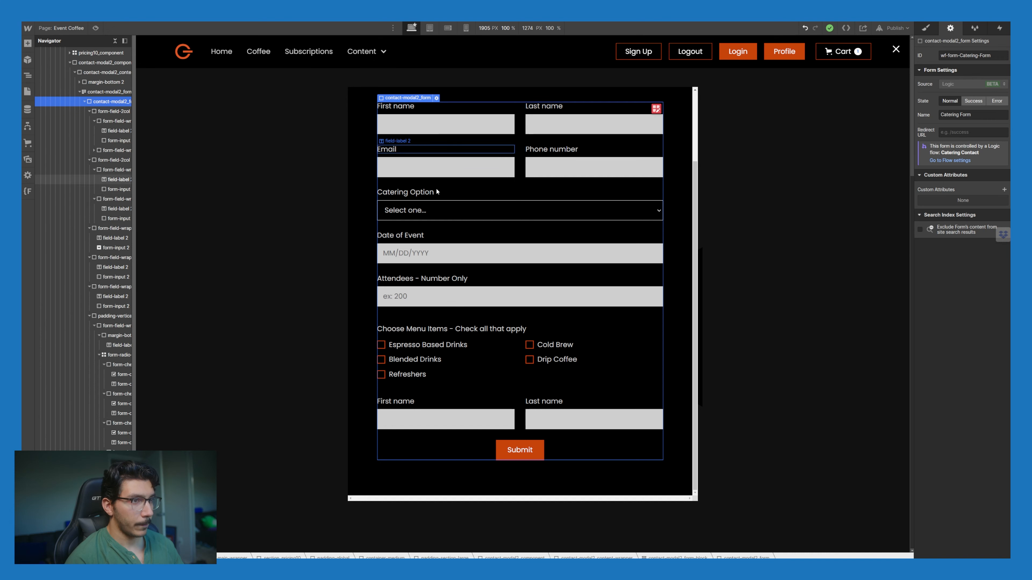
{"action": "scroll", "coordinate": [432, 210], "scroll_direction": "up", "scroll_amount": 3}
{"action": "scroll", "coordinate": [461, 313], "scroll_direction": "down", "scroll_amount": 3}
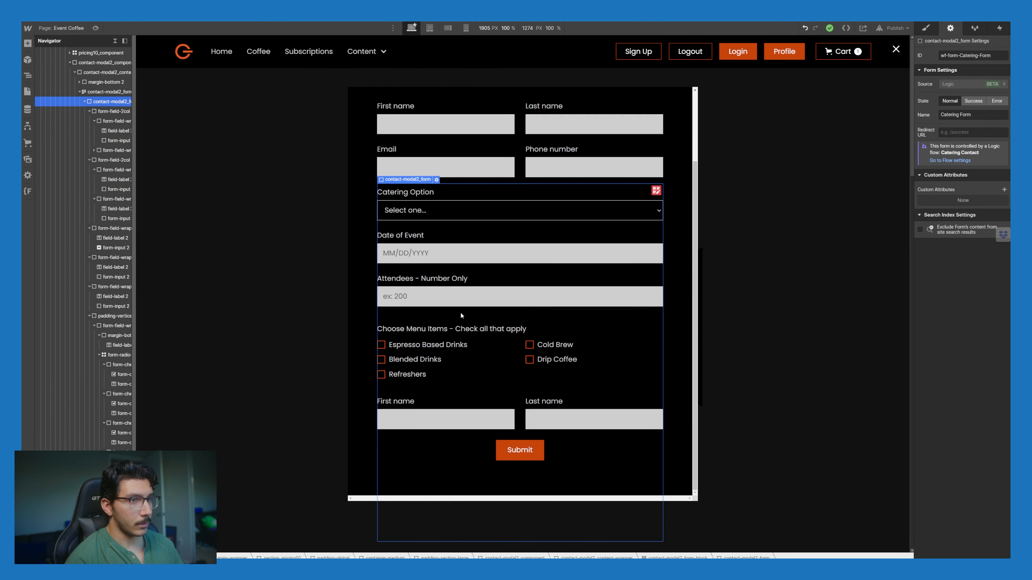
{"action": "left_click", "coordinate": [472, 409]}
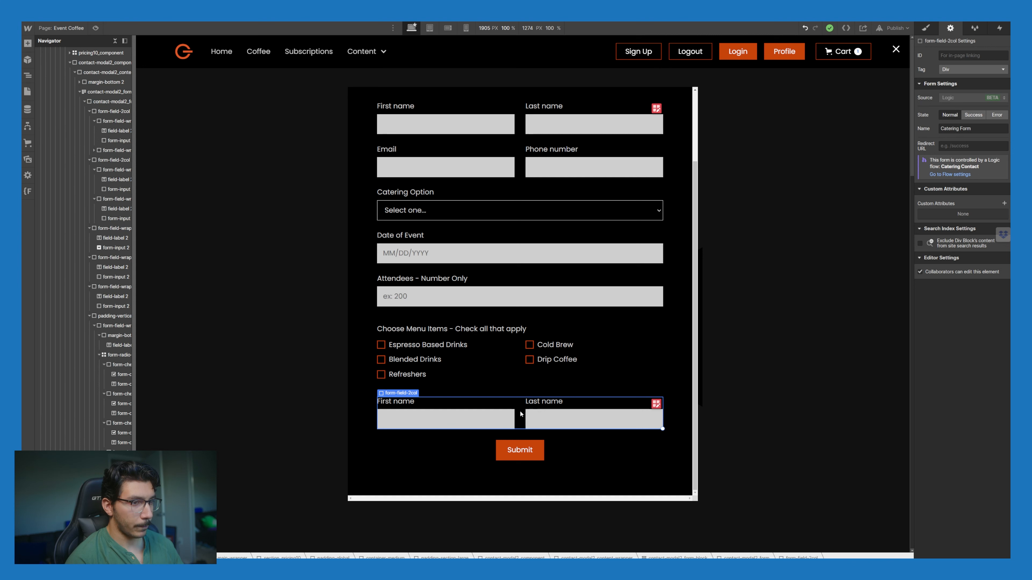
{"action": "left_click_drag", "start_coordinate": [524, 347], "coordinate": [513, 233]}
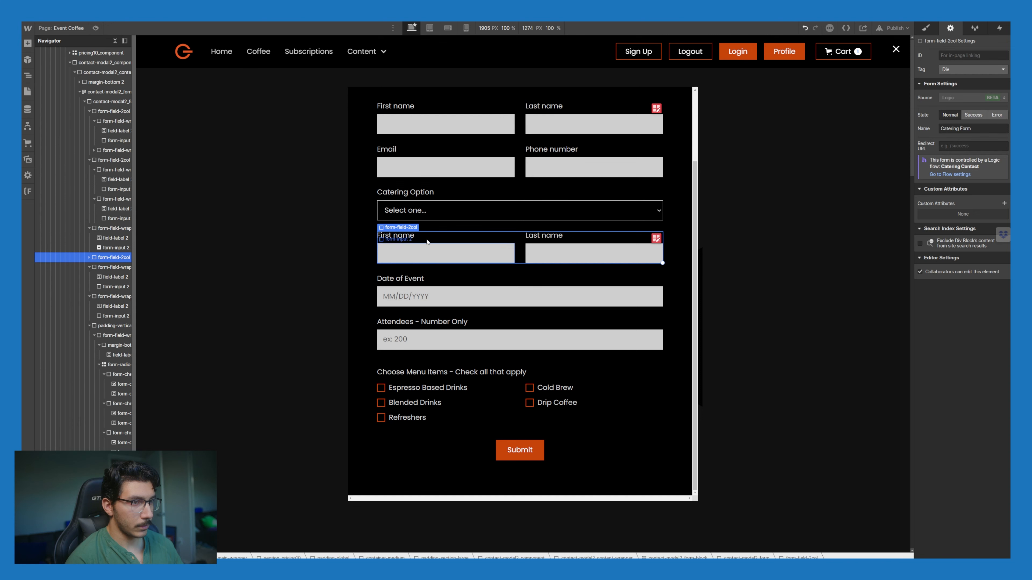
Step: Relabel the moved row's first field, trying Event Location and City, ending on Street Address
{"action": "double_click", "coordinate": [407, 237]}
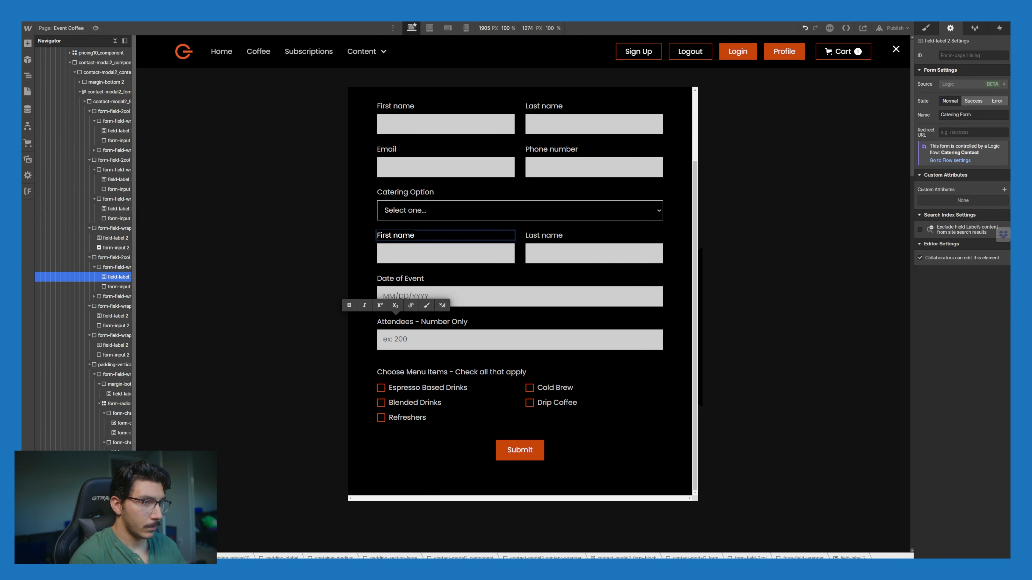
{"action": "type", "text": "Event Location"}
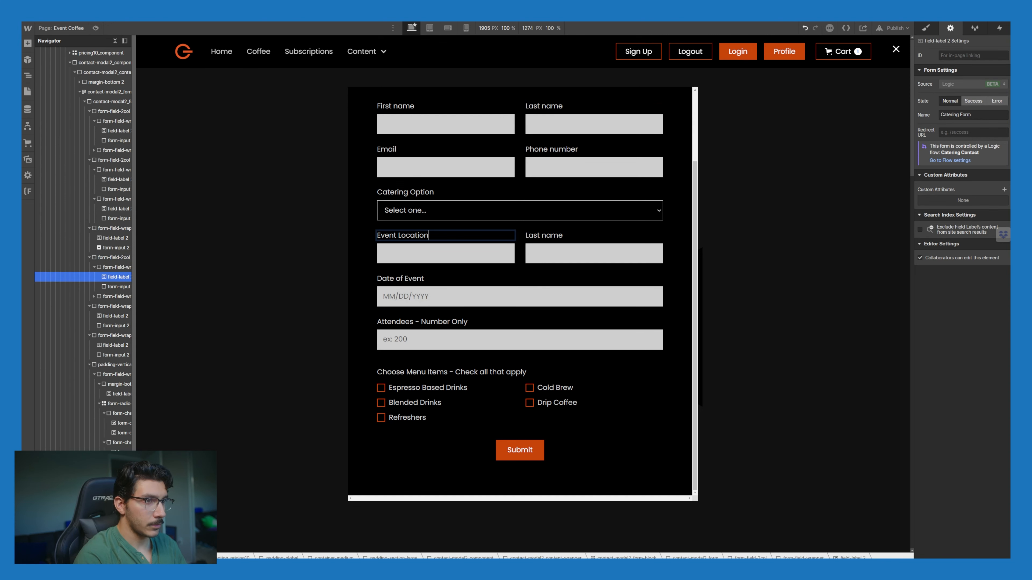
{"action": "left_click", "coordinate": [425, 242]}
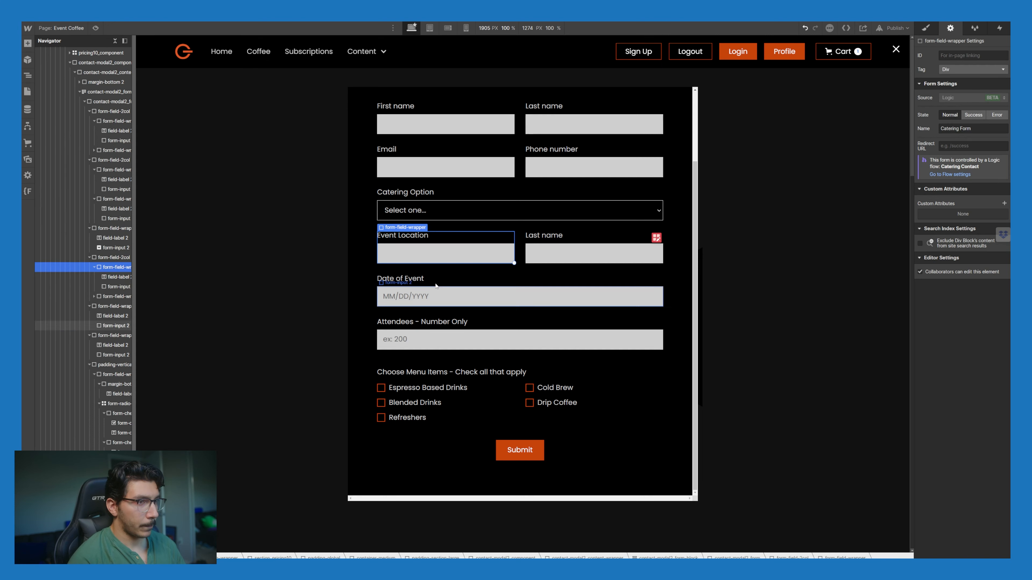
{"action": "left_click", "coordinate": [424, 243]}
{"action": "double_click", "coordinate": [424, 242]}
{"action": "type", "text": "C"}
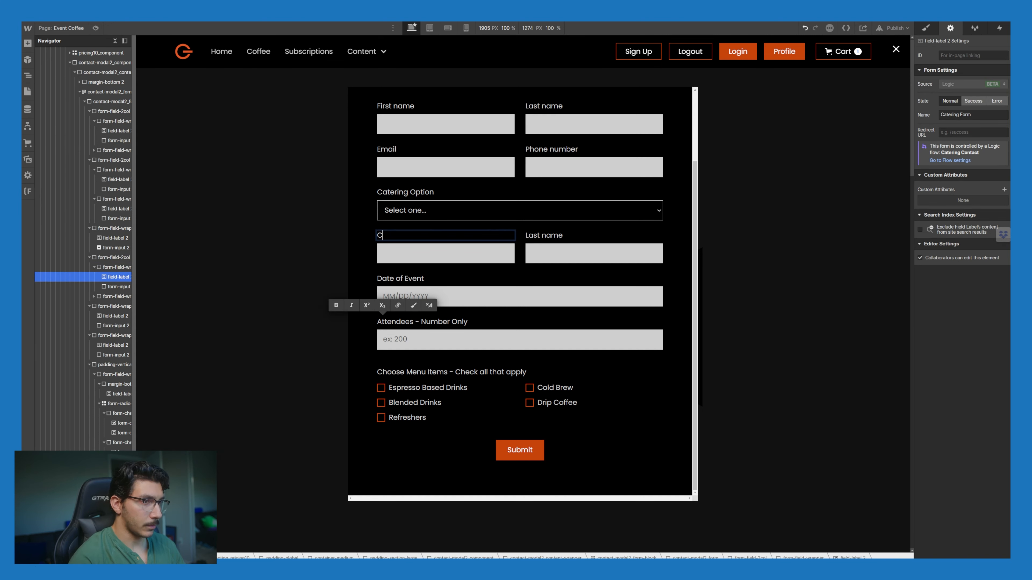
{"action": "type", "text": "ity"}
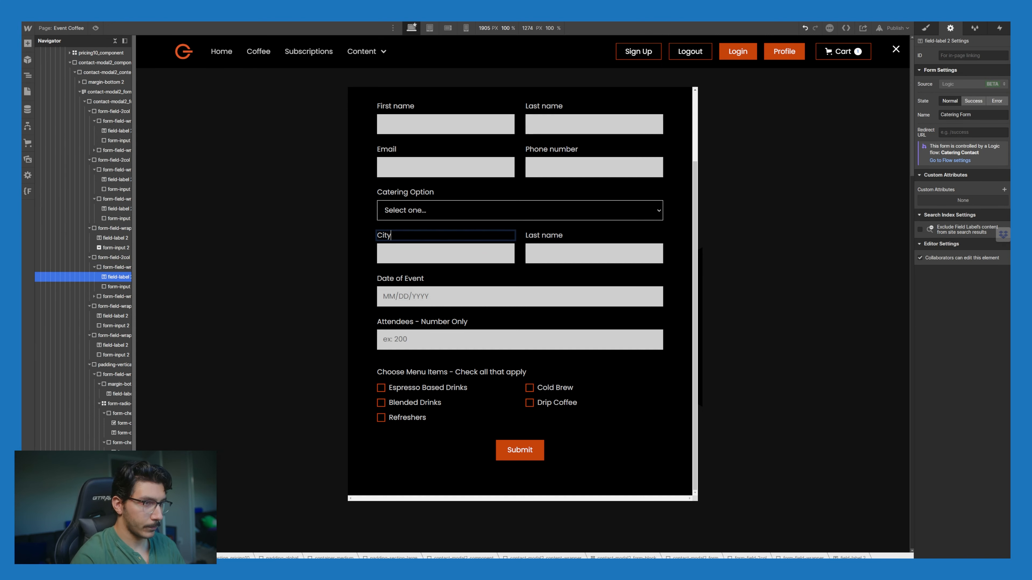
{"action": "left_click", "coordinate": [458, 256]}
{"action": "double_click", "coordinate": [433, 238]}
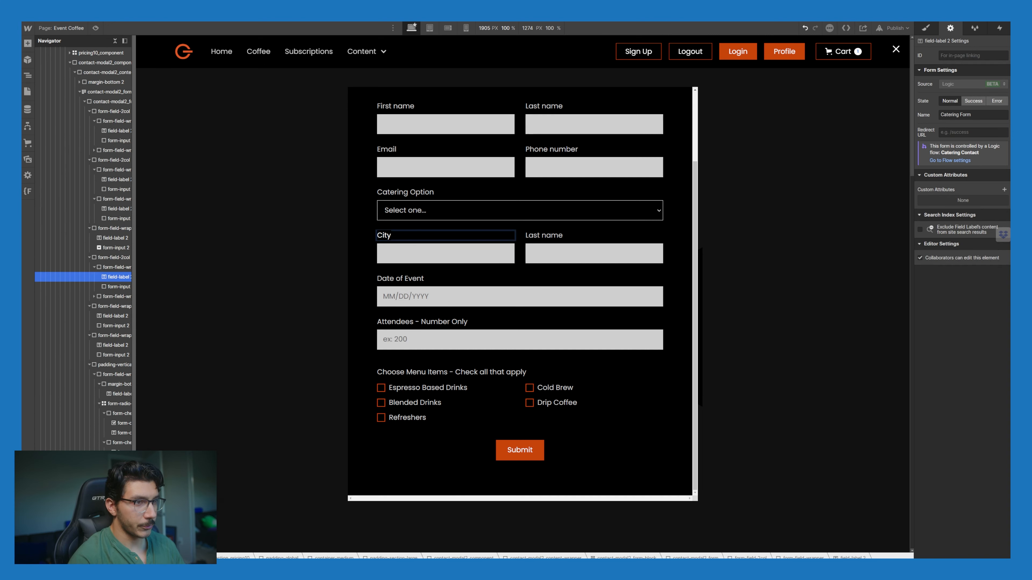
{"action": "type", "text": "Street Address"}
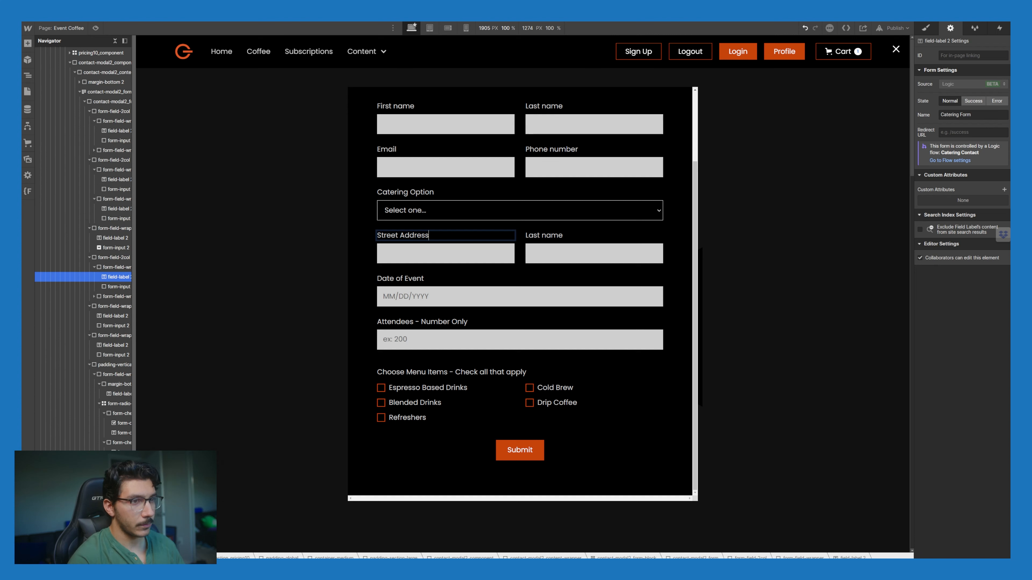
Step: Relabel the second column's Last name label as Street Address 2
{"action": "double_click", "coordinate": [533, 236]}
{"action": "double_click", "coordinate": [533, 235]}
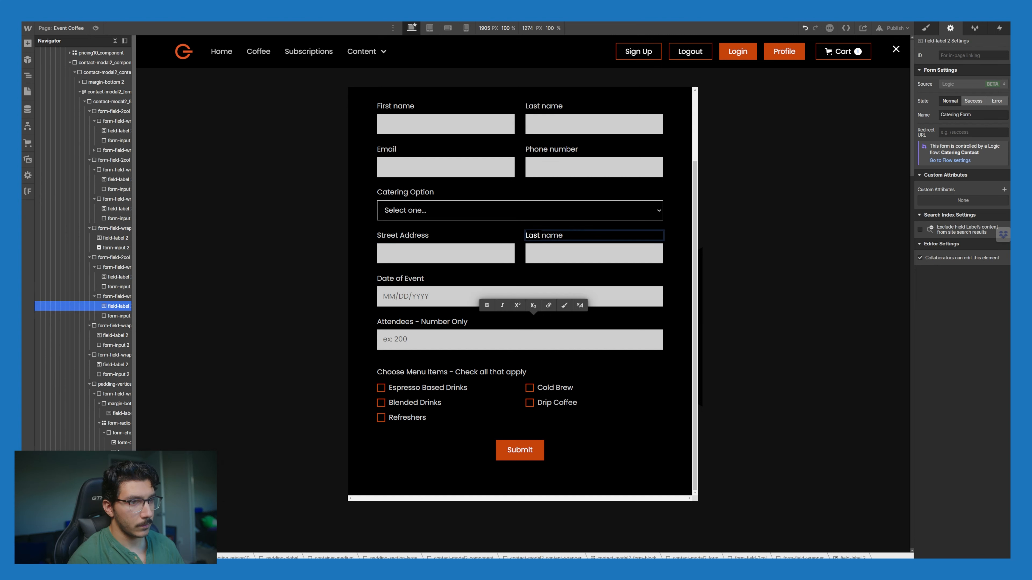
{"action": "type", "text": "St"}
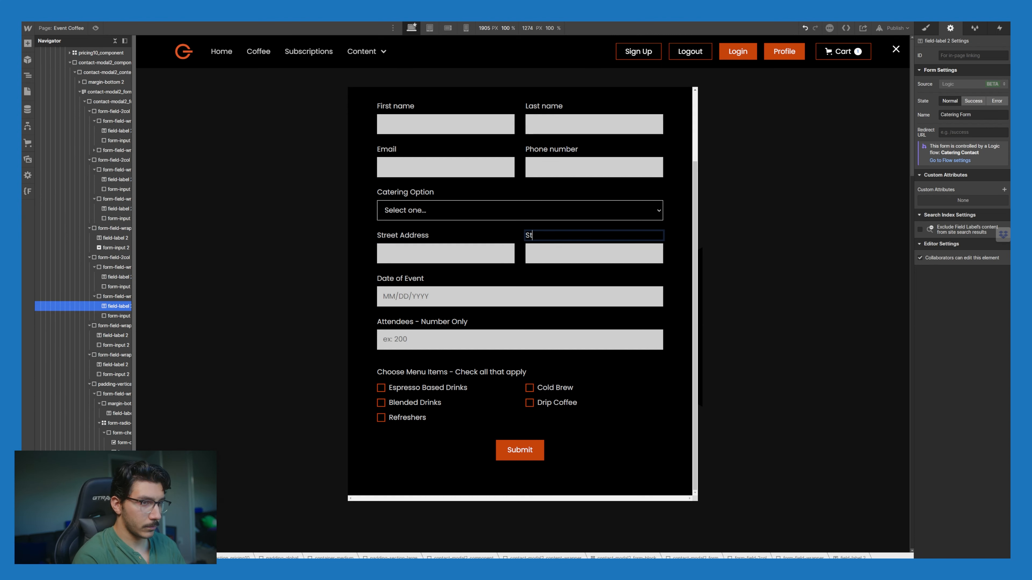
{"action": "type", "text": "reet Address 2"}
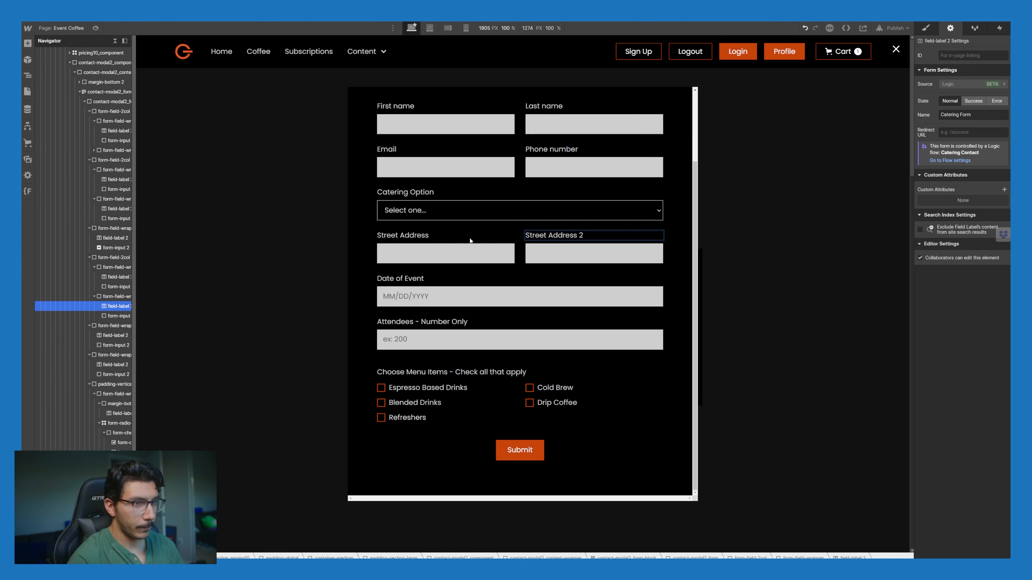
{"action": "key", "text": "Escape"}
Step: Insert a Text Block via quick find and drag it above the Street Address row
{"action": "left_click", "coordinate": [421, 235]}
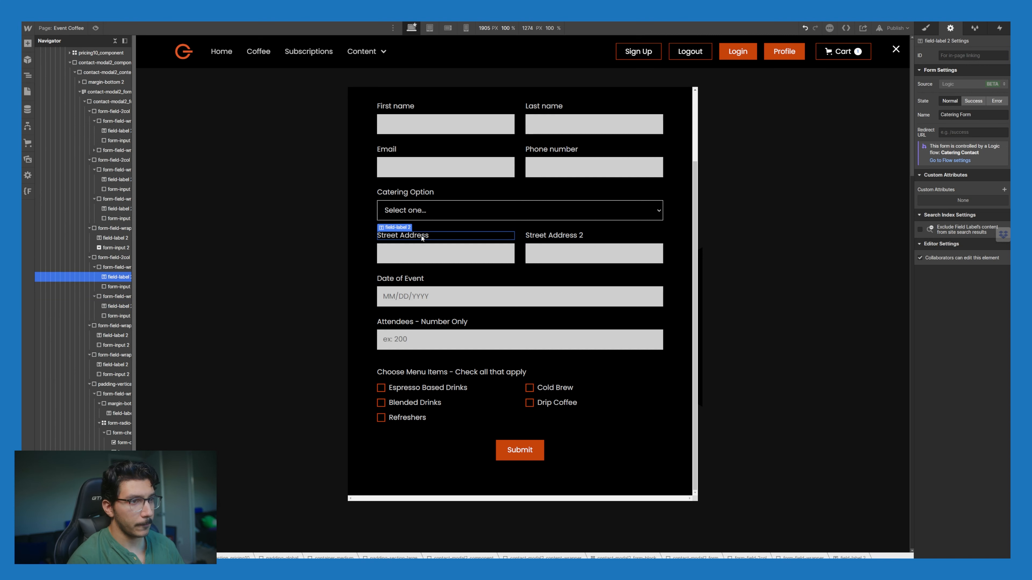
{"action": "left_click", "coordinate": [118, 268]}
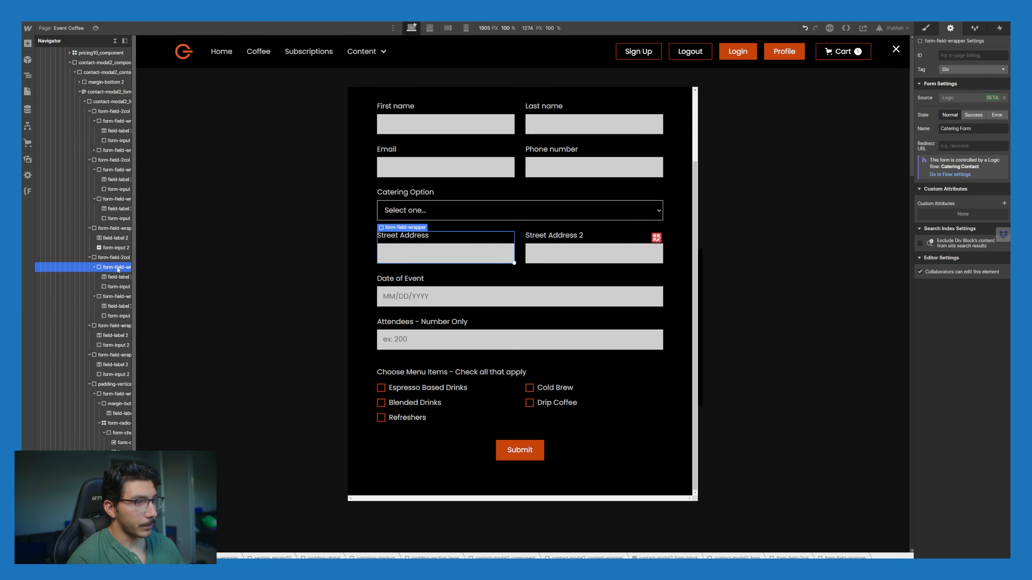
{"action": "left_click", "coordinate": [119, 258]}
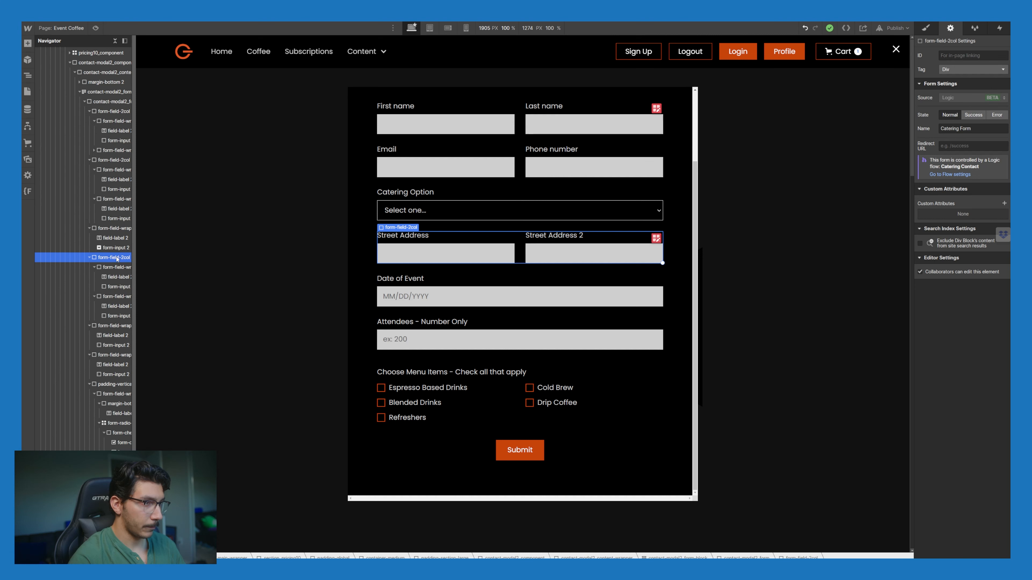
{"action": "key", "text": "ctrl+e"}
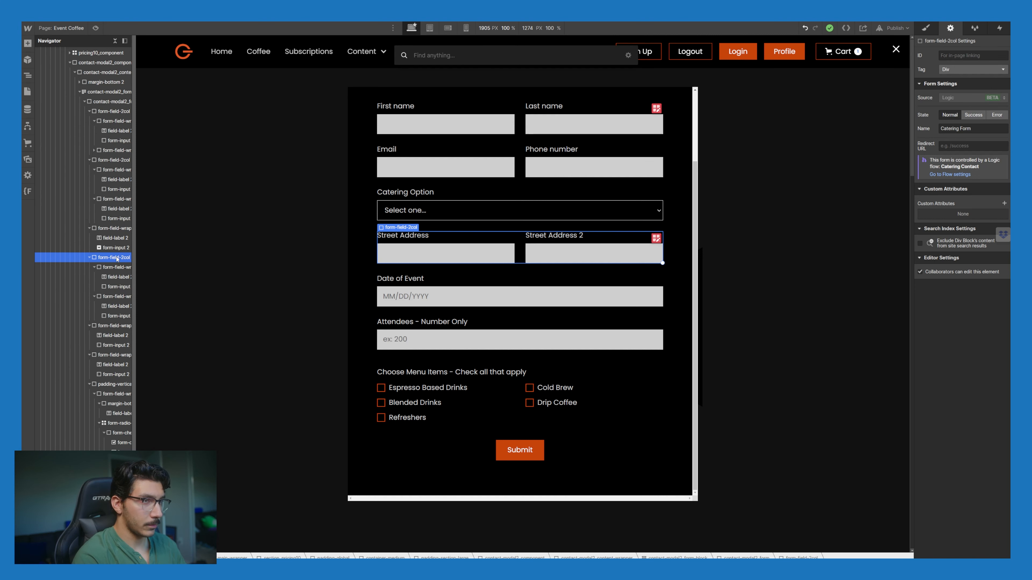
{"action": "type", "text": "text"}
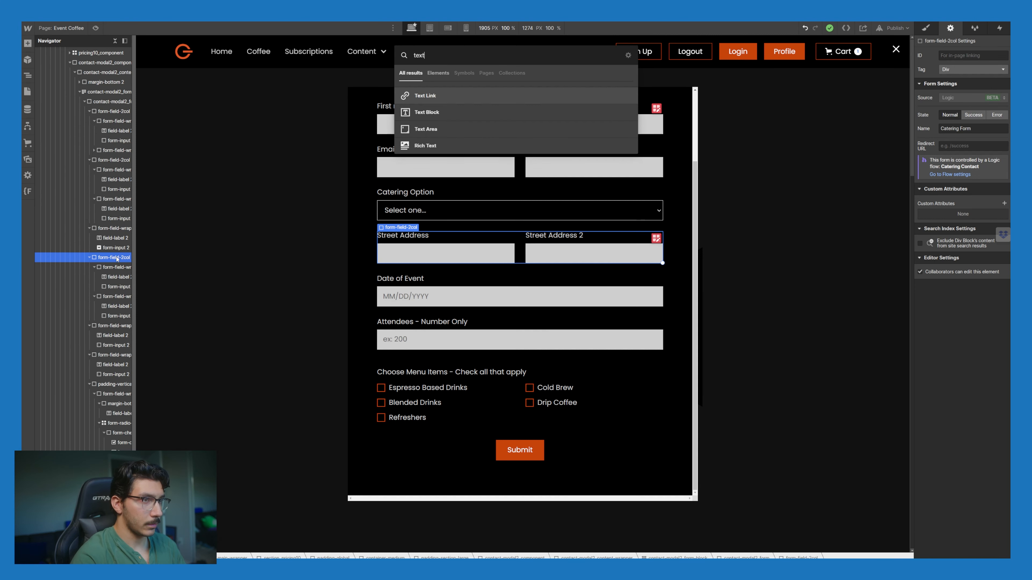
{"action": "key", "text": "Down"}
{"action": "key", "text": "Return"}
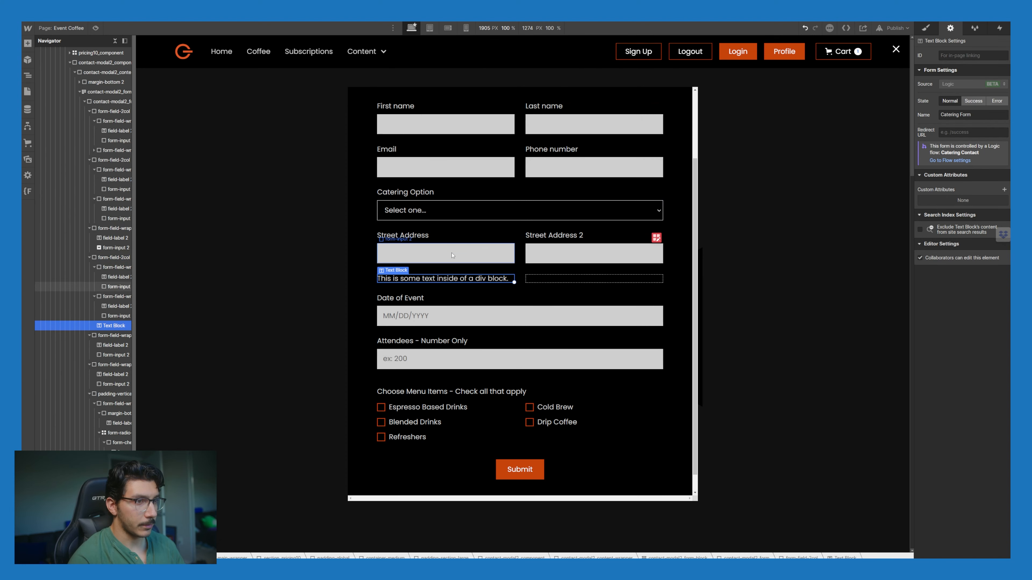
{"action": "left_click_drag", "start_coordinate": [114, 310], "coordinate": [429, 233]}
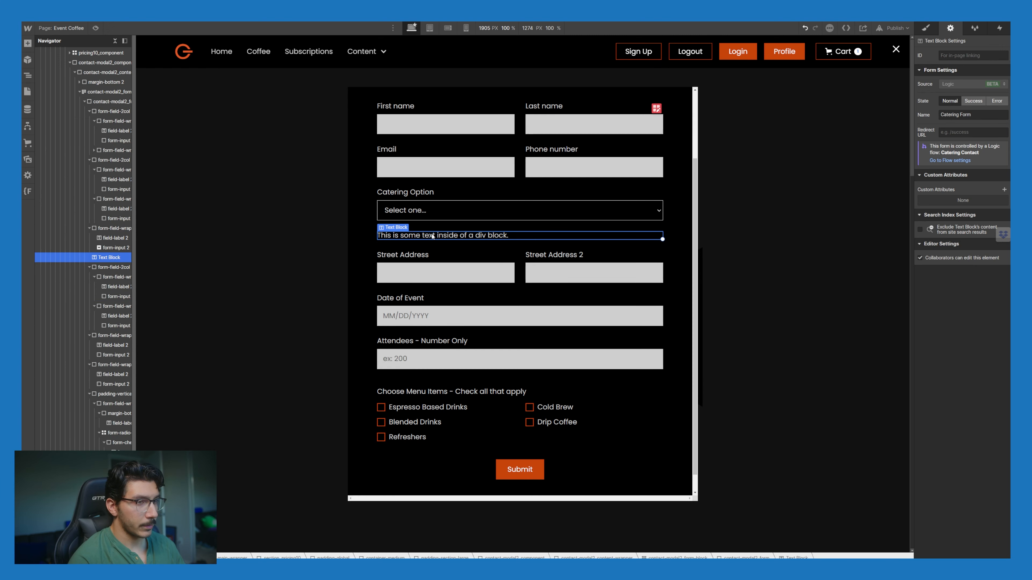
Step: Change the new text block's placeholder text to Event Details
{"action": "double_click", "coordinate": [432, 235]}
{"action": "key", "text": "ctrl+a"}
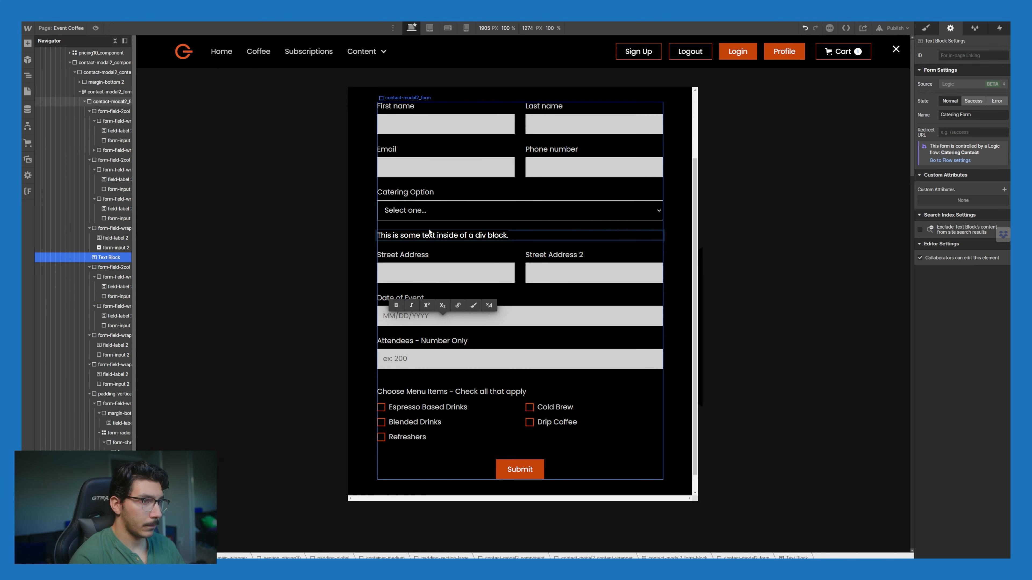
{"action": "type", "text": "Event Location"}
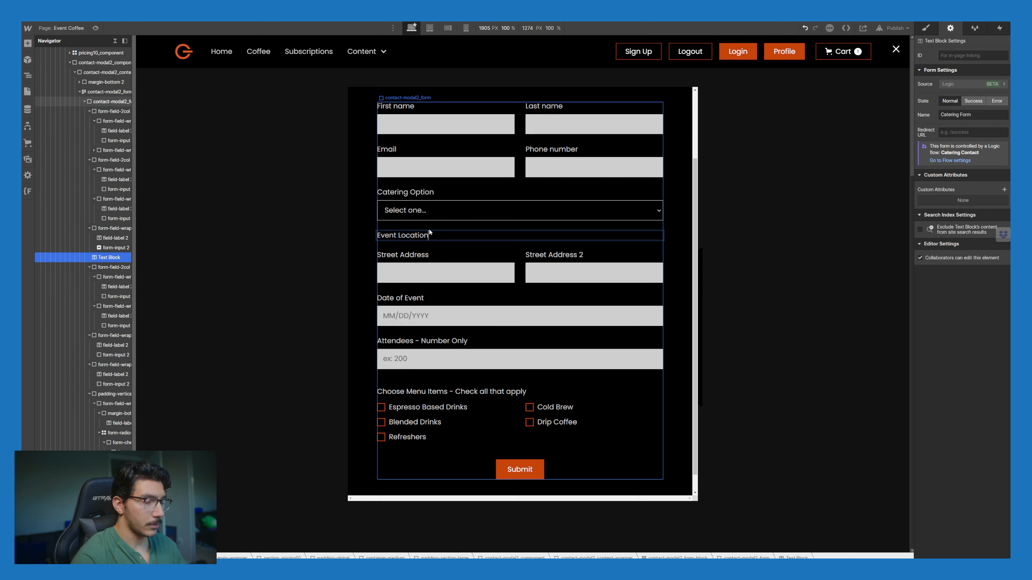
{"action": "key", "text": "Escape"}
{"action": "left_click", "coordinate": [426, 242]}
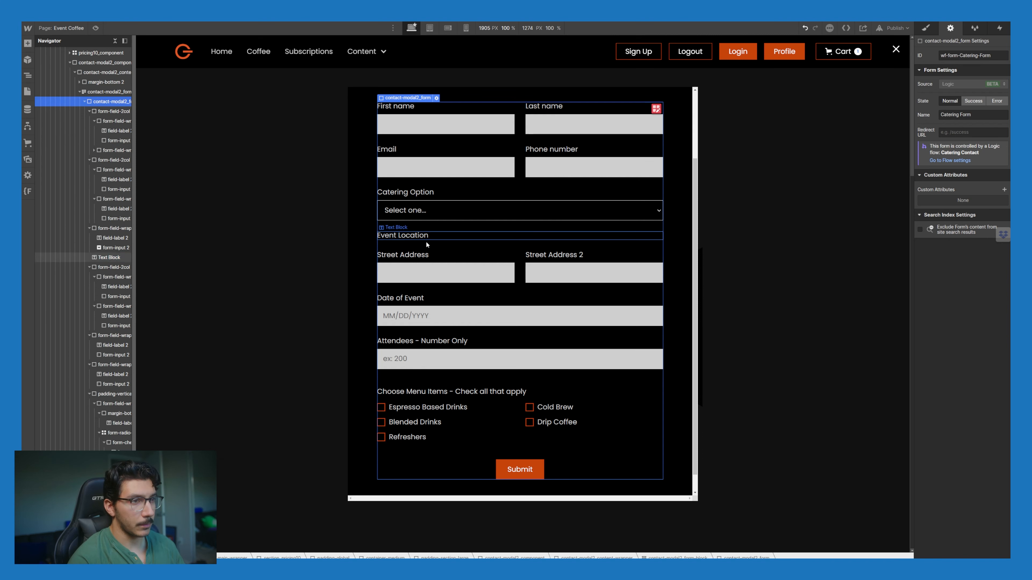
{"action": "left_click", "coordinate": [561, 231]}
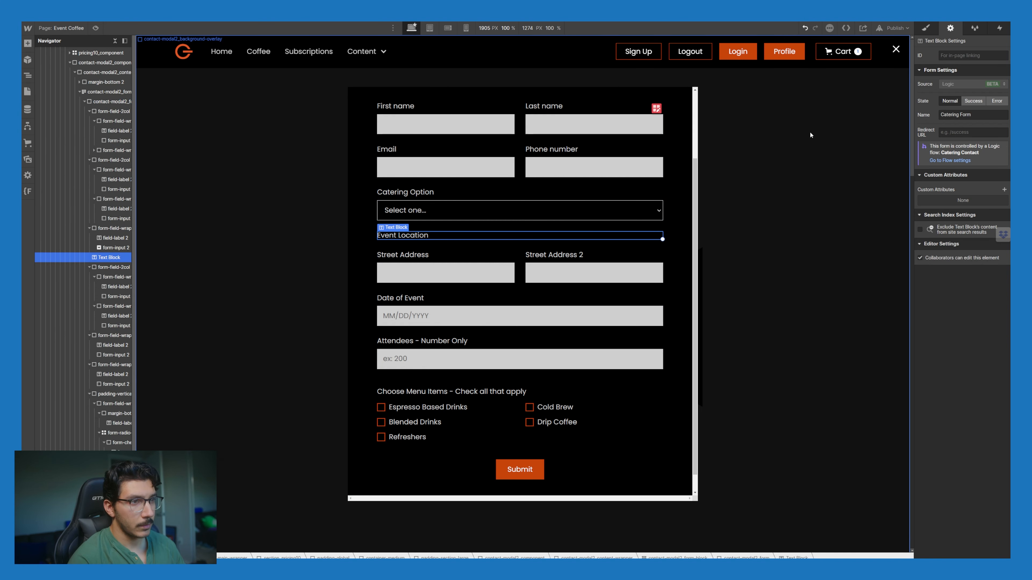
{"action": "double_click", "coordinate": [413, 235]}
{"action": "type", "text": "Event"}
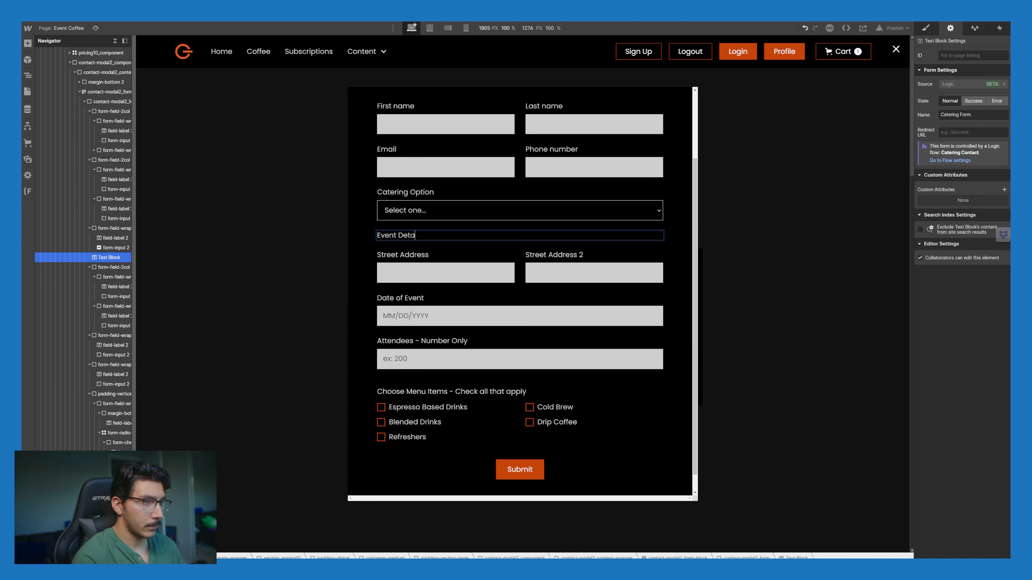
{"action": "key", "text": "Escape"}
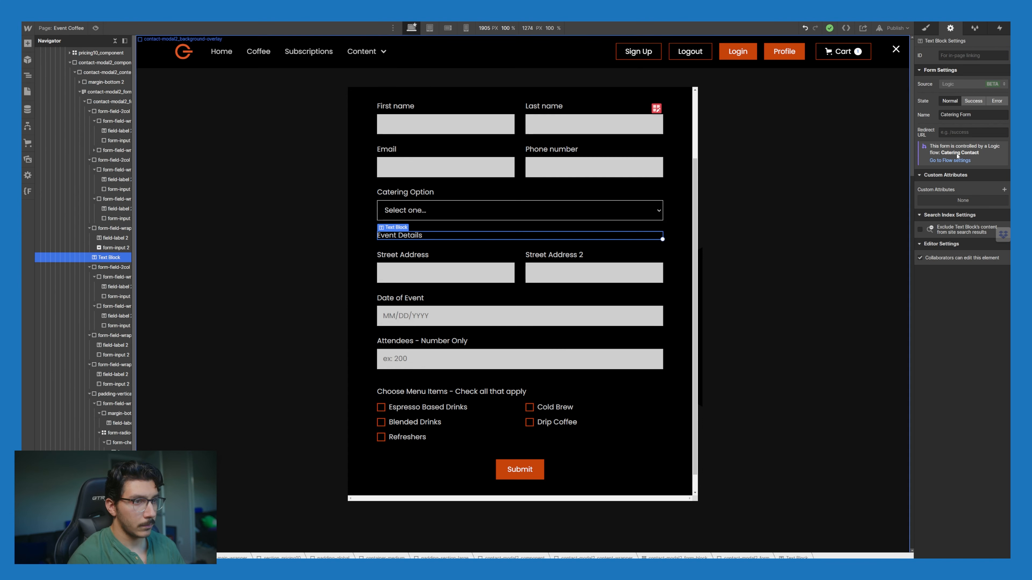
{"action": "left_click", "coordinate": [971, 117]}
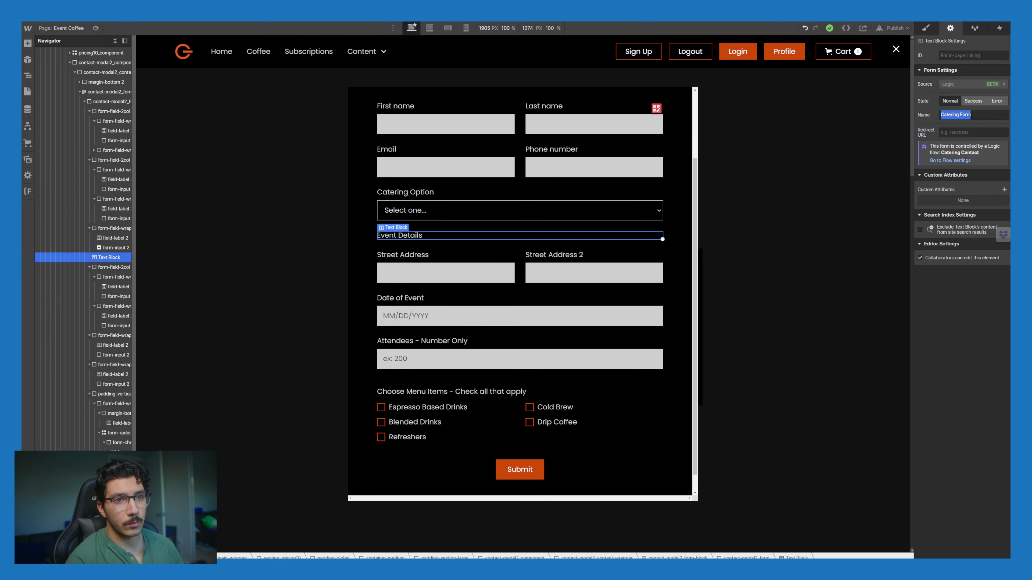
Step: Apply the text-size-large class to the Event Details text block
{"action": "left_click", "coordinate": [932, 27]}
{"action": "left_click", "coordinate": [952, 67]}
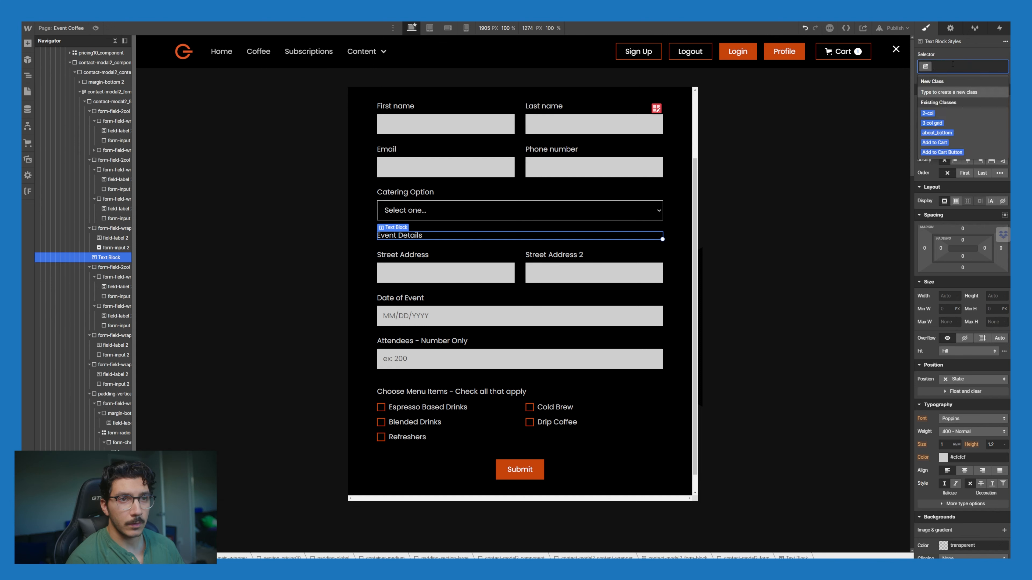
{"action": "type", "text": "textsiz"}
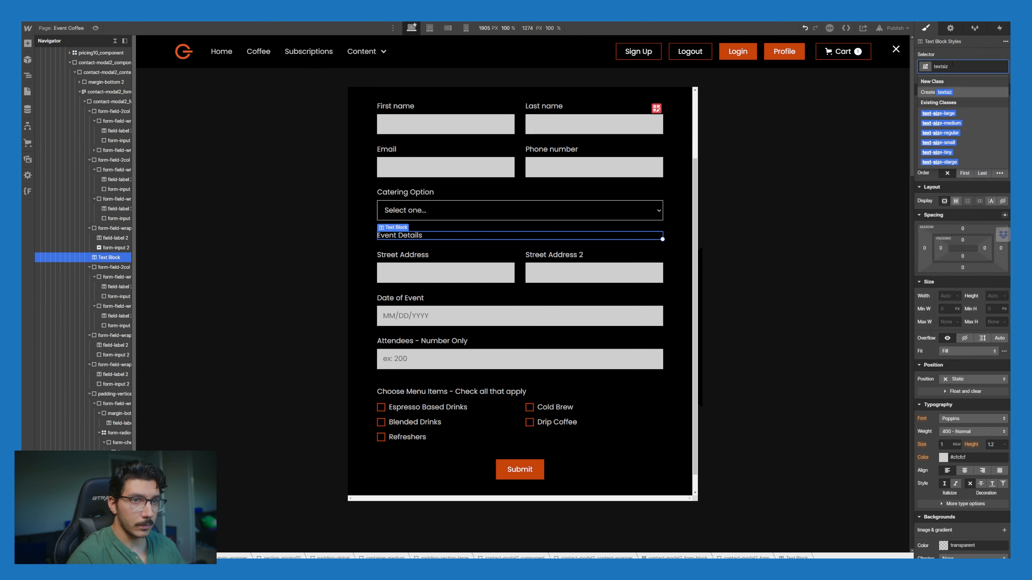
{"action": "key", "text": "Down"}
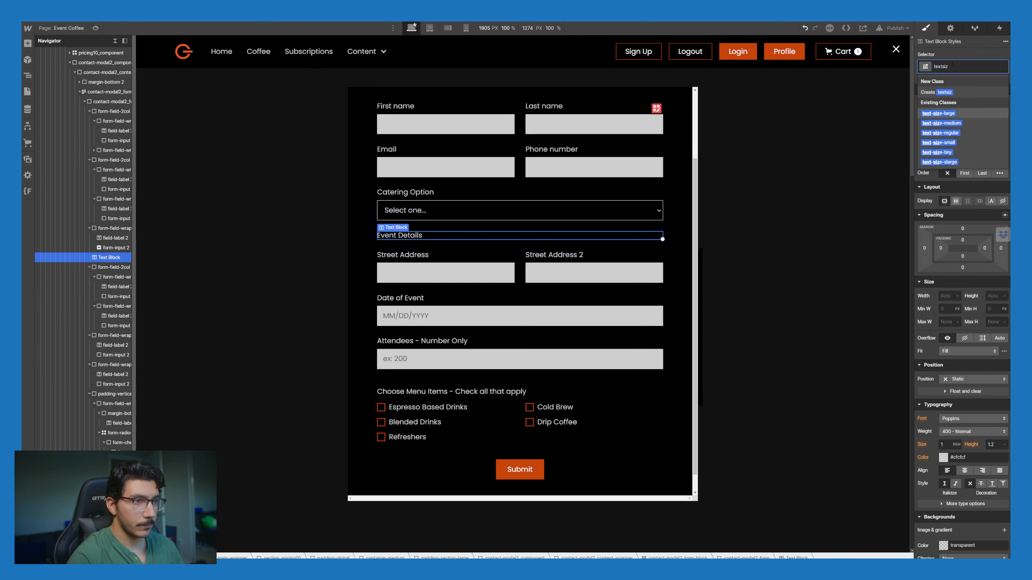
{"action": "key", "text": "Return"}
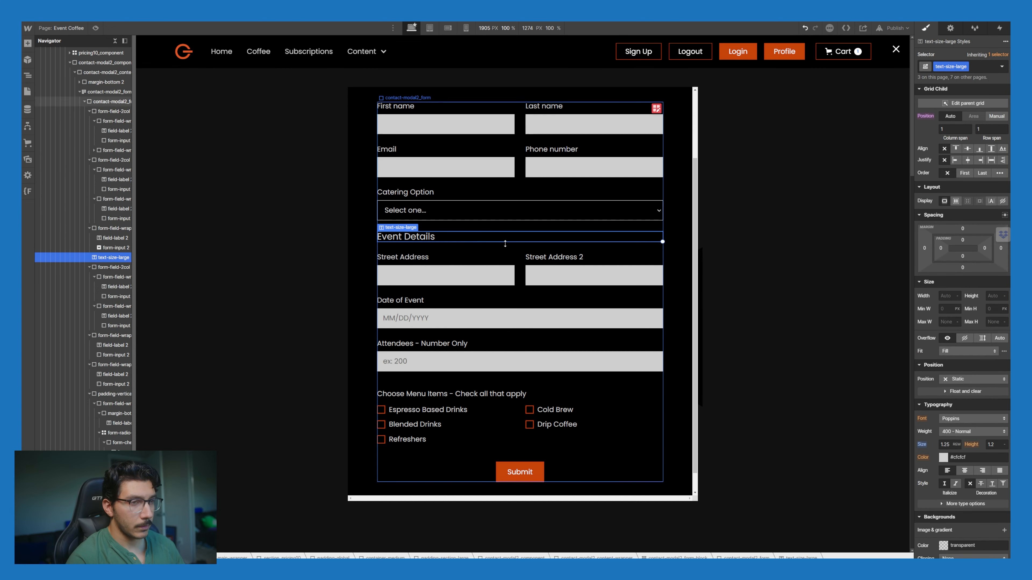
Step: Insert a test Div Block above Event Details, then delete it
{"action": "key", "text": "ctrl+k"}
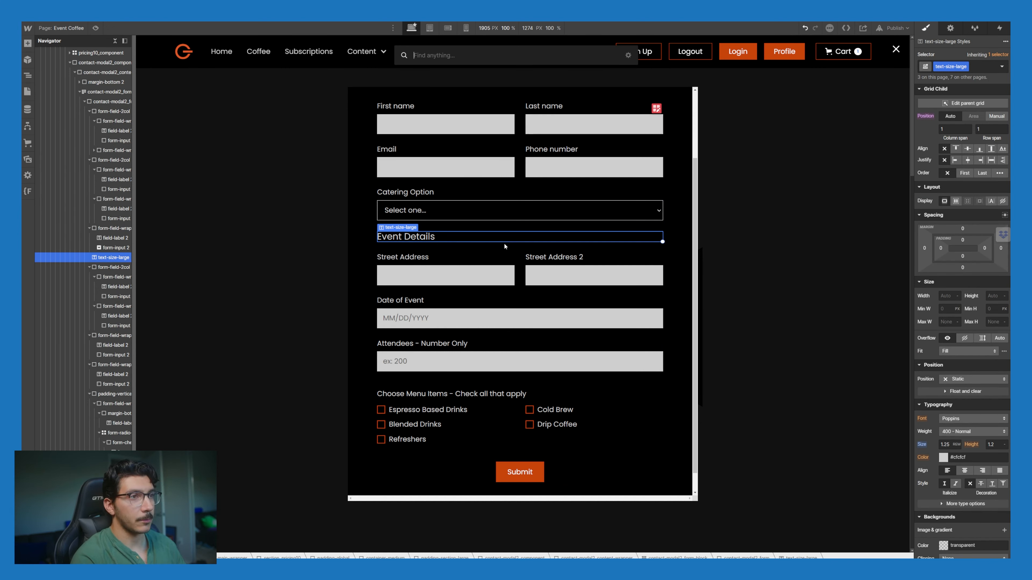
{"action": "type", "text": "div"}
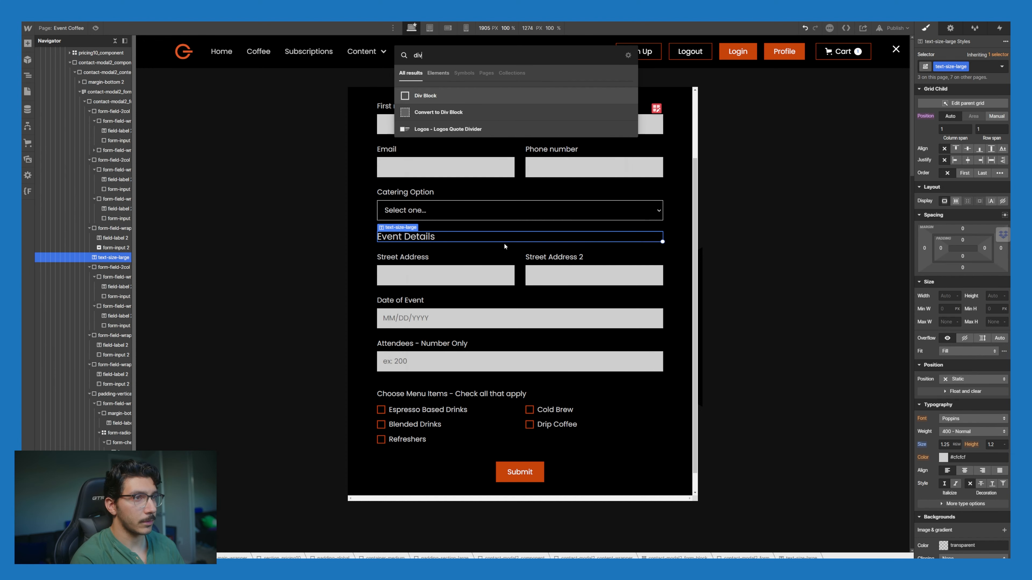
{"action": "key", "text": "Return"}
{"action": "left_click_drag", "start_coordinate": [434, 261], "coordinate": [427, 239]}
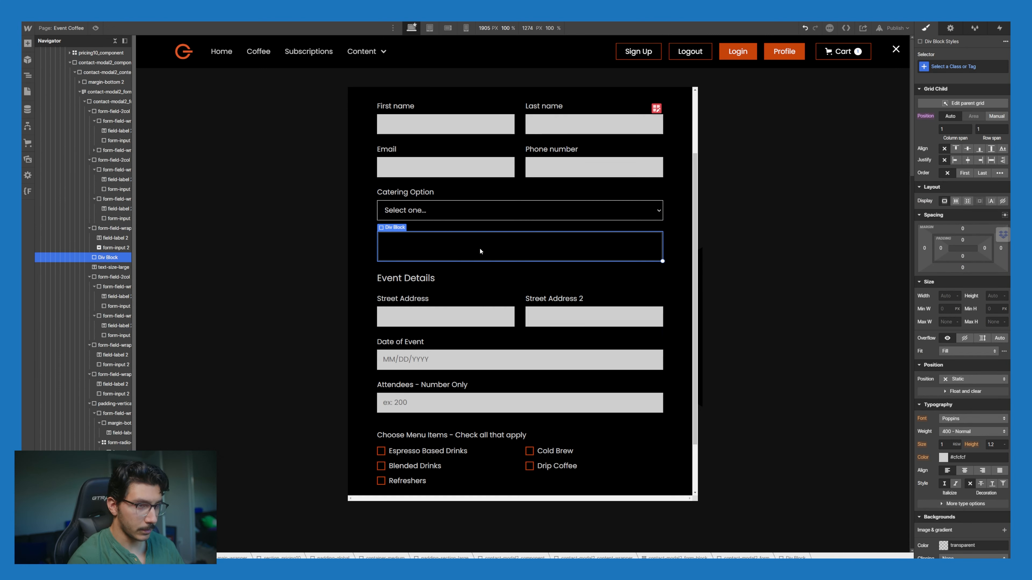
{"action": "key", "text": "Delete"}
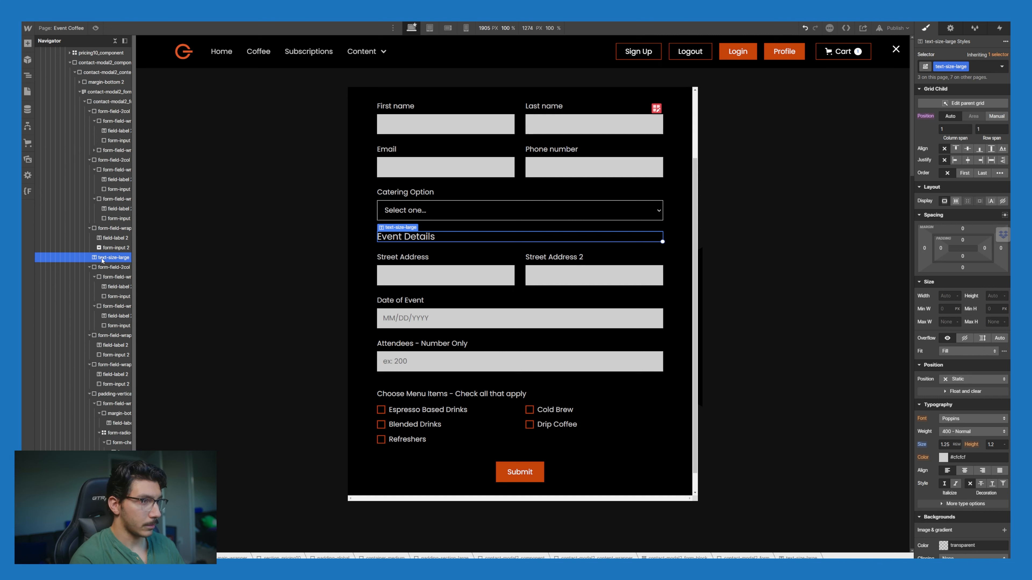
Step: Add another Div Block above the heading, browse padding classes without applying one, and delete it
{"action": "key", "text": "ctrl+e"}
{"action": "type", "text": "div"}
{"action": "key", "text": "Return"}
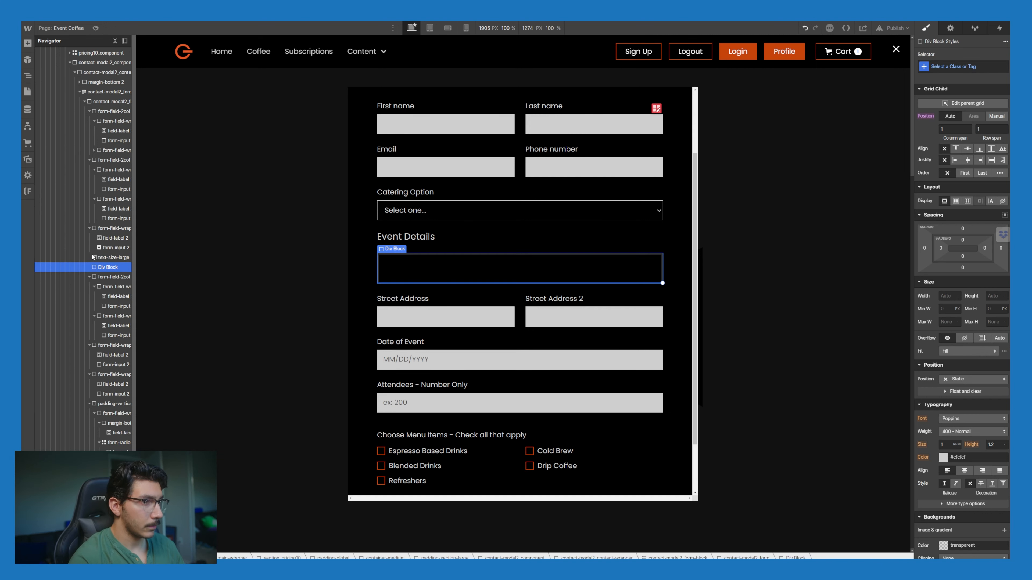
{"action": "left_click_drag", "start_coordinate": [109, 268], "coordinate": [110, 253]}
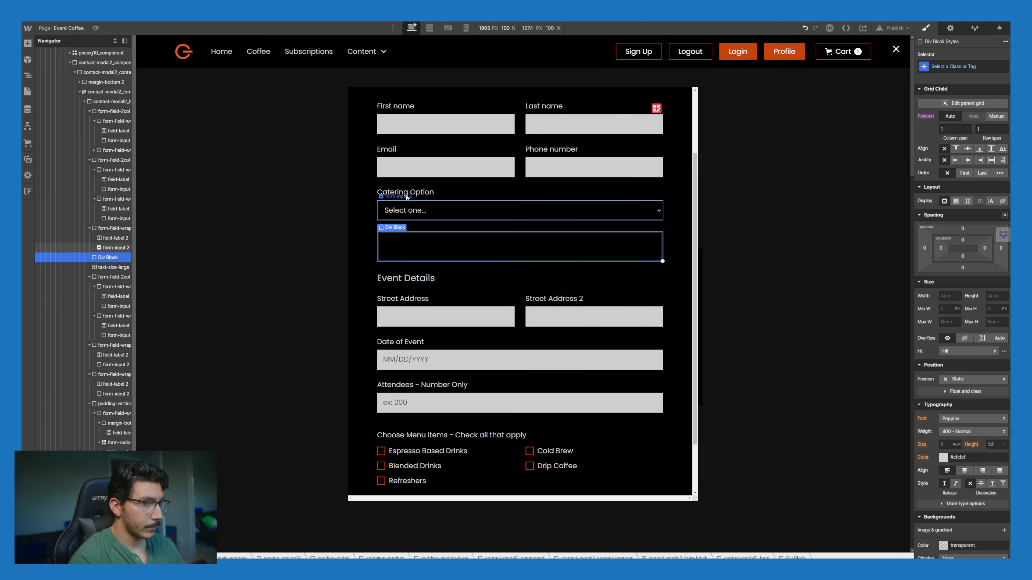
{"action": "left_click", "coordinate": [950, 68]}
{"action": "type", "text": "padding"}
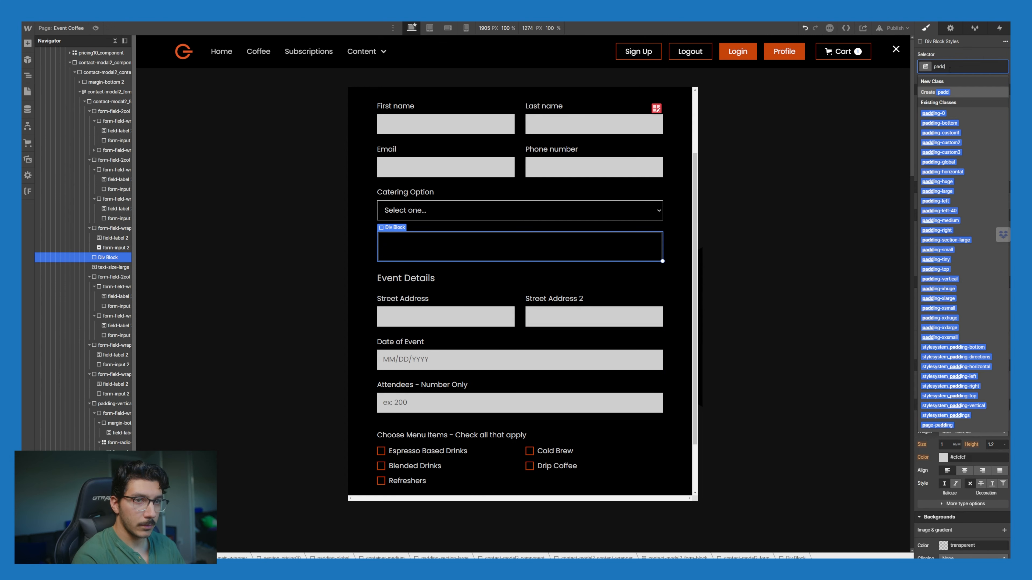
{"action": "key", "text": "Down"}
{"action": "key", "text": "Down"}
{"action": "key", "text": "Down"}
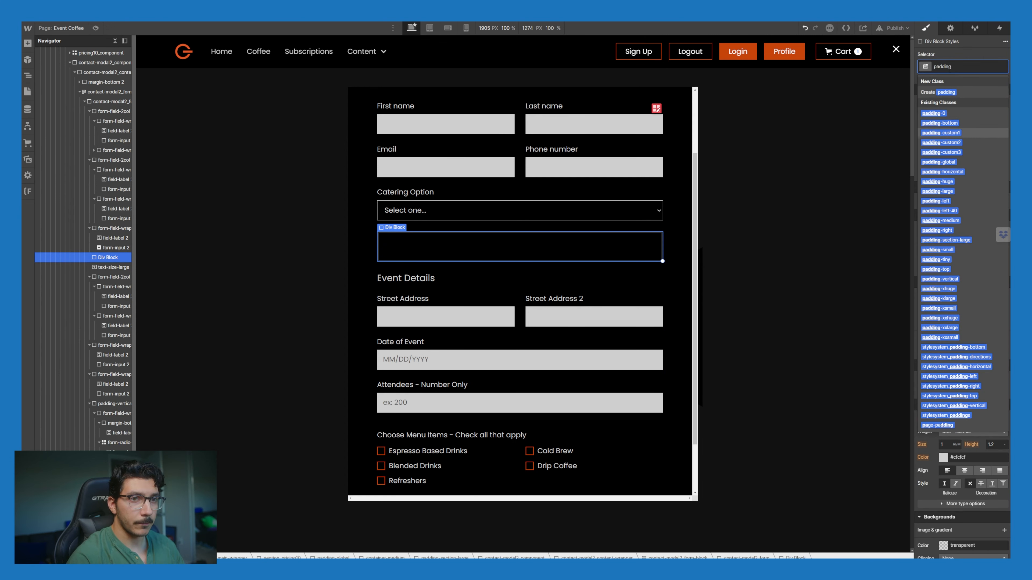
{"action": "left_click", "coordinate": [489, 246]}
{"action": "key", "text": "Delete"}
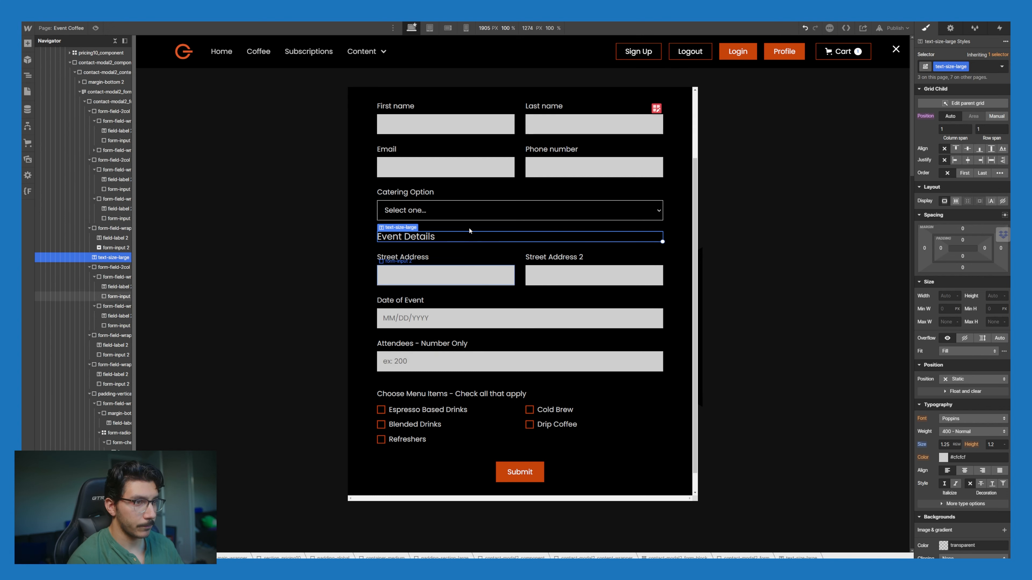
{"action": "scroll", "coordinate": [437, 174], "scroll_direction": "up", "scroll_amount": 2}
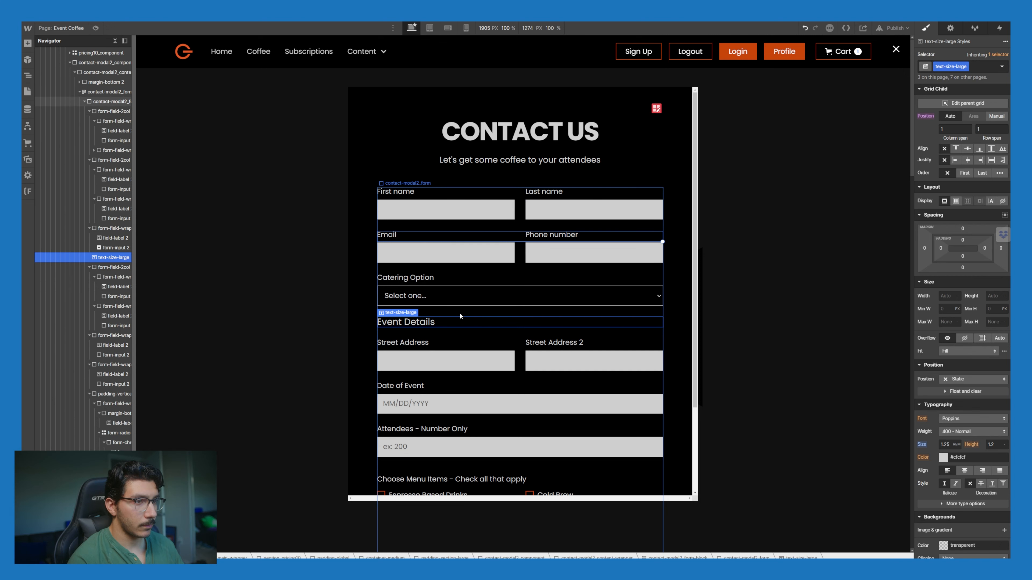
Step: Copy the Event Details heading above the First name fields and retitle it Person to Contact
{"action": "key", "text": "ctrl+v"}
{"action": "left_click", "coordinate": [419, 345]}
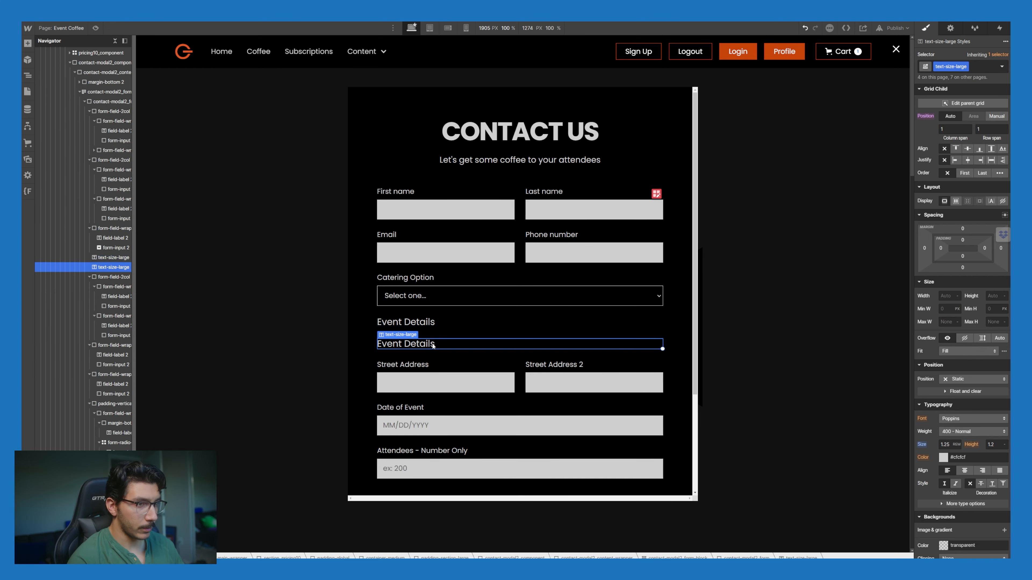
{"action": "left_click_drag", "start_coordinate": [433, 346], "coordinate": [430, 199]}
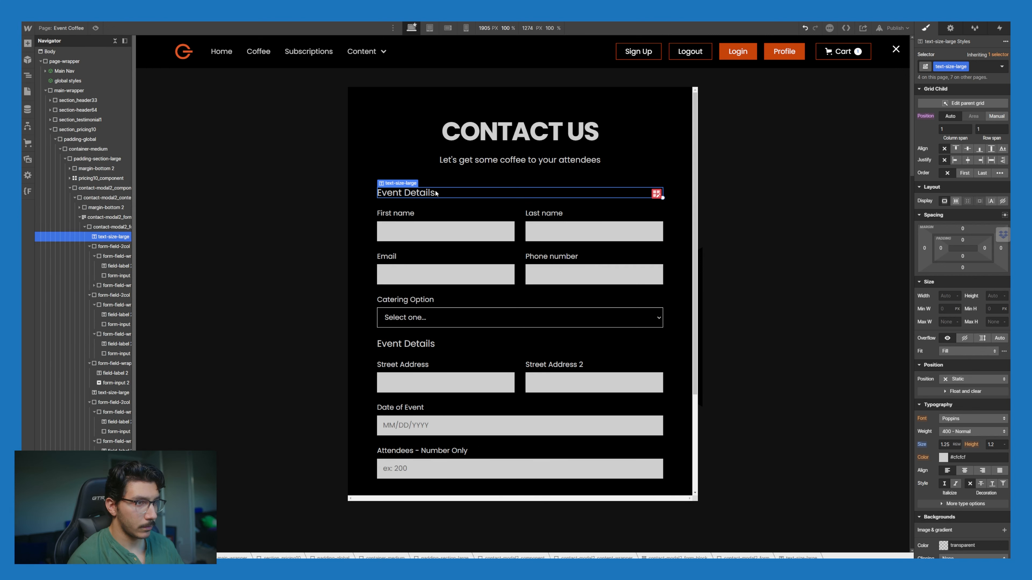
{"action": "double_click", "coordinate": [436, 194]}
{"action": "key", "text": "ctrl+a"}
{"action": "type", "text": "C"}
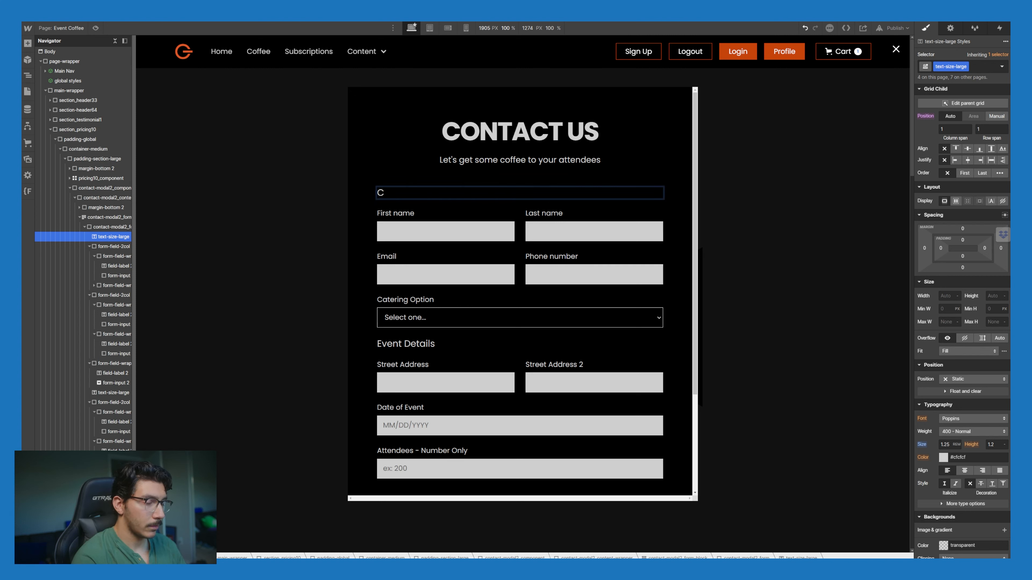
{"action": "type", "text": "on"}
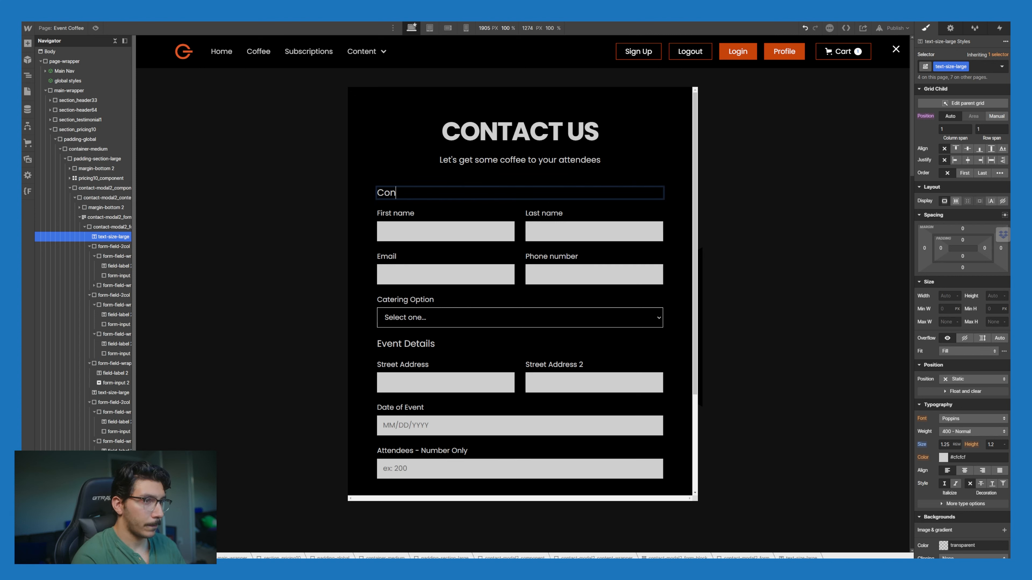
{"action": "key", "text": "BackSpace"}
{"action": "key", "text": "BackSpace"}
{"action": "key", "text": "BackSpace"}
{"action": "type", "text": "Person"}
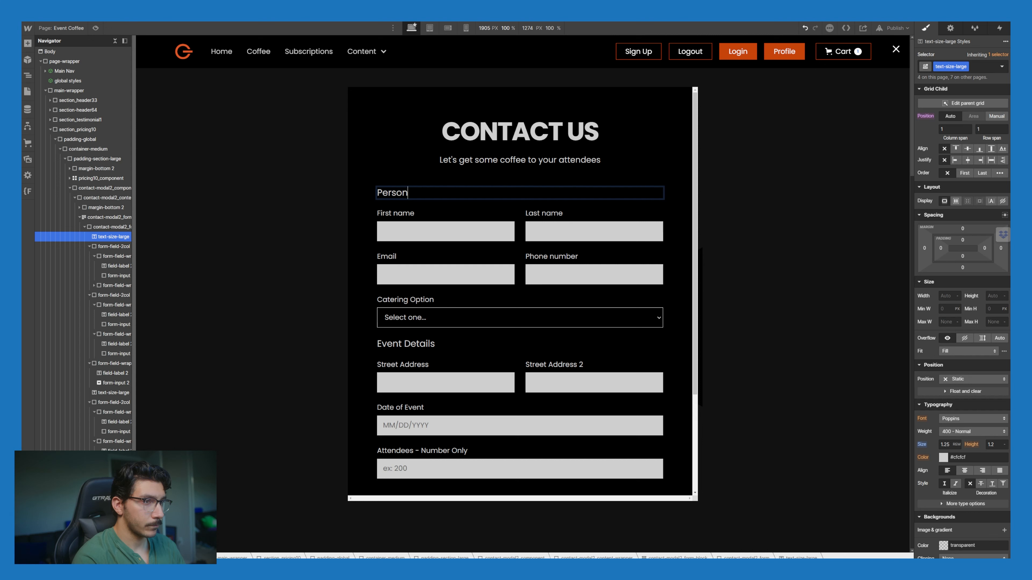
{"action": "type", "text": " to Contact"}
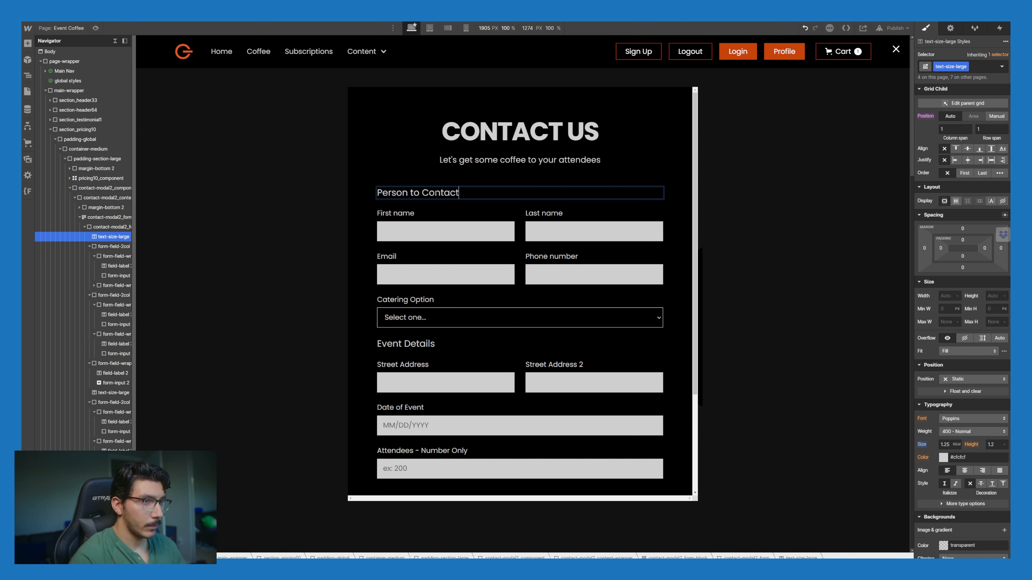
{"action": "left_click", "coordinate": [422, 184]}
Step: Search combo classes 'cap' and 'all' for the Event Details heading, leaving it unchanged
{"action": "scroll", "coordinate": [403, 301], "scroll_direction": "down", "scroll_amount": 1}
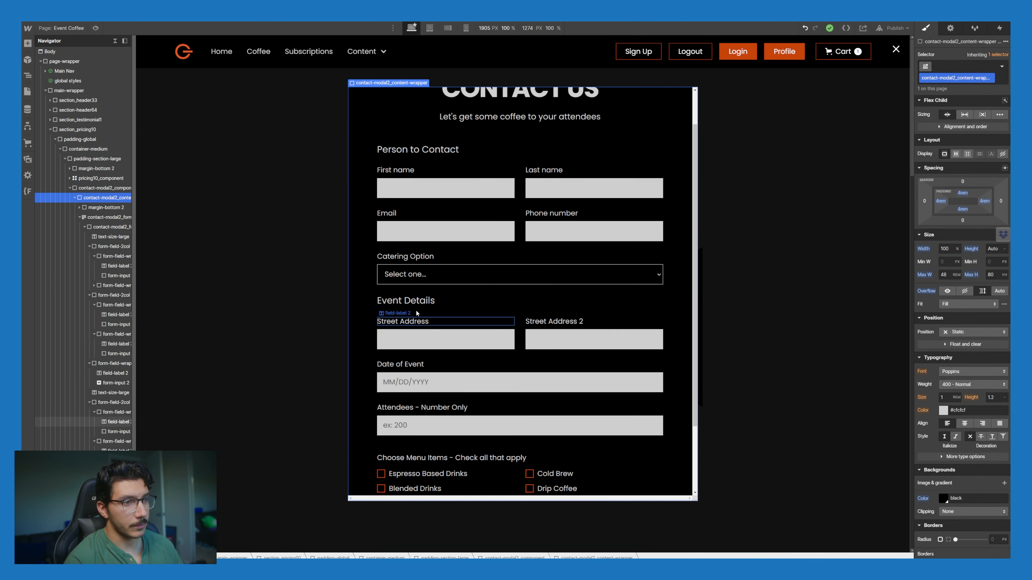
{"action": "left_click", "coordinate": [423, 303]}
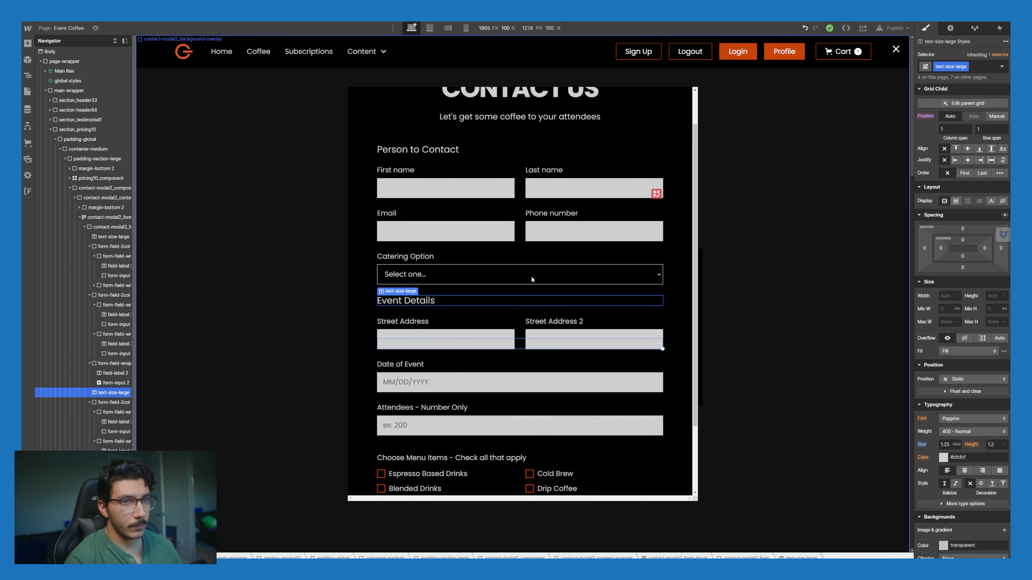
{"action": "left_click", "coordinate": [987, 66]}
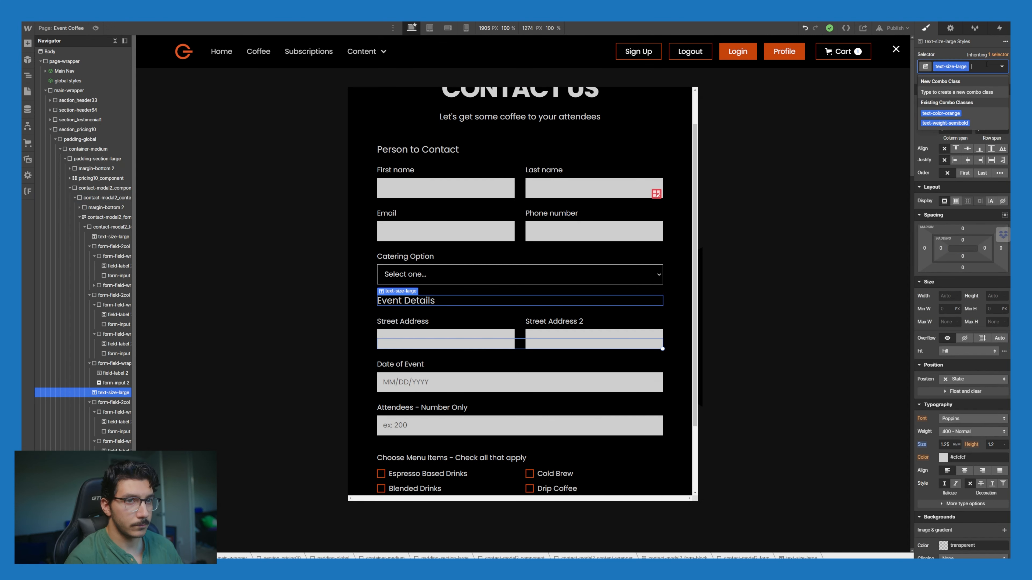
{"action": "type", "text": "cap"}
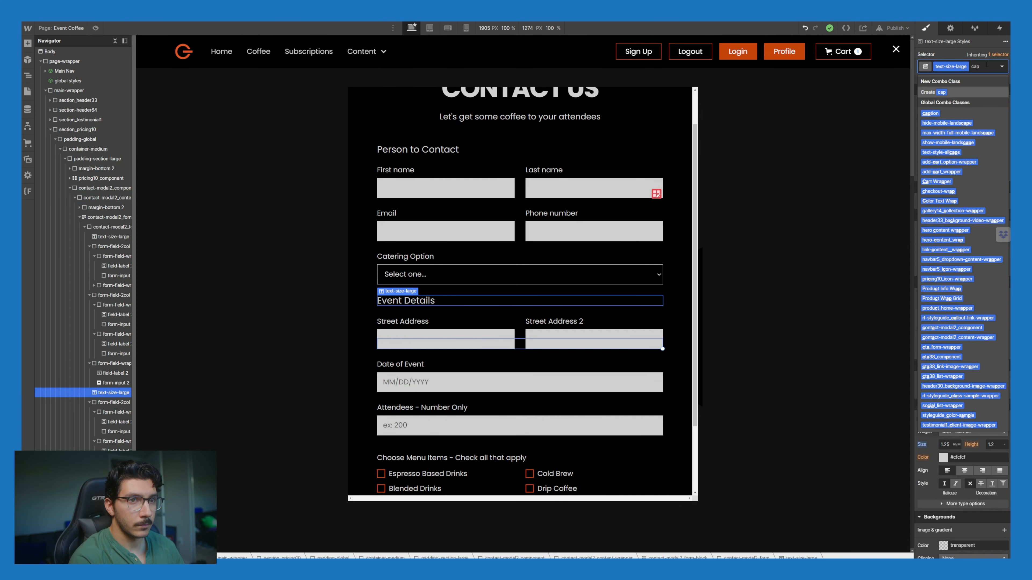
{"action": "key", "text": "BackSpace"}
{"action": "key", "text": "BackSpace"}
{"action": "key", "text": "BackSpace"}
{"action": "type", "text": "all"}
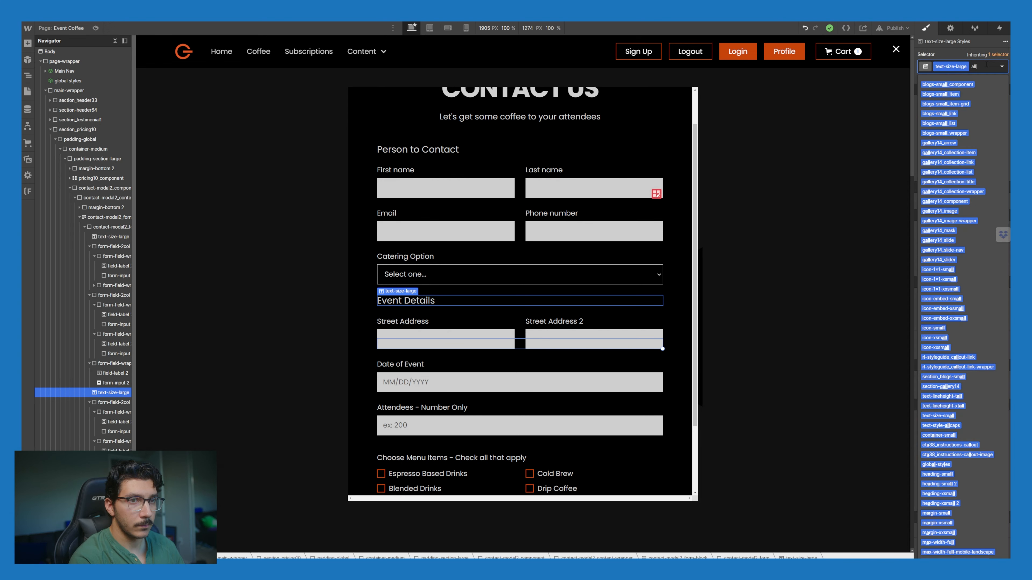
{"action": "key", "text": "Escape"}
{"action": "scroll", "coordinate": [483, 262], "scroll_direction": "down", "scroll_amount": 1}
{"action": "left_click", "coordinate": [483, 261]}
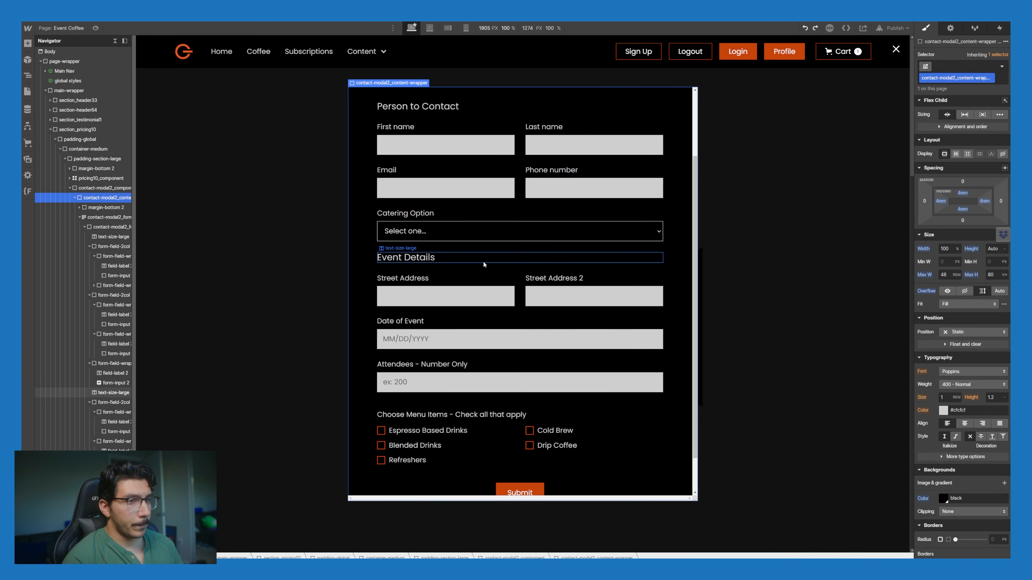
{"action": "left_click", "coordinate": [521, 297]}
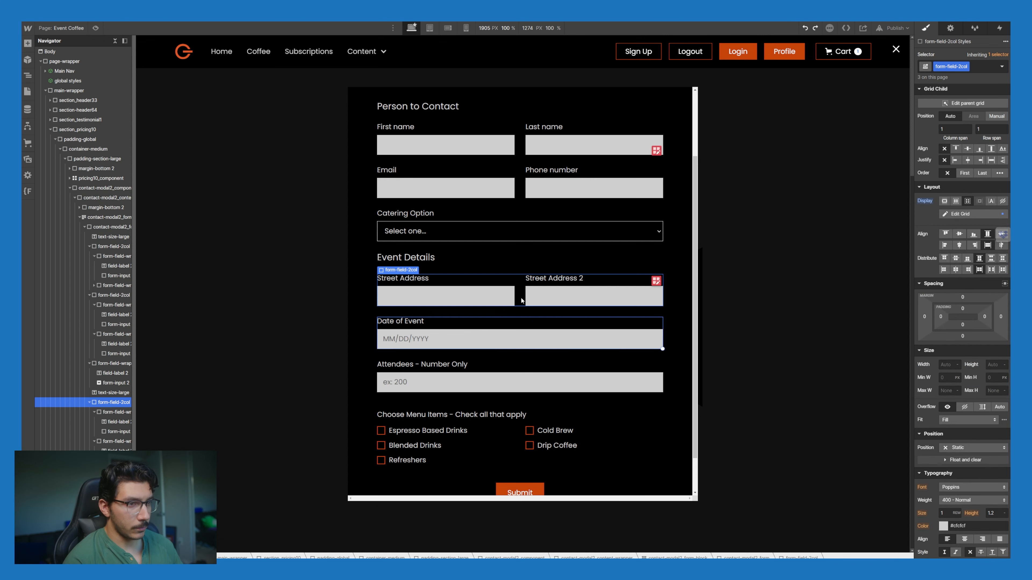
Step: Duplicate the Street Address row and relabel its two fields City and State
{"action": "key", "text": "ctrl+d"}
{"action": "left_click", "coordinate": [406, 321]}
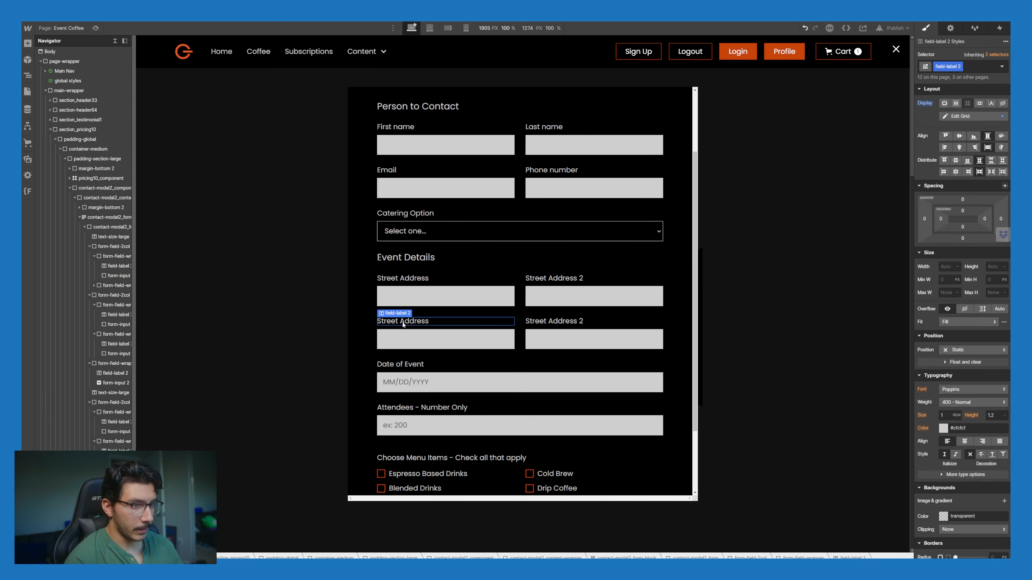
{"action": "double_click", "coordinate": [414, 321]}
{"action": "key", "text": "BackSpace"}
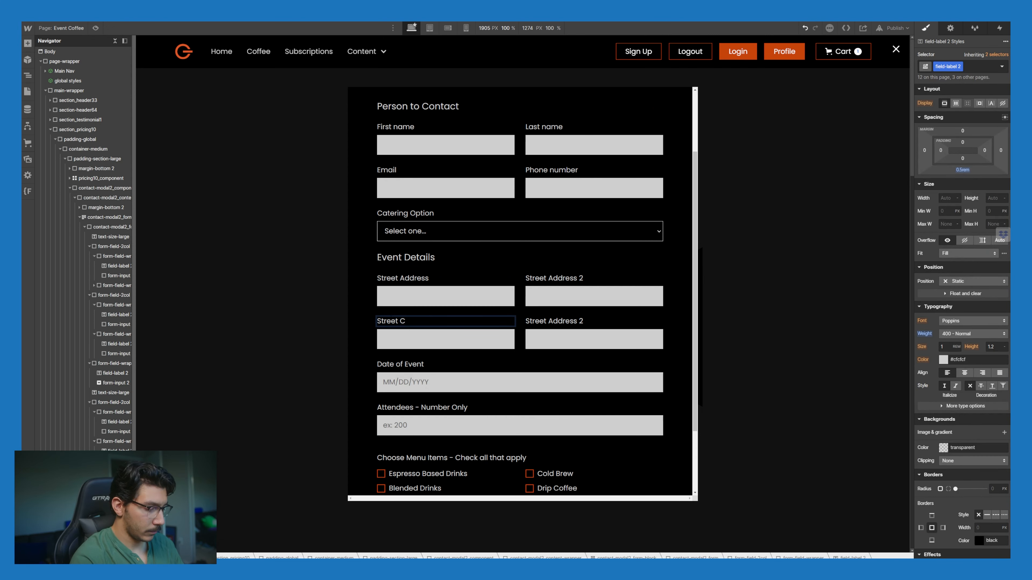
{"action": "key", "text": "ctrl+a"}
{"action": "type", "text": "City"}
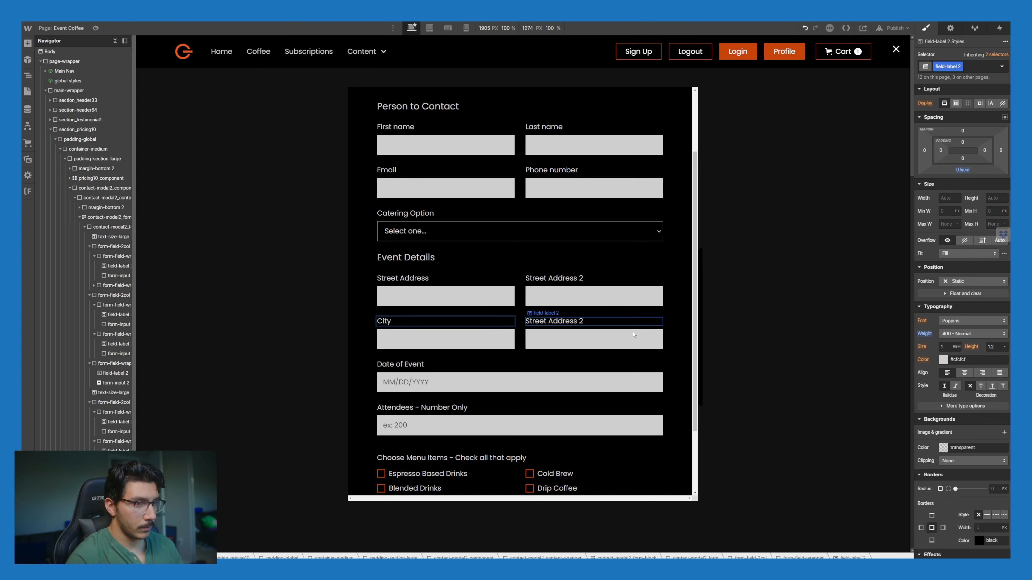
{"action": "left_click", "coordinate": [545, 322]}
{"action": "double_click", "coordinate": [545, 321]}
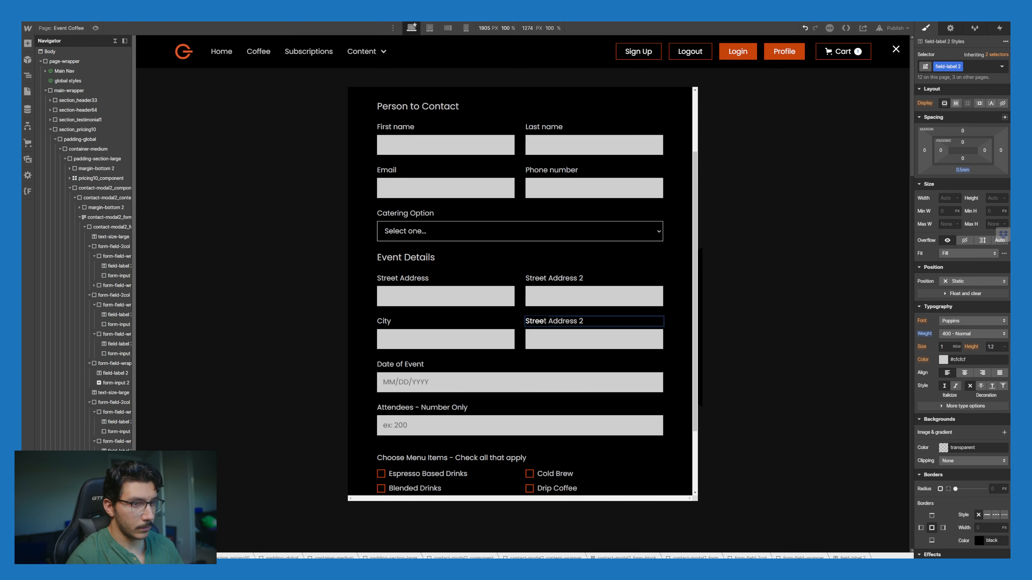
{"action": "key", "text": "ctrl+a"}
{"action": "type", "text": "Sta"}
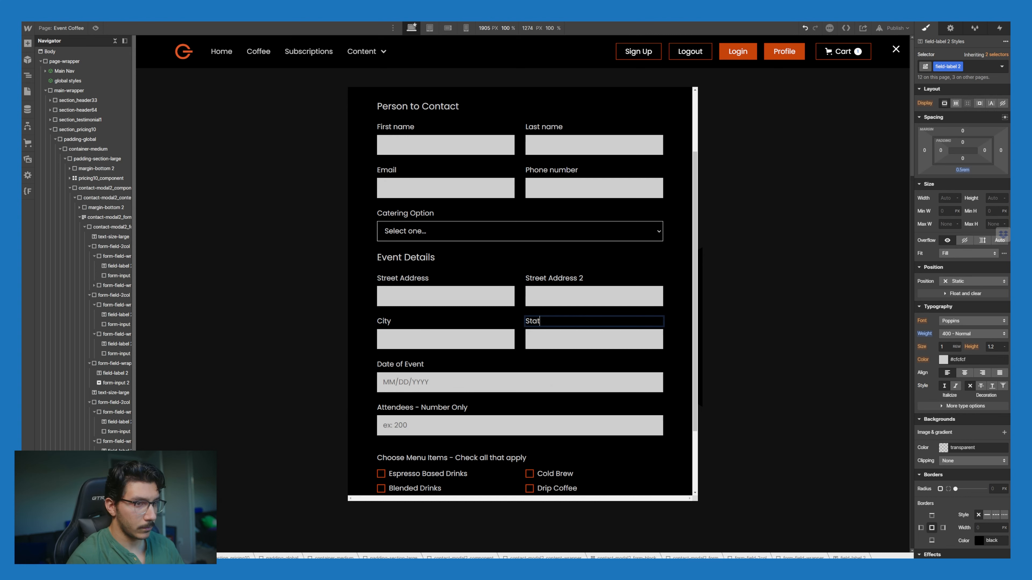
{"action": "type", "text": "te"}
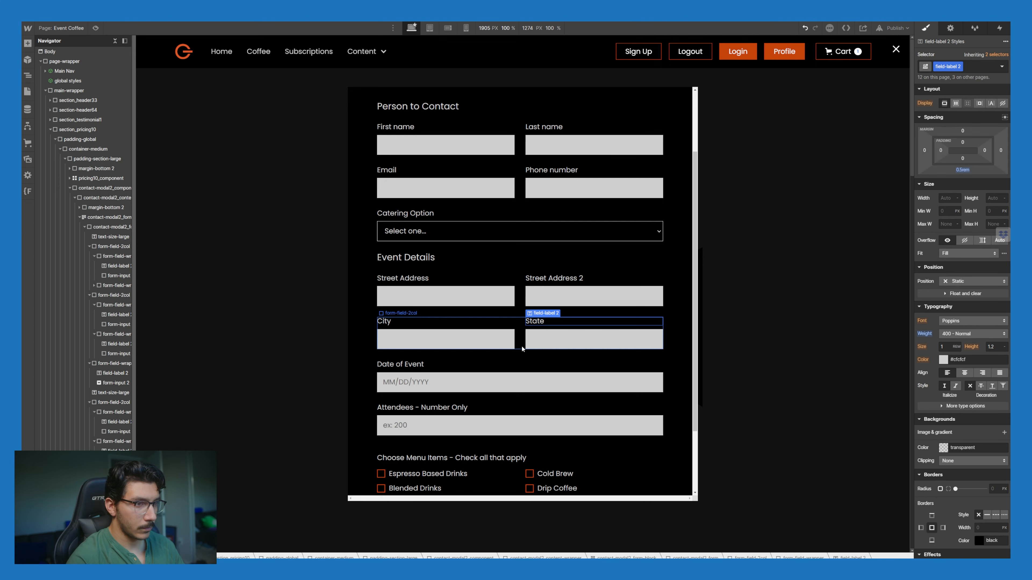
Step: Duplicate the City and State row and delete the copy's State field
{"action": "left_click", "coordinate": [522, 345]}
{"action": "key", "text": "ctrl+d"}
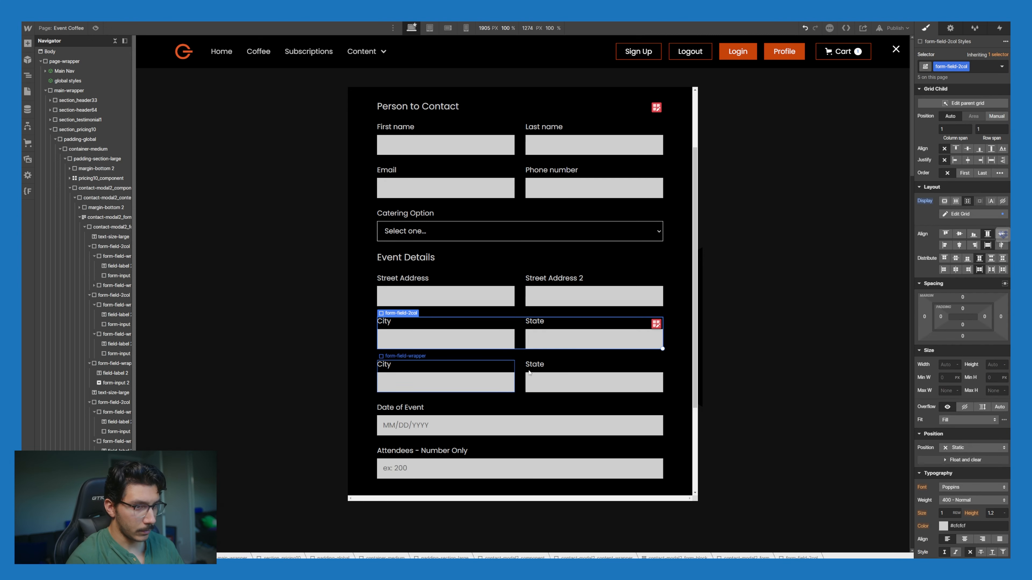
{"action": "left_click", "coordinate": [537, 374]}
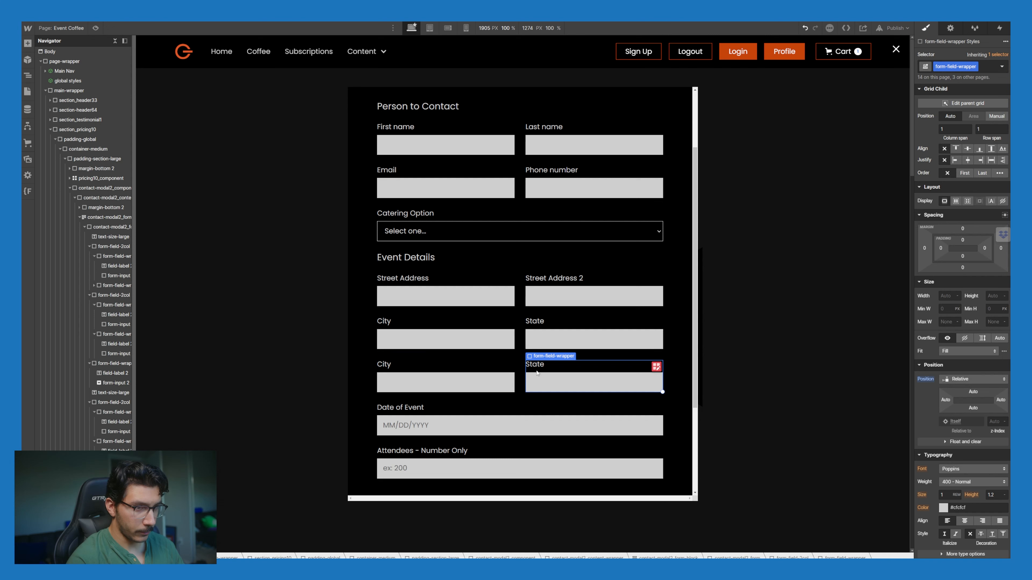
{"action": "key", "text": "Delete"}
{"action": "double_click", "coordinate": [507, 364]}
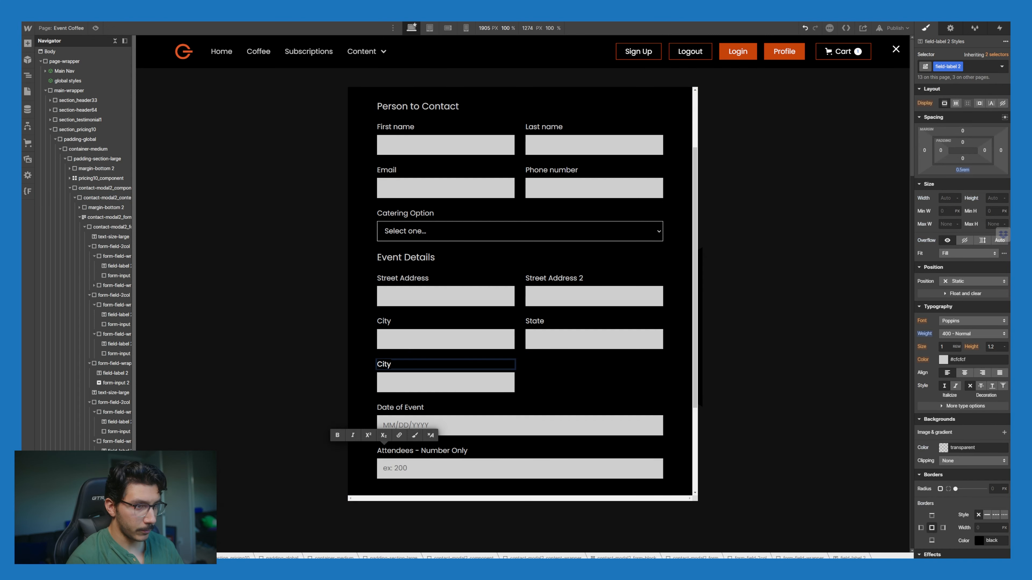
Step: Label the new field Zip and give the Street Address input the name Street Address
{"action": "type", "text": "Z"}
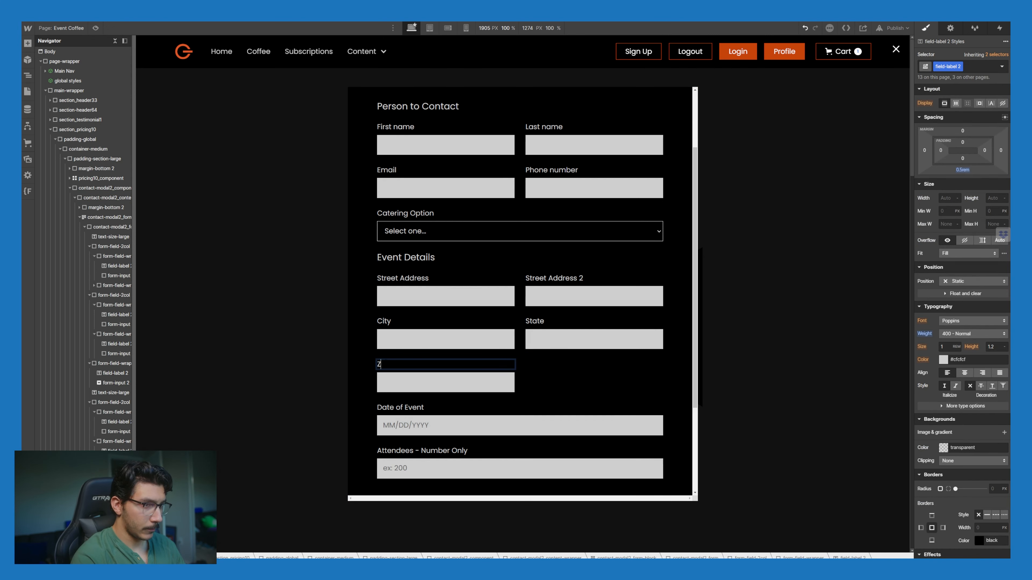
{"action": "type", "text": "ip"}
{"action": "left_click", "coordinate": [478, 384]}
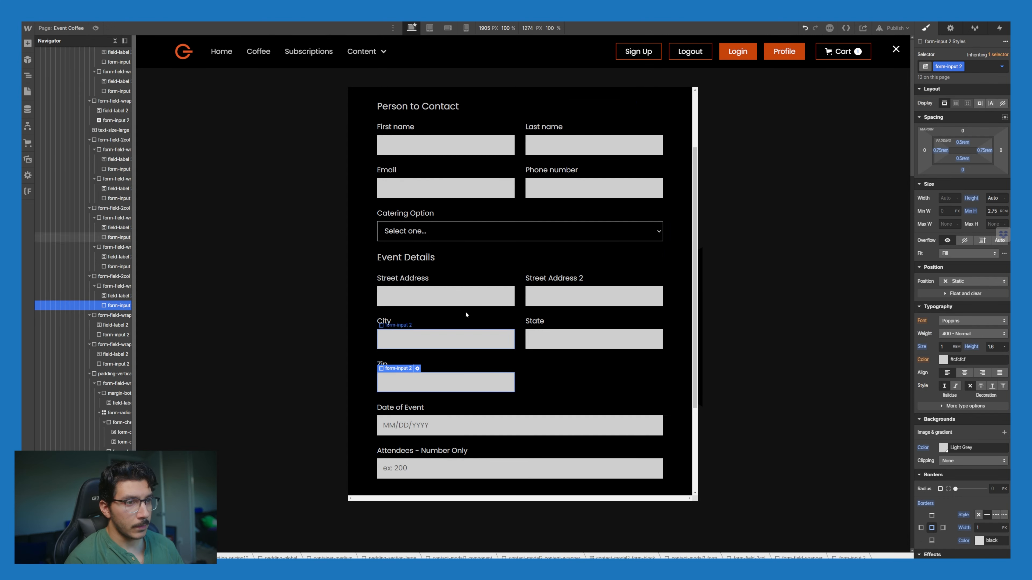
{"action": "left_click", "coordinate": [434, 295]}
{"action": "left_click", "coordinate": [418, 282]}
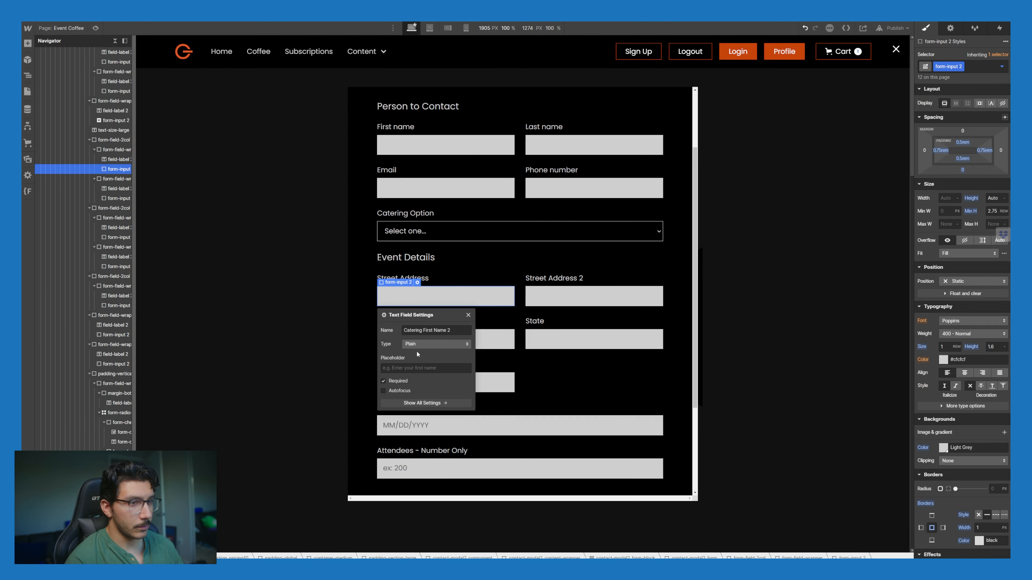
{"action": "triple_click", "coordinate": [435, 330]}
{"action": "type", "text": "Street Add"}
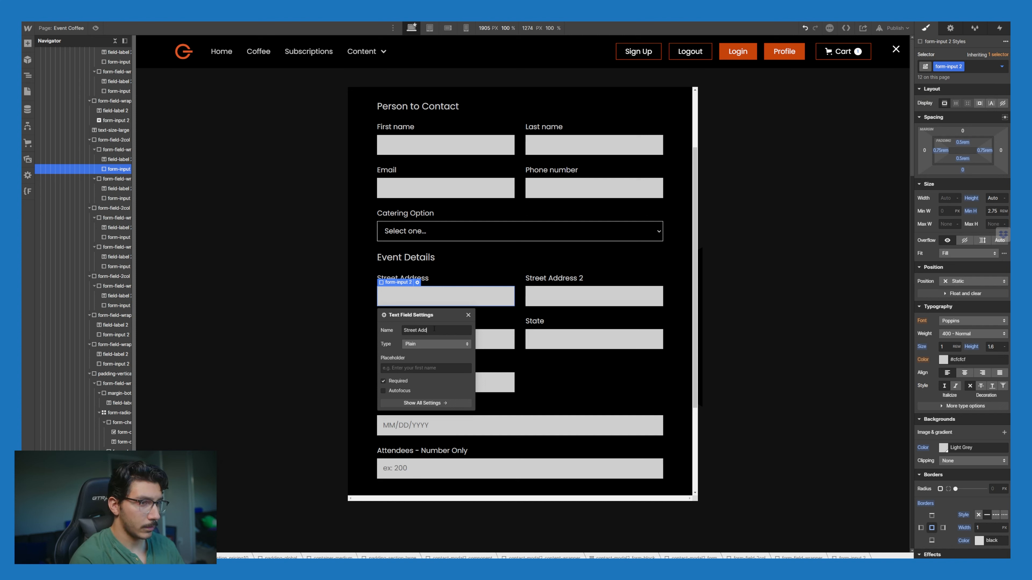
{"action": "type", "text": "ress"}
{"action": "left_click_drag", "start_coordinate": [436, 330], "coordinate": [404, 330]}
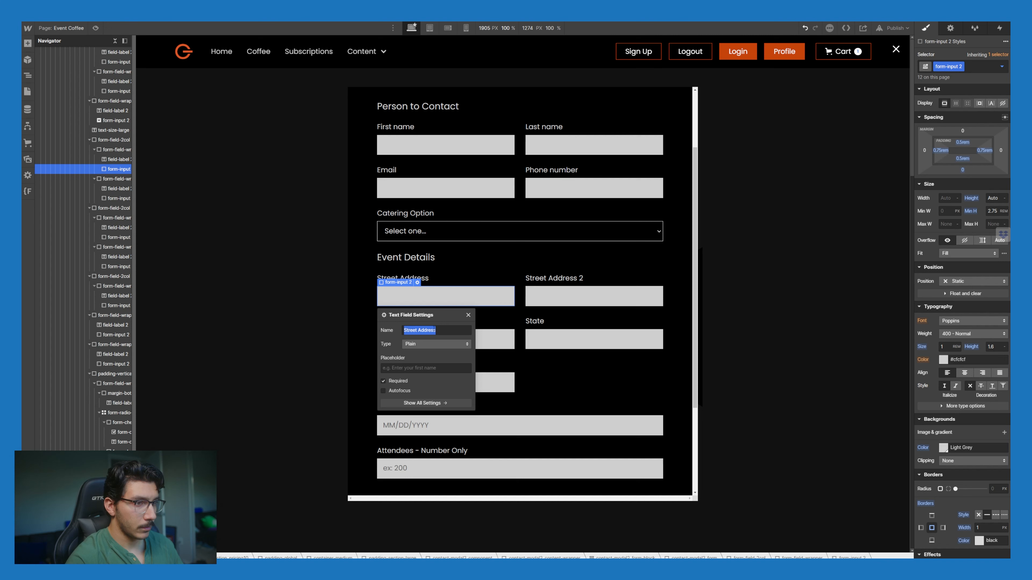
{"action": "left_click", "coordinate": [558, 280]}
{"action": "left_click", "coordinate": [561, 304]}
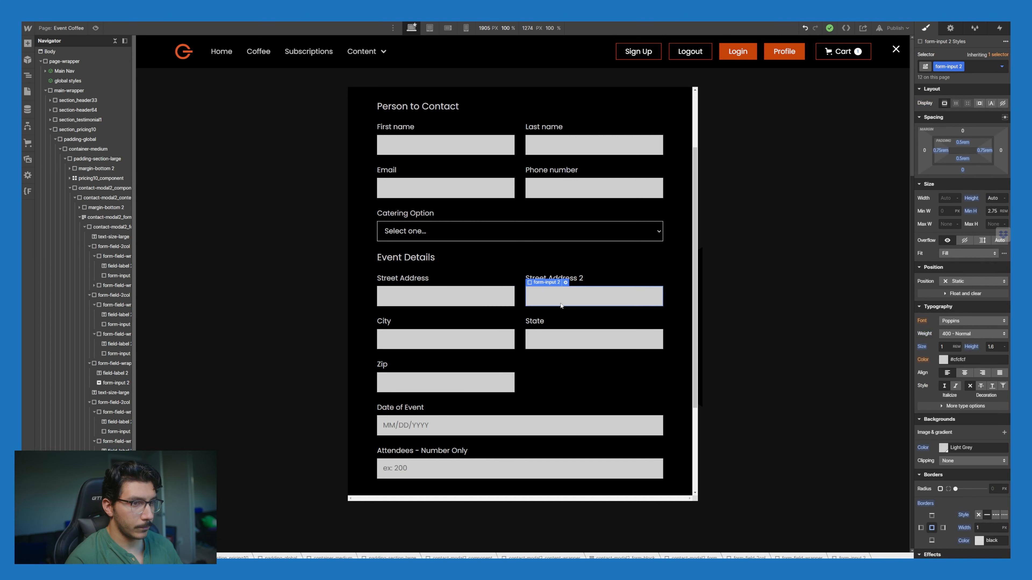
{"action": "left_click", "coordinate": [566, 282]}
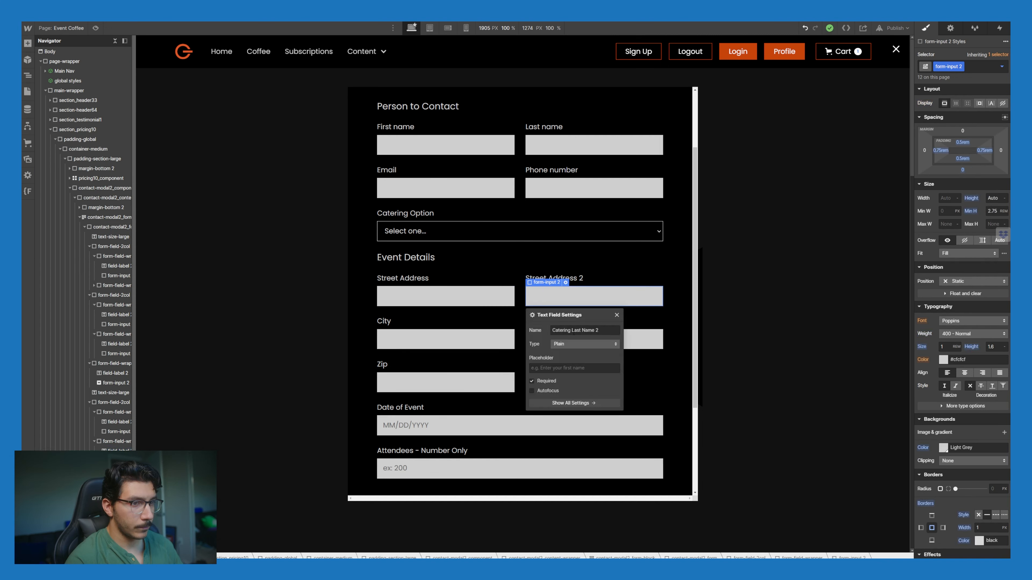
Step: Name the City and State inputs City and State, leaving State without a placeholder
{"action": "left_click", "coordinate": [427, 339]}
{"action": "left_click", "coordinate": [417, 326]}
{"action": "triple_click", "coordinate": [425, 369]}
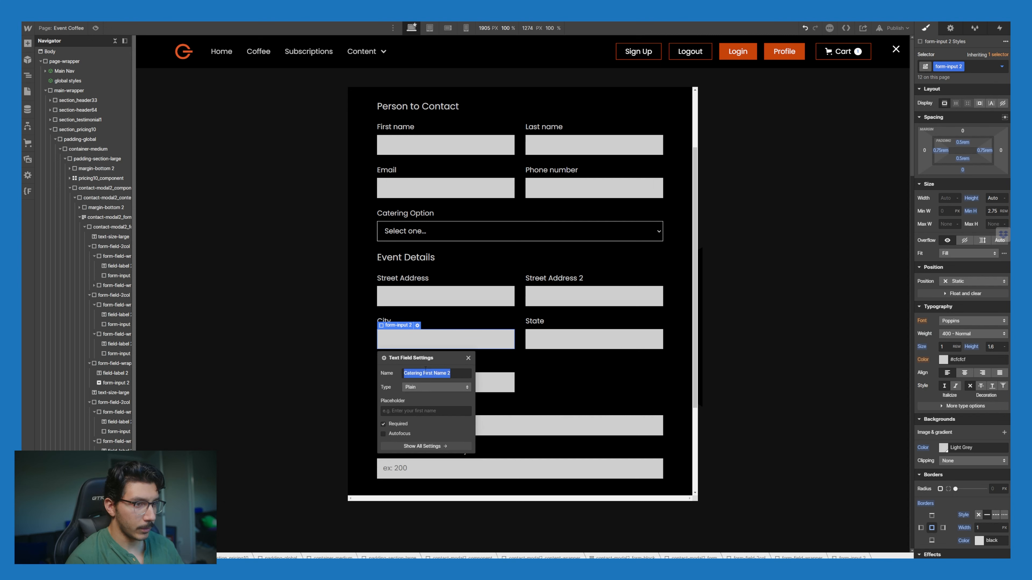
{"action": "type", "text": "City"}
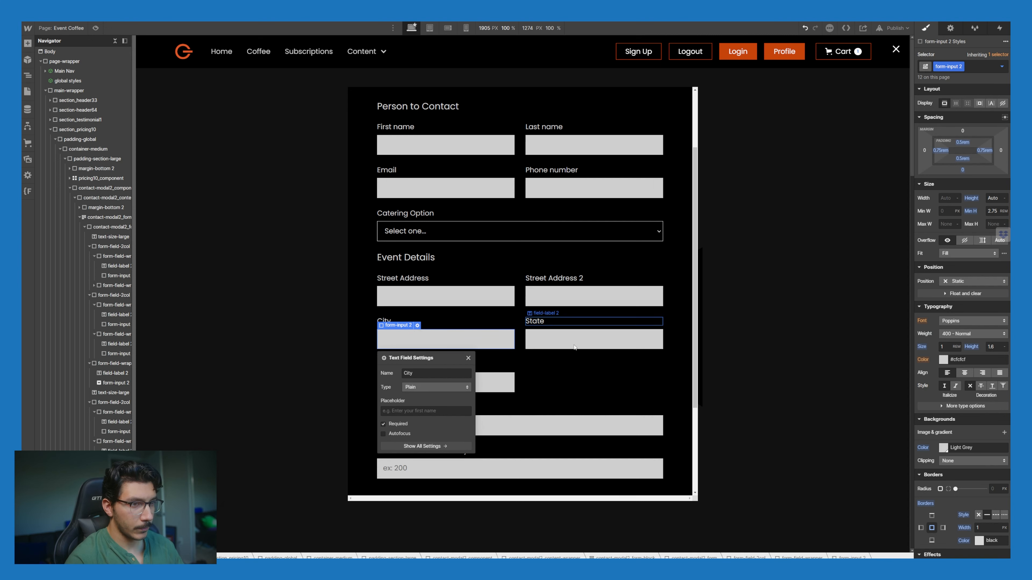
{"action": "left_click", "coordinate": [554, 327]}
{"action": "left_click", "coordinate": [566, 326]}
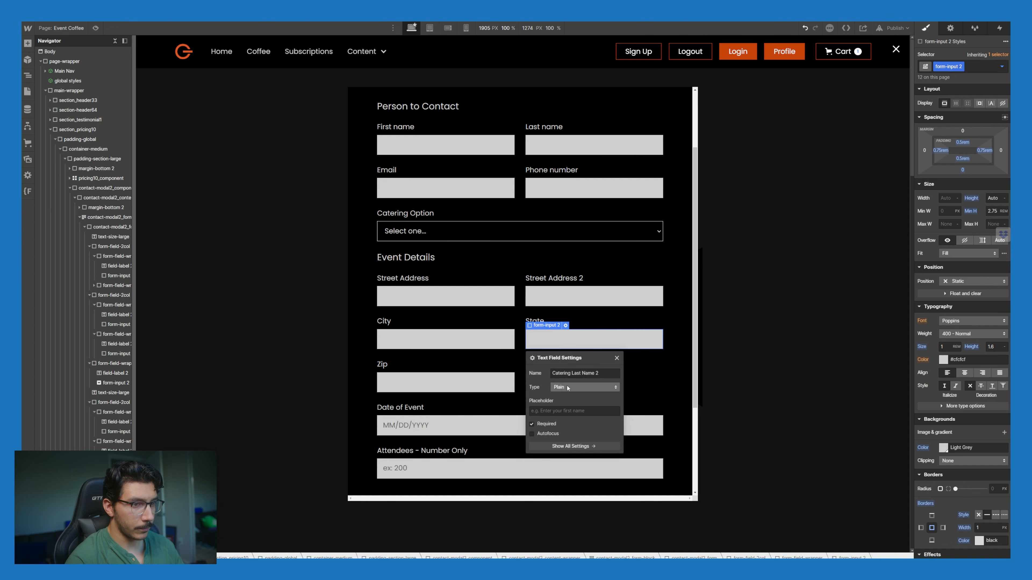
{"action": "left_click", "coordinate": [568, 410]}
{"action": "type", "text": "State"}
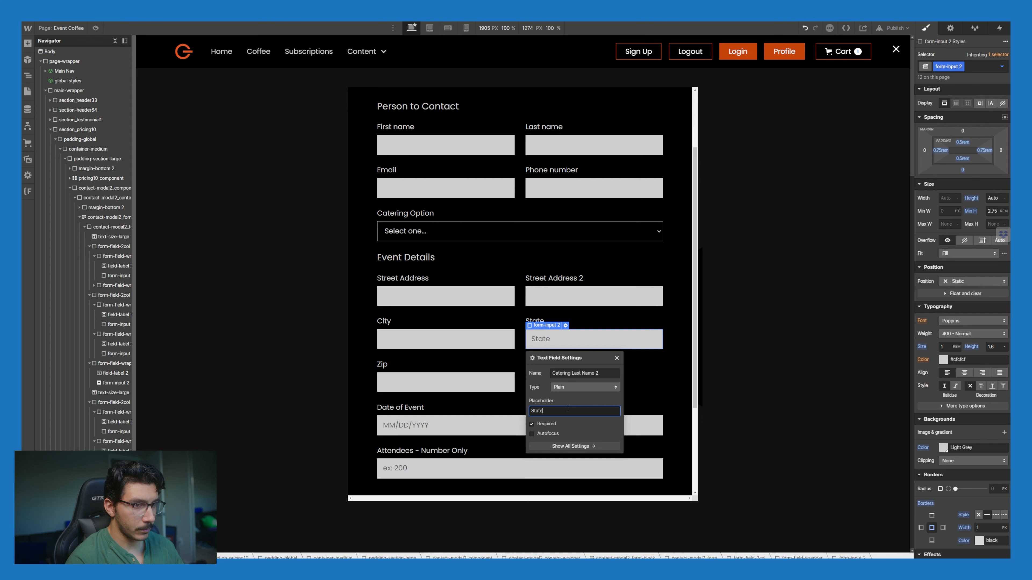
{"action": "key", "text": "ctrl+a"}
{"action": "key", "text": "BackSpace"}
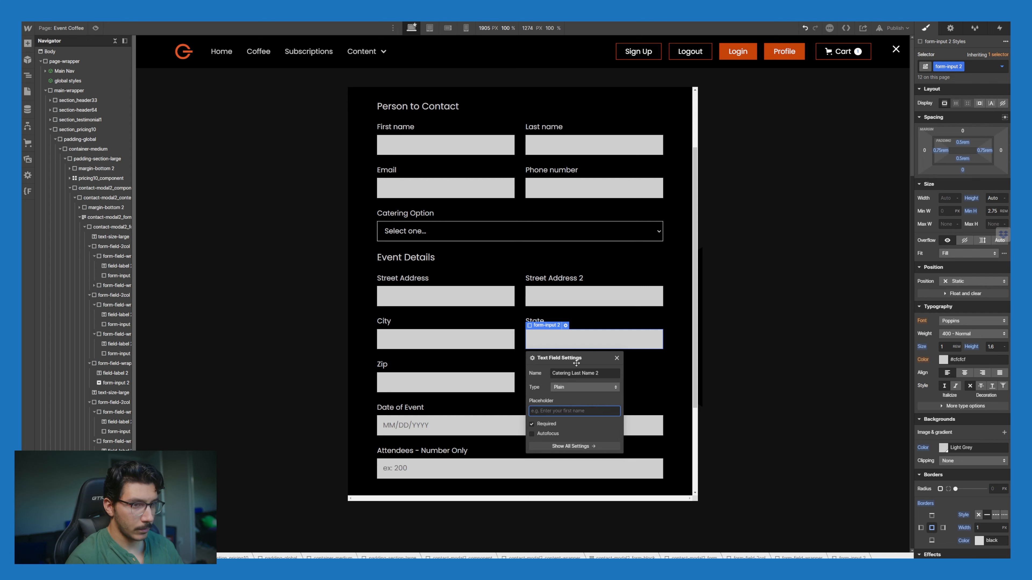
{"action": "triple_click", "coordinate": [577, 373]}
{"action": "type", "text": "State"}
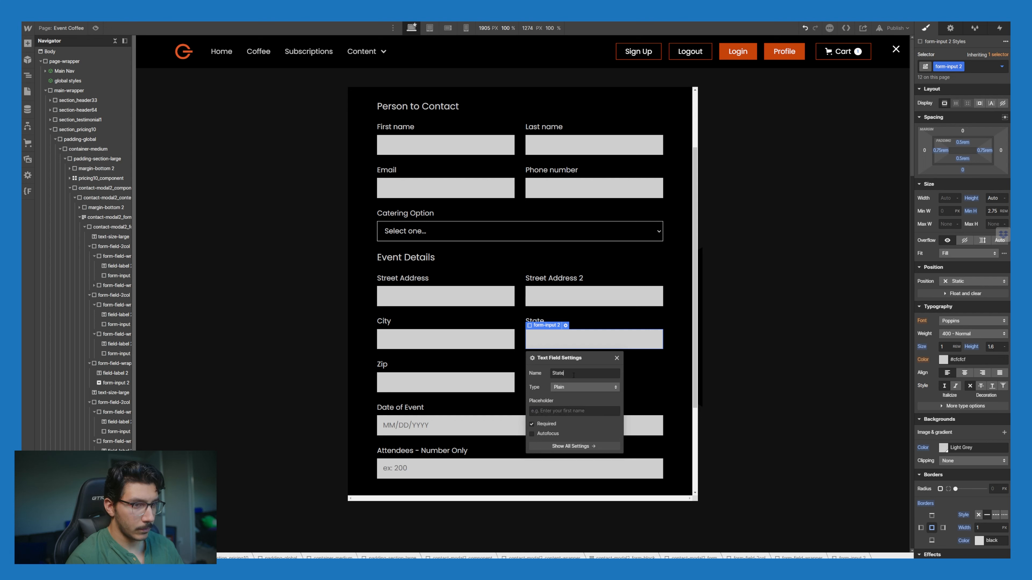
Step: Name the Zip input Zip and set its input type to Number
{"action": "left_click", "coordinate": [429, 379]}
{"action": "left_click", "coordinate": [417, 369]}
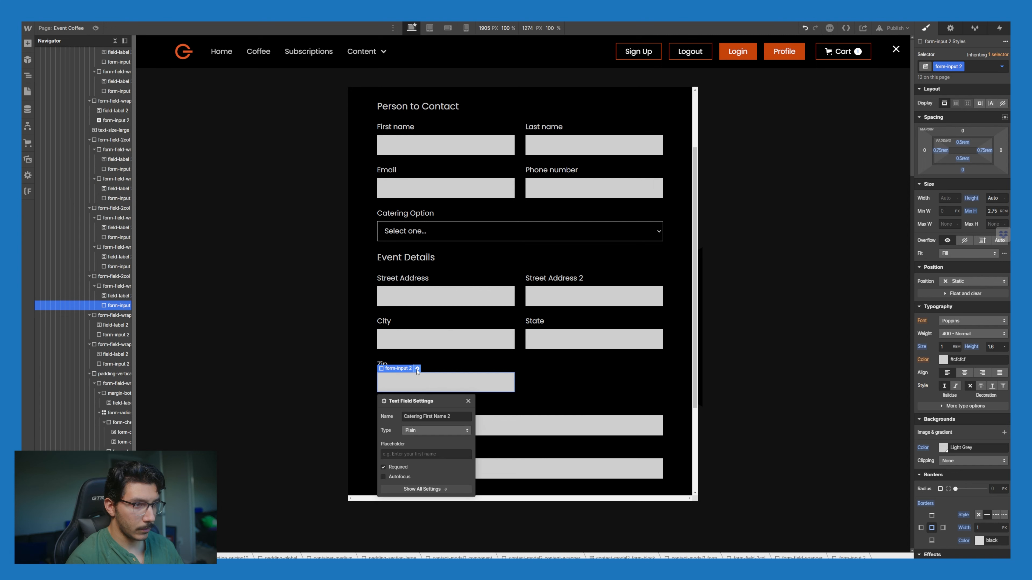
{"action": "triple_click", "coordinate": [433, 416]}
{"action": "type", "text": "Z"}
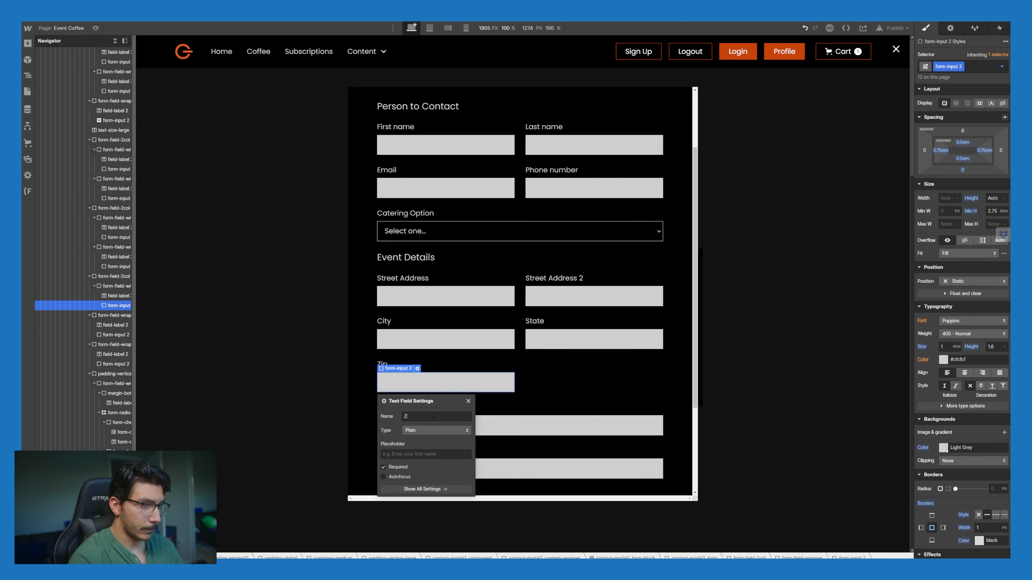
{"action": "type", "text": "ip"}
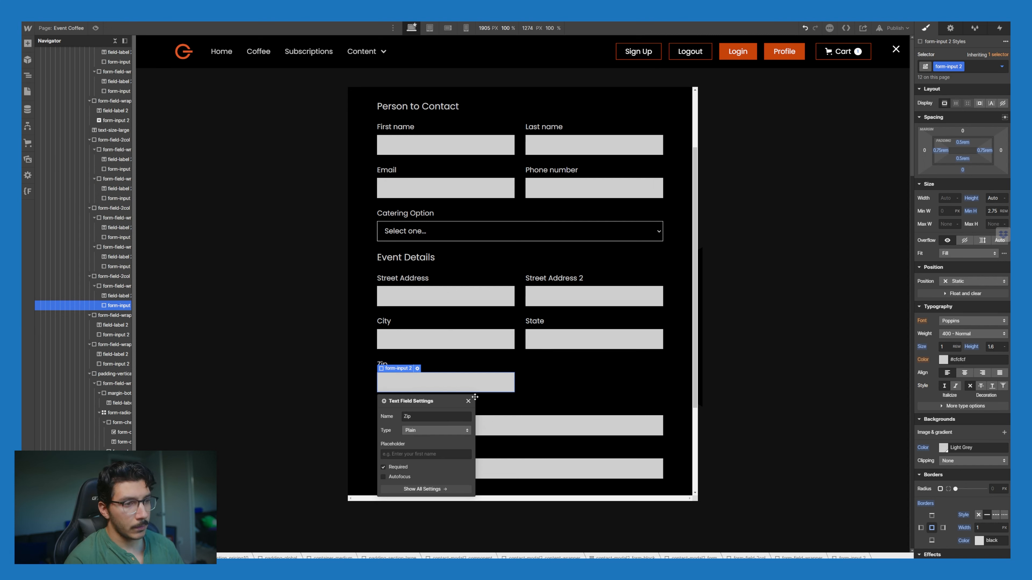
{"action": "left_click", "coordinate": [468, 402]}
{"action": "left_click", "coordinate": [467, 400]}
{"action": "left_click", "coordinate": [439, 383]}
{"action": "left_click", "coordinate": [418, 368]}
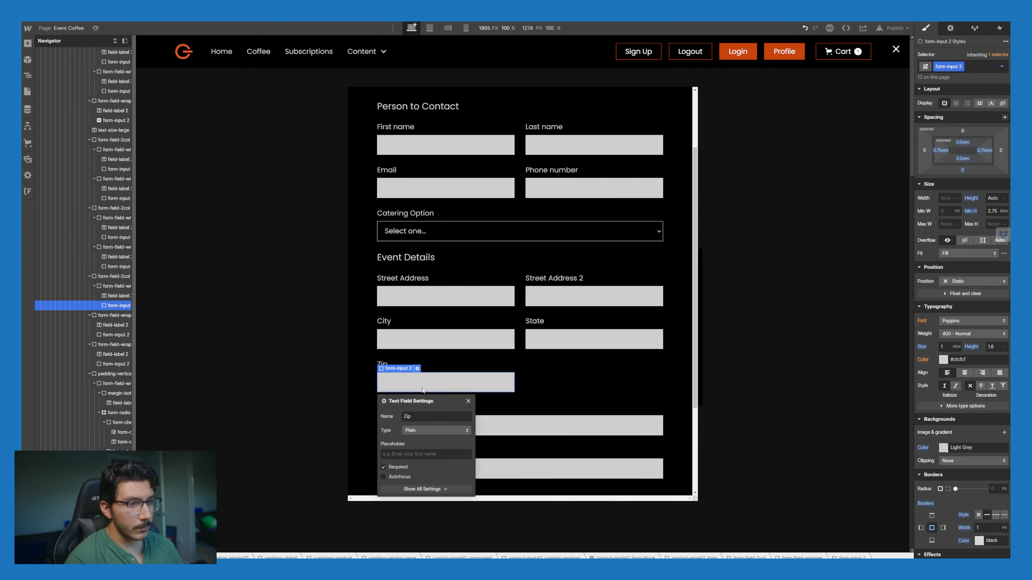
{"action": "left_click", "coordinate": [423, 431]}
{"action": "left_click", "coordinate": [421, 464]}
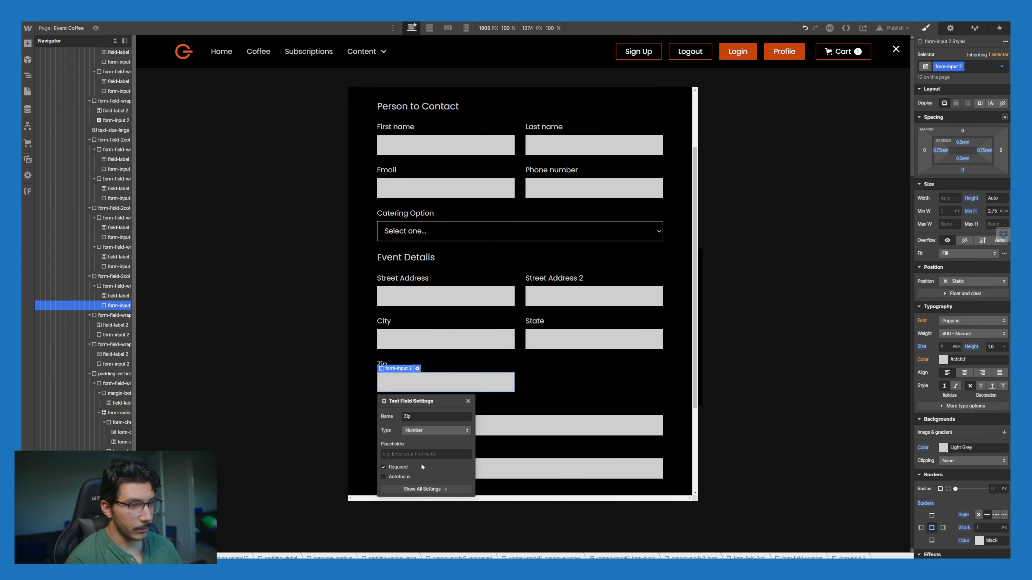
{"action": "left_click", "coordinate": [505, 376]}
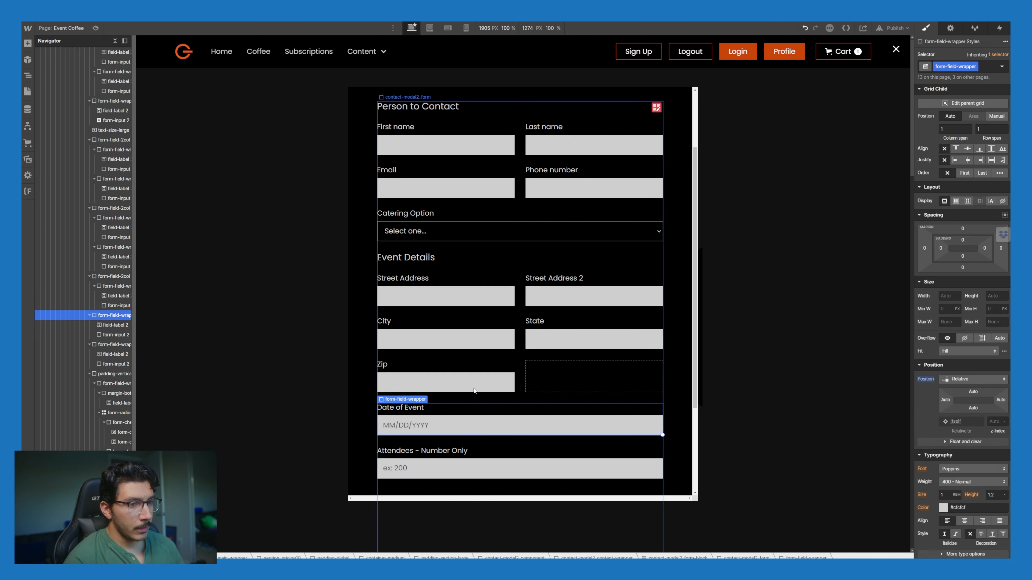
{"action": "scroll", "coordinate": [539, 409], "scroll_direction": "down", "scroll_amount": 1}
{"action": "scroll", "coordinate": [501, 400], "scroll_direction": "up", "scroll_amount": 3}
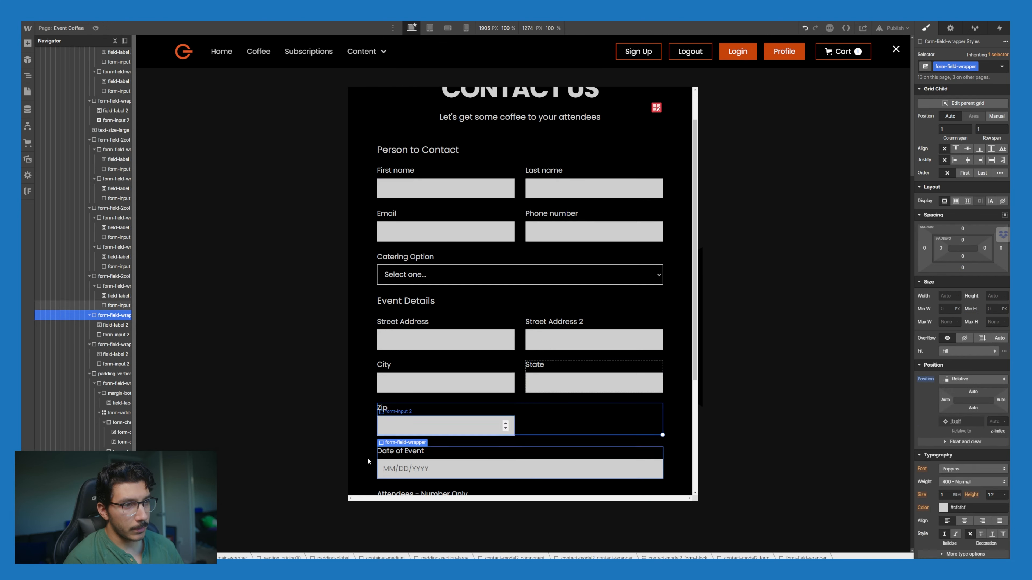
{"action": "scroll", "coordinate": [494, 409], "scroll_direction": "down", "scroll_amount": 5}
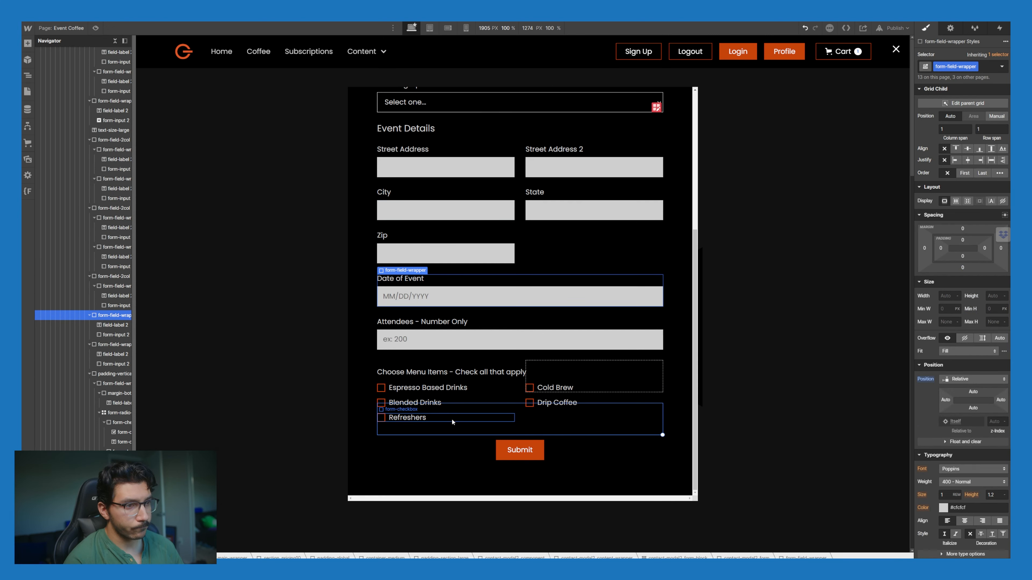
{"action": "left_click", "coordinate": [481, 330]}
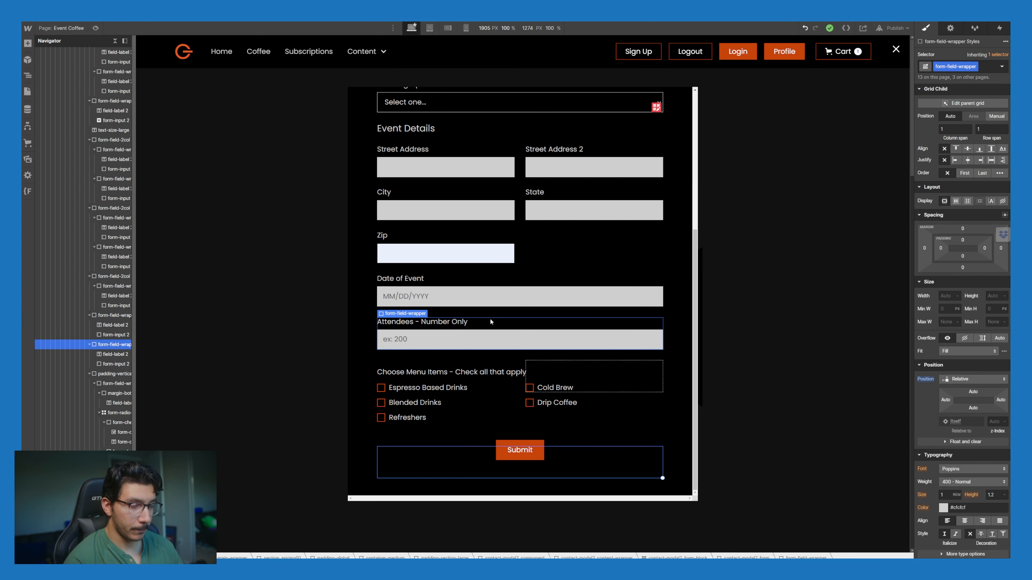
{"action": "scroll", "coordinate": [485, 305], "scroll_direction": "up", "scroll_amount": 3}
{"action": "scroll", "coordinate": [480, 288], "scroll_direction": "down", "scroll_amount": 3}
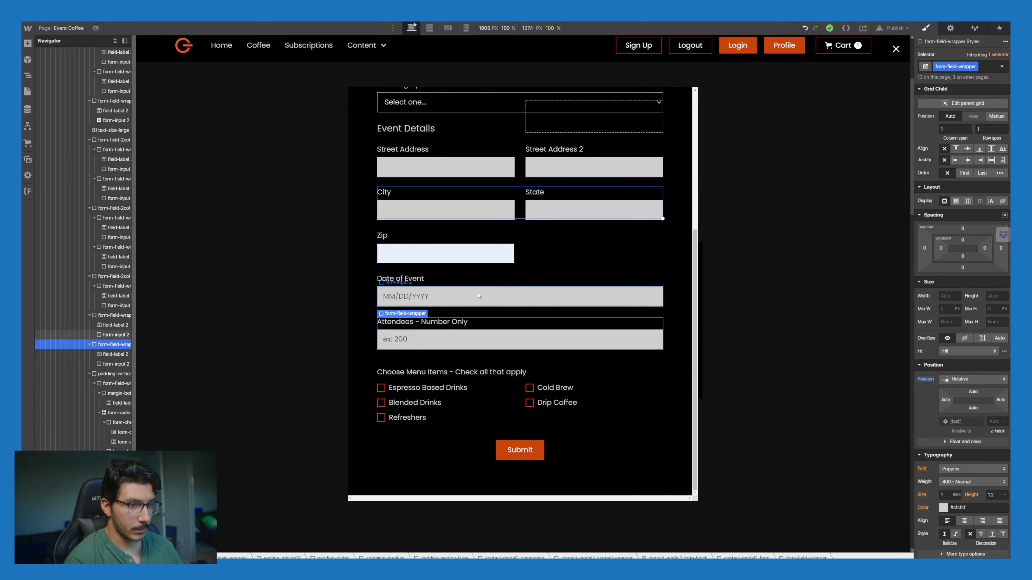
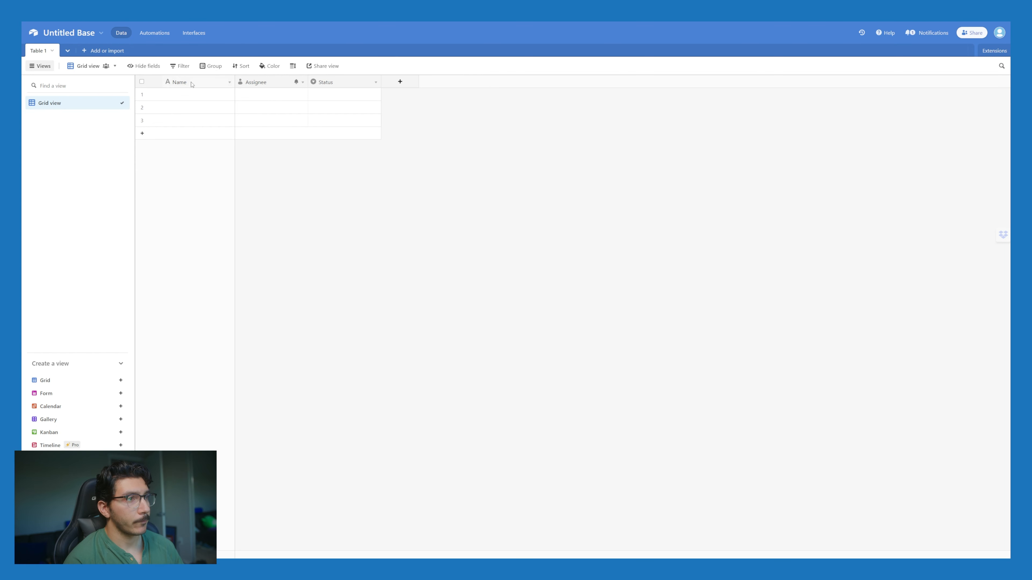
Step: Delete the Assignee field from the Airtable table
{"action": "double_click", "coordinate": [192, 84]}
{"action": "key", "text": "Escape"}
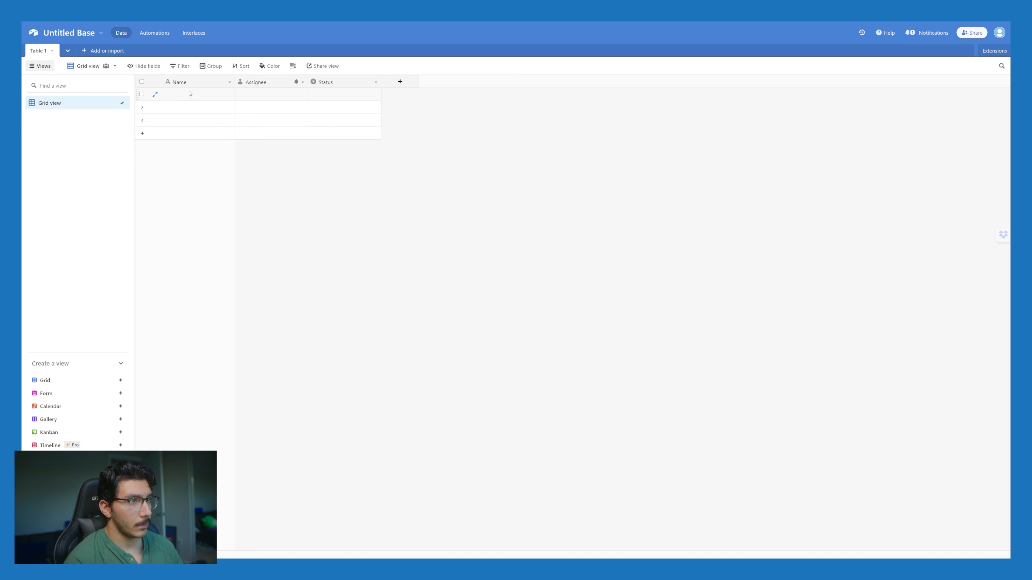
{"action": "double_click", "coordinate": [250, 83]}
{"action": "left_click", "coordinate": [575, 204]}
{"action": "left_click", "coordinate": [302, 83]}
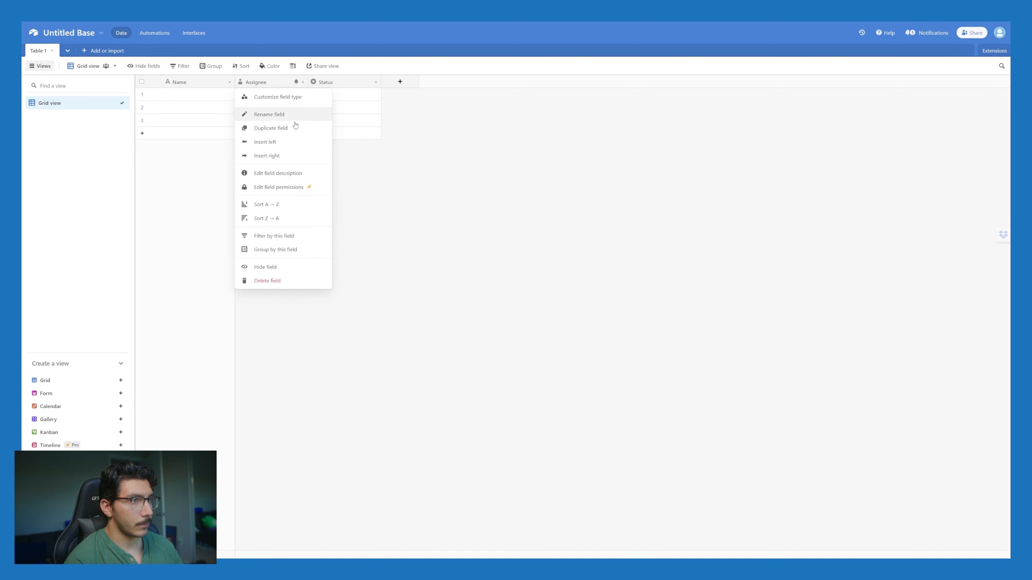
{"action": "left_click", "coordinate": [268, 281]}
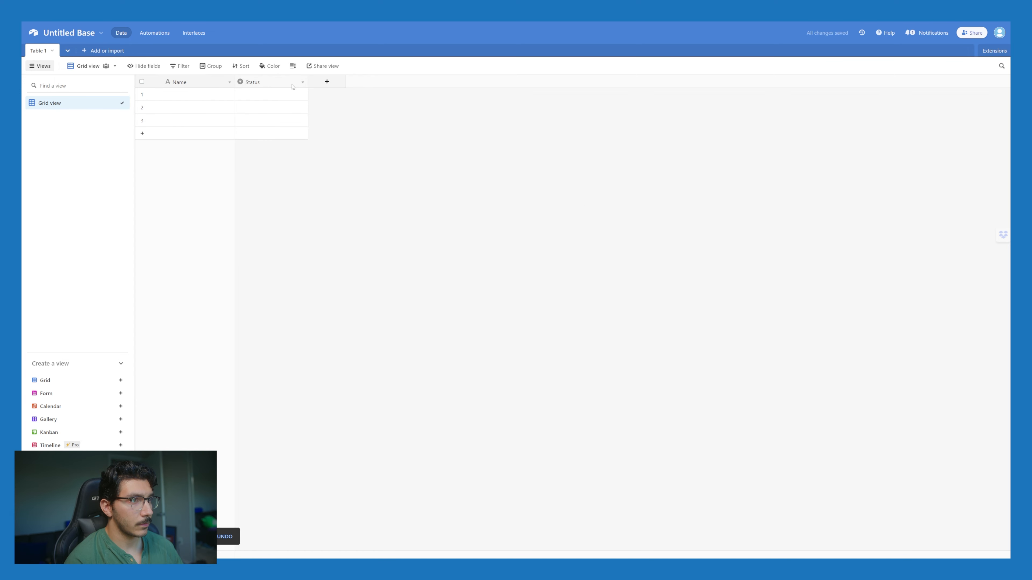
Step: Duplicate the Status field and name the copy Catering Option
{"action": "left_click", "coordinate": [295, 86]}
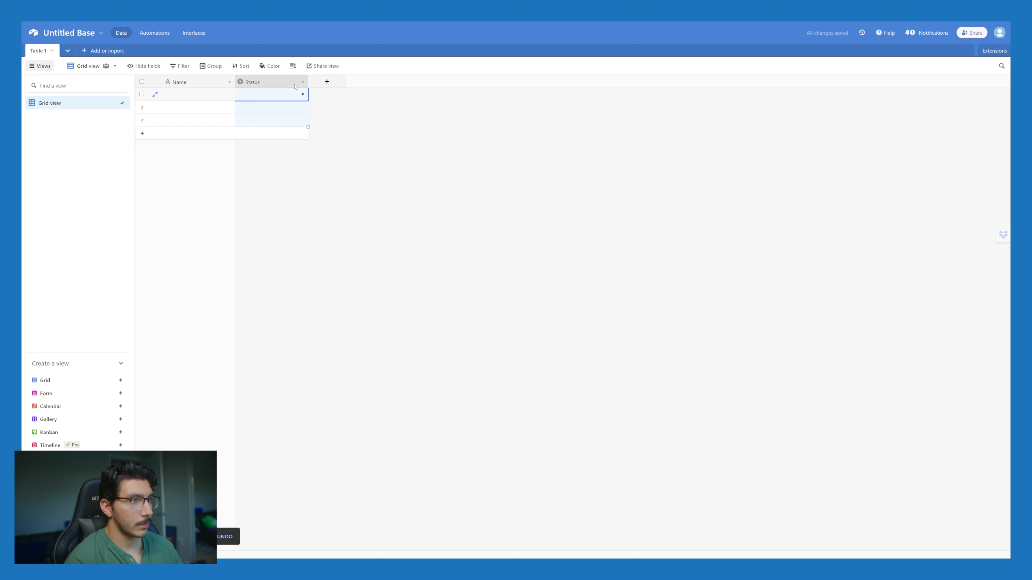
{"action": "left_click", "coordinate": [303, 84]}
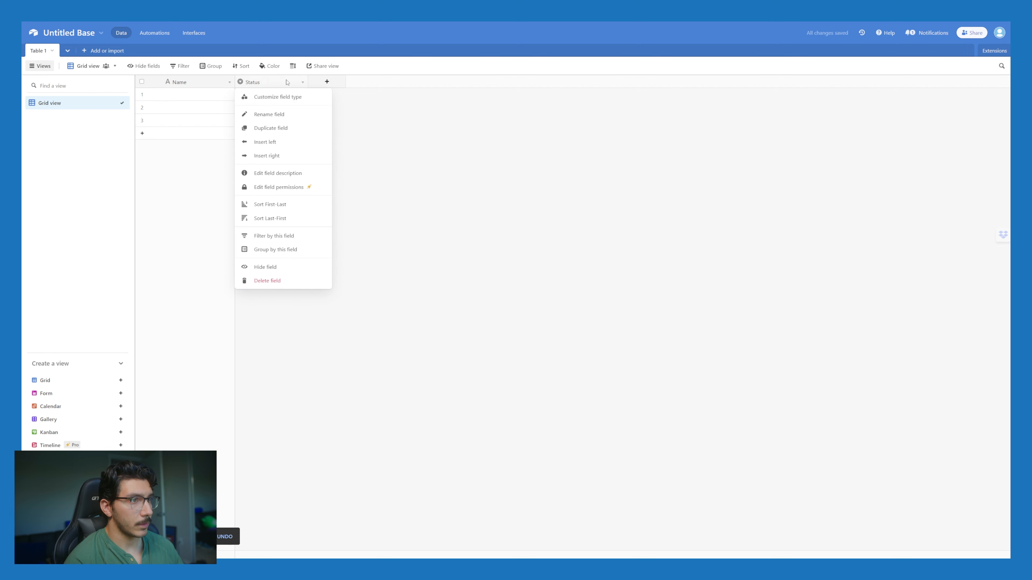
{"action": "left_click", "coordinate": [375, 123]}
{"action": "right_click", "coordinate": [288, 85]}
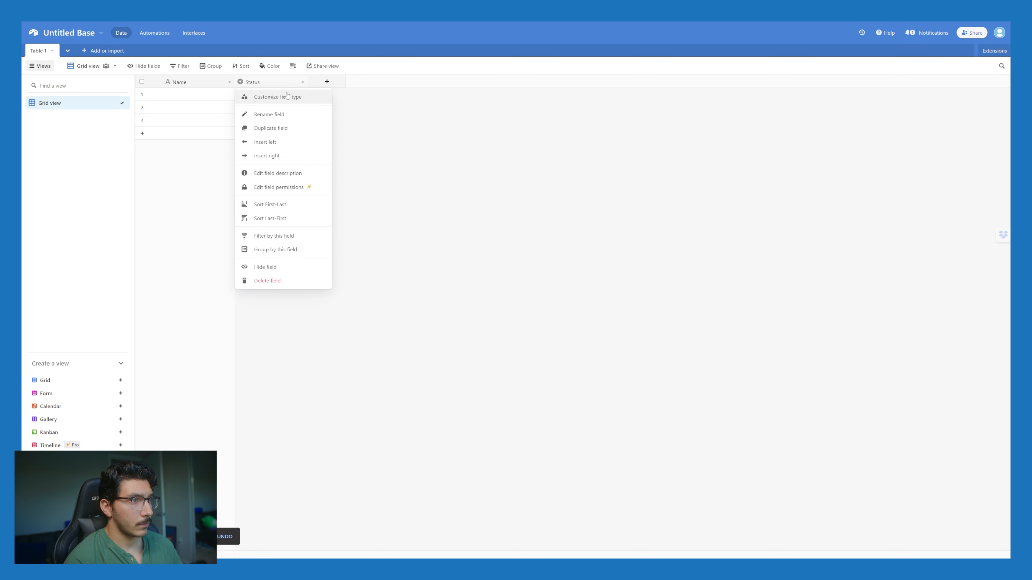
{"action": "left_click", "coordinate": [291, 128]}
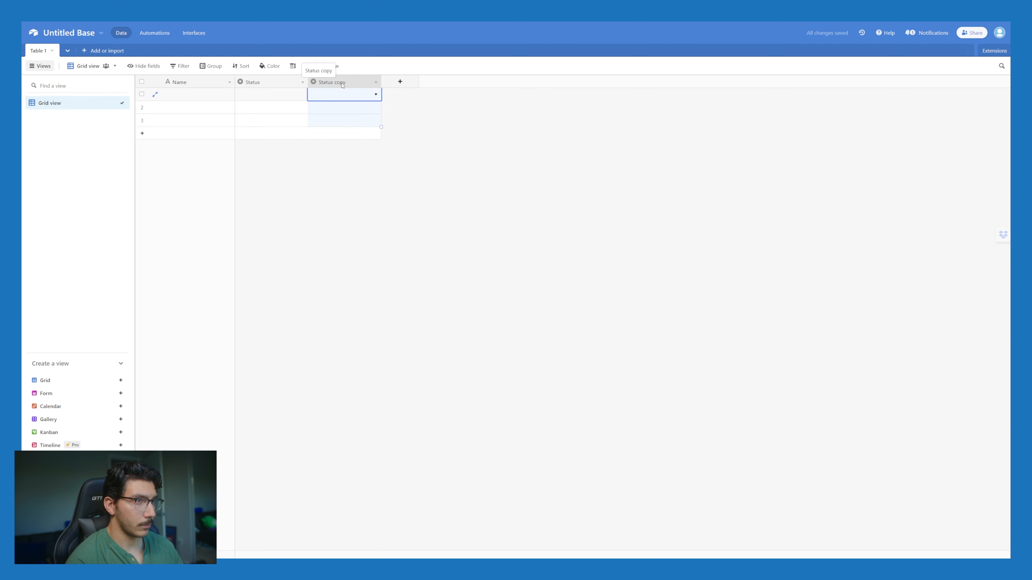
{"action": "type", "text": "Catering Option"}
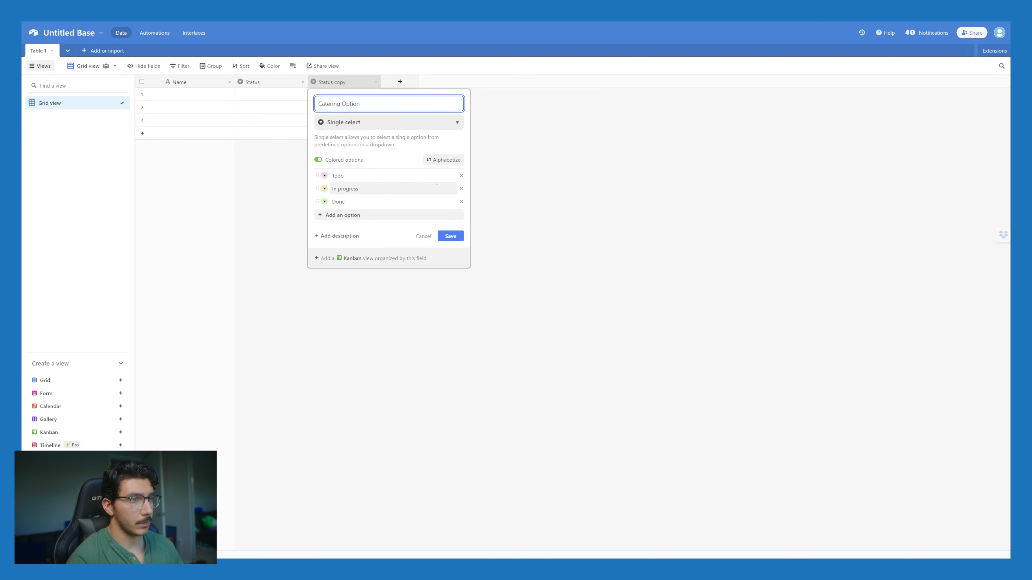
Step: Give Catering Option the options Full Service and Lending a Hand, drop Done, and save
{"action": "left_click", "coordinate": [390, 176]}
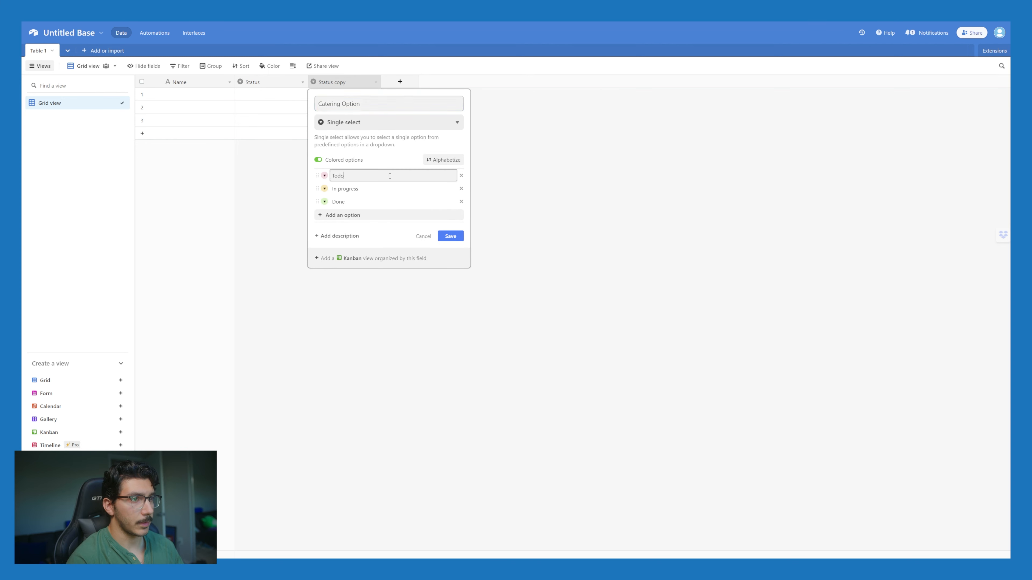
{"action": "type", "text": "Full "}
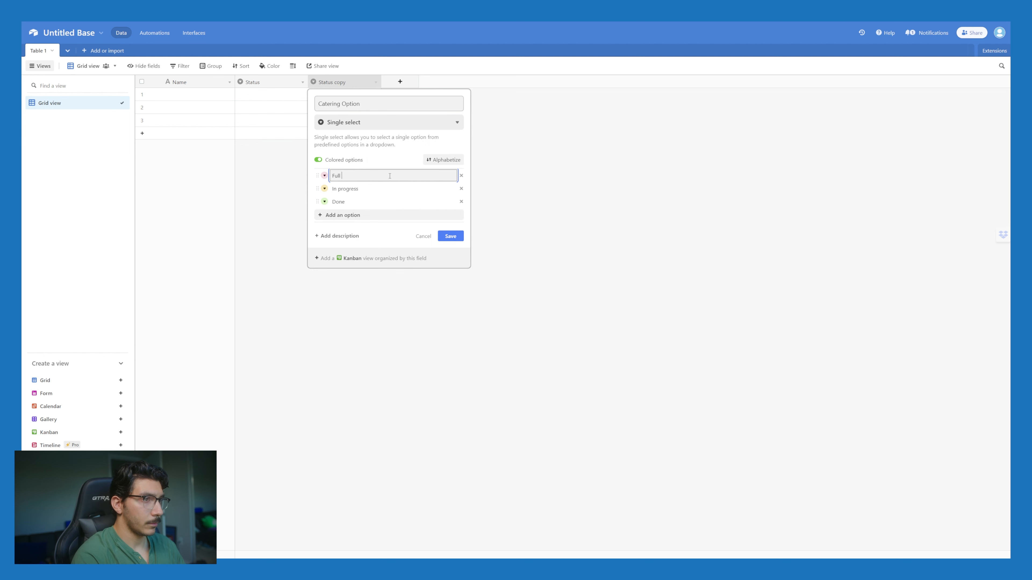
{"action": "type", "text": "Service"}
{"action": "left_click", "coordinate": [374, 190]}
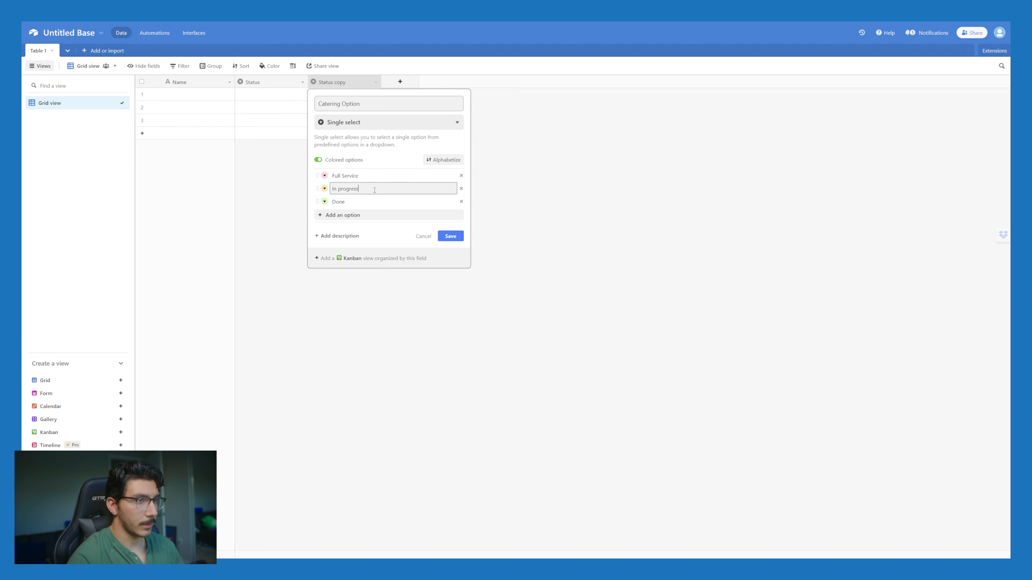
{"action": "type", "text": "Lending a"}
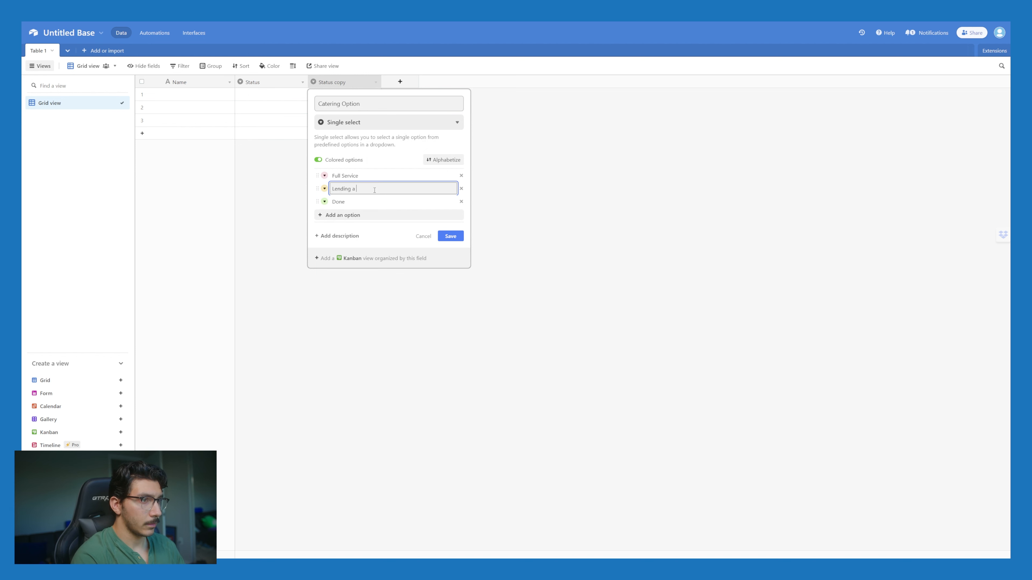
{"action": "type", "text": " Hand"}
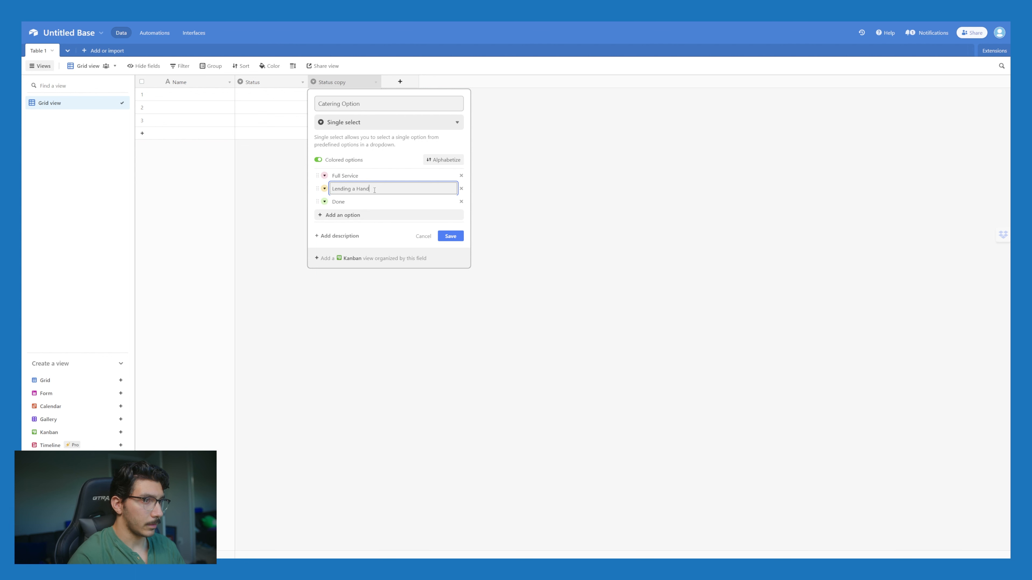
{"action": "key", "text": "Return"}
{"action": "left_click", "coordinate": [461, 201]}
{"action": "left_click", "coordinate": [450, 223]}
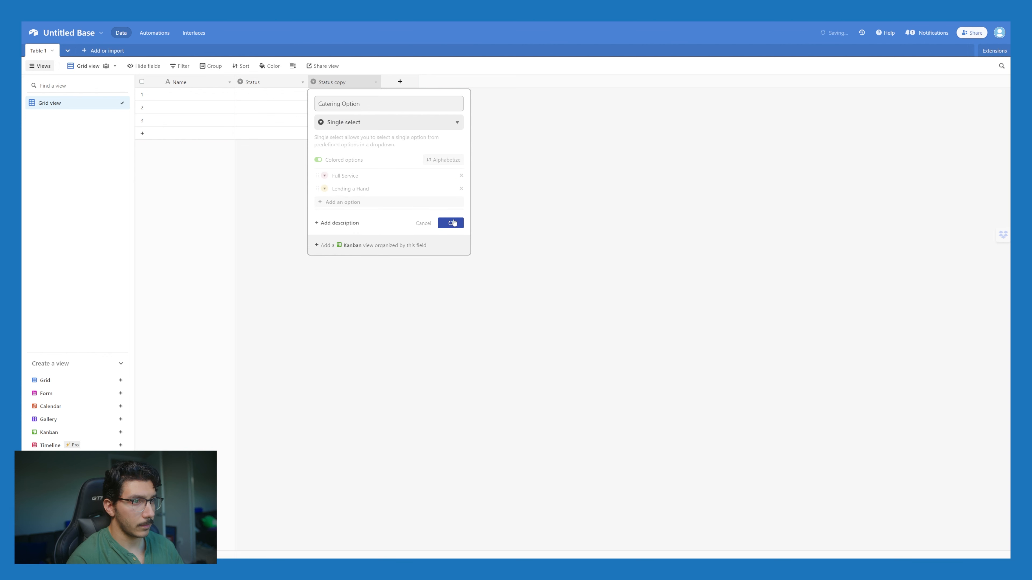
{"action": "left_click", "coordinate": [302, 82]}
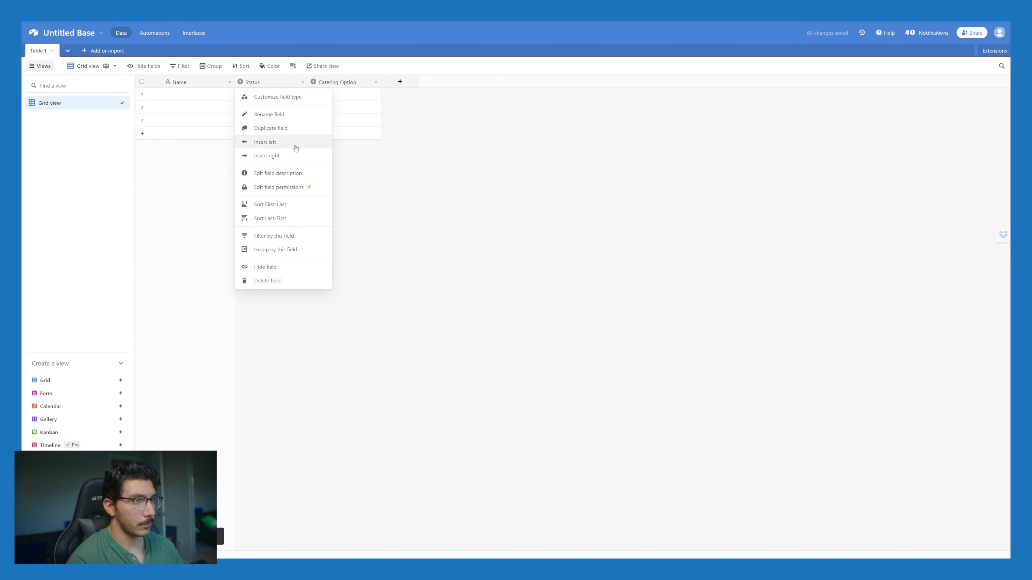
Step: Rename Status options Todo, In progress and Done to New Inquiry, Reached Out and Booked, then save
{"action": "double_click", "coordinate": [266, 84]}
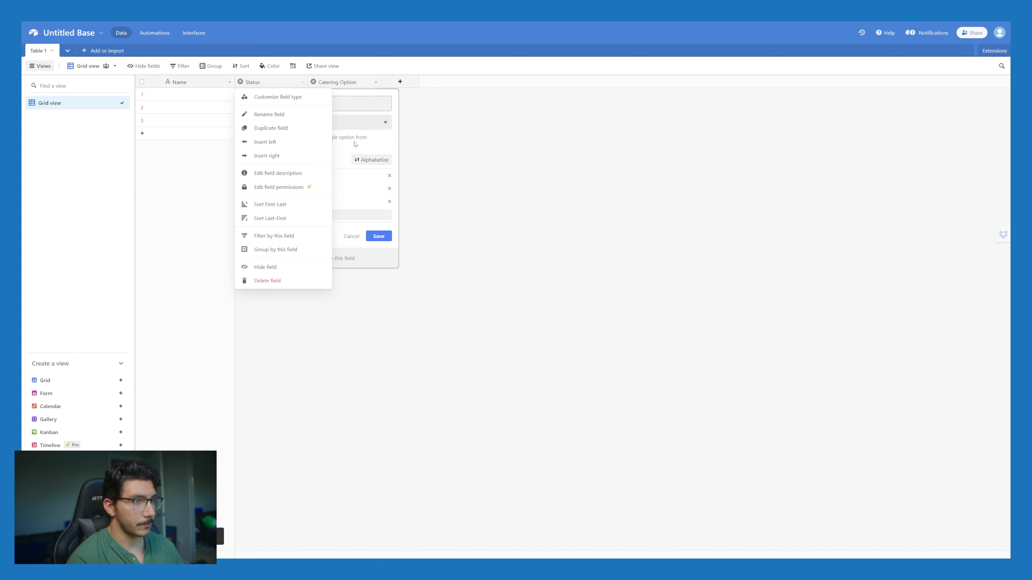
{"action": "double_click", "coordinate": [294, 178]}
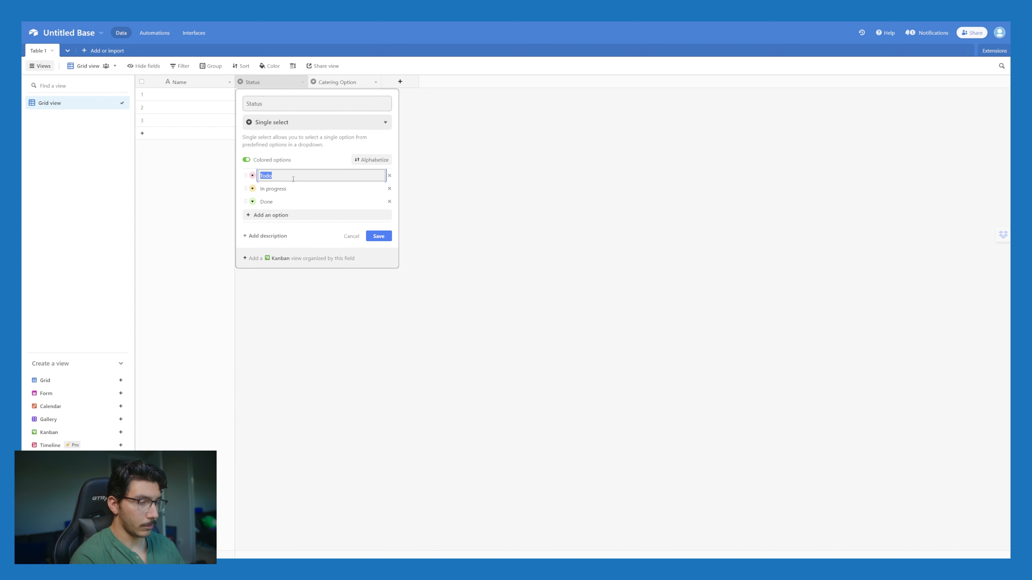
{"action": "type", "text": "New Inquiry"}
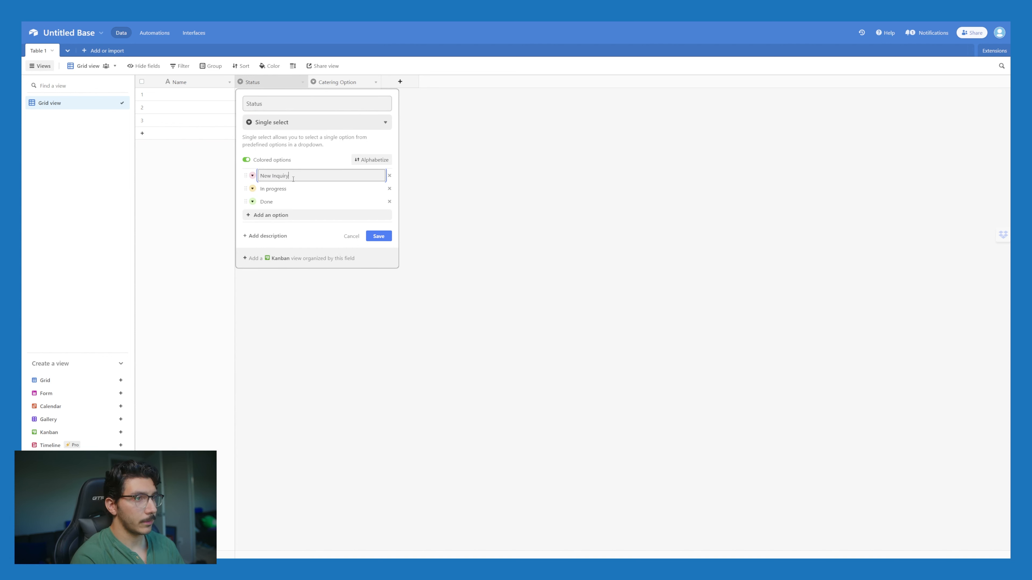
{"action": "double_click", "coordinate": [301, 186]}
{"action": "type", "text": "R"}
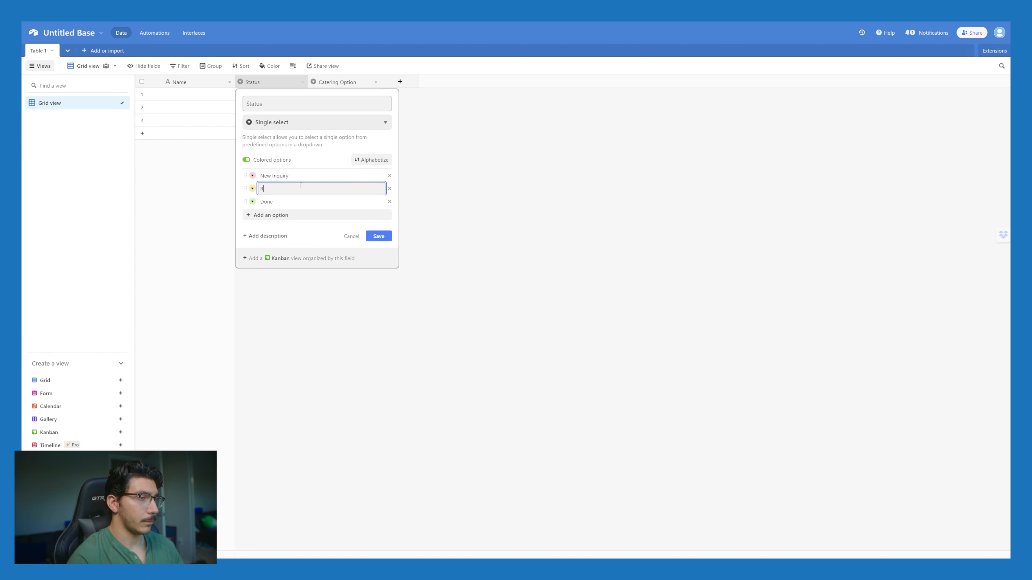
{"action": "type", "text": "eached Out"}
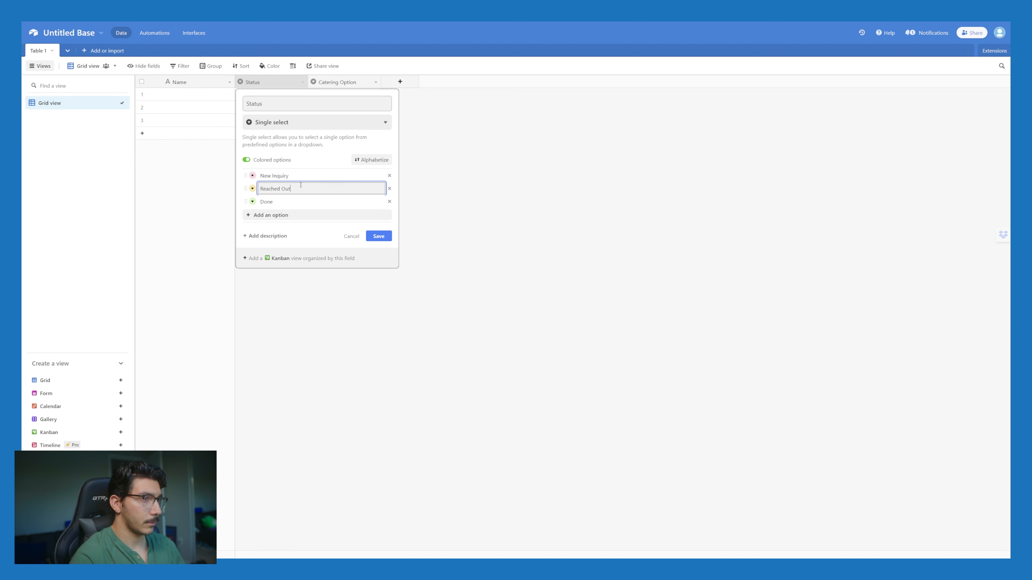
{"action": "double_click", "coordinate": [288, 200]}
{"action": "type", "text": "Booked"}
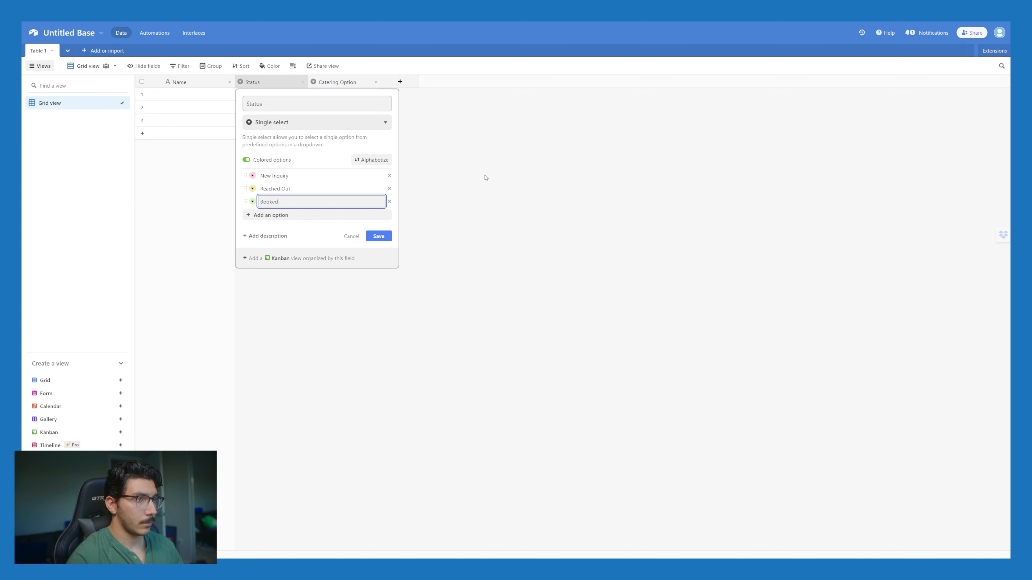
{"action": "left_click", "coordinate": [560, 159]}
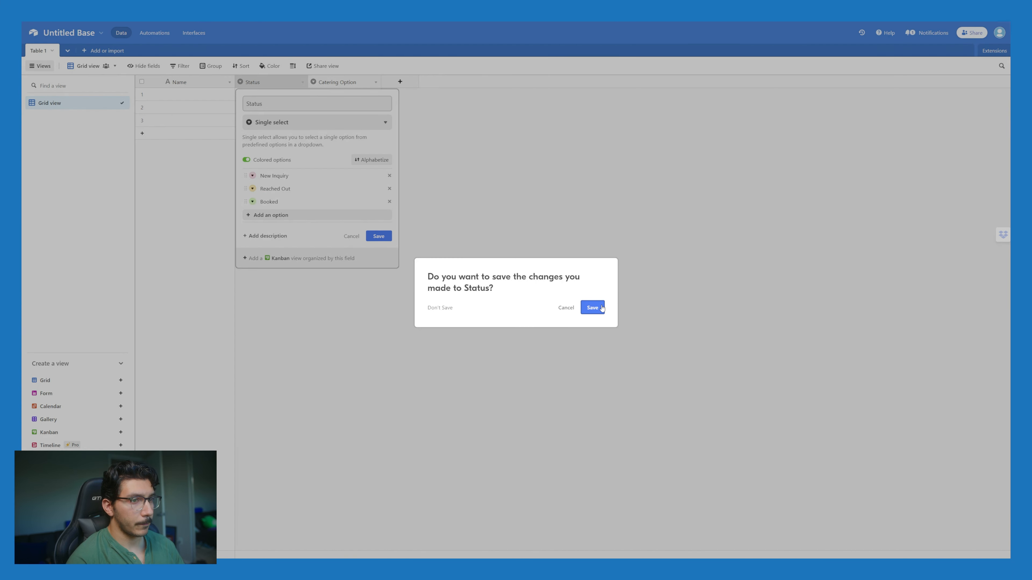
{"action": "left_click", "coordinate": [593, 308]}
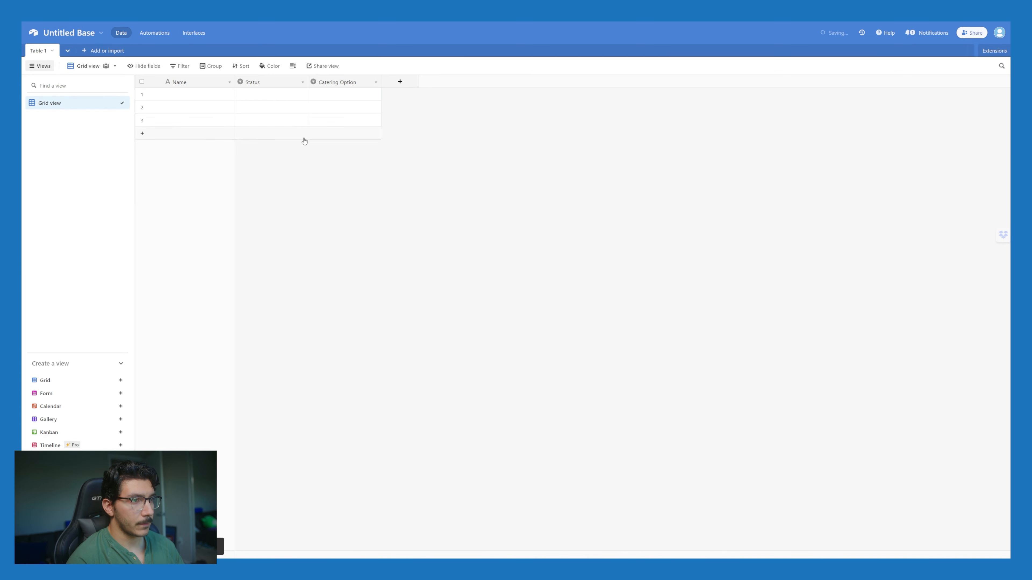
Step: Insert a single line text field named Last Name to the right of Name
{"action": "left_click", "coordinate": [409, 84]}
{"action": "left_click", "coordinate": [199, 84]}
{"action": "left_click", "coordinate": [203, 84]}
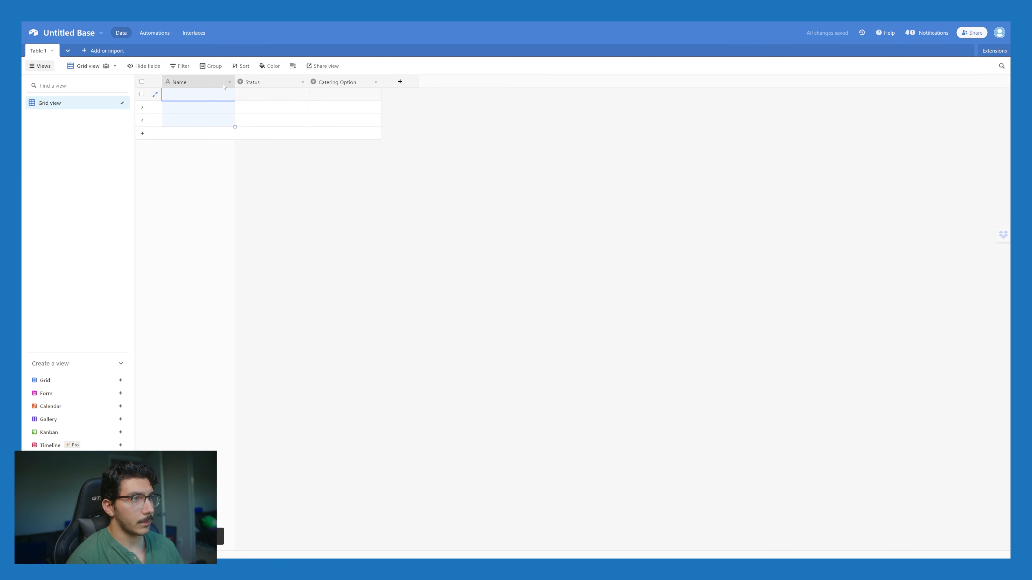
{"action": "left_click", "coordinate": [229, 82]}
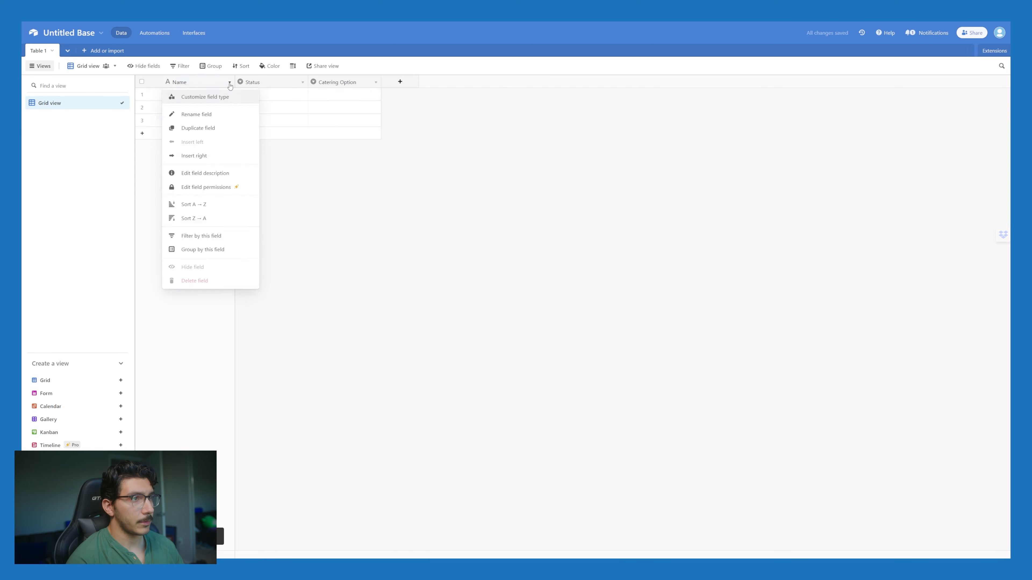
{"action": "left_click", "coordinate": [218, 158]}
{"action": "left_click", "coordinate": [295, 154]}
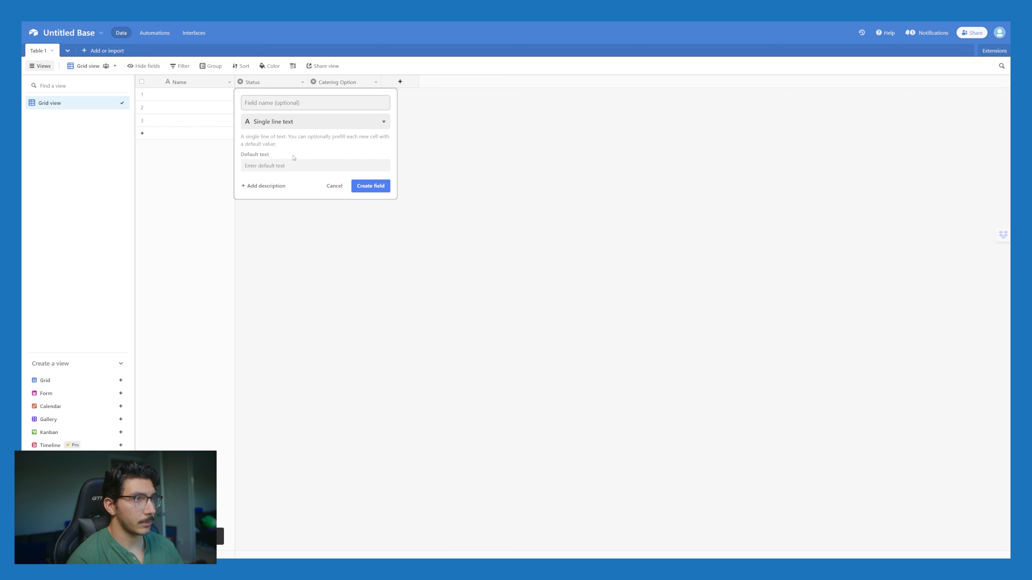
{"action": "left_click", "coordinate": [320, 103]}
{"action": "type", "text": "Last Name"}
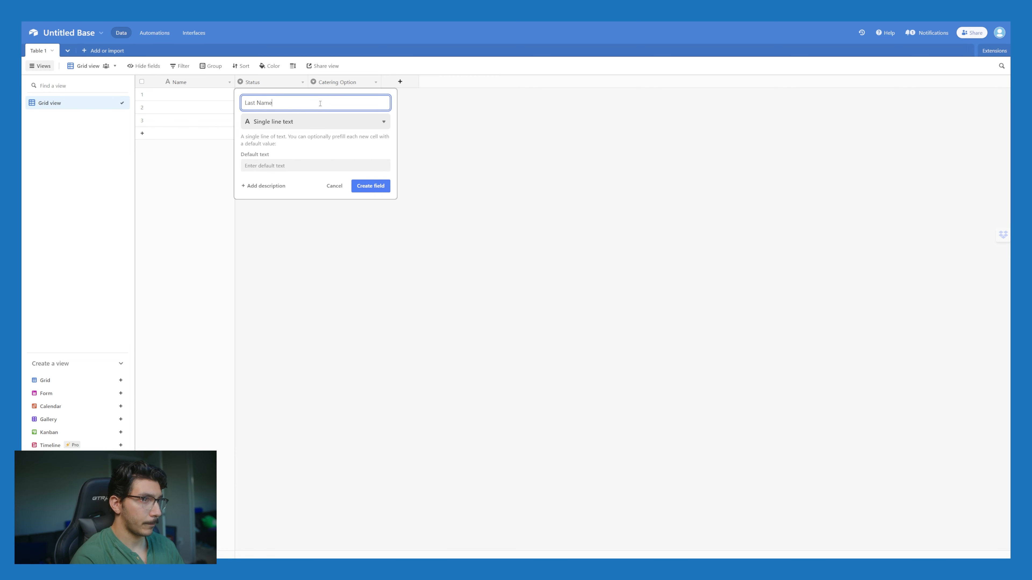
{"action": "key", "text": "ctrl+a"}
{"action": "key", "text": "BackSpace"}
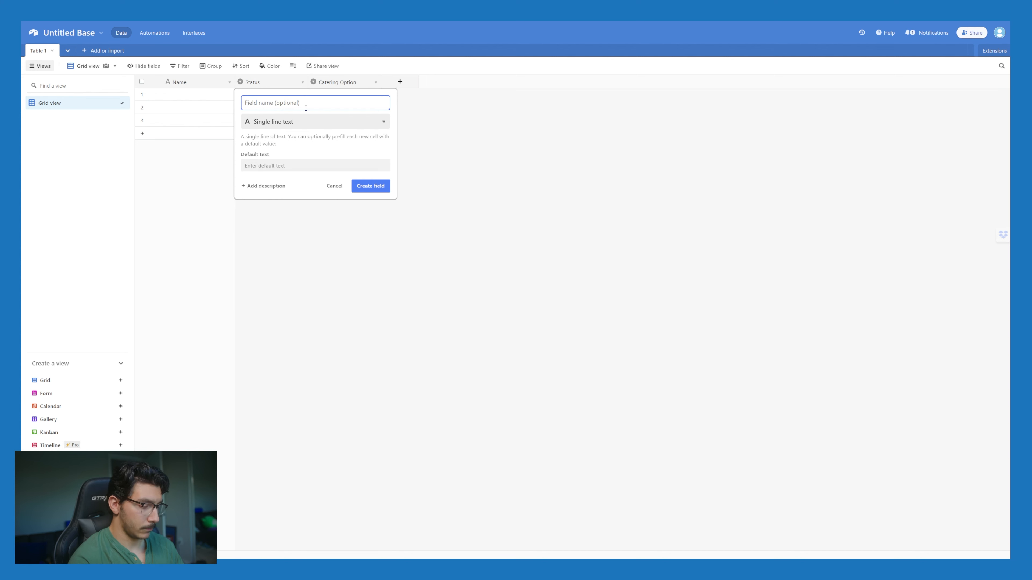
{"action": "type", "text": "Last Nam"}
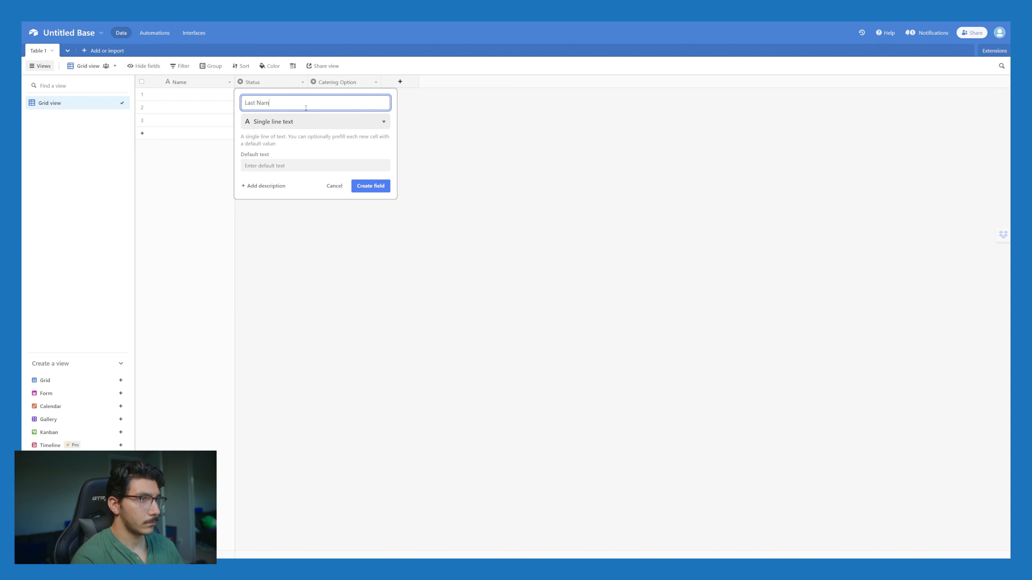
{"action": "type", "text": "e"}
{"action": "key", "text": "Return"}
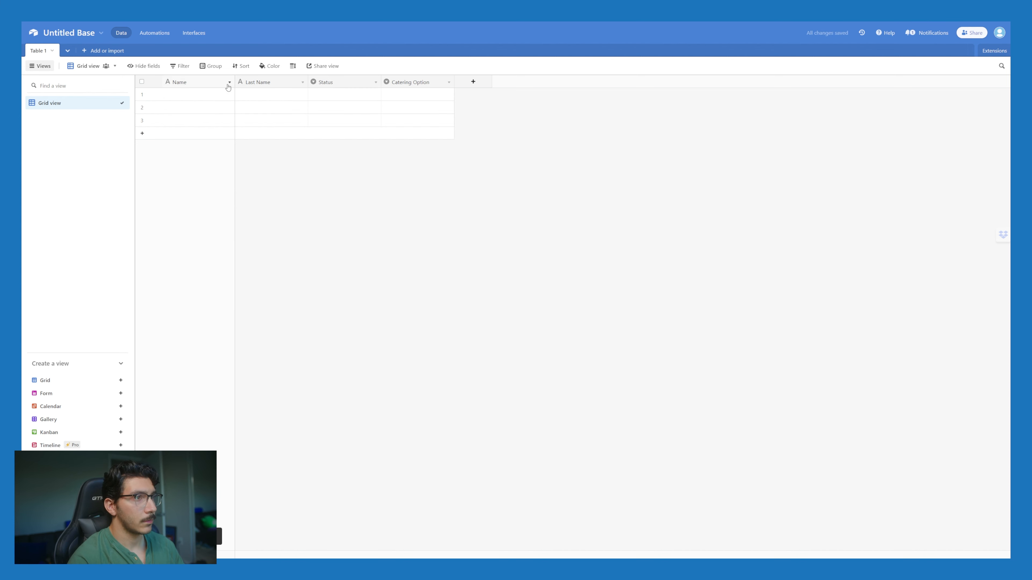
Step: Rename the Name field to First Name
{"action": "left_click", "coordinate": [229, 82]}
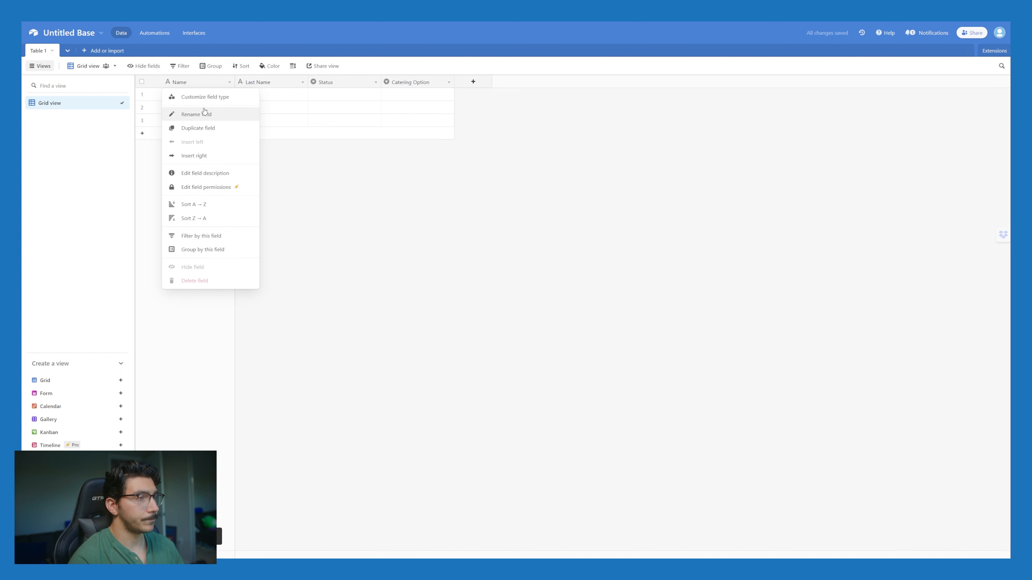
{"action": "key", "text": "Return"}
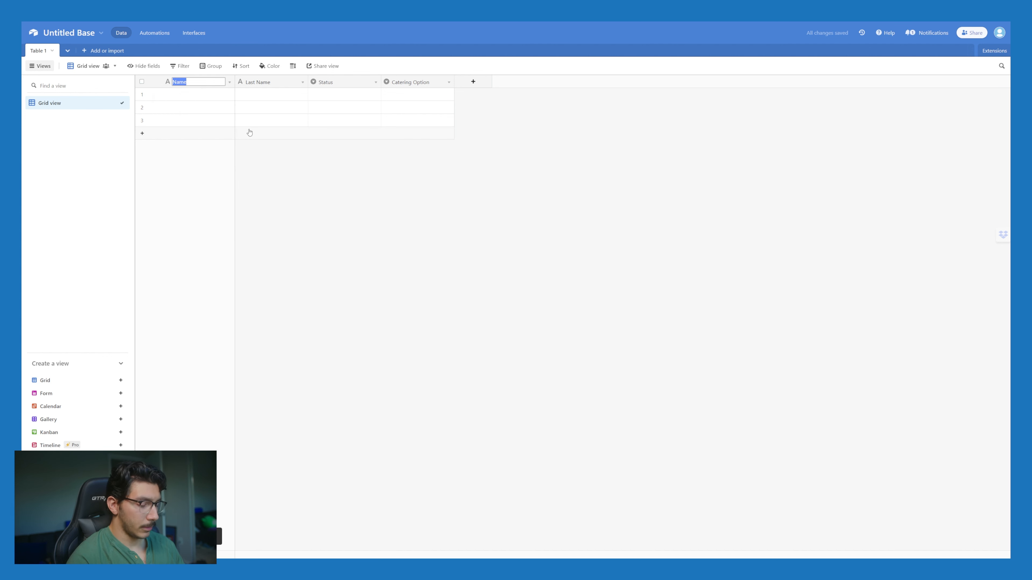
{"action": "type", "text": "Fio"}
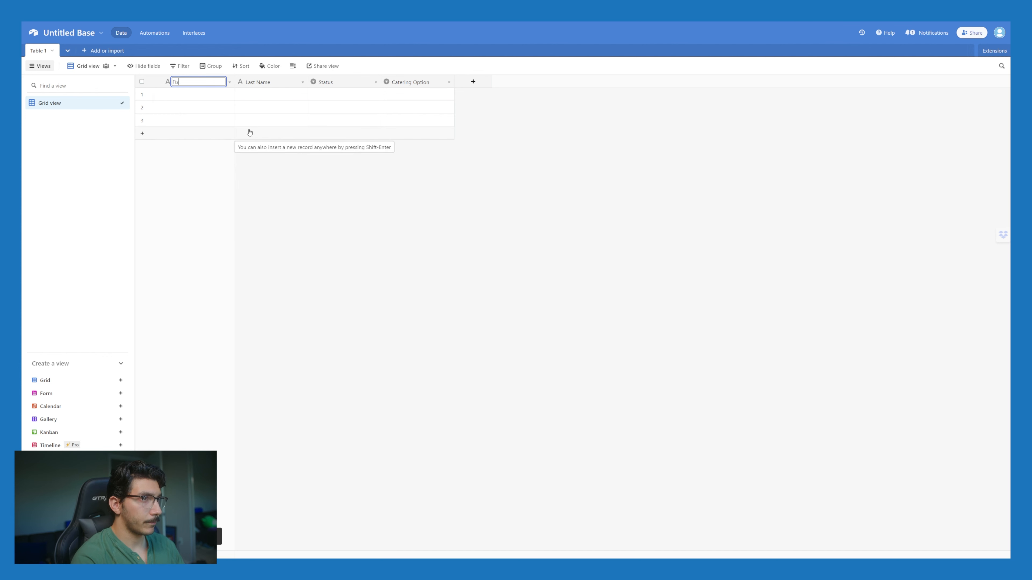
{"action": "type", "text": "st Name"}
{"action": "key", "text": "Return"}
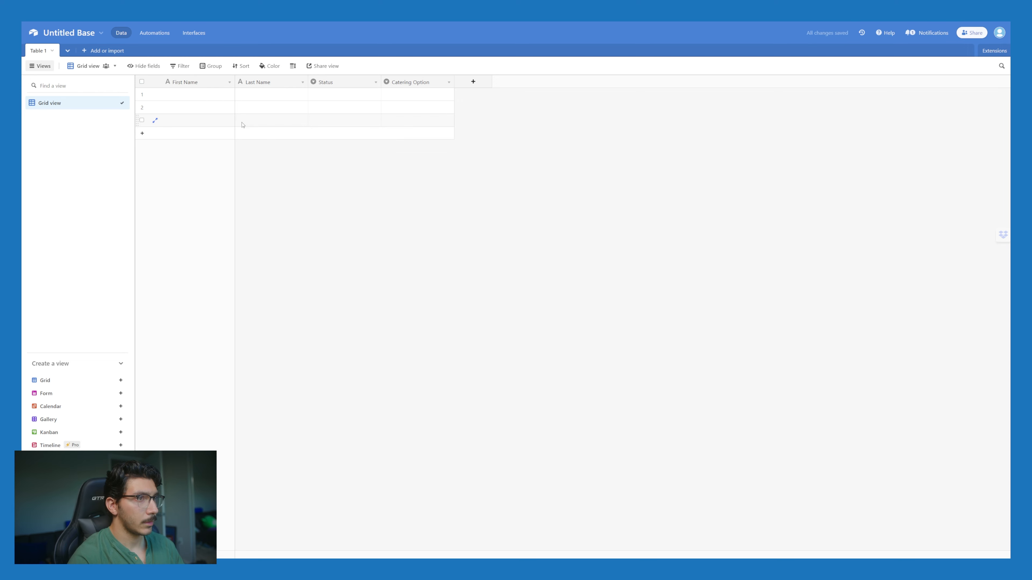
Step: Add a Date of Event text field and a Date-type field
{"action": "left_click", "coordinate": [472, 82]}
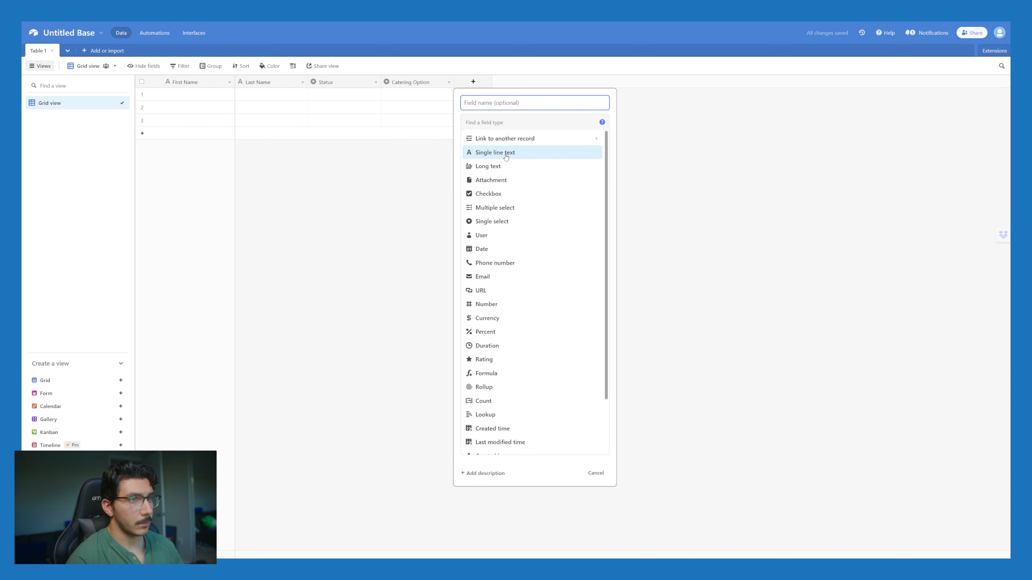
{"action": "left_click", "coordinate": [505, 153]}
{"action": "left_click", "coordinate": [520, 105]}
{"action": "type", "text": "Date of Event"}
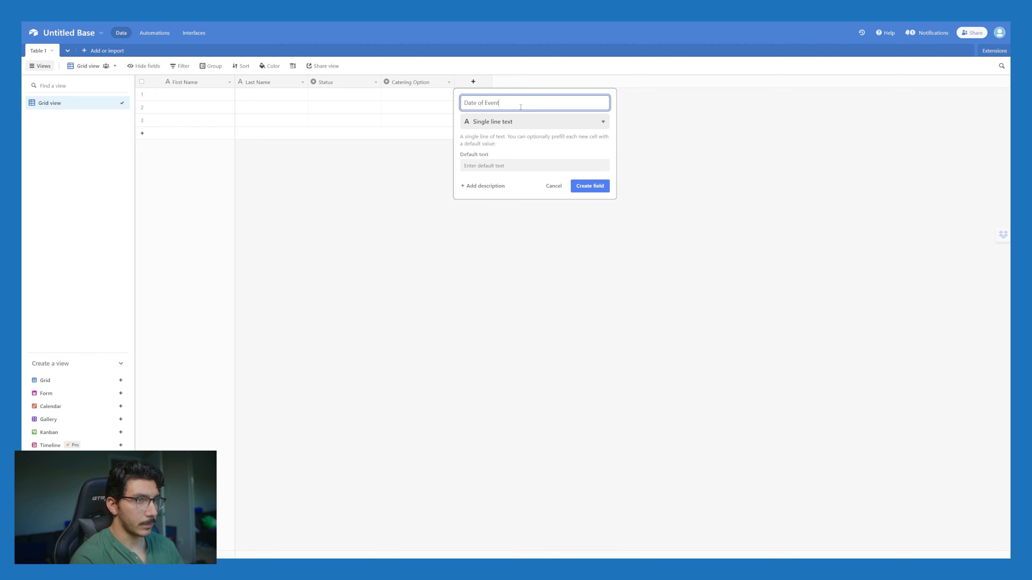
{"action": "key", "text": "Return"}
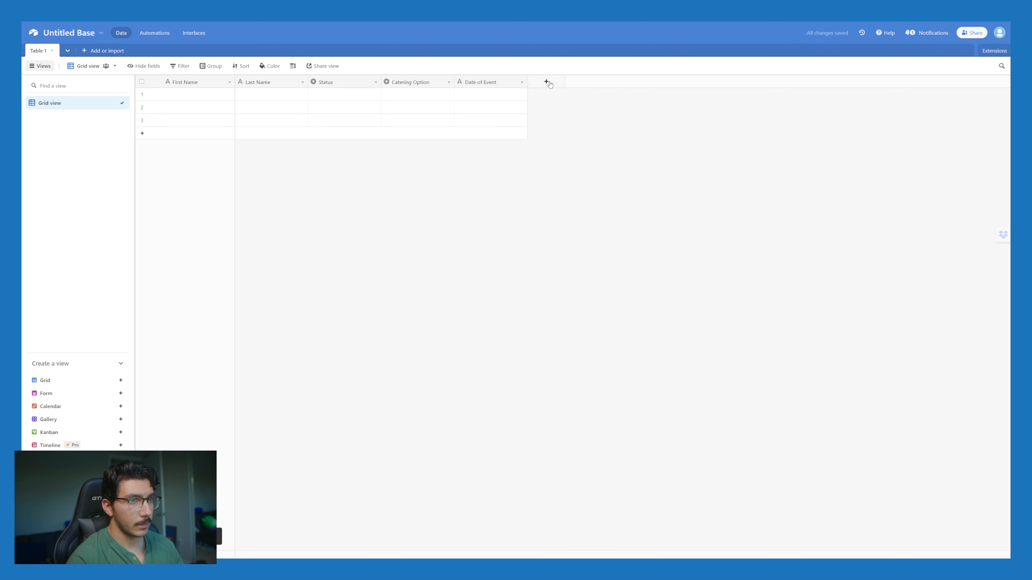
{"action": "left_click", "coordinate": [546, 81]}
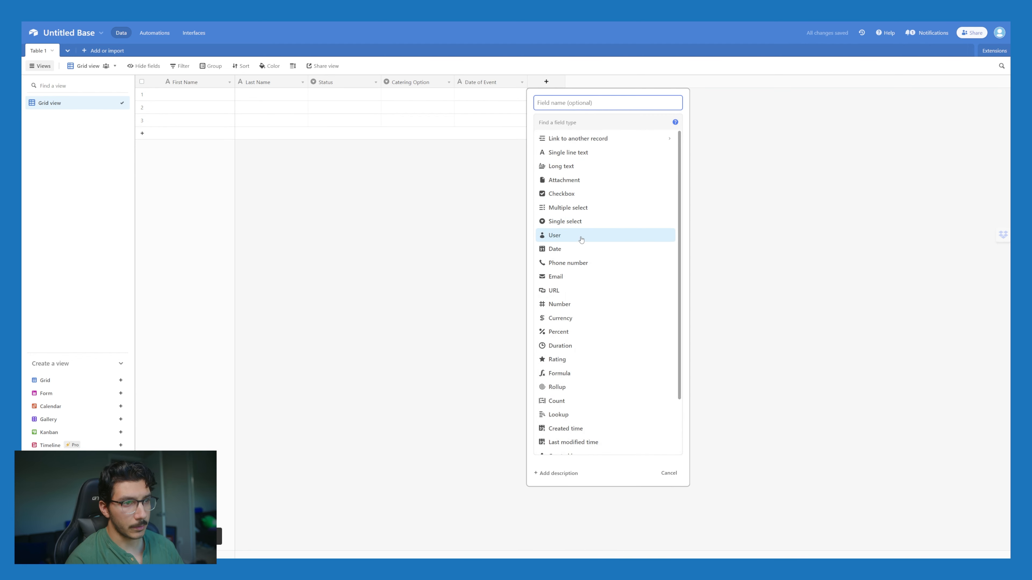
{"action": "left_click", "coordinate": [577, 249]}
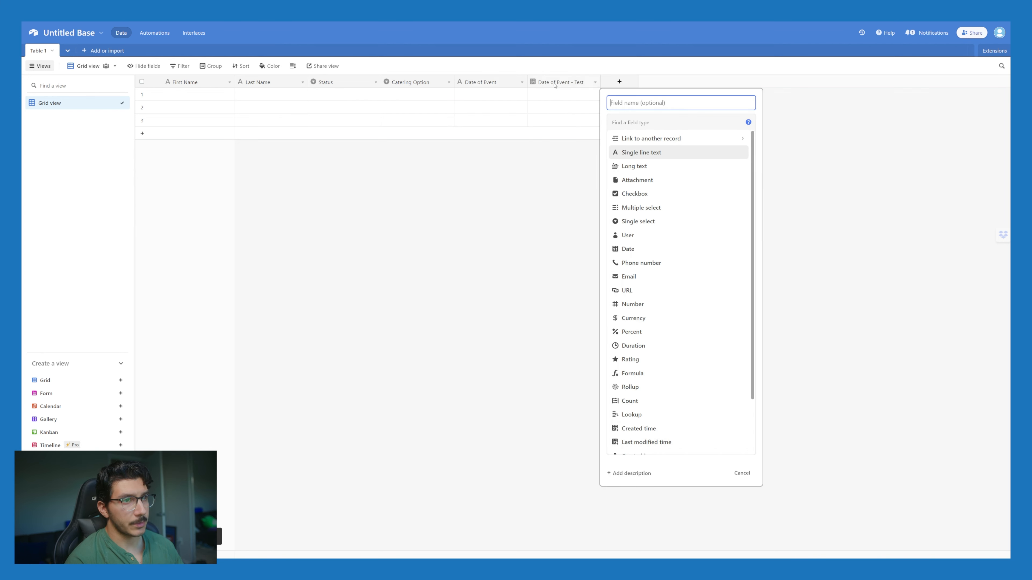
Step: Add single line text fields Street Address and Street Address 2
{"action": "left_click", "coordinate": [650, 152]}
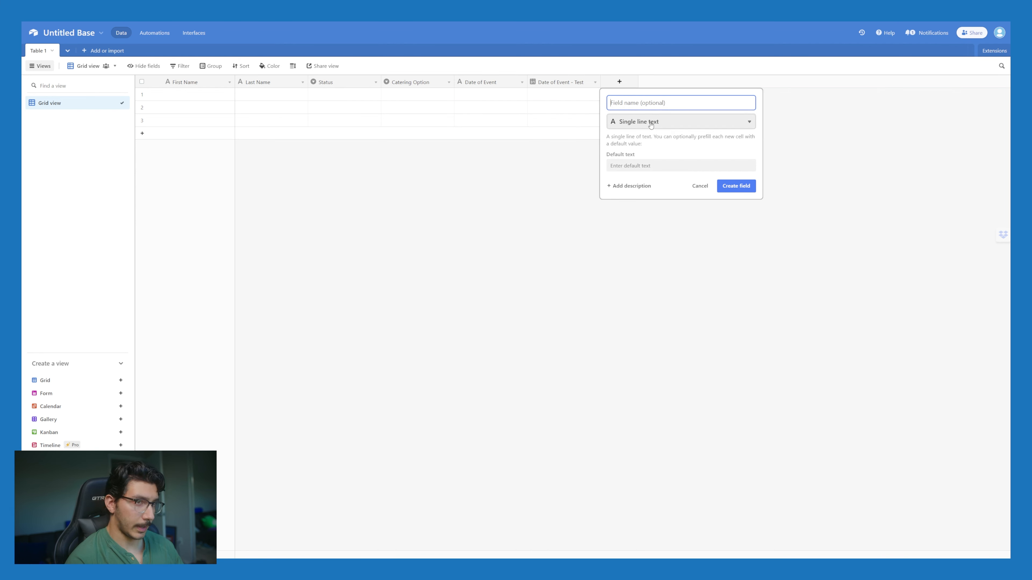
{"action": "left_click", "coordinate": [651, 122]}
{"action": "key", "text": "Escape"}
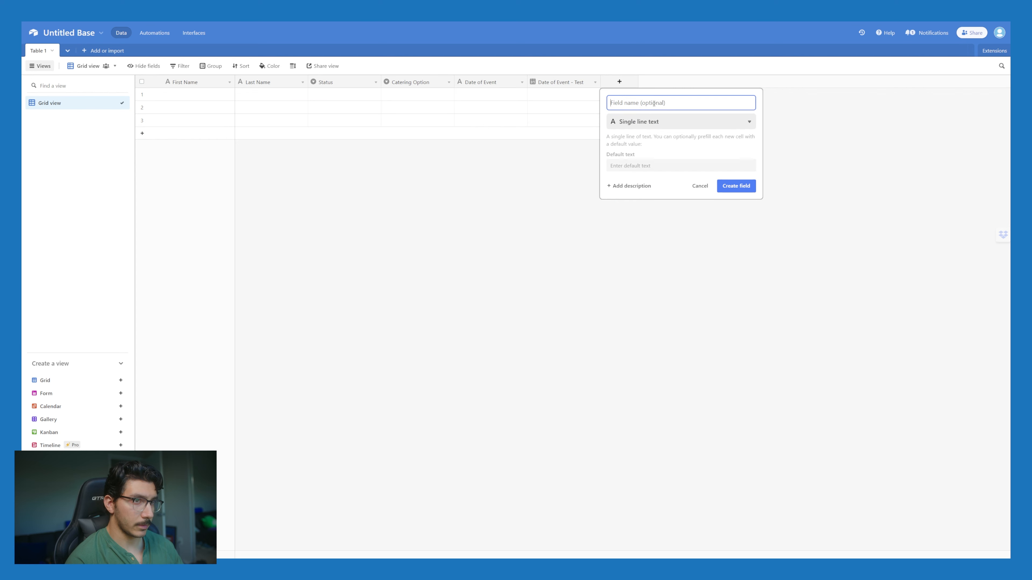
{"action": "left_click", "coordinate": [654, 103]}
{"action": "type", "text": "Street"}
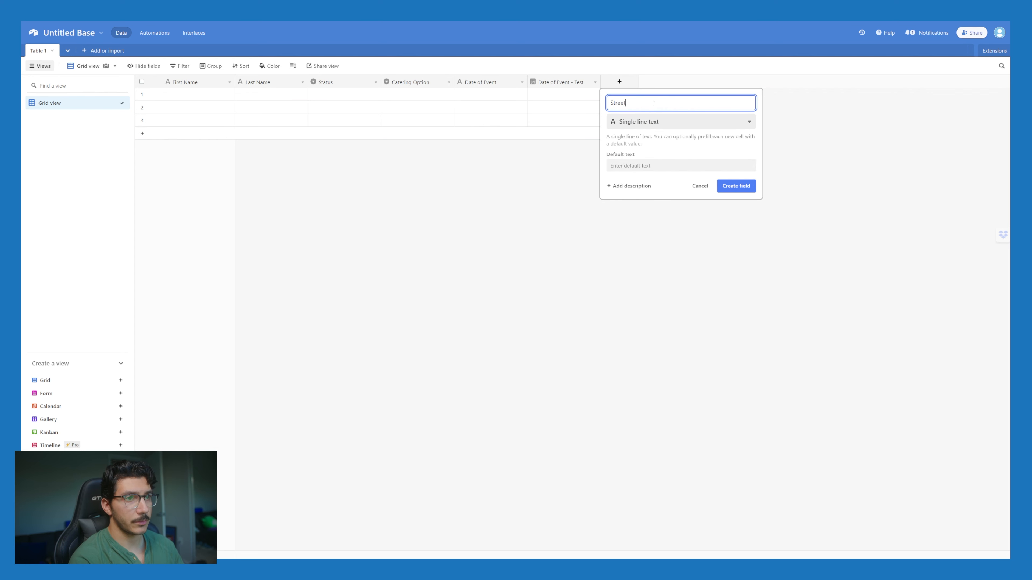
{"action": "type", "text": " Address"}
{"action": "key", "text": "Return"}
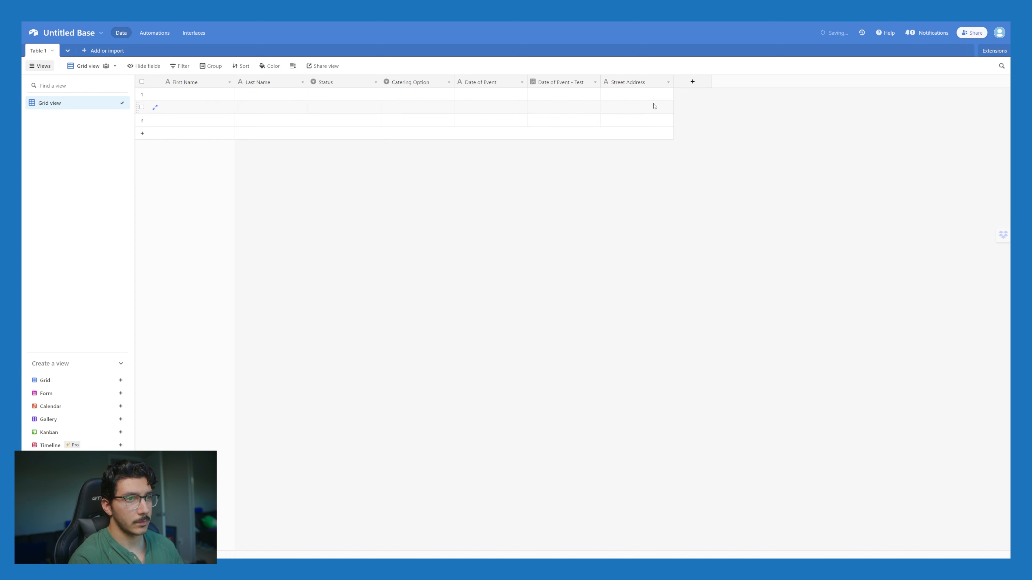
{"action": "left_click", "coordinate": [693, 81]}
{"action": "left_click", "coordinate": [725, 99]}
{"action": "type", "text": "C"}
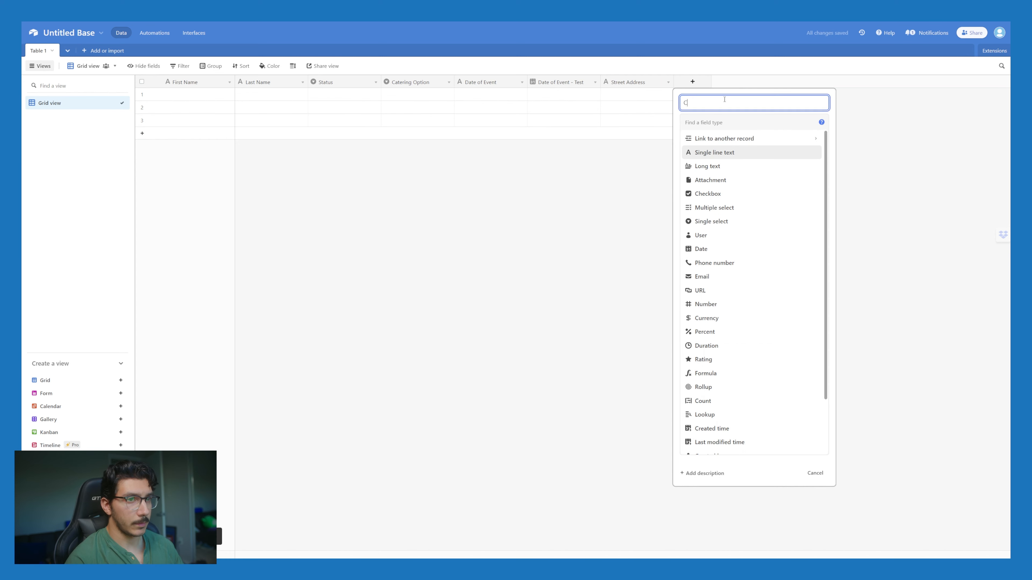
{"action": "key", "text": "BackSpace"}
{"action": "type", "text": "Str"}
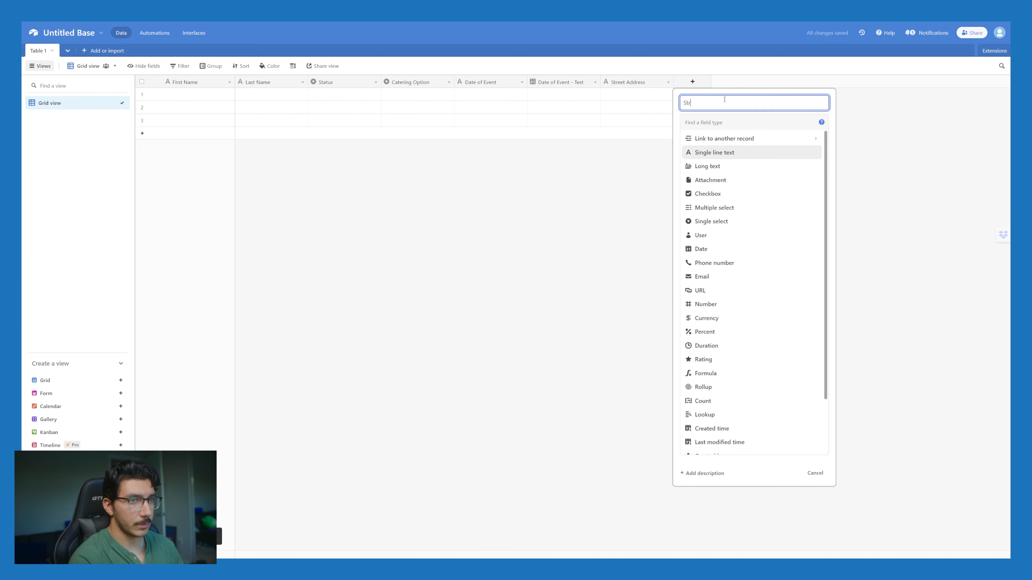
{"action": "type", "text": "eet Address"}
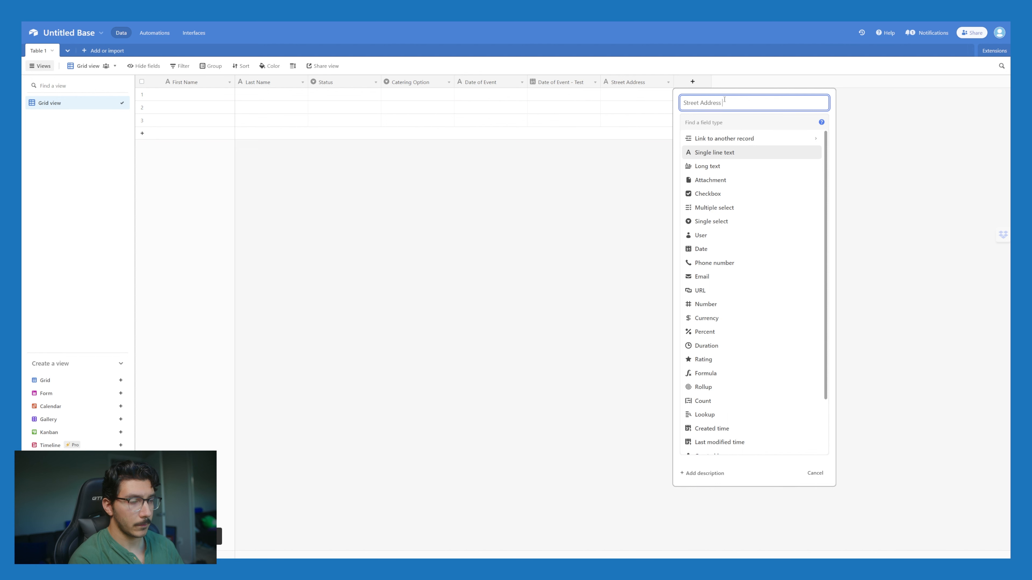
{"action": "key", "text": "Return"}
Step: Add City, State and zip text fields
{"action": "left_click", "coordinate": [764, 82]}
{"action": "type", "text": "C"}
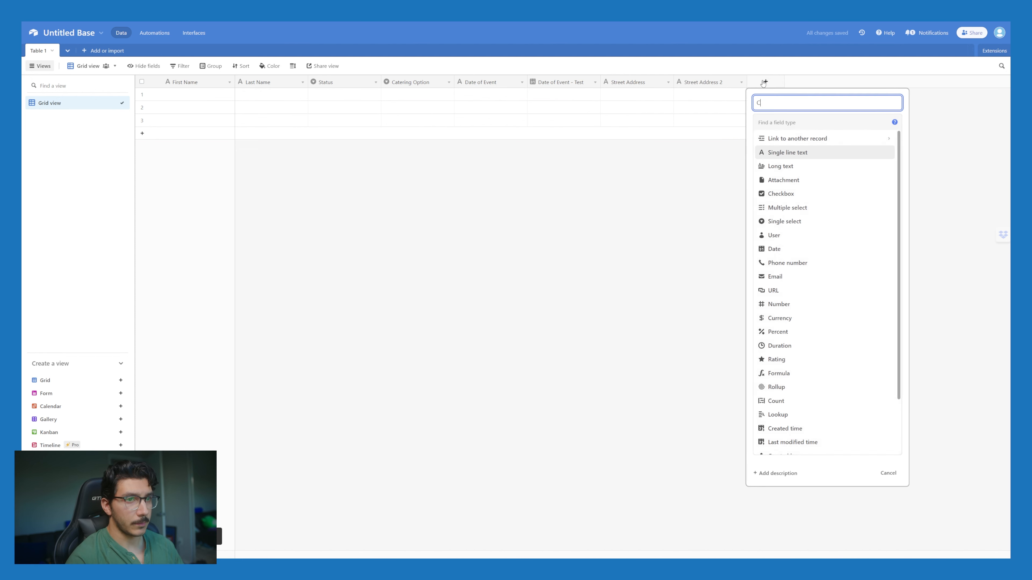
{"action": "type", "text": "ity"}
{"action": "key", "text": "Return"}
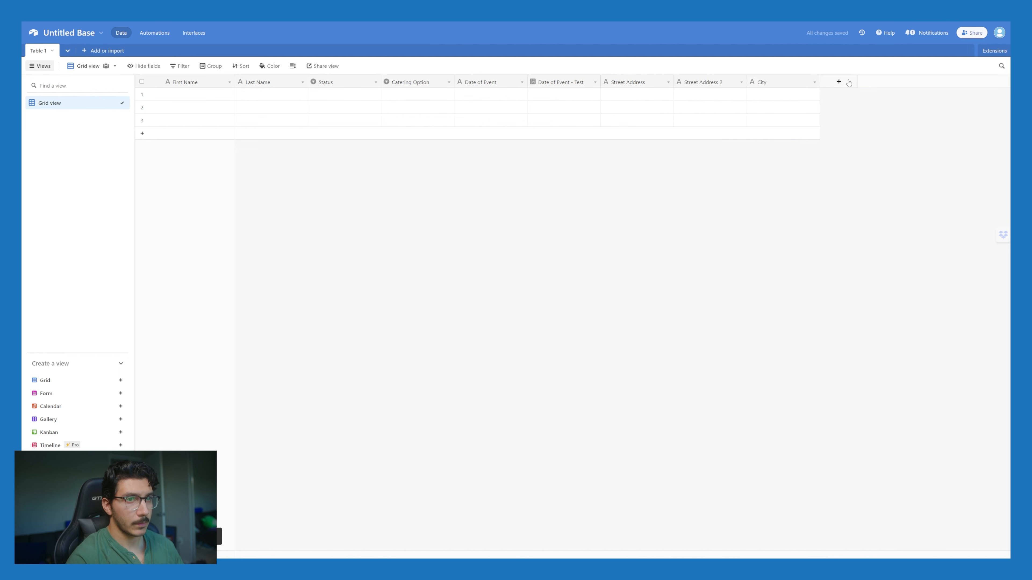
{"action": "left_click", "coordinate": [848, 82]}
{"action": "type", "text": "State"}
{"action": "key", "text": "Return"}
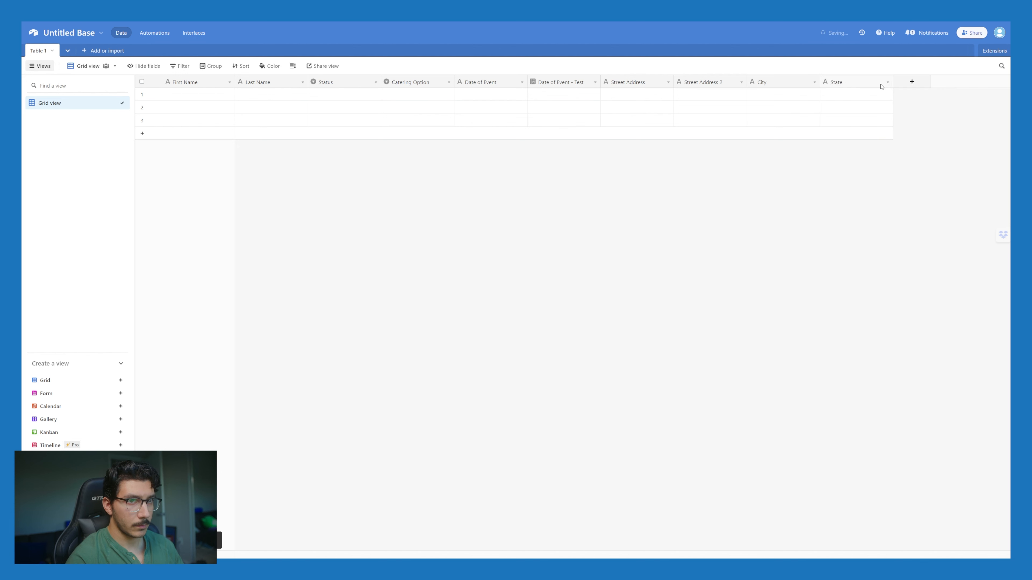
{"action": "left_click", "coordinate": [911, 82]}
{"action": "type", "text": "zip"}
{"action": "key", "text": "Return"}
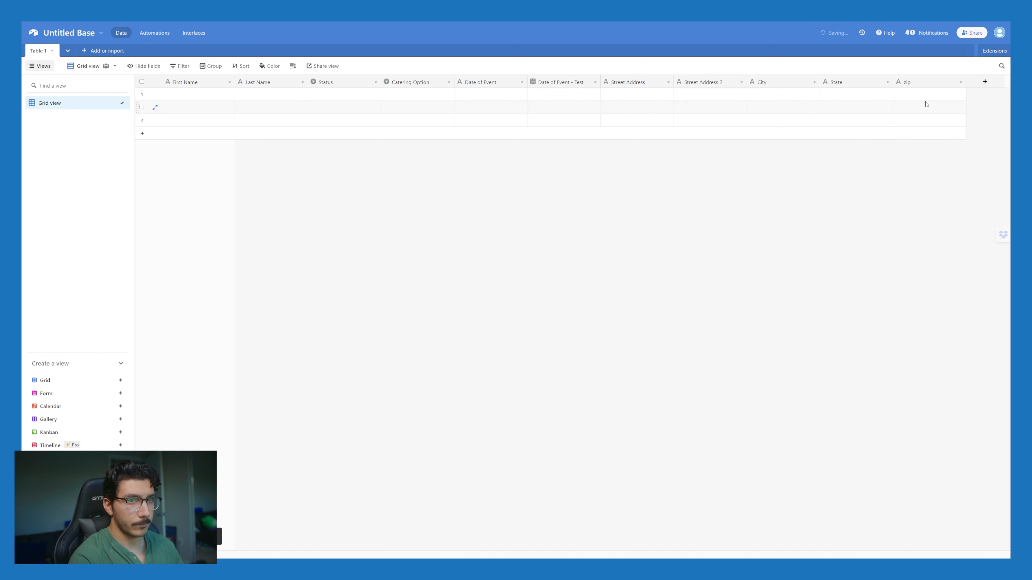
Step: Add an Attendees Number field formatted as Integer
{"action": "left_click", "coordinate": [985, 83]}
{"action": "type", "text": "Attendees"}
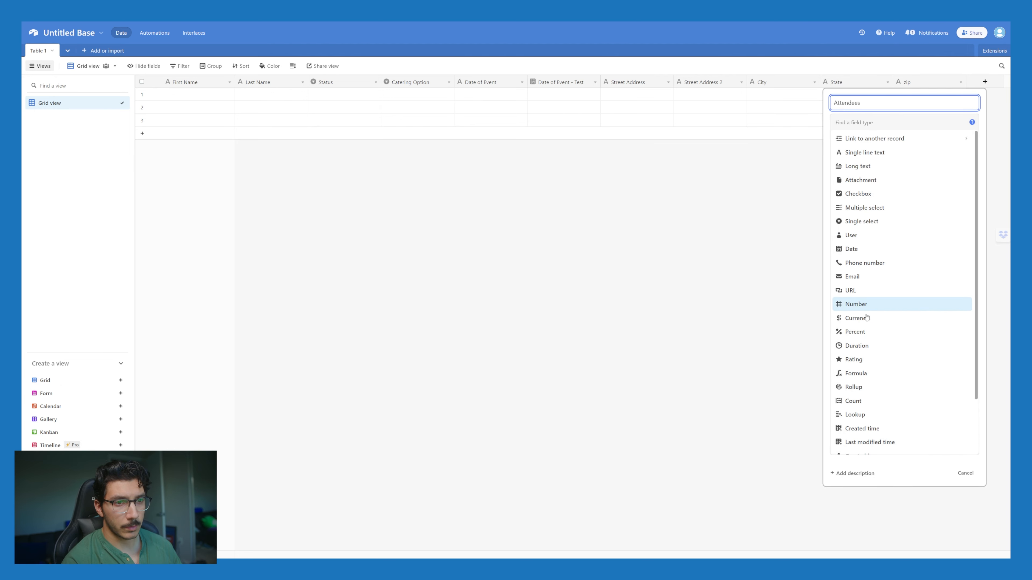
{"action": "left_click", "coordinate": [874, 304]}
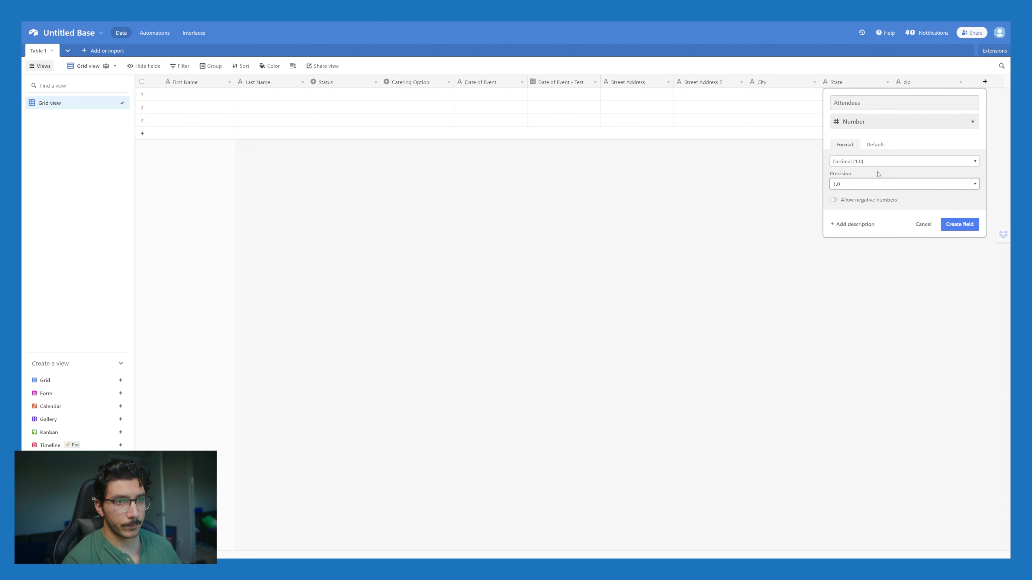
{"action": "left_click", "coordinate": [880, 164]}
{"action": "left_click", "coordinate": [880, 169]}
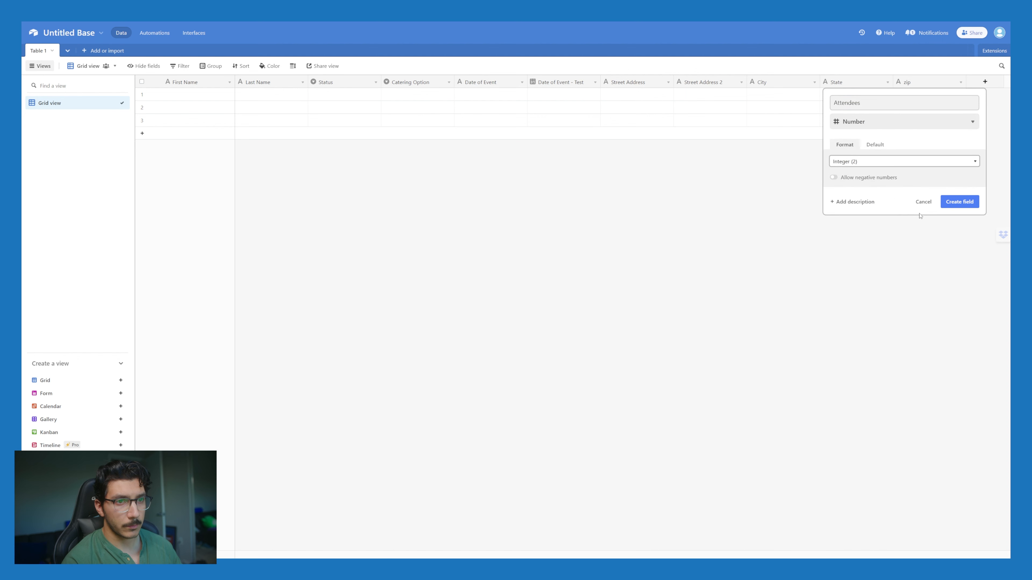
{"action": "left_click", "coordinate": [959, 202]}
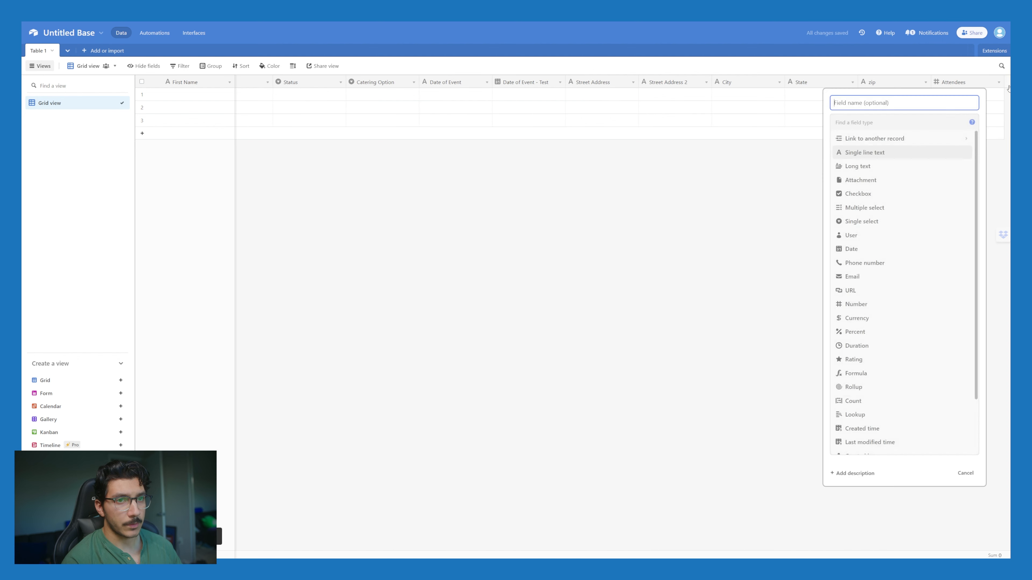
{"action": "key", "text": "alt+Tab"}
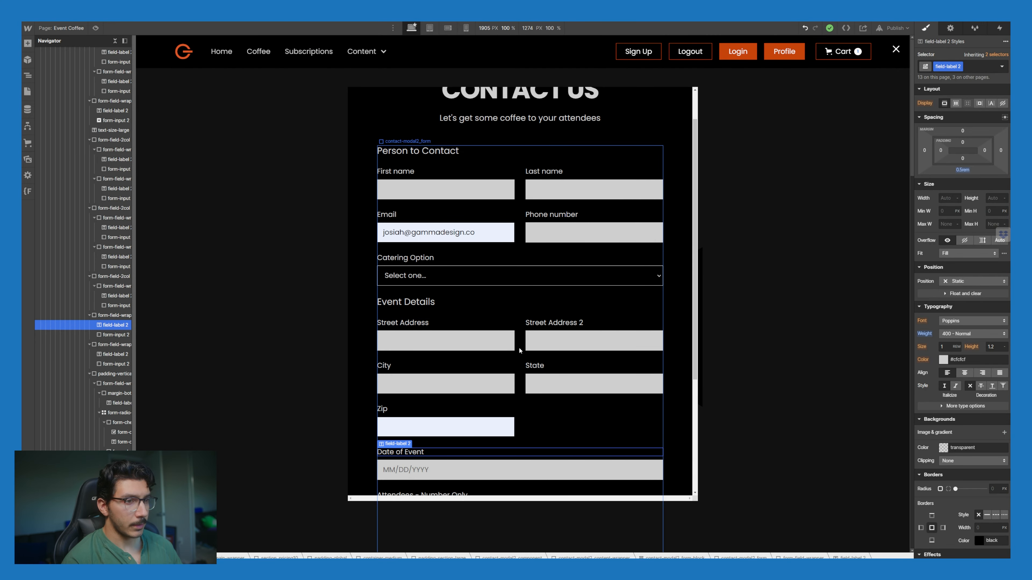
Step: Scroll the Webflow contact form down to the Attendees field and Submit button
{"action": "scroll", "coordinate": [515, 421], "scroll_direction": "down", "scroll_amount": 5}
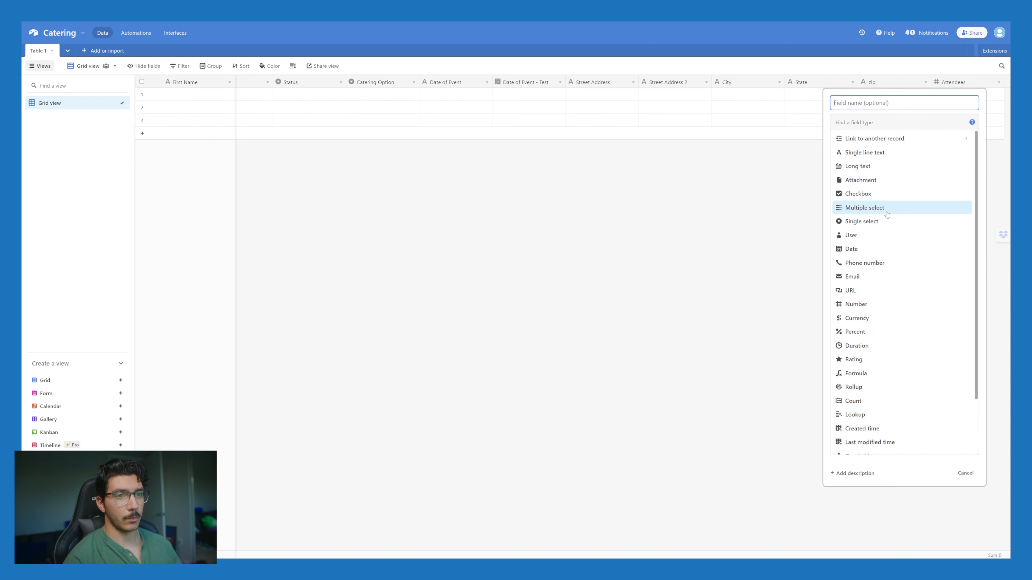
Step: Start a Beverages multiple-select field with the option Espresso Based Drinks
{"action": "scroll", "coordinate": [862, 305], "scroll_direction": "down", "scroll_amount": 2}
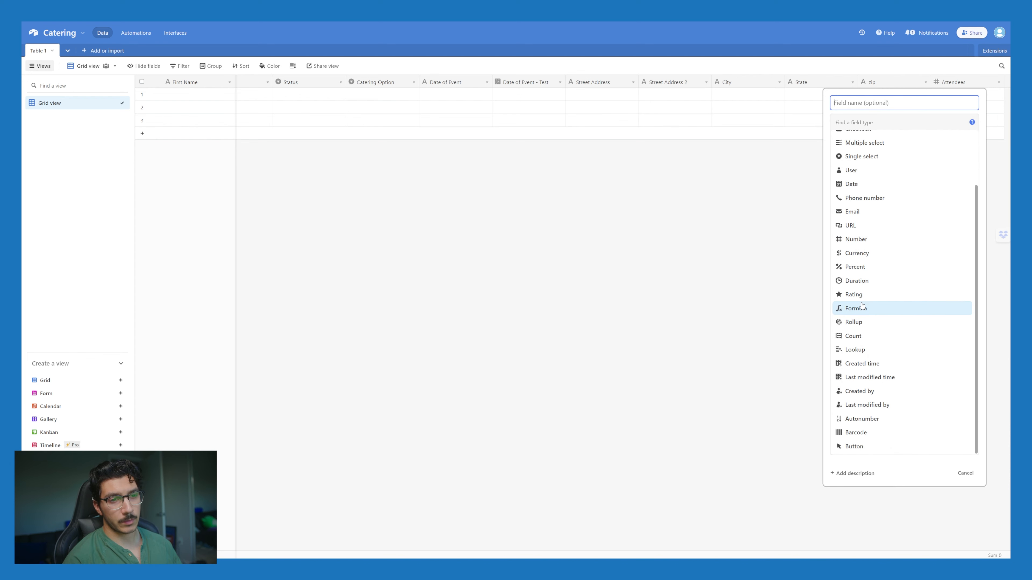
{"action": "scroll", "coordinate": [861, 307], "scroll_direction": "up", "scroll_amount": 2}
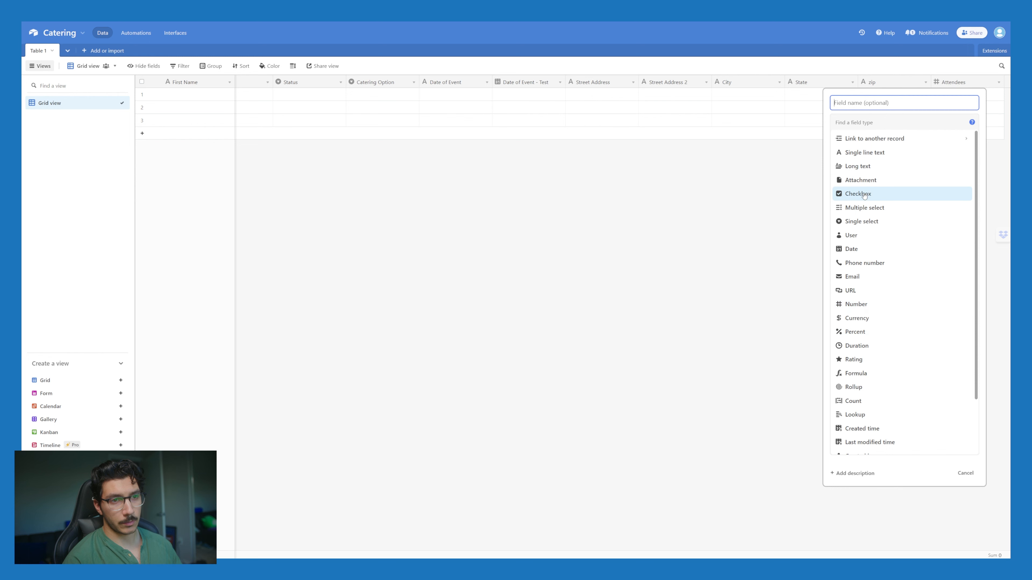
{"action": "left_click", "coordinate": [911, 209]}
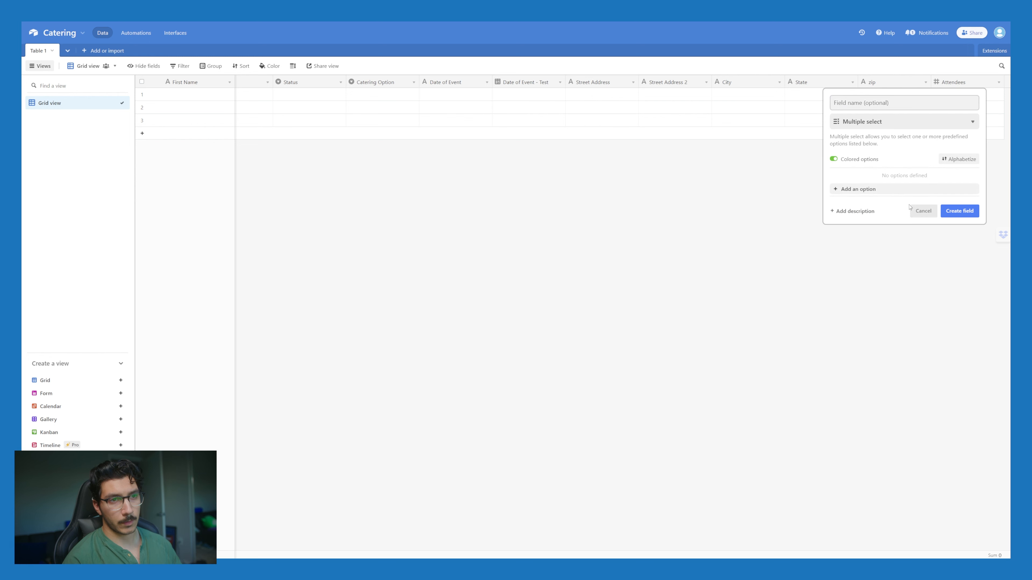
{"action": "left_click", "coordinate": [898, 102]}
{"action": "type", "text": "B"}
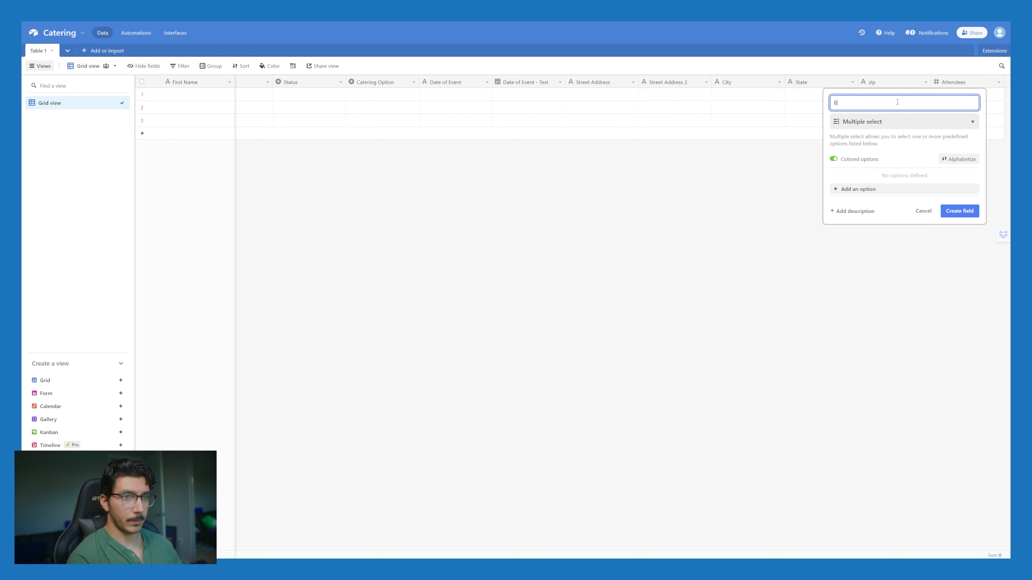
{"action": "type", "text": "everages"}
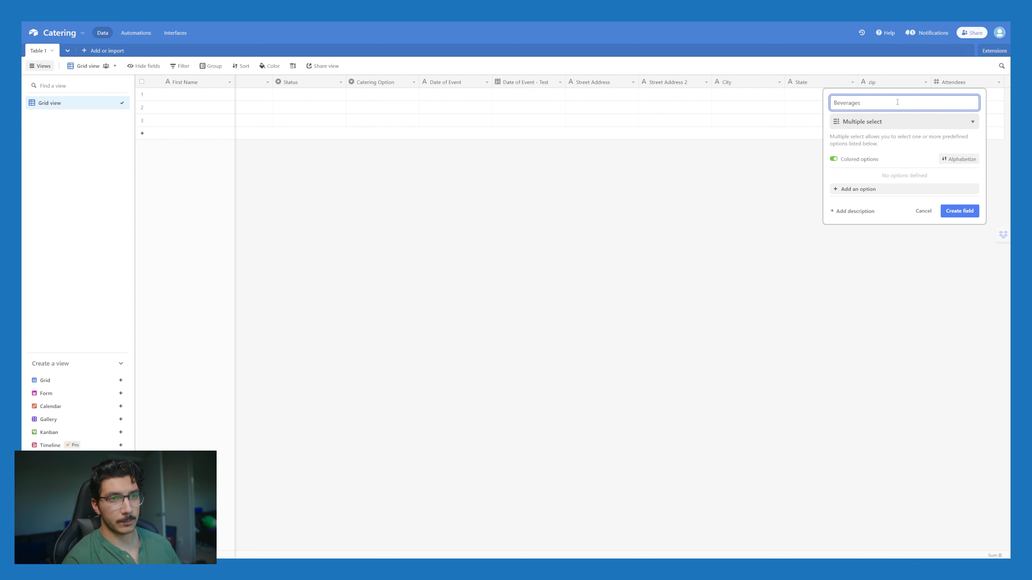
{"action": "left_click", "coordinate": [860, 189]}
{"action": "type", "text": "Espresso"}
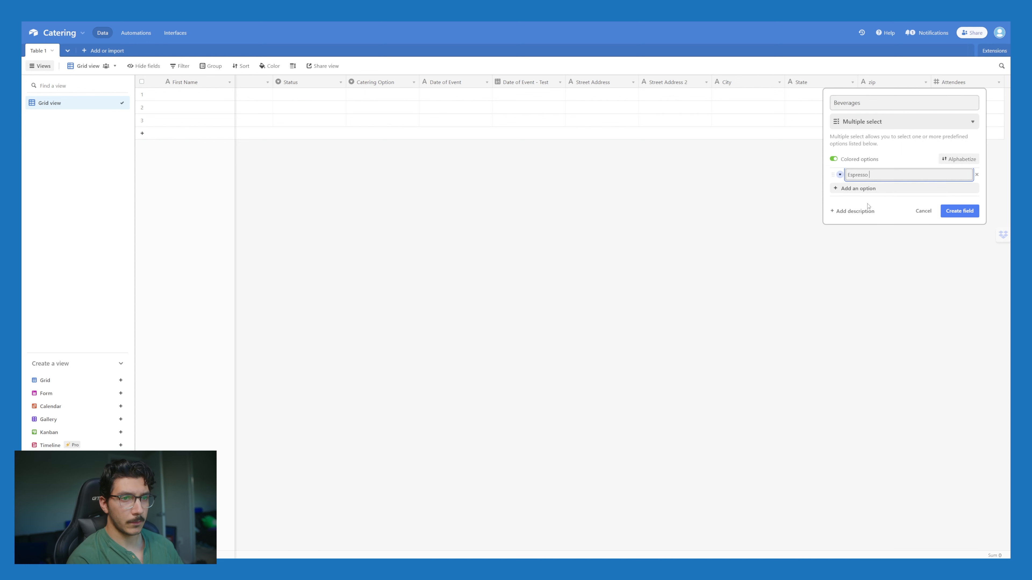
{"action": "type", "text": " Based Drinks"}
{"action": "key", "text": "Return"}
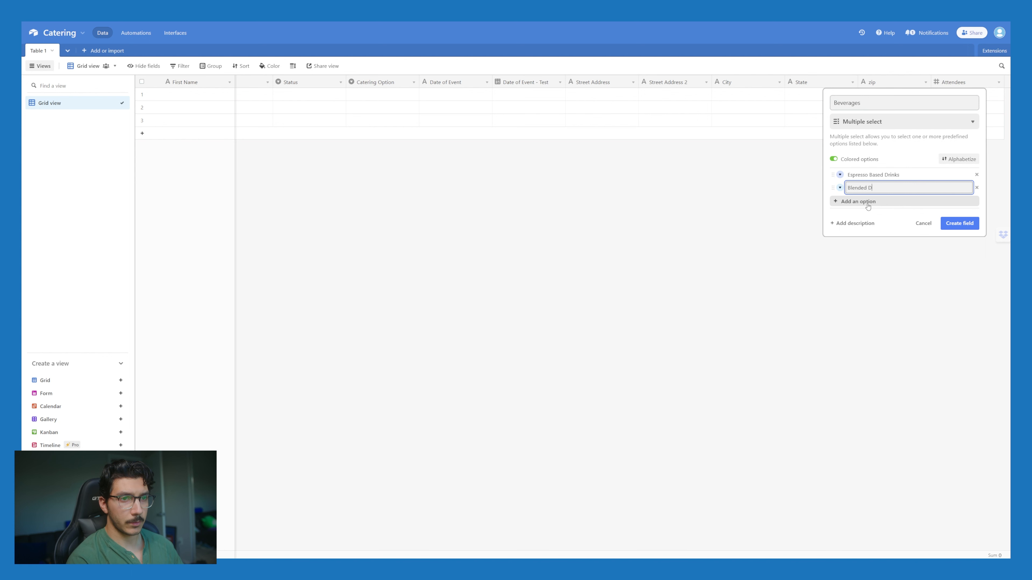
Step: Add options Refreshers, Cold Brew and Drip Coffee, remove the empty row, and create the field
{"action": "left_click", "coordinate": [868, 205]}
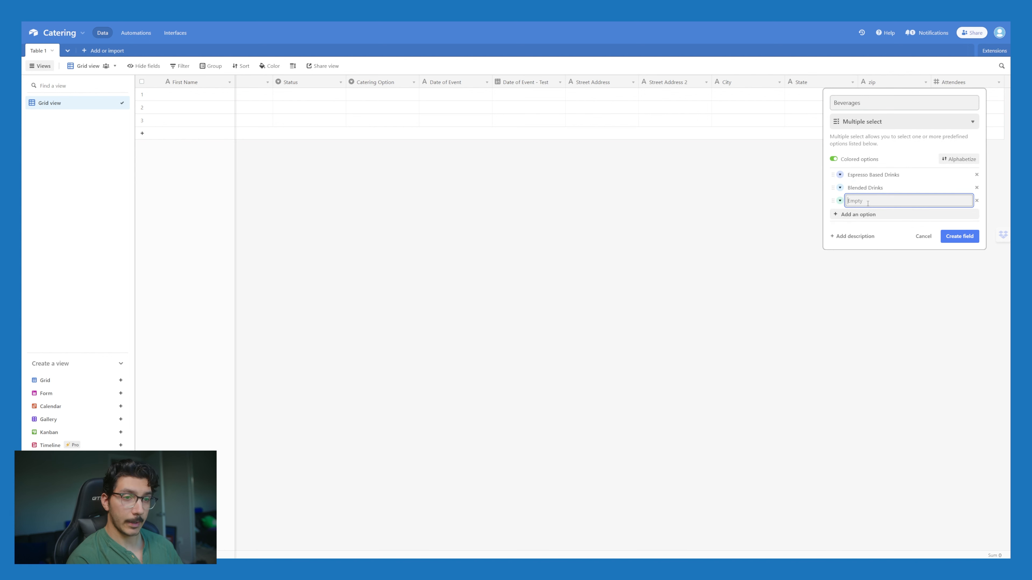
{"action": "type", "text": "Refreshers"}
{"action": "key", "text": "Return"}
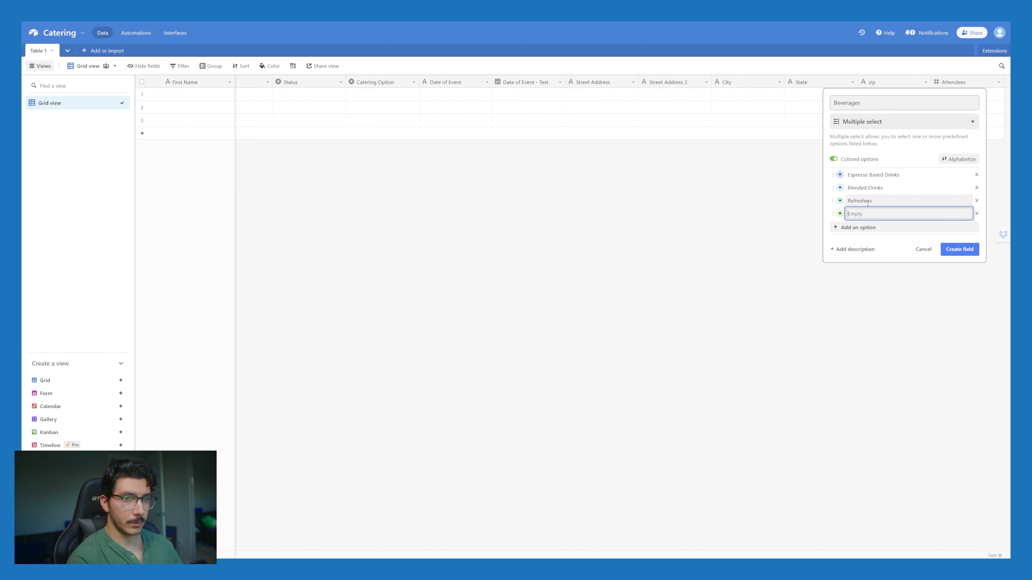
{"action": "type", "text": "Cold Brew"}
{"action": "key", "text": "Return"}
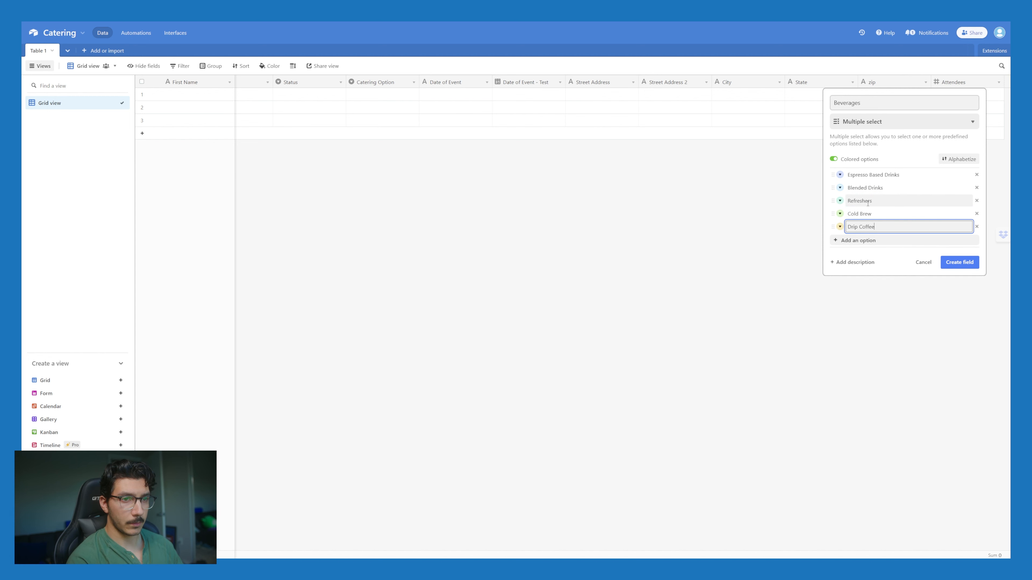
{"action": "type", "text": "Drip Coffee"}
{"action": "key", "text": "Return"}
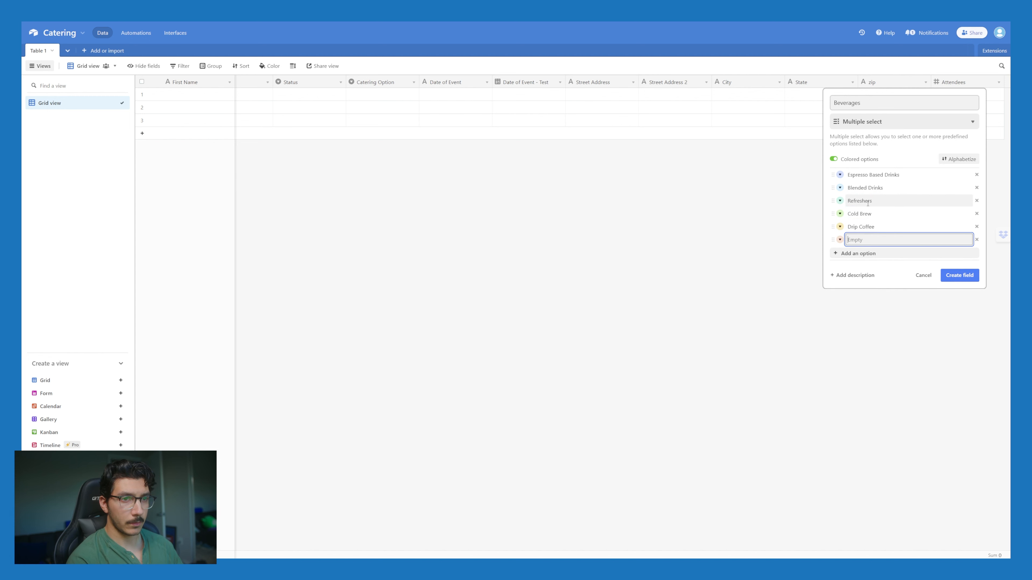
{"action": "left_click", "coordinate": [978, 239]}
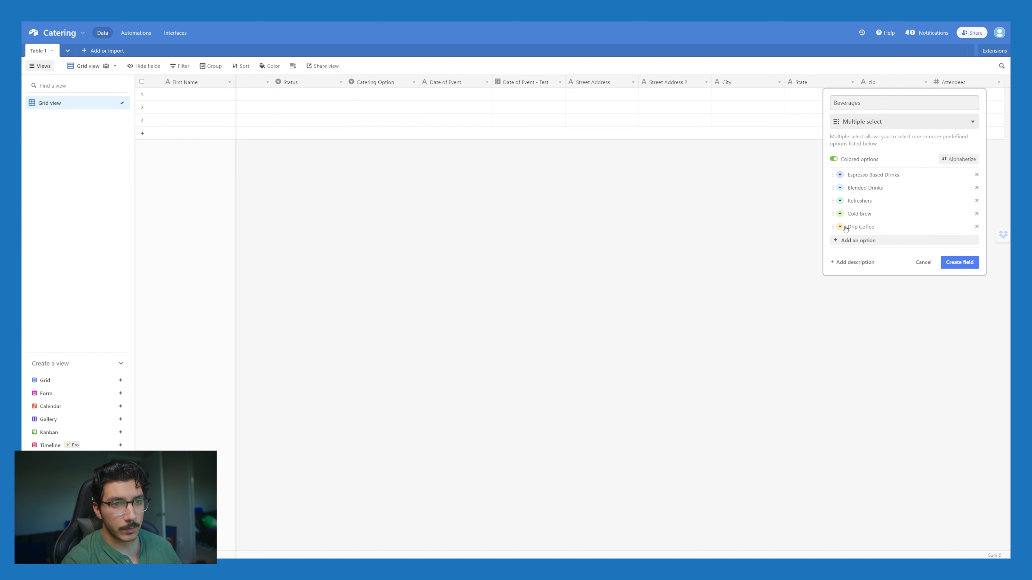
{"action": "left_click", "coordinate": [959, 262]}
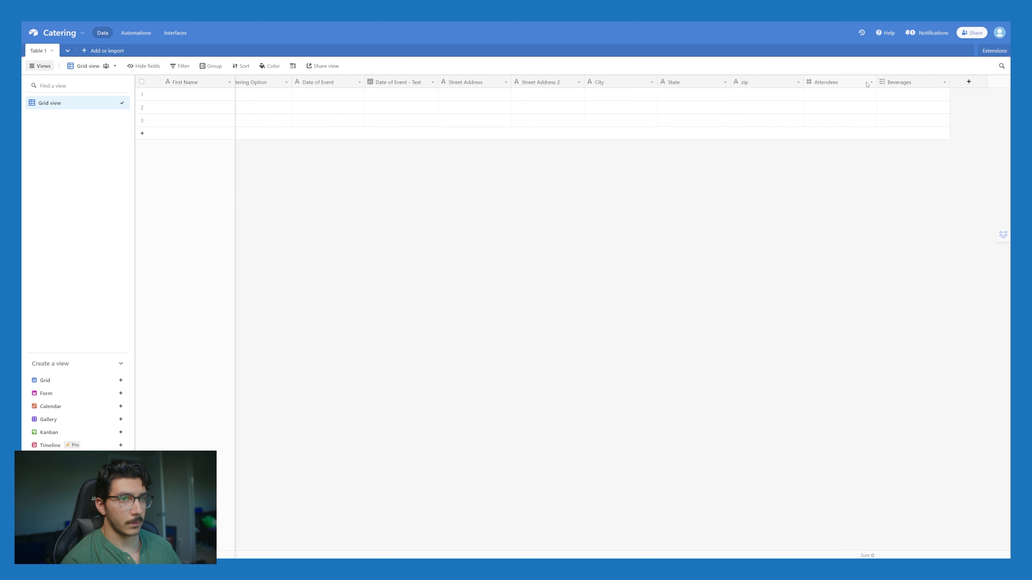
Step: Move the Attendees column left and insert a new field named Event Cost beside it
{"action": "left_click_drag", "start_coordinate": [867, 84], "coordinate": [309, 87]}
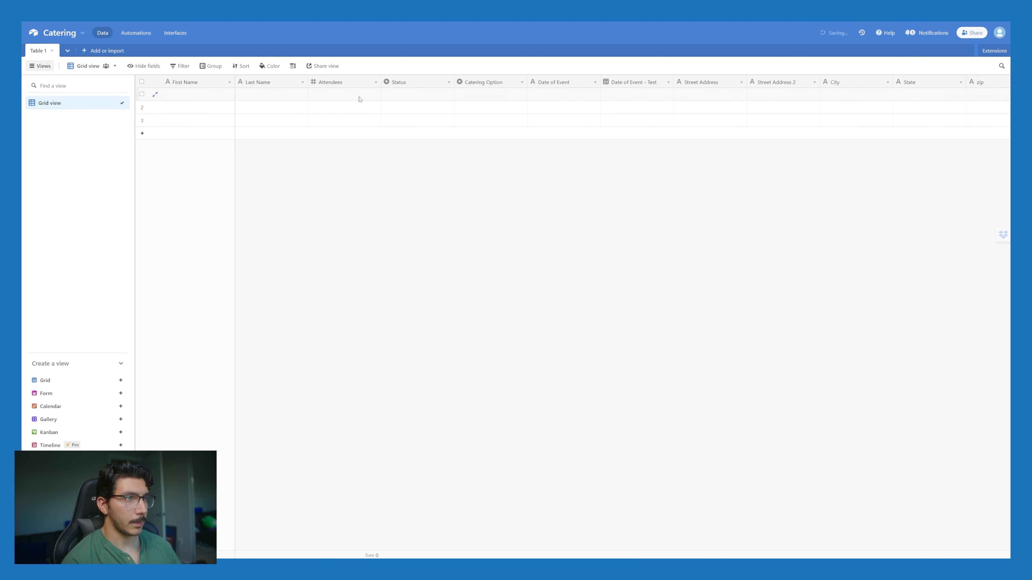
{"action": "left_click", "coordinate": [376, 84]}
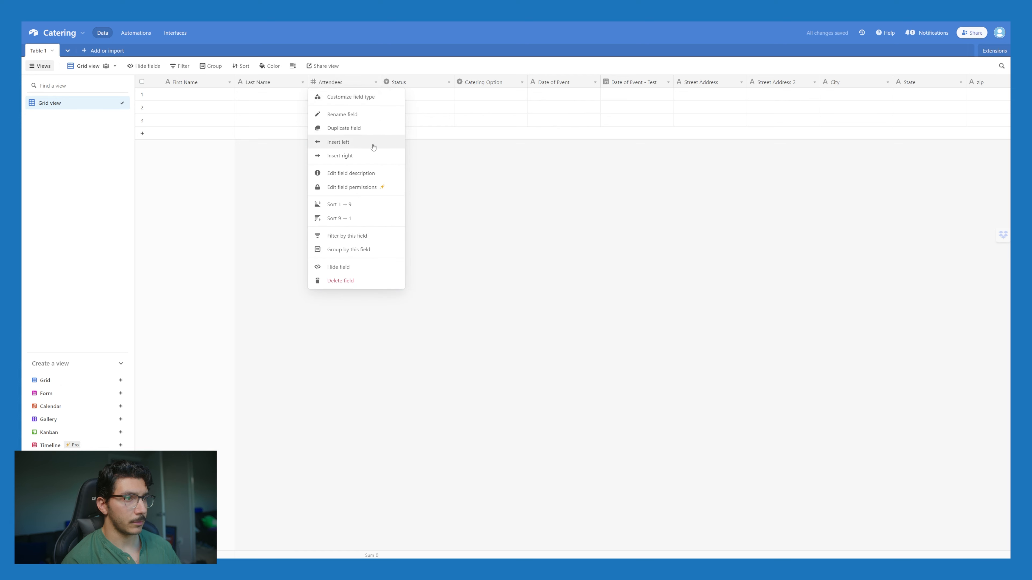
{"action": "left_click", "coordinate": [367, 156]}
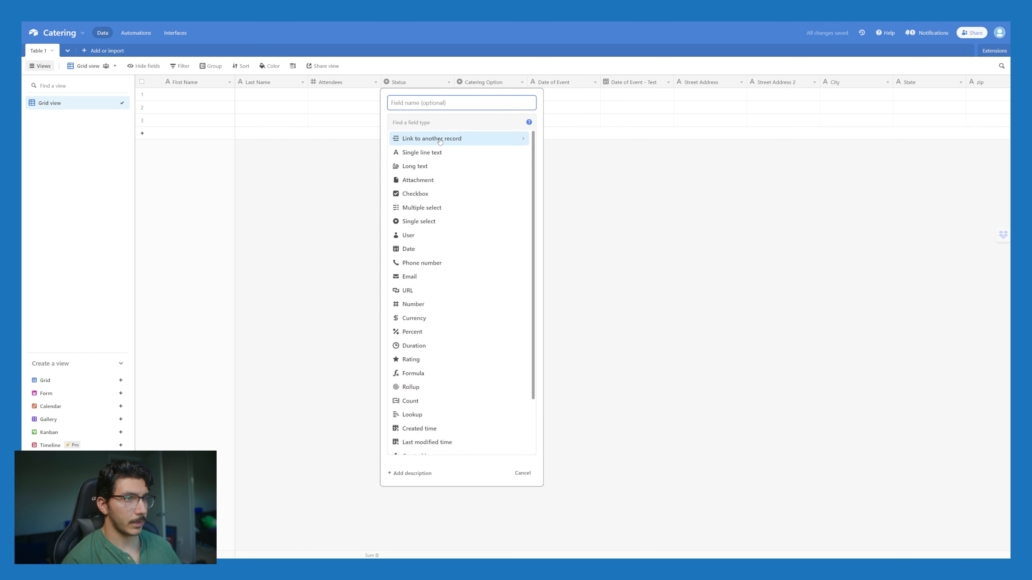
{"action": "type", "text": "formu"}
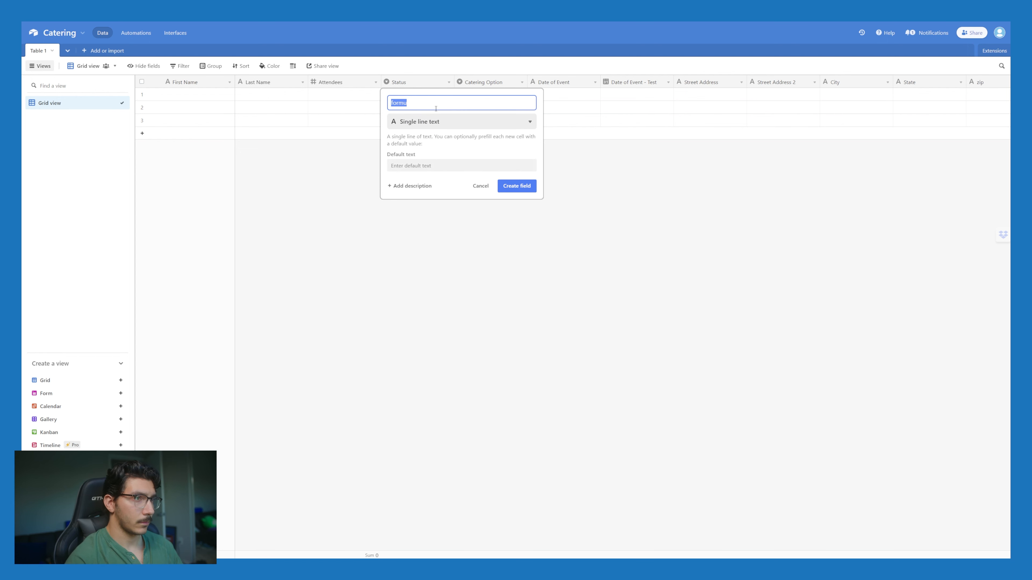
{"action": "type", "text": "Tat"}
{"action": "key", "text": "BackSpace"}
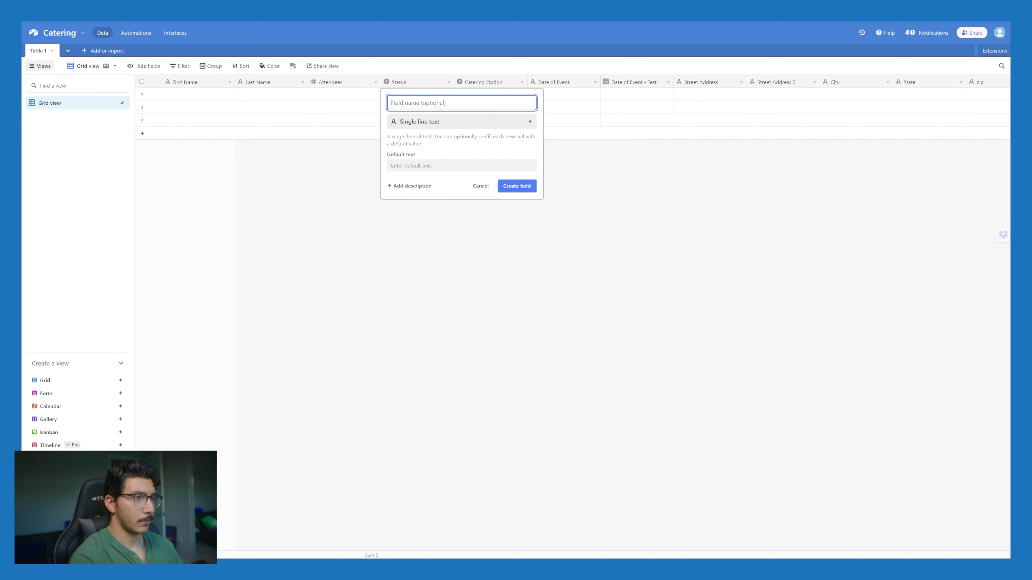
{"action": "type", "text": "Event C"}
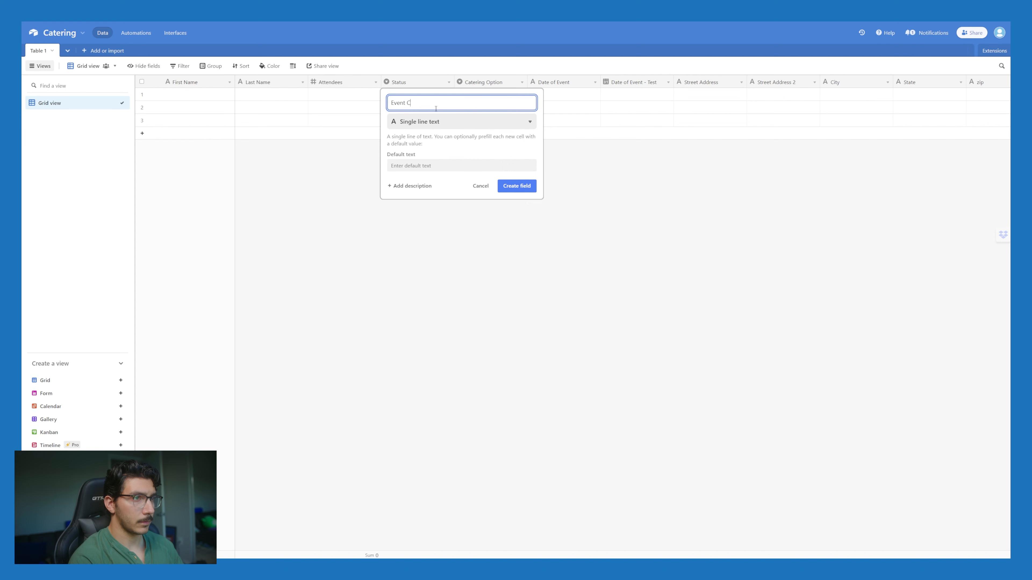
{"action": "type", "text": "ost"}
Step: Make Event Cost a formula field computing Attendees * 6
{"action": "left_click", "coordinate": [447, 121]}
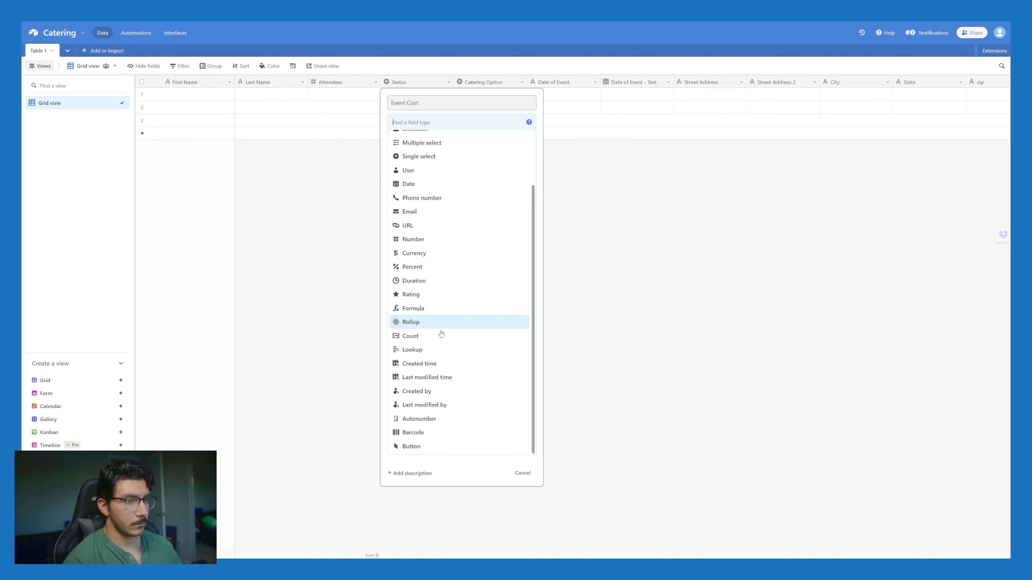
{"action": "left_click", "coordinate": [440, 308]}
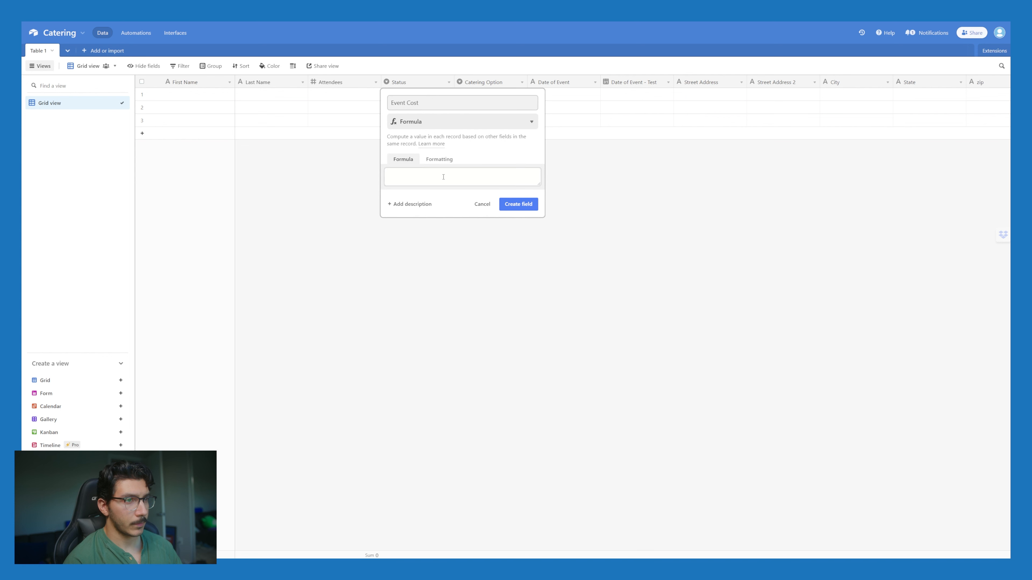
{"action": "left_click", "coordinate": [444, 177]}
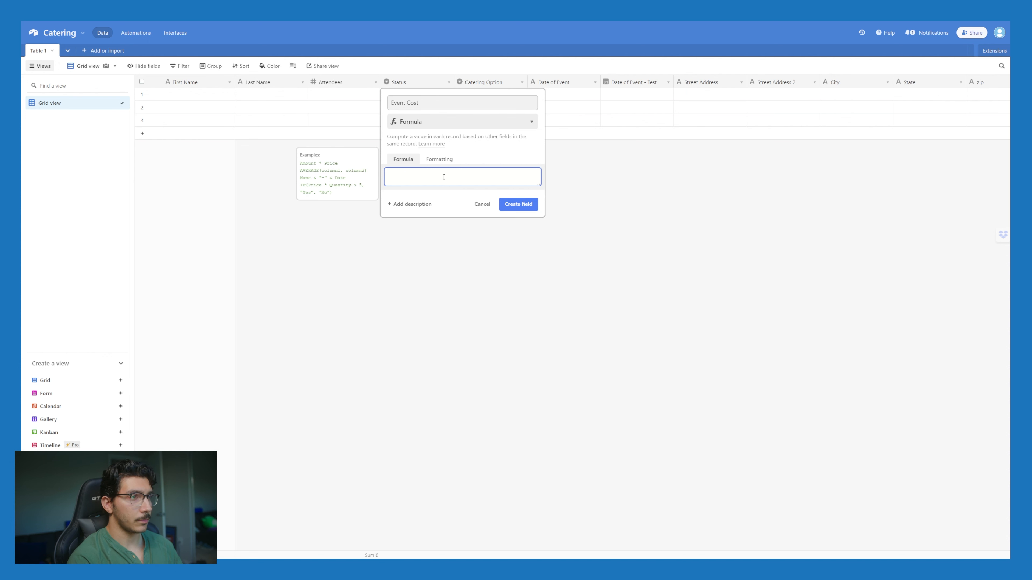
{"action": "type", "text": "ate"}
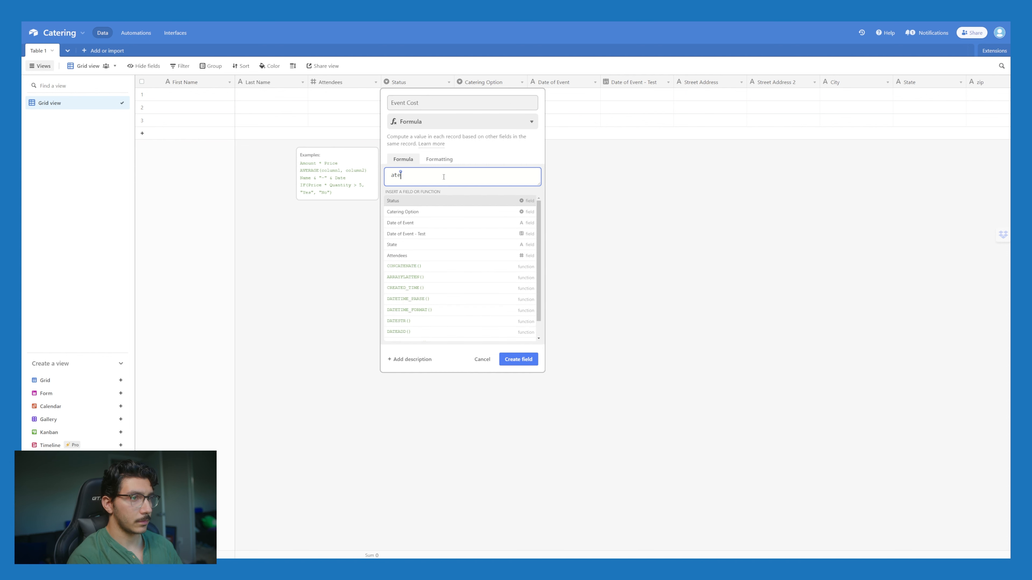
{"action": "left_click", "coordinate": [430, 256]}
{"action": "type", "text": "* "}
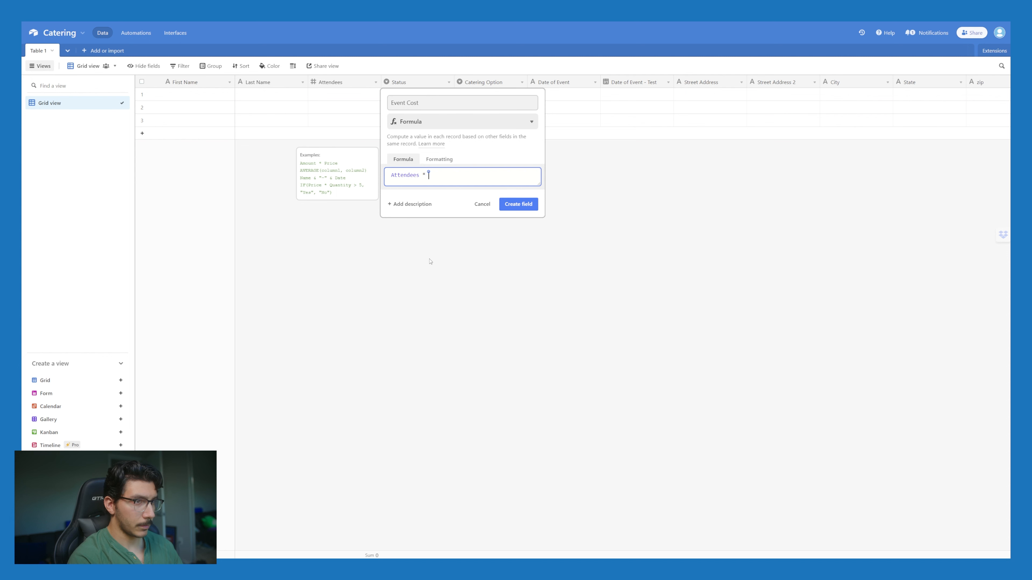
{"action": "type", "text": "6"}
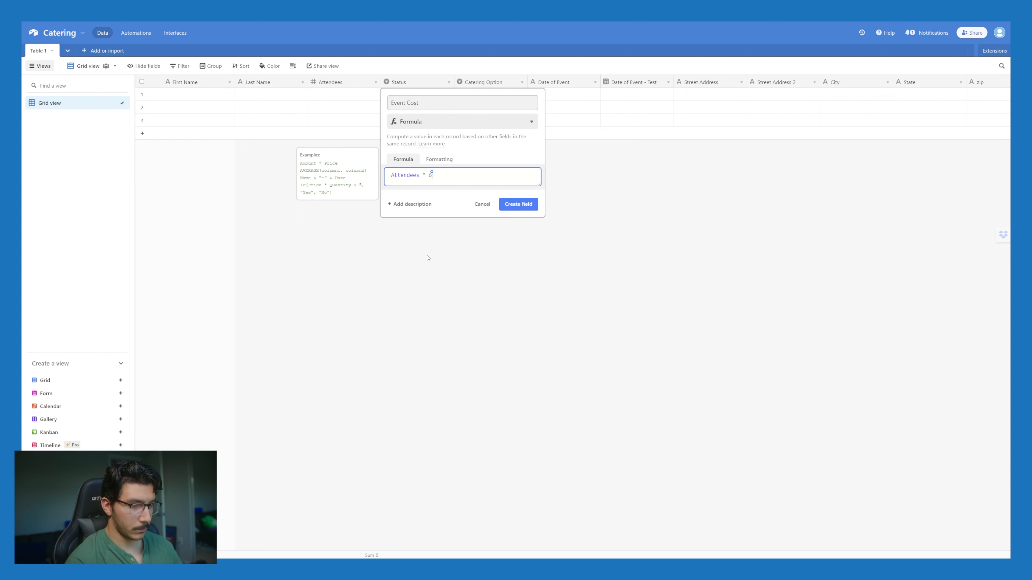
{"action": "key", "text": "Return"}
{"action": "key", "text": "BackSpace"}
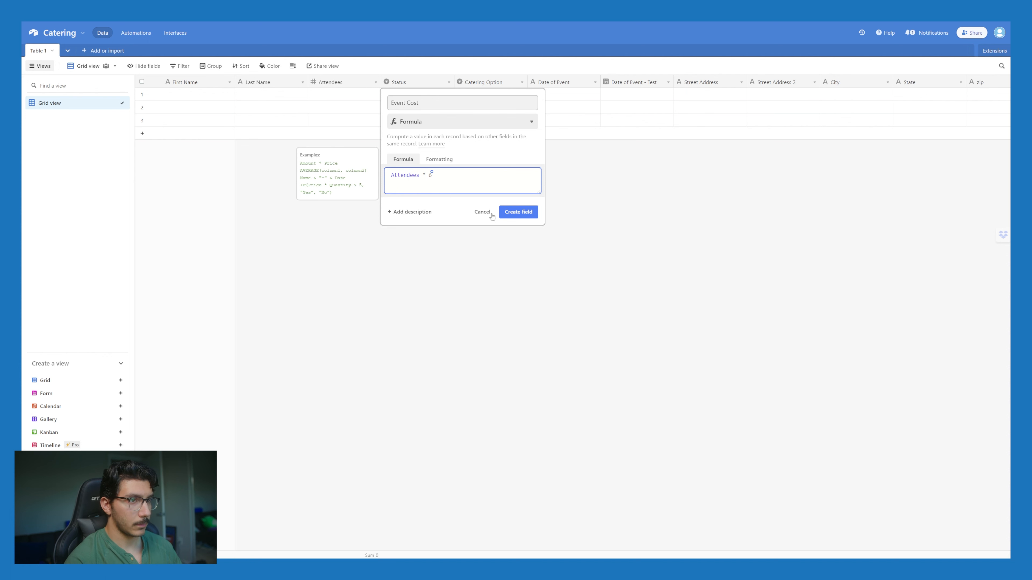
{"action": "left_click", "coordinate": [520, 212]}
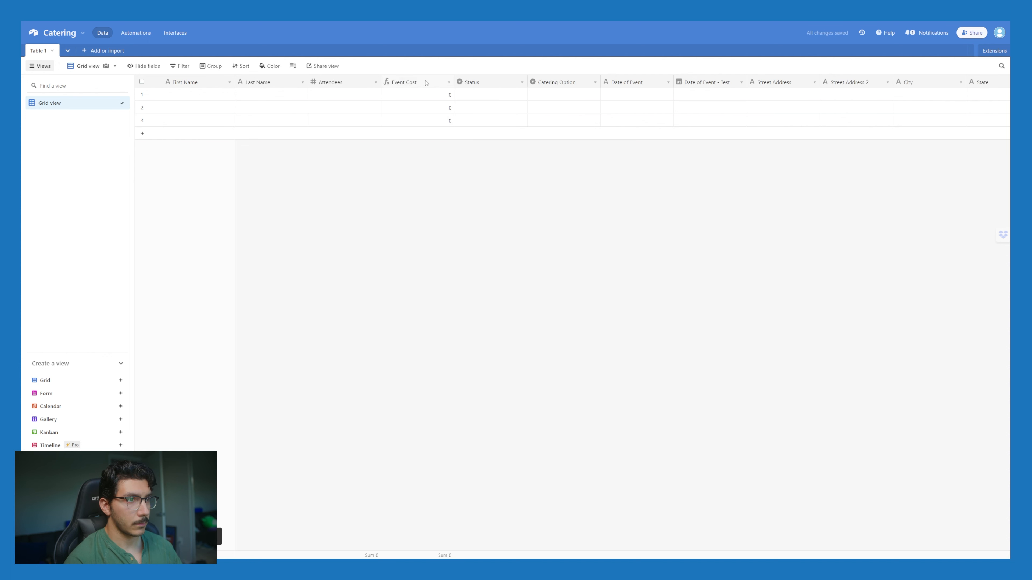
Step: Format the Event Cost formula as currency and save it
{"action": "left_click", "coordinate": [450, 82]}
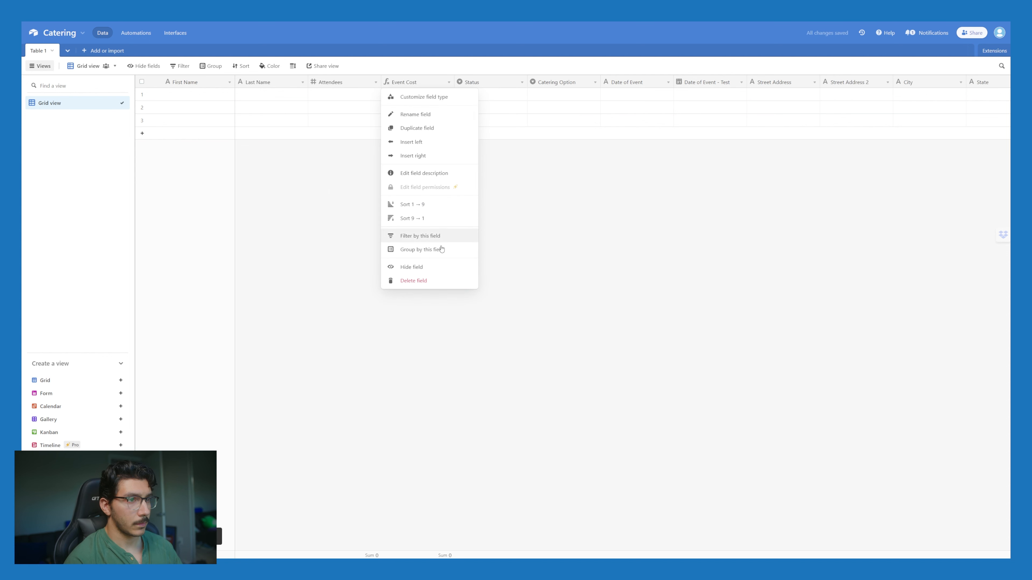
{"action": "left_click", "coordinate": [434, 98]}
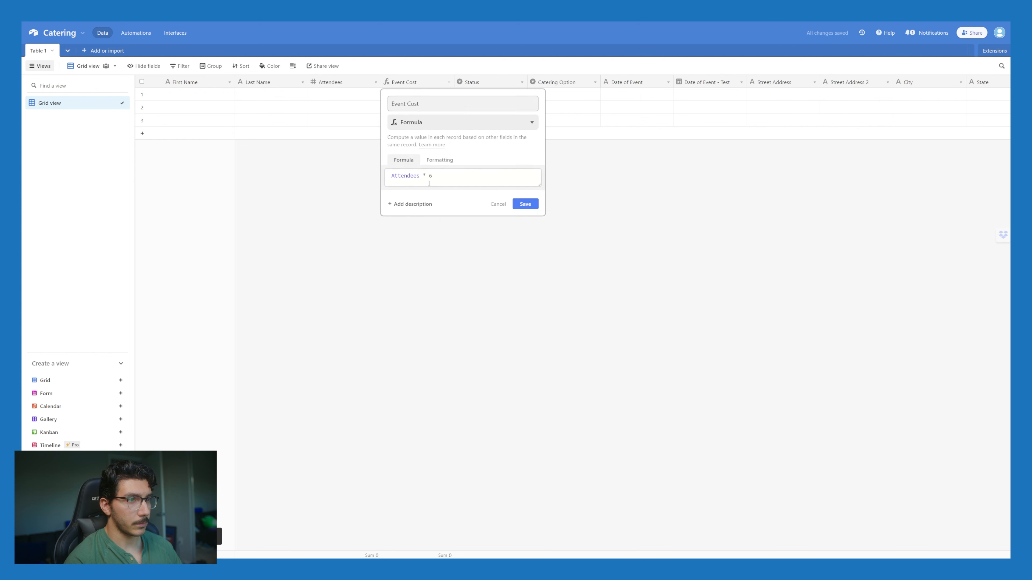
{"action": "left_click", "coordinate": [440, 161]}
{"action": "left_click", "coordinate": [451, 186]}
{"action": "left_click", "coordinate": [443, 214]}
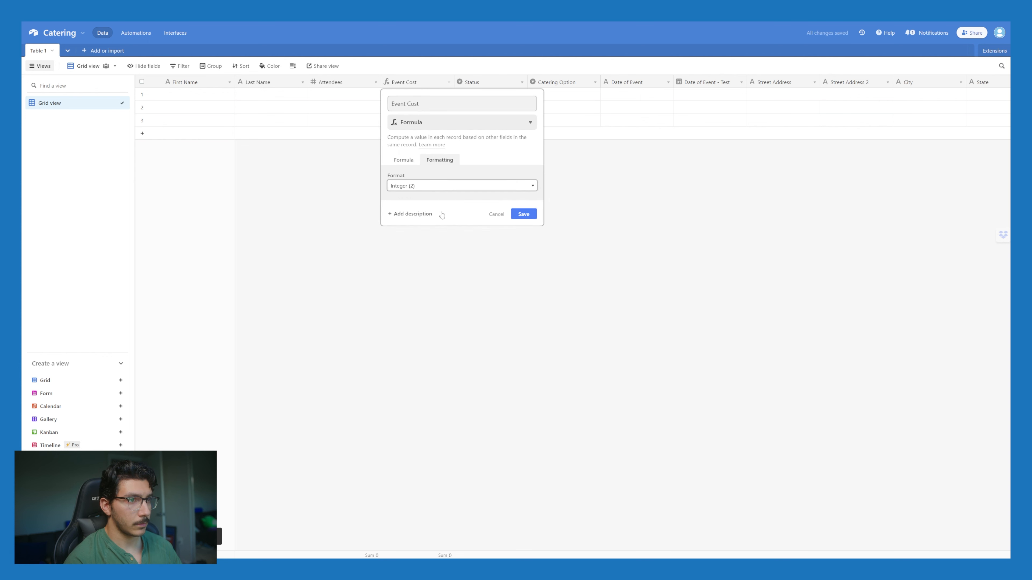
{"action": "left_click", "coordinate": [524, 261]}
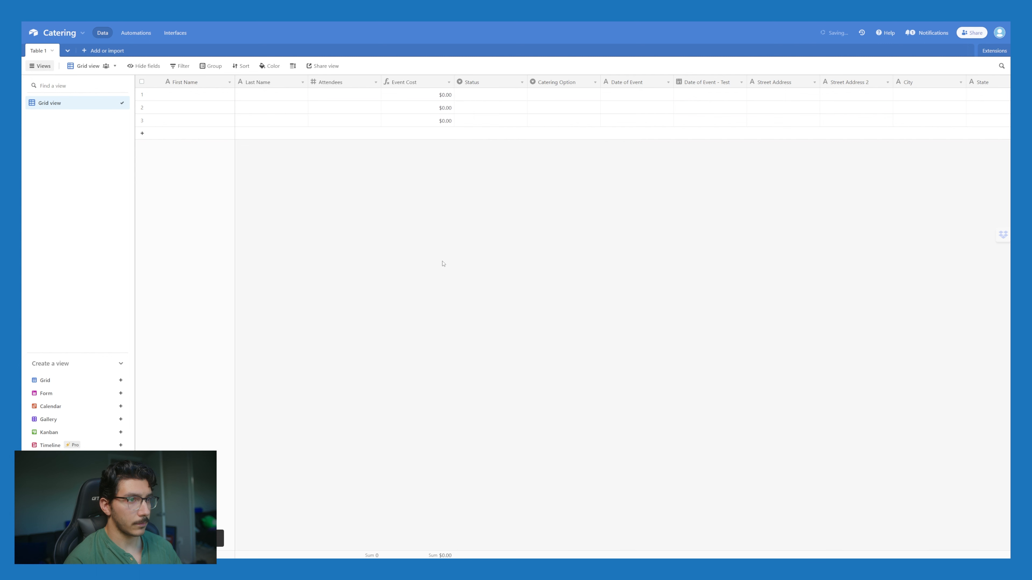
Step: Enter 24 in row 1's Attendees cell so Event Cost shows $144.00
{"action": "double_click", "coordinate": [344, 98]}
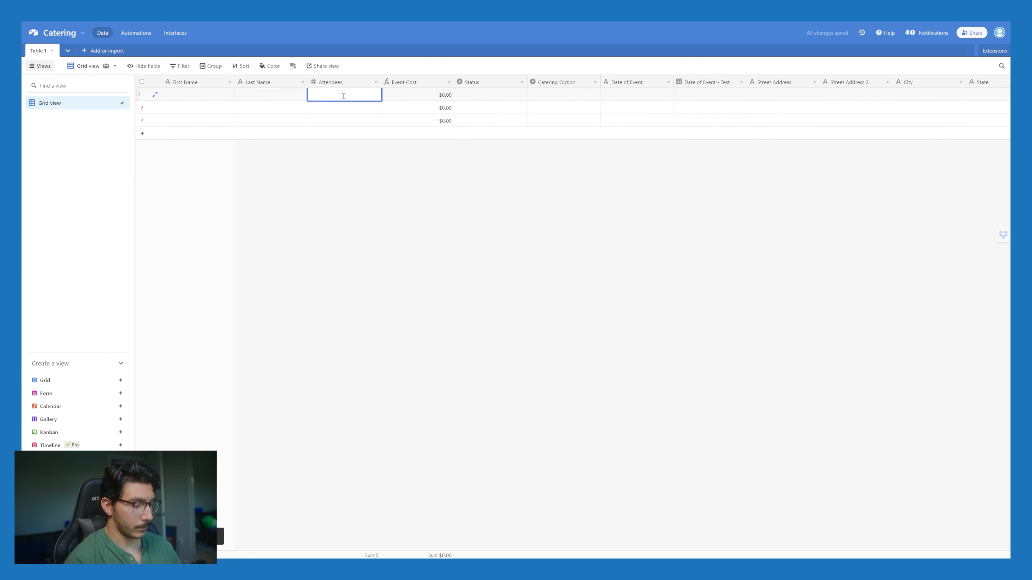
{"action": "type", "text": "24"}
{"action": "key", "text": "Return"}
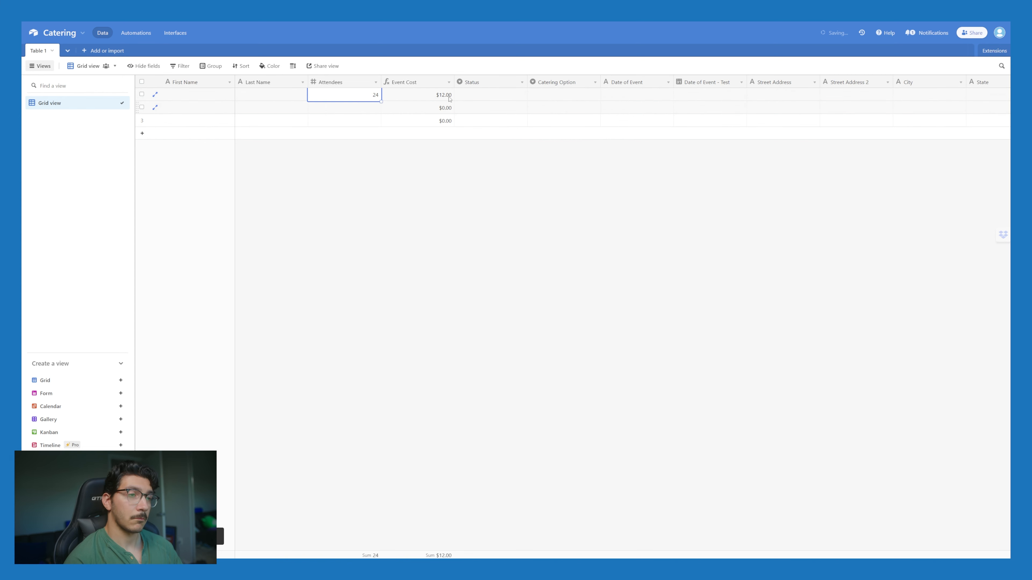
{"action": "left_click", "coordinate": [410, 186]}
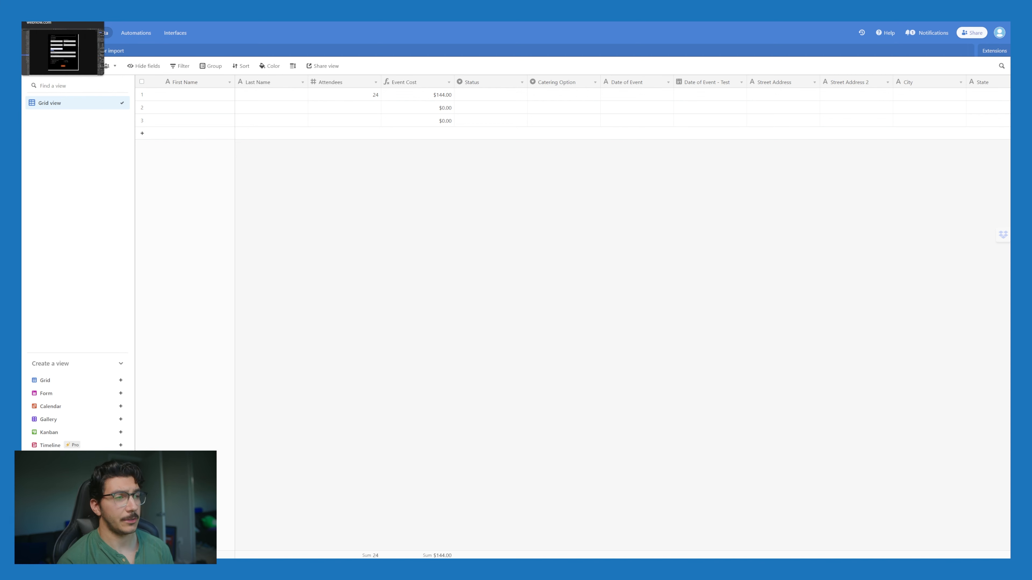
Step: Select the catering form in Webflow and open the Logic Flows list
{"action": "key", "text": "alt+Tab"}
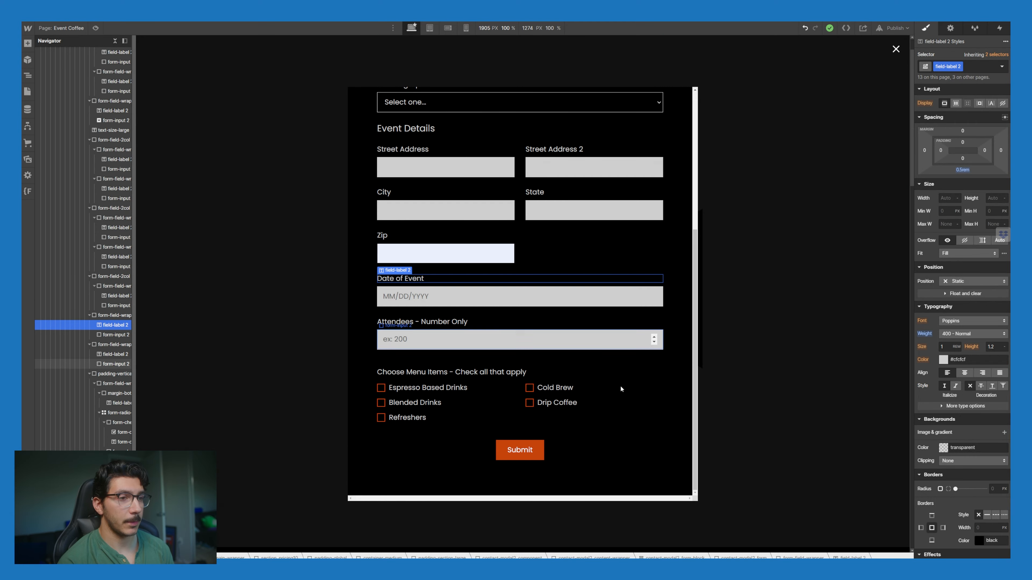
{"action": "left_click", "coordinate": [634, 355]}
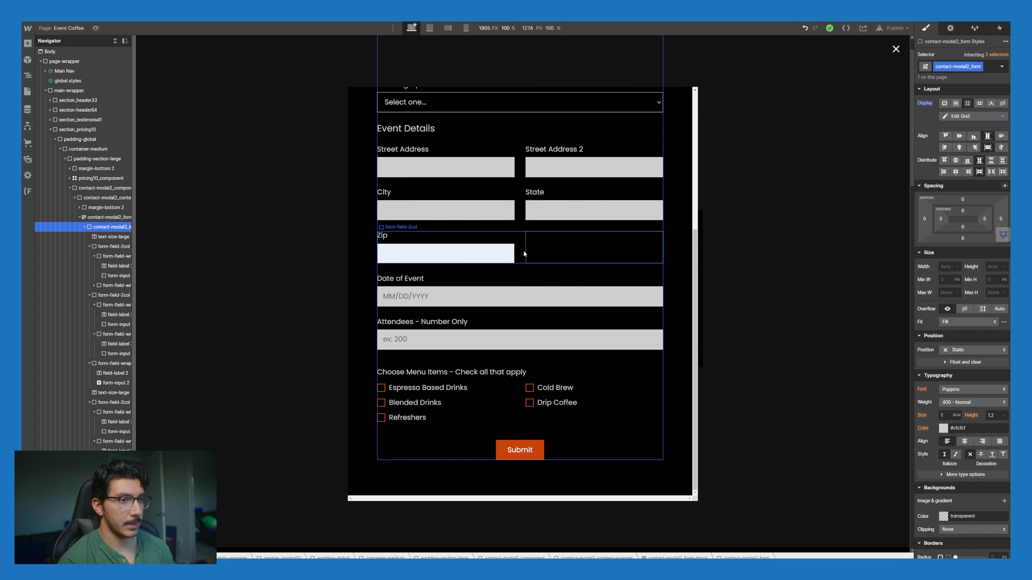
{"action": "left_click", "coordinate": [30, 130]}
{"action": "left_click", "coordinate": [75, 65]}
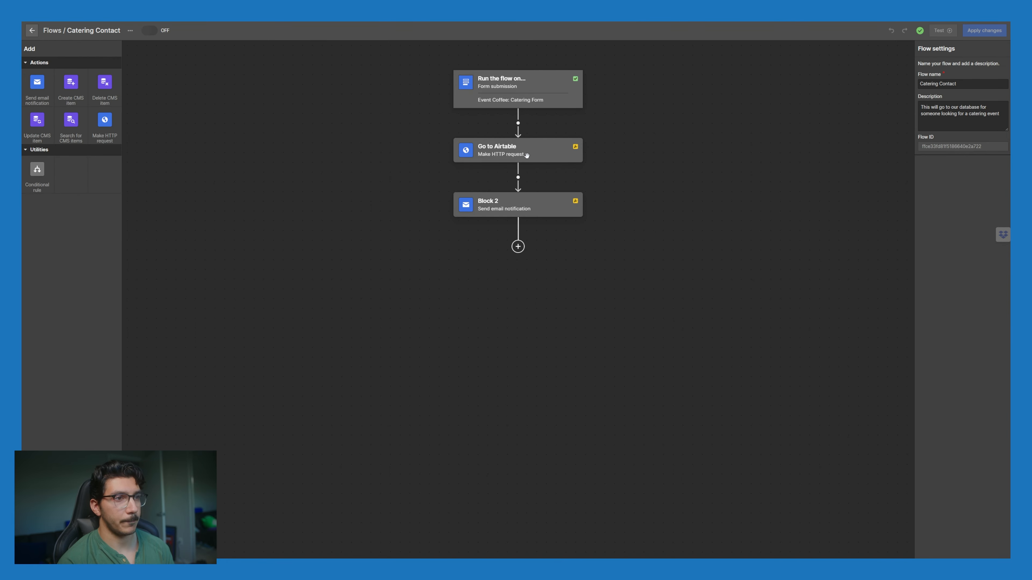
Step: Set the Go to Airtable block's request method to POST, then return to Airtable
{"action": "left_click", "coordinate": [526, 156]}
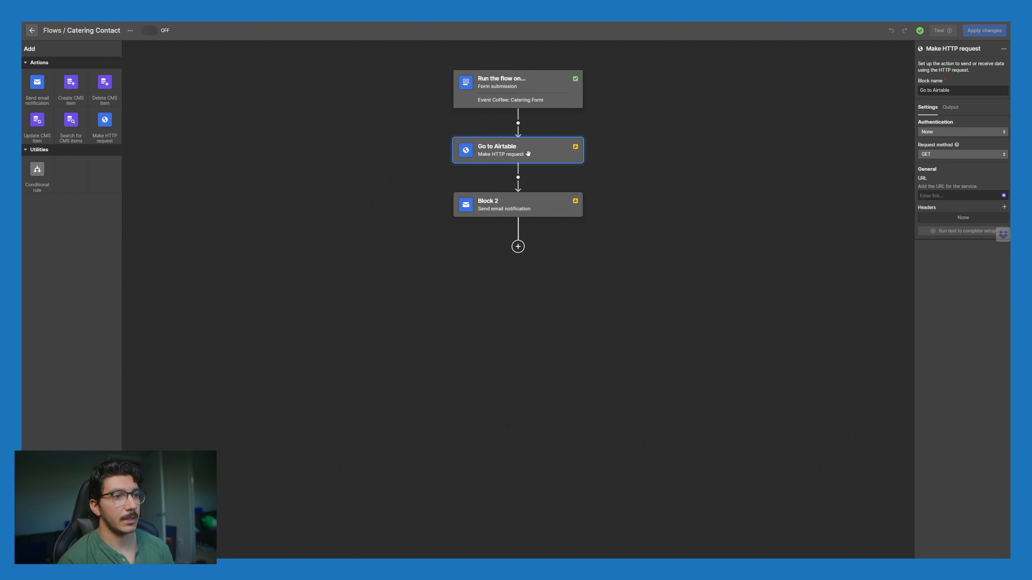
{"action": "left_click", "coordinate": [943, 154]}
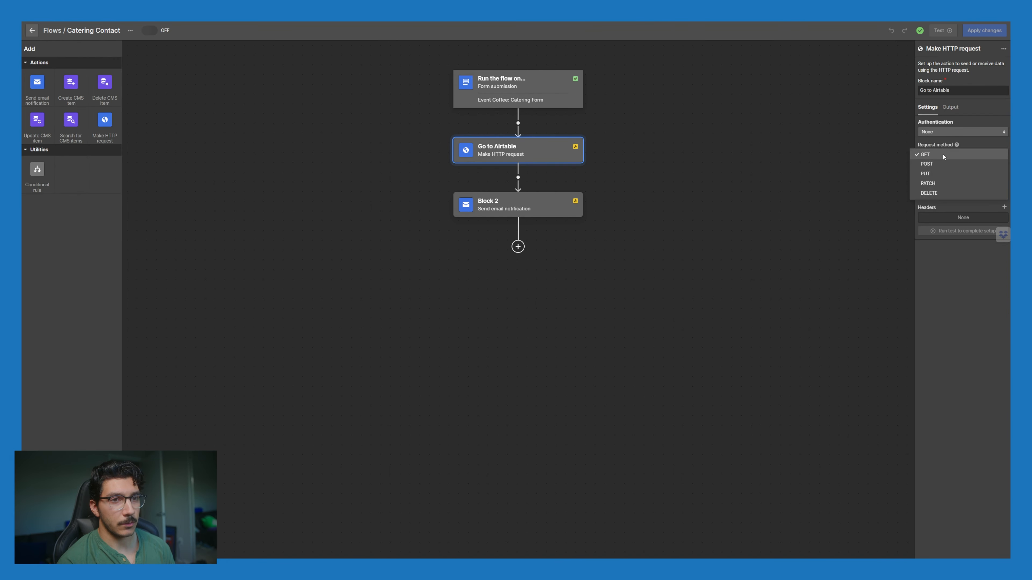
{"action": "left_click", "coordinate": [934, 165]}
{"action": "left_click", "coordinate": [934, 196]}
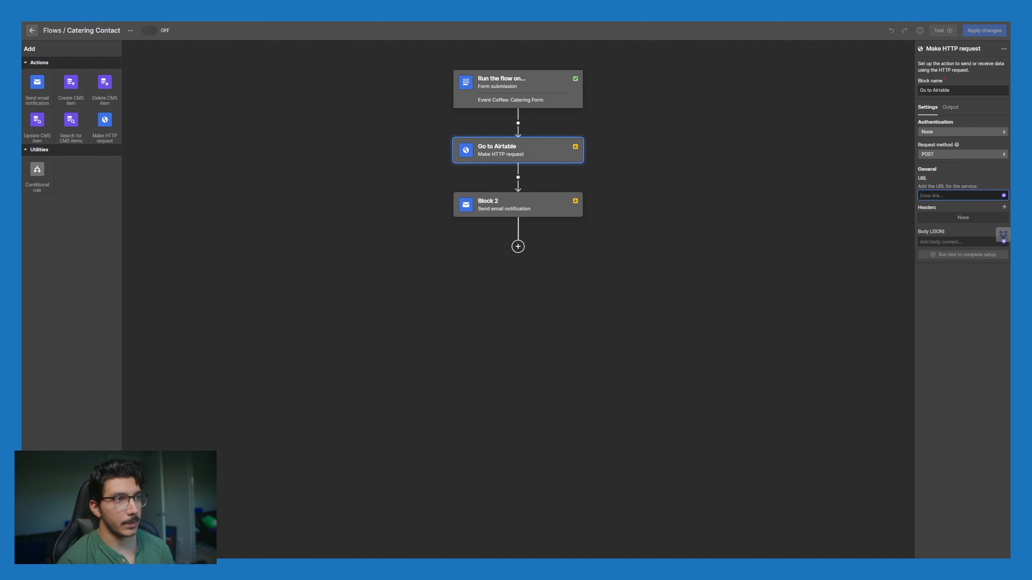
{"action": "key", "text": "ctrl+Tab"}
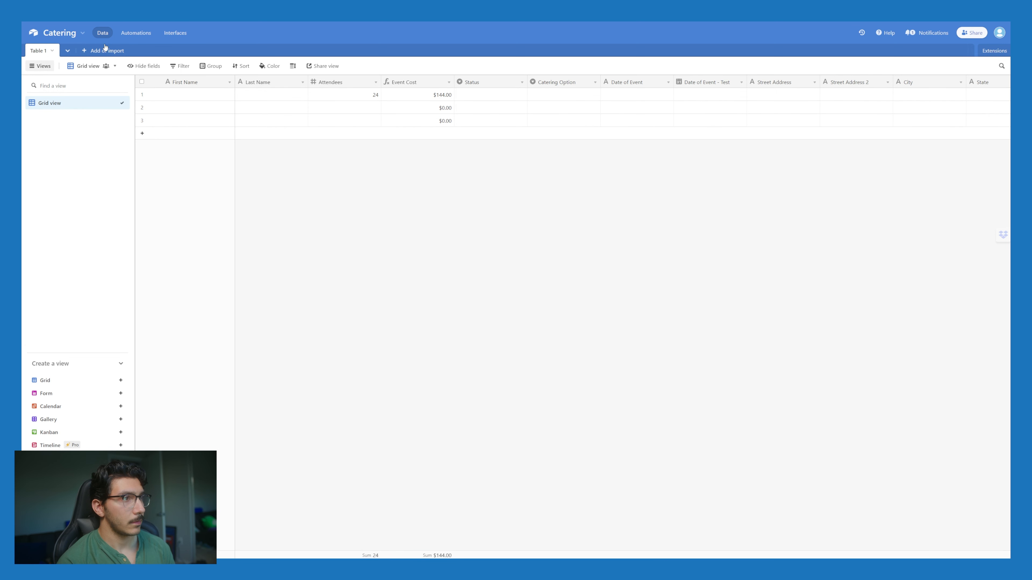
Step: Add a 'When webhook received' trigger to a new Airtable automation and copy its webhook URL
{"action": "left_click", "coordinate": [136, 33]}
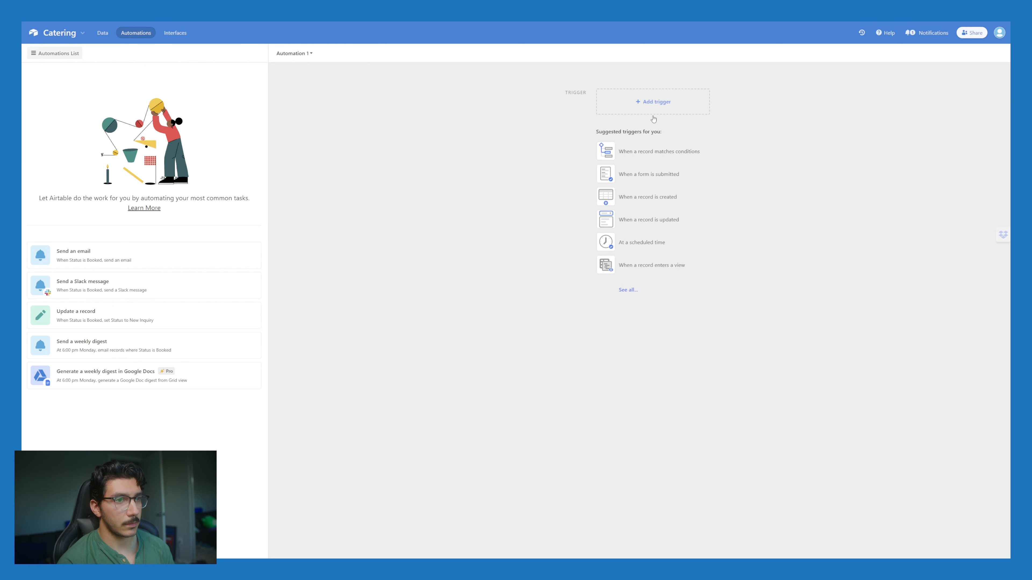
{"action": "left_click", "coordinate": [631, 291]}
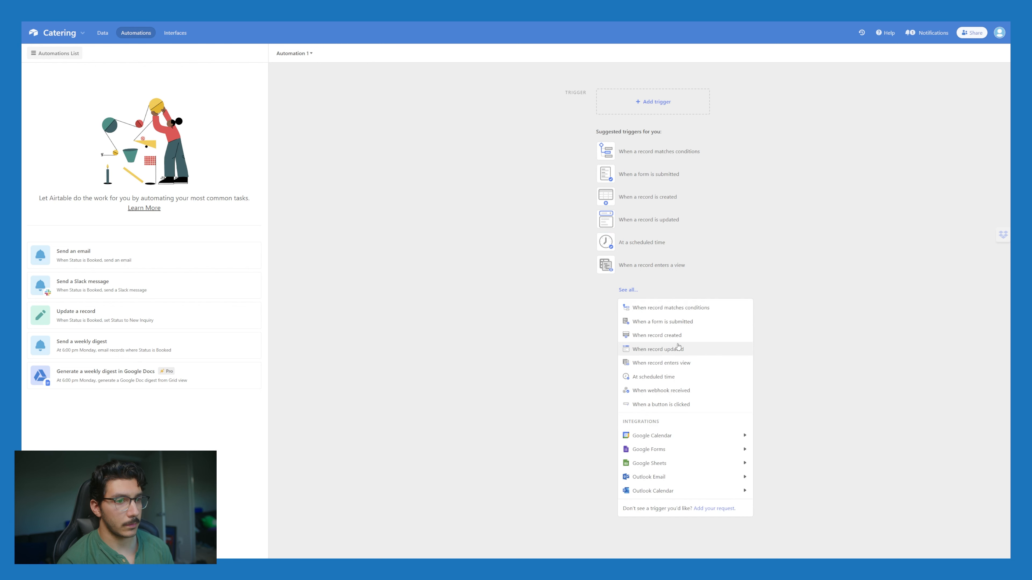
{"action": "left_click", "coordinate": [679, 391]}
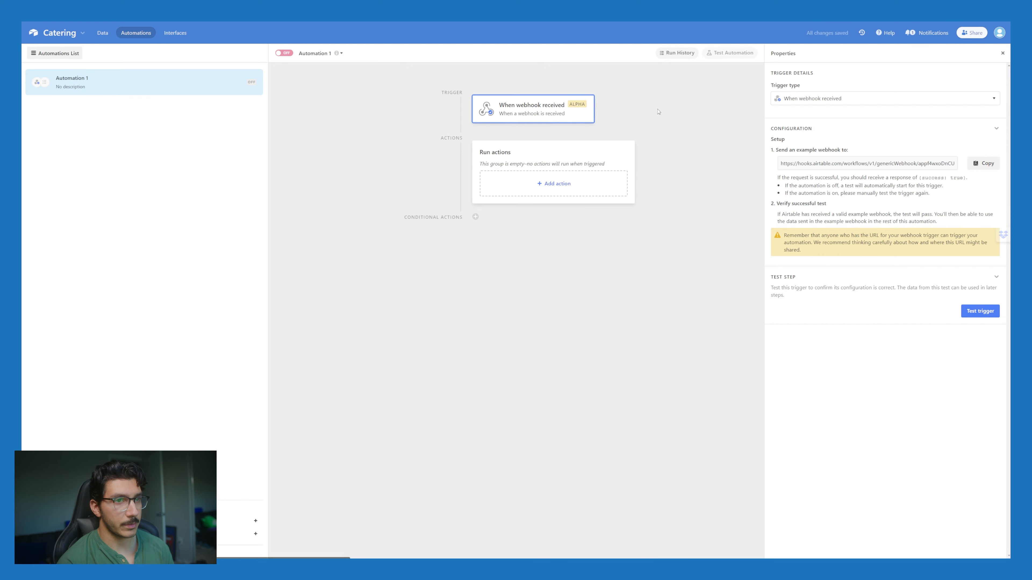
{"action": "left_click", "coordinate": [984, 163]}
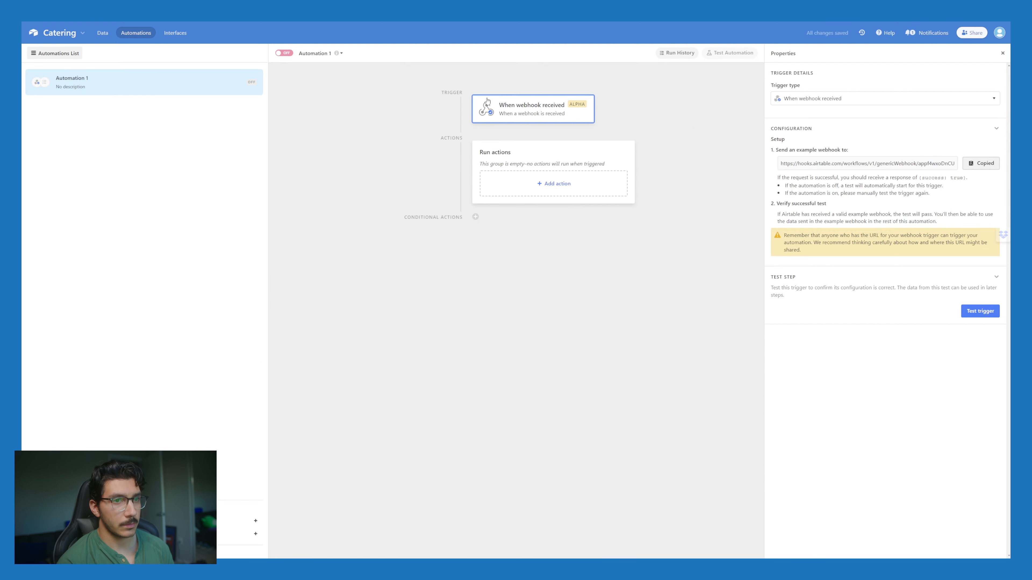
{"action": "key", "text": "ctrl+Tab"}
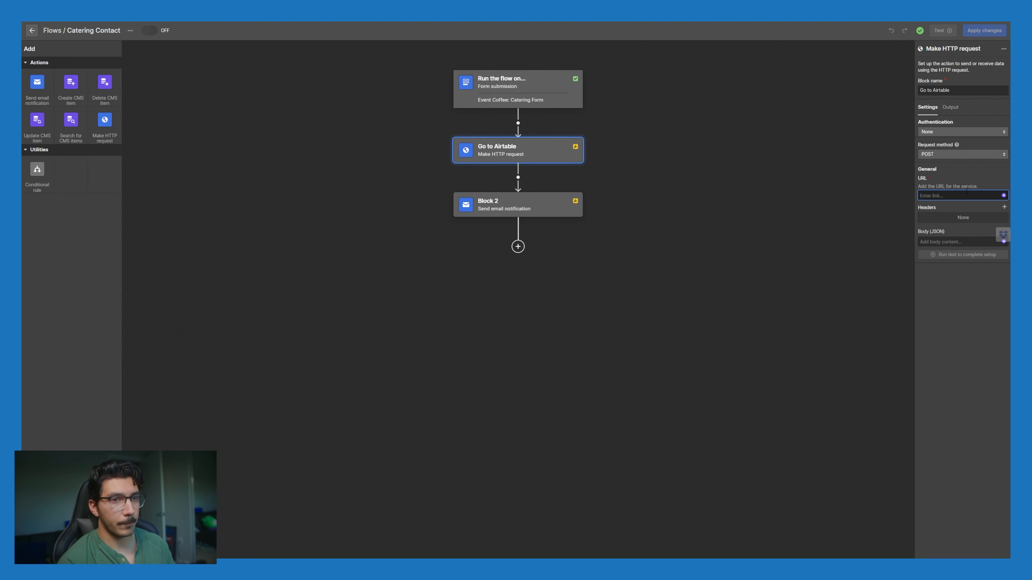
Step: Paste the Airtable webhook URL into the Go to Airtable request's URL field, checking it against Airtable
{"action": "key", "text": "ctrl+v"}
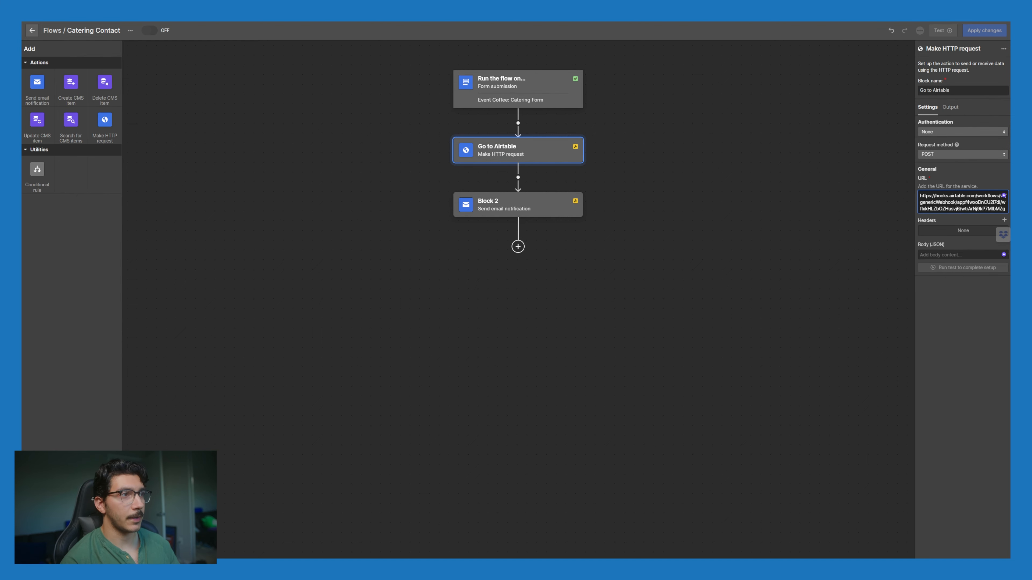
{"action": "key", "text": "ctrl+Tab"}
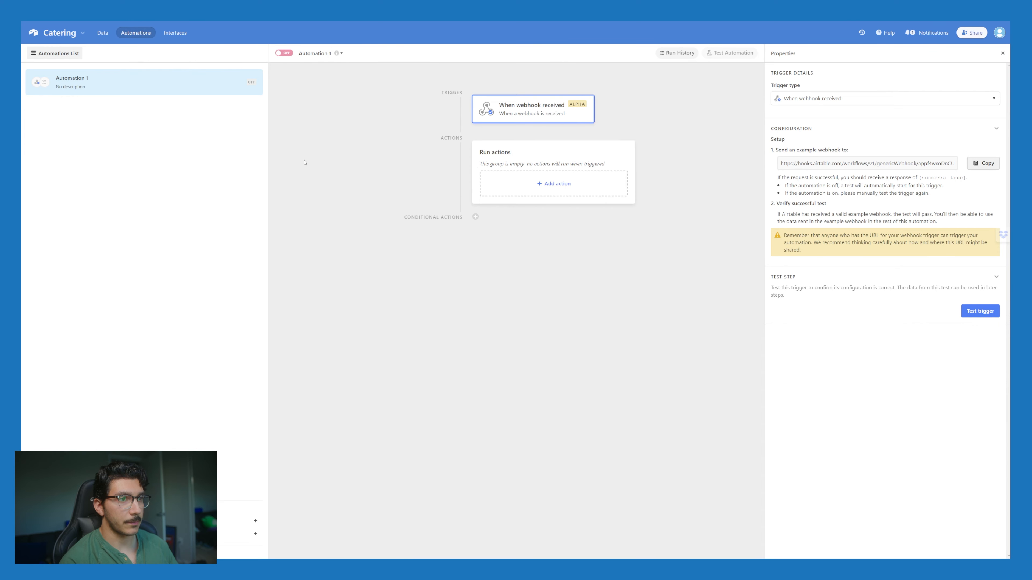
{"action": "key", "text": "ctrl+Tab"}
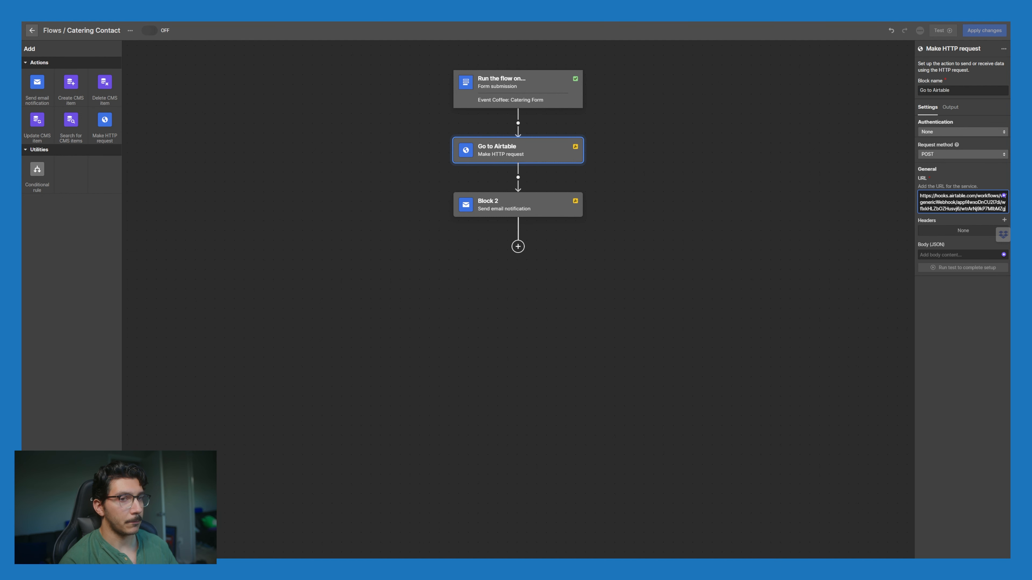
{"action": "key", "text": "ctrl+Tab"}
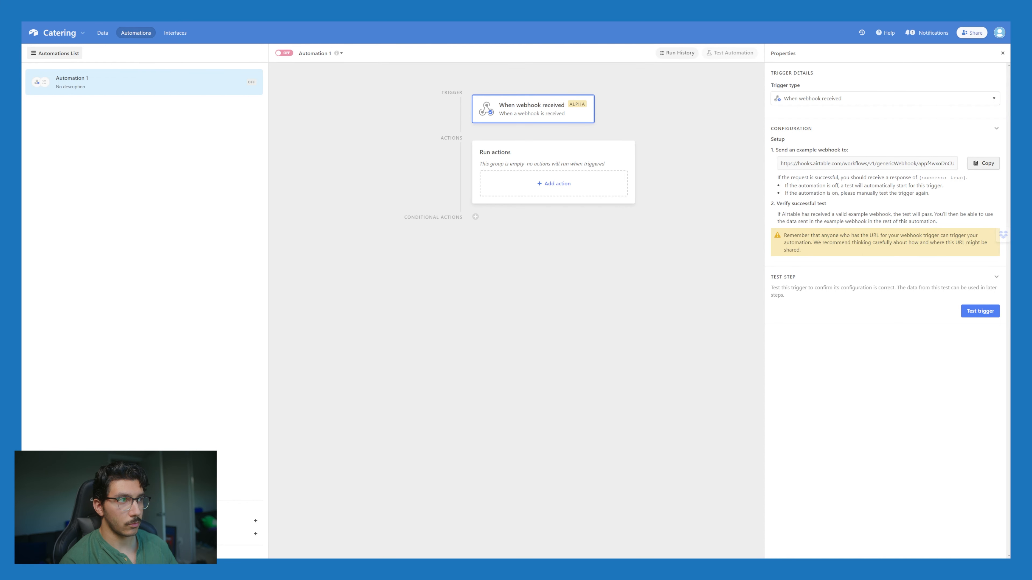
{"action": "key", "text": "ctrl+Tab"}
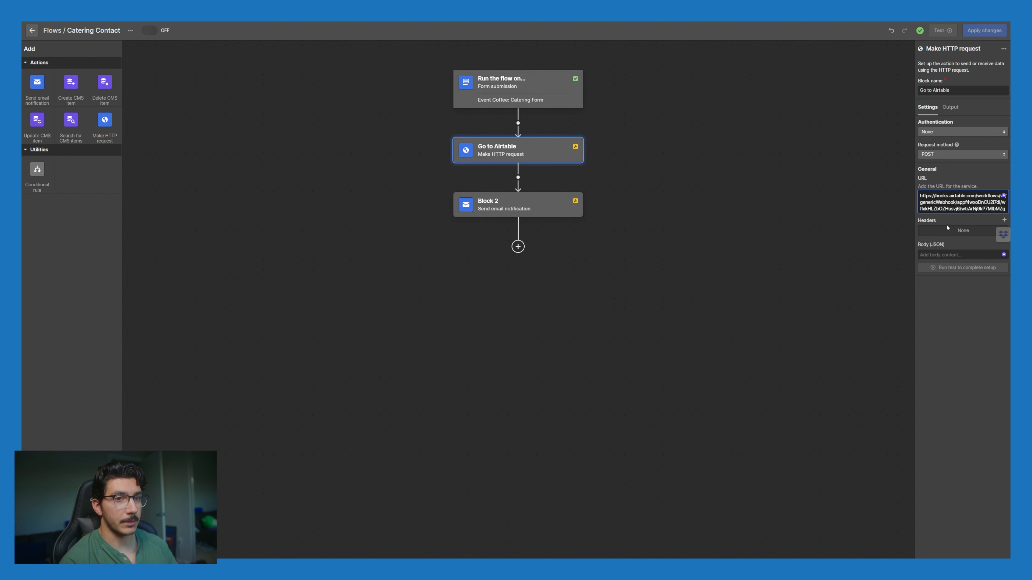
{"action": "left_click", "coordinate": [968, 230]}
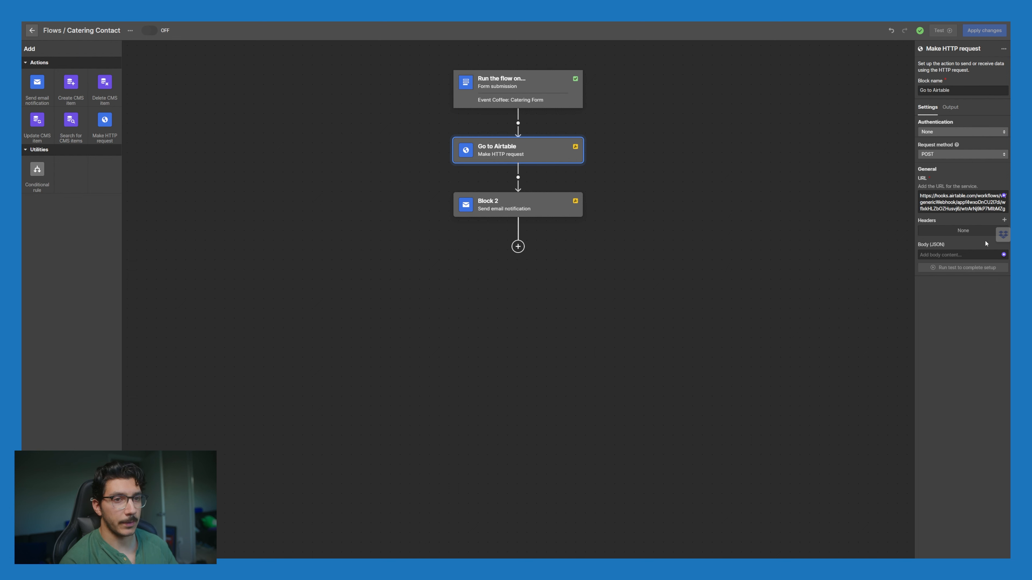
{"action": "left_click", "coordinate": [966, 253]}
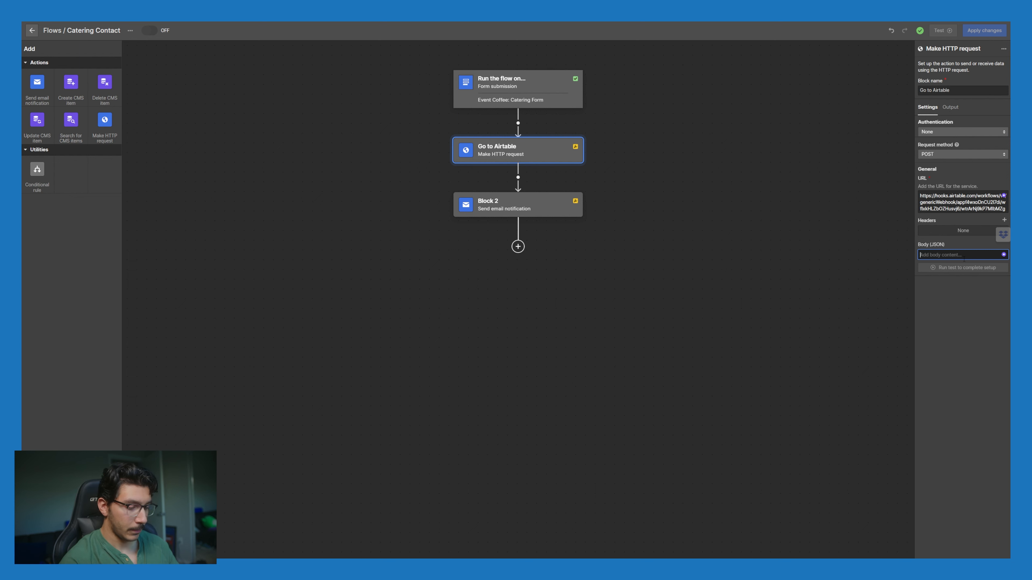
Step: Start the JSON body with { and a "first-name" key mapped to the Catering First Name form field
{"action": "type", "text": "{"}
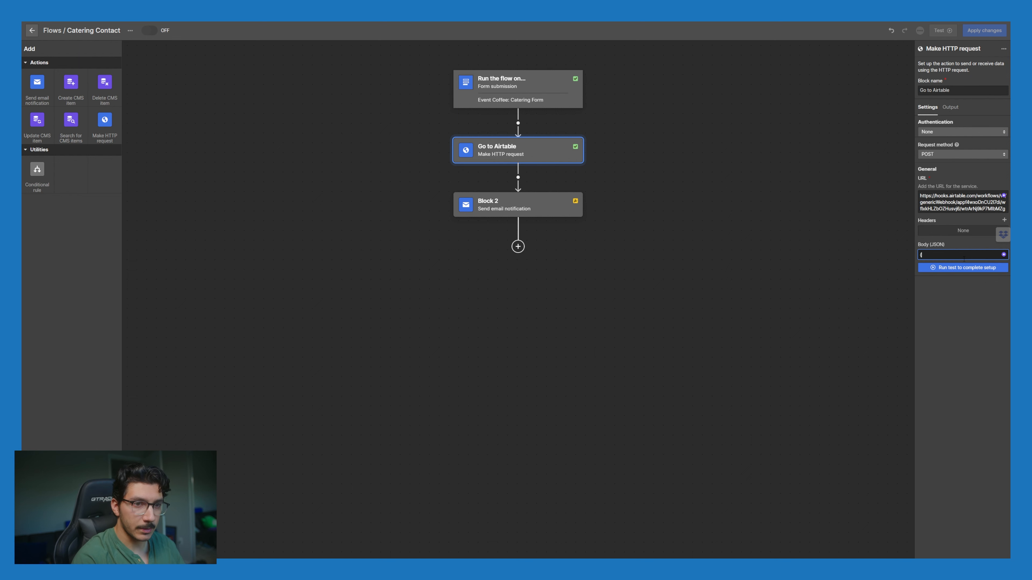
{"action": "key", "text": "Return"}
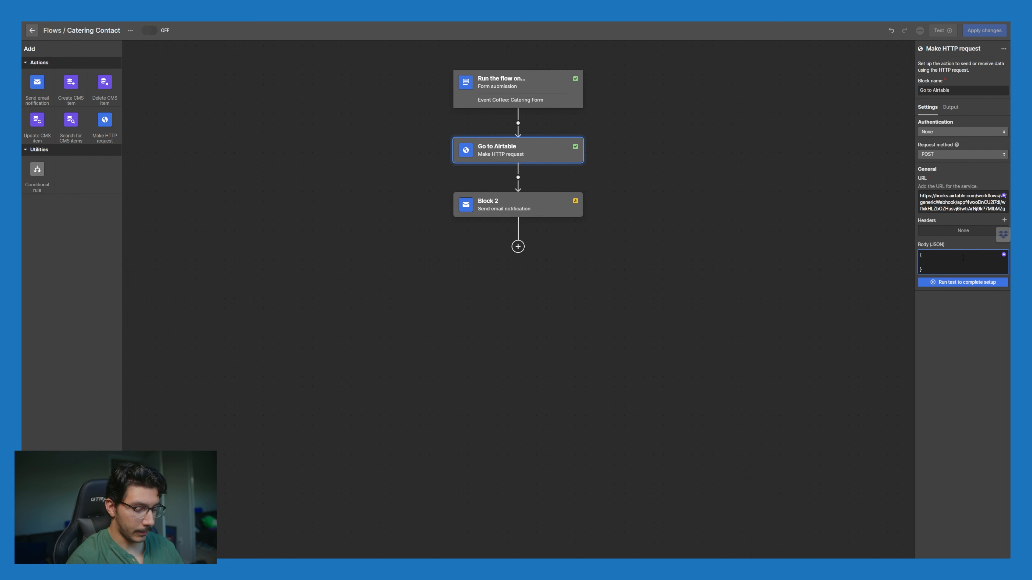
{"action": "type", "text": "\""}
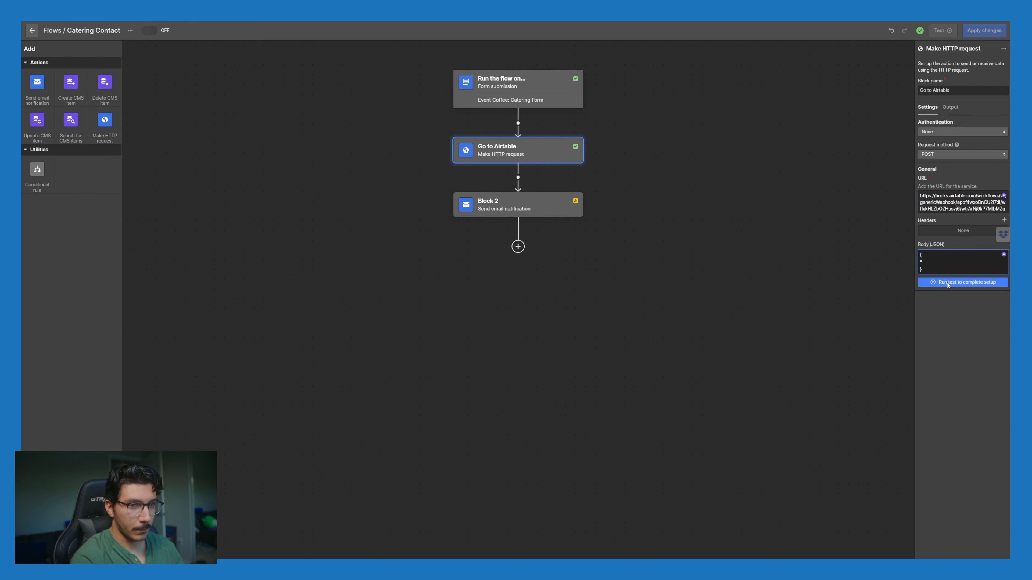
{"action": "type", "text": "Firs"}
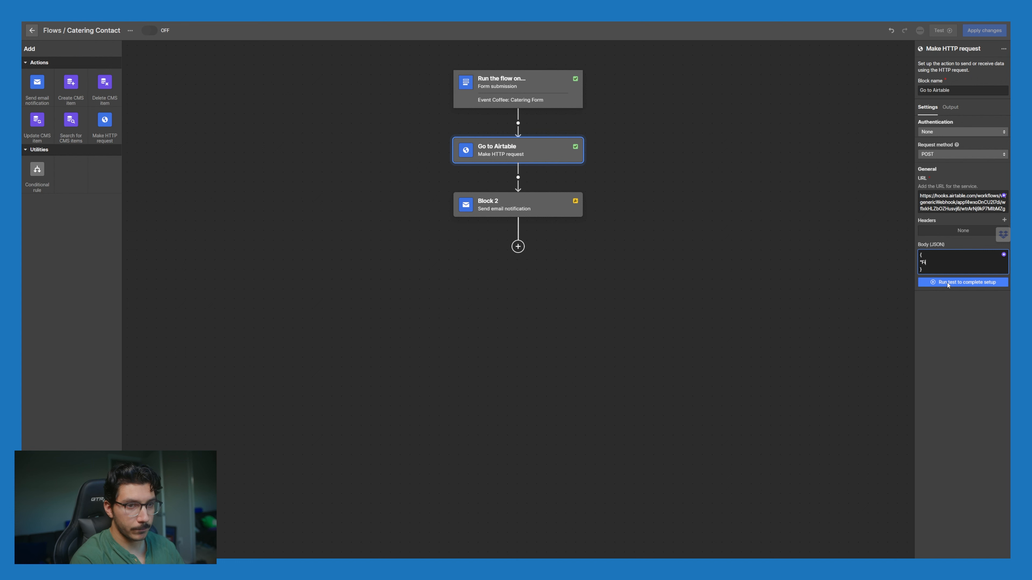
{"action": "key", "text": "BackSpace"}
{"action": "key", "text": "BackSpace"}
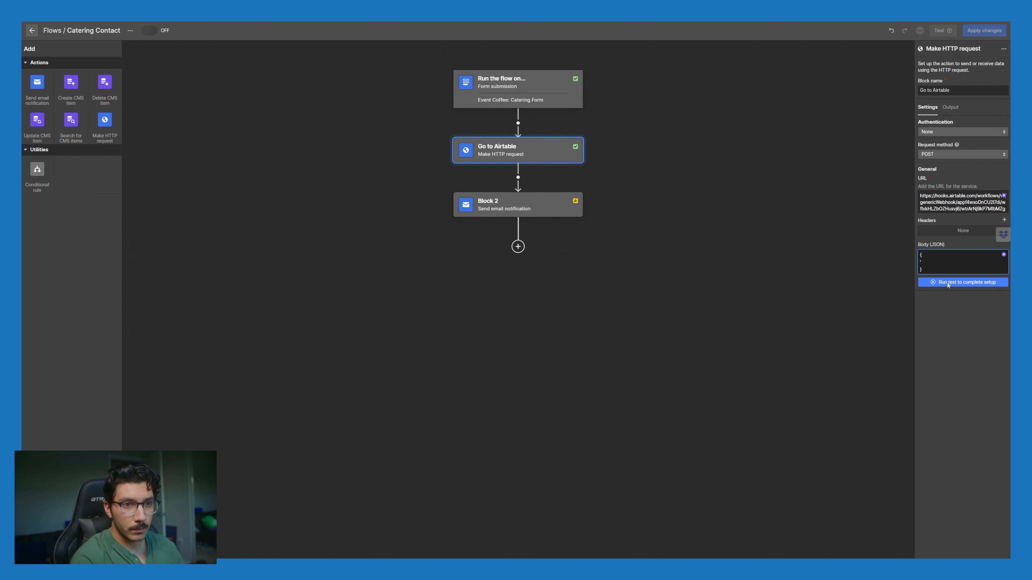
{"action": "type", "text": "first-name\" :"}
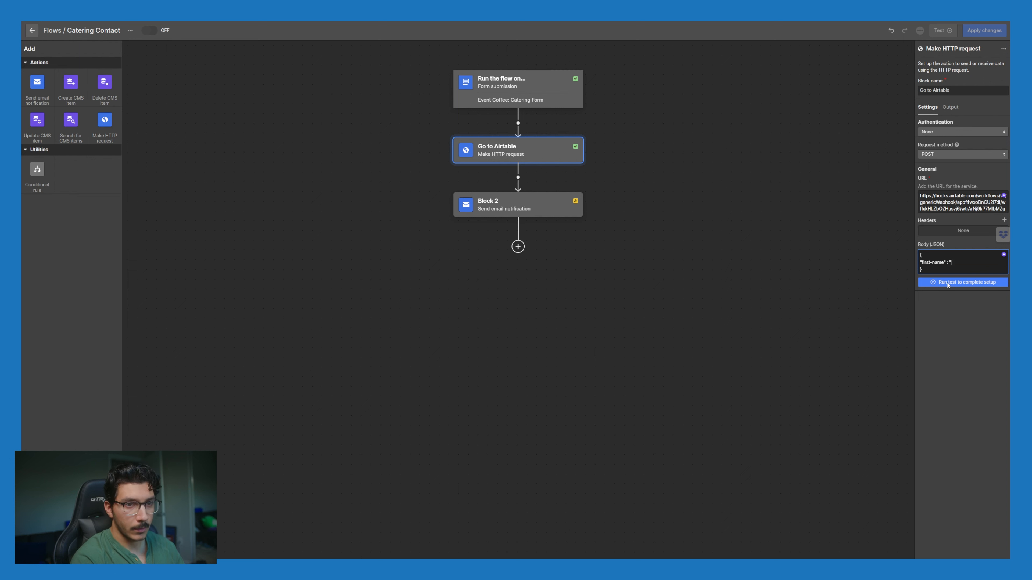
{"action": "left_click", "coordinate": [1003, 255]}
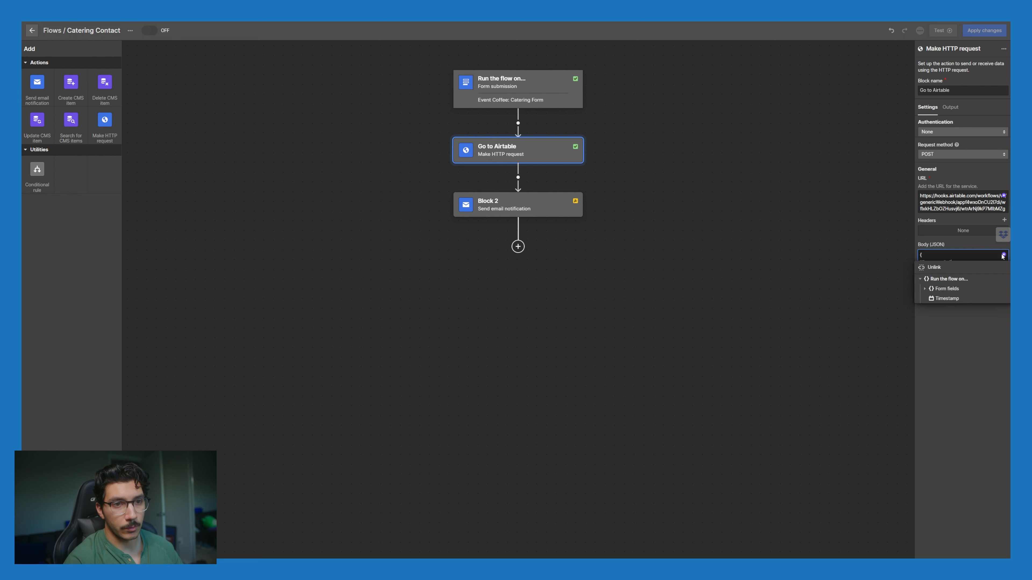
{"action": "left_click", "coordinate": [926, 289]}
{"action": "left_click", "coordinate": [962, 299]}
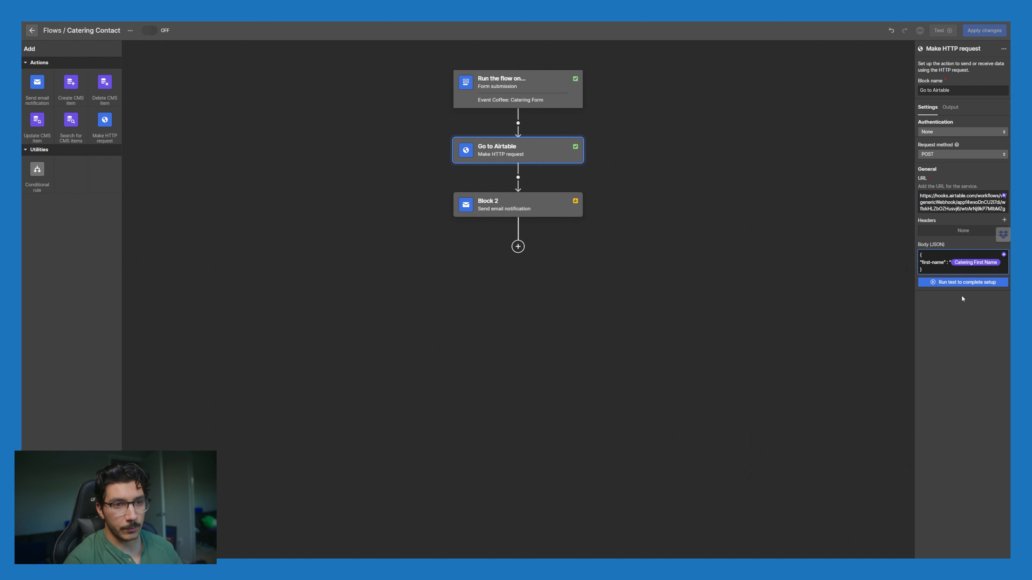
{"action": "type", "text": "\""}
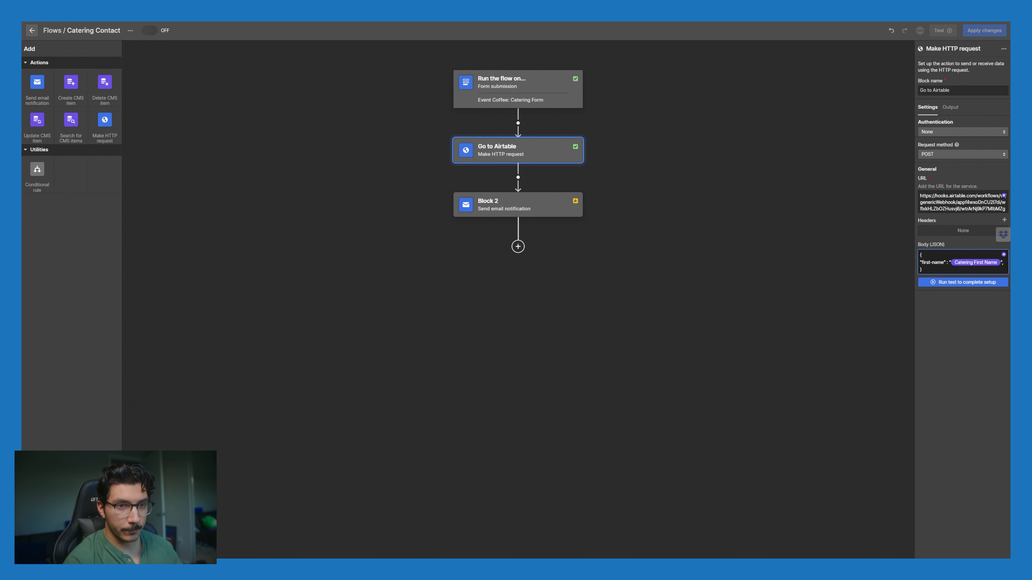
{"action": "left_click_drag", "start_coordinate": [1002, 263], "coordinate": [920, 263]}
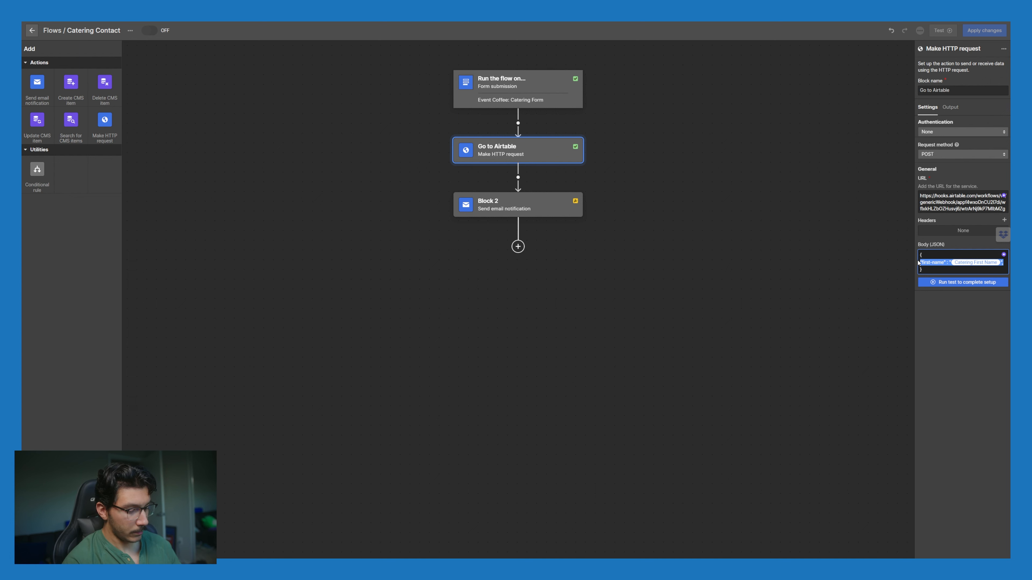
{"action": "left_click", "coordinate": [1005, 264]}
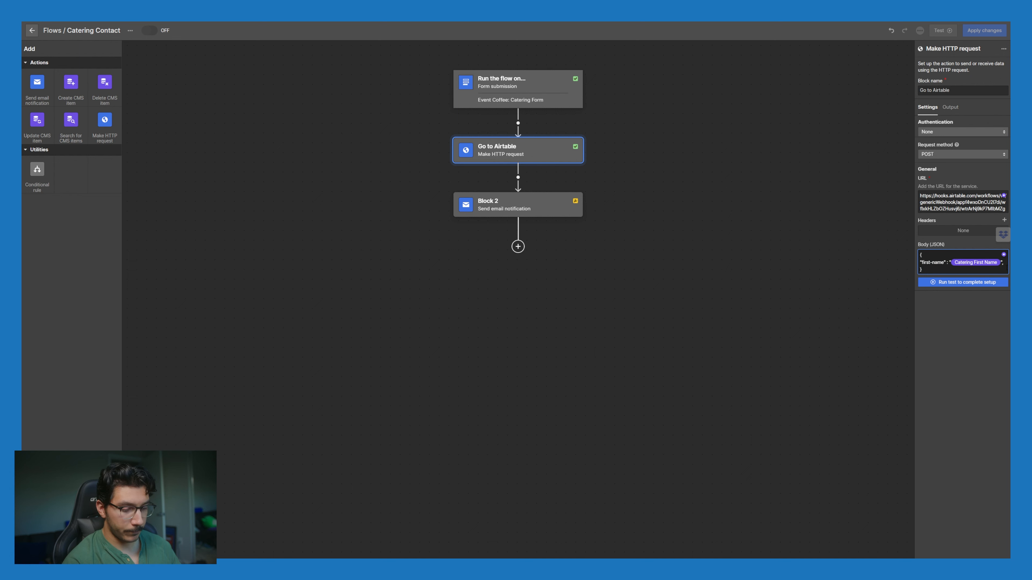
Step: Paste the first-name line repeatedly on new lines to create about a dozen placeholder entries
{"action": "key", "text": "Return"}
{"action": "type", "text": "\"first-name\" : \"Catering First Name\","}
{"action": "key", "text": "Return"}
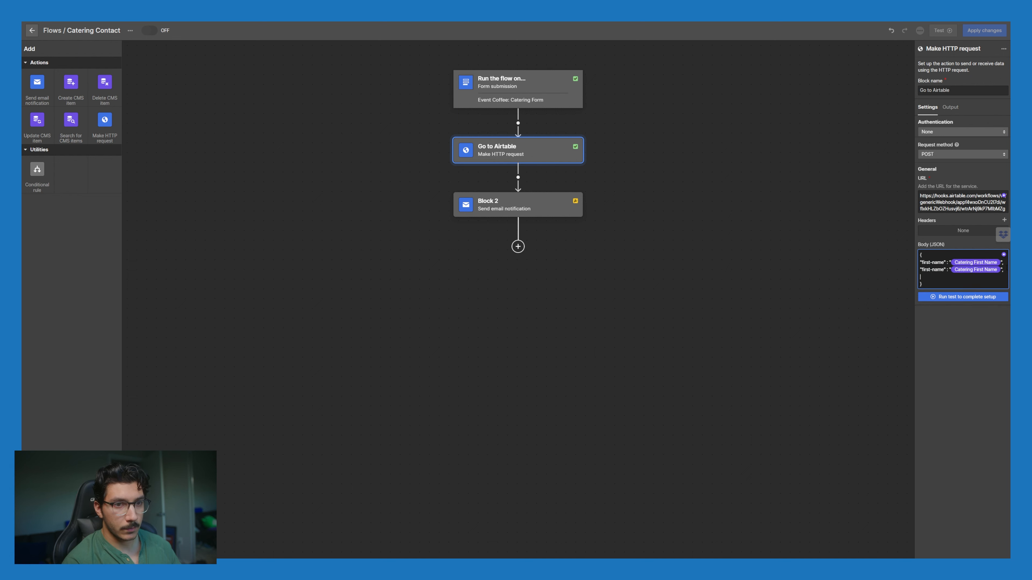
{"action": "type", "text": "\"first-name\" : \"Catering First Name\","}
{"action": "key", "text": "Return"}
{"action": "type", "text": "\"first-name\" : \"Catering First Name\","}
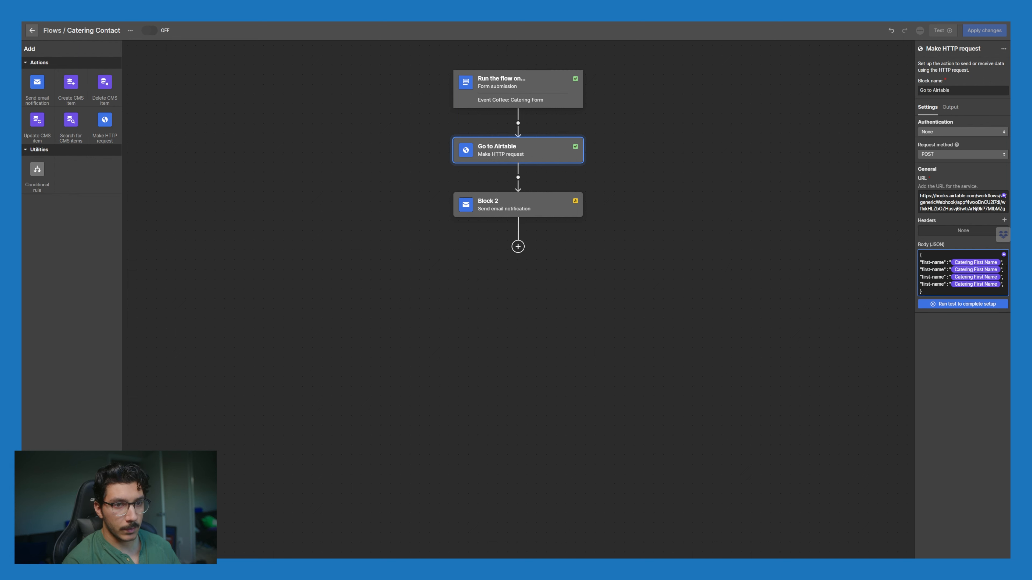
{"action": "key", "text": "Return"}
{"action": "type", "text": "\"first-name\" : \"Catering First Name\","}
{"action": "key", "text": "Return"}
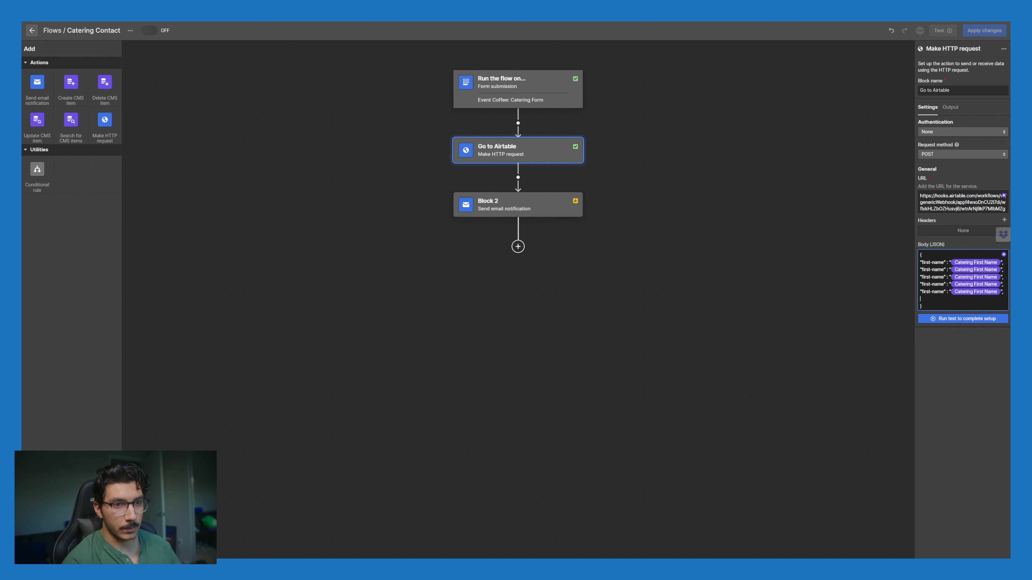
{"action": "type", "text": "\"first-name\" : \"Catering First Name\","}
{"action": "key", "text": "Return"}
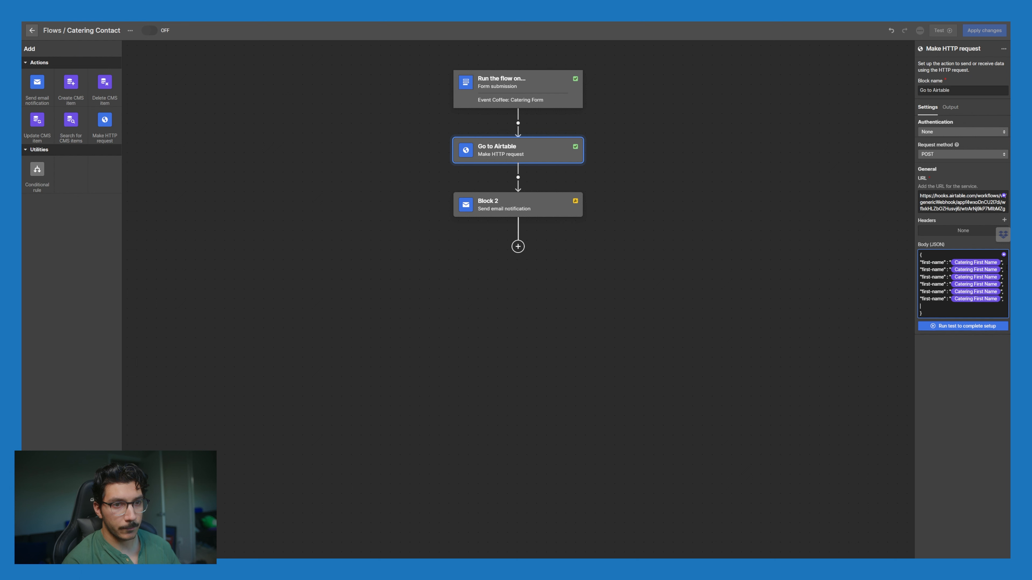
{"action": "type", "text": "\"first-name\" : \"Catering First Name\","}
{"action": "key", "text": "Return"}
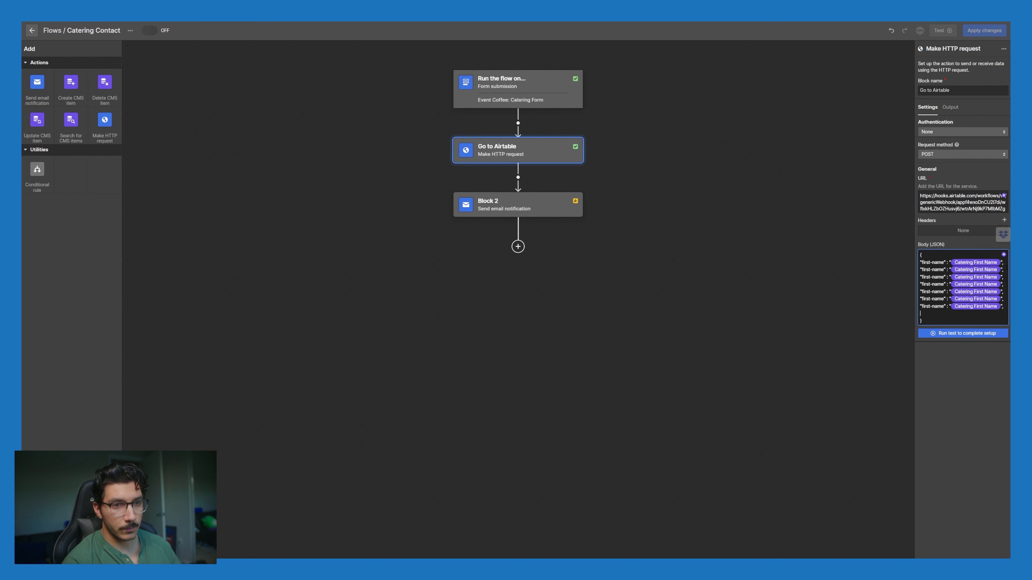
{"action": "type", "text": "\"first-name\" : \"Catering First Name\", \"first-name\" : \"Catering First Name\", \"first-name\" : \"Catering First Name\", \"first-name\" : \"Catering First Name\", \"first-name\" : \"Catering First Name\","}
{"action": "left_click_drag", "start_coordinate": [944, 270], "coordinate": [923, 270]}
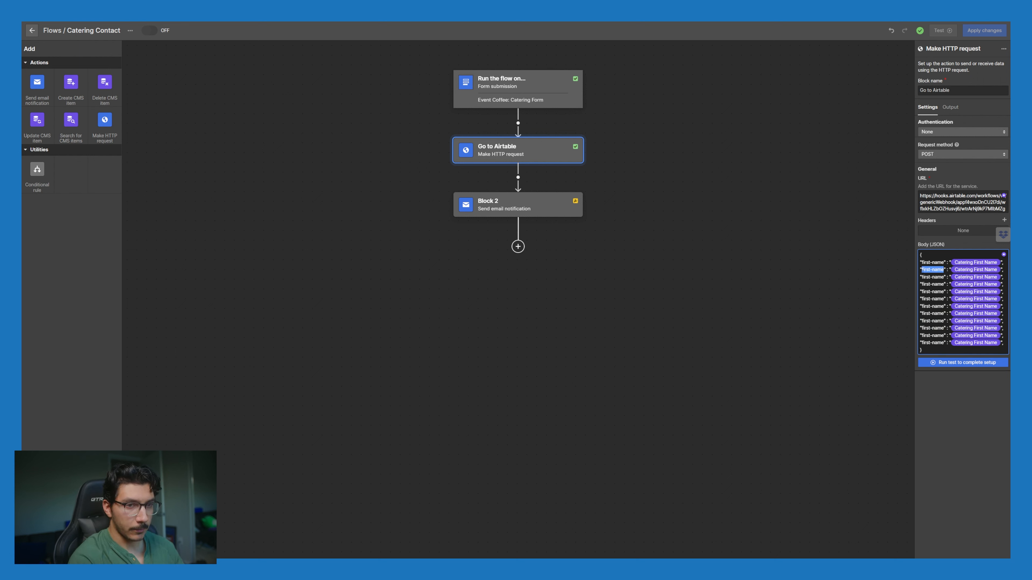
Step: Rename the next placeholder keys, mapping email to the Catering Email field
{"action": "type", "text": "f"}
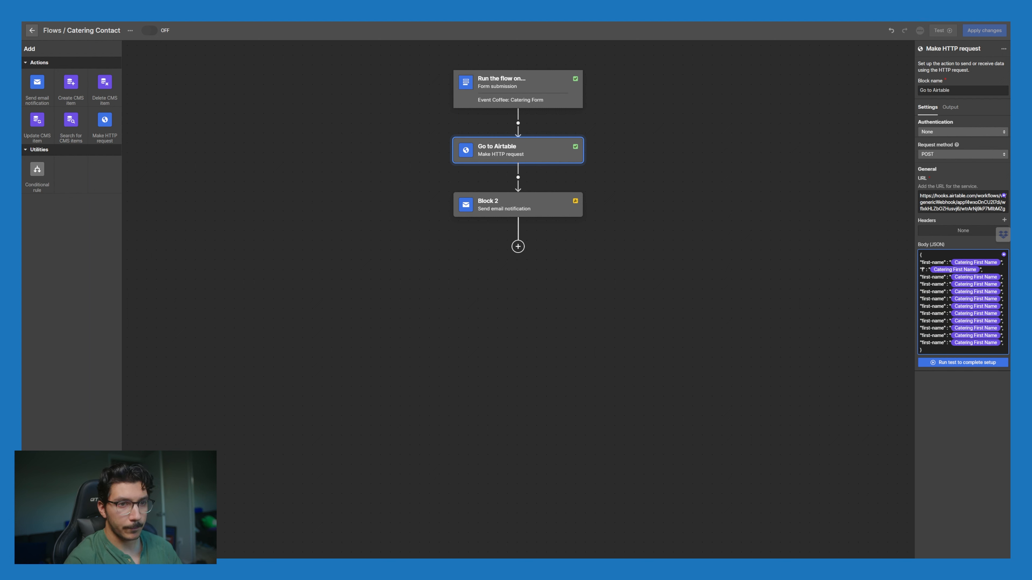
{"action": "left_click_drag", "start_coordinate": [943, 277], "coordinate": [921, 277]}
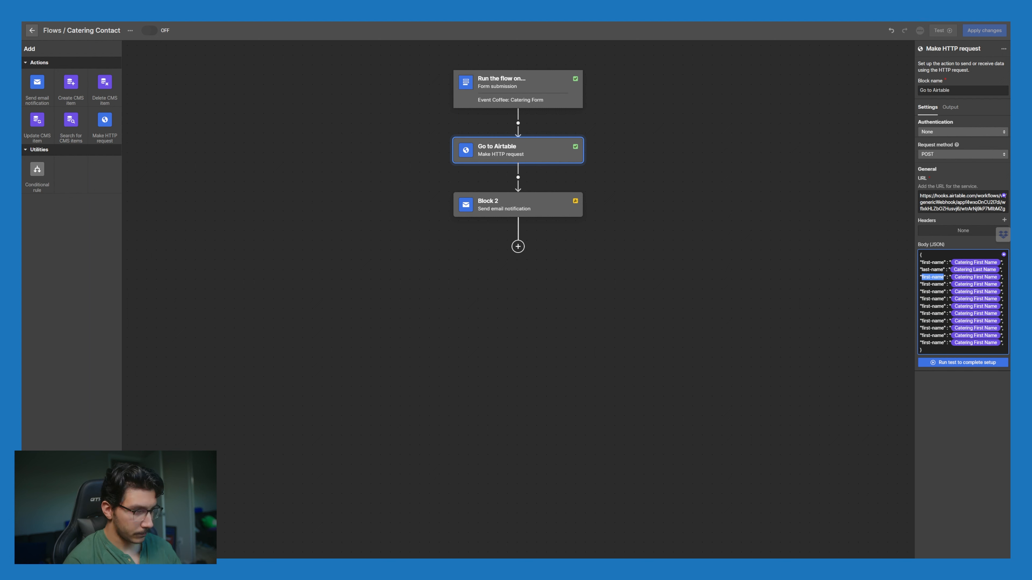
{"action": "type", "text": "email"}
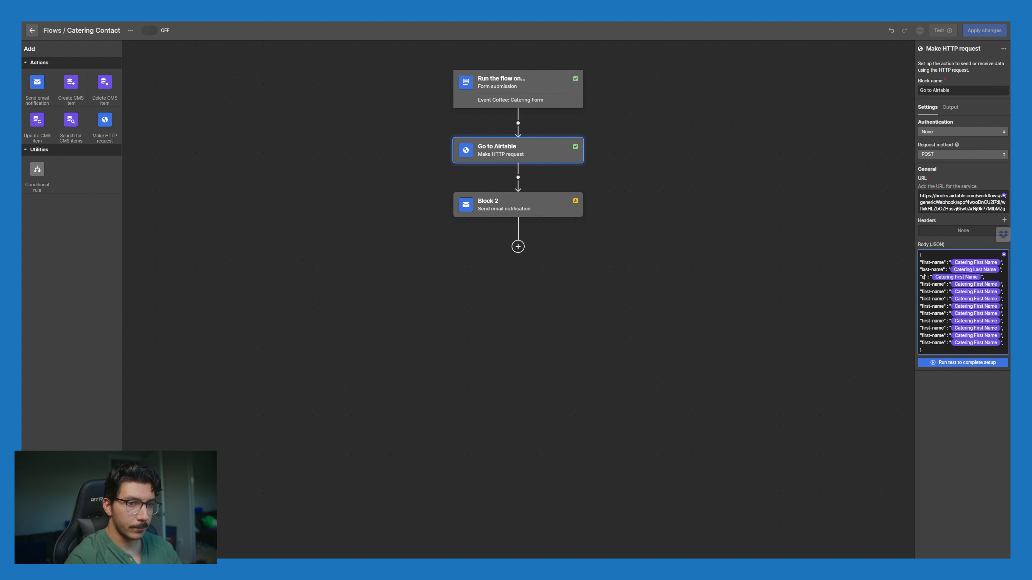
{"action": "left_click", "coordinate": [965, 276]}
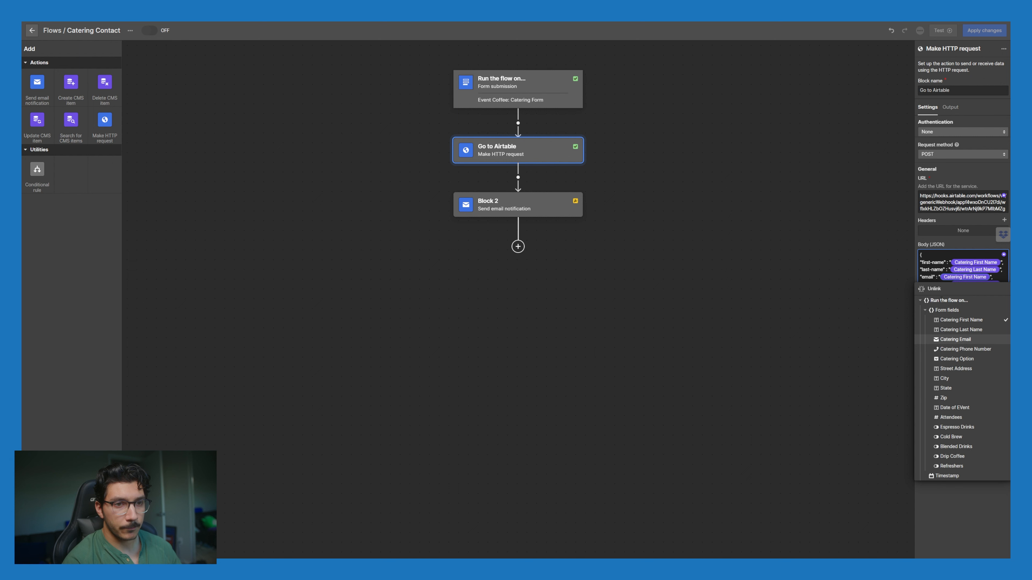
{"action": "left_click", "coordinate": [955, 339]}
Step: Rename the following keys to catering-option and street2, leaving their field values unchanged
{"action": "left_click_drag", "start_coordinate": [943, 284], "coordinate": [921, 284]}
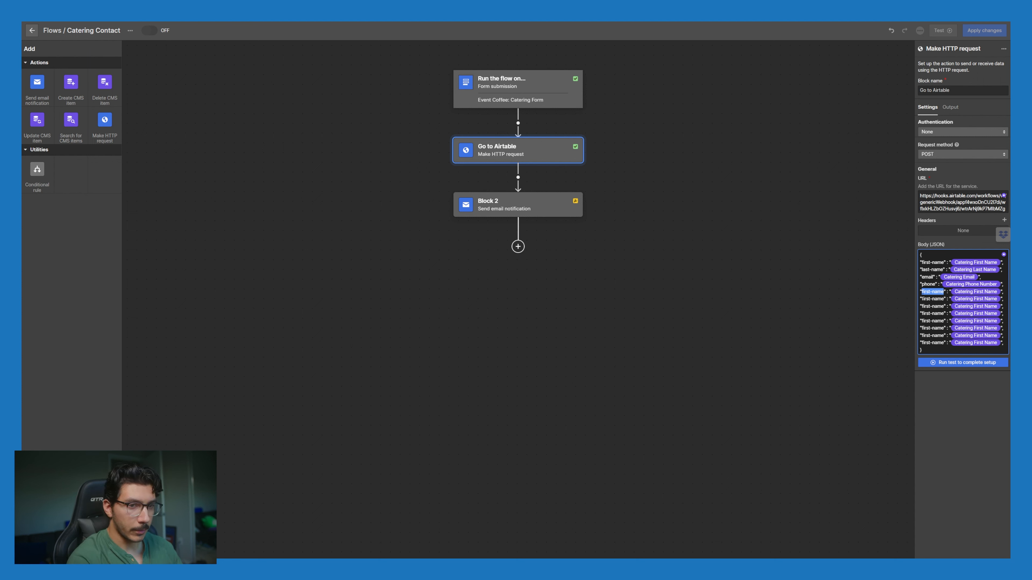
{"action": "type", "text": "catering"}
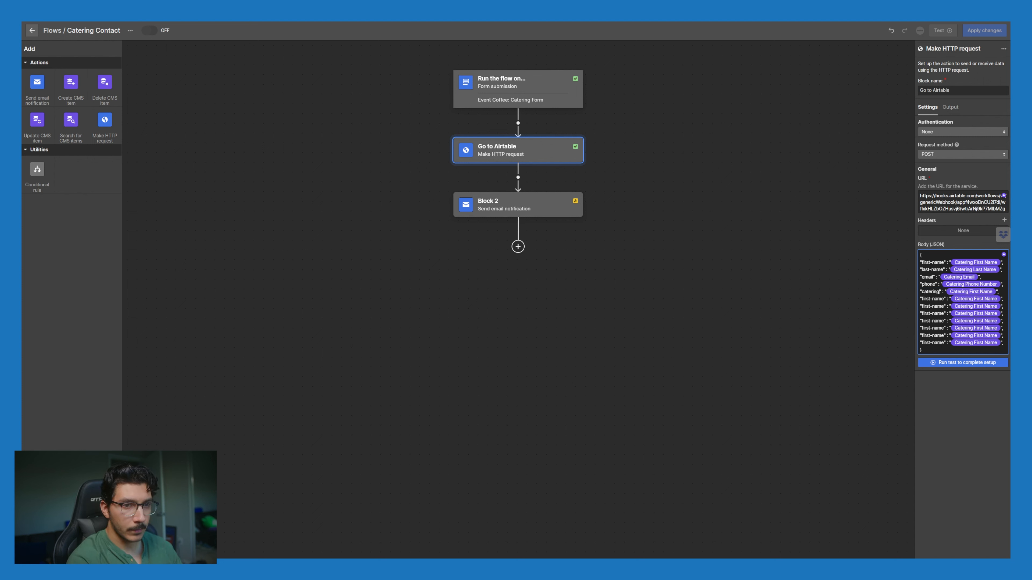
{"action": "type", "text": "-option"}
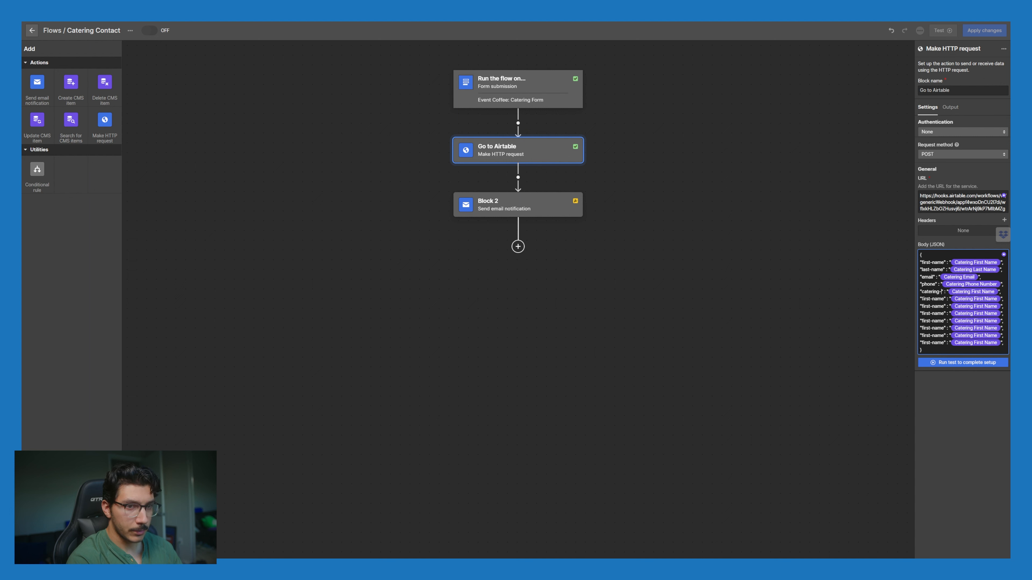
{"action": "left_click", "coordinate": [944, 298]}
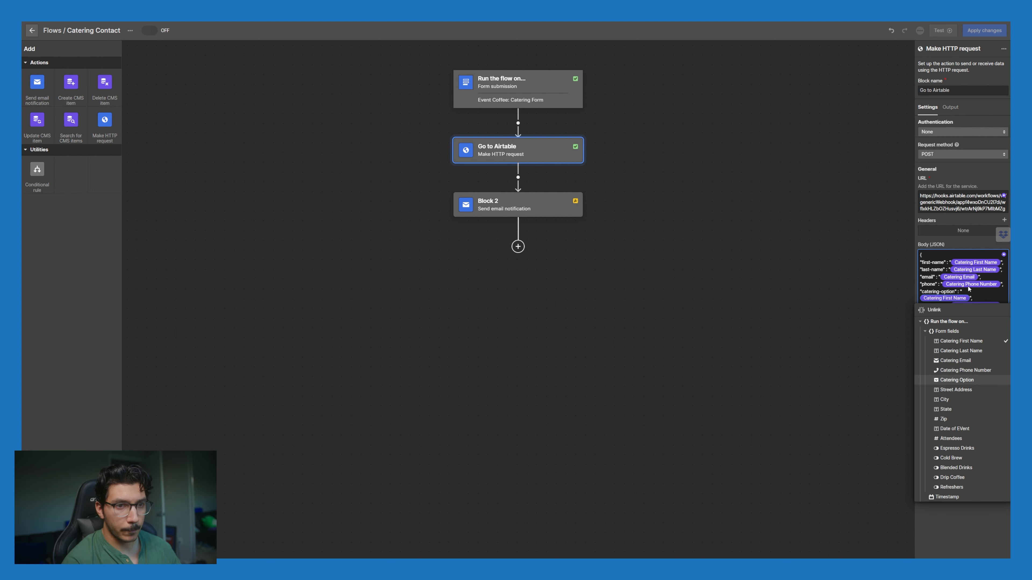
{"action": "left_click_drag", "start_coordinate": [943, 299], "coordinate": [922, 299]}
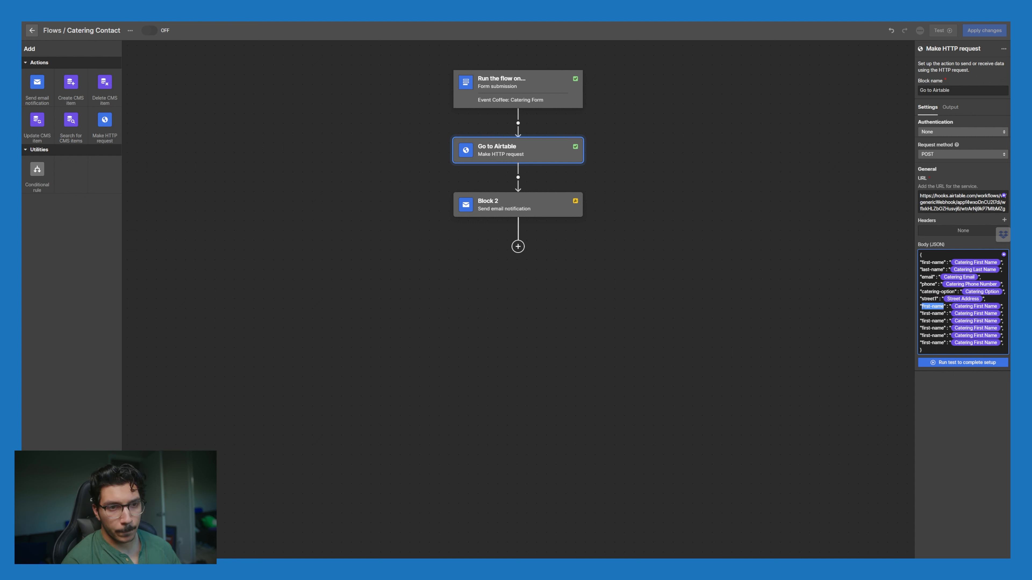
{"action": "type", "text": "s"}
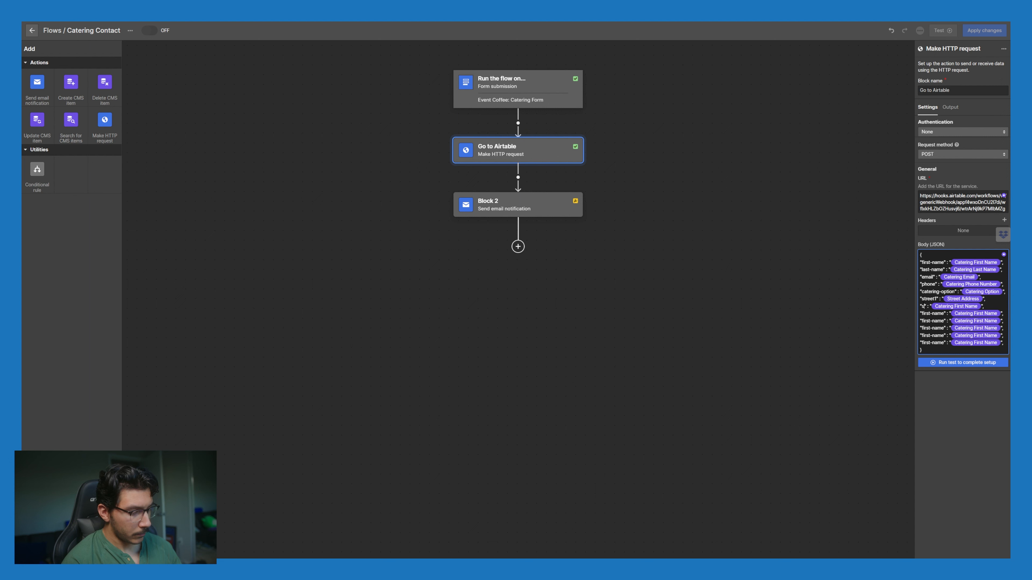
{"action": "type", "text": "treet2"}
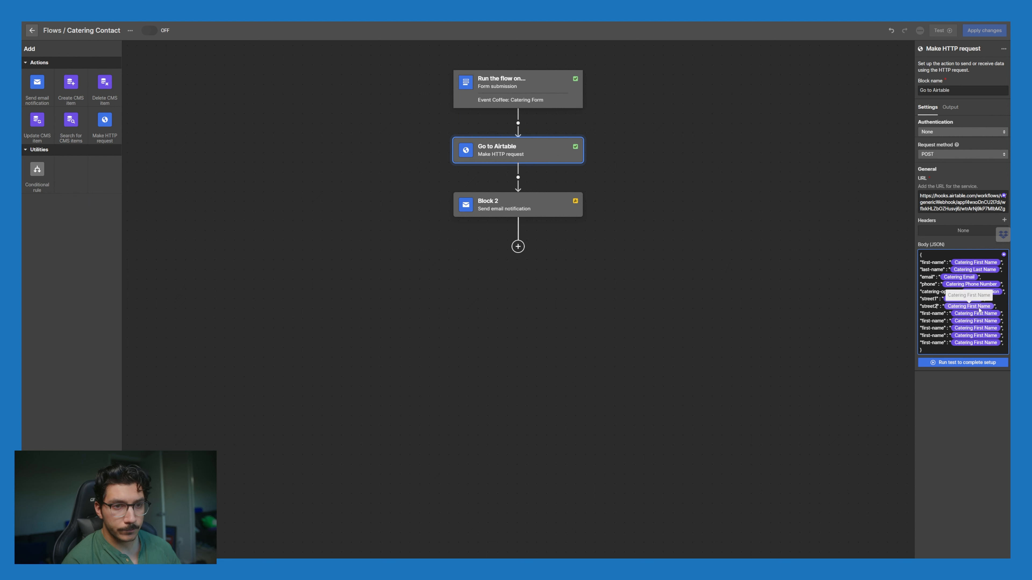
{"action": "left_click", "coordinate": [971, 307]}
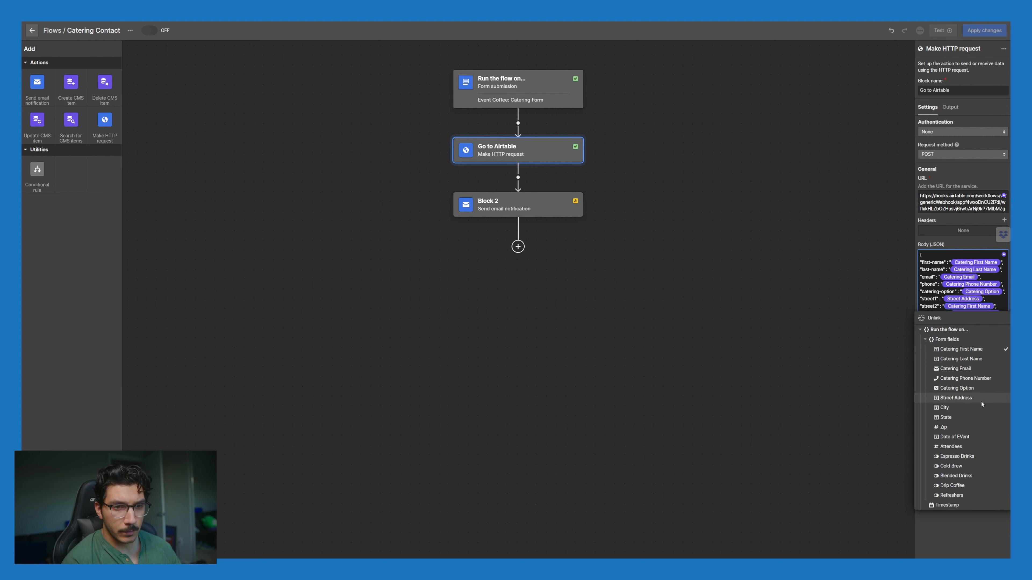
{"action": "left_click", "coordinate": [966, 526]}
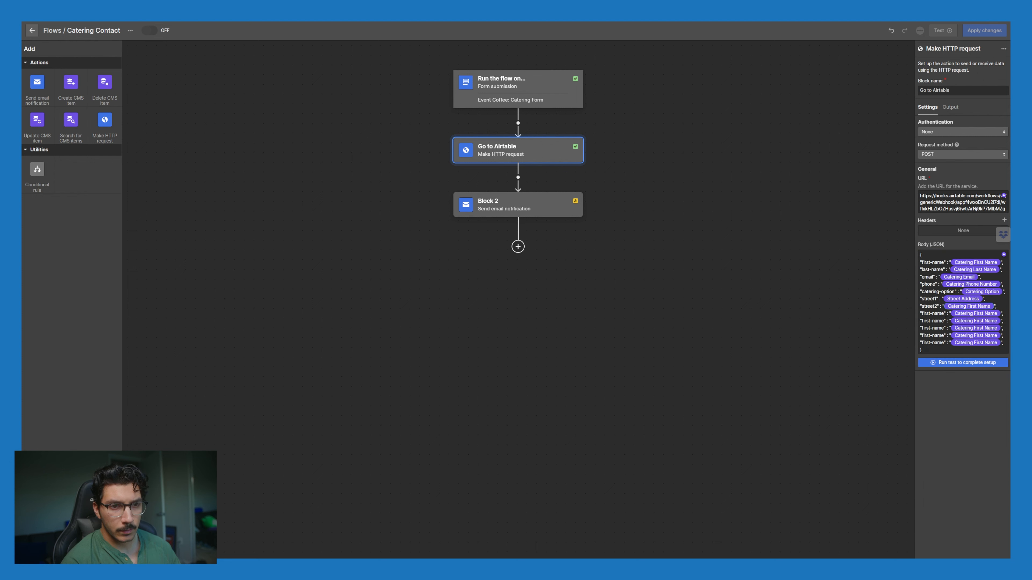
Step: Rename keys to city, state and date, linking date to the Date of EVent field
{"action": "left_click_drag", "start_coordinate": [943, 314], "coordinate": [921, 313]}
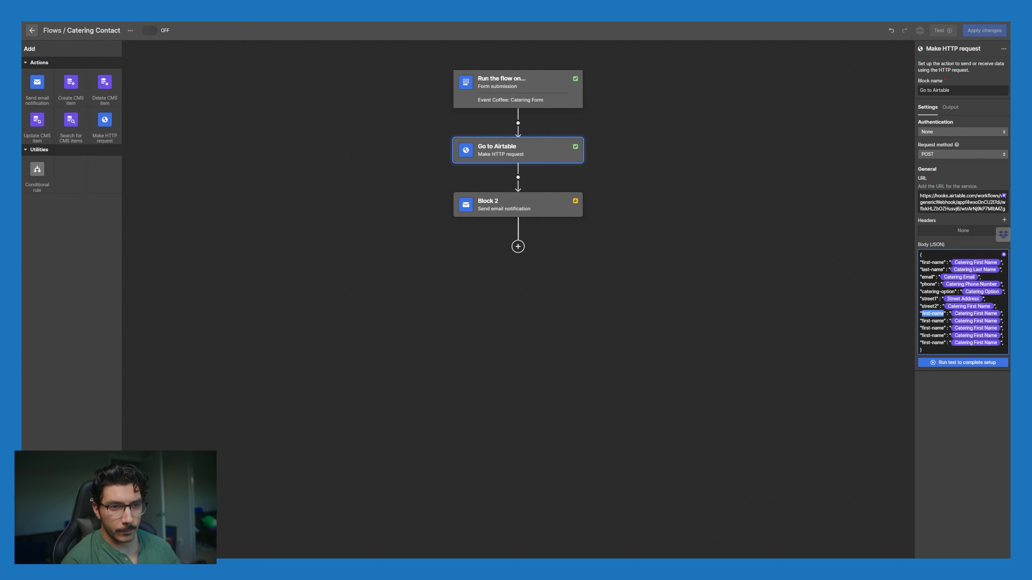
{"action": "type", "text": "city\" : \"City"}
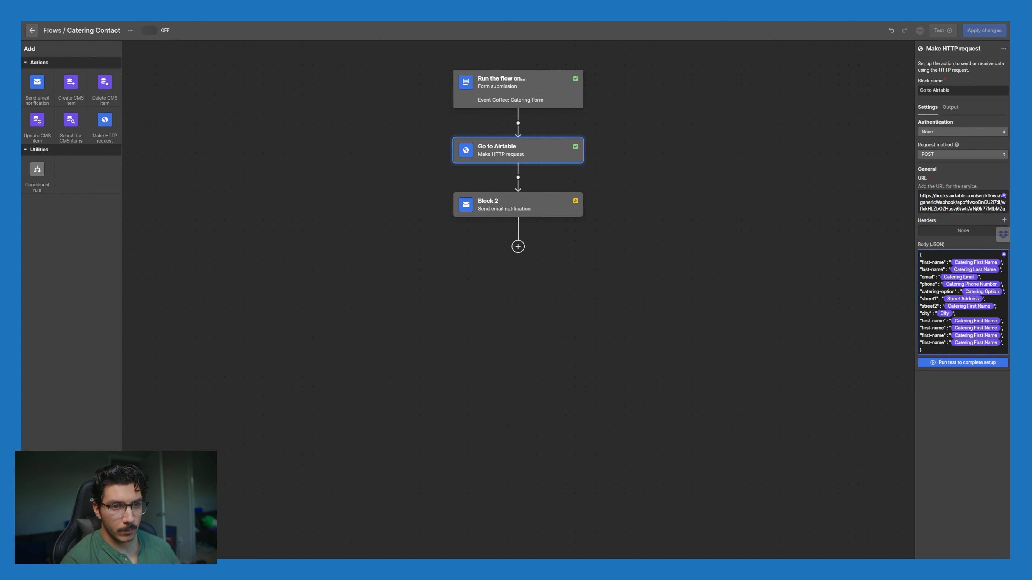
{"action": "left_click_drag", "start_coordinate": [945, 321], "coordinate": [921, 321]}
{"action": "type", "text": "state\" : \"State"}
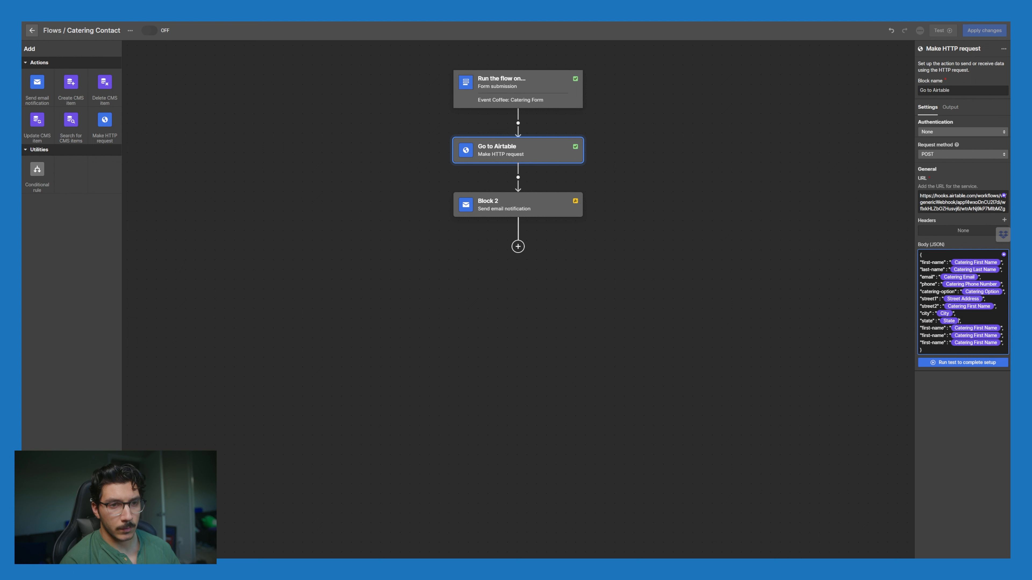
{"action": "left_click_drag", "start_coordinate": [944, 328], "coordinate": [921, 328]}
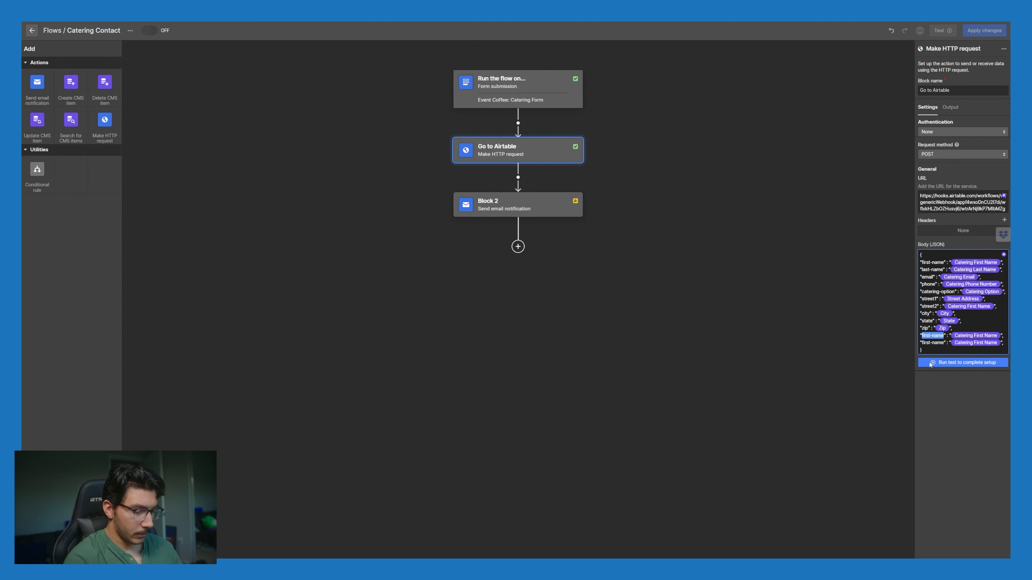
{"action": "type", "text": "date"}
{"action": "left_click", "coordinate": [969, 335]}
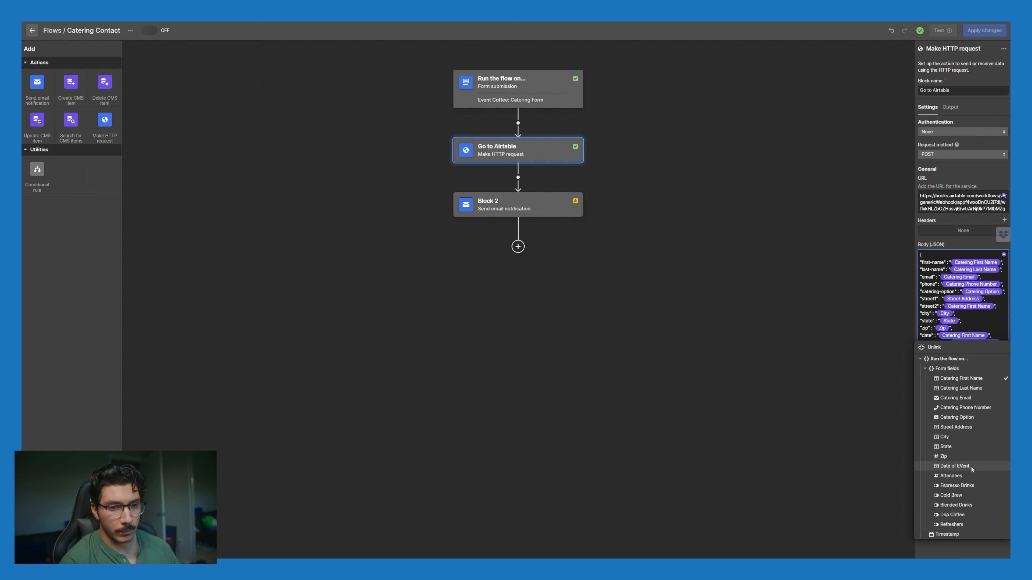
{"action": "left_click", "coordinate": [955, 466]}
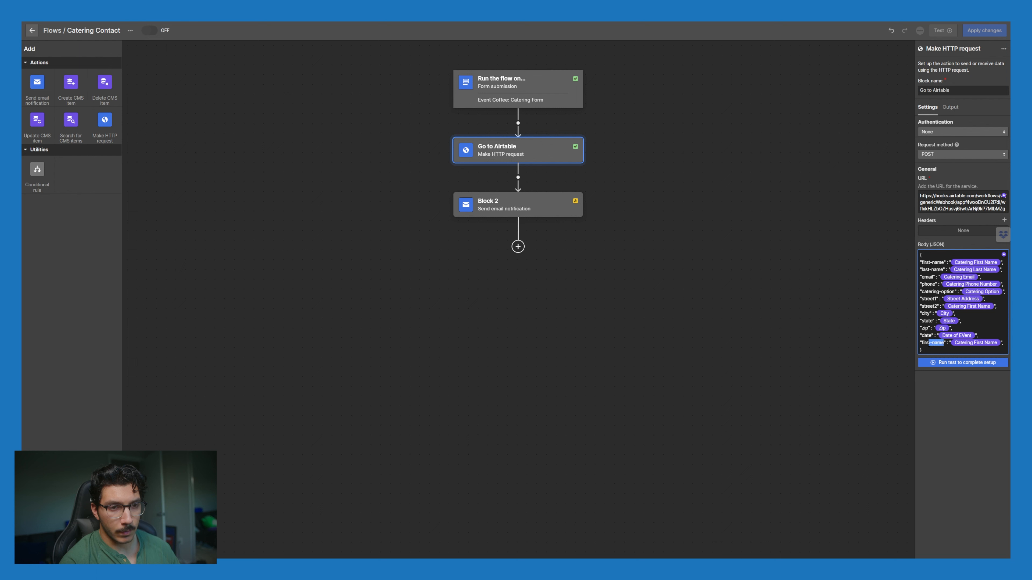
Step: Link the last entry to the Attendees field and rename its key to attendees
{"action": "left_click", "coordinate": [997, 345]}
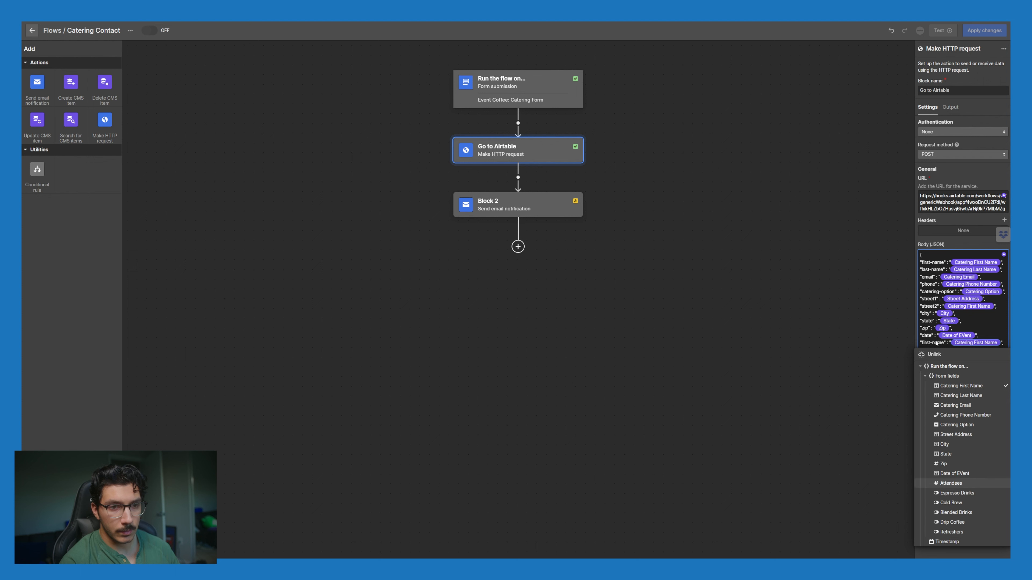
{"action": "key", "text": "Return"}
{"action": "left_click_drag", "start_coordinate": [944, 343], "coordinate": [923, 342]}
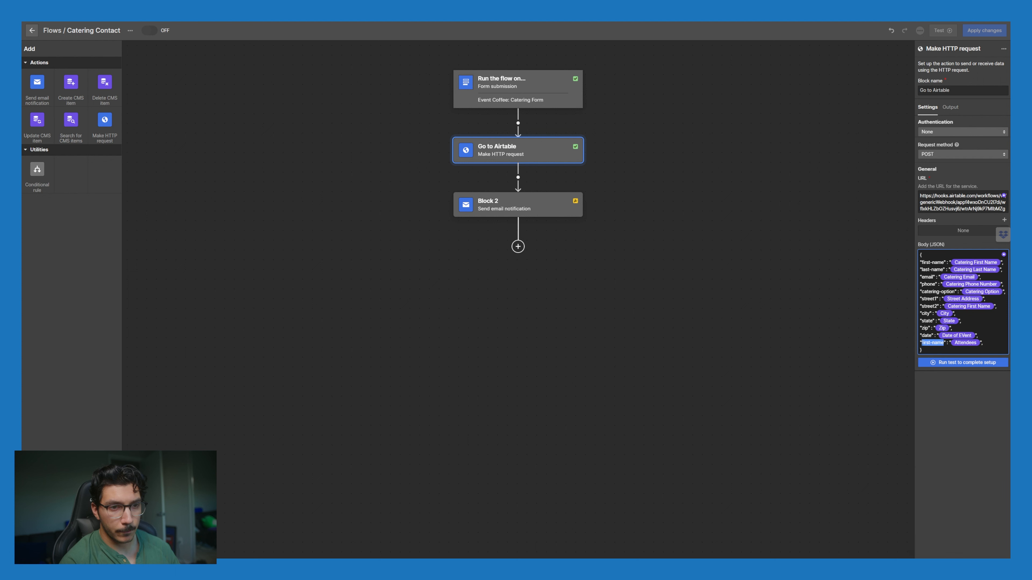
{"action": "type", "text": "a"}
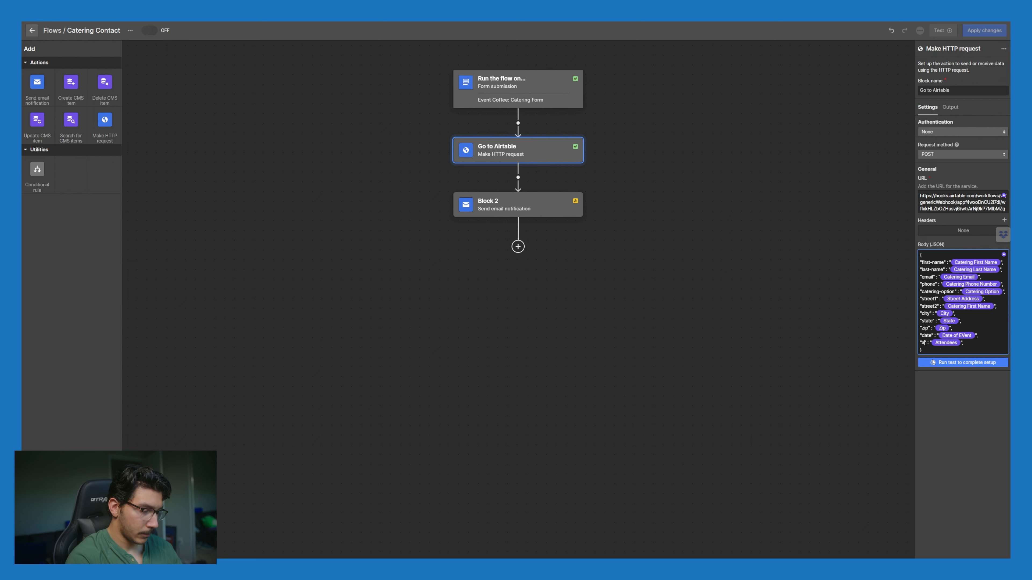
{"action": "type", "text": "ttendees"}
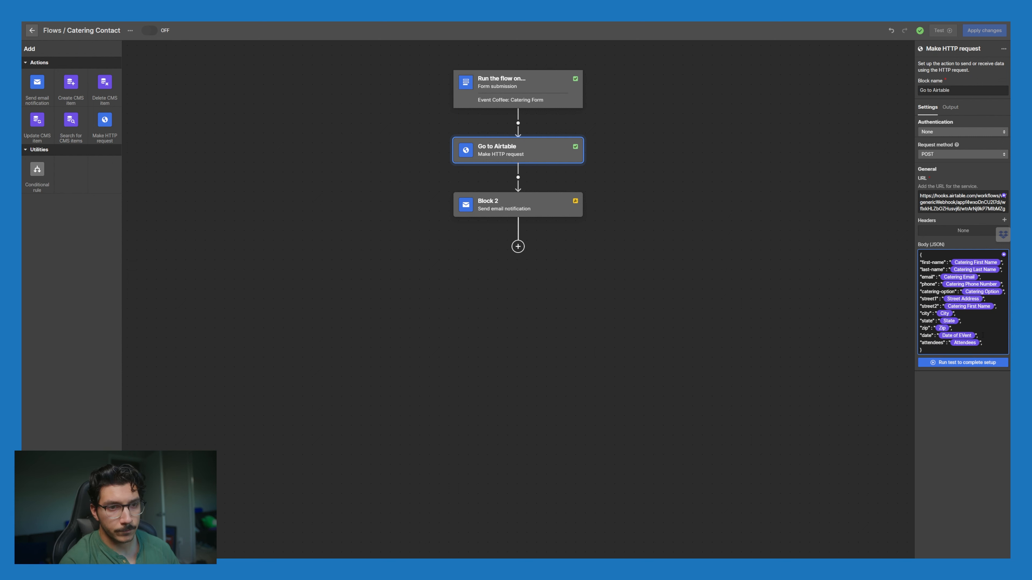
{"action": "left_click_drag", "start_coordinate": [982, 343], "coordinate": [916, 337]}
{"action": "key", "text": "ctrl+c"}
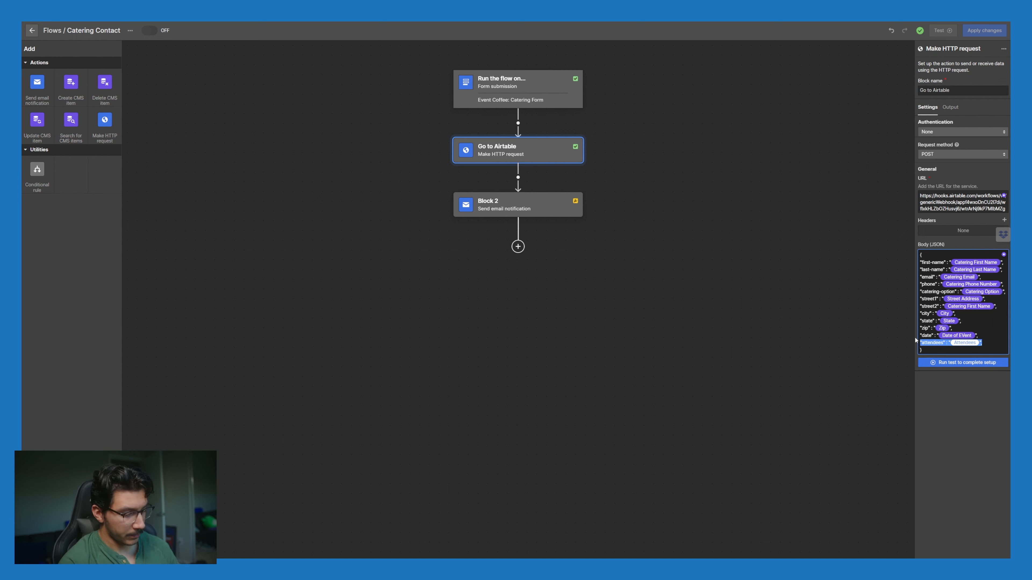
{"action": "left_click", "coordinate": [993, 344]}
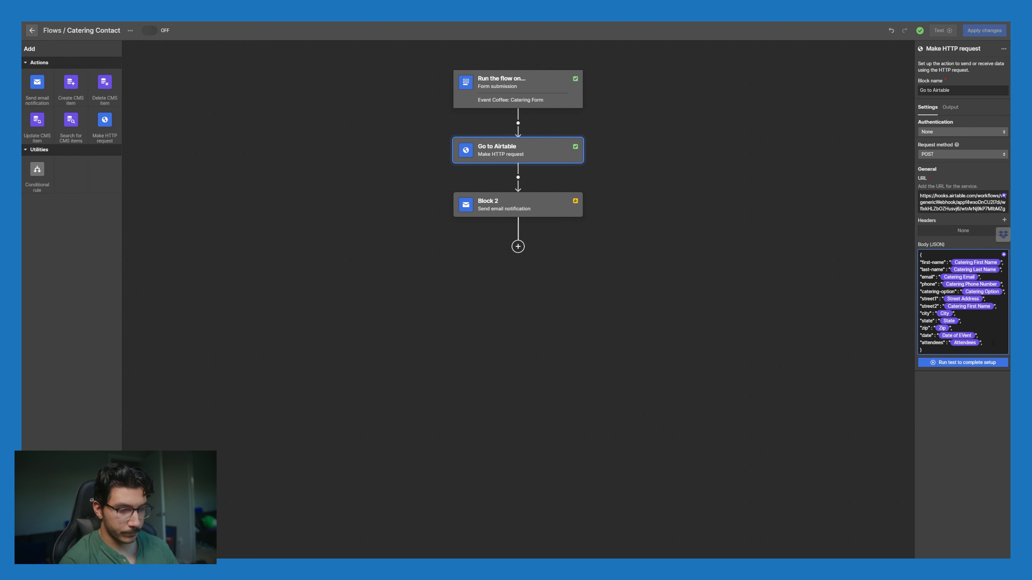
Step: Duplicate the attendees line and turn a copy into an espresso key linked to Espresso Drinks
{"action": "key", "text": "Return"}
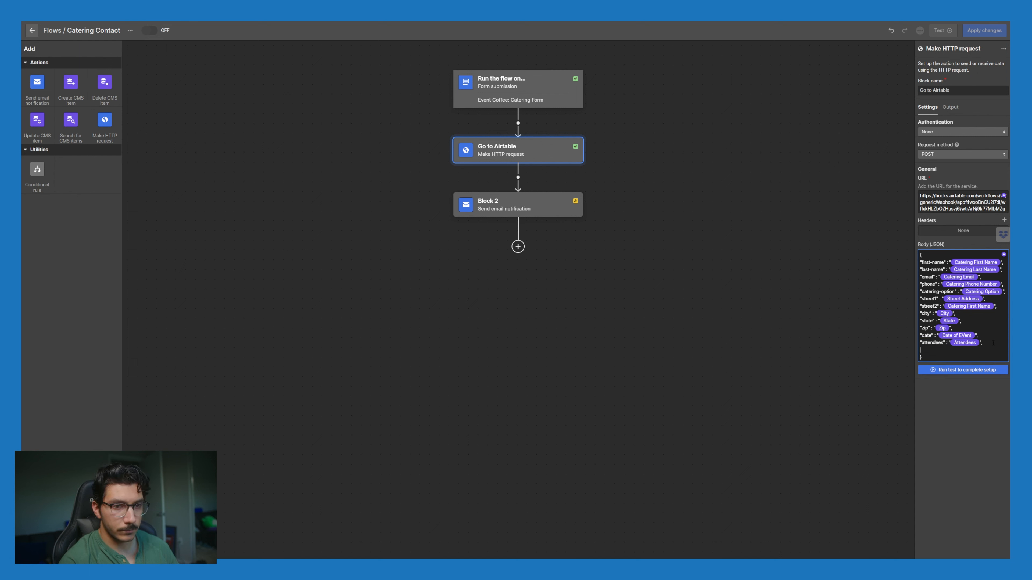
{"action": "key", "text": "ctrl+v"}
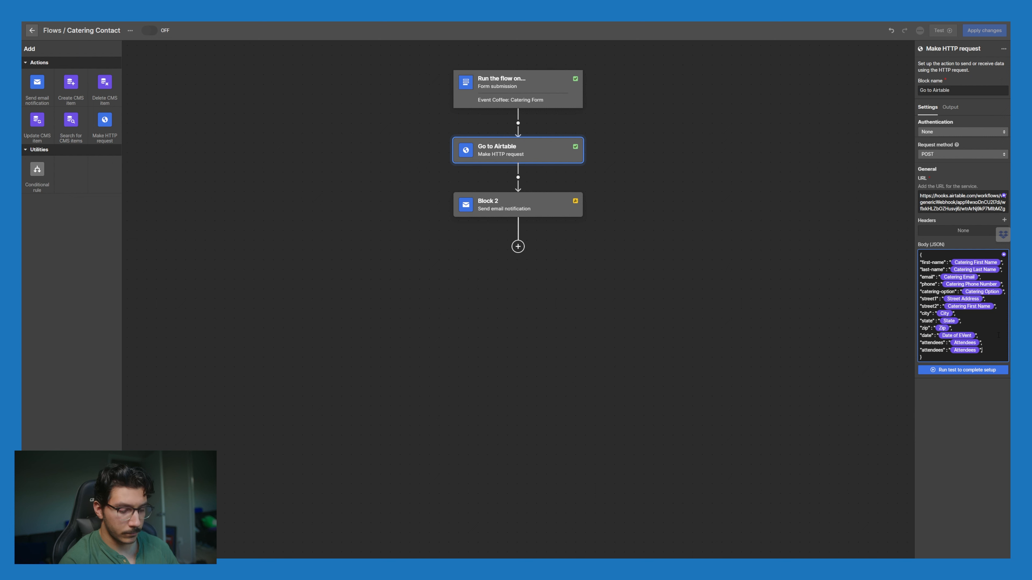
{"action": "key", "text": "Return"}
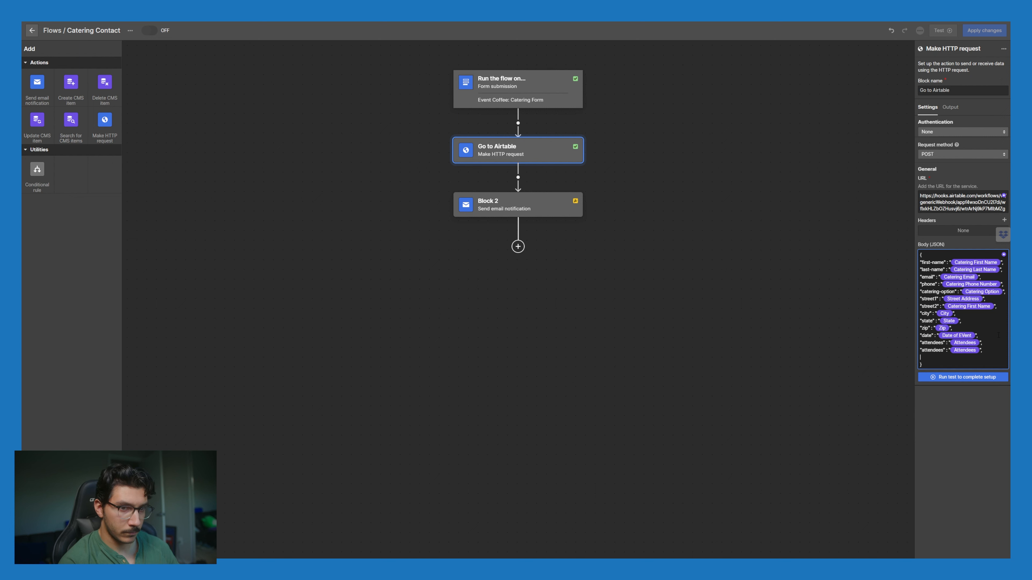
{"action": "key", "text": "ctrl+v"}
{"action": "left_click", "coordinate": [964, 350]}
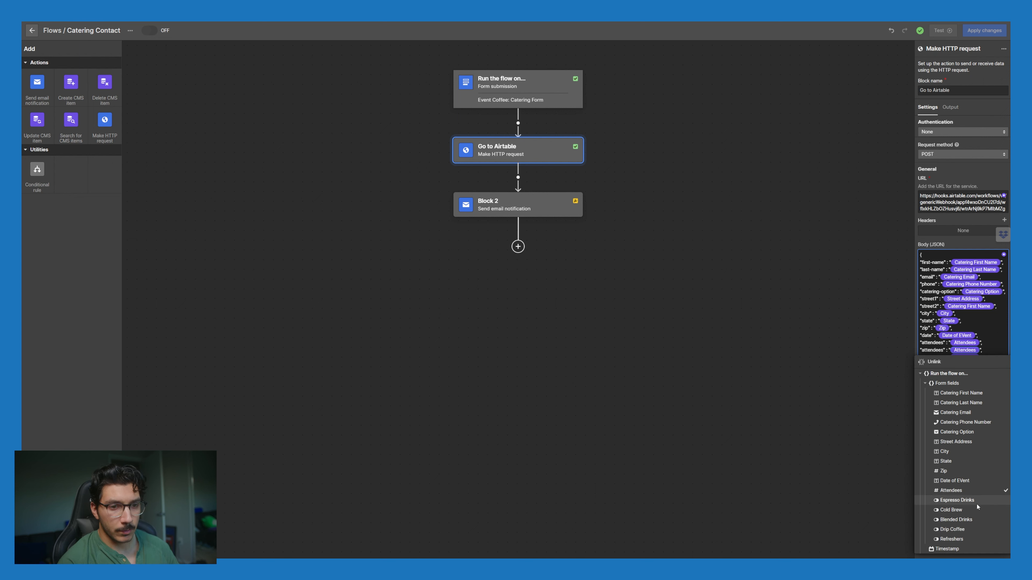
{"action": "left_click", "coordinate": [977, 502]}
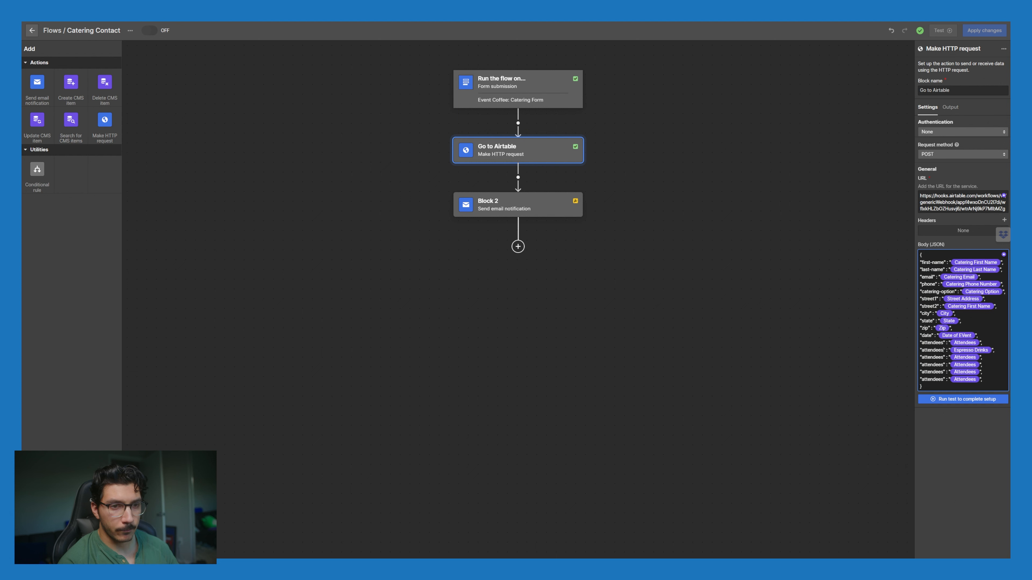
{"action": "left_click_drag", "start_coordinate": [944, 350], "coordinate": [922, 351]}
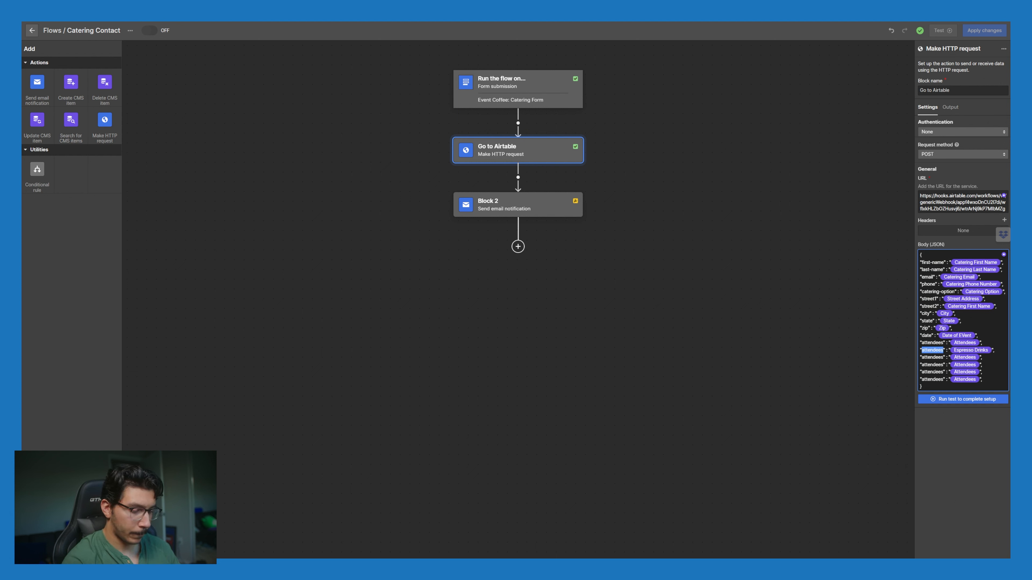
{"action": "type", "text": "e"}
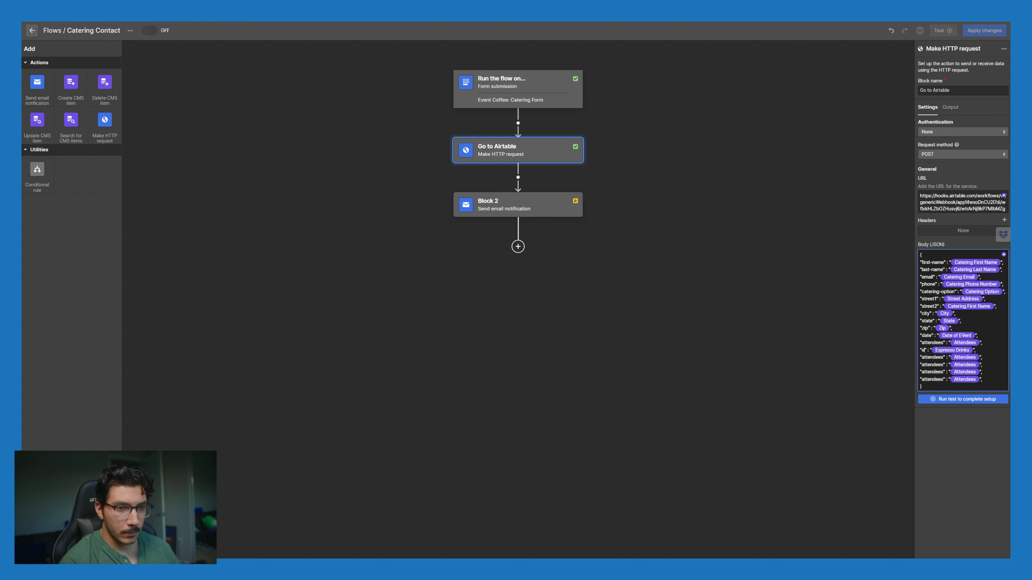
{"action": "type", "text": "spresso"}
Step: Link the next entries to Blended Drinks and Drip Coffee, naming the drip key
{"action": "left_click_drag", "start_coordinate": [944, 357], "coordinate": [921, 357]}
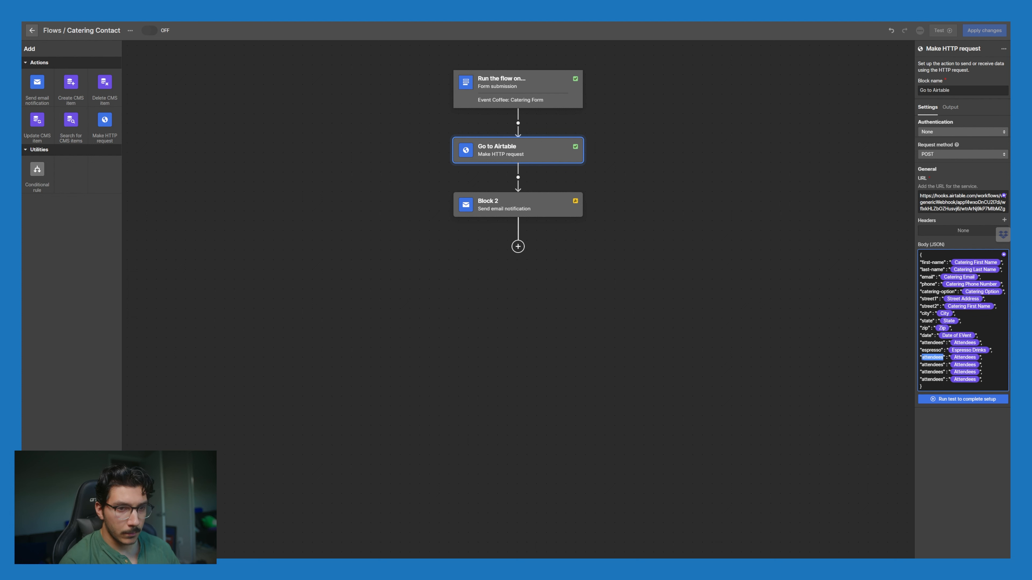
{"action": "left_click", "coordinate": [965, 357]}
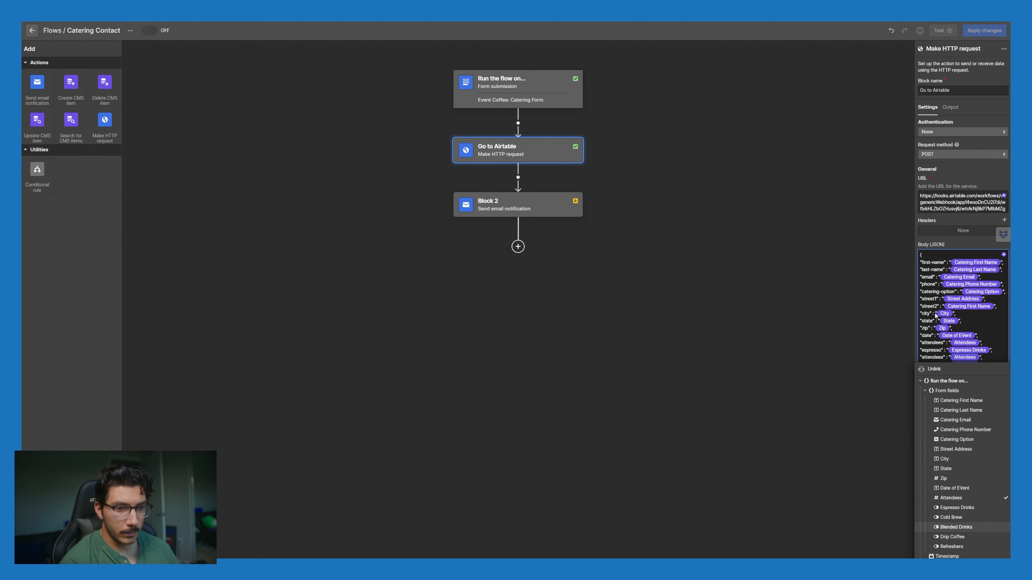
{"action": "left_click", "coordinate": [955, 527]}
{"action": "left_click_drag", "start_coordinate": [942, 359], "coordinate": [921, 357]}
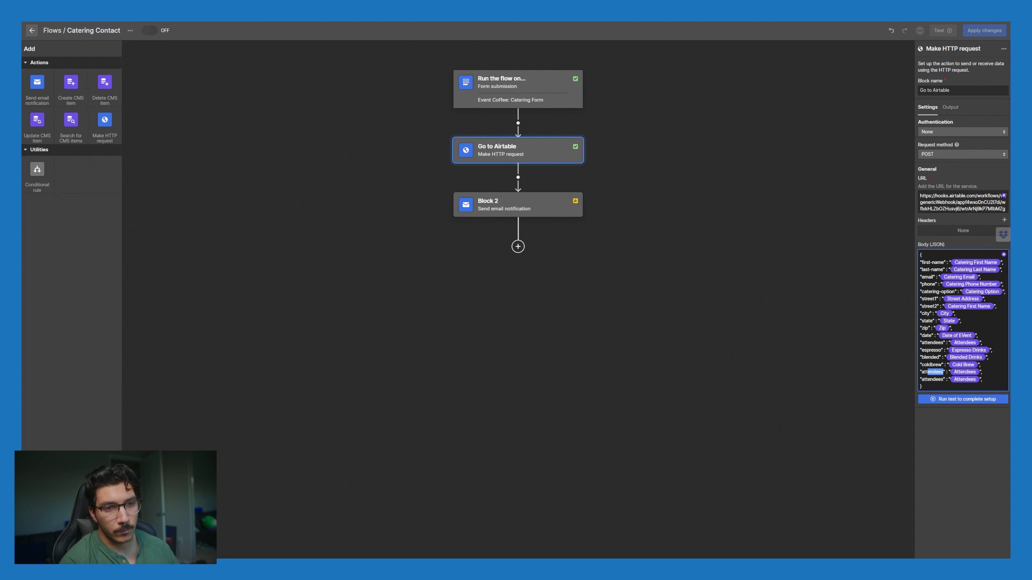
{"action": "left_click_drag", "start_coordinate": [944, 372], "coordinate": [921, 372]}
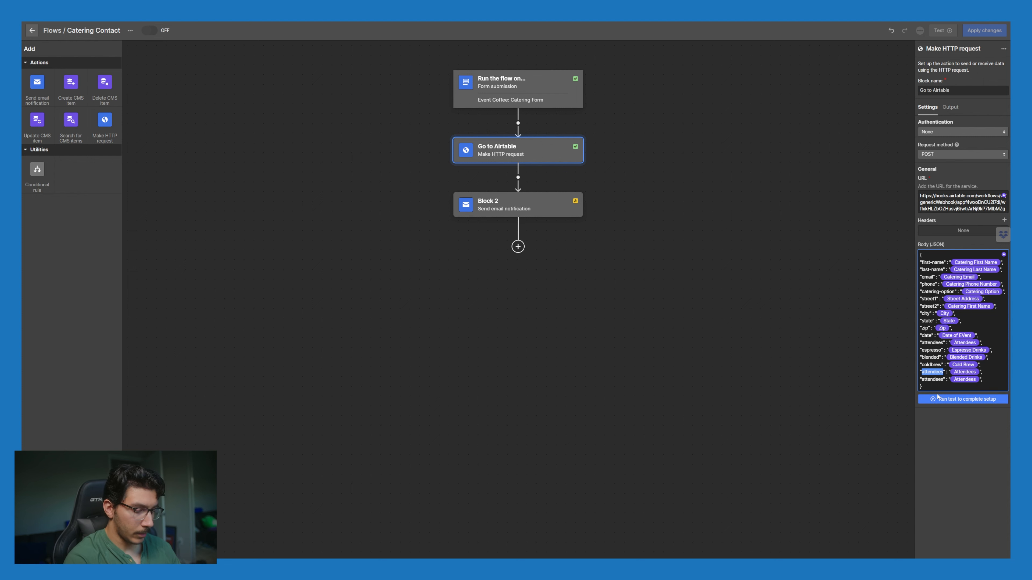
{"action": "type", "text": "dj"}
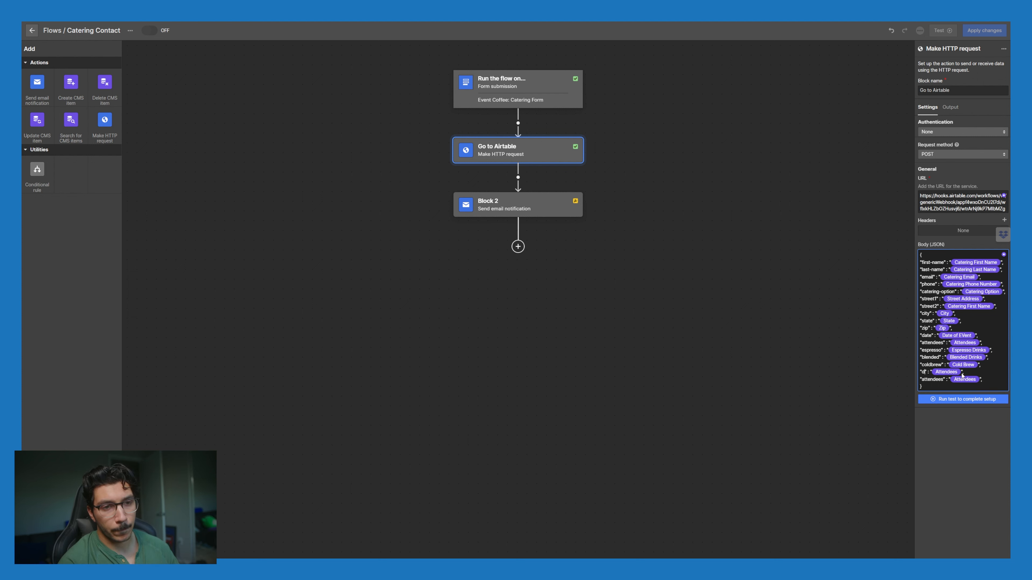
{"action": "type", "text": "rip"}
{"action": "left_click", "coordinate": [953, 372]}
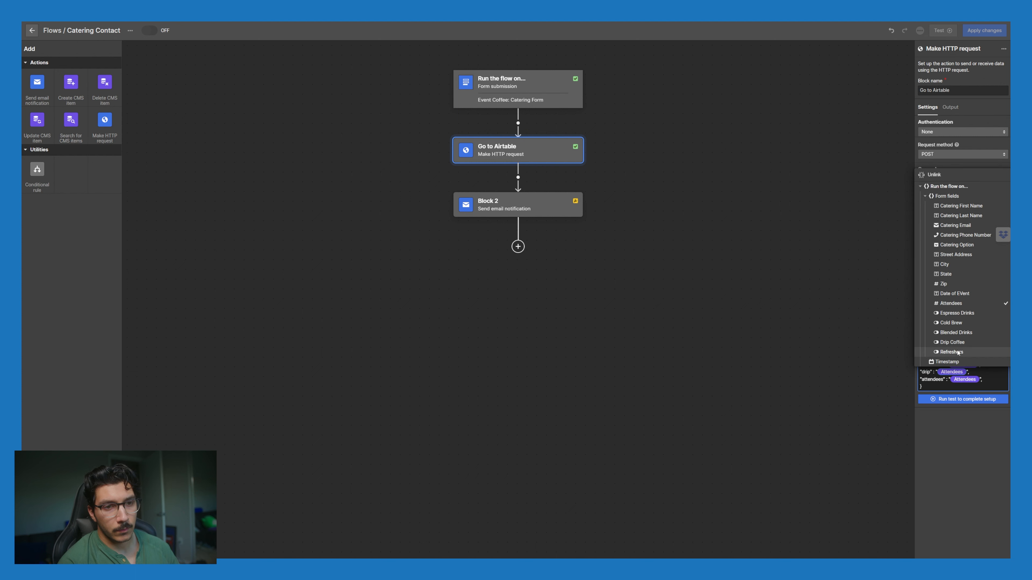
{"action": "left_click", "coordinate": [952, 343]}
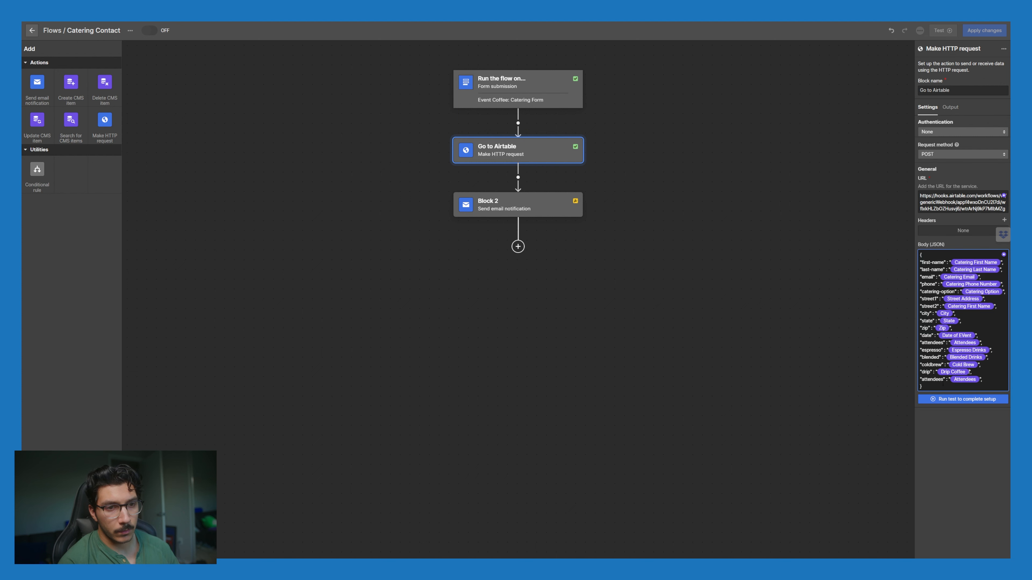
Step: Rename the last key to refreshers and open the test request
{"action": "left_click_drag", "start_coordinate": [943, 379], "coordinate": [921, 379]}
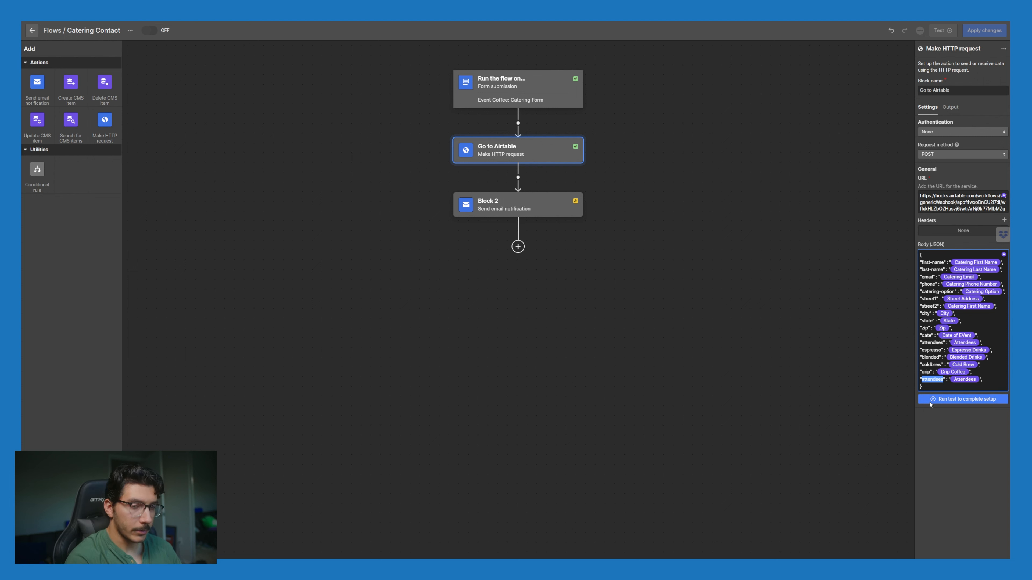
{"action": "type", "text": "refresher"}
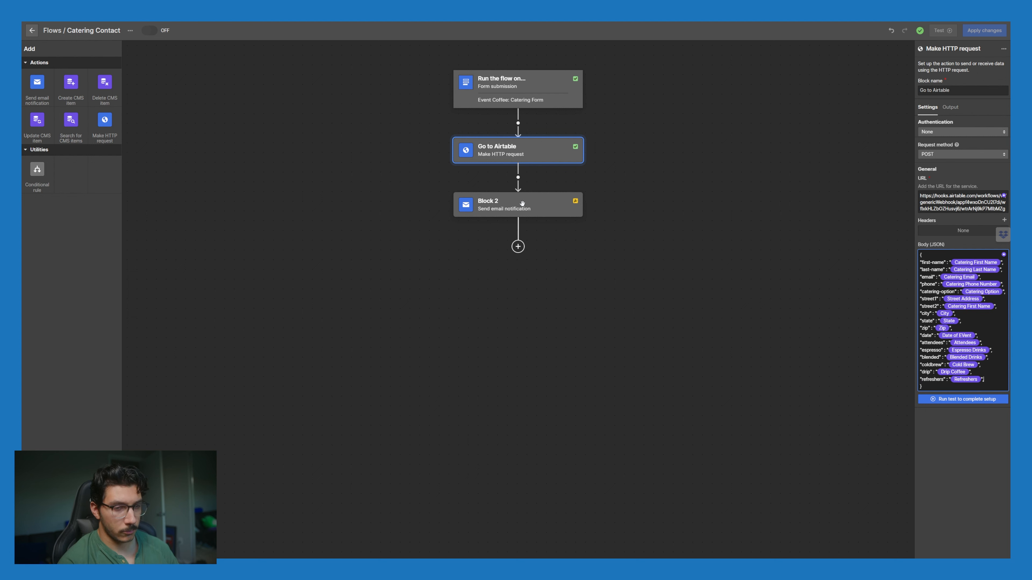
{"action": "left_click", "coordinate": [971, 400]}
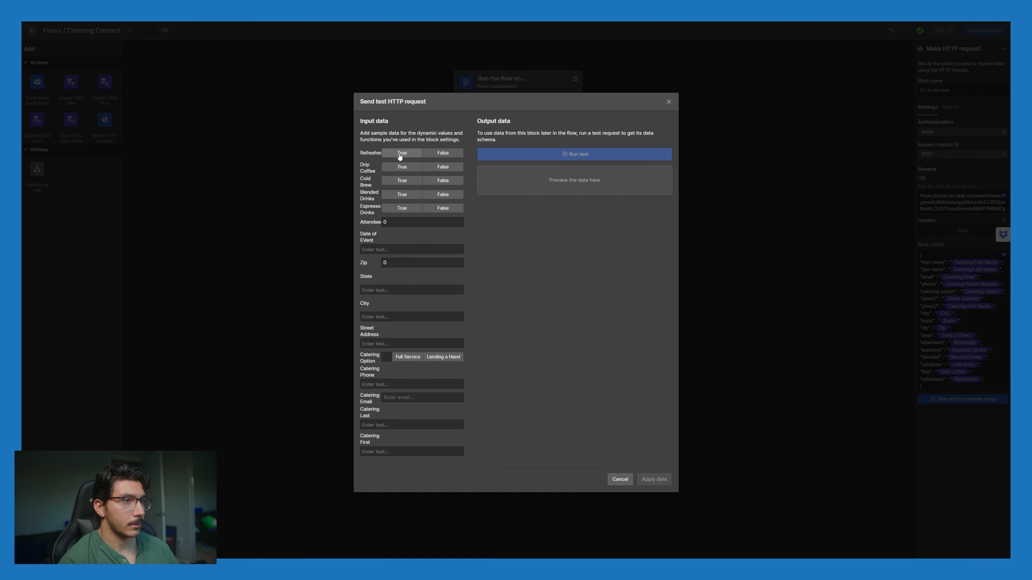
Step: Set sample Drip Coffee and Cold Brew to True, 3 attendees, date 10/24/2022, zip 78415
{"action": "left_click", "coordinate": [404, 166]}
{"action": "left_click", "coordinate": [404, 180]}
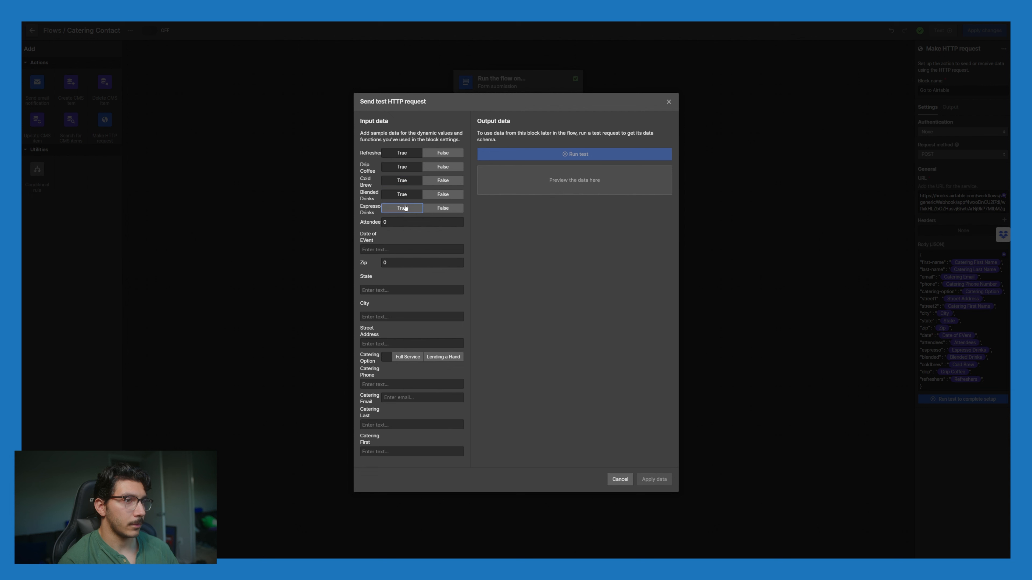
{"action": "left_click", "coordinate": [404, 220]}
{"action": "type", "text": "3"}
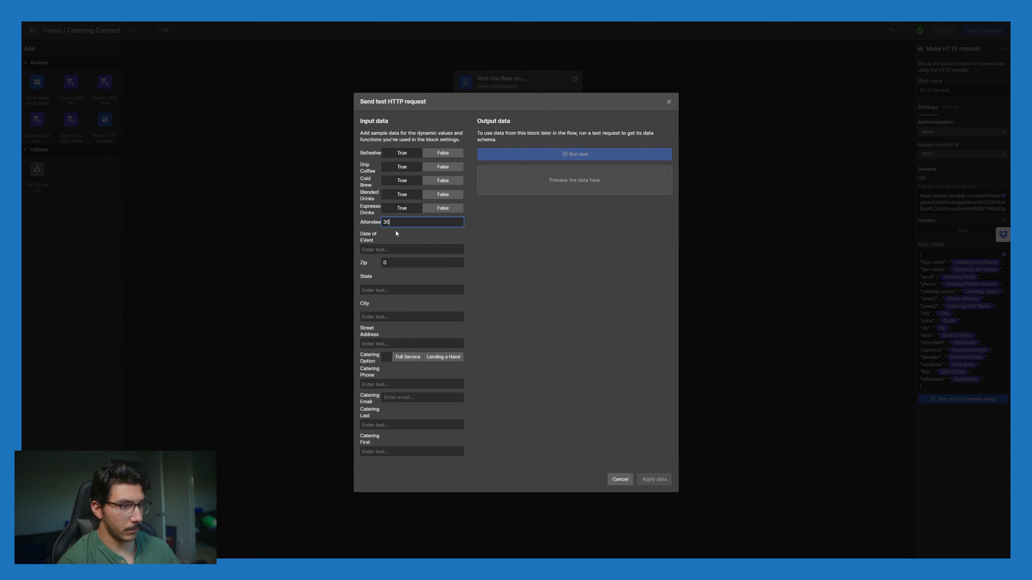
{"action": "left_click", "coordinate": [391, 250]}
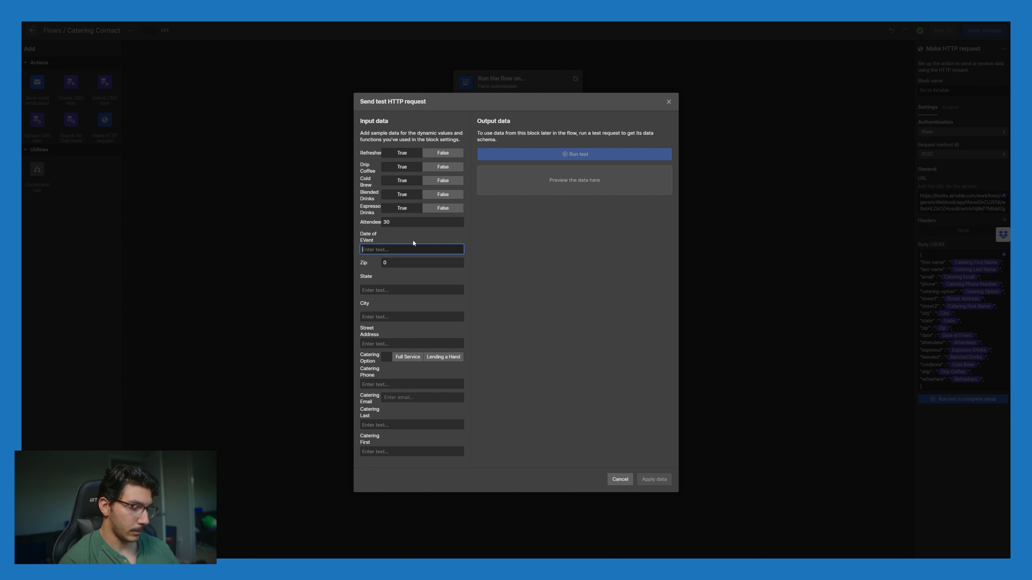
{"action": "type", "text": "10/"}
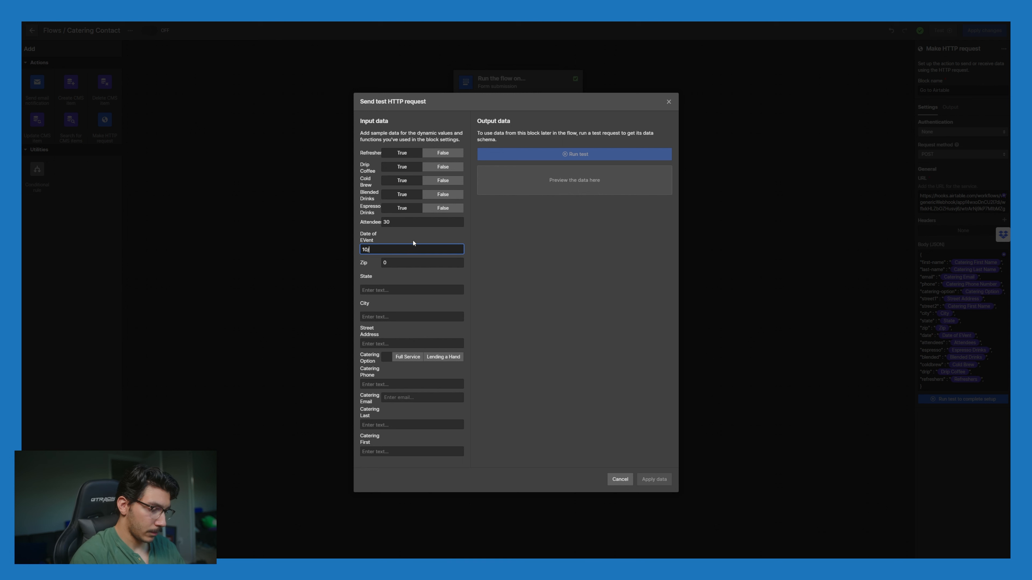
{"action": "type", "text": "24/2"}
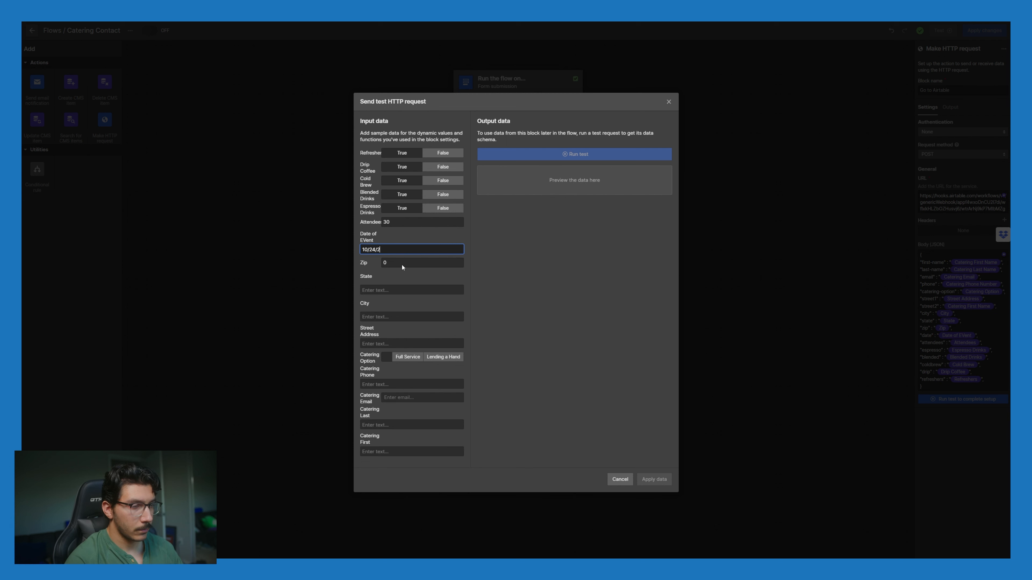
{"action": "type", "text": "022"}
{"action": "key", "text": "Tab"}
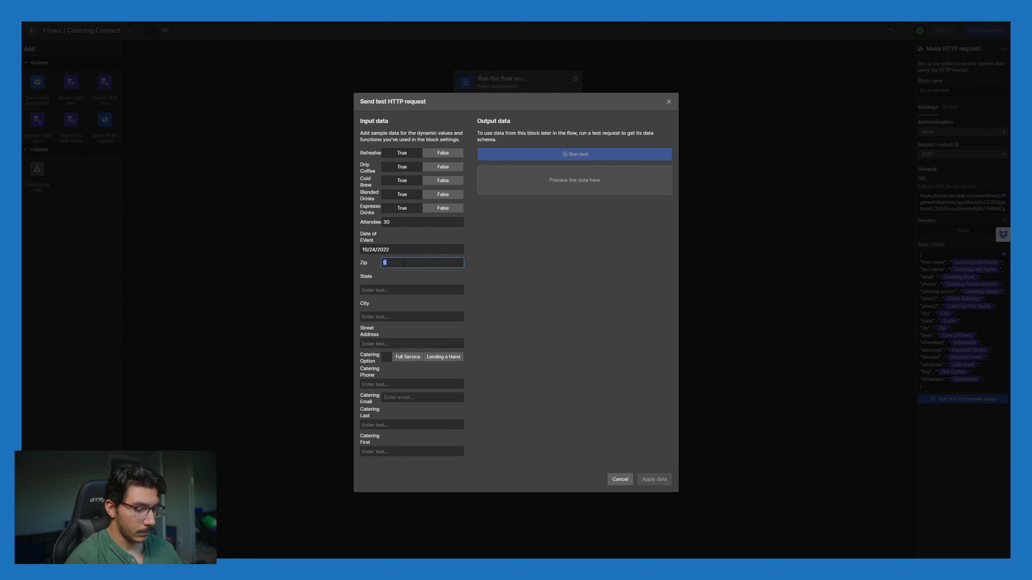
{"action": "type", "text": "78415"}
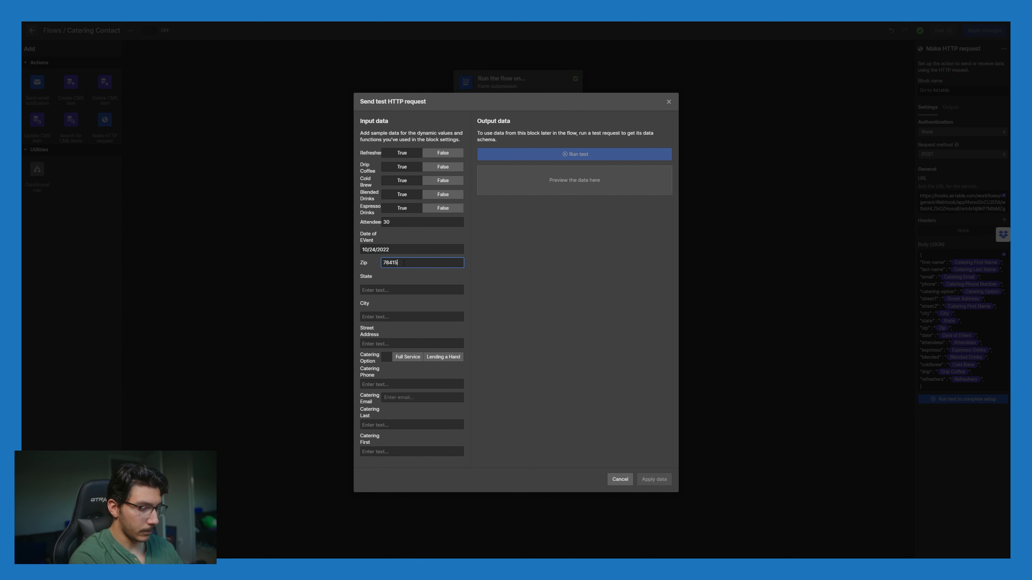
Step: Enter state Texas, city Corpus Christi, a street address, and choose Full Service catering
{"action": "left_click", "coordinate": [409, 291]}
{"action": "type", "text": "c"}
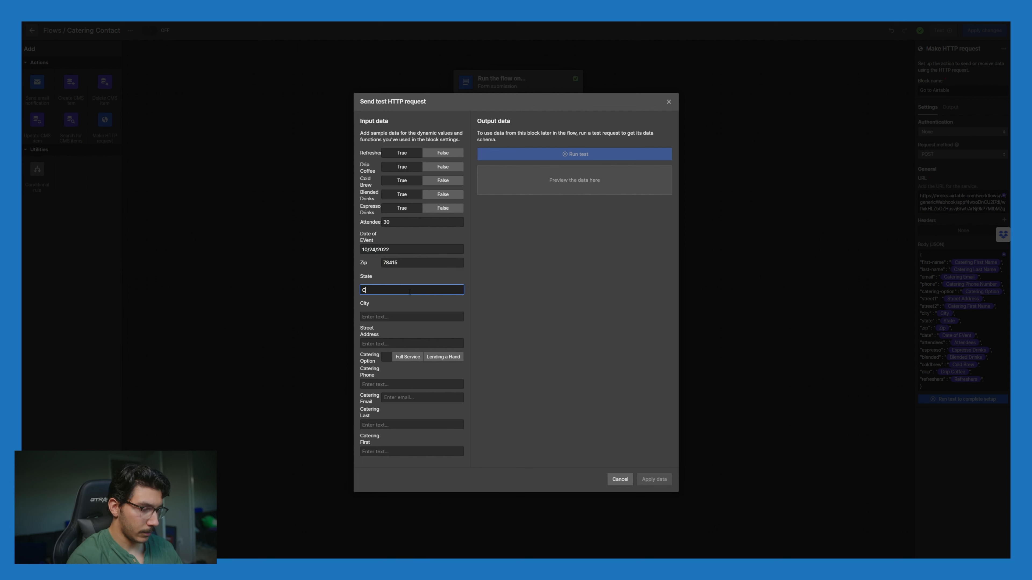
{"action": "type", "text": "r"}
{"action": "type", "text": "orpus C"}
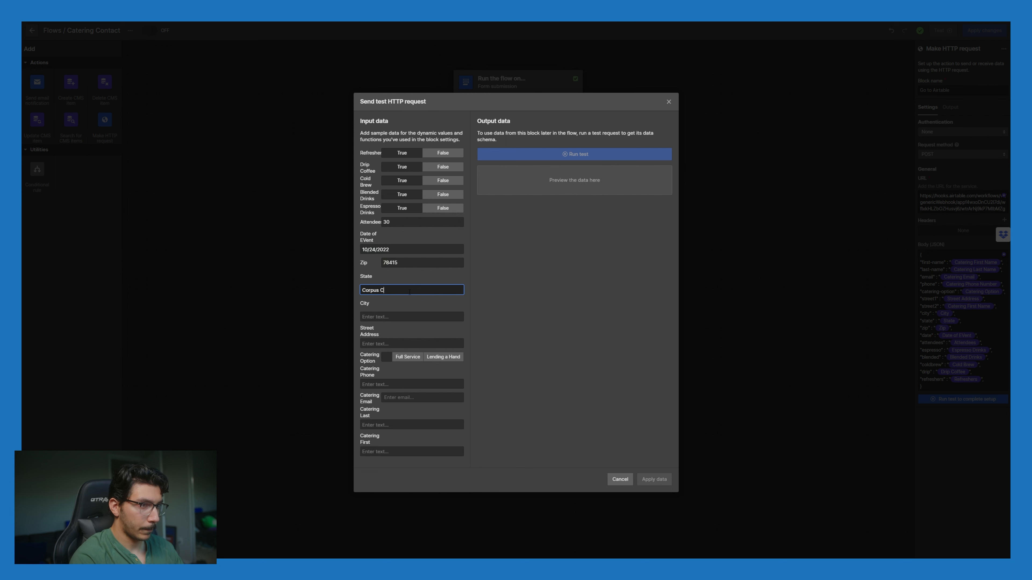
{"action": "key", "text": "BackSpace"}
{"action": "key", "text": "BackSpace"}
{"action": "key", "text": "BackSpace"}
{"action": "key", "text": "BackSpace"}
{"action": "key", "text": "BackSpace"}
{"action": "key", "text": "BackSpace"}
{"action": "key", "text": "BackSpace"}
{"action": "key", "text": "BackSpace"}
{"action": "type", "text": "Texas"}
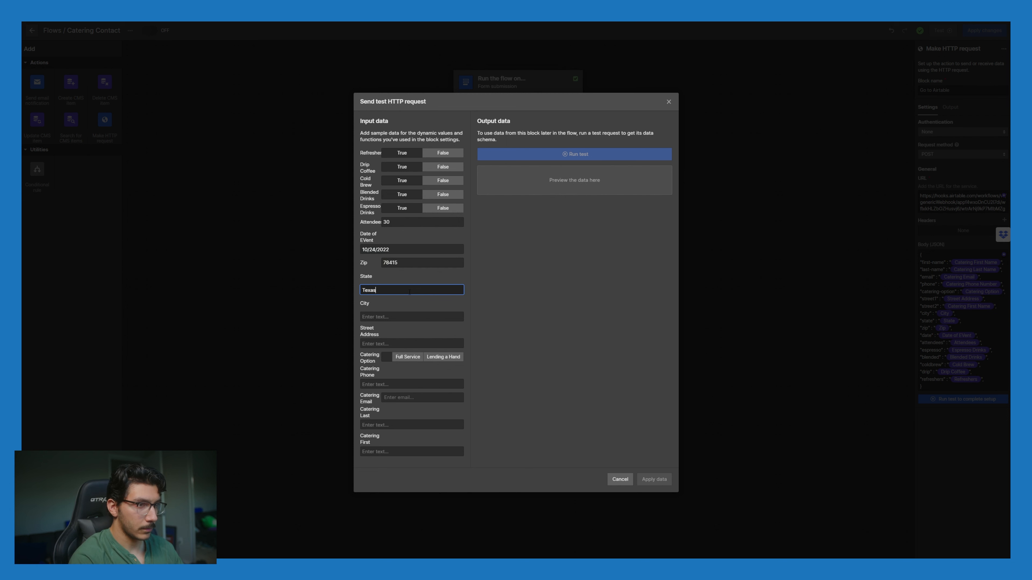
{"action": "key", "text": "Tab"}
{"action": "type", "text": "Corpus Christi"}
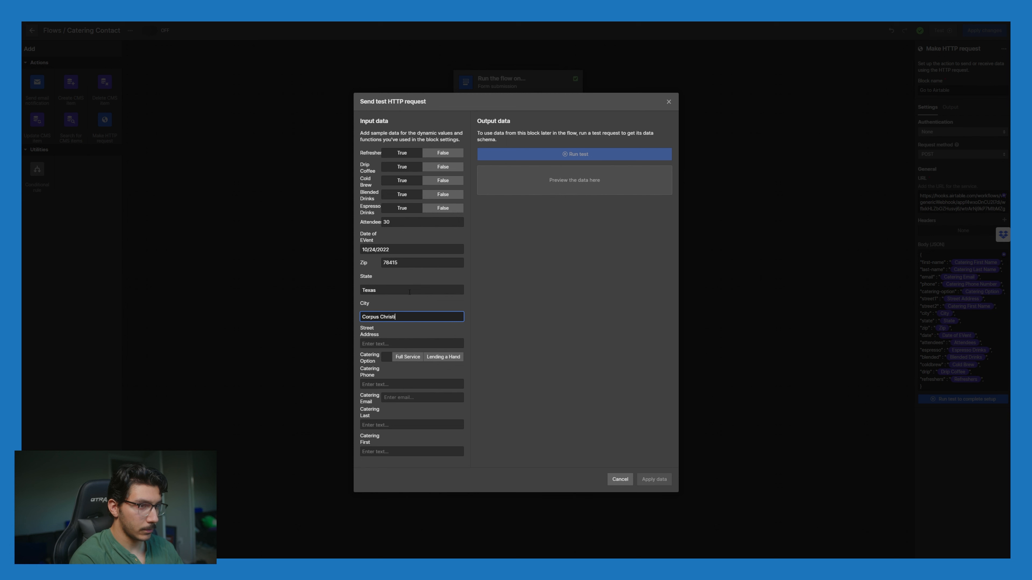
{"action": "key", "text": "Tab"}
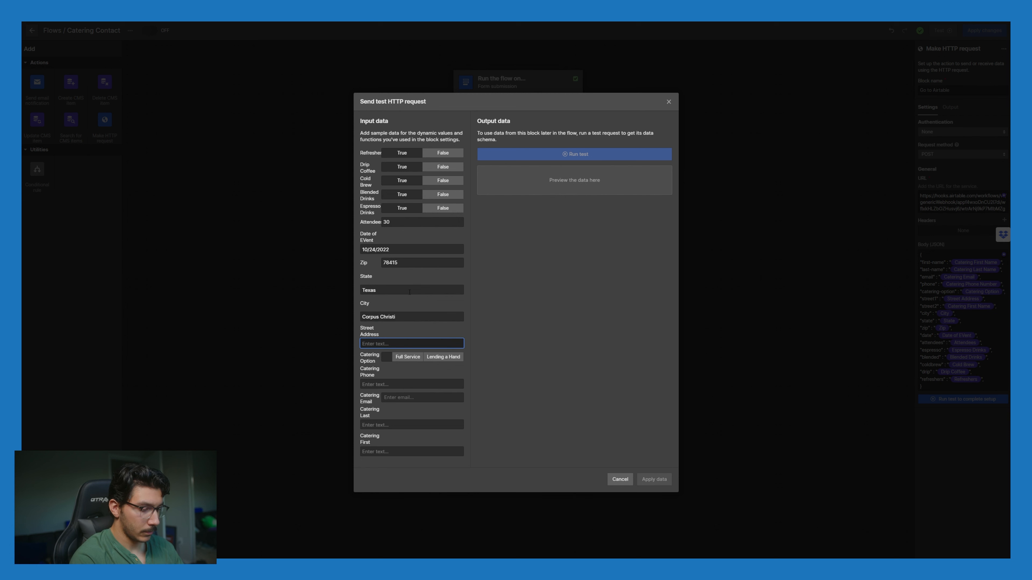
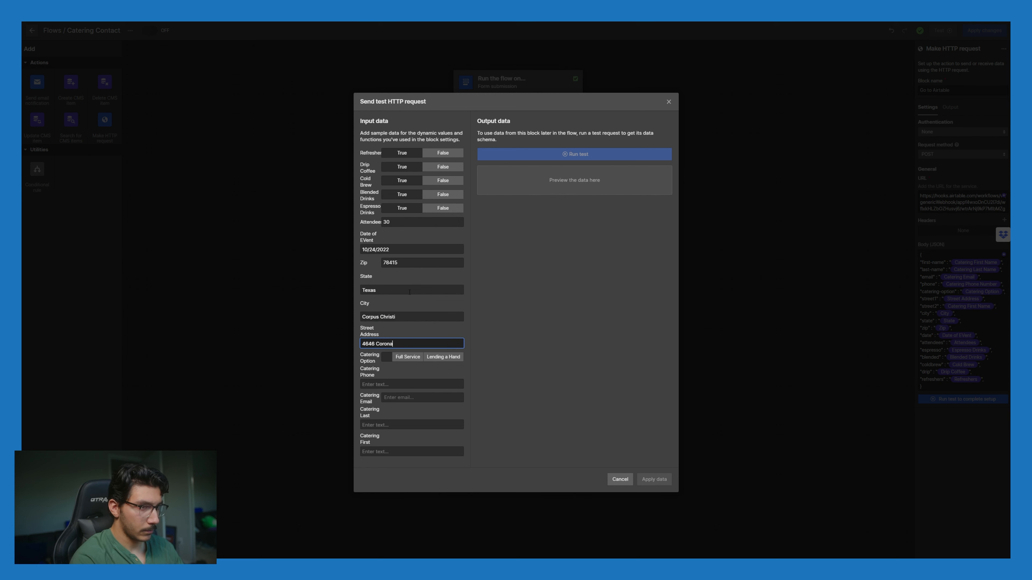
{"action": "key", "text": "Tab"}
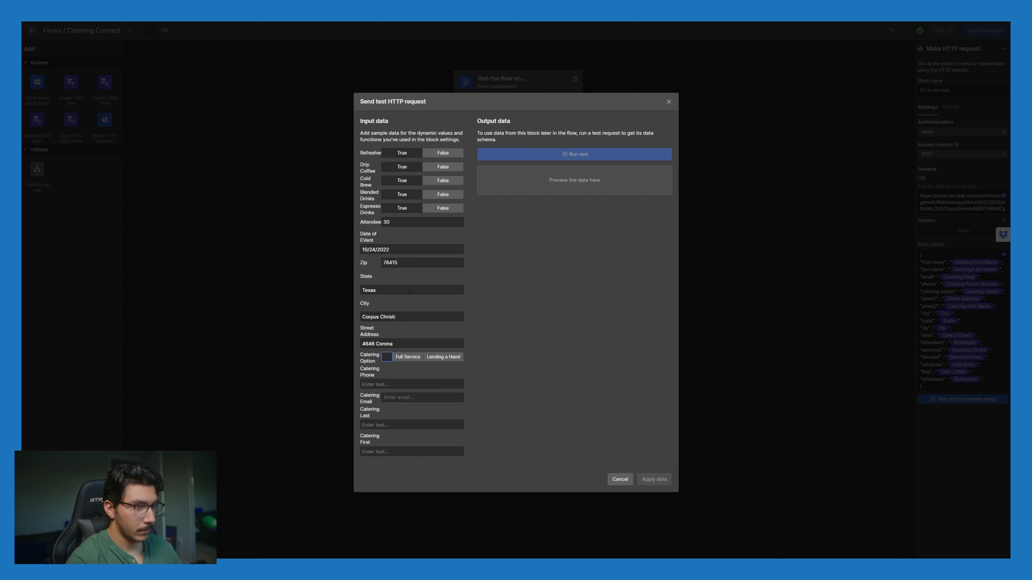
{"action": "left_click", "coordinate": [411, 357]}
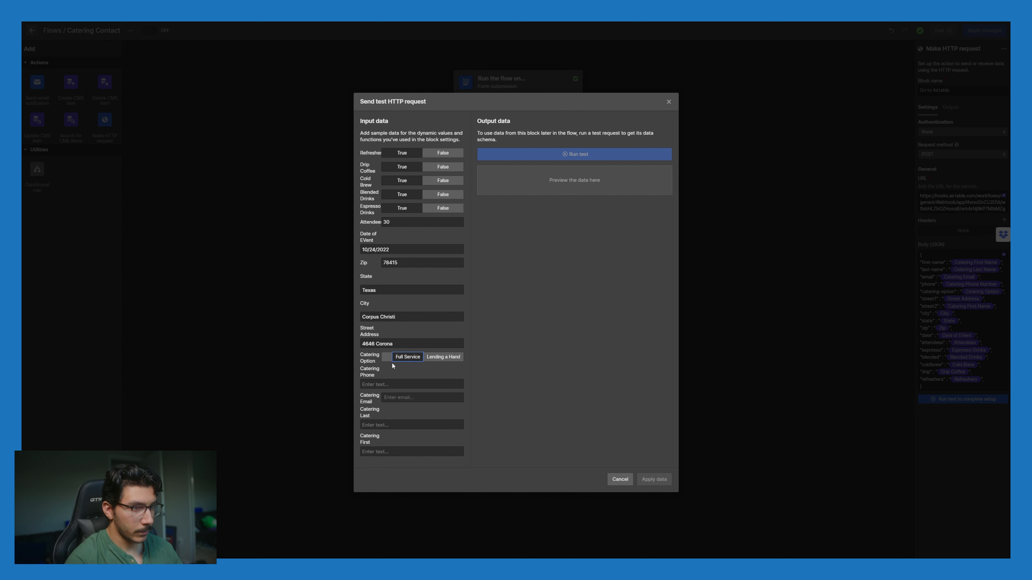
Step: Fill in a sample phone number and the contact's names, run the test, then cancel
{"action": "left_click", "coordinate": [413, 388]}
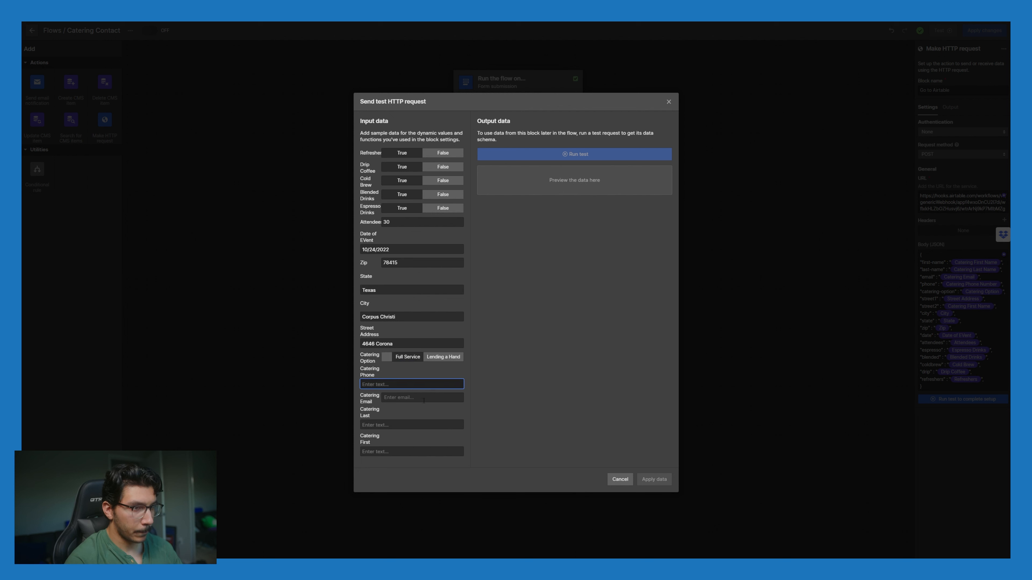
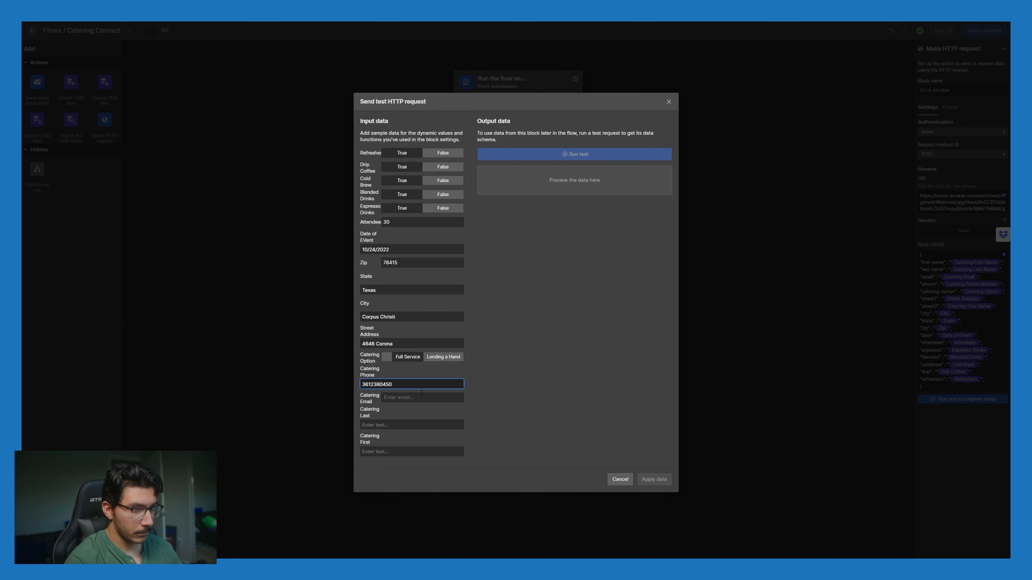
{"action": "left_click", "coordinate": [413, 377]}
{"action": "left_click", "coordinate": [412, 386]}
{"action": "key", "text": "ctrl+a"}
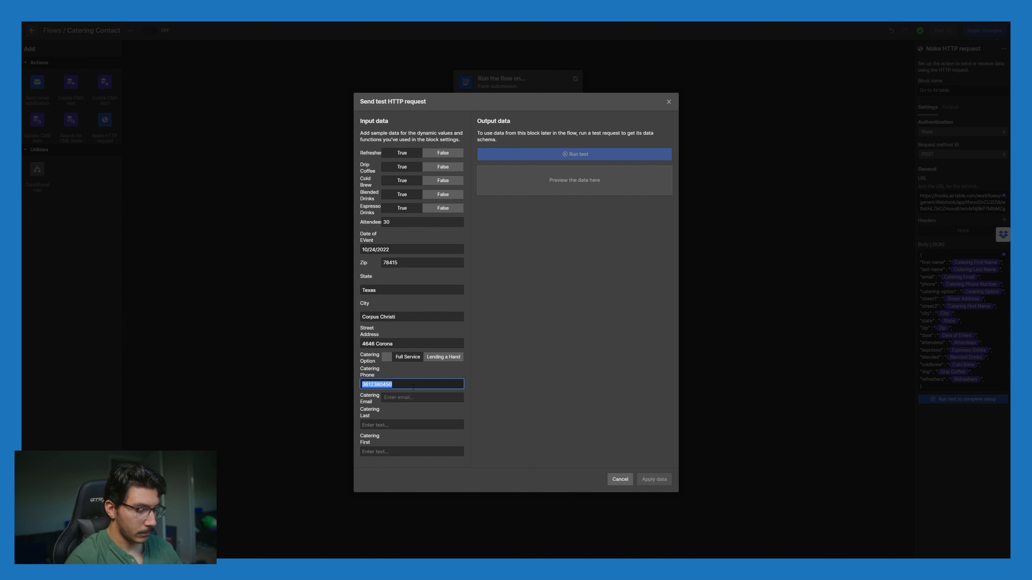
{"action": "left_click", "coordinate": [430, 424]}
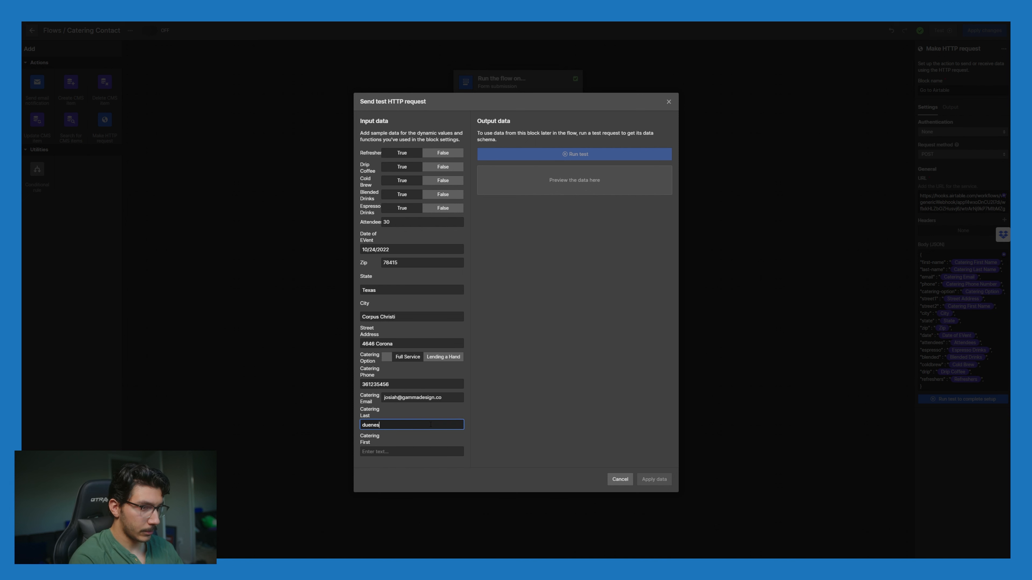
{"action": "key", "text": "Tab"}
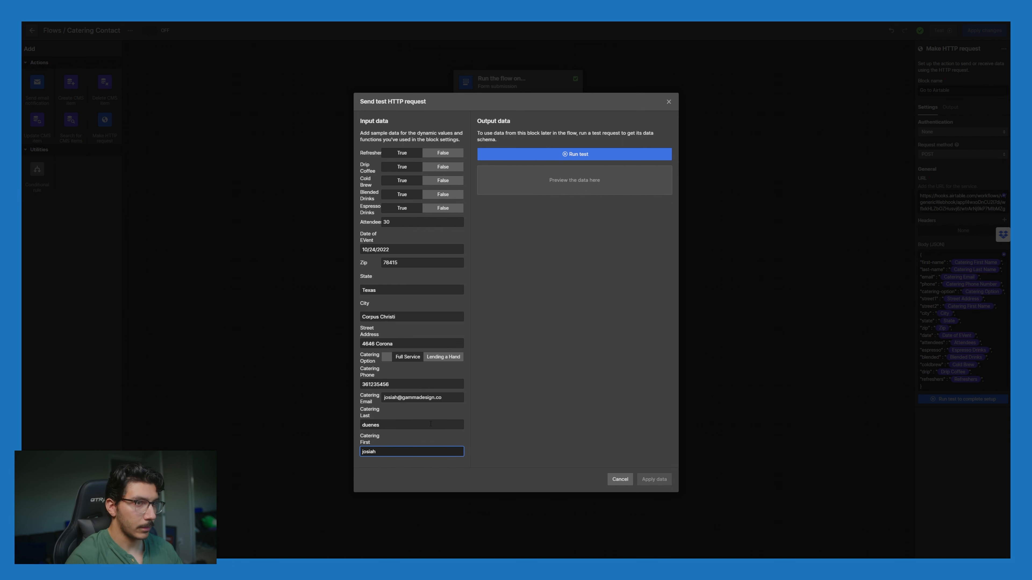
{"action": "left_click", "coordinate": [619, 150]}
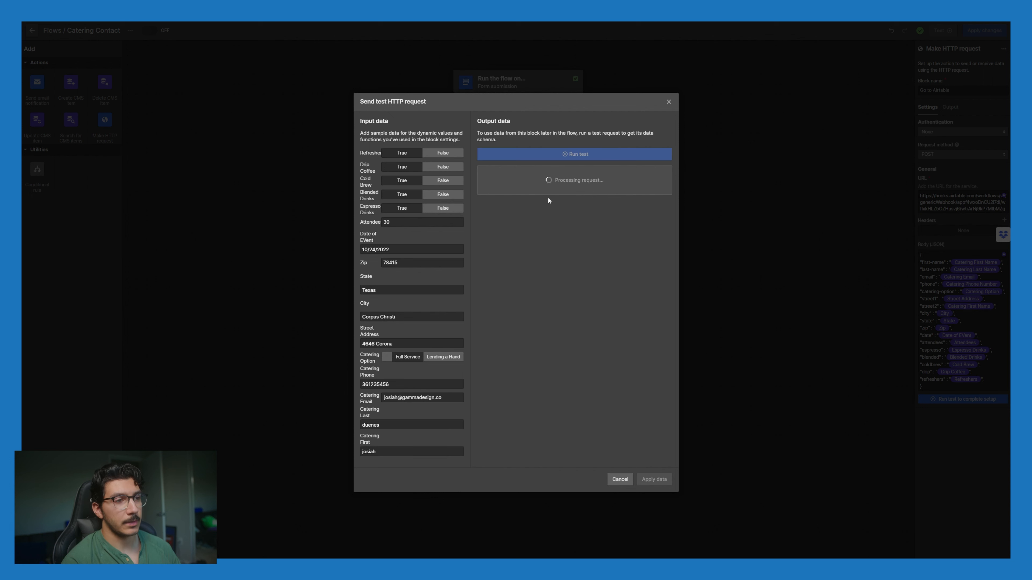
{"action": "left_click", "coordinate": [620, 479]}
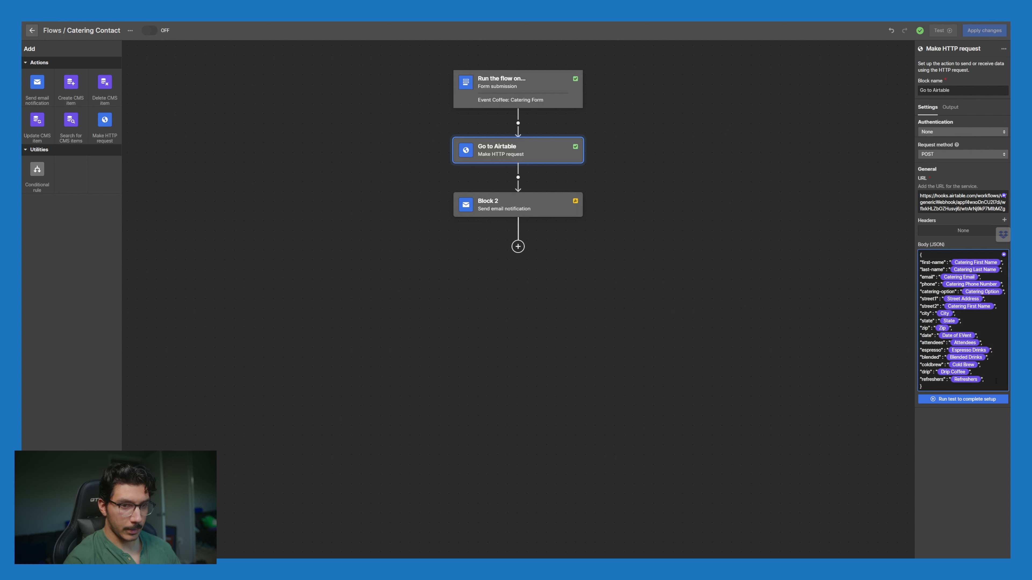
Step: Remove the trailing comma after the Refreshers entry and reopen the test request dialog
{"action": "left_click", "coordinate": [998, 384]}
{"action": "key", "text": "BackSpace"}
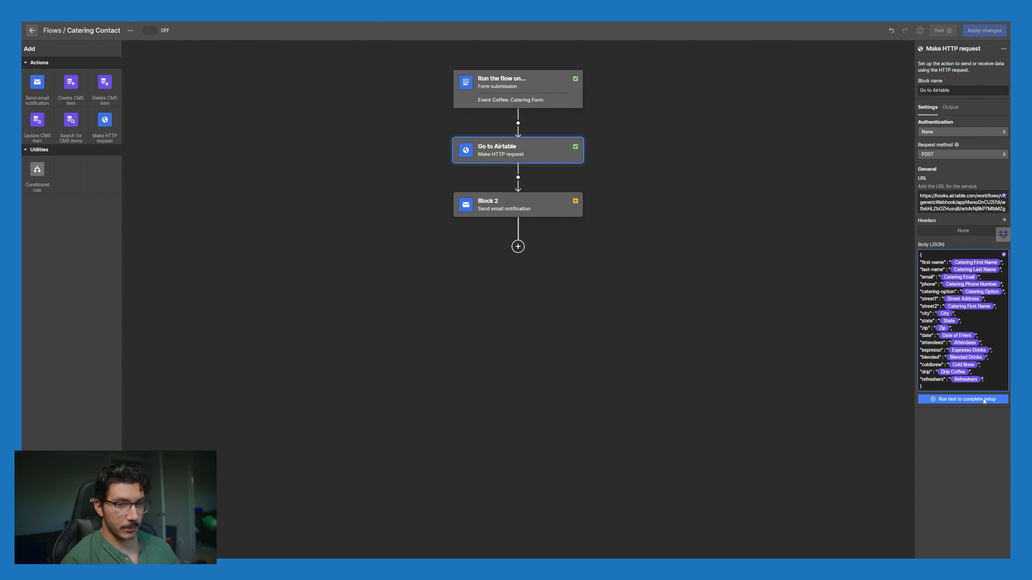
{"action": "left_click", "coordinate": [1004, 399]}
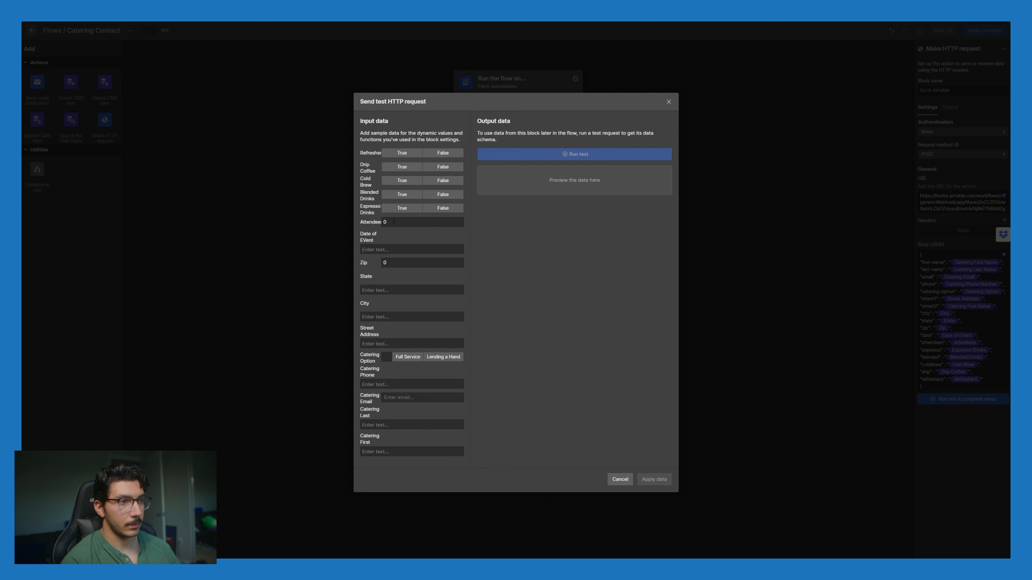
Step: Set all five drink options to True, with 30 attendees on 10/24/2022
{"action": "left_click", "coordinate": [402, 153]}
{"action": "left_click", "coordinate": [402, 166]}
{"action": "left_click", "coordinate": [402, 181]}
{"action": "left_click", "coordinate": [402, 194]}
{"action": "left_click", "coordinate": [405, 208]}
{"action": "left_click", "coordinate": [404, 223]}
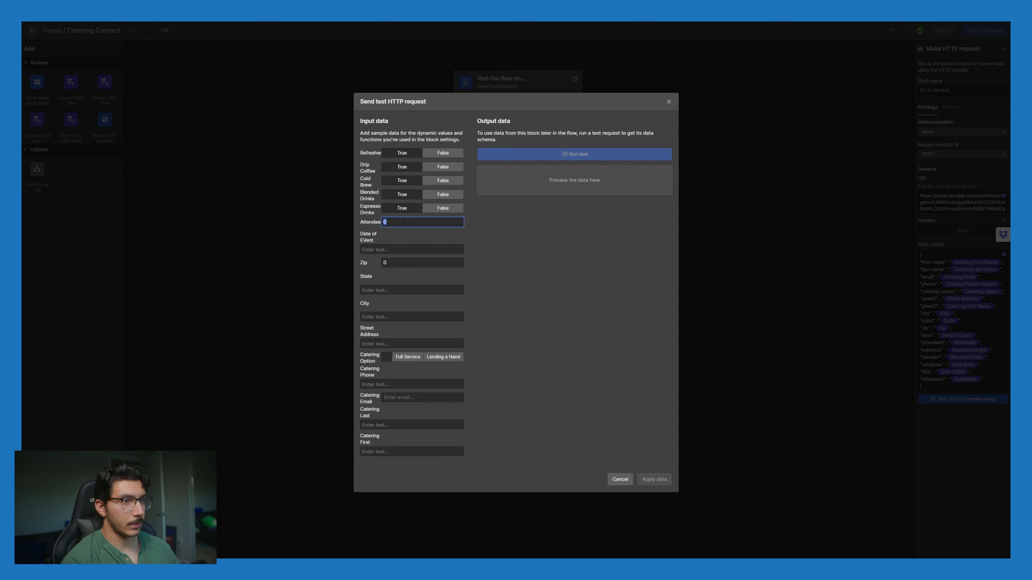
{"action": "type", "text": "30"}
{"action": "left_click", "coordinate": [408, 247]}
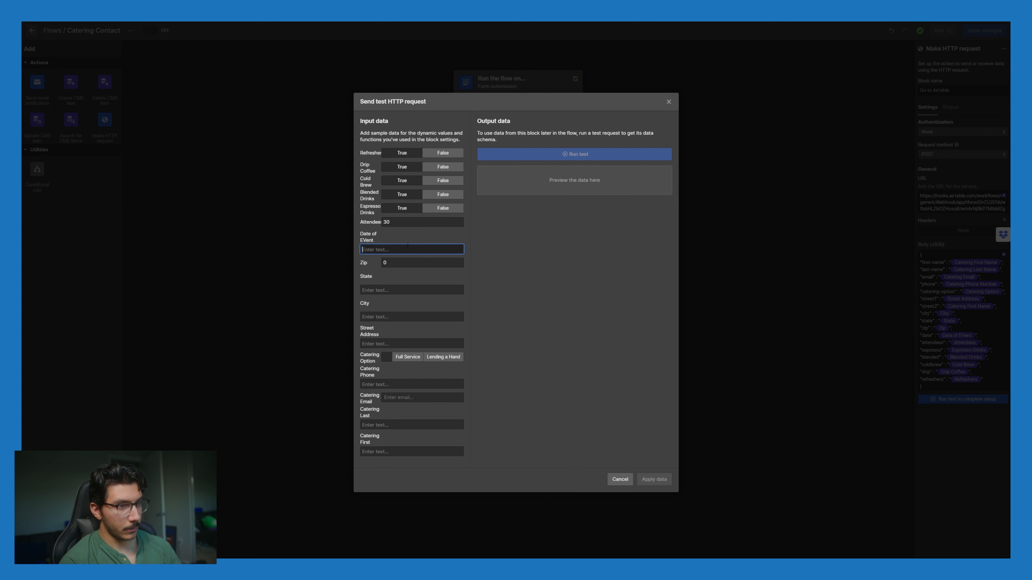
{"action": "type", "text": "10"}
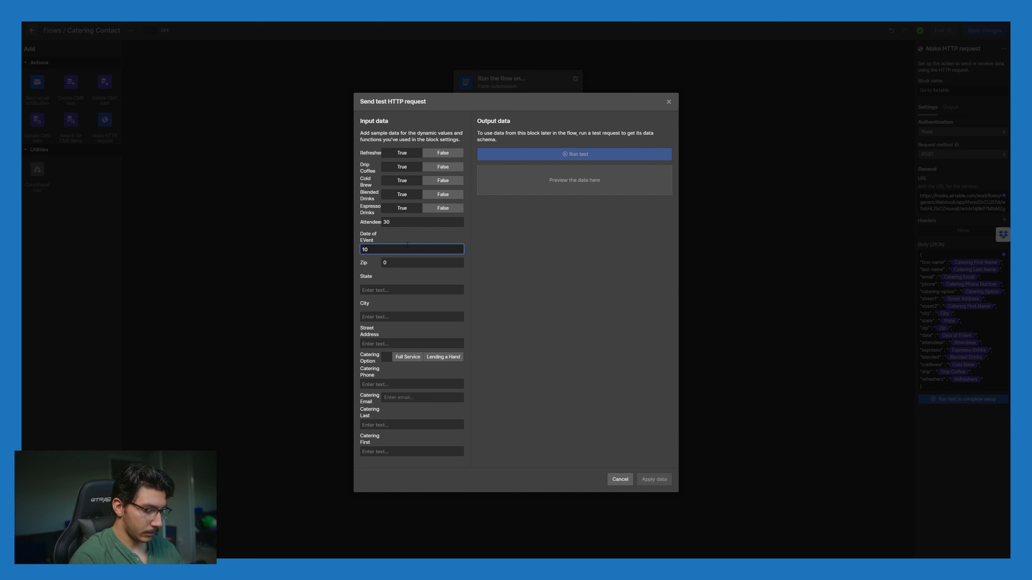
{"action": "type", "text": "/24/2"}
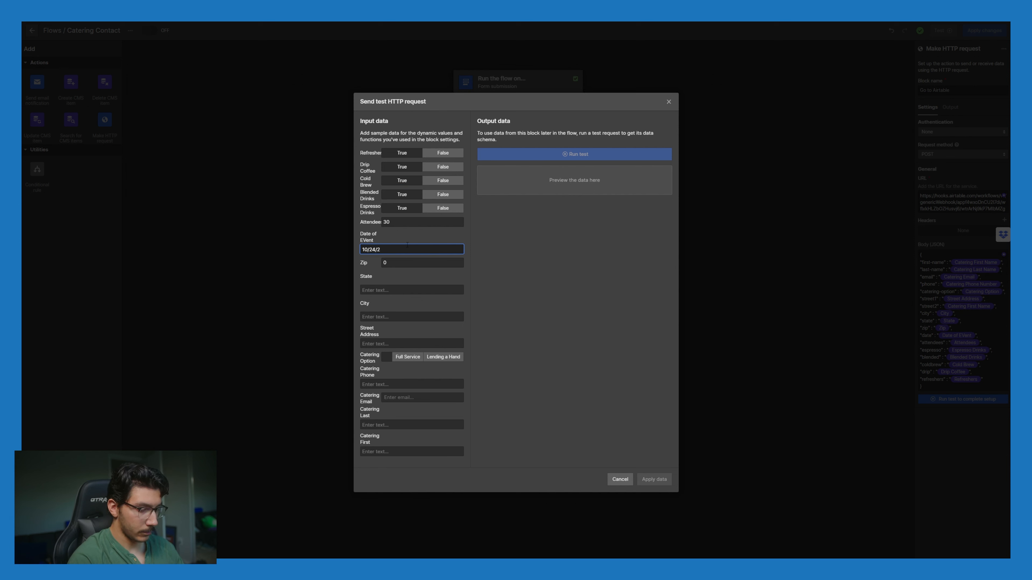
{"action": "type", "text": "022"}
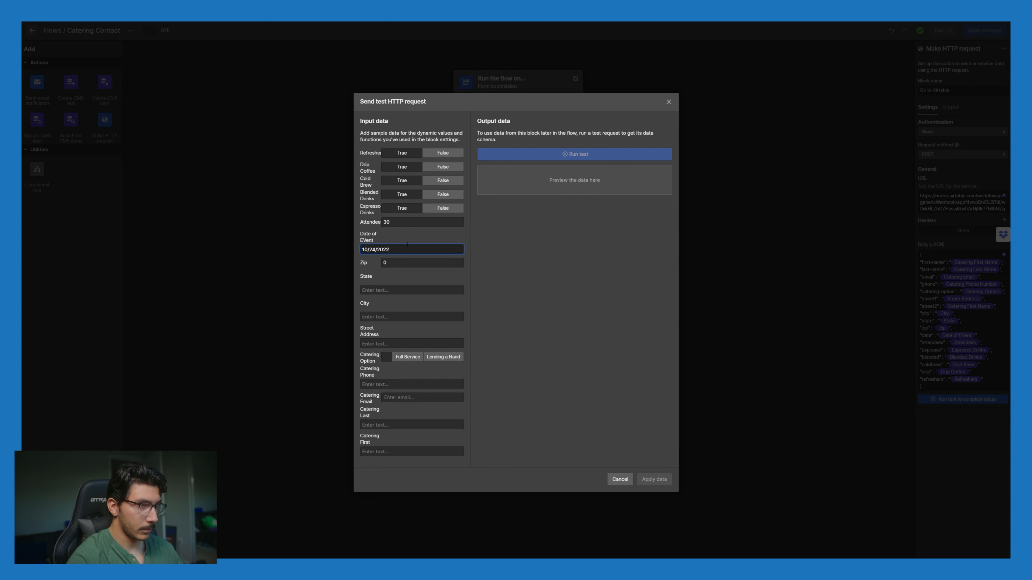
Step: Fill in the sample zip code, state Texas, city and street address
{"action": "key", "text": "Tab"}
{"action": "type", "text": "78415"}
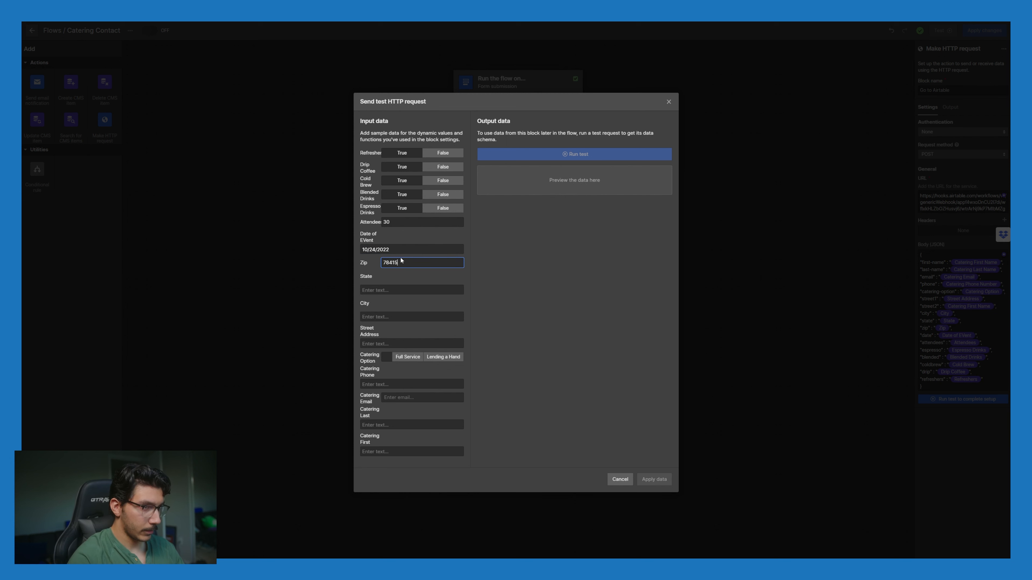
{"action": "left_click", "coordinate": [414, 288]}
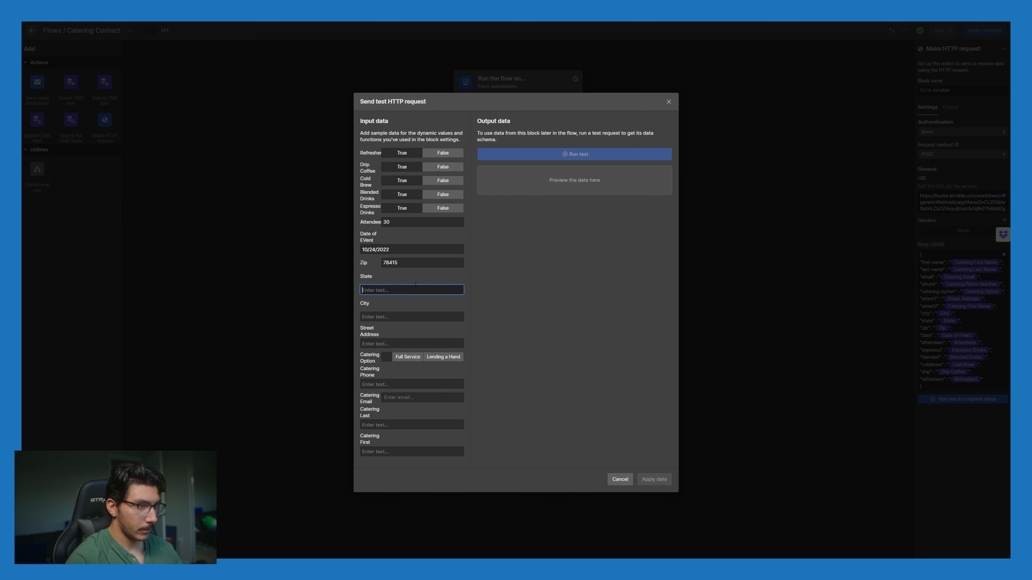
{"action": "type", "text": "texas"}
{"action": "key", "text": "Tab"}
{"action": "type", "text": "cor"}
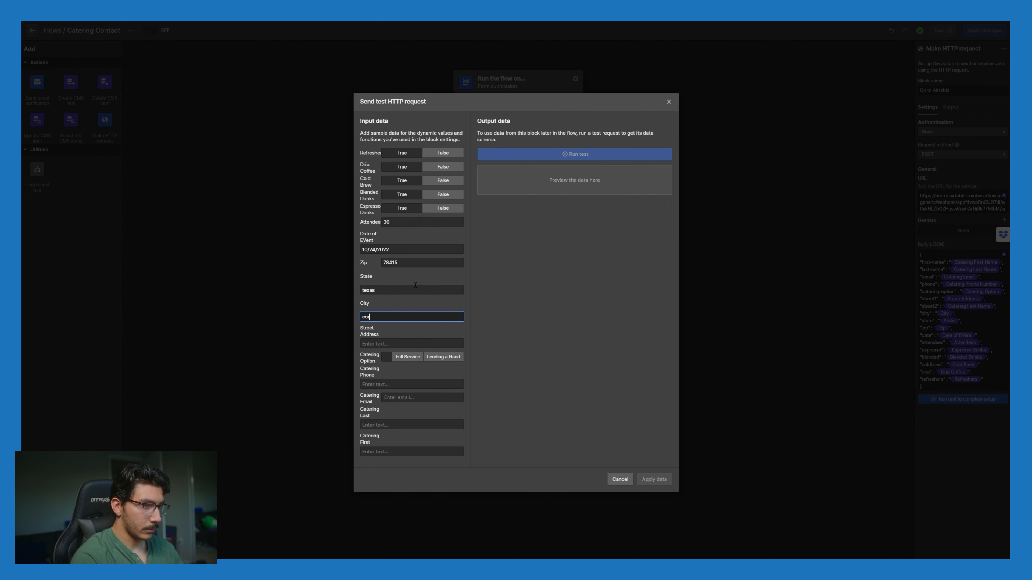
{"action": "type", "text": "pus Christi"}
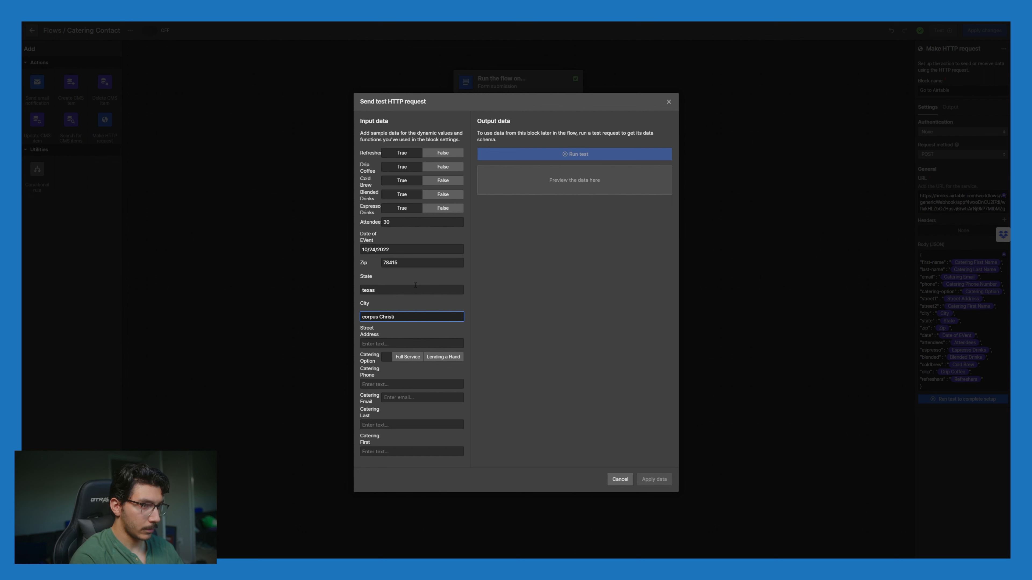
{"action": "key", "text": "Tab"}
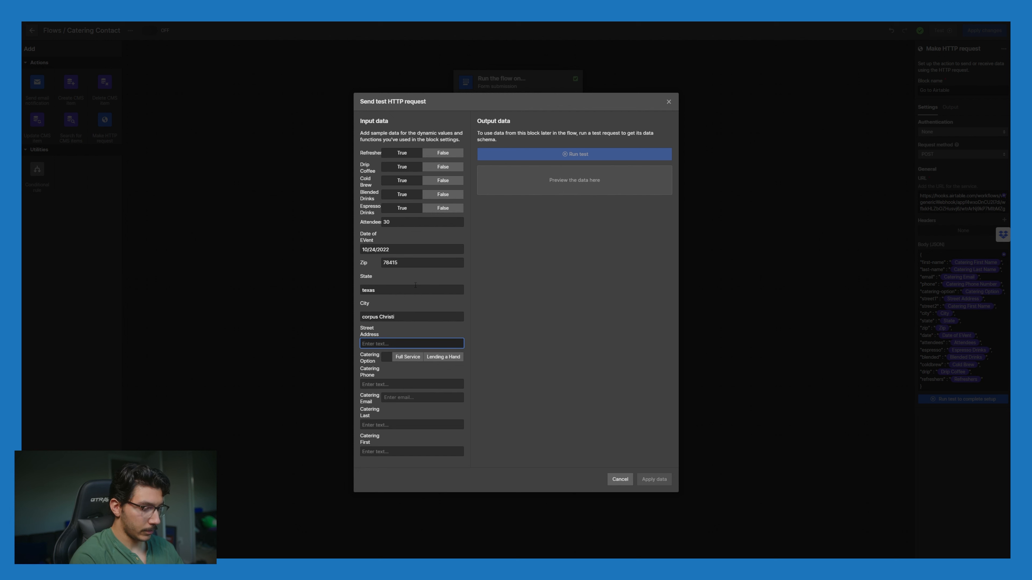
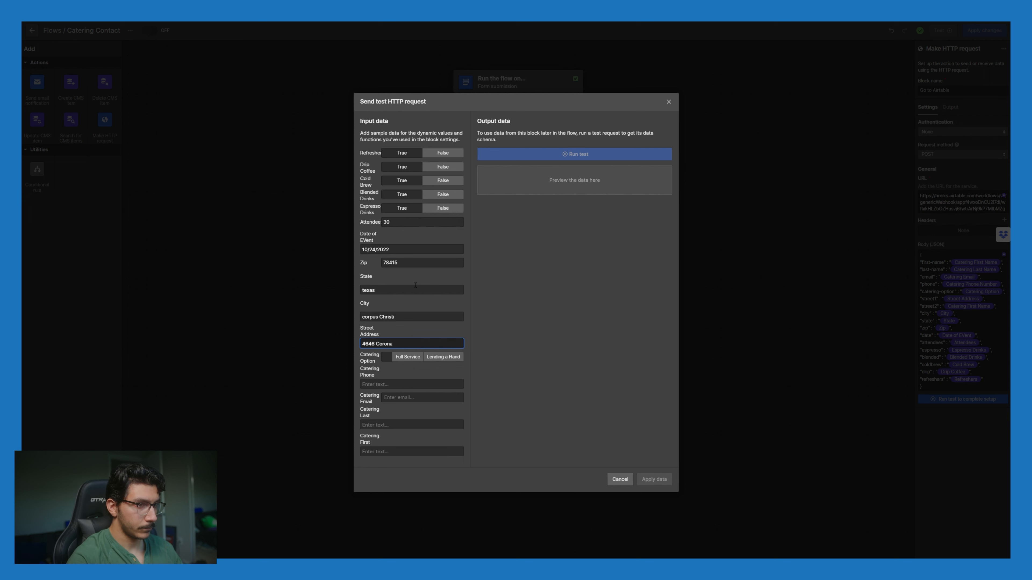
Step: Enter a sample phone number, contact e-mail, last name and first name
{"action": "left_click", "coordinate": [406, 385]}
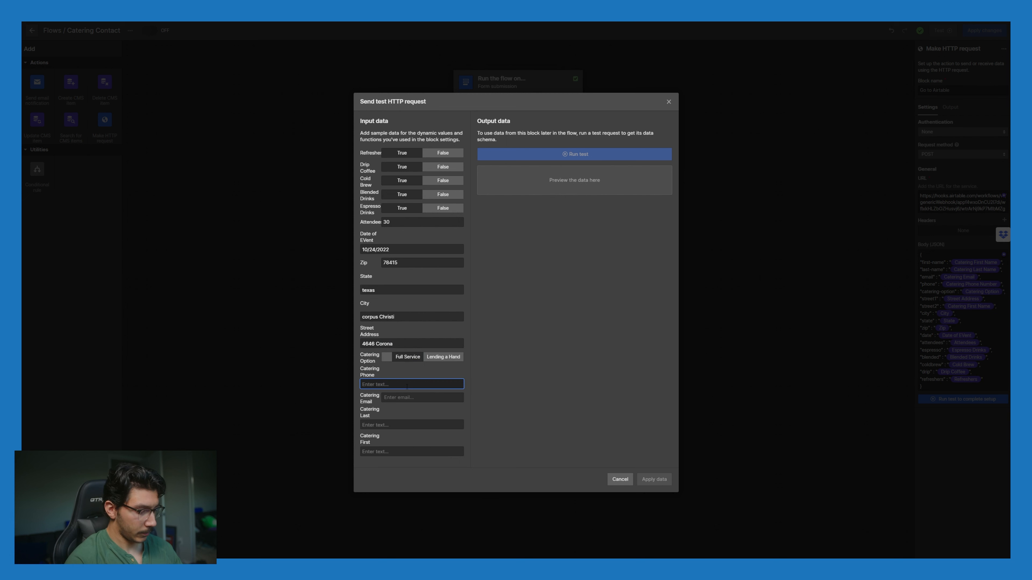
{"action": "type", "text": "1234567890"}
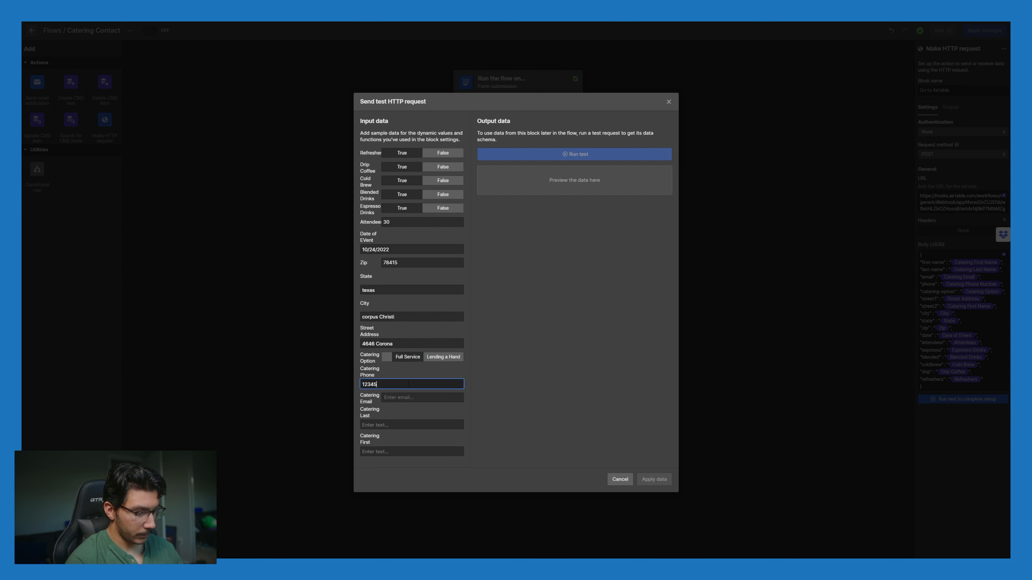
{"action": "left_click", "coordinate": [414, 398]}
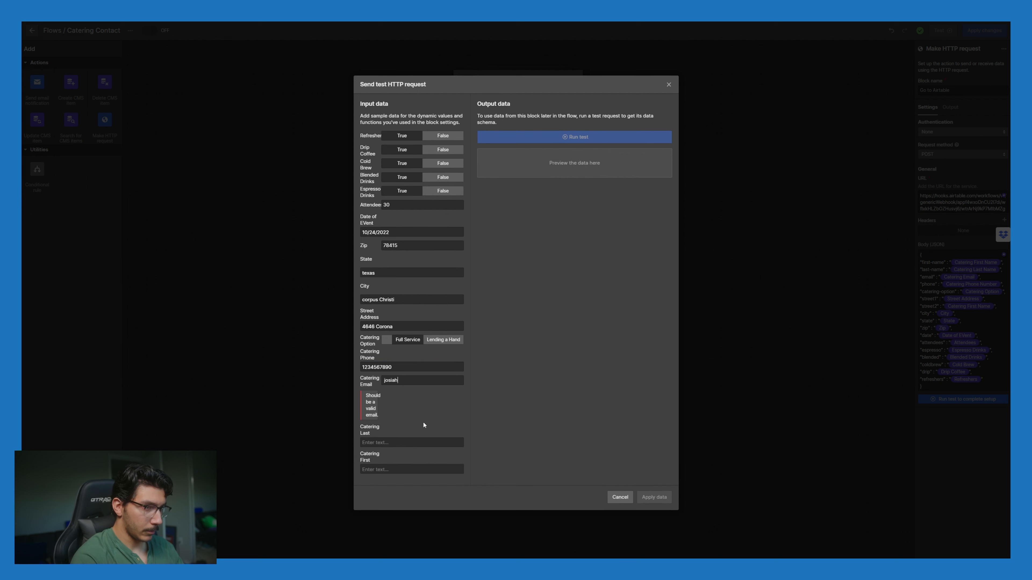
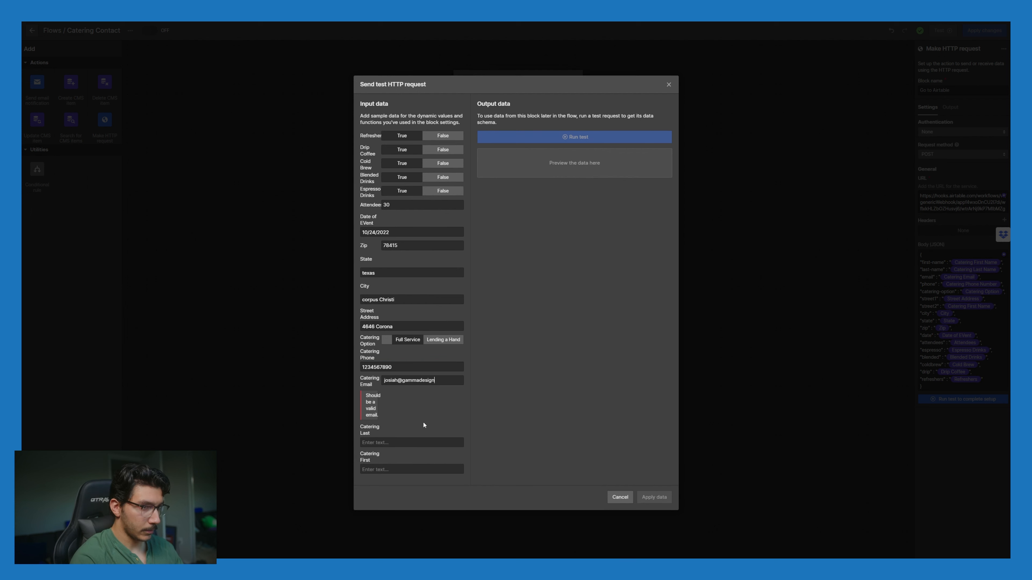
{"action": "key", "text": "Tab"}
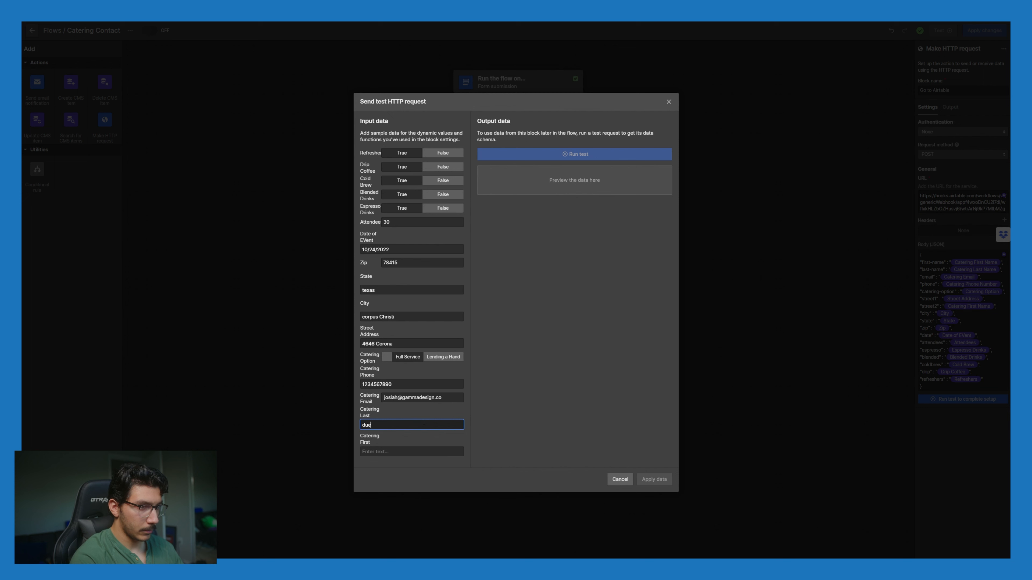
{"action": "key", "text": "Tab"}
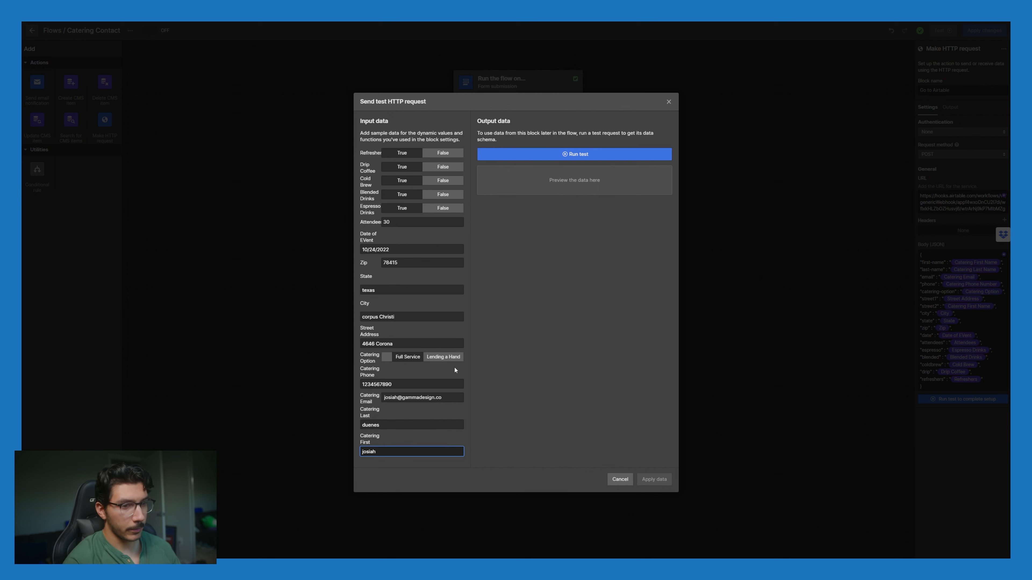
Step: Recheck the sample phone number and run the test request
{"action": "left_click", "coordinate": [569, 404]}
{"action": "left_click", "coordinate": [417, 386]}
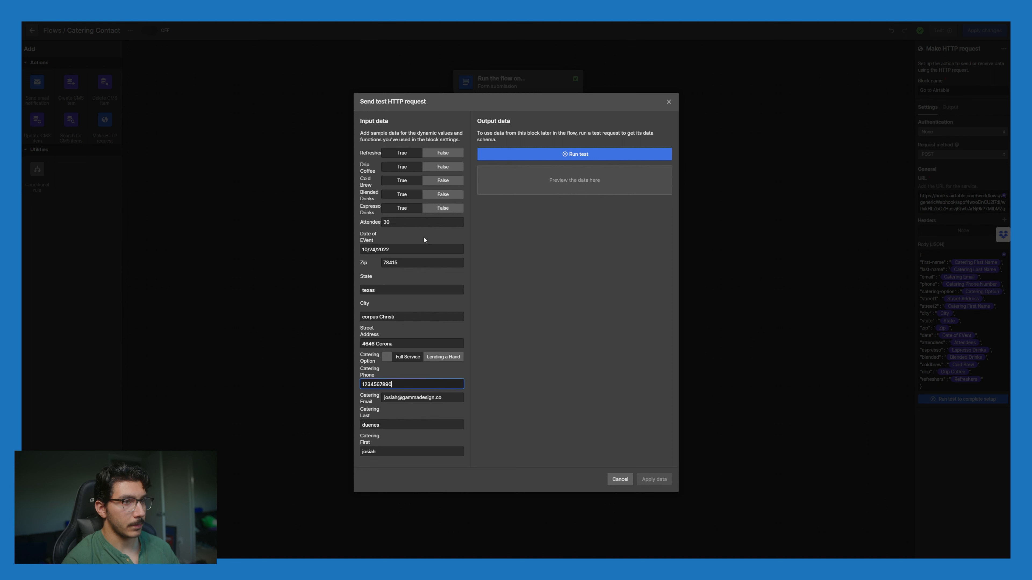
{"action": "left_click", "coordinate": [647, 490]}
{"action": "left_click", "coordinate": [567, 154]}
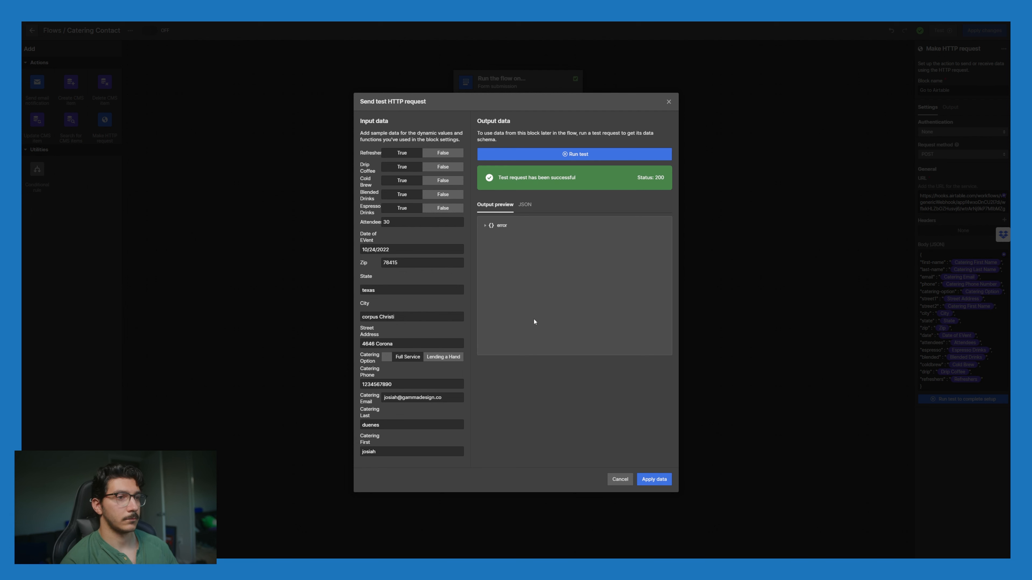
Step: Read the BAD_REQUEST Content-Type error, apply the test data, and return to the Go to Airtable block
{"action": "left_click", "coordinate": [486, 226]}
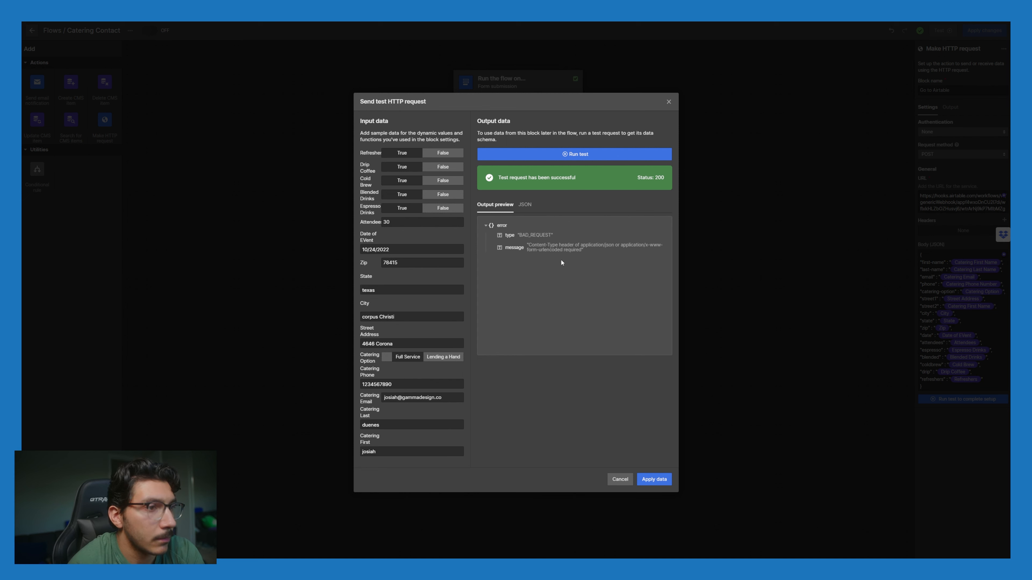
{"action": "left_click", "coordinate": [658, 480]}
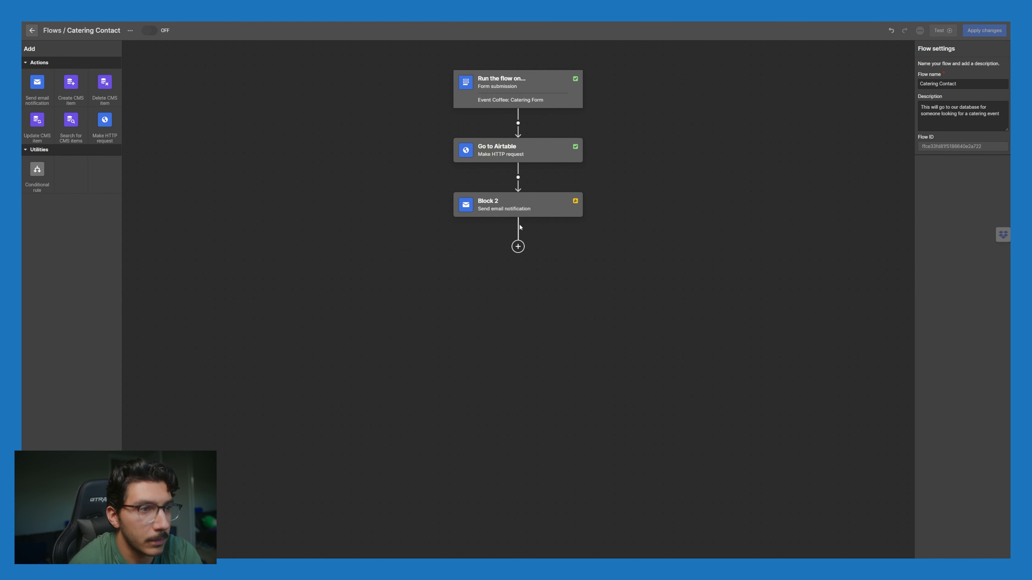
{"action": "left_click", "coordinate": [527, 152]}
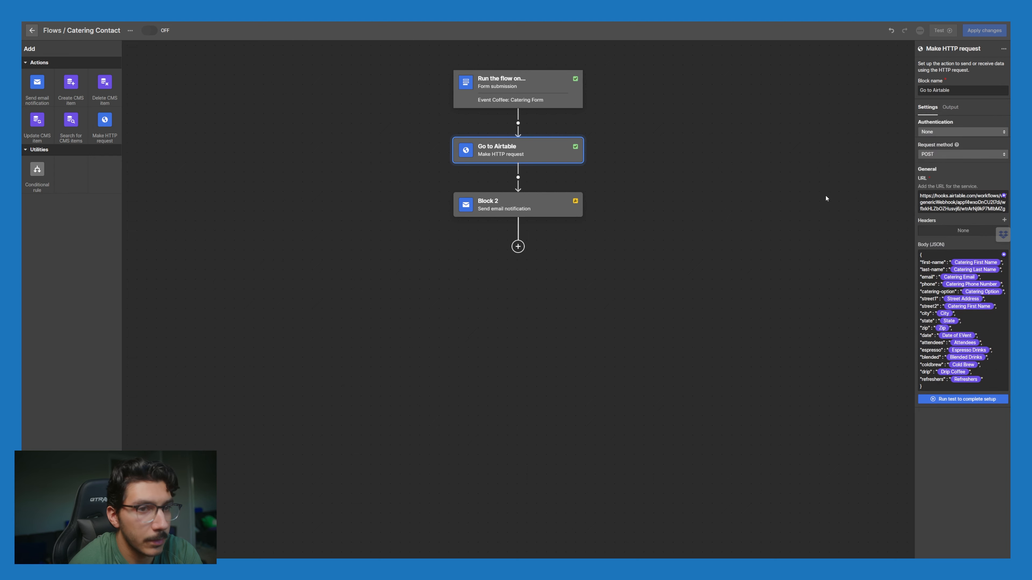
Step: Add a Content-Type header with value application/json to the Airtable request, then reopen the test form
{"action": "left_click", "coordinate": [1004, 220]}
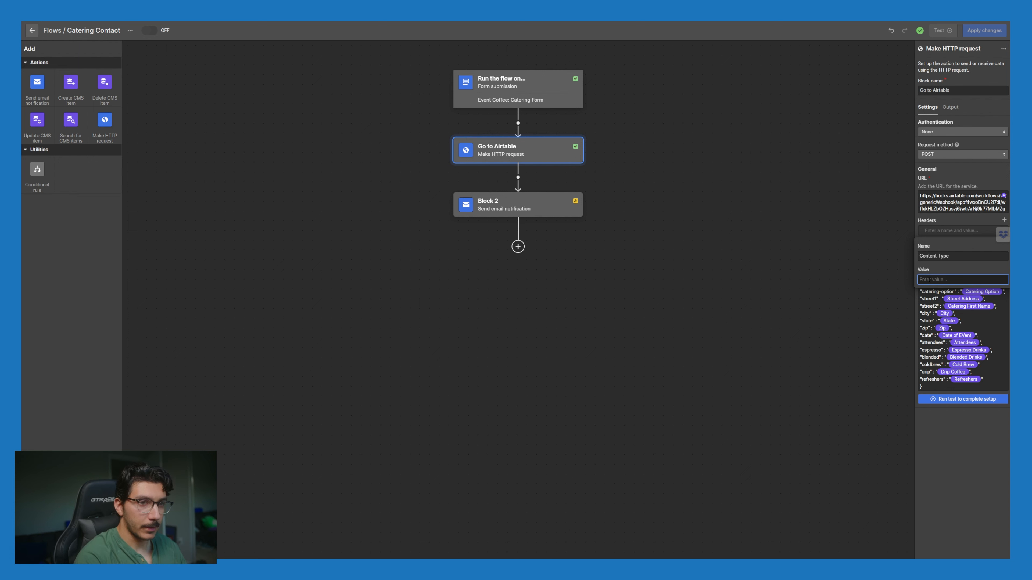
{"action": "type", "text": "application/json"}
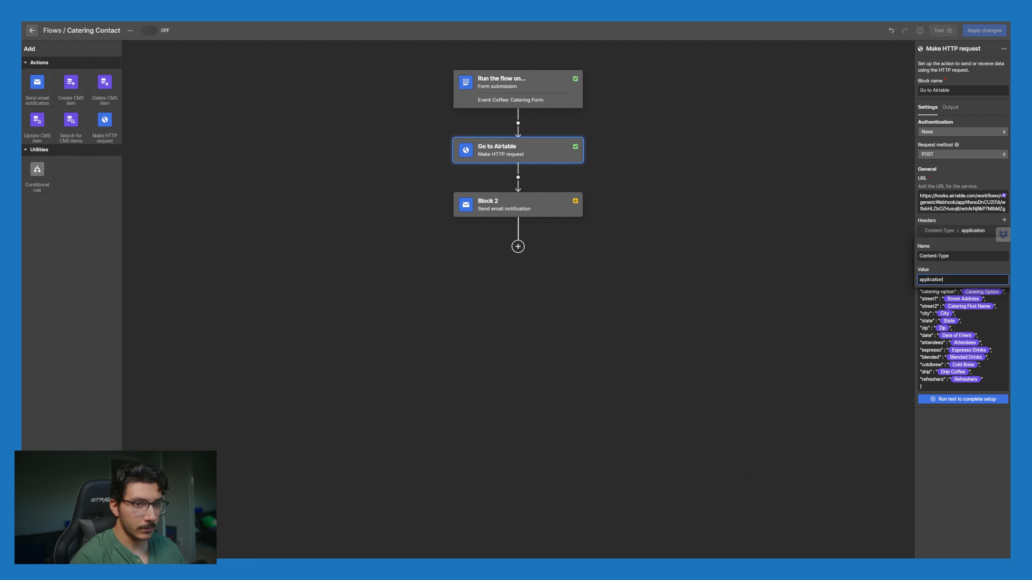
{"action": "left_click", "coordinate": [923, 475]}
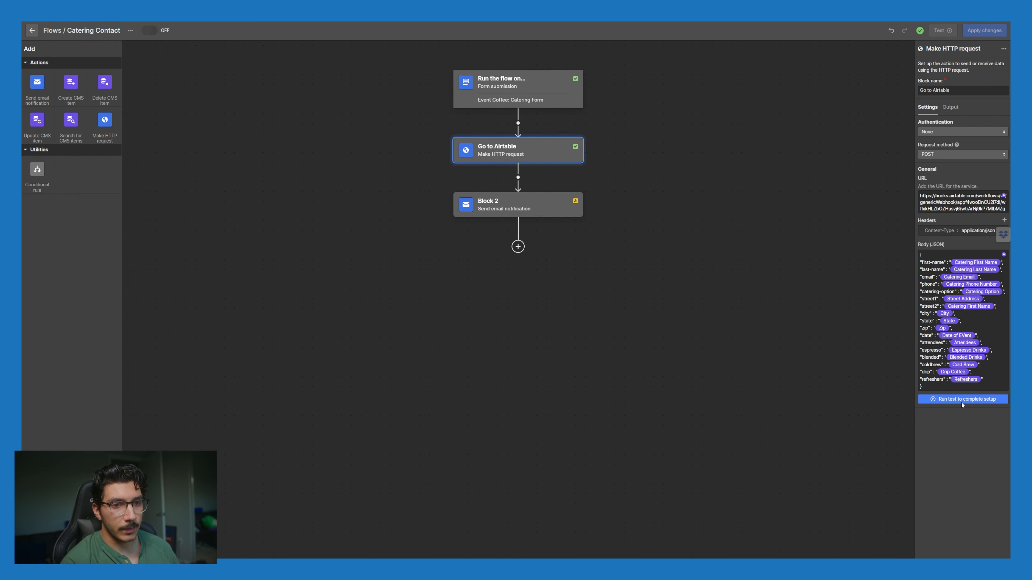
{"action": "left_click", "coordinate": [953, 399]}
Step: Set Refresher and Drip Coffee to True and enter a sample phone number
{"action": "left_click", "coordinate": [402, 154]}
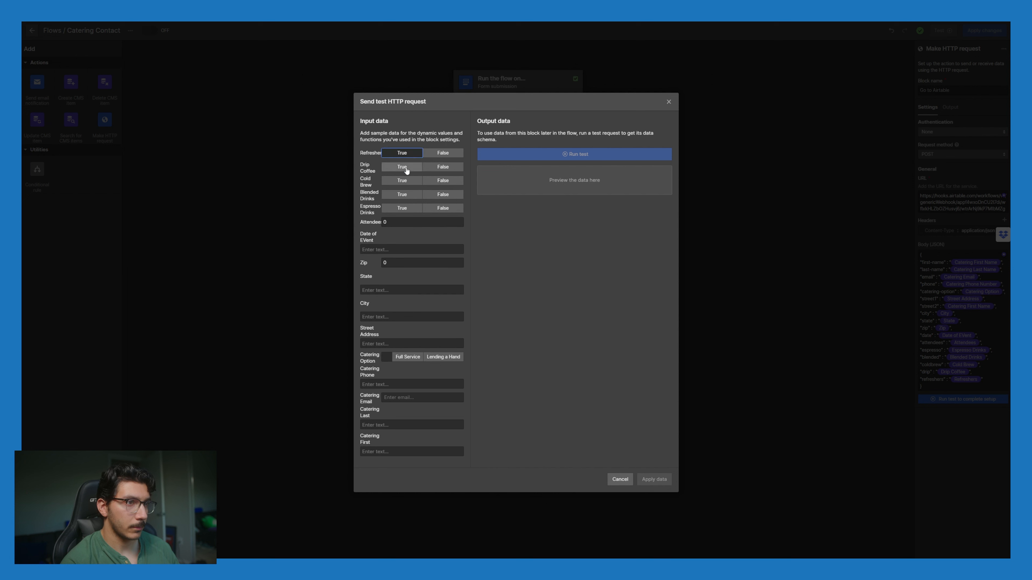
{"action": "left_click", "coordinate": [402, 167]}
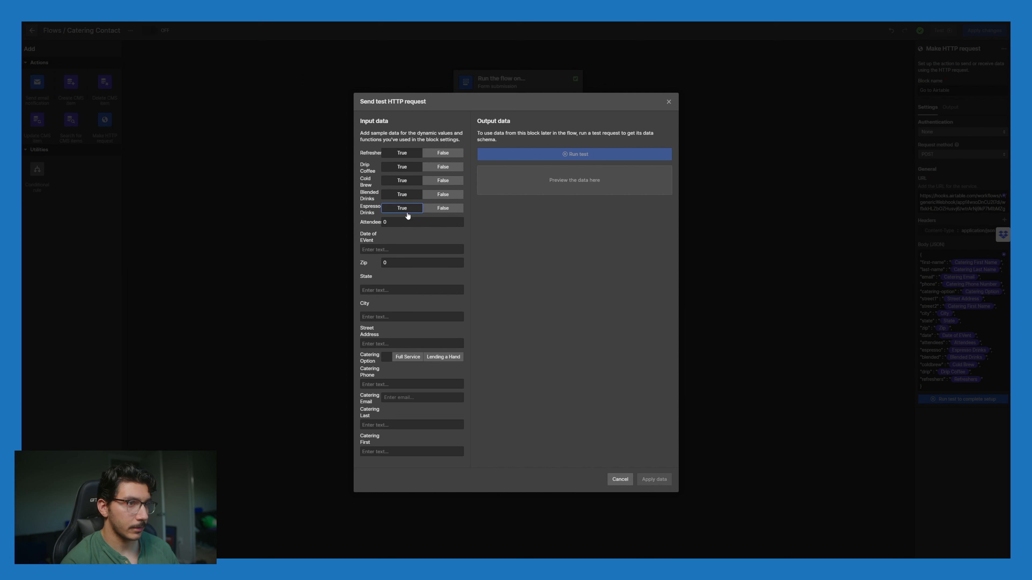
{"action": "left_click", "coordinate": [394, 384]}
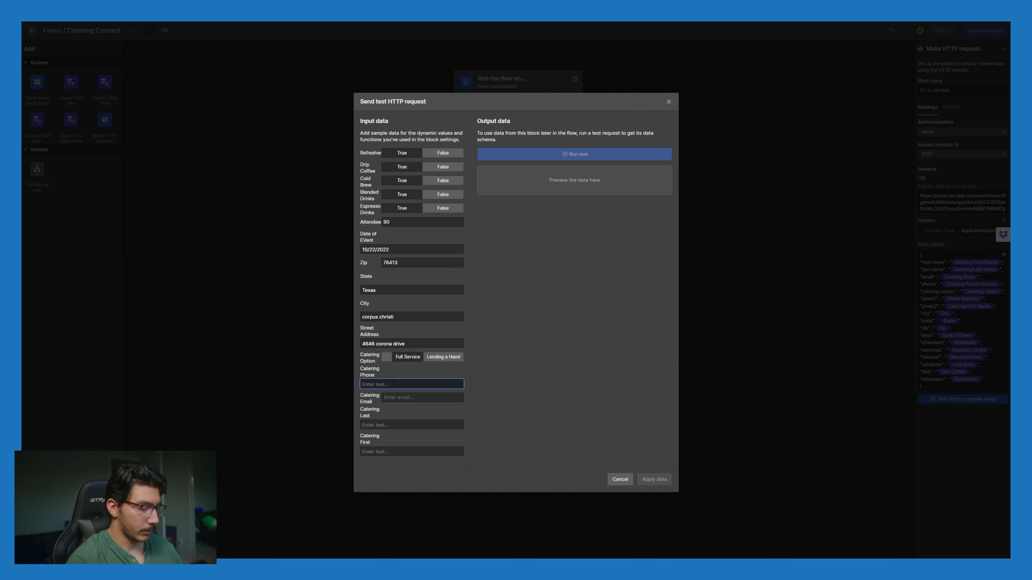
{"action": "type", "text": "1234567890"}
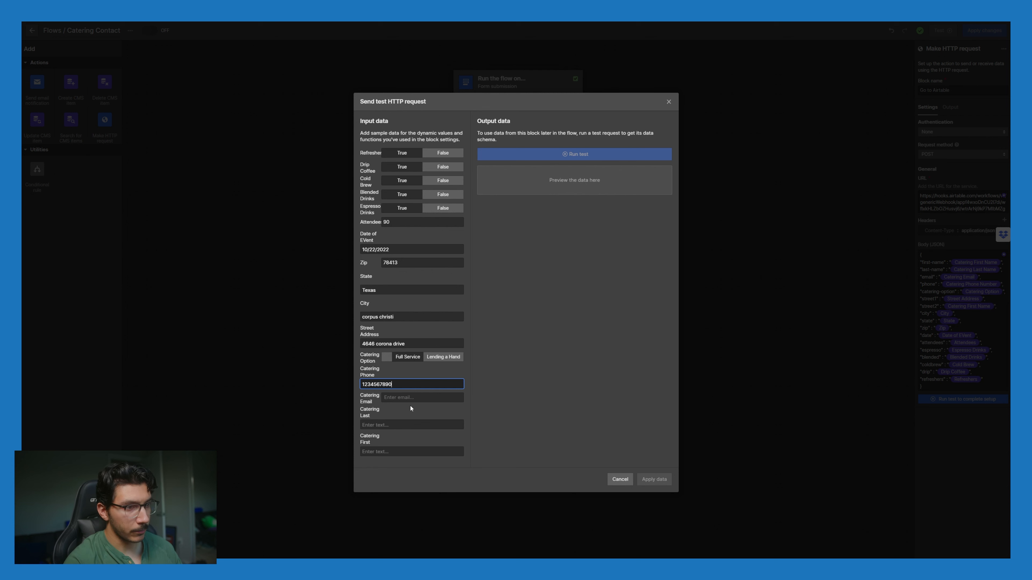
Step: Fill in the sample contact e-mail, last name and first name, then rerun the test
{"action": "left_click", "coordinate": [416, 398]}
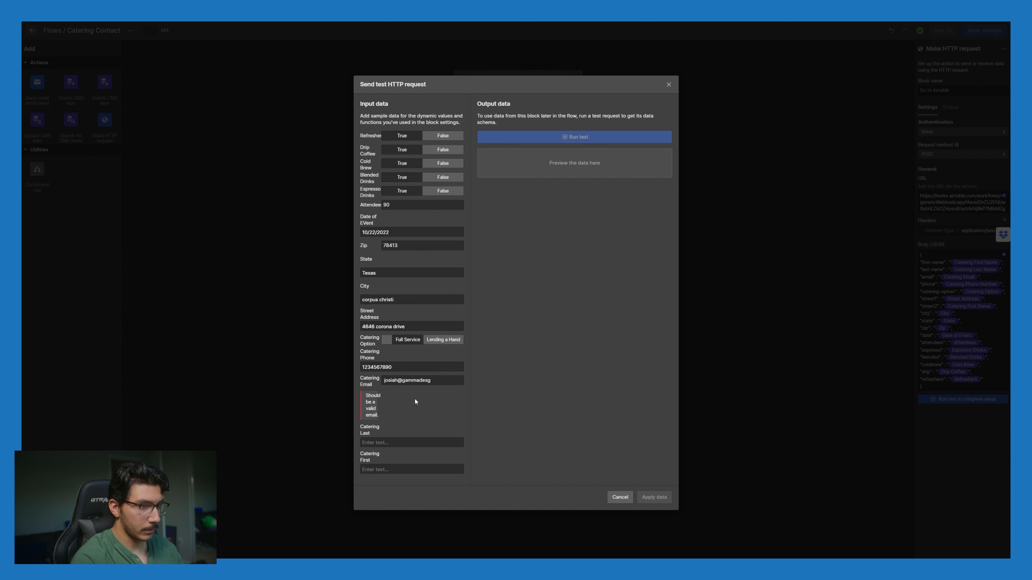
{"action": "key", "text": "Tab"}
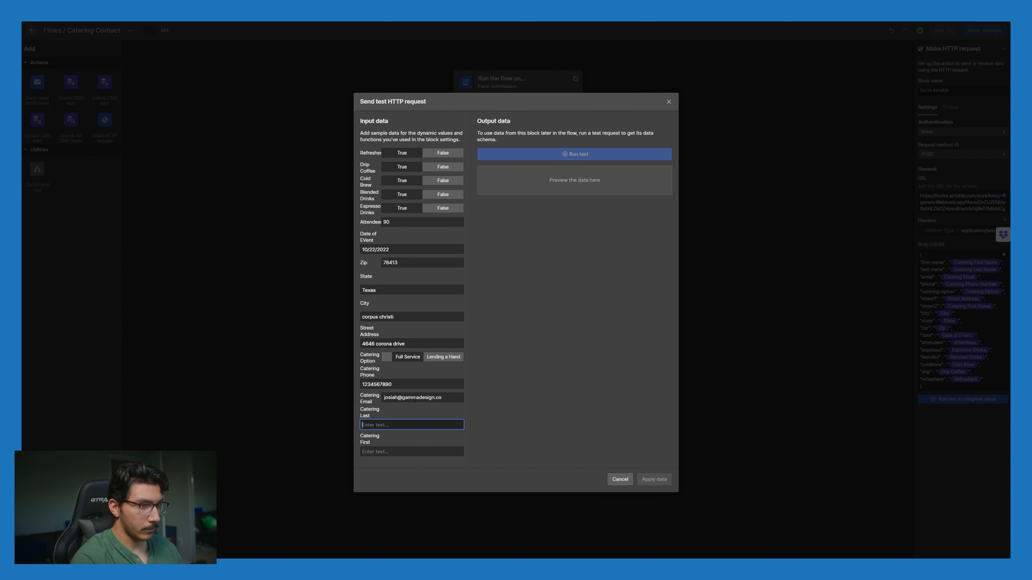
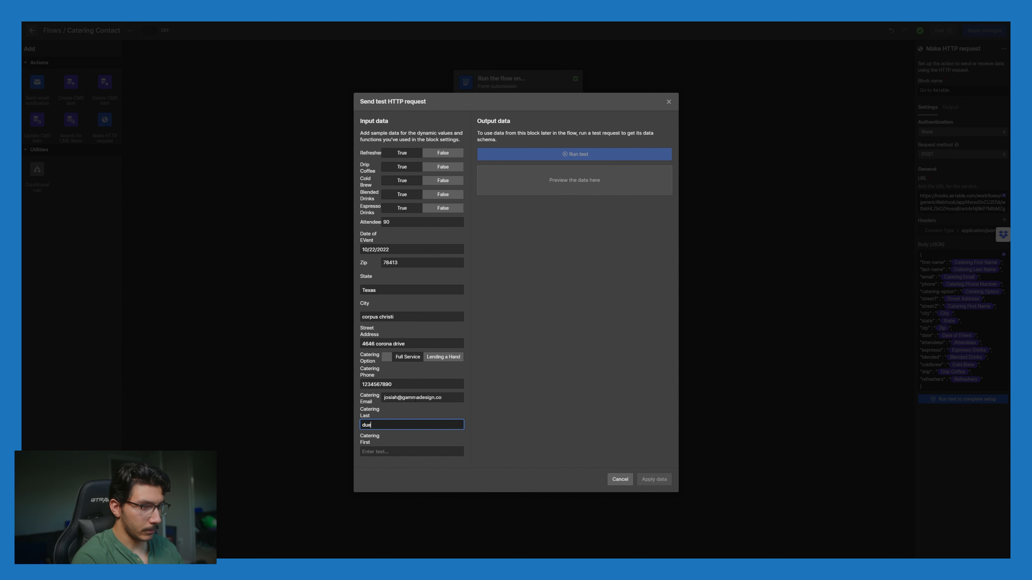
{"action": "key", "text": "Tab"}
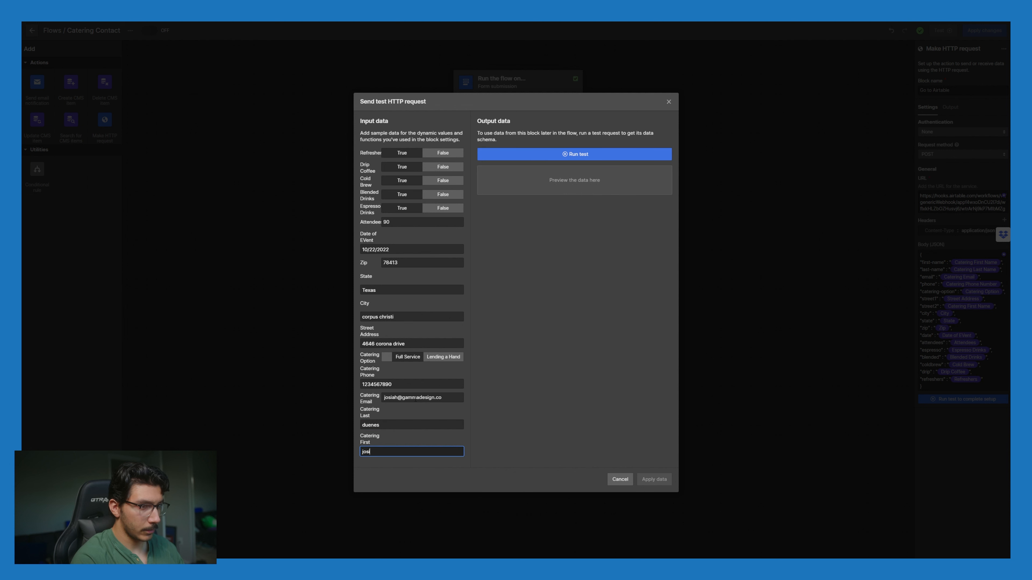
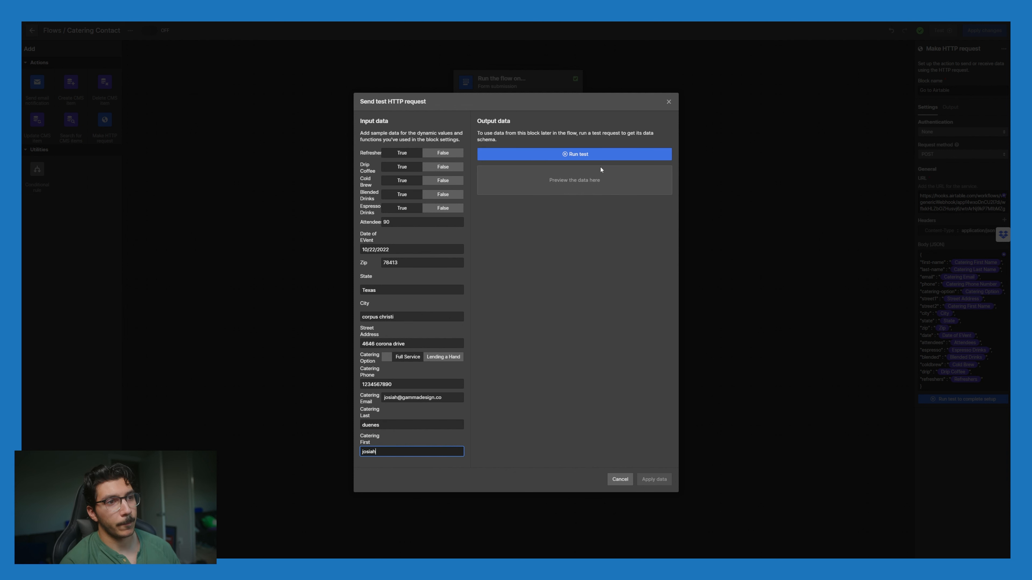
{"action": "left_click", "coordinate": [597, 154]}
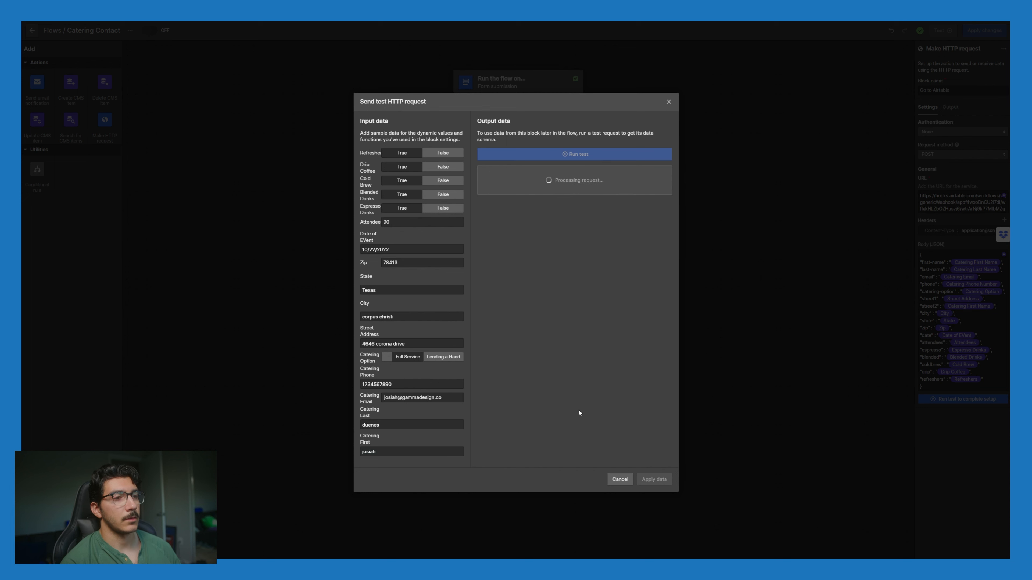
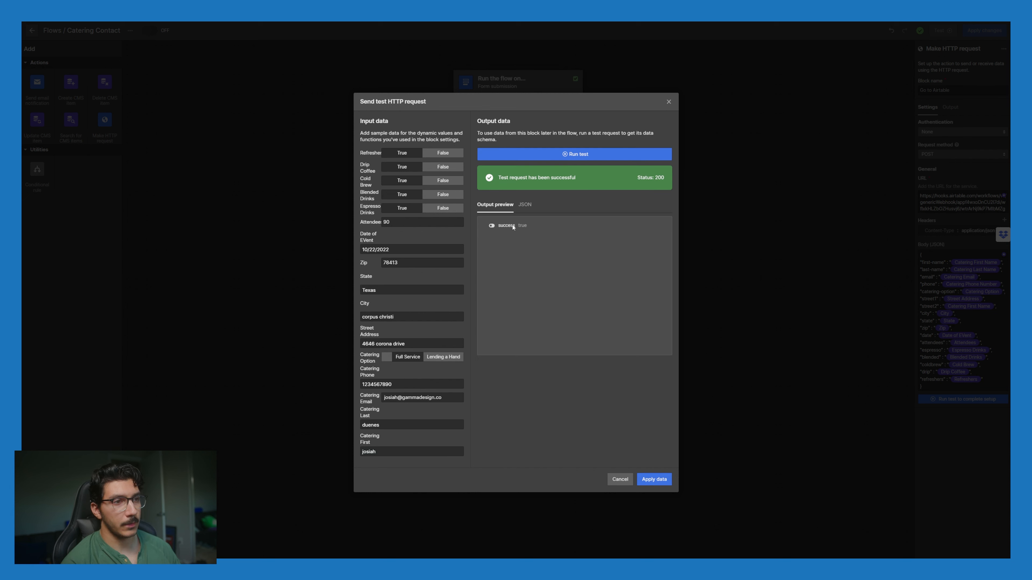
Step: Check the test request's status 200 output as JSON and as a preview, then return to Airtable
{"action": "left_click", "coordinate": [525, 206]}
{"action": "left_click", "coordinate": [499, 206]}
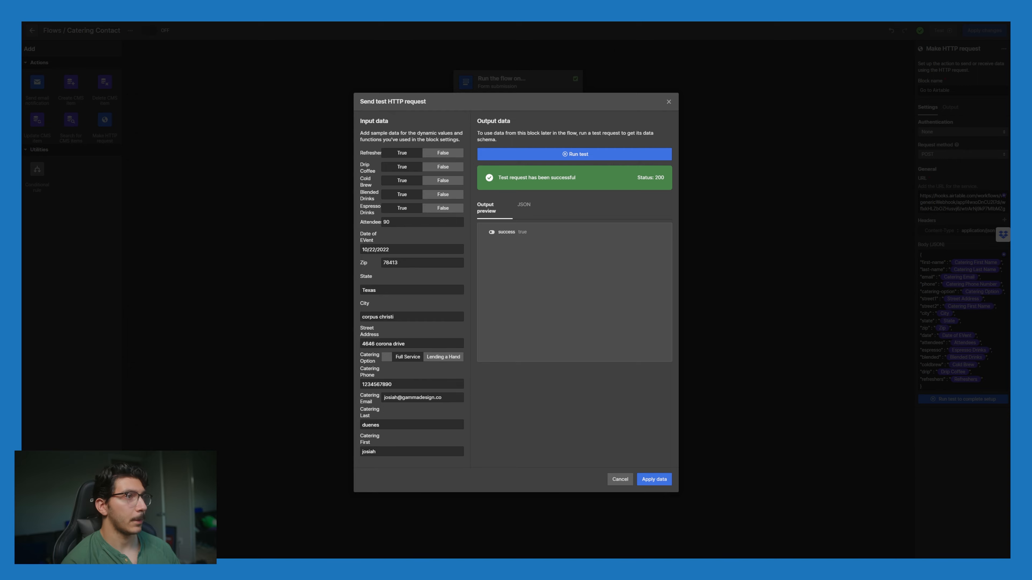
{"action": "key", "text": "ctrl+Tab"}
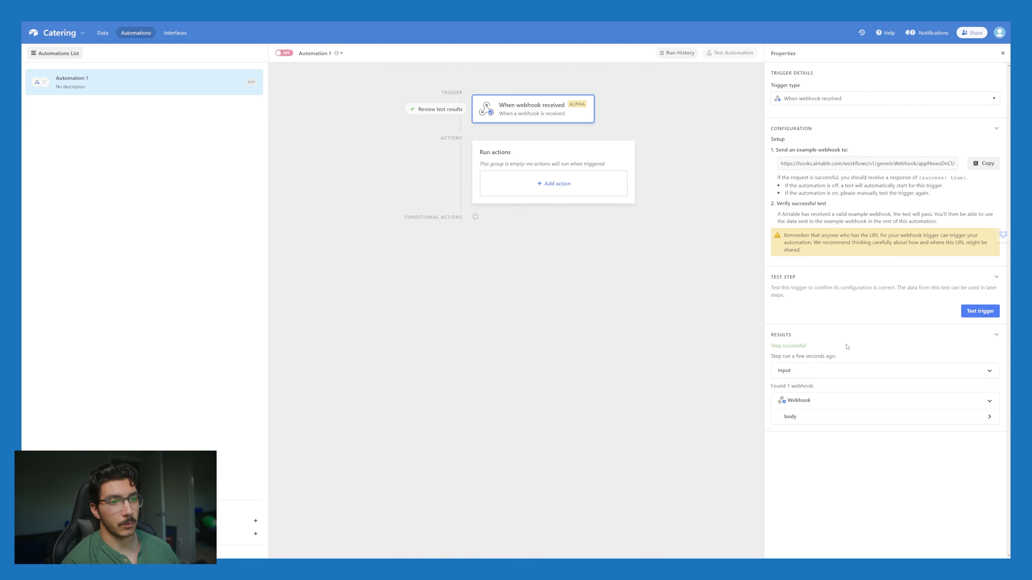
Step: Inspect the received webhook results and the fields in their body
{"action": "left_click", "coordinate": [844, 401]}
{"action": "left_click", "coordinate": [844, 401]}
{"action": "left_click", "coordinate": [846, 417]}
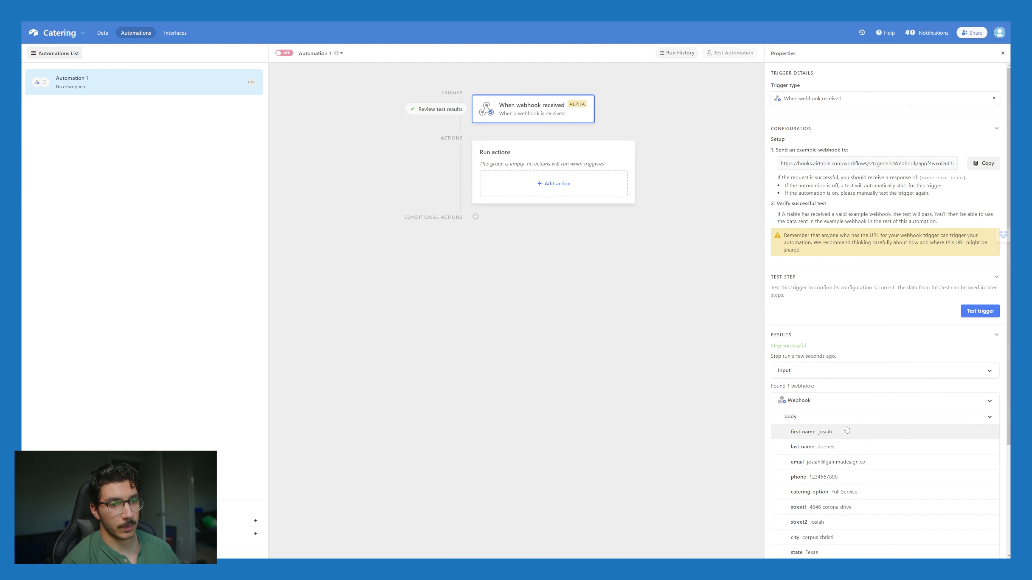
{"action": "scroll", "coordinate": [847, 429], "scroll_direction": "down", "scroll_amount": 4}
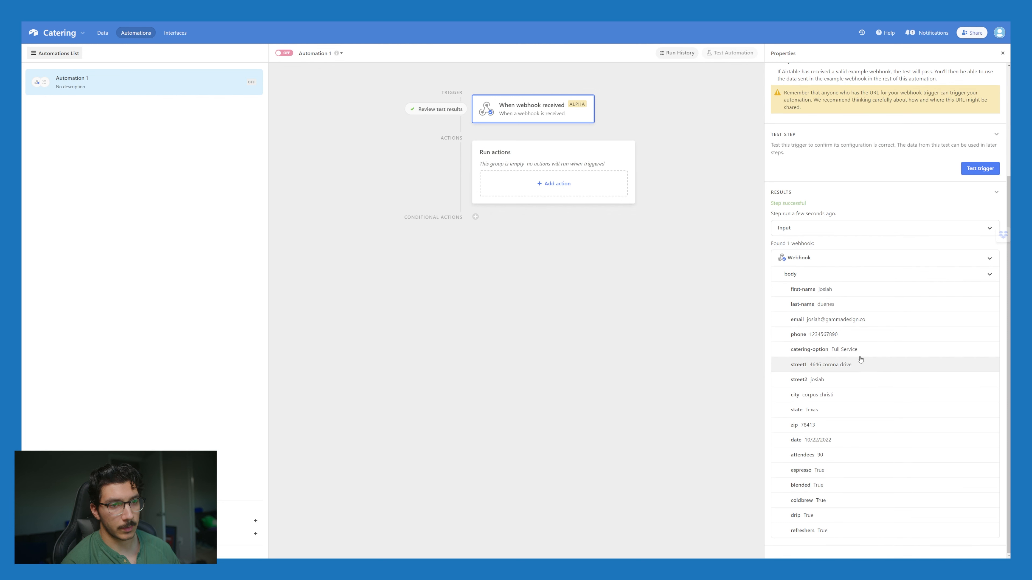
{"action": "scroll", "coordinate": [856, 472], "scroll_direction": "up", "scroll_amount": 4}
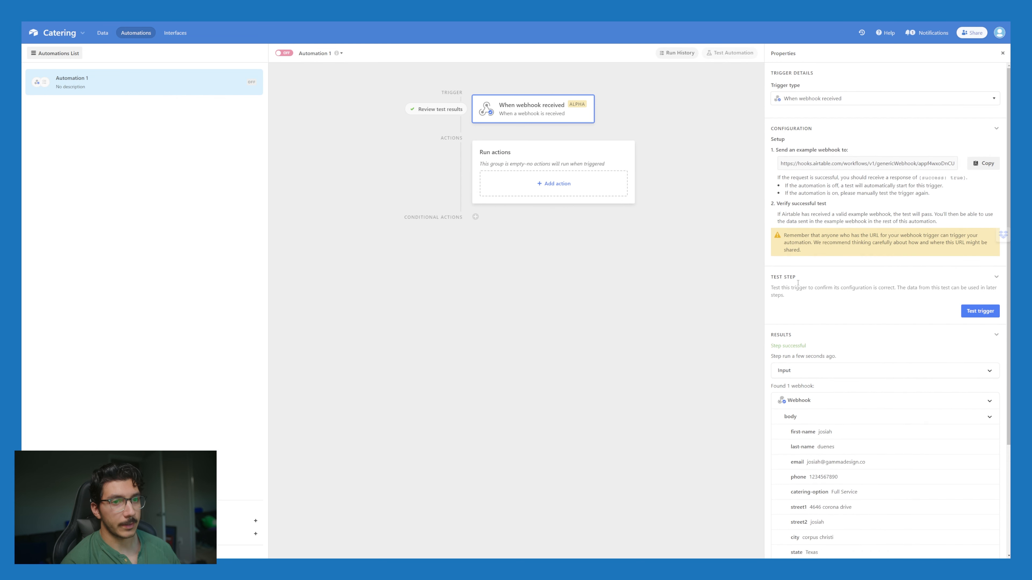
Step: Add a Create record action targeting Table 1 and dismiss the data tip
{"action": "left_click", "coordinate": [567, 188]}
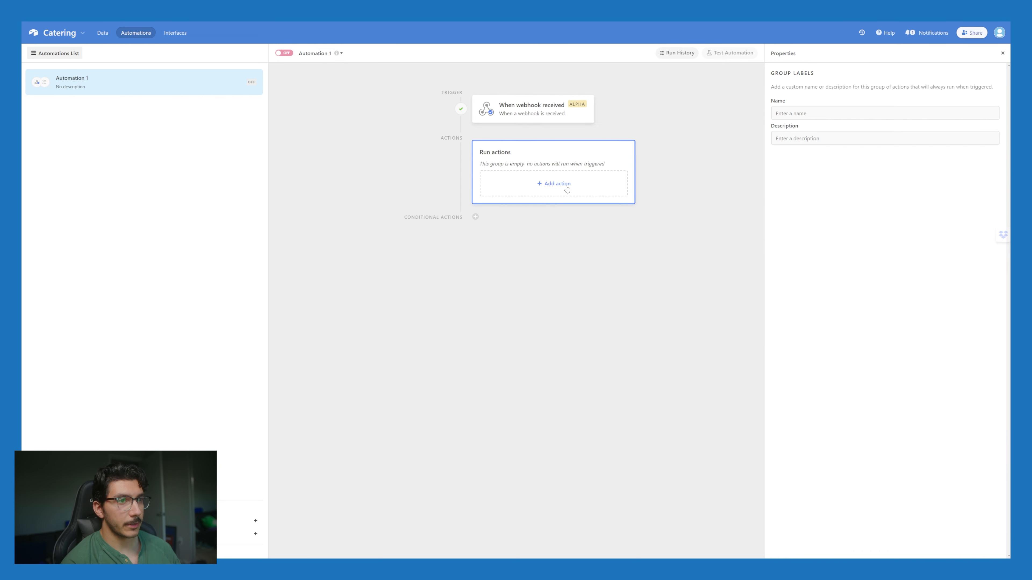
{"action": "left_click", "coordinate": [579, 184]}
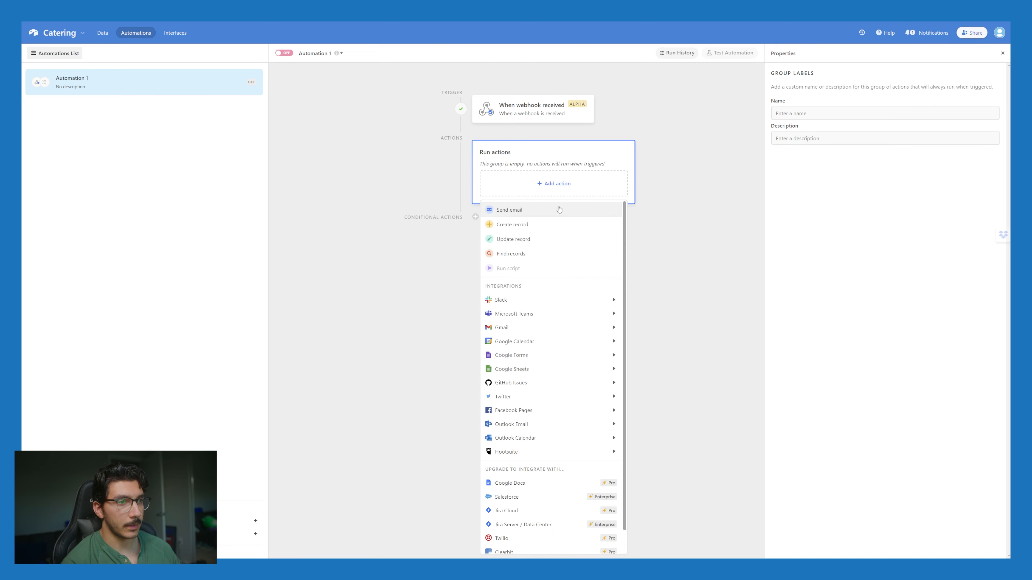
{"action": "left_click", "coordinate": [554, 228]}
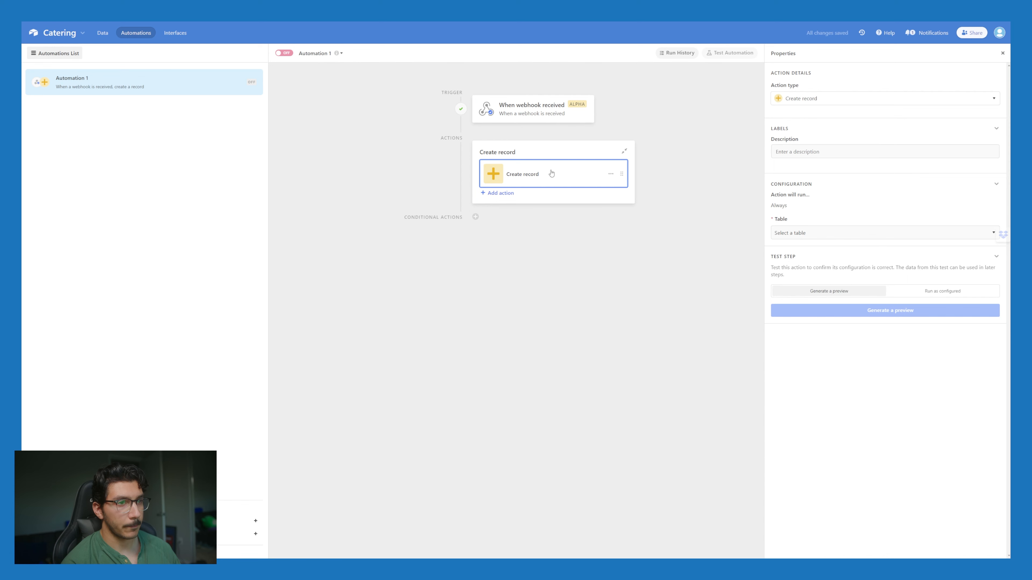
{"action": "left_click", "coordinate": [850, 235]}
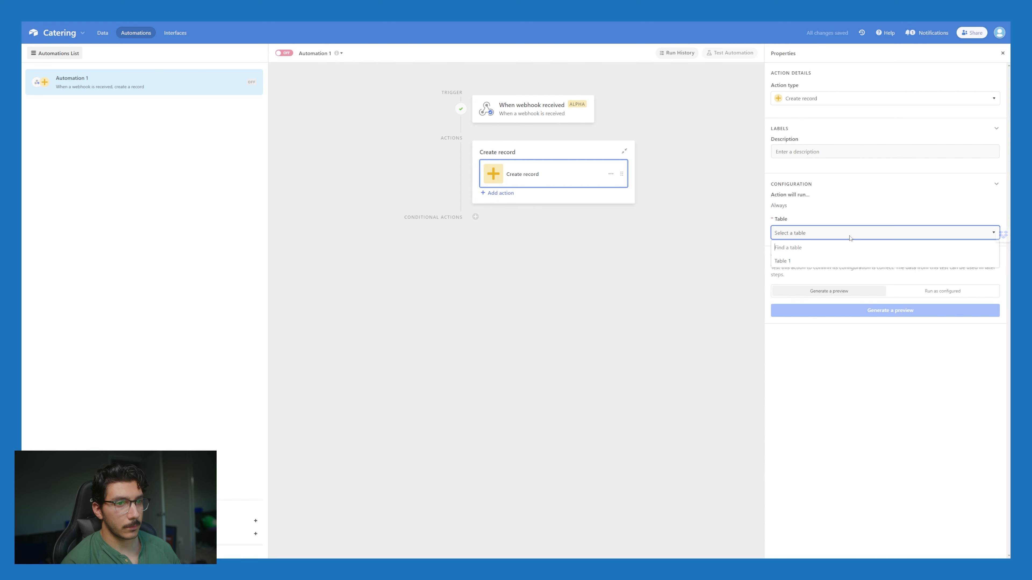
{"action": "left_click", "coordinate": [836, 233]}
{"action": "left_click", "coordinate": [836, 233]}
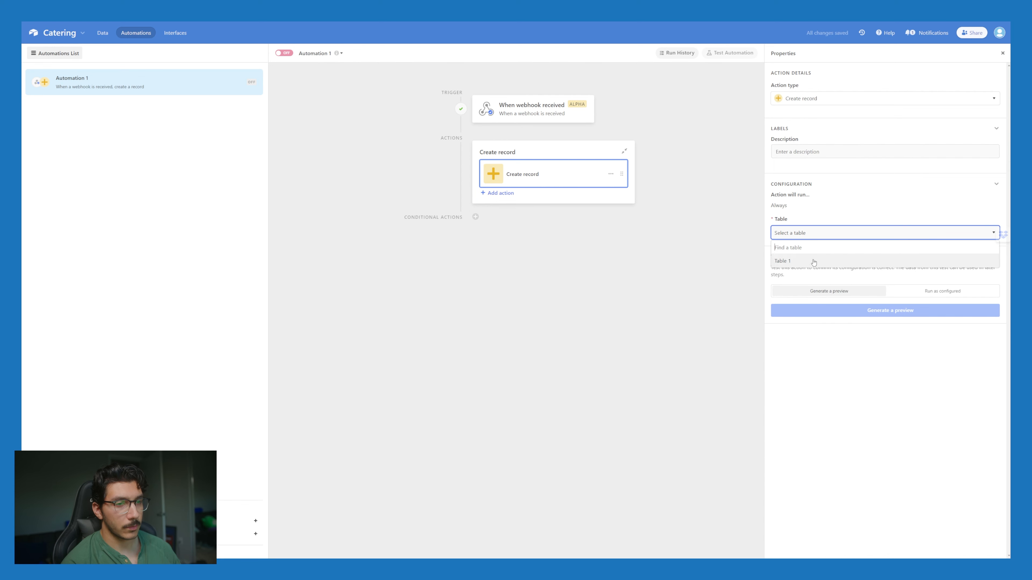
{"action": "left_click", "coordinate": [814, 263]}
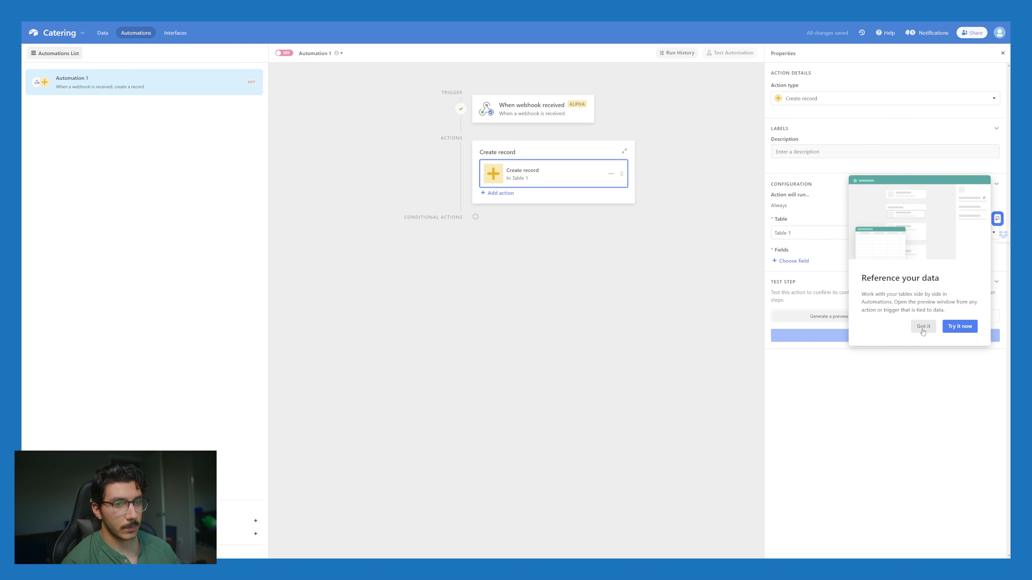
{"action": "left_click", "coordinate": [960, 326]}
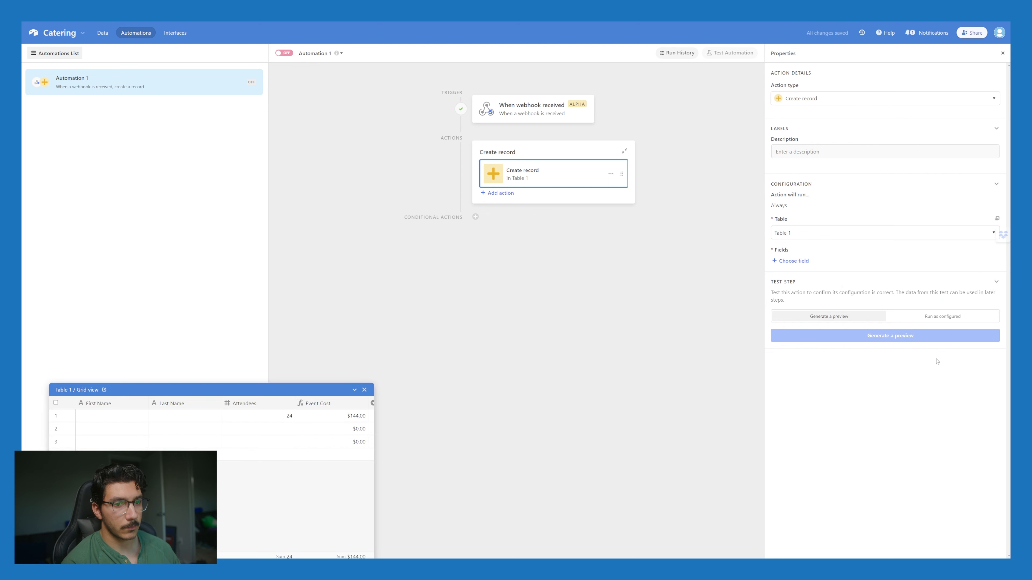
Step: Map the webhook first-name and last-name into the First Name and Last Name fields
{"action": "left_click", "coordinate": [806, 261]}
{"action": "left_click", "coordinate": [817, 289]}
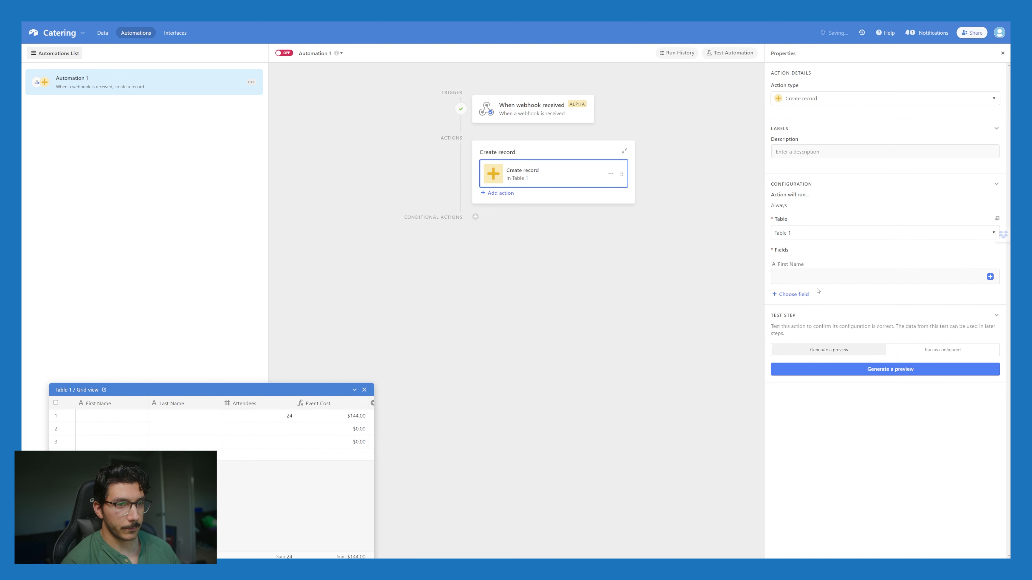
{"action": "left_click", "coordinate": [990, 278]}
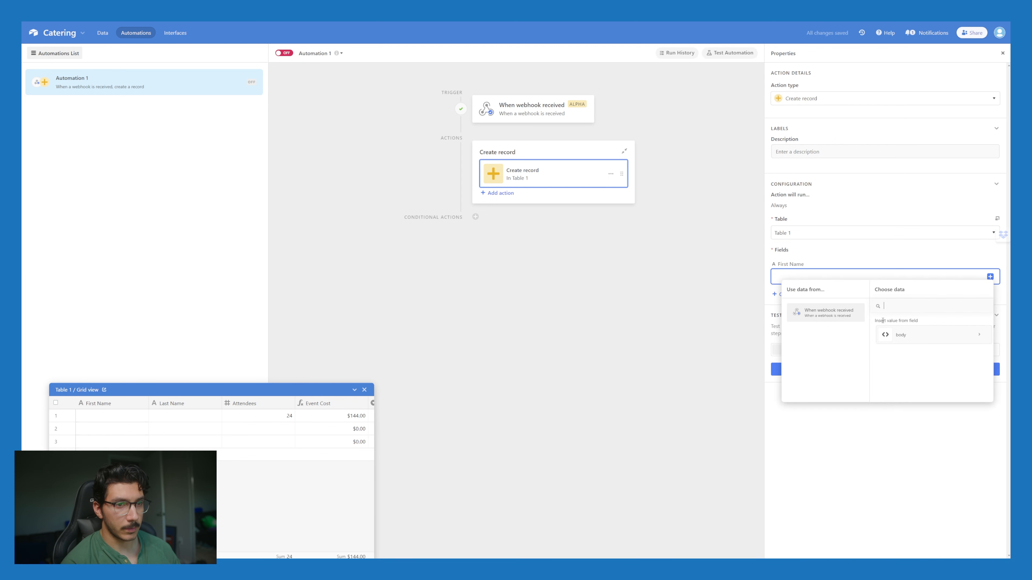
{"action": "left_click", "coordinate": [921, 337]}
{"action": "left_click", "coordinate": [931, 351]}
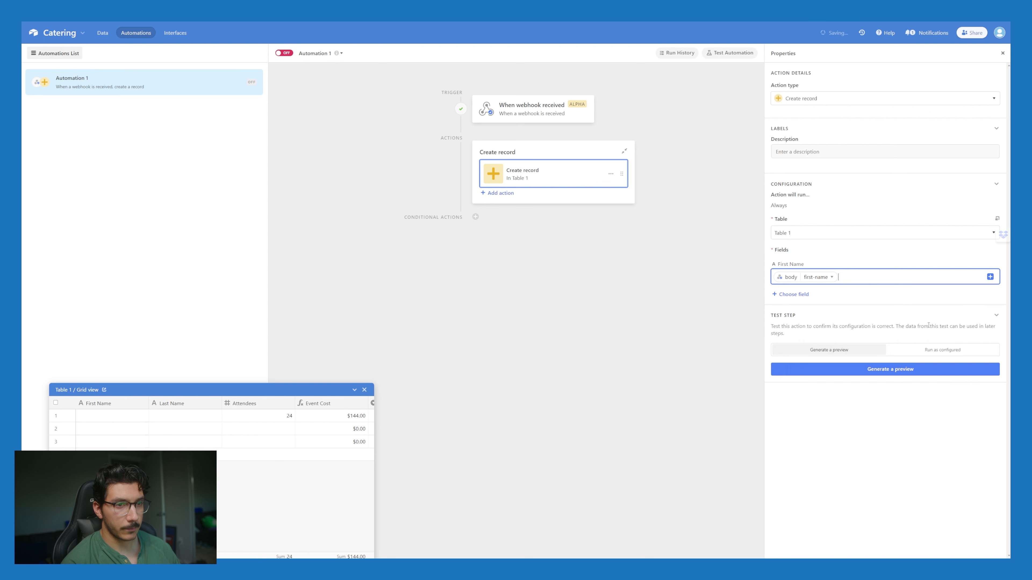
{"action": "left_click", "coordinate": [792, 298]}
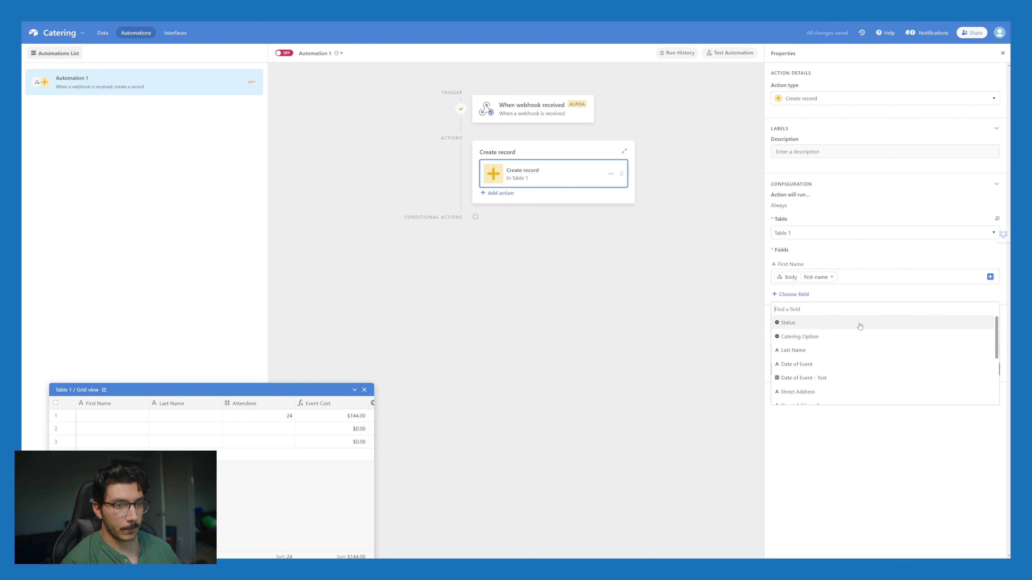
{"action": "left_click", "coordinate": [844, 351]}
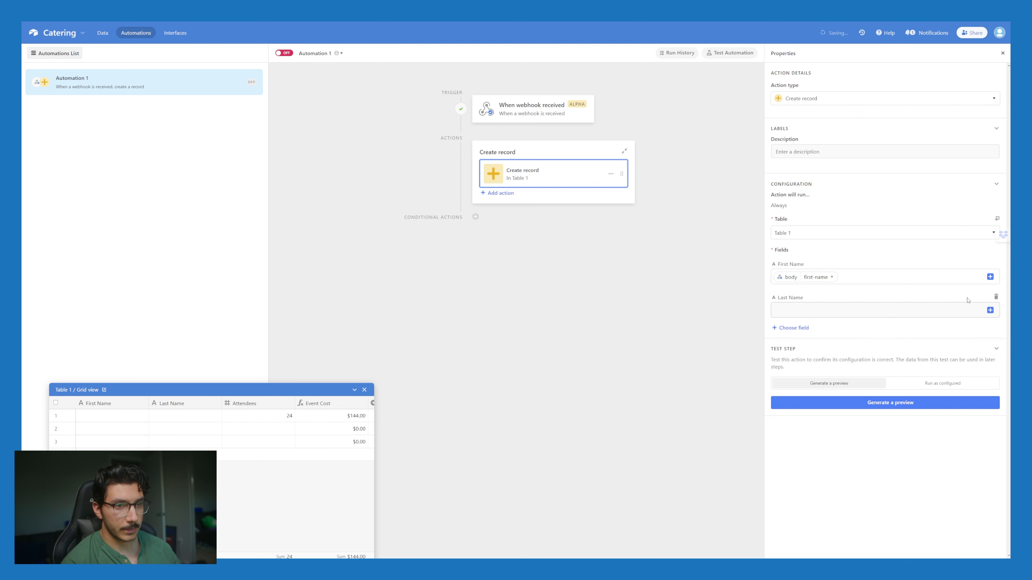
{"action": "left_click", "coordinate": [991, 311]}
{"action": "left_click", "coordinate": [950, 371]}
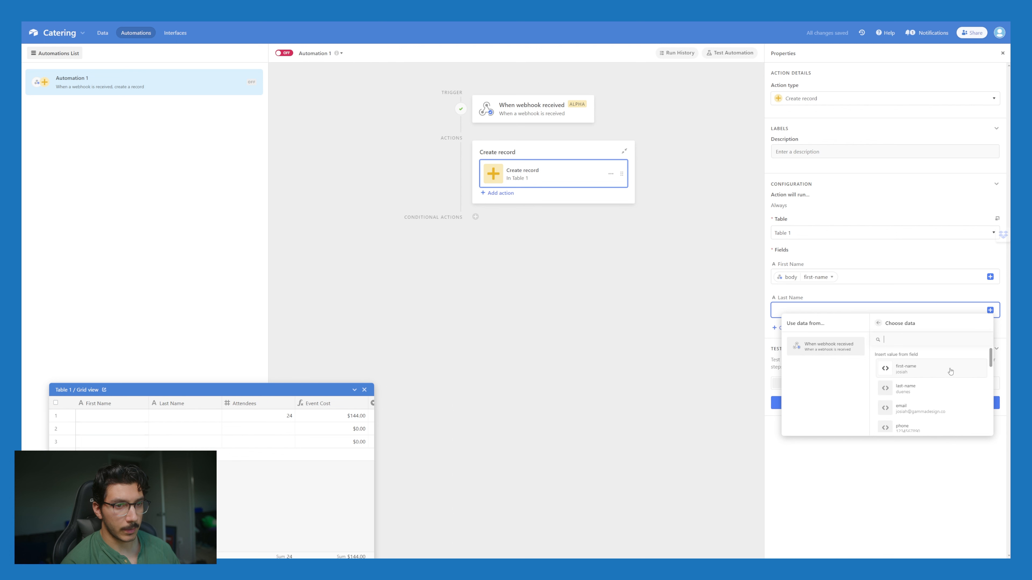
{"action": "left_click", "coordinate": [930, 390]}
Step: Add the Status field and set it to New Inquiry
{"action": "left_click", "coordinate": [793, 328]}
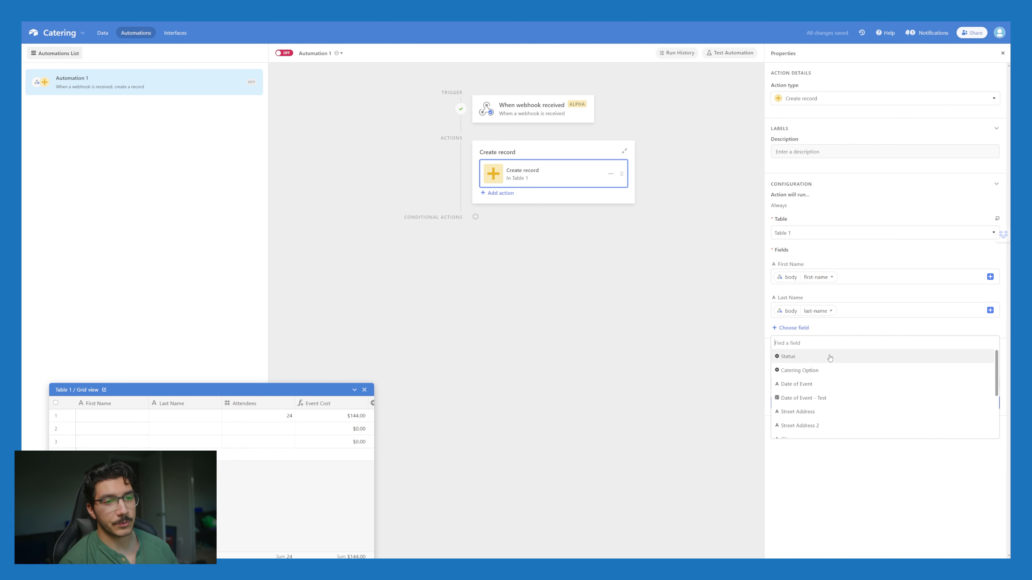
{"action": "left_click", "coordinate": [819, 357]}
{"action": "left_click", "coordinate": [894, 344]}
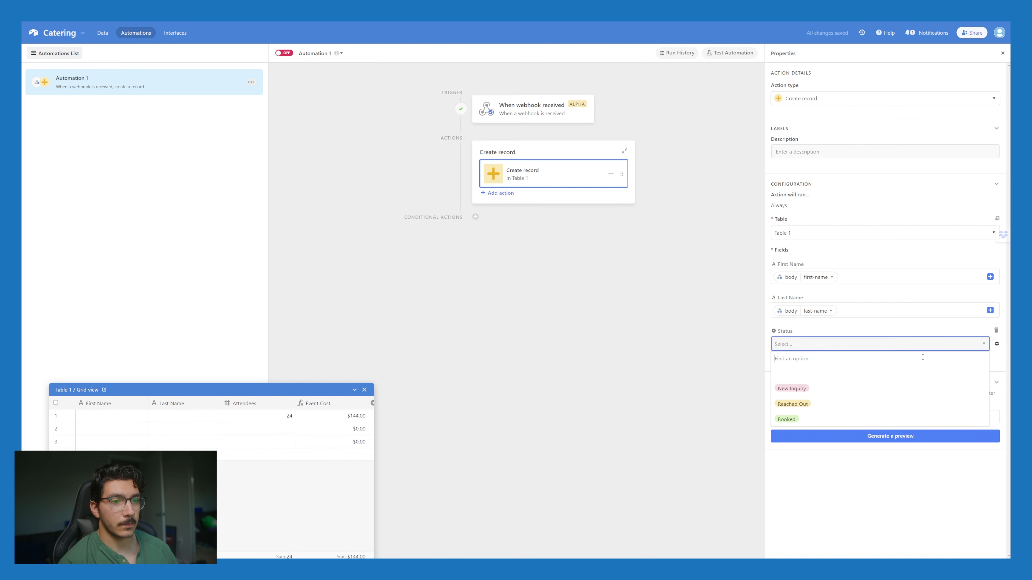
{"action": "left_click", "coordinate": [902, 321]}
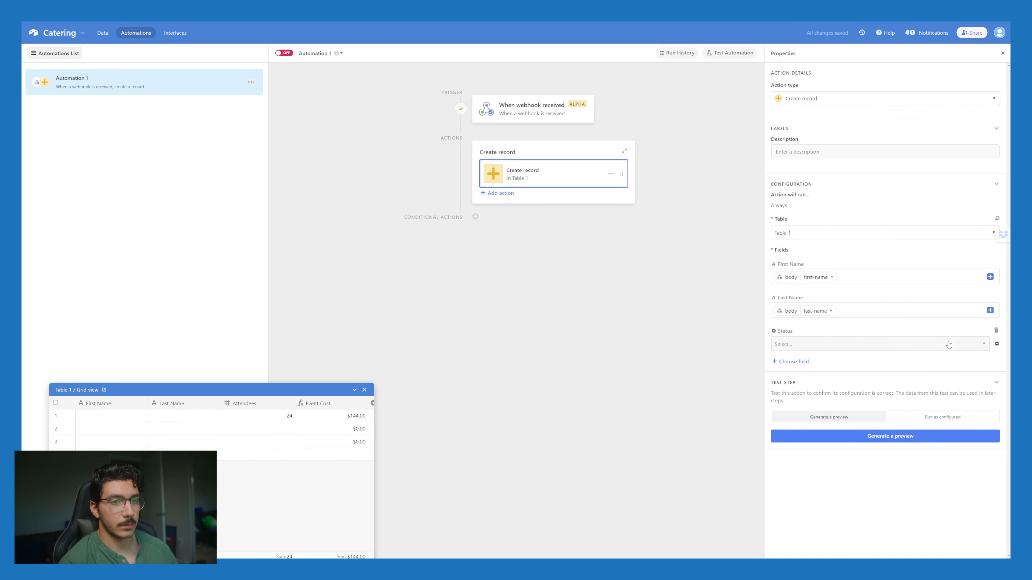
{"action": "left_click", "coordinate": [805, 346]}
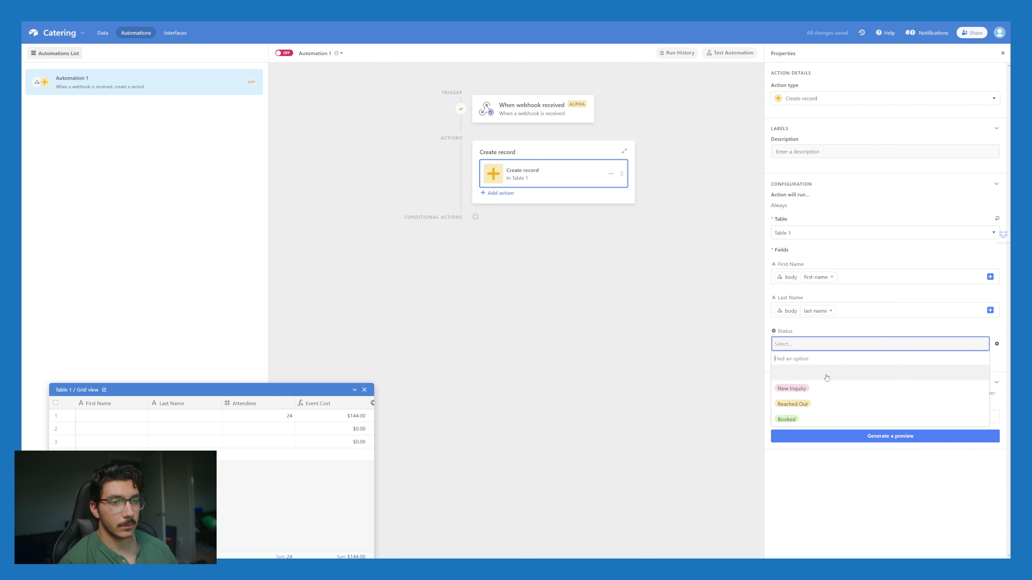
{"action": "left_click", "coordinate": [813, 390]}
Step: Map the webhook catering-option into the Catering Option field
{"action": "left_click", "coordinate": [804, 362]}
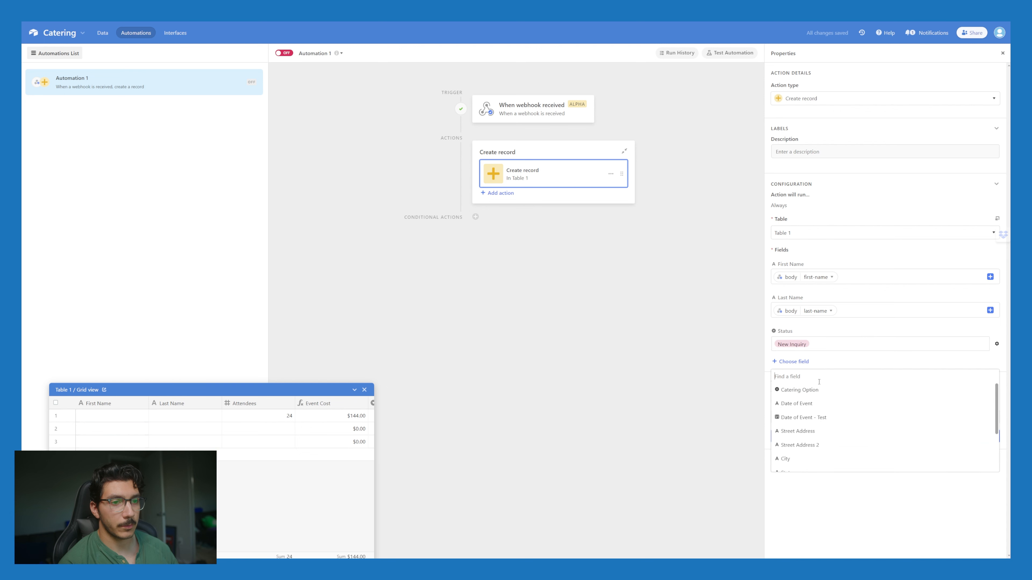
{"action": "left_click", "coordinate": [823, 392]}
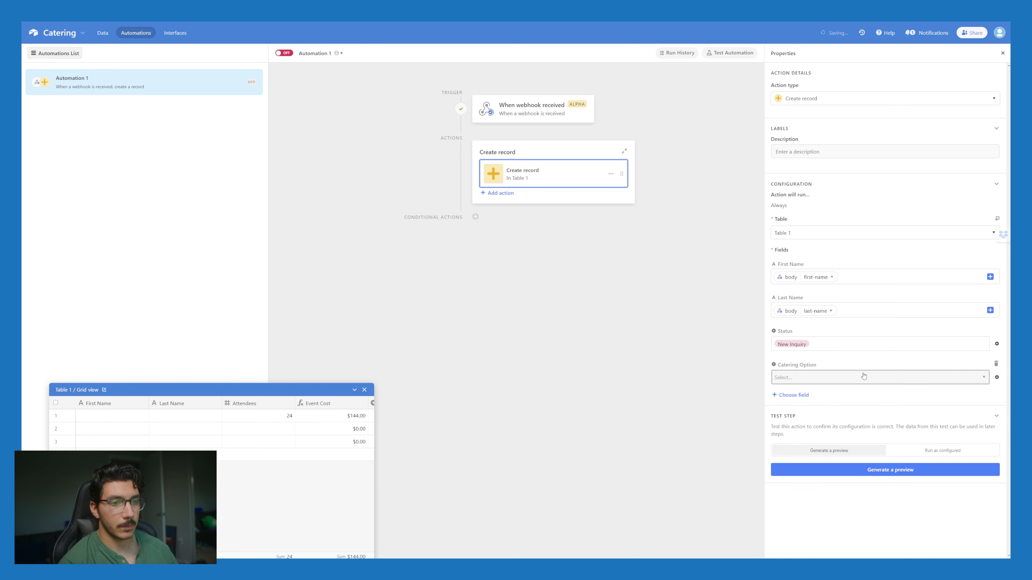
{"action": "left_click", "coordinate": [937, 382]}
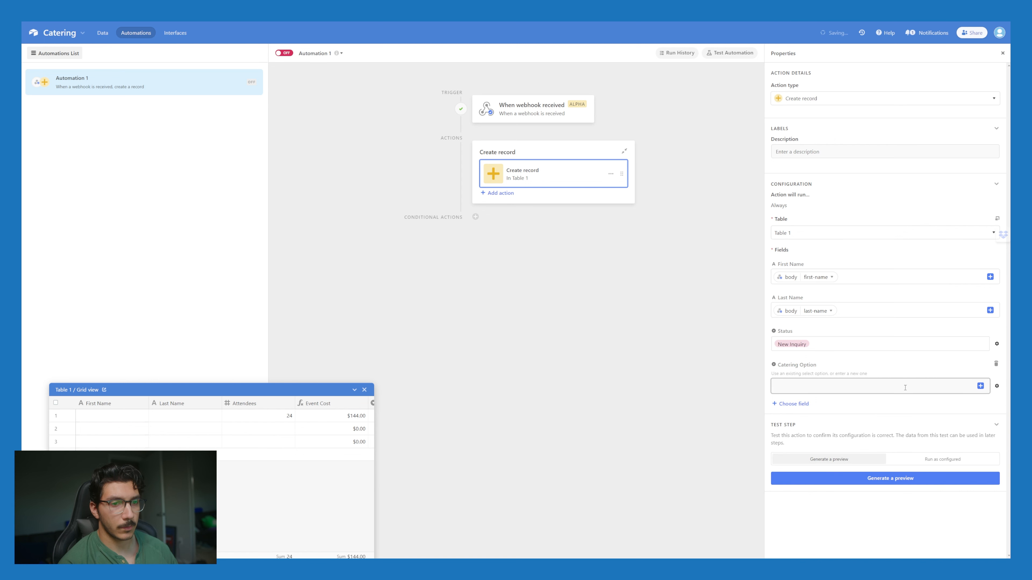
{"action": "left_click", "coordinate": [980, 387]}
{"action": "left_click", "coordinate": [914, 444]}
{"action": "scroll", "coordinate": [916, 448], "scroll_direction": "down", "scroll_amount": 4}
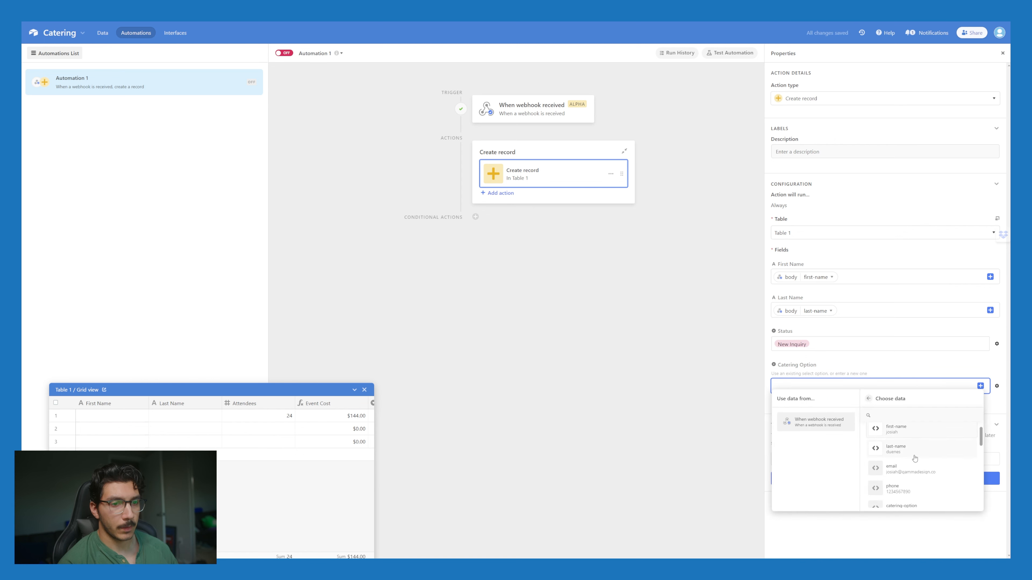
{"action": "left_click", "coordinate": [919, 446]}
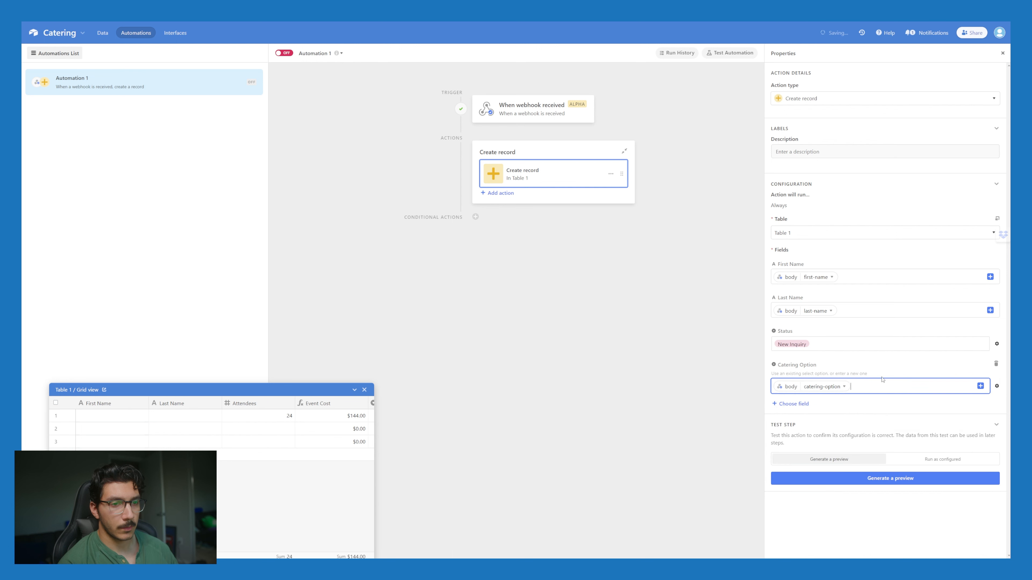
{"action": "left_click", "coordinate": [803, 404]}
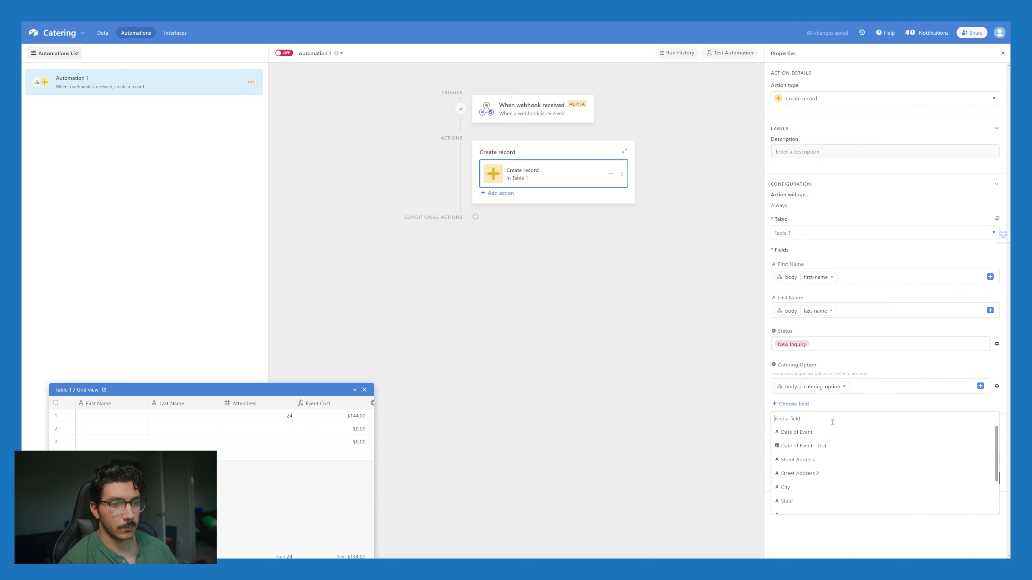
Step: Add Date of Event and fill it with the webhook date value
{"action": "left_click", "coordinate": [825, 433]}
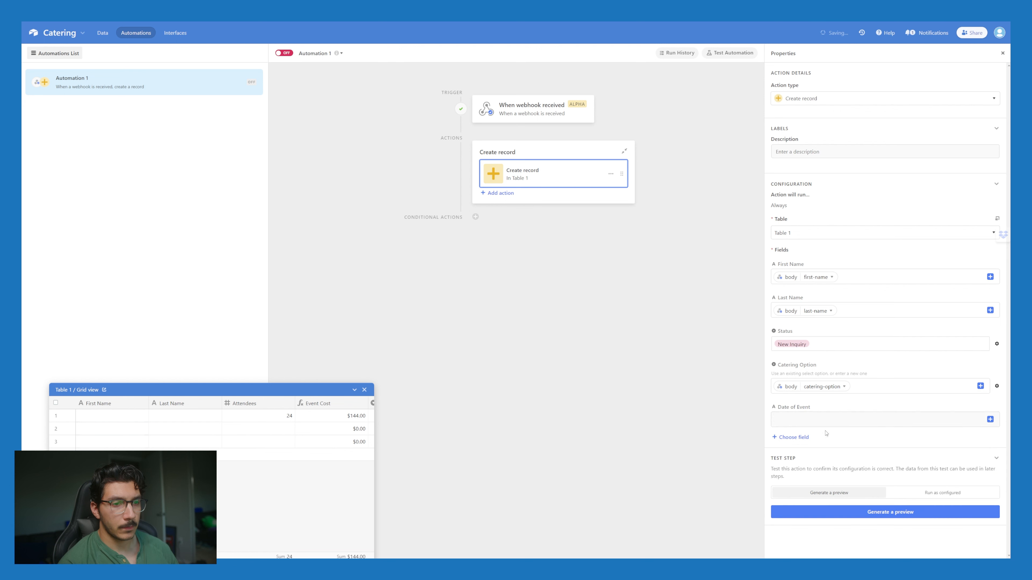
{"action": "left_click", "coordinate": [990, 420]}
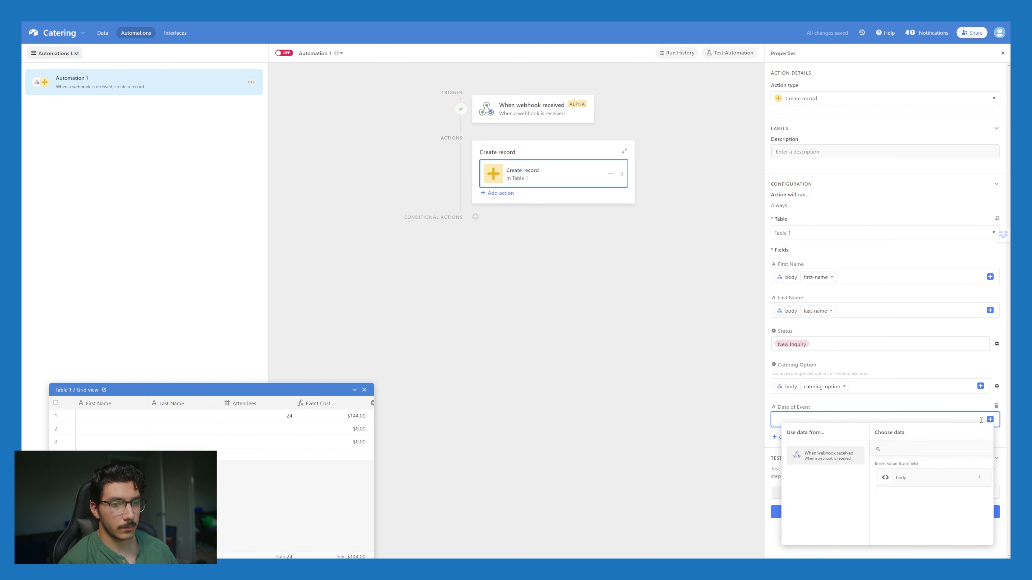
{"action": "left_click", "coordinate": [919, 475]}
{"action": "scroll", "coordinate": [927, 513], "scroll_direction": "down", "scroll_amount": 2}
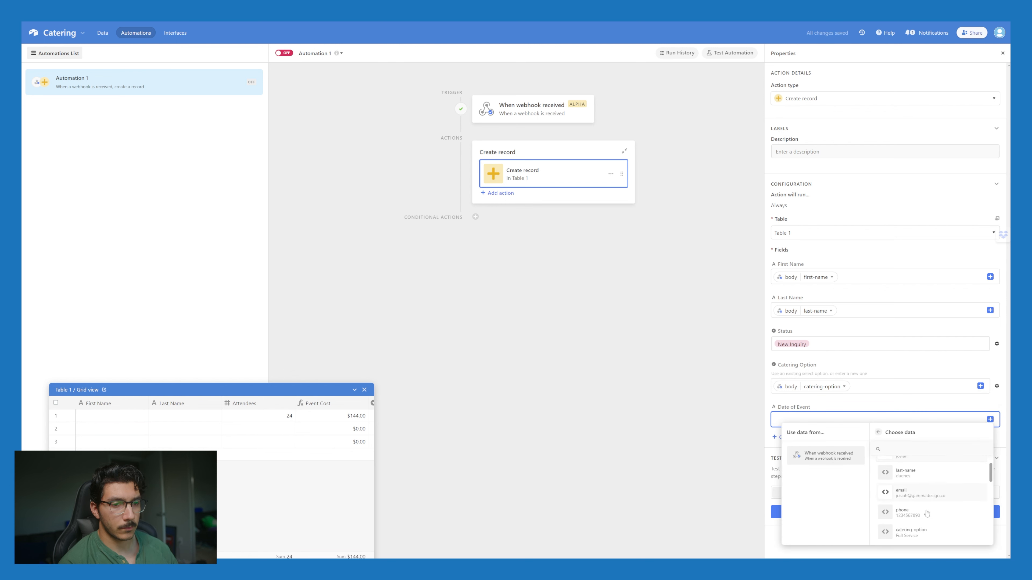
{"action": "scroll", "coordinate": [926, 513], "scroll_direction": "down", "scroll_amount": 3}
{"action": "type", "text": "date"}
{"action": "left_click", "coordinate": [906, 484]}
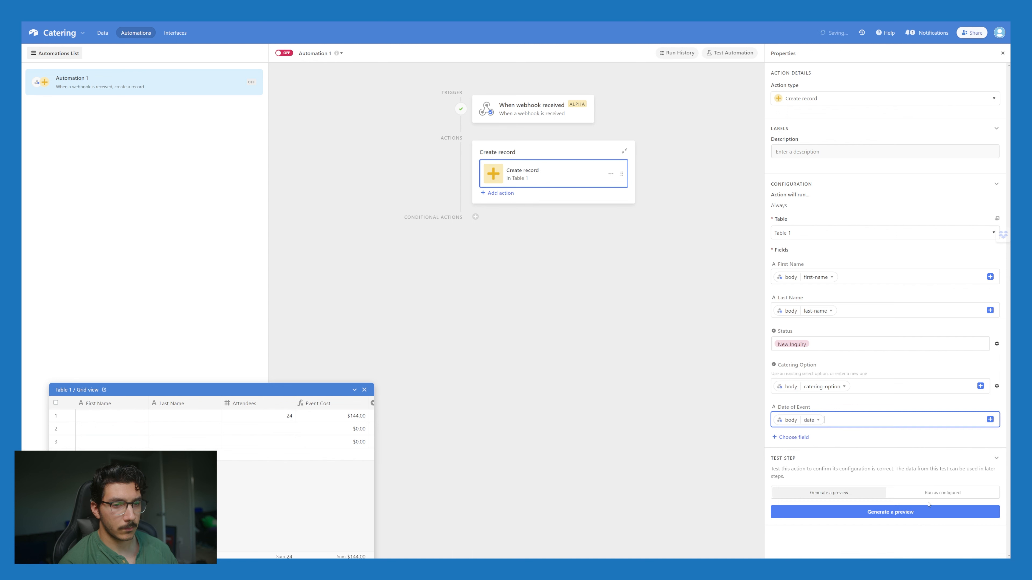
Step: Add Date of Event - Test as a dynamic field mapped to the webhook date
{"action": "left_click", "coordinate": [804, 438]}
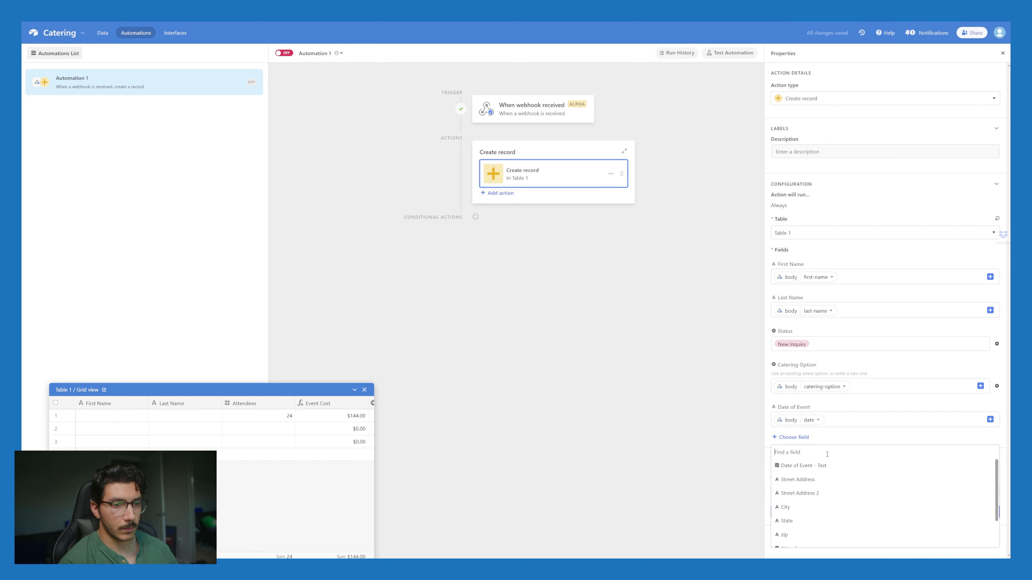
{"action": "left_click", "coordinate": [844, 470]}
{"action": "left_click", "coordinate": [997, 453]}
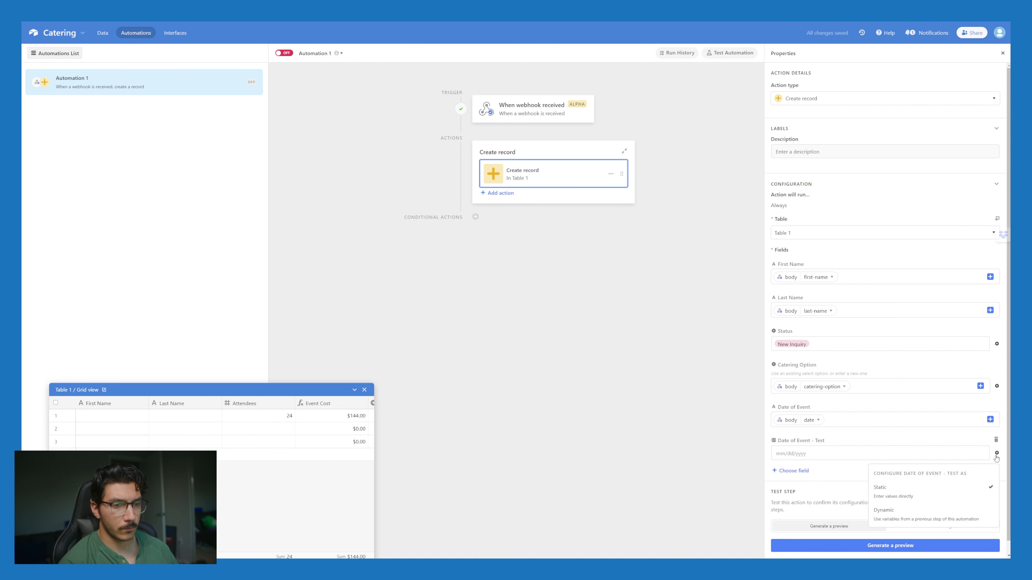
{"action": "left_click", "coordinate": [885, 514]}
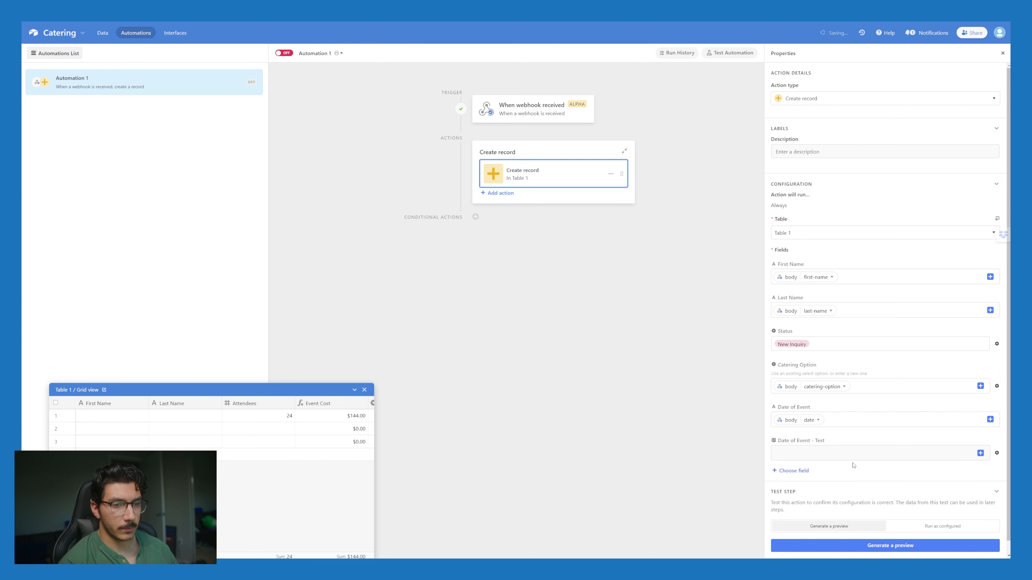
{"action": "left_click", "coordinate": [980, 452]}
{"action": "left_click", "coordinate": [889, 395]}
{"action": "scroll", "coordinate": [906, 414], "scroll_direction": "down", "scroll_amount": 5}
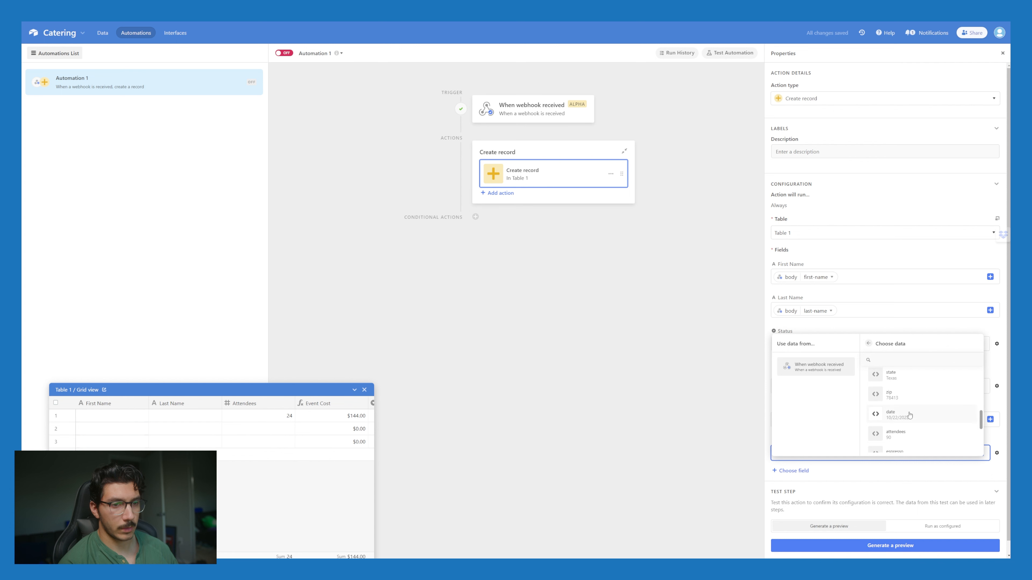
{"action": "left_click", "coordinate": [908, 415]}
Step: Map the webhook street1 and street2 into Street Address and Street Address 2
{"action": "left_click", "coordinate": [845, 469]}
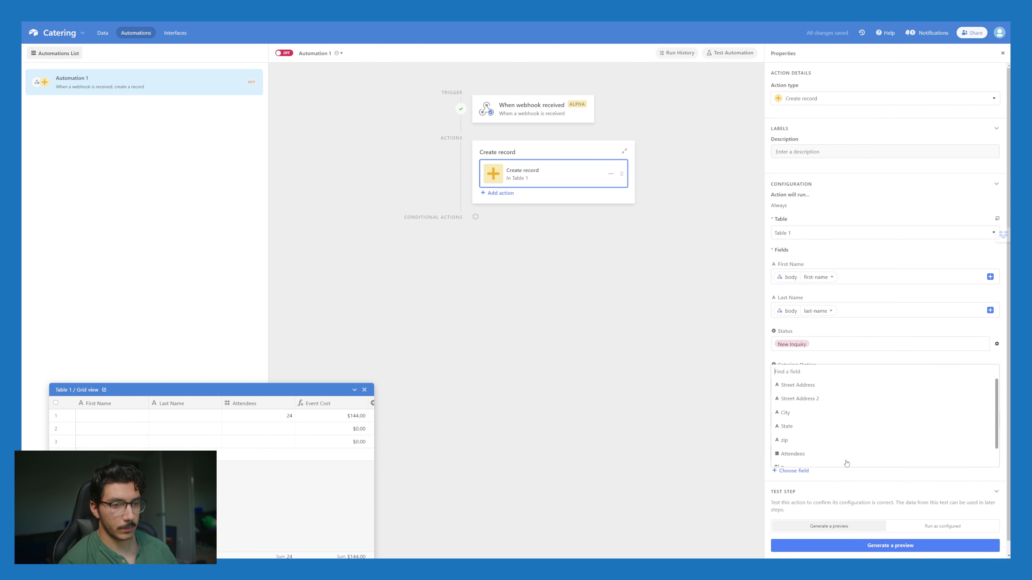
{"action": "left_click", "coordinate": [823, 386]}
{"action": "scroll", "coordinate": [930, 433], "scroll_direction": "up", "scroll_amount": 3}
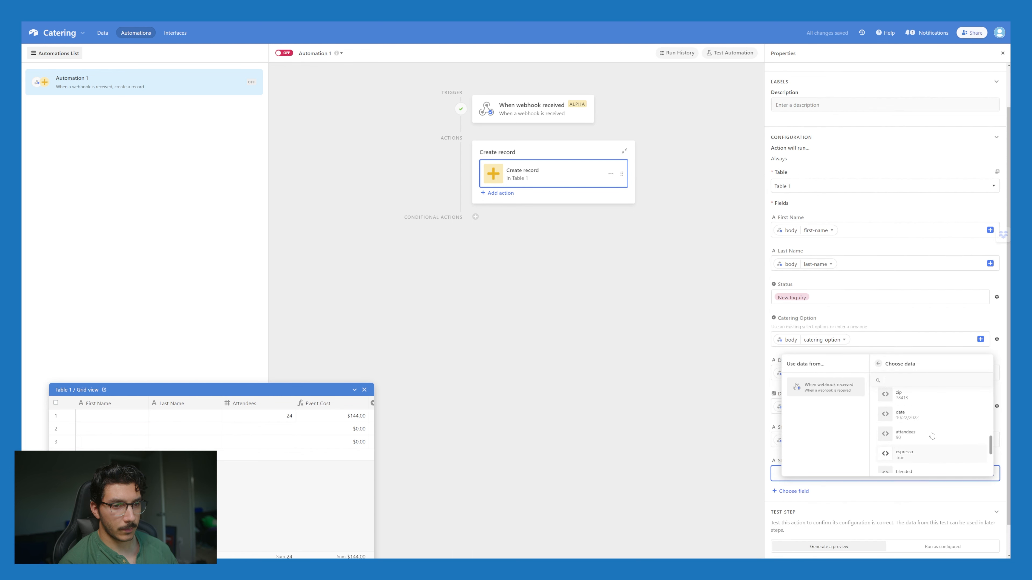
{"action": "scroll", "coordinate": [930, 433], "scroll_direction": "up", "scroll_amount": 1}
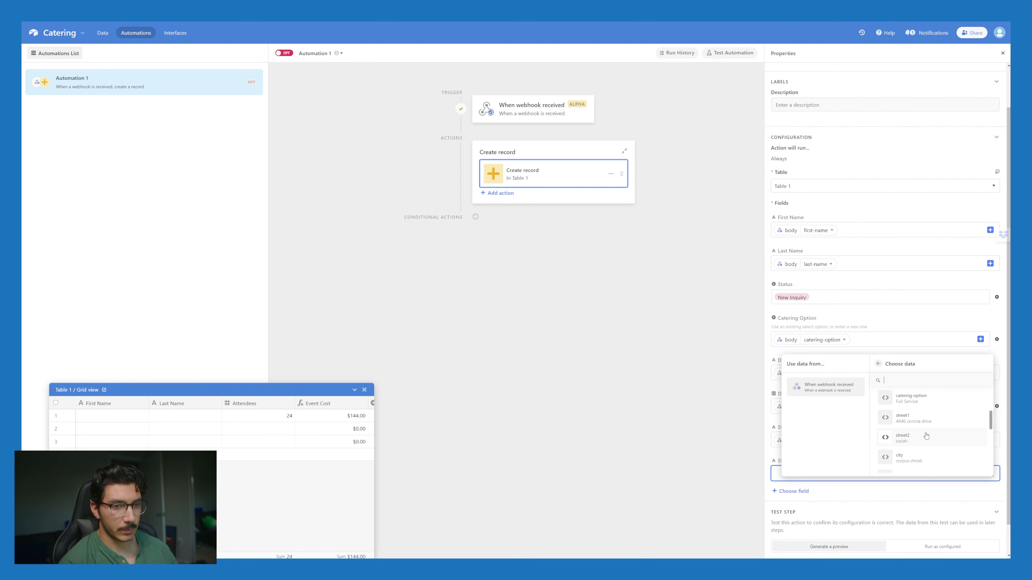
{"action": "left_click", "coordinate": [914, 416]}
{"action": "scroll", "coordinate": [806, 463], "scroll_direction": "down", "scroll_amount": 1}
Step: Add the City field and fill it with the webhook city value
{"action": "left_click", "coordinate": [802, 458]}
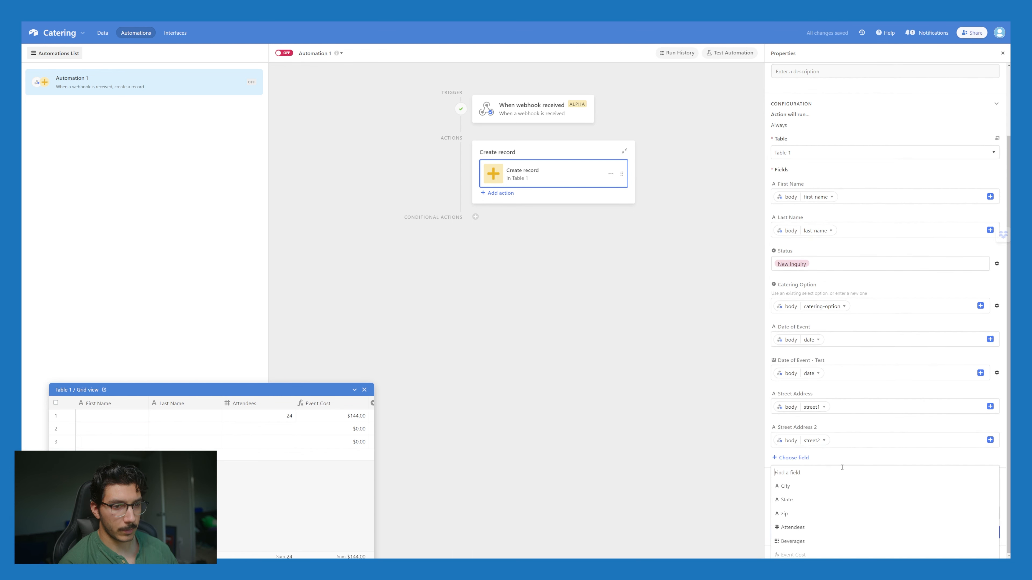
{"action": "left_click", "coordinate": [811, 487]}
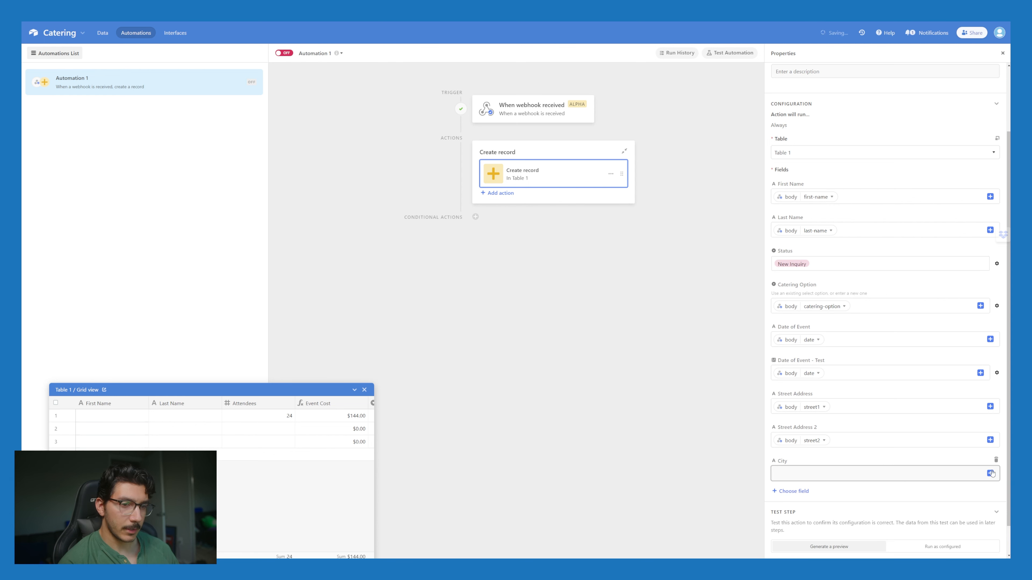
{"action": "left_click", "coordinate": [990, 473]}
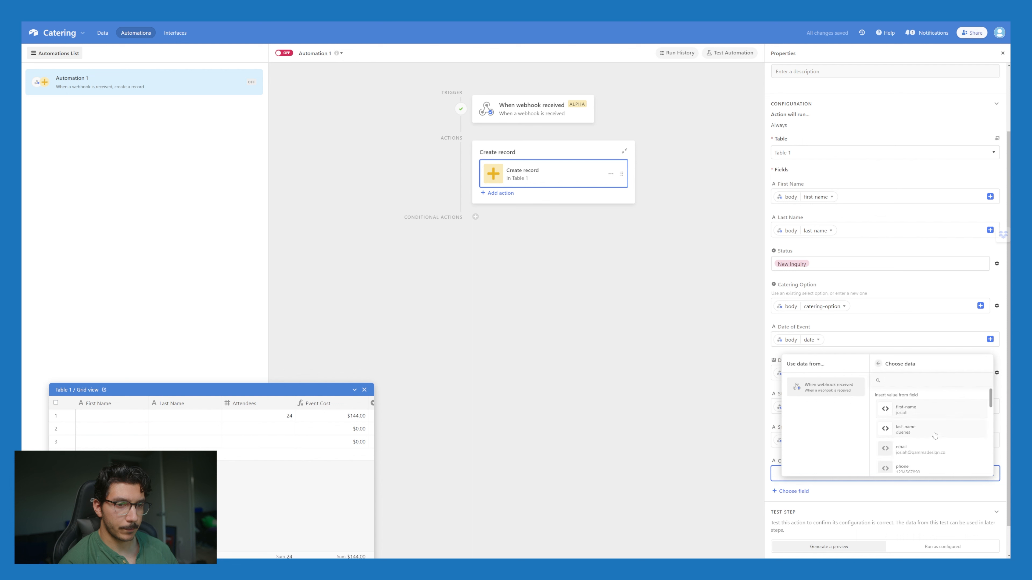
{"action": "type", "text": "city"}
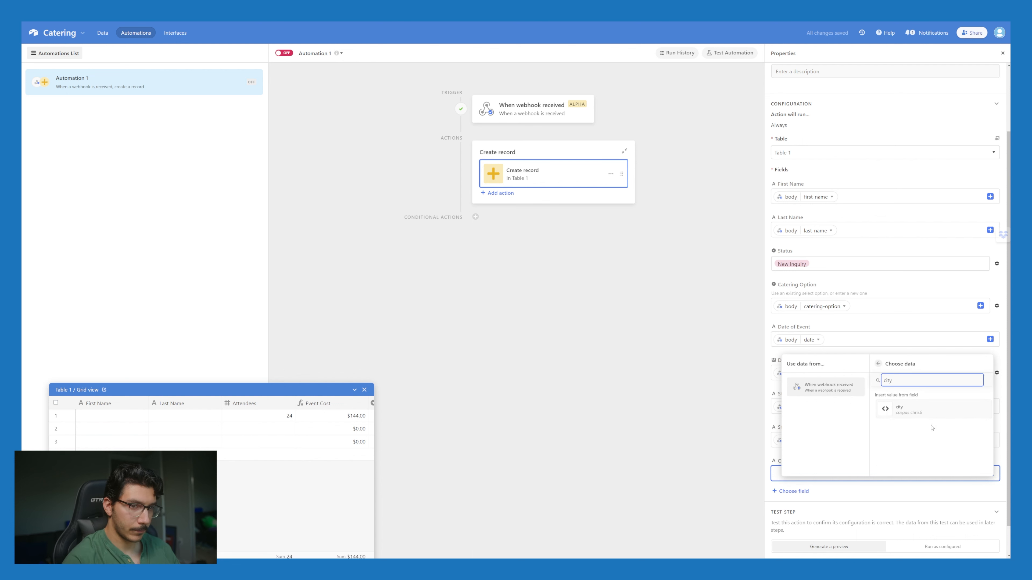
{"action": "left_click", "coordinate": [931, 410]}
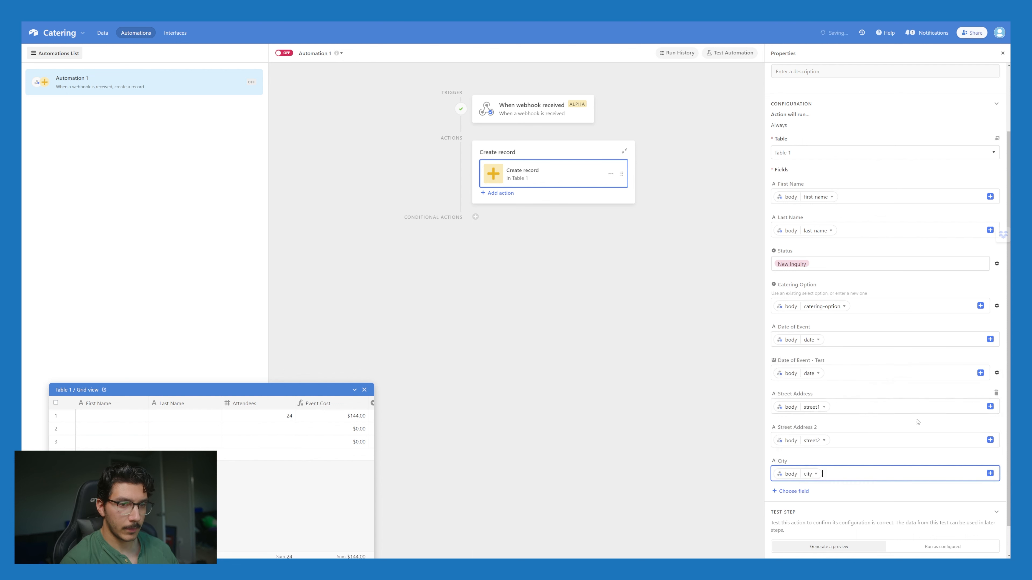
Step: Add the State field and map it to the webhook state value
{"action": "left_click", "coordinate": [790, 491]}
{"action": "left_click", "coordinate": [787, 425]}
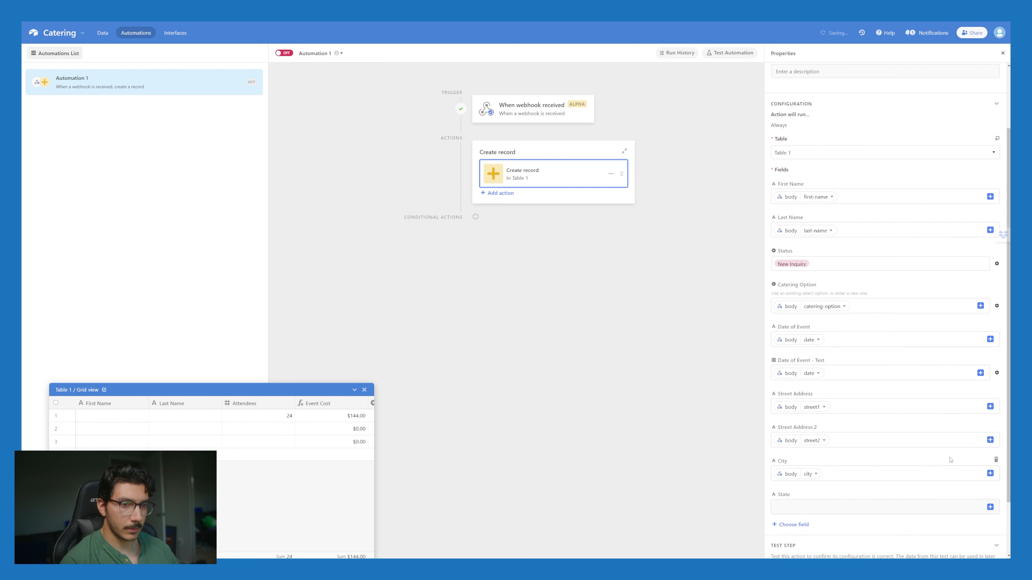
{"action": "left_click", "coordinate": [990, 507]}
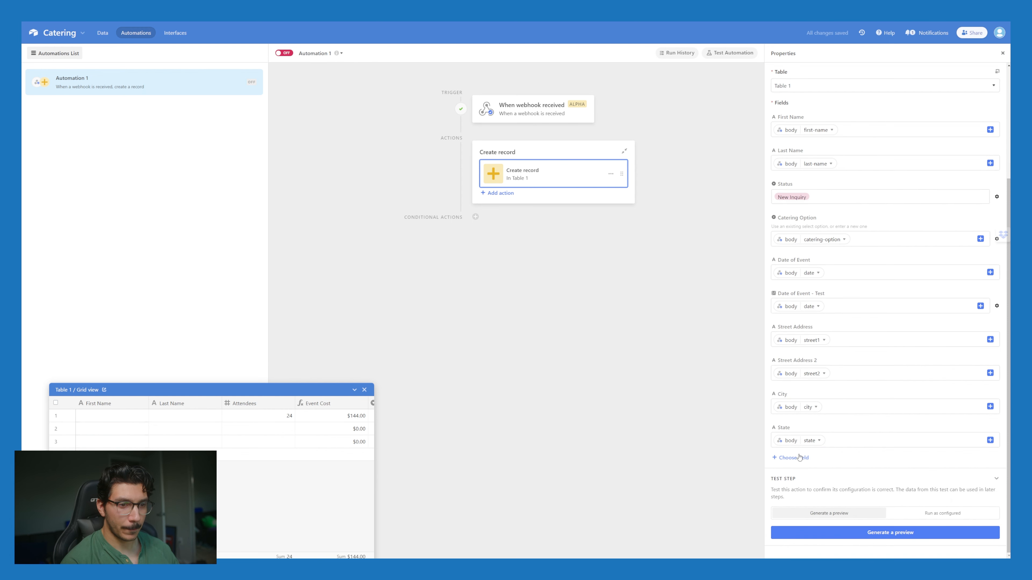
{"action": "left_click", "coordinate": [798, 458]}
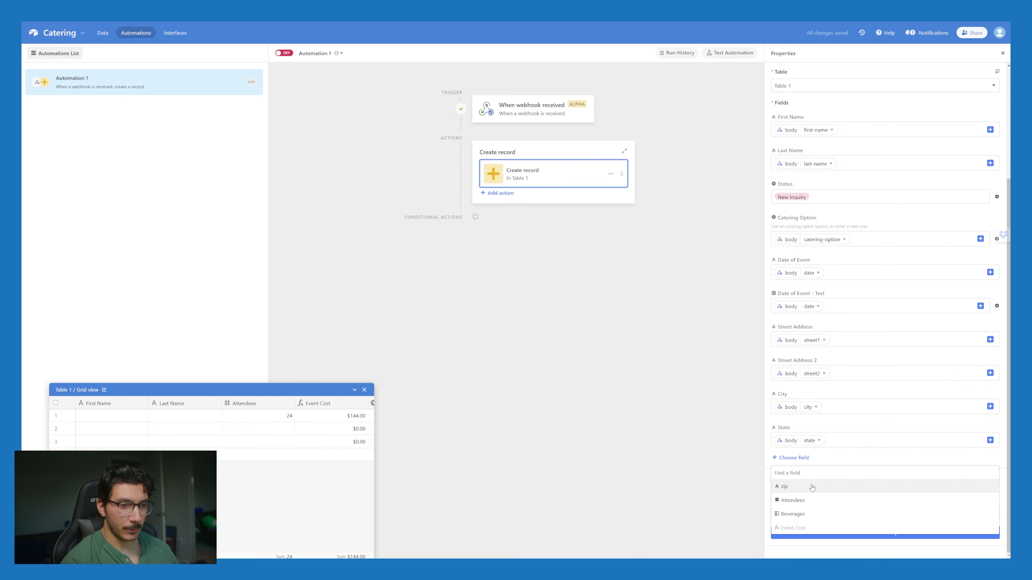
{"action": "left_click", "coordinate": [730, 458]}
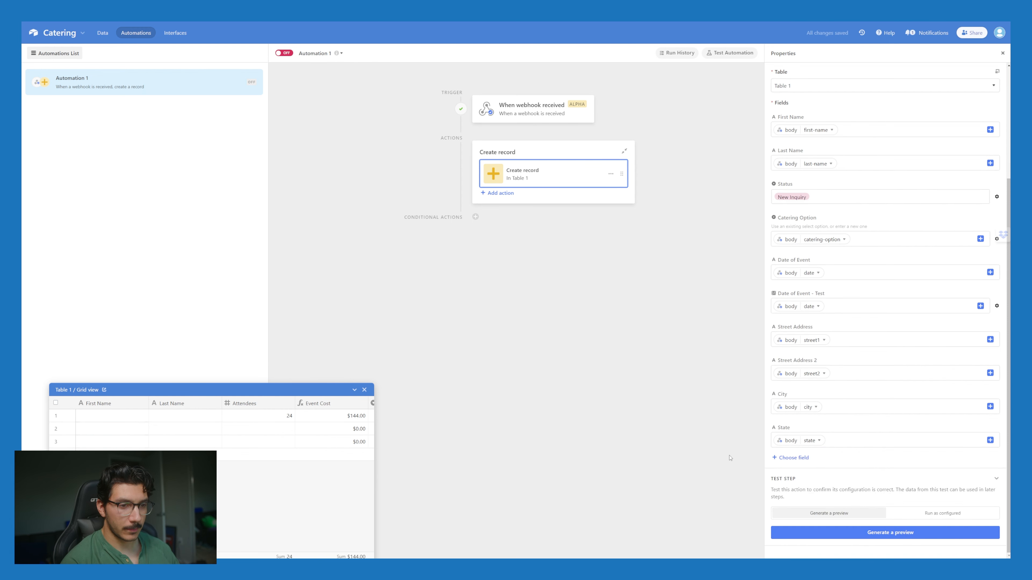
Step: Add the zip field and fill it with the webhook zip value
{"action": "left_click", "coordinate": [795, 459]}
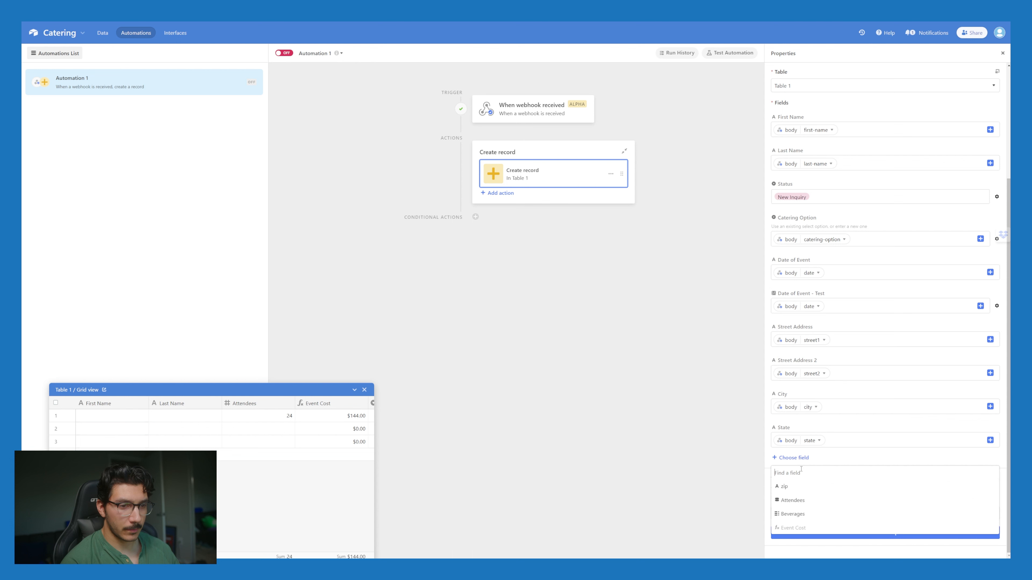
{"action": "left_click", "coordinate": [800, 493]}
{"action": "left_click", "coordinate": [799, 471]}
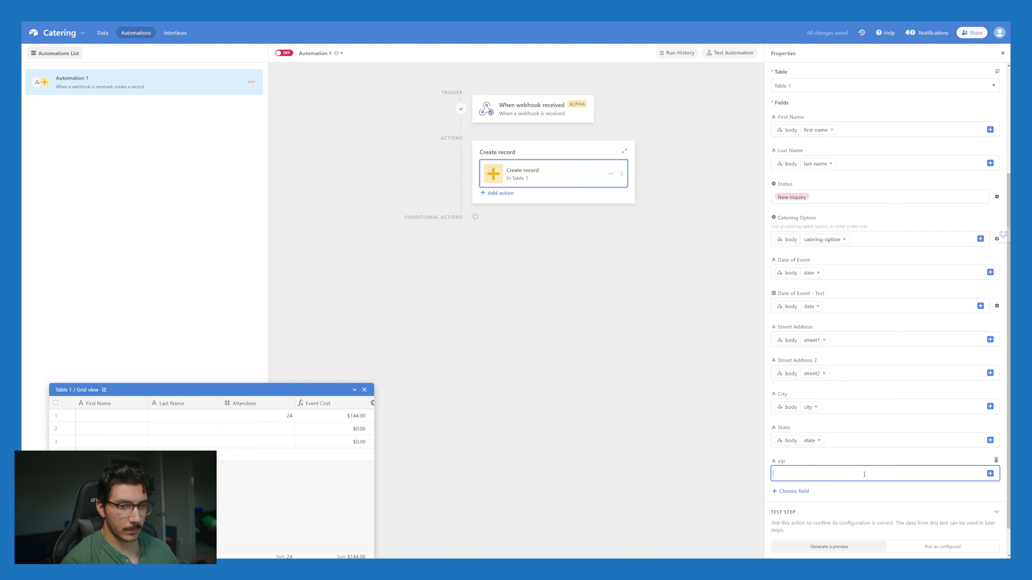
{"action": "left_click", "coordinate": [990, 473]}
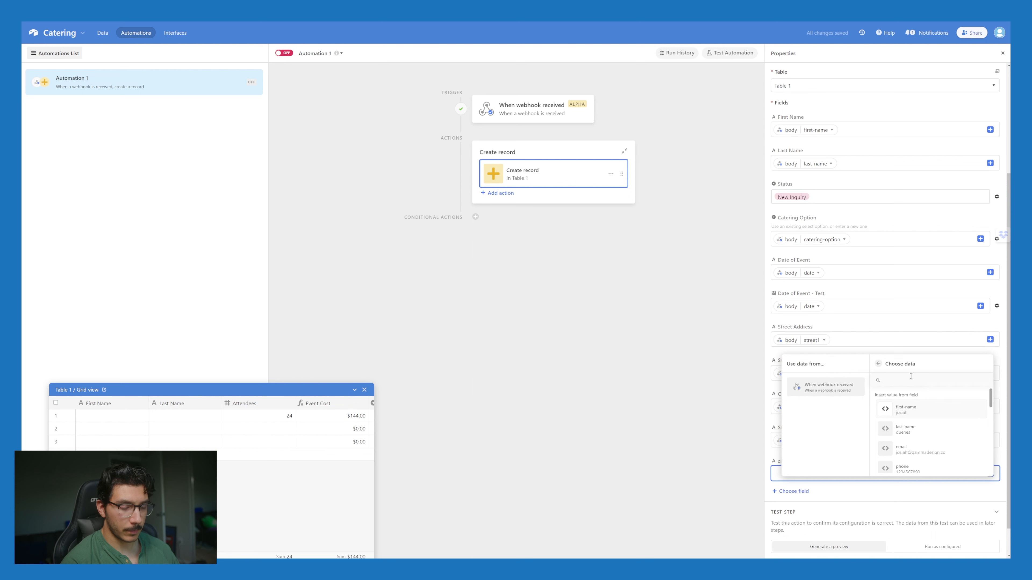
{"action": "type", "text": "zip"}
{"action": "left_click", "coordinate": [903, 408]}
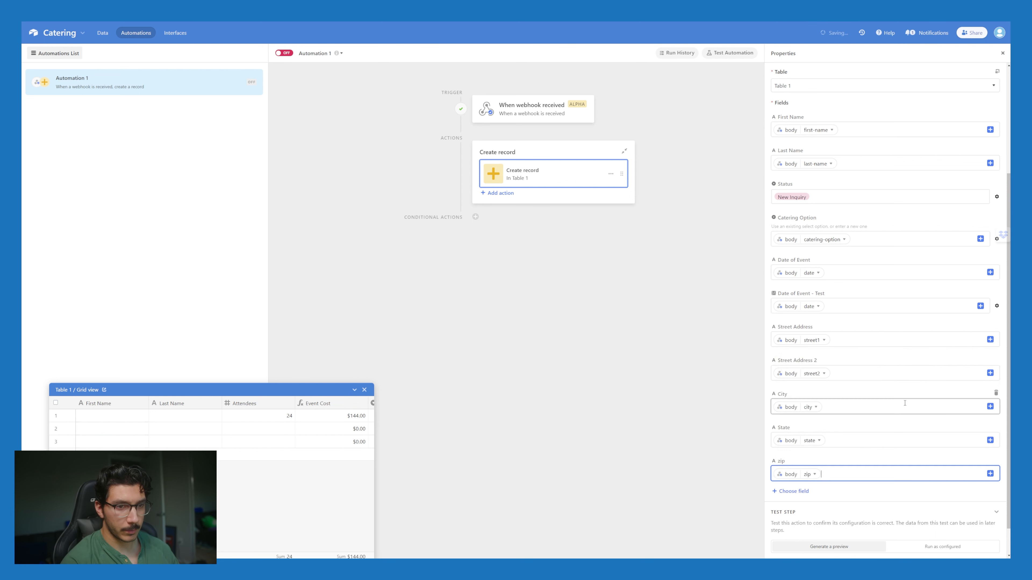
{"action": "left_click", "coordinate": [802, 492]}
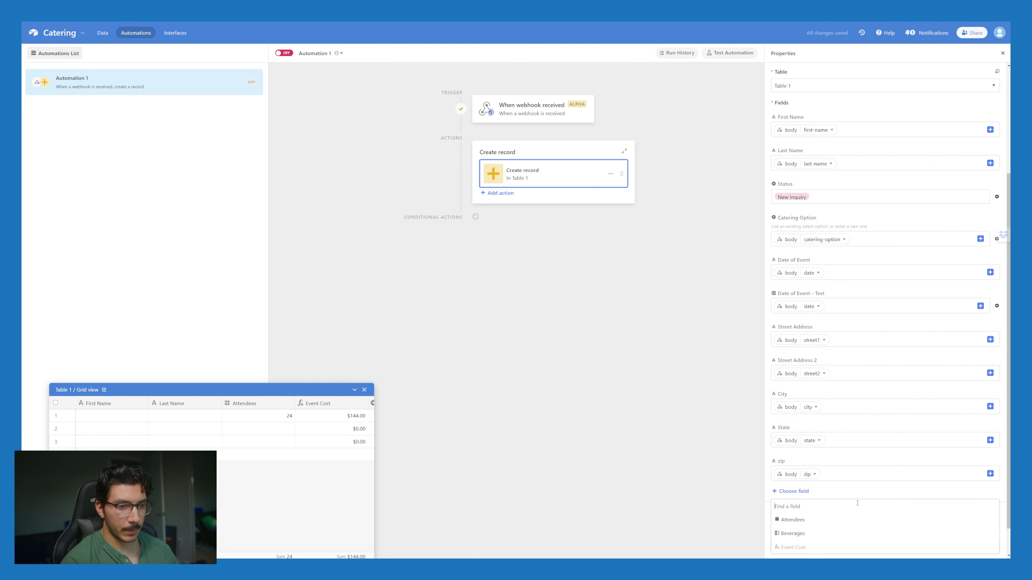
Step: Add the Beverages field and switch it to take dynamic data
{"action": "left_click", "coordinate": [808, 535]}
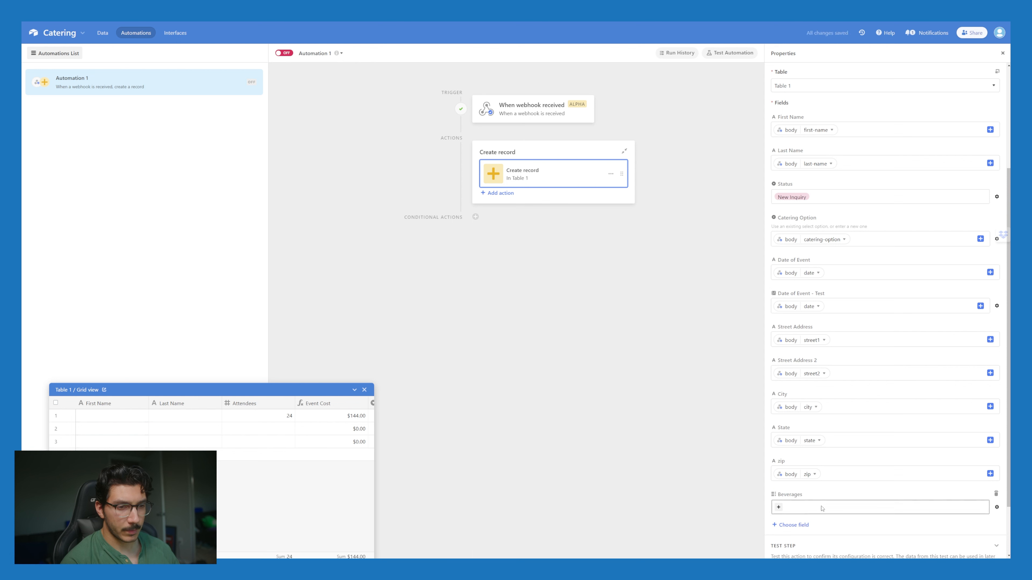
{"action": "left_click", "coordinate": [780, 508]}
{"action": "left_click", "coordinate": [820, 511]}
{"action": "left_click", "coordinate": [996, 508]}
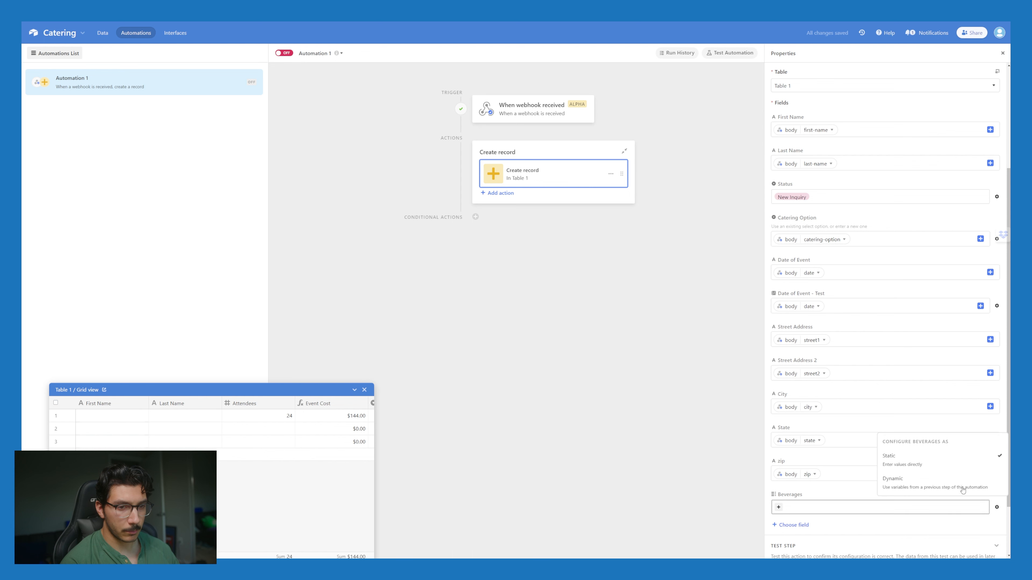
{"action": "left_click", "coordinate": [919, 488]}
{"action": "scroll", "coordinate": [809, 506], "scroll_direction": "down", "scroll_amount": 2}
{"action": "left_click", "coordinate": [833, 439]}
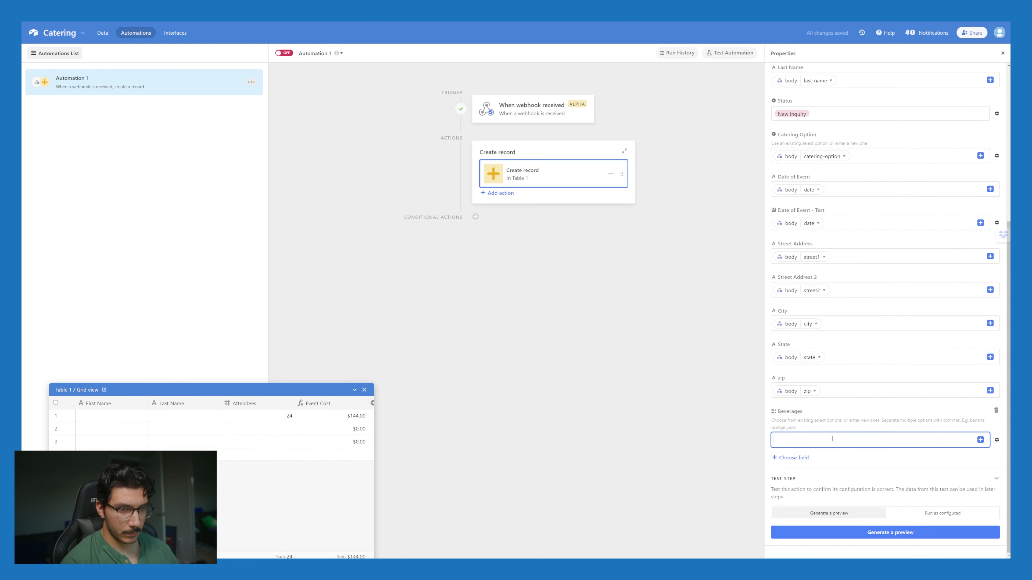
{"action": "left_click", "coordinate": [981, 441]}
Step: Insert the webhook espresso, coldbrew and drip values into Beverages
{"action": "left_click", "coordinate": [917, 380]}
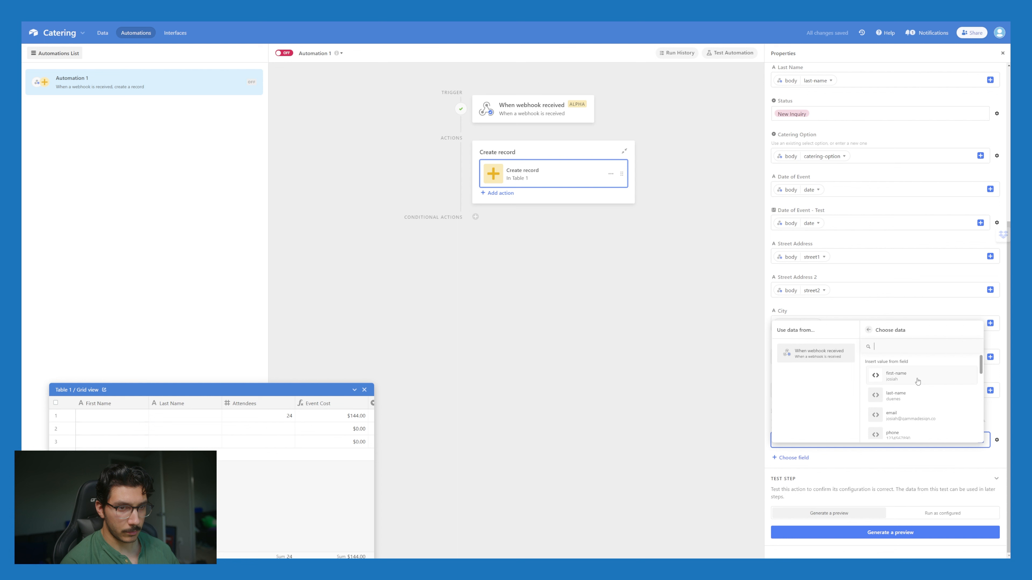
{"action": "left_click", "coordinate": [908, 347]}
{"action": "type", "text": "es"}
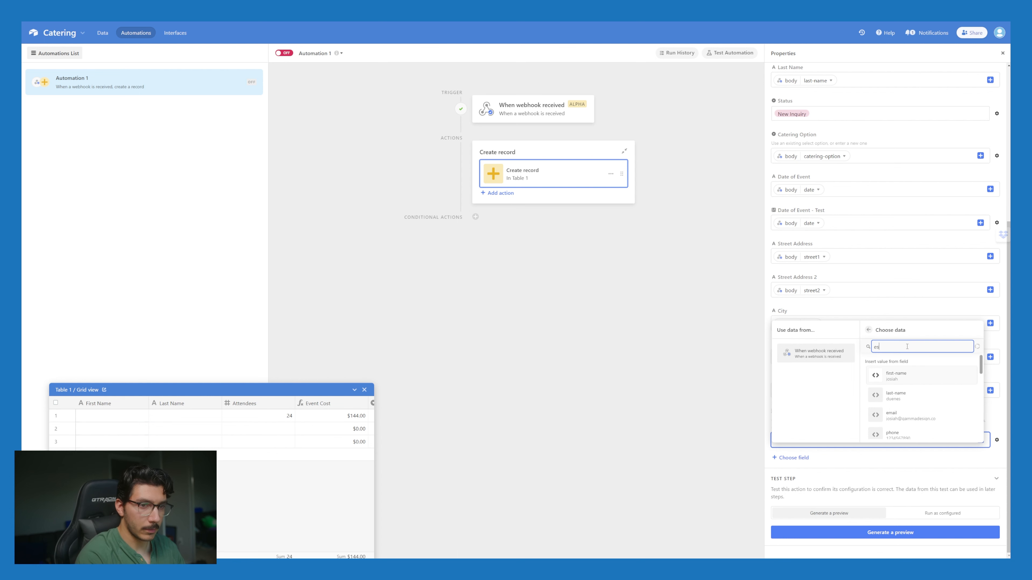
{"action": "type", "text": "pres"}
{"action": "key", "text": "Return"}
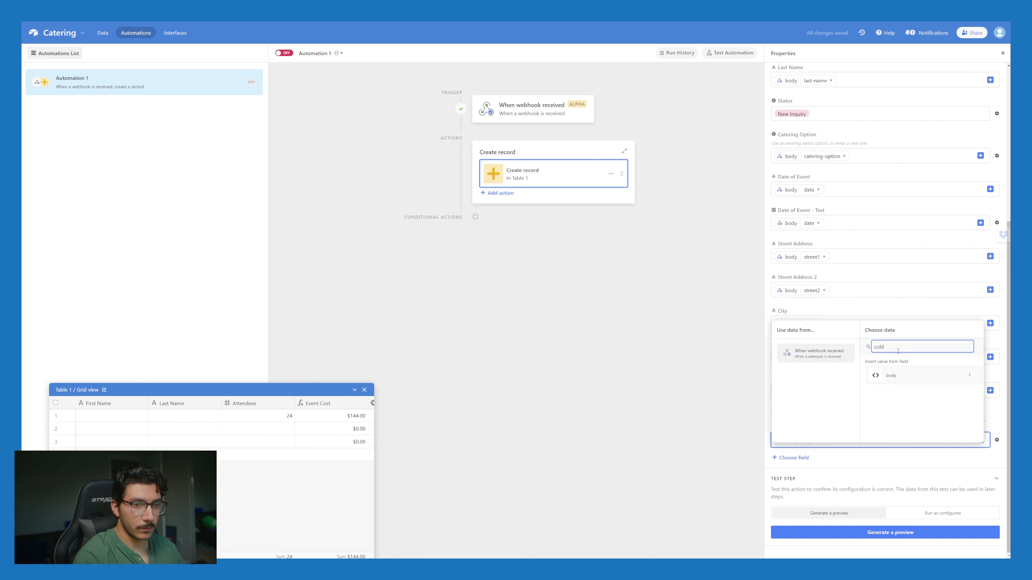
{"action": "left_click", "coordinate": [924, 381]}
{"action": "left_click", "coordinate": [907, 348]}
{"action": "type", "text": "cold"}
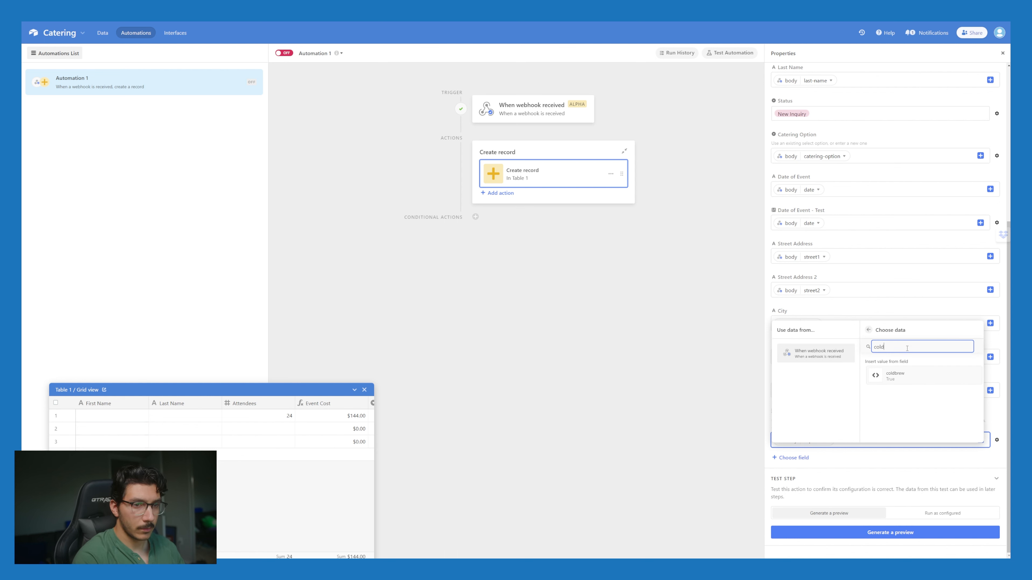
{"action": "key", "text": "Return"}
{"action": "left_click", "coordinate": [980, 440]}
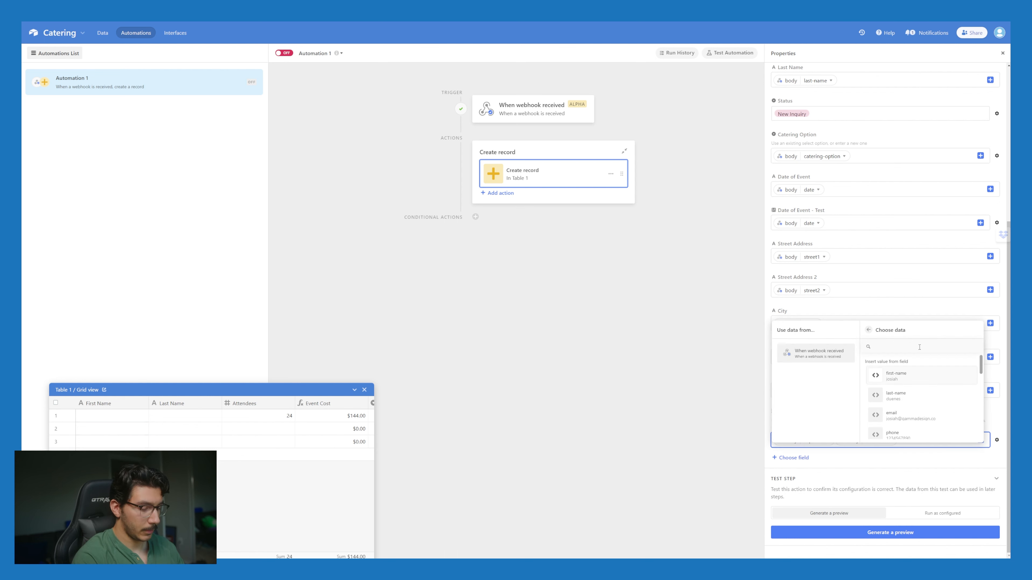
{"action": "type", "text": "drip"}
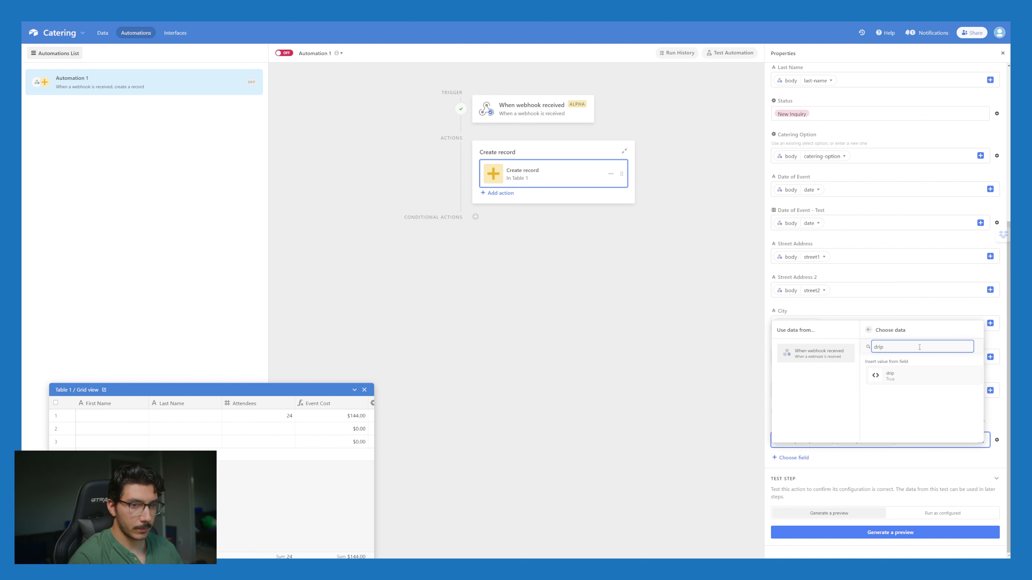
{"action": "key", "text": "Return"}
Step: Add the webhook refreshers and blended values to Beverages
{"action": "left_click", "coordinate": [980, 440]}
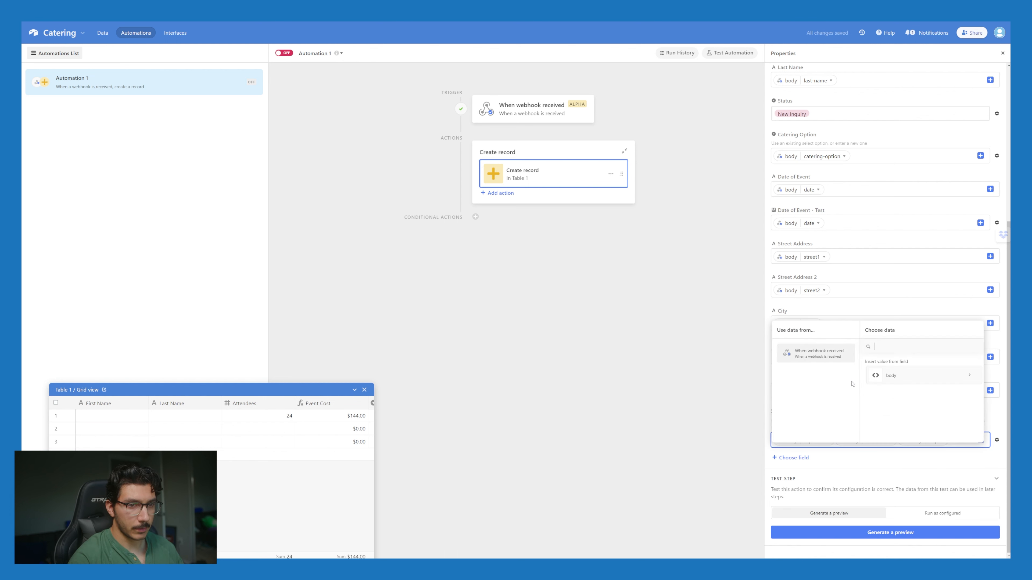
{"action": "left_click", "coordinate": [906, 378]}
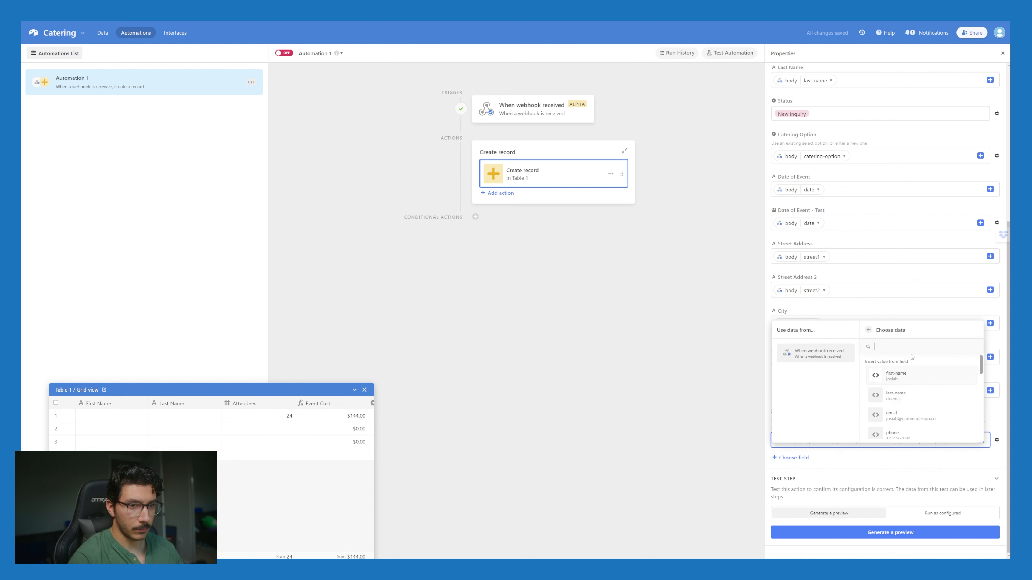
{"action": "type", "text": "refreshers"}
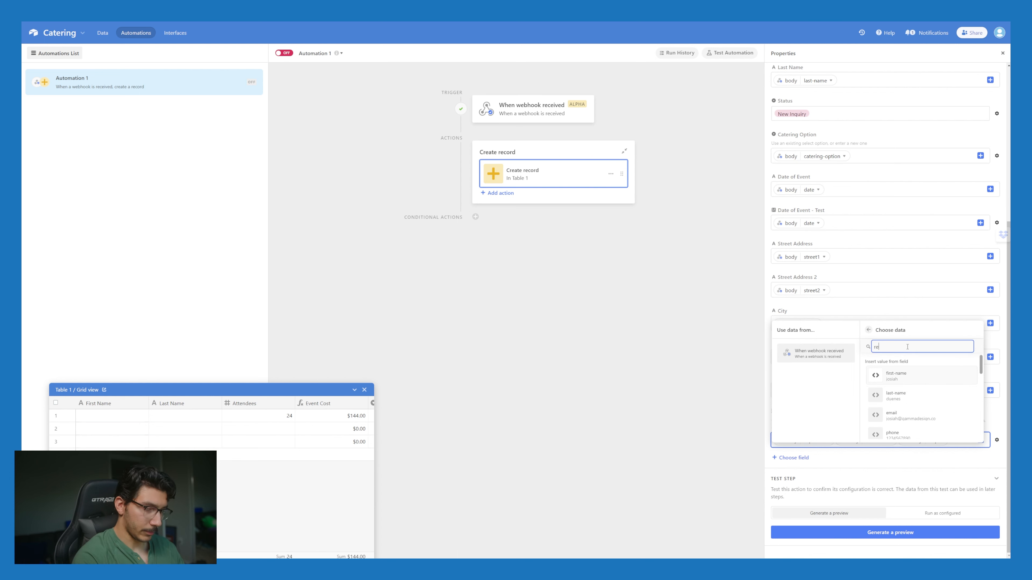
{"action": "key", "text": "Return"}
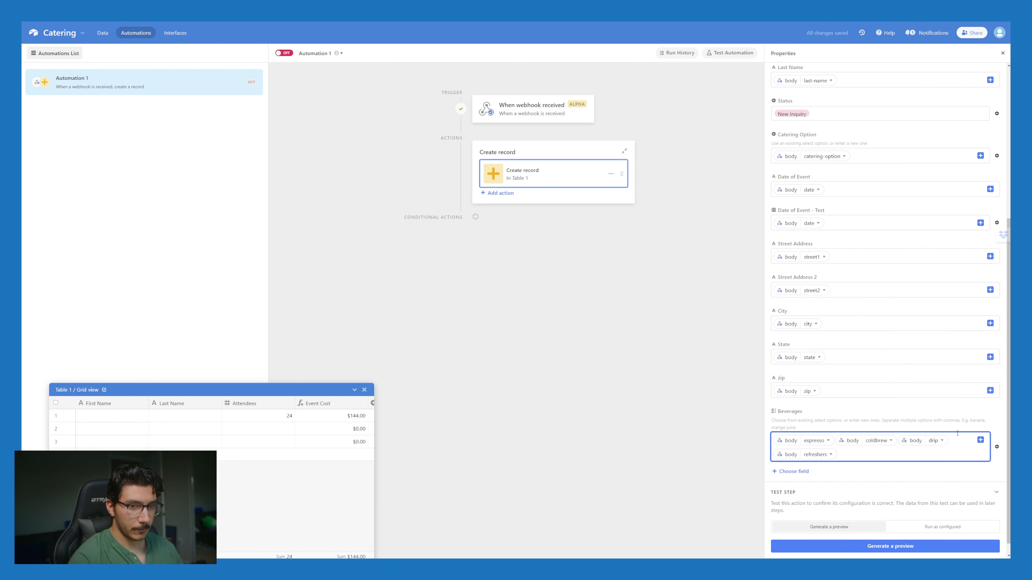
{"action": "left_click", "coordinate": [980, 440]}
{"action": "left_click", "coordinate": [934, 492]}
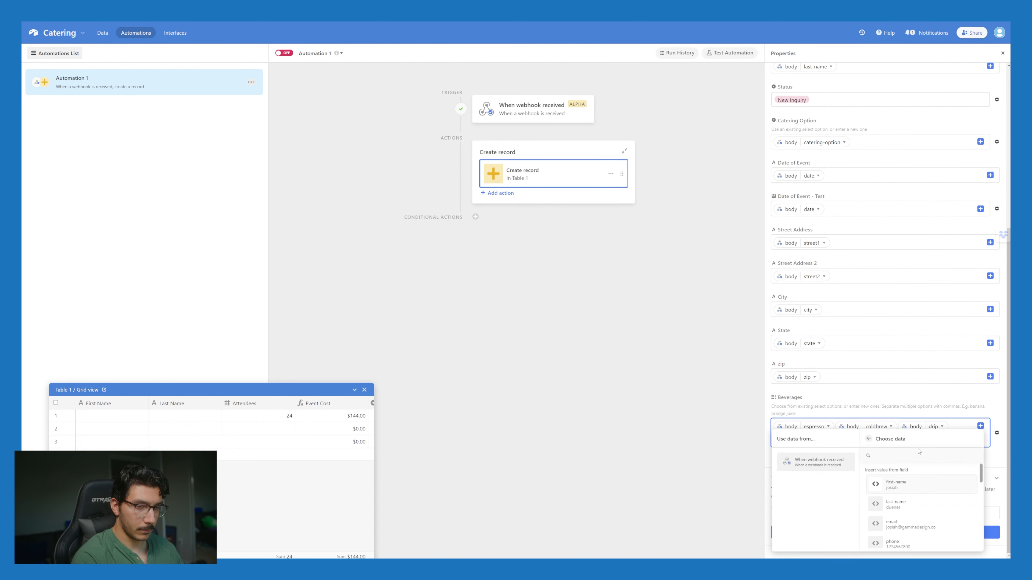
{"action": "type", "text": "blended"}
{"action": "key", "text": "Return"}
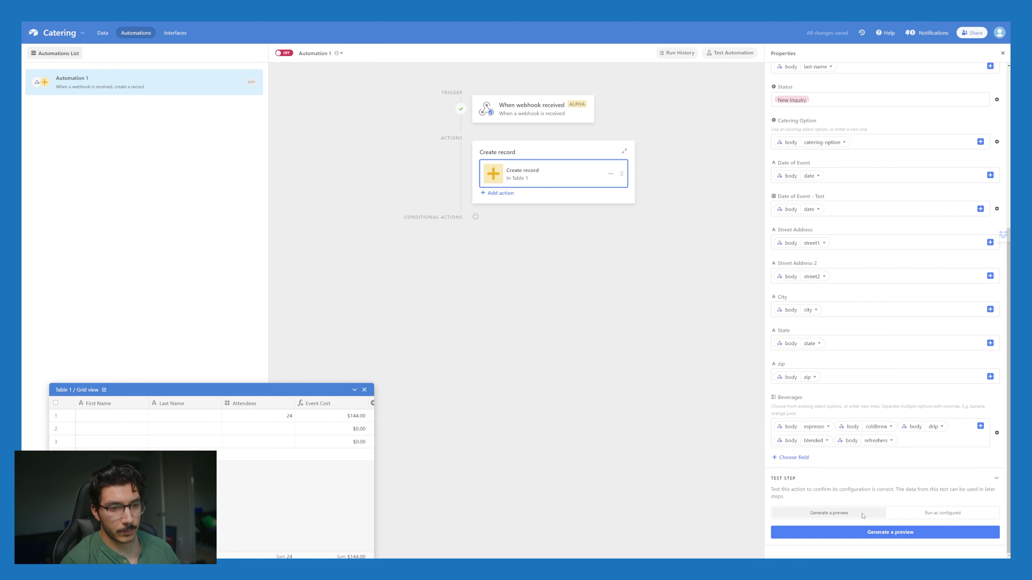
Step: Generate a test preview of the created record and review its values
{"action": "left_click", "coordinate": [900, 534]}
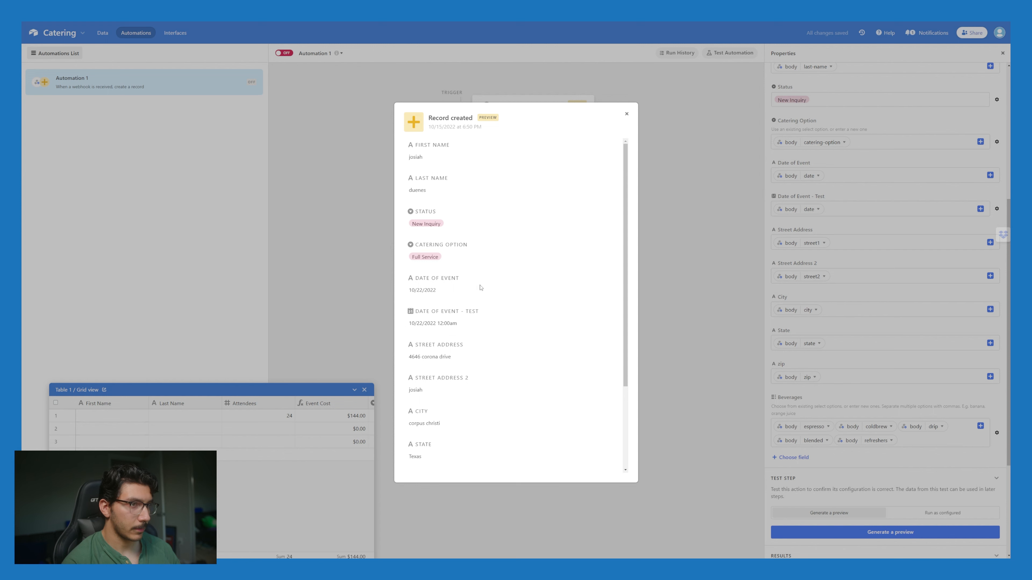
{"action": "scroll", "coordinate": [481, 287], "scroll_direction": "down", "scroll_amount": 5}
{"action": "scroll", "coordinate": [496, 387], "scroll_direction": "up", "scroll_amount": 5}
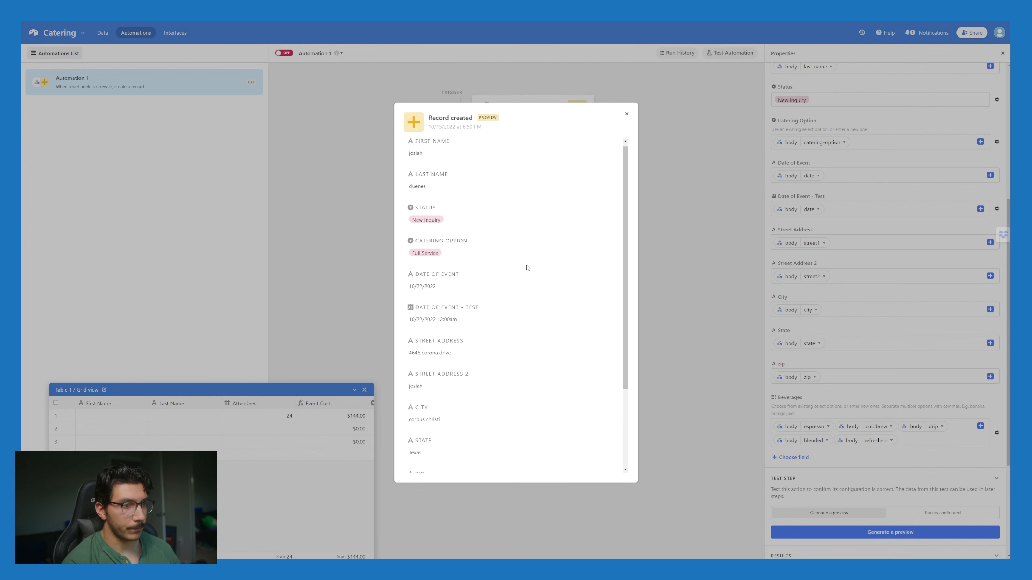
{"action": "scroll", "coordinate": [526, 269], "scroll_direction": "down", "scroll_amount": 5}
{"action": "scroll", "coordinate": [512, 277], "scroll_direction": "up", "scroll_amount": 6}
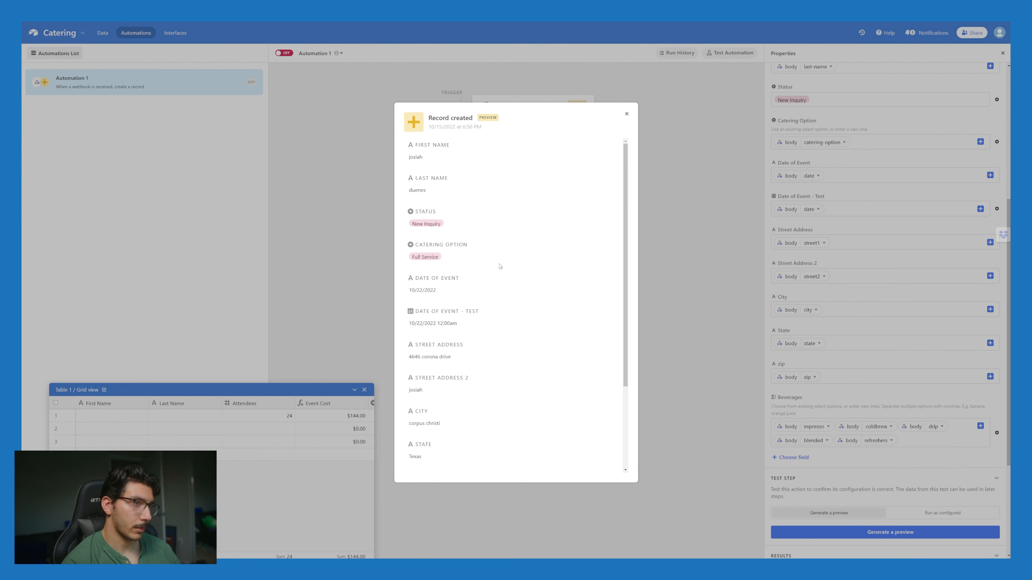
{"action": "scroll", "coordinate": [435, 341], "scroll_direction": "down", "scroll_amount": 2}
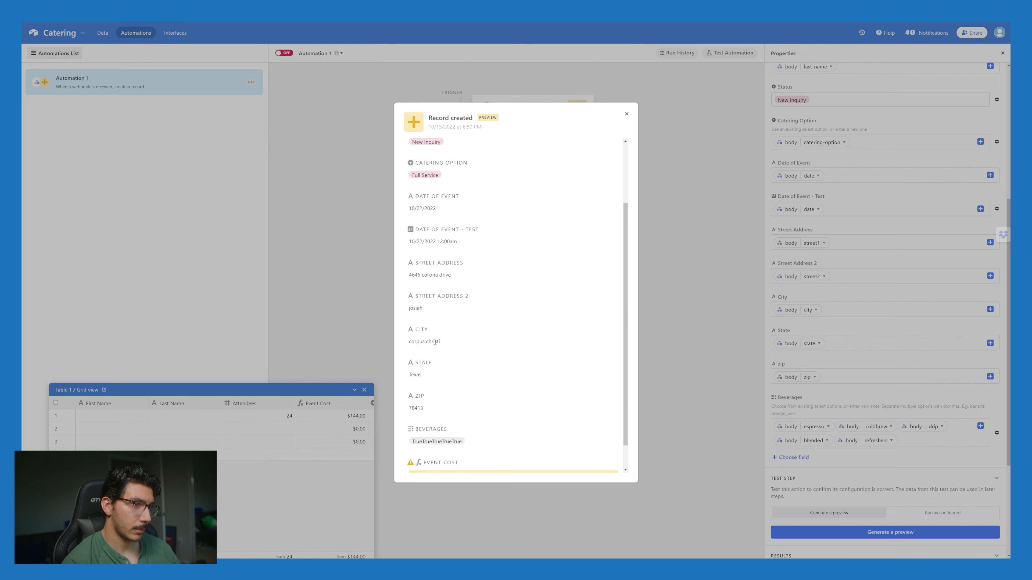
{"action": "scroll", "coordinate": [436, 344], "scroll_direction": "down", "scroll_amount": 1}
{"action": "left_click", "coordinate": [627, 114]}
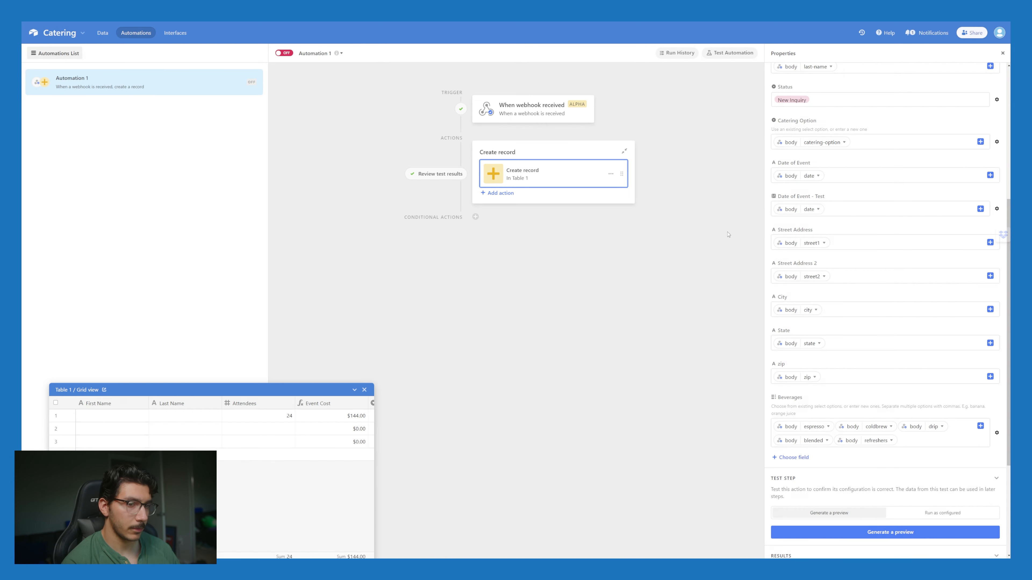
Step: Look through the remaining fields and action list, leaving the automation with one Create record action
{"action": "left_click", "coordinate": [811, 459]}
{"action": "scroll", "coordinate": [822, 317], "scroll_direction": "up", "scroll_amount": 3}
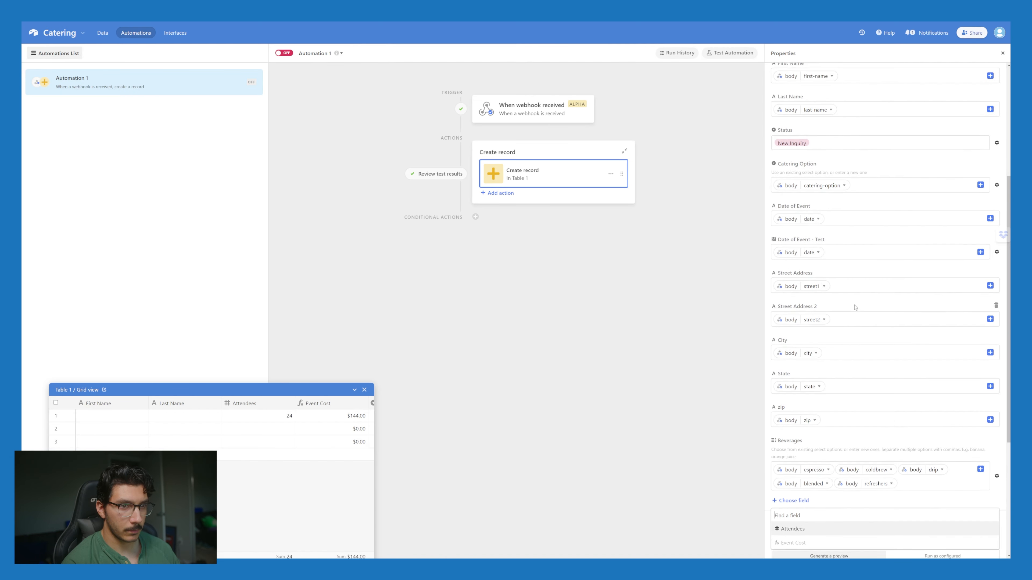
{"action": "scroll", "coordinate": [822, 316], "scroll_direction": "up", "scroll_amount": 3}
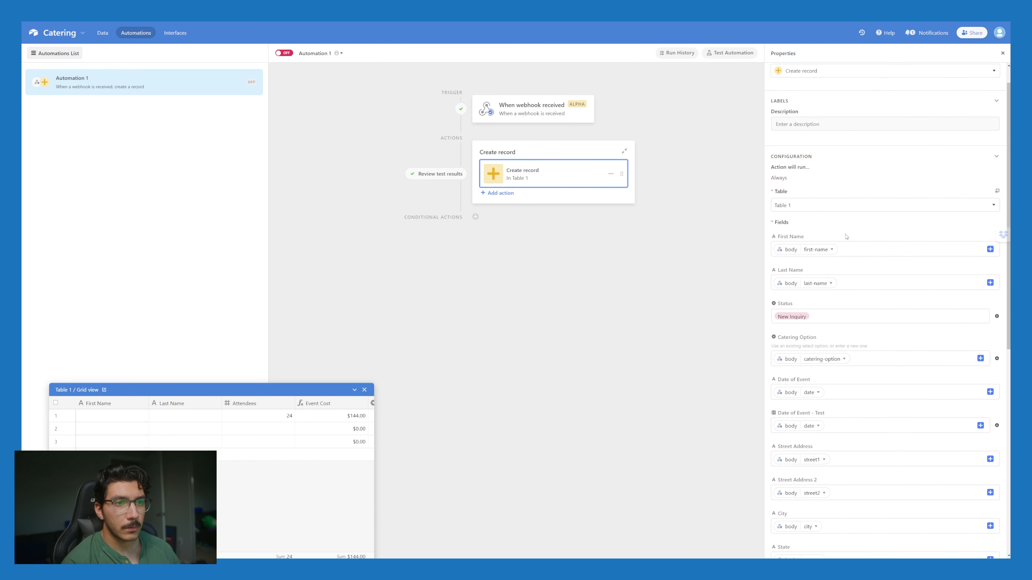
{"action": "scroll", "coordinate": [829, 277], "scroll_direction": "down", "scroll_amount": 3}
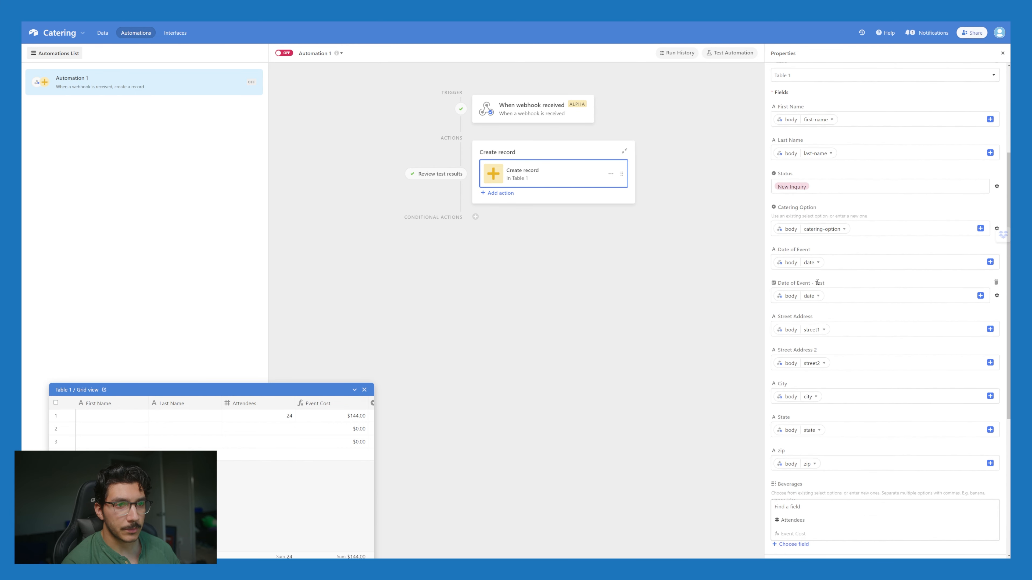
{"action": "scroll", "coordinate": [822, 314], "scroll_direction": "down", "scroll_amount": 3}
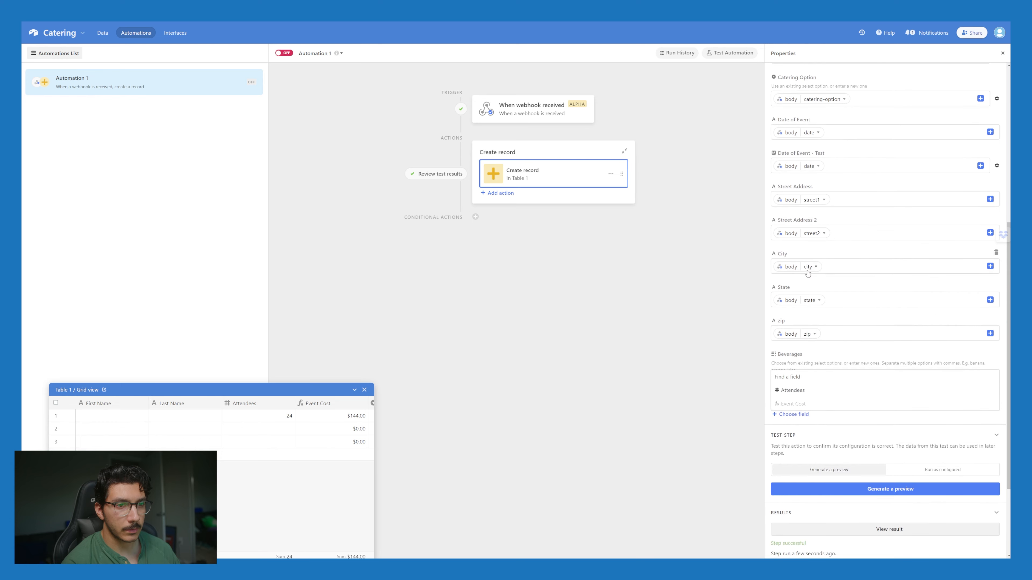
{"action": "left_click", "coordinate": [809, 423]}
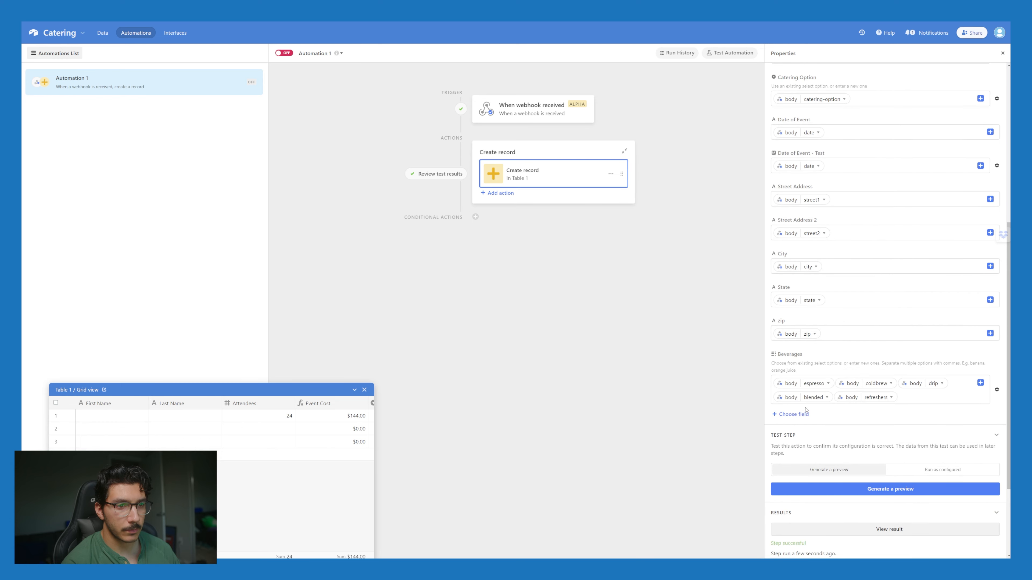
{"action": "left_click", "coordinate": [499, 194]}
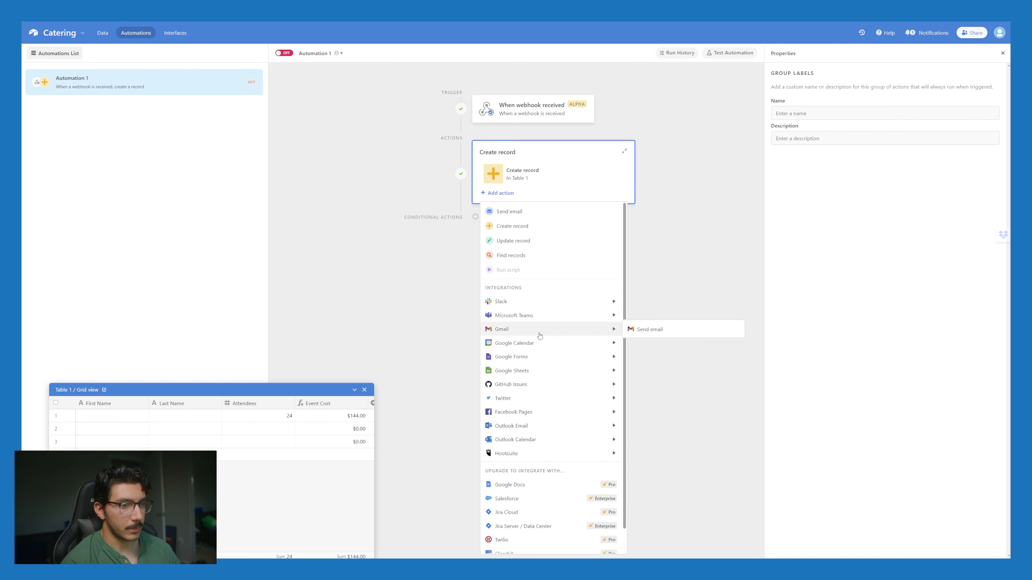
{"action": "left_click", "coordinate": [548, 194]}
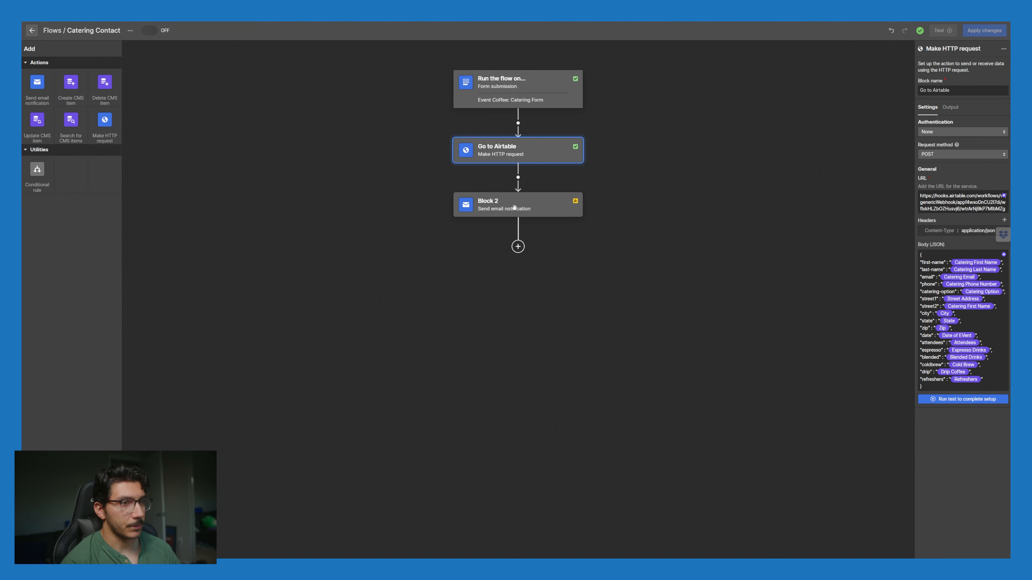
Step: Rename the email notification block to Notify Us
{"action": "left_click", "coordinate": [515, 206]}
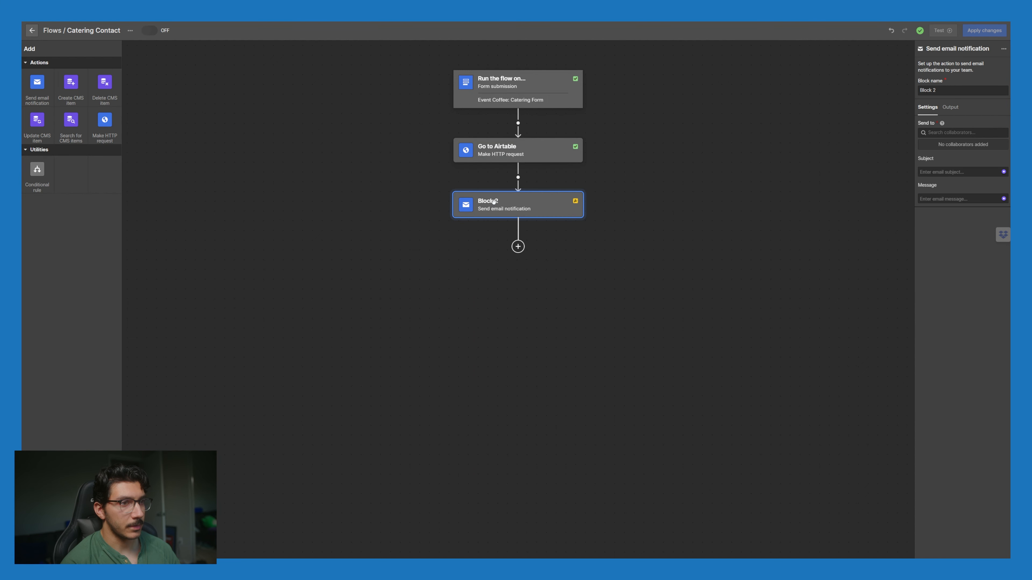
{"action": "left_click", "coordinate": [942, 90]}
{"action": "key", "text": "ctrl+a"}
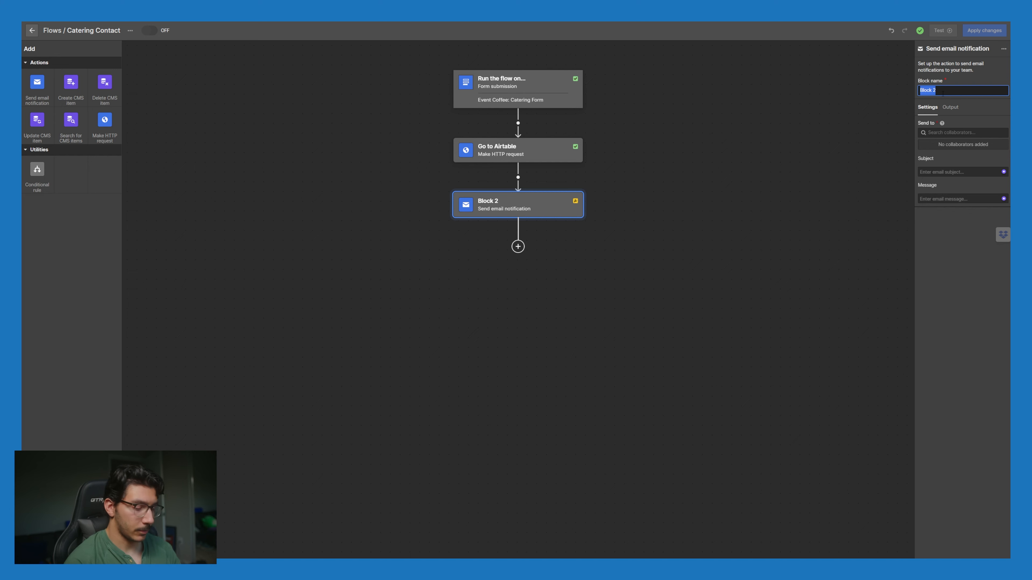
{"action": "type", "text": "Notify Us"}
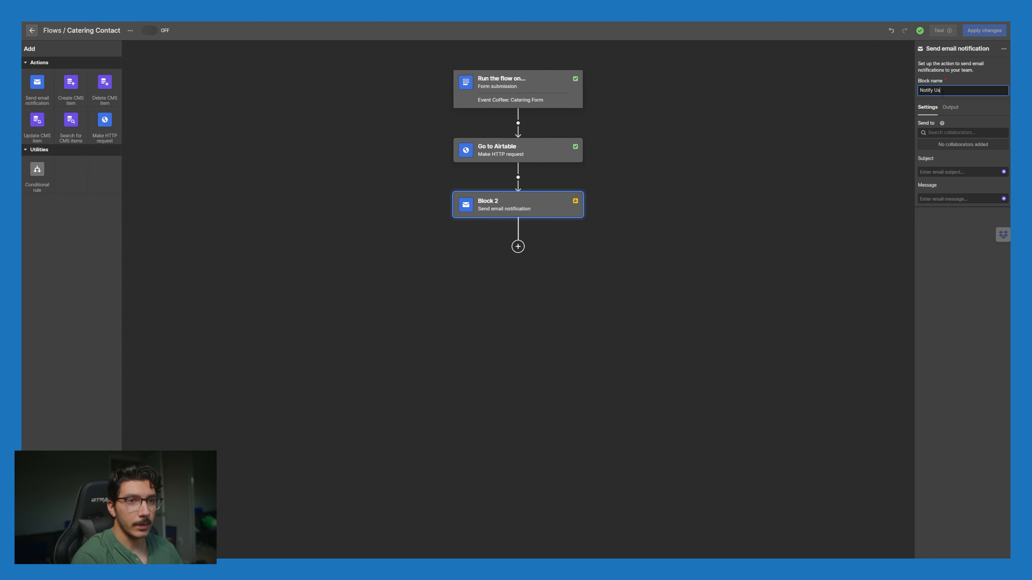
{"action": "left_click", "coordinate": [977, 143]}
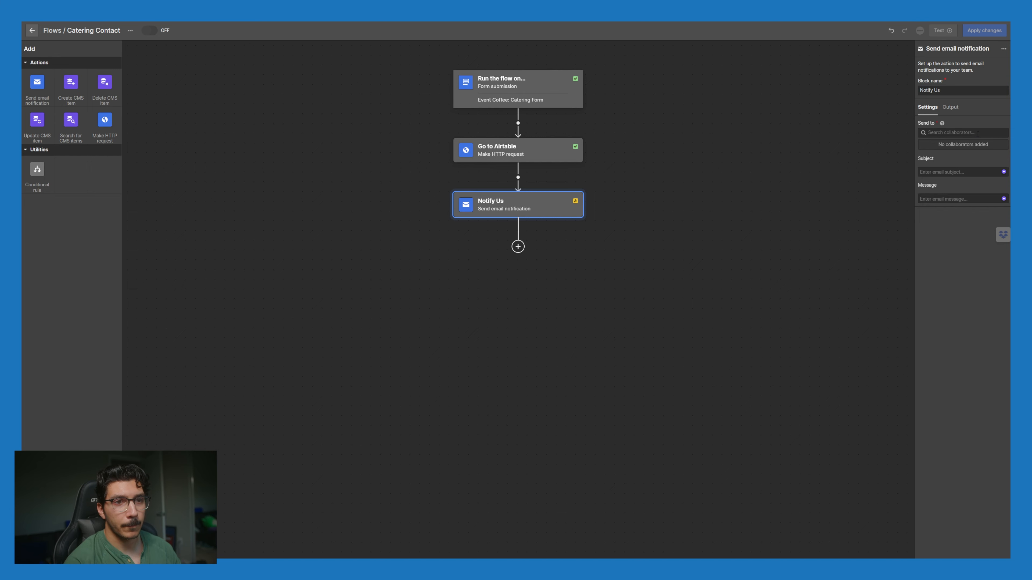
Step: Add the owner and the staff member as email recipients
{"action": "left_click", "coordinate": [977, 133]}
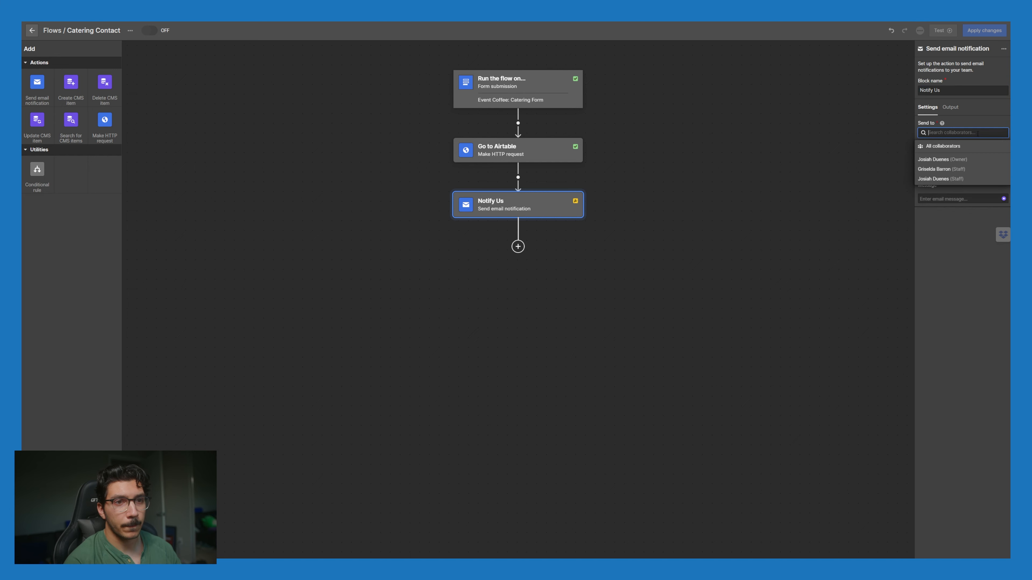
{"action": "left_click", "coordinate": [965, 159]}
{"action": "left_click", "coordinate": [969, 133]}
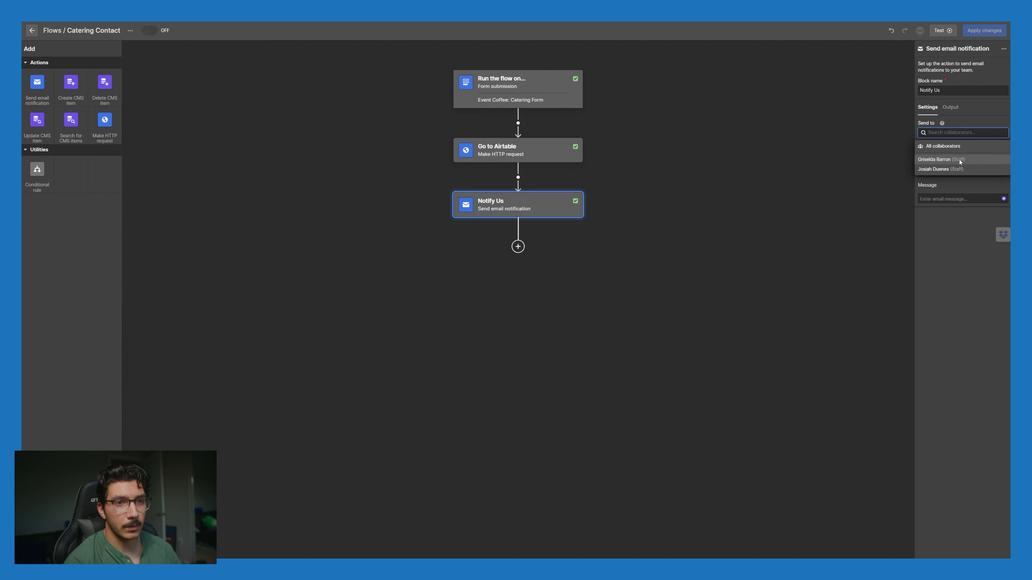
{"action": "left_click", "coordinate": [959, 159]}
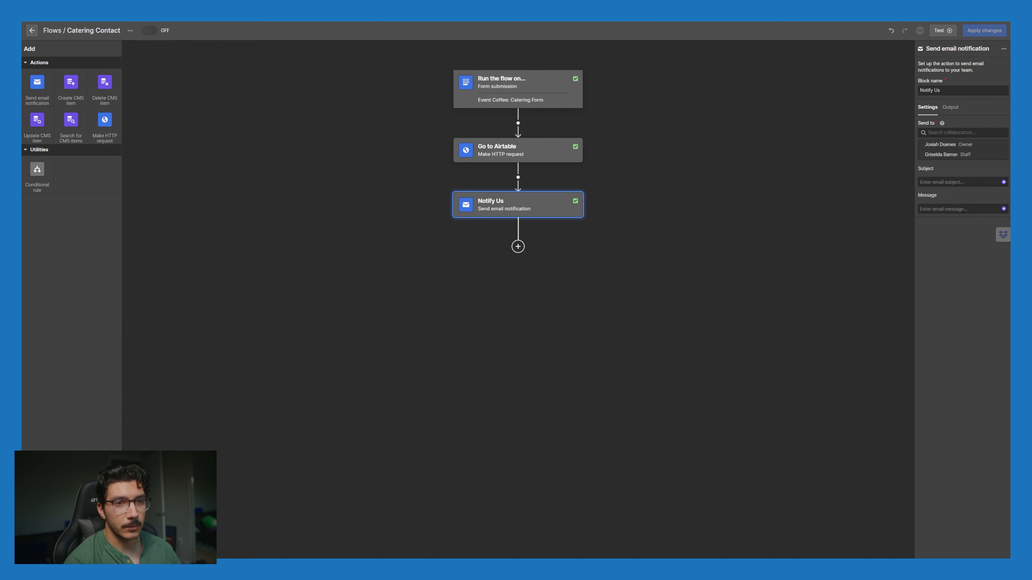
Step: Set the subject to Catering First Name followed by "is looking to have us host and event."
{"action": "left_click", "coordinate": [962, 182]}
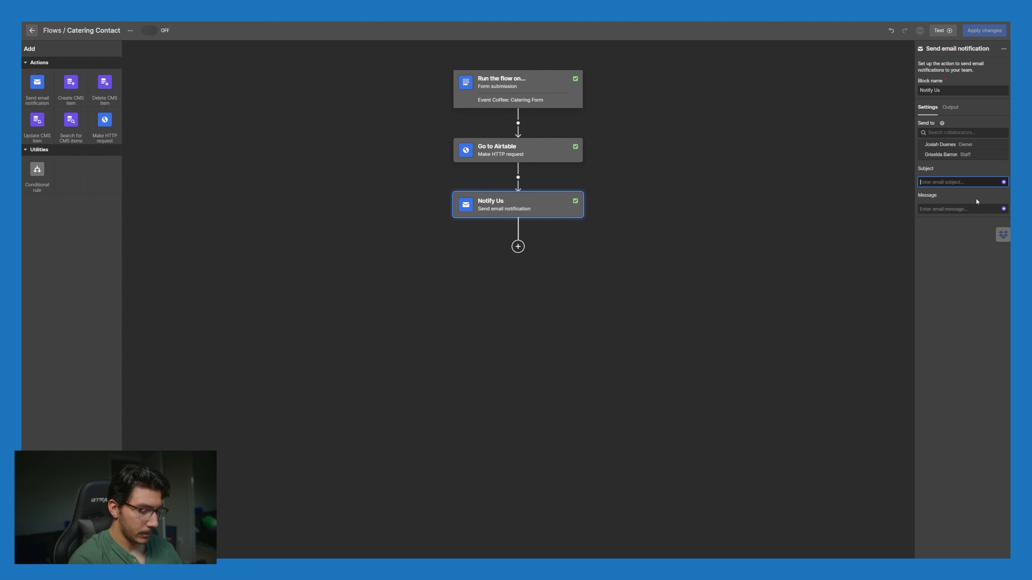
{"action": "type", "text": "Someone"}
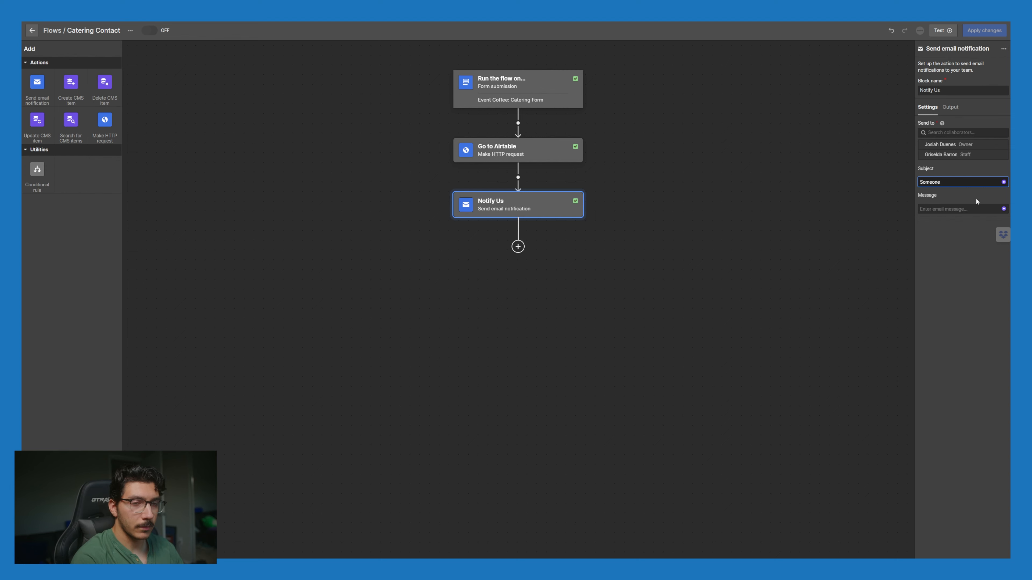
{"action": "key", "text": "ctrl+a"}
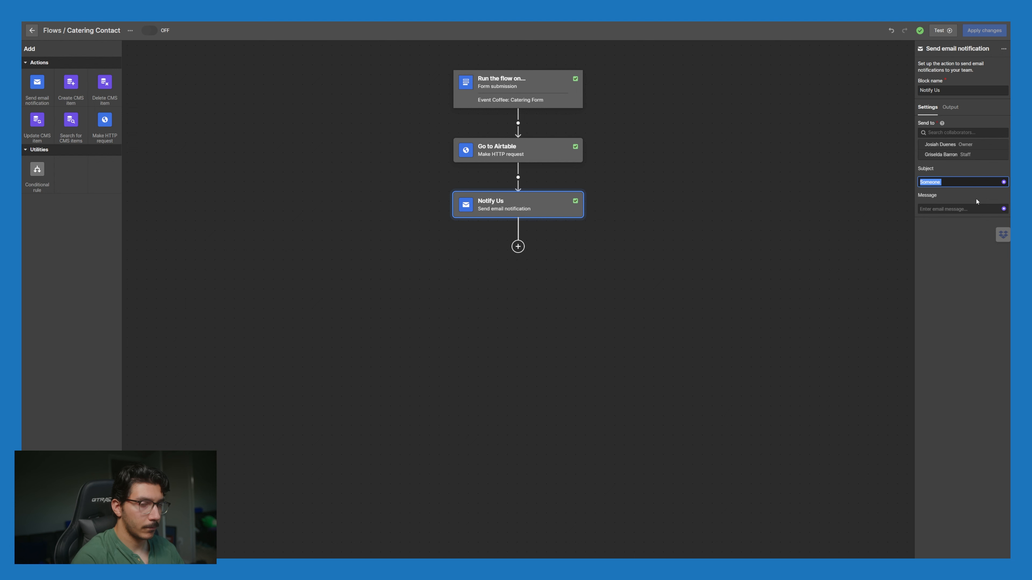
{"action": "left_click", "coordinate": [1003, 182]}
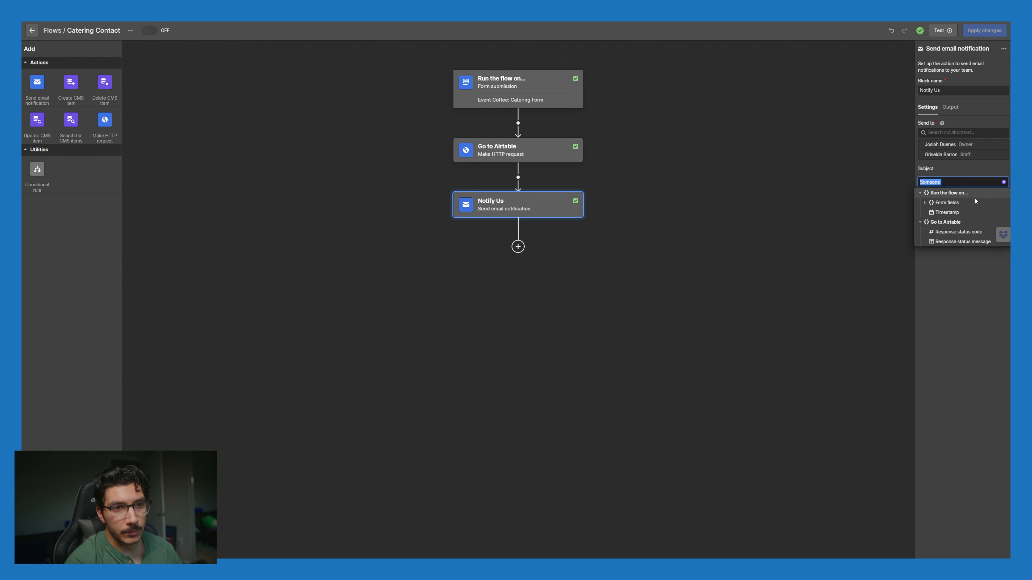
{"action": "left_click", "coordinate": [925, 203]}
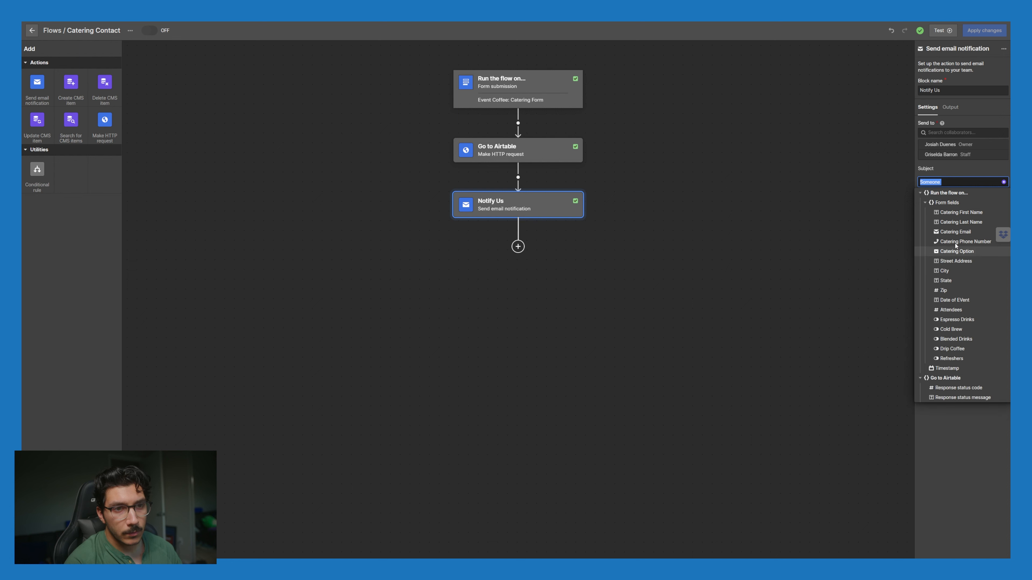
{"action": "left_click", "coordinate": [959, 213]}
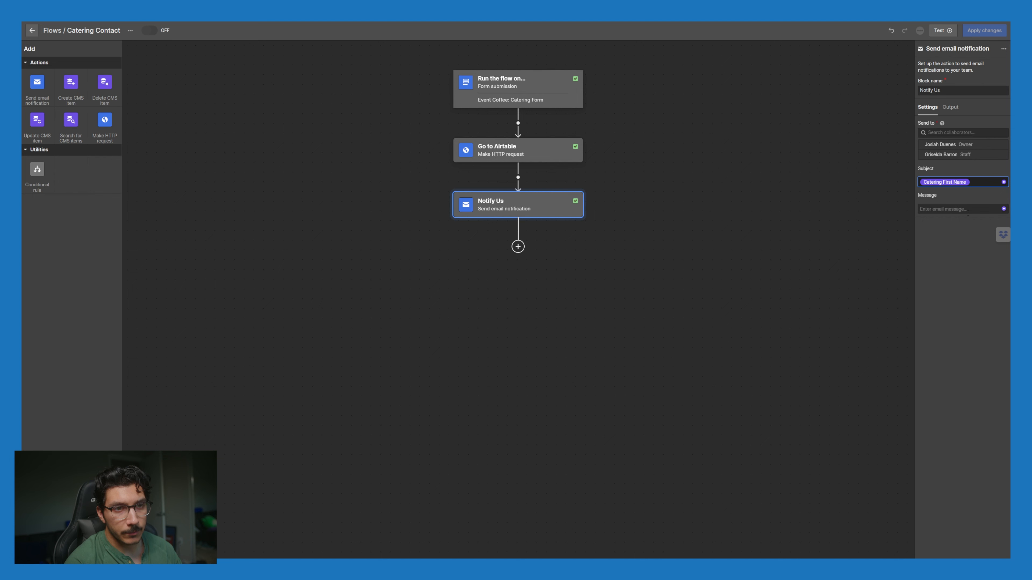
{"action": "type", "text": "h"}
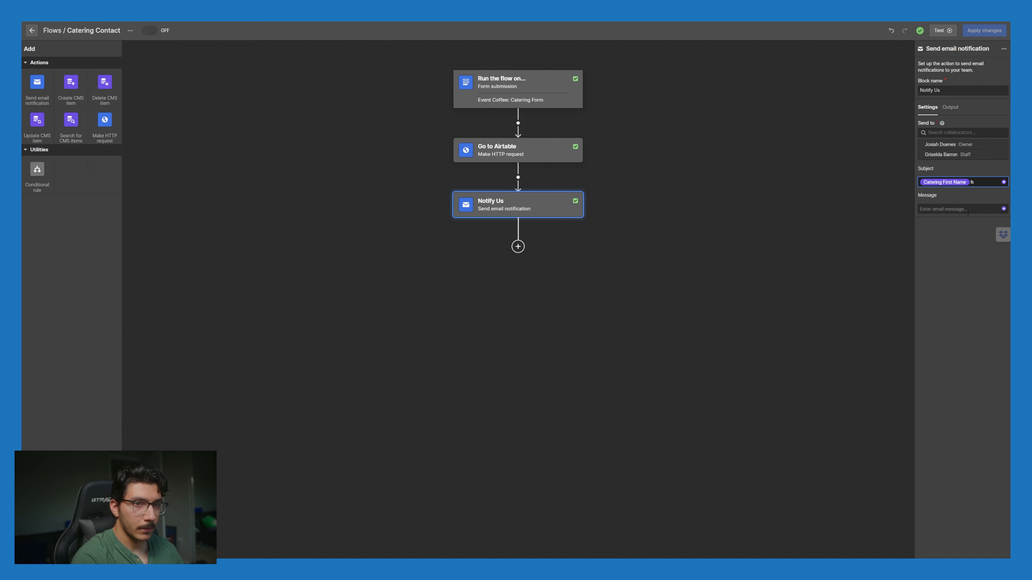
{"action": "key", "text": "BackSpace"}
{"action": "type", "text": "is looking to ha"}
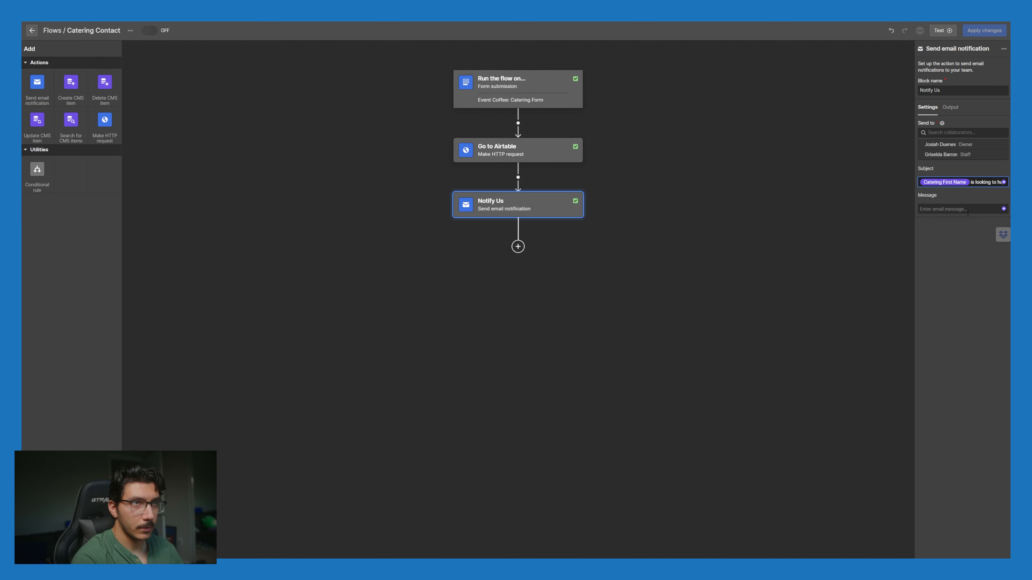
{"action": "type", "text": "ve us host and event"}
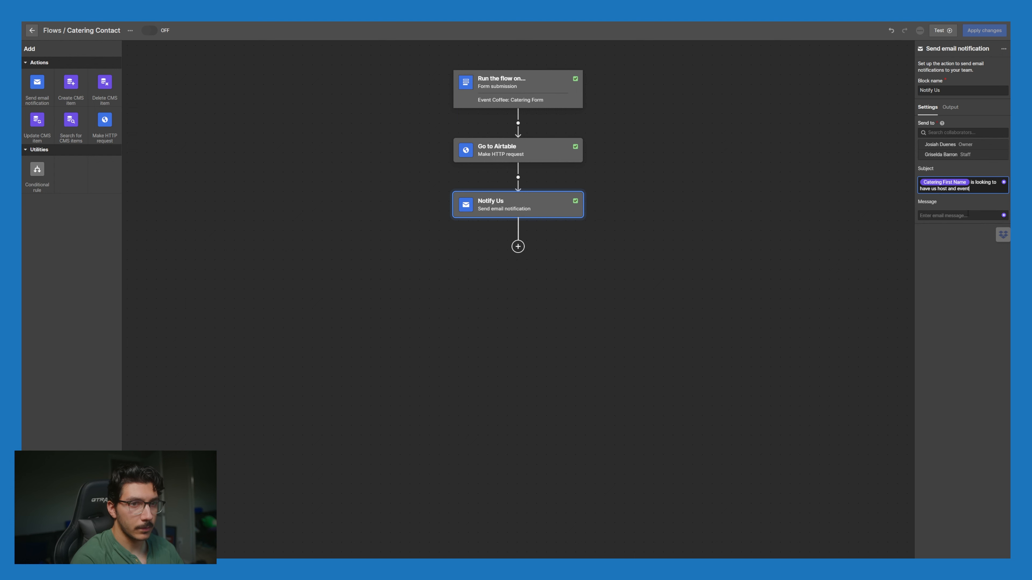
{"action": "type", "text": "."}
{"action": "left_click", "coordinate": [968, 214]}
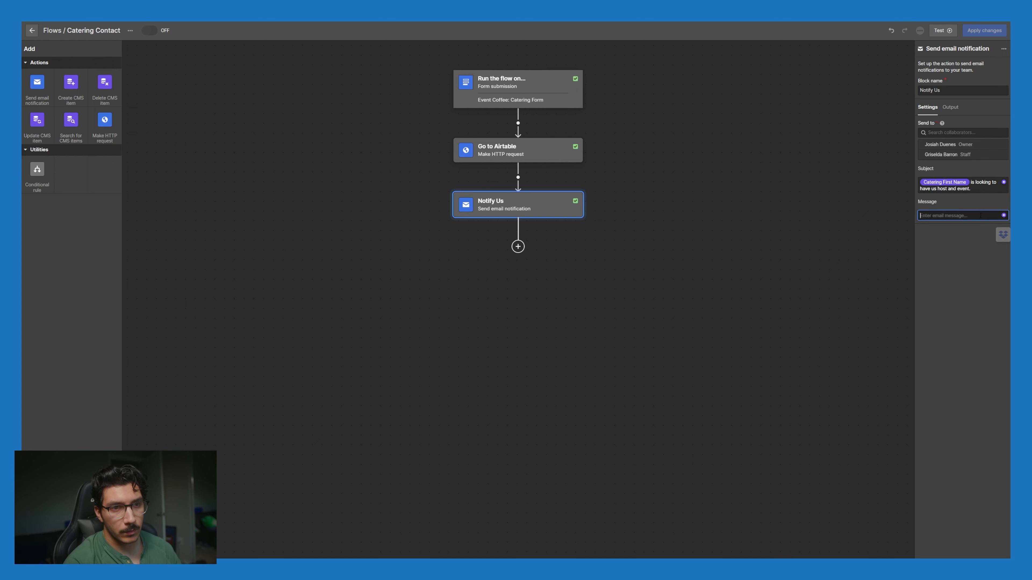
Step: Start the message with Catering First Name 'is looking to have us do', Catering Option and Date of EVent
{"action": "left_click", "coordinate": [1004, 216]}
{"action": "left_click", "coordinate": [924, 237]}
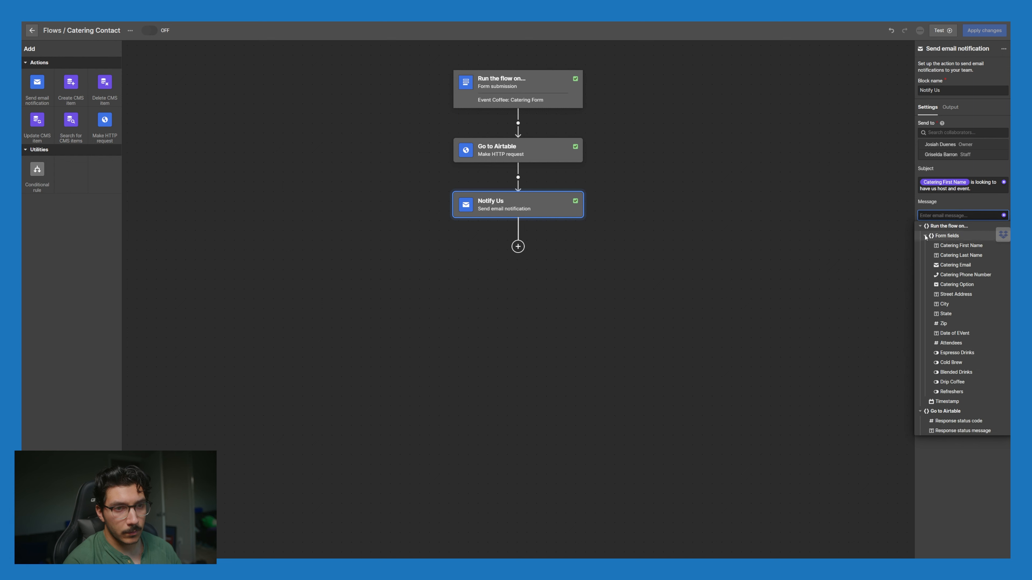
{"action": "left_click", "coordinate": [949, 246]}
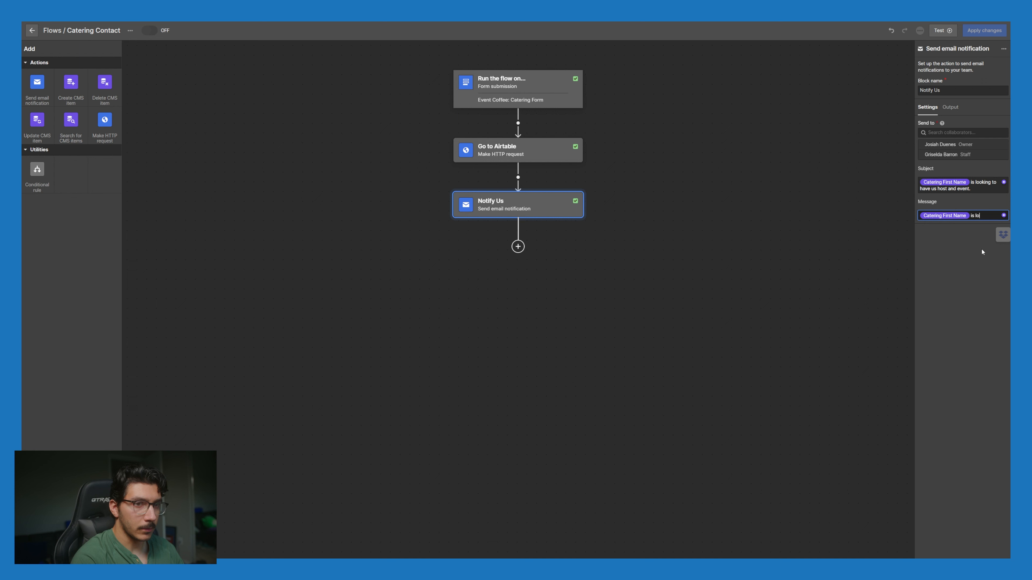
{"action": "type", "text": "is lo"}
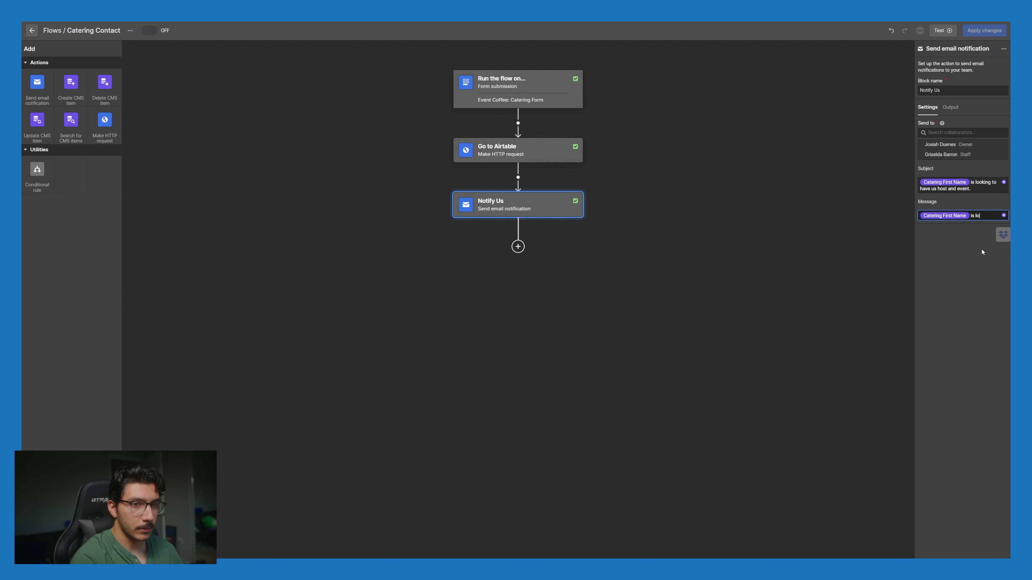
{"action": "type", "text": "oking to have us do our"}
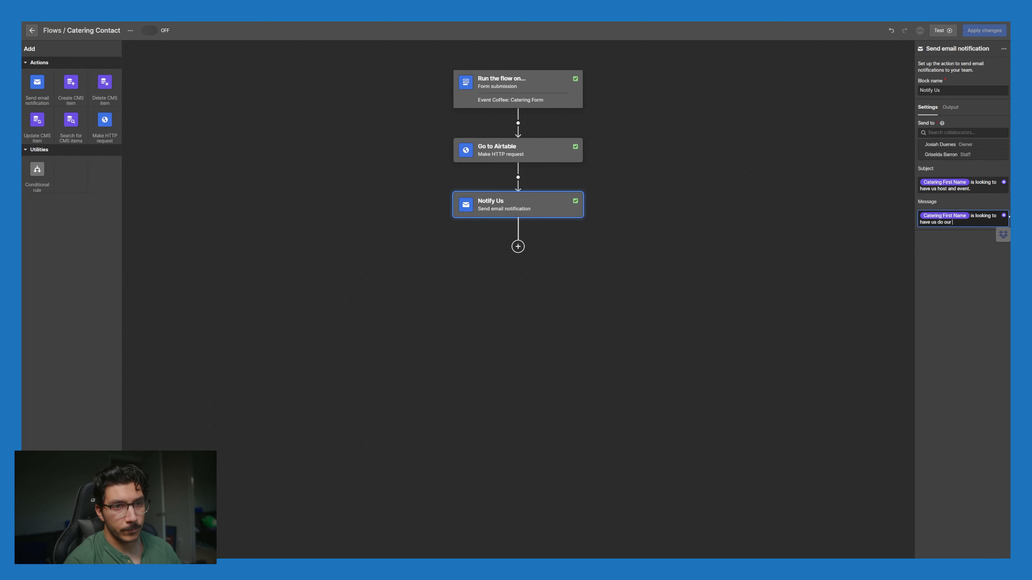
{"action": "left_click", "coordinate": [1003, 215]}
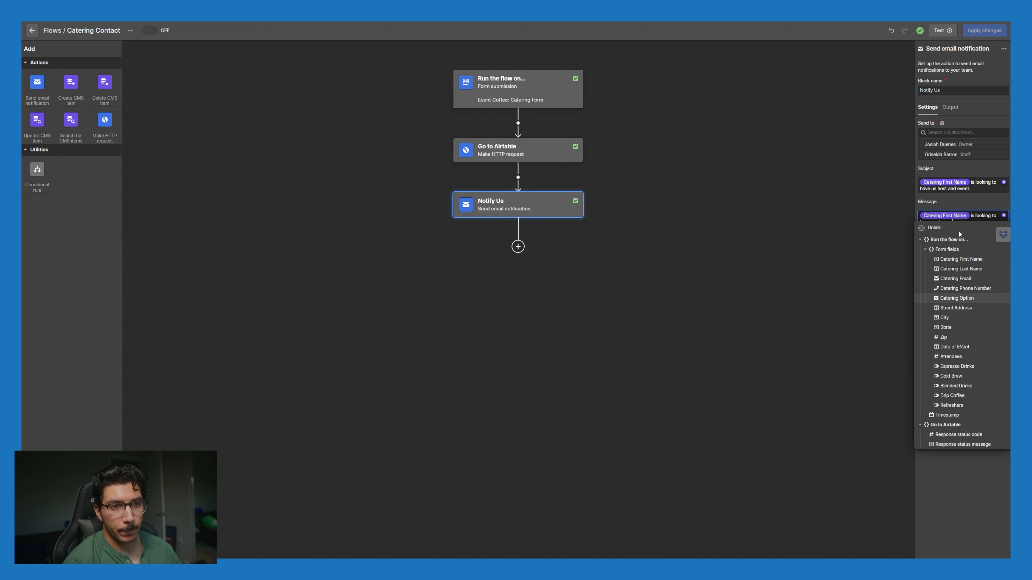
{"action": "left_click", "coordinate": [957, 299]}
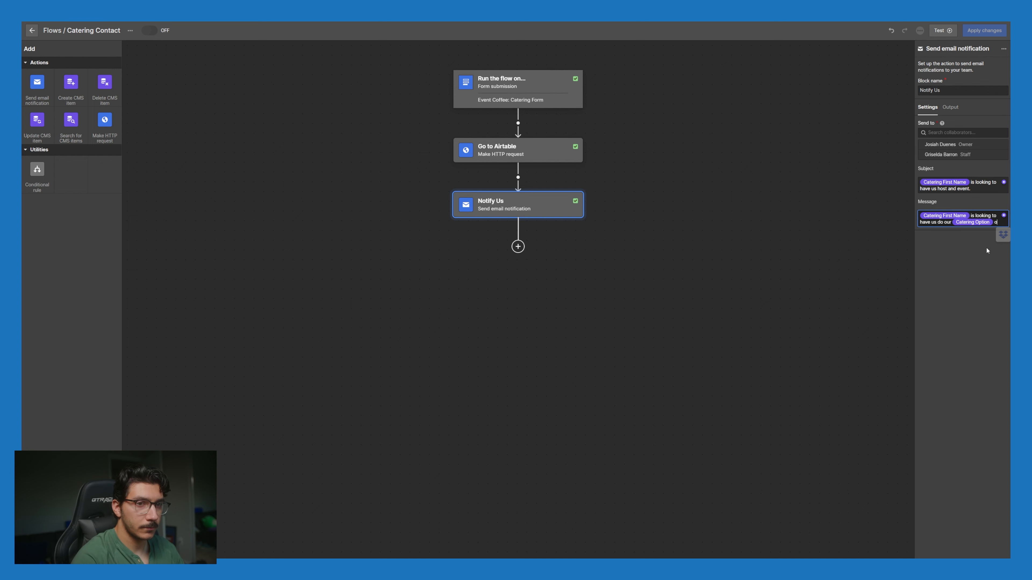
{"action": "type", "text": "o"}
{"action": "left_click", "coordinate": [1005, 215]}
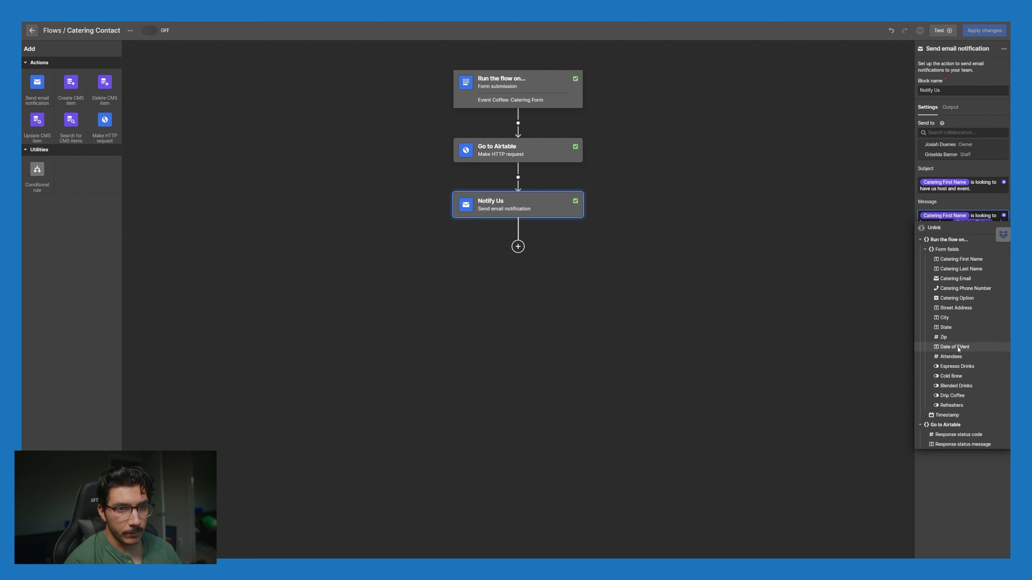
{"action": "left_click", "coordinate": [956, 347]}
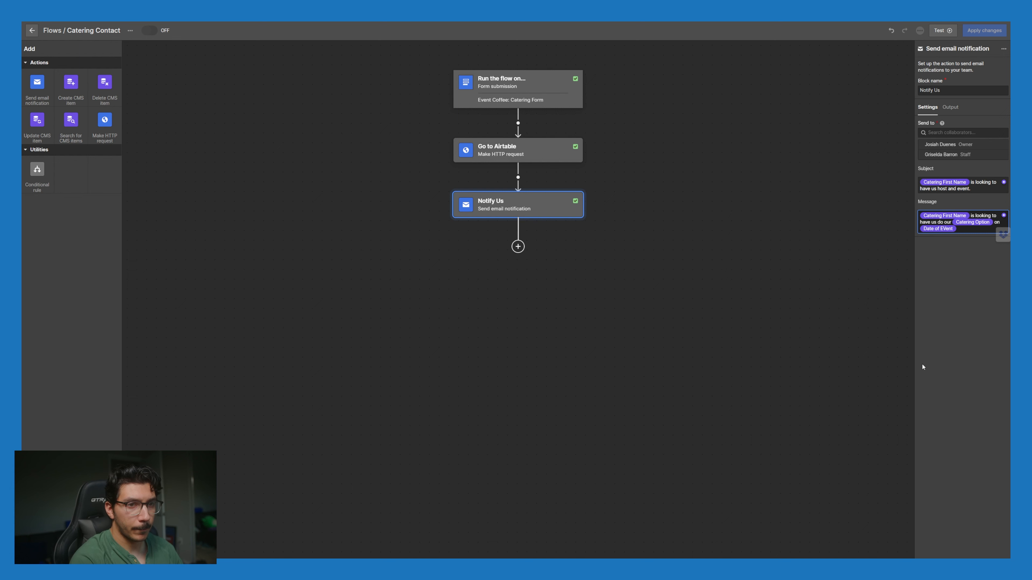
{"action": "type", "text": "."}
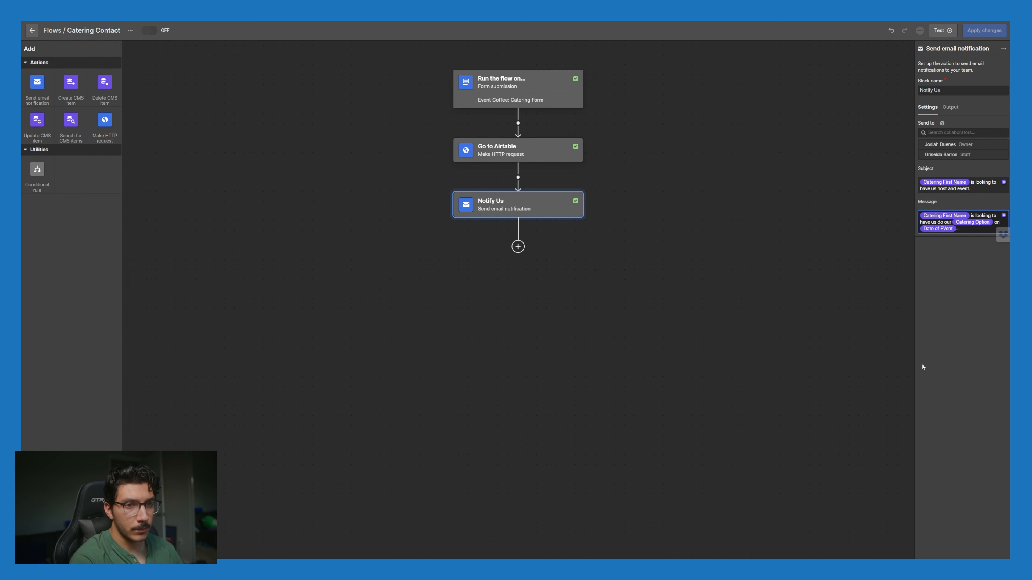
{"action": "type", "text": " Reach out to them here"}
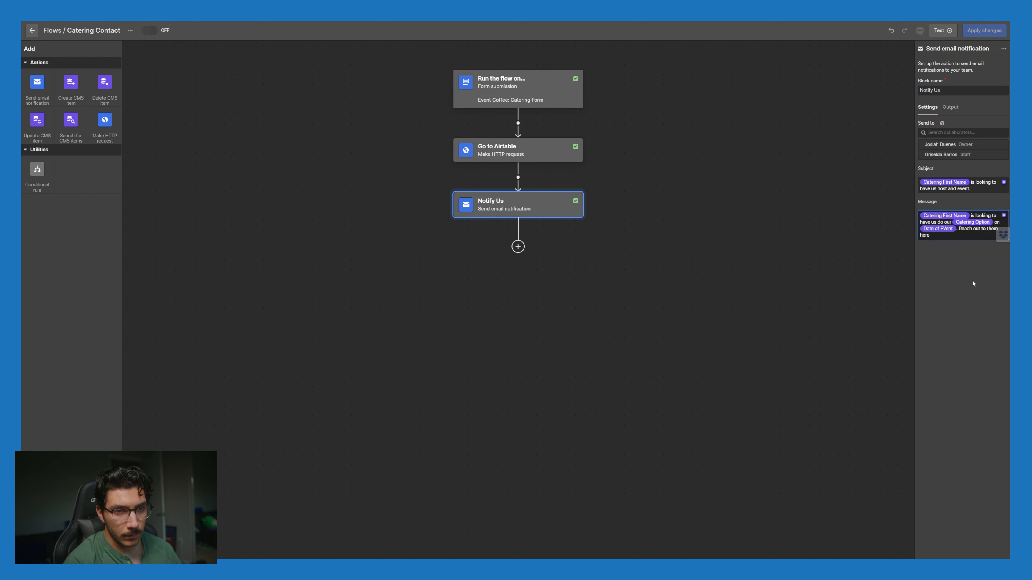
Step: Add Catering Email and Catering Phone Number, ending with '. More information is in airtable.'
{"action": "left_click", "coordinate": [1005, 216]}
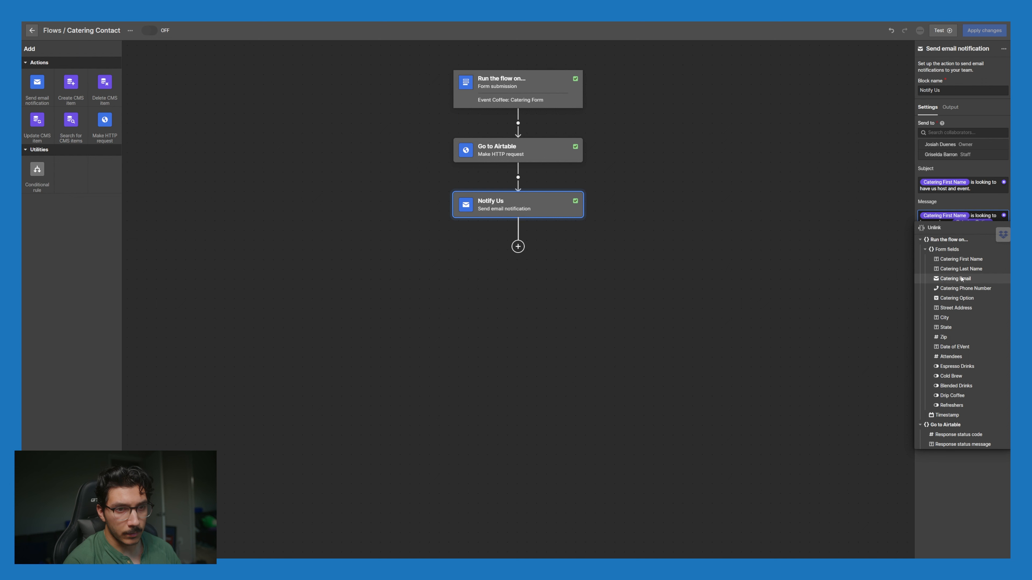
{"action": "left_click", "coordinate": [961, 279]}
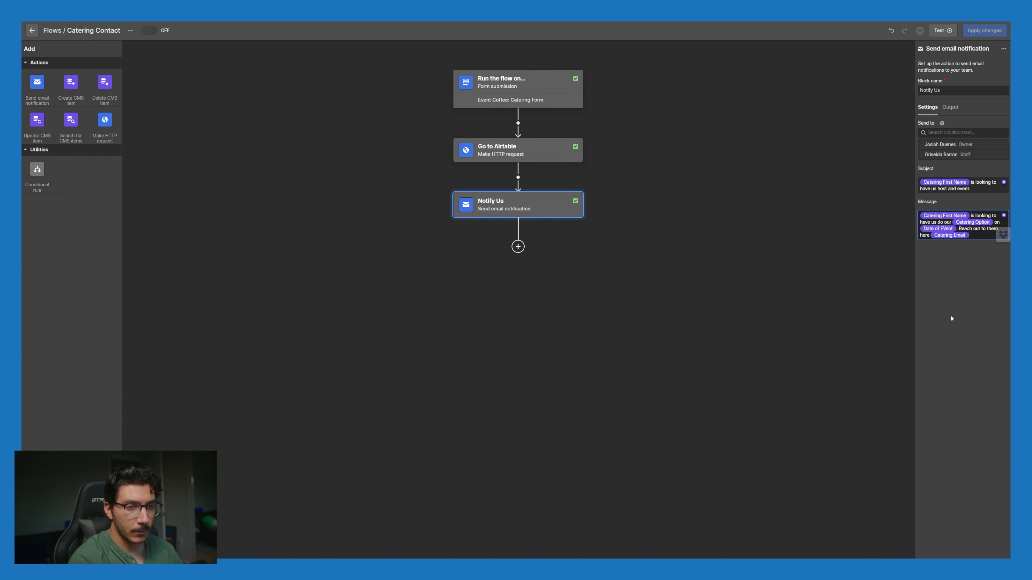
{"action": "type", "text": "o"}
{"action": "left_click", "coordinate": [1004, 216]}
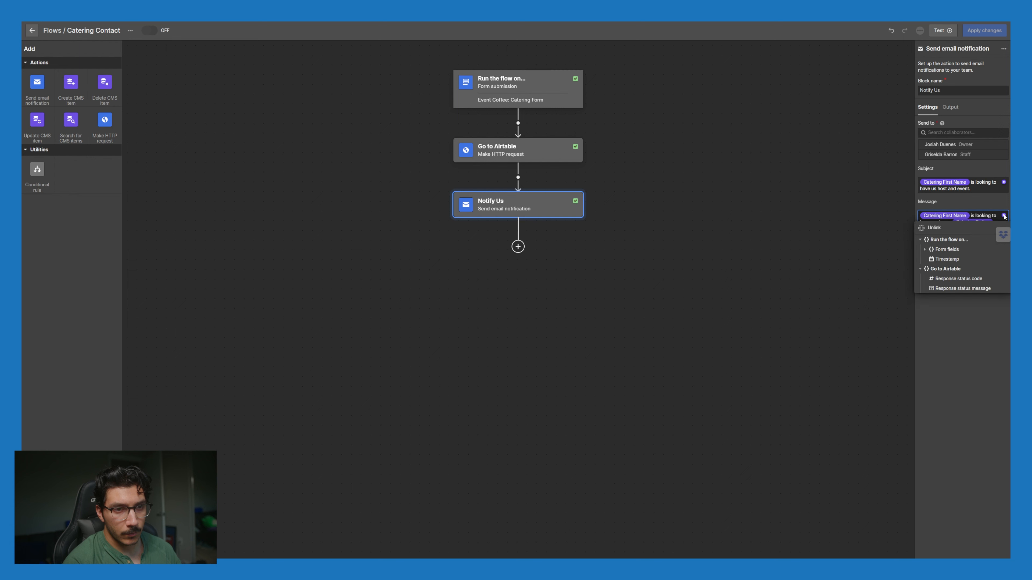
{"action": "left_click", "coordinate": [925, 250]}
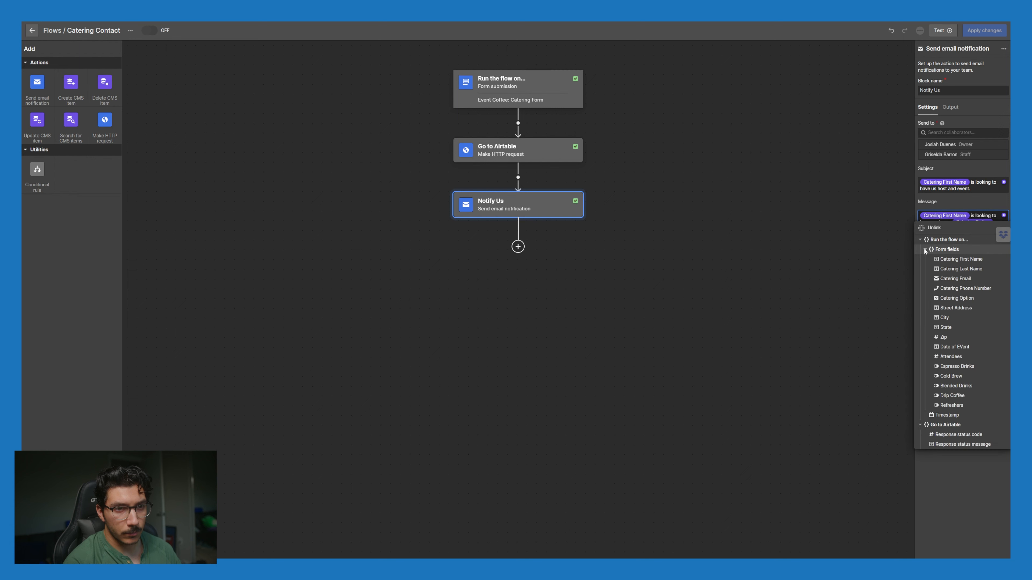
{"action": "left_click", "coordinate": [966, 291]}
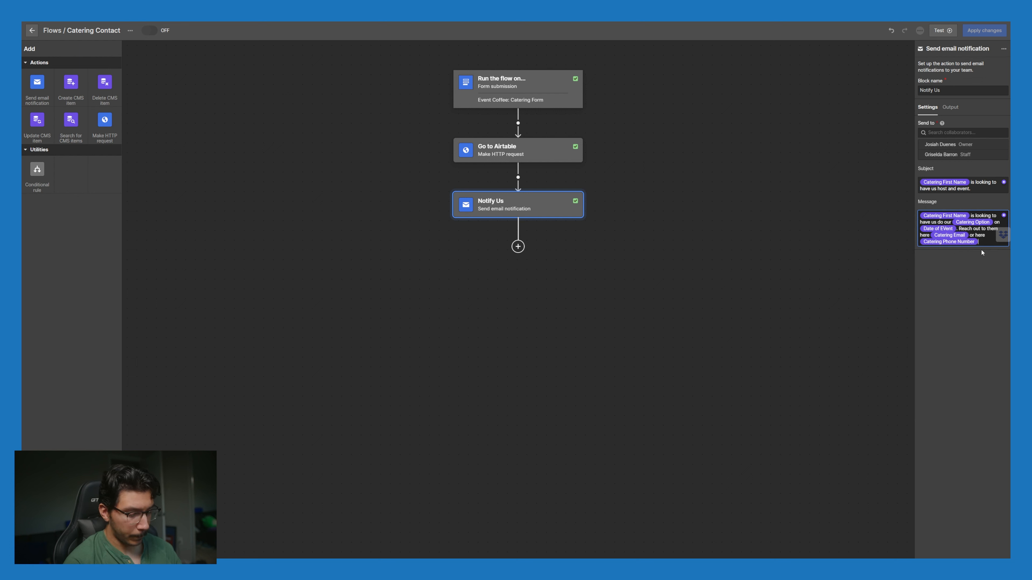
{"action": "type", "text": ". Mo"}
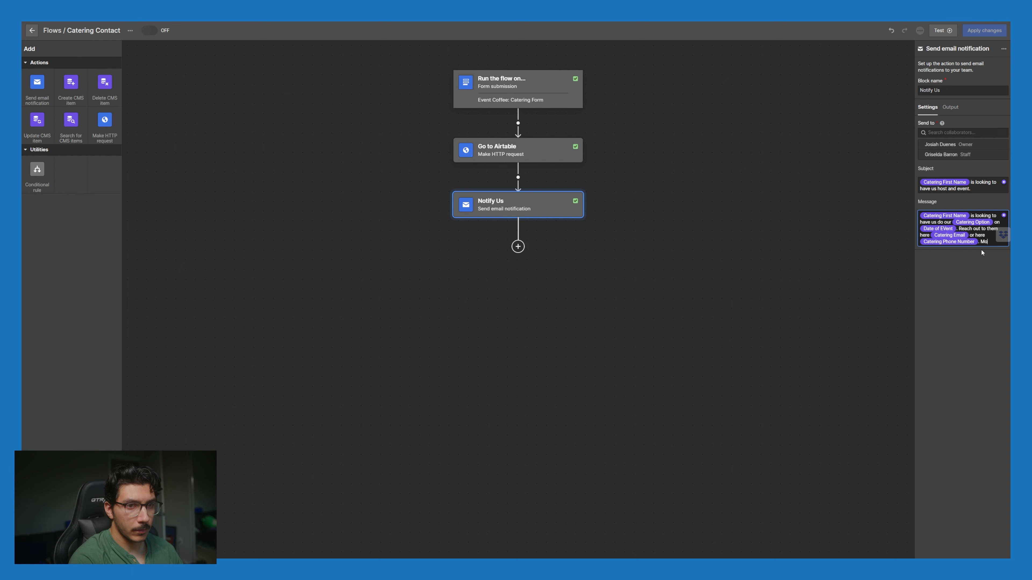
{"action": "type", "text": "re information is "}
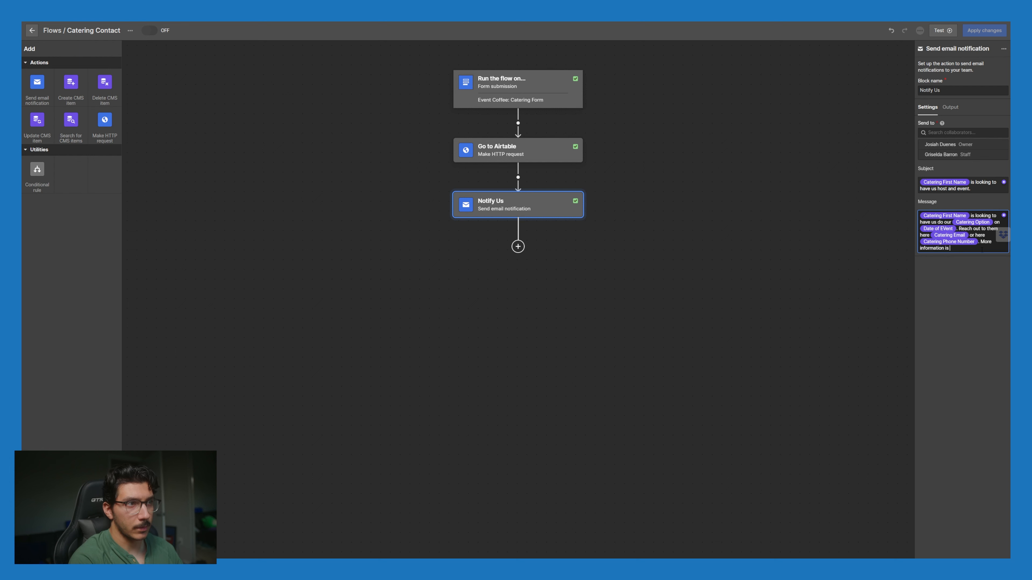
{"action": "type", "text": "in airt"}
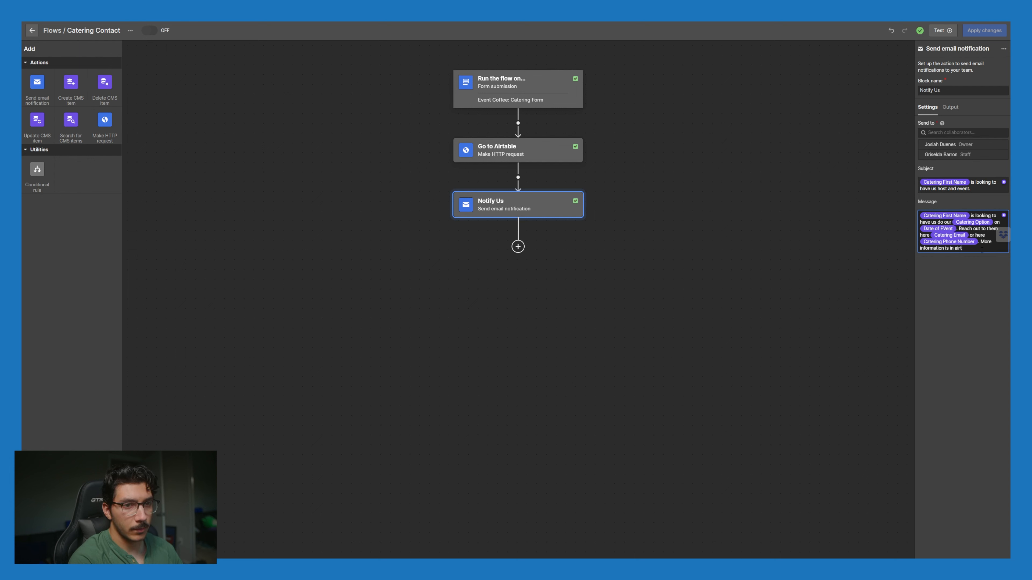
{"action": "type", "text": "able."}
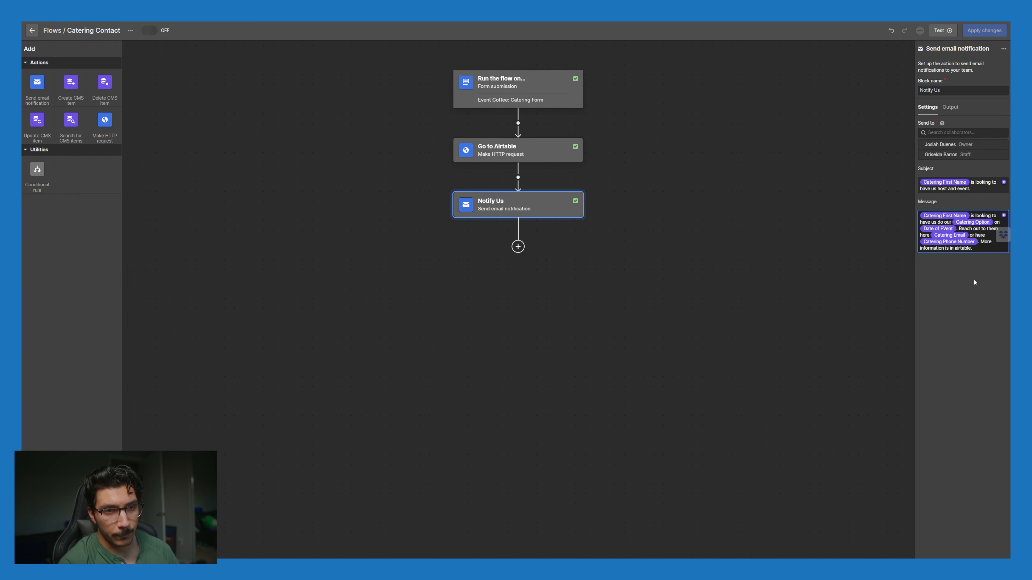
{"action": "left_click", "coordinate": [974, 291]}
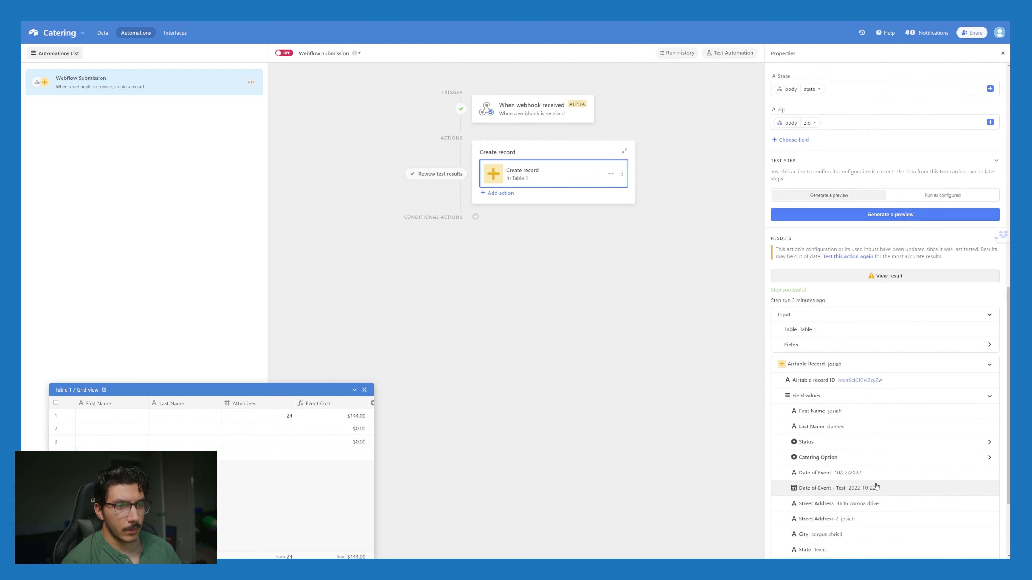
Step: Review the field mappings and switch the Airtable Webflow Submission automation on
{"action": "scroll", "coordinate": [876, 487], "scroll_direction": "up", "scroll_amount": 9}
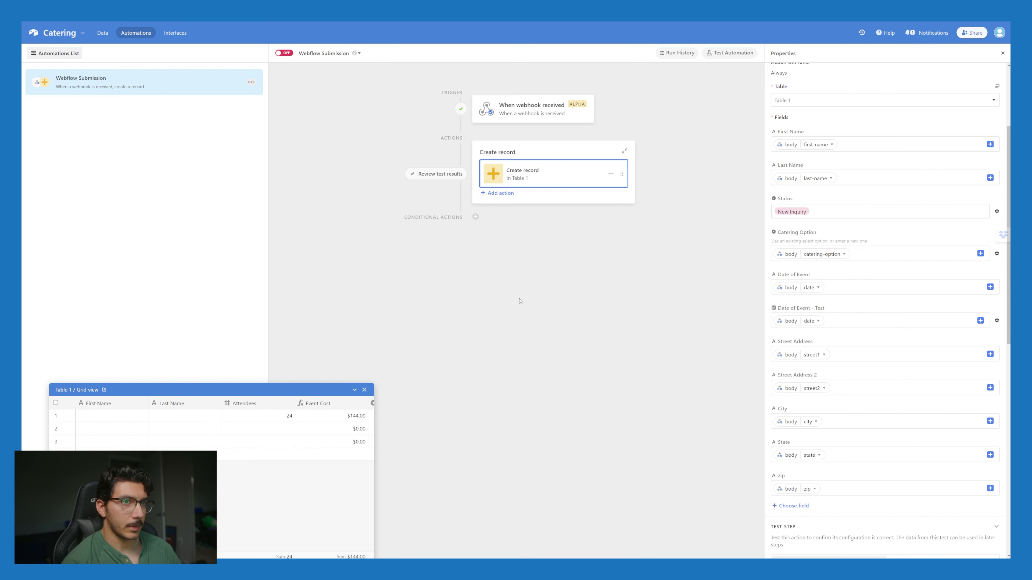
{"action": "left_click", "coordinate": [287, 54]}
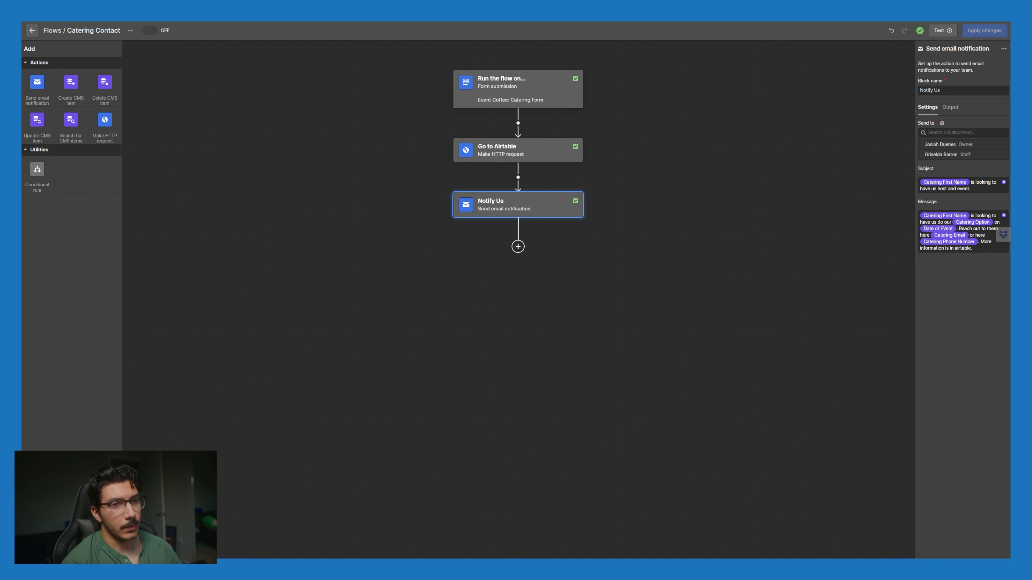
Step: Add a 'They want:' paragraph and repeat an 'Espresso =' line for each drink type
{"action": "left_click", "coordinate": [983, 250]}
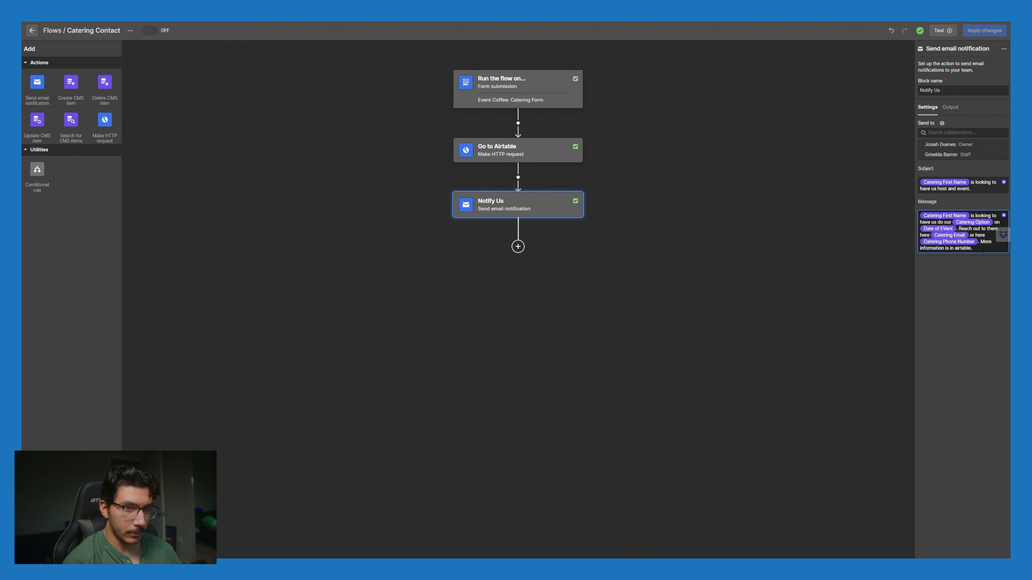
{"action": "key", "text": "Return"}
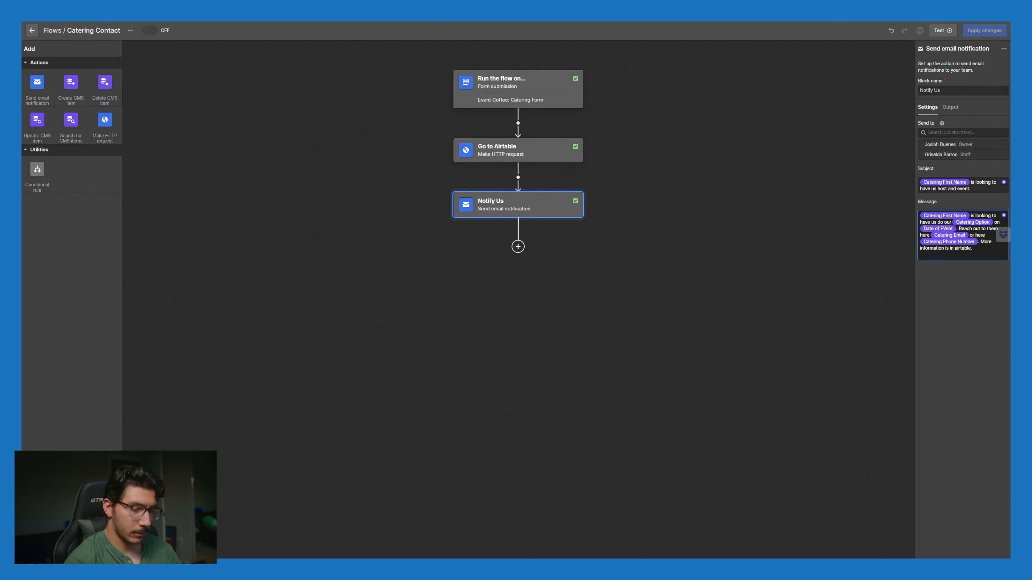
{"action": "key", "text": "BackSpace"}
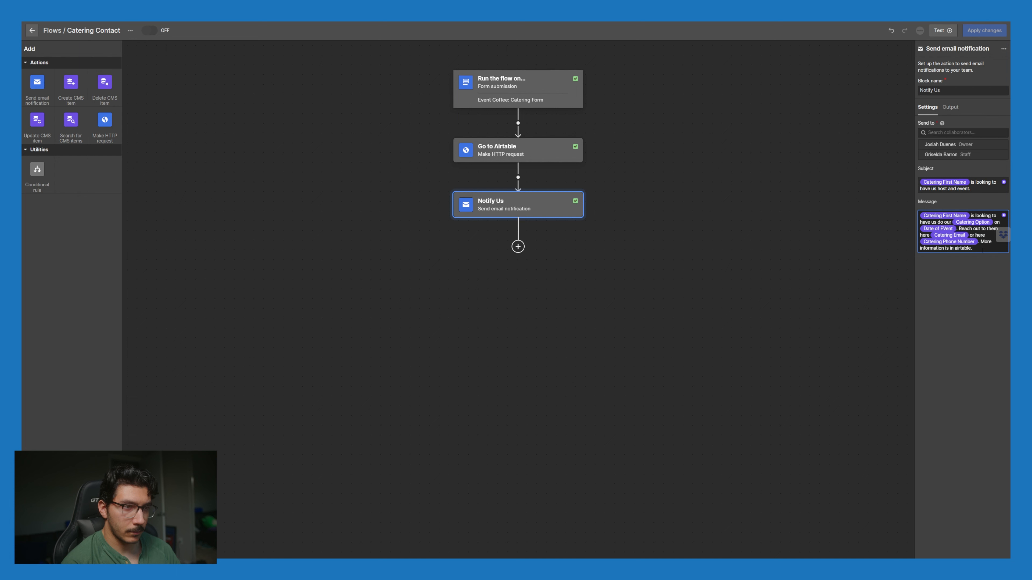
{"action": "key", "text": "Return"}
{"action": "key", "text": "Return"}
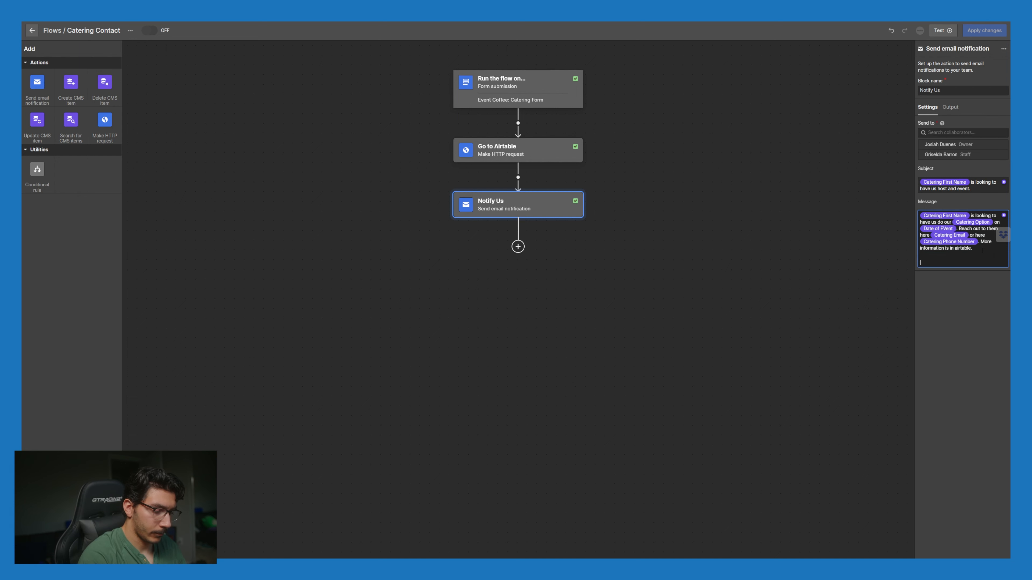
{"action": "type", "text": "They want"}
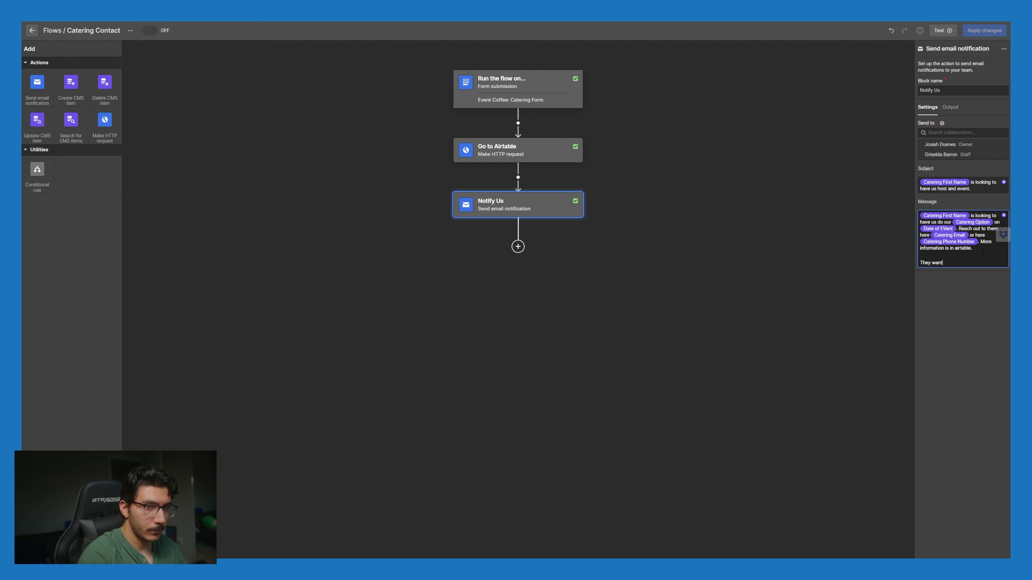
{"action": "type", "text": ":"}
{"action": "key", "text": "Return"}
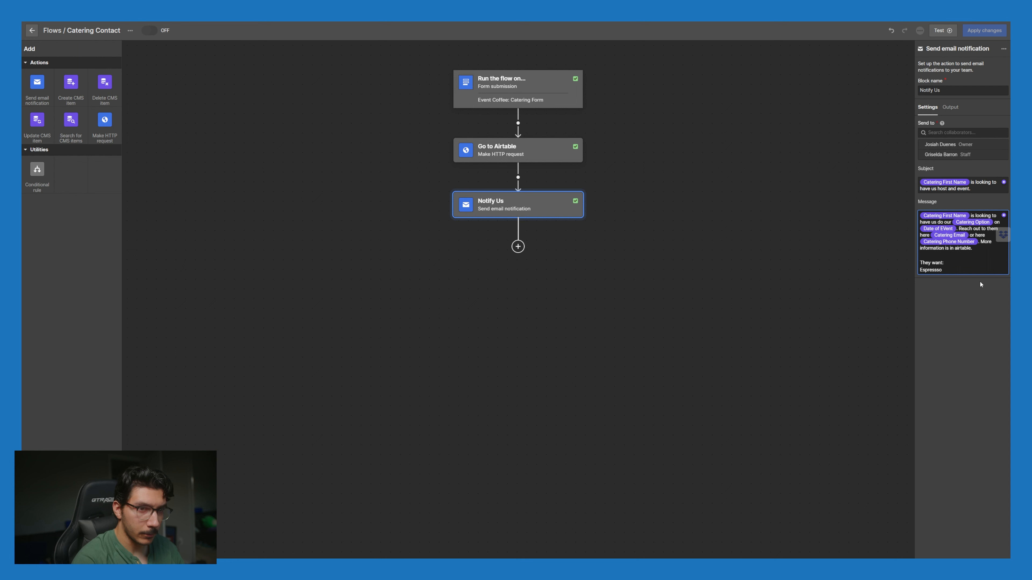
{"action": "type", "text": "Espressso ="}
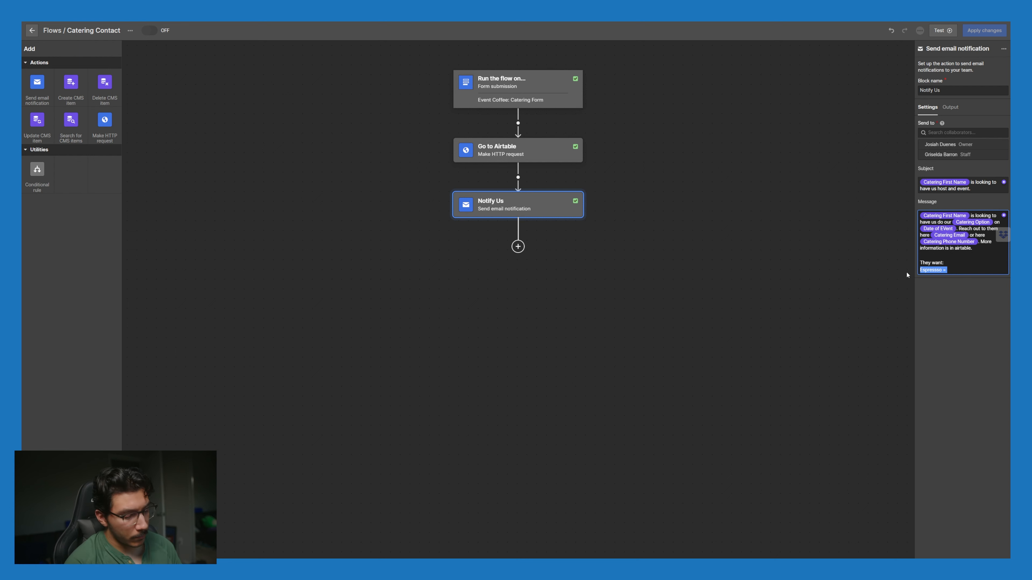
{"action": "left_click", "coordinate": [960, 269]}
{"action": "key", "text": "Return"}
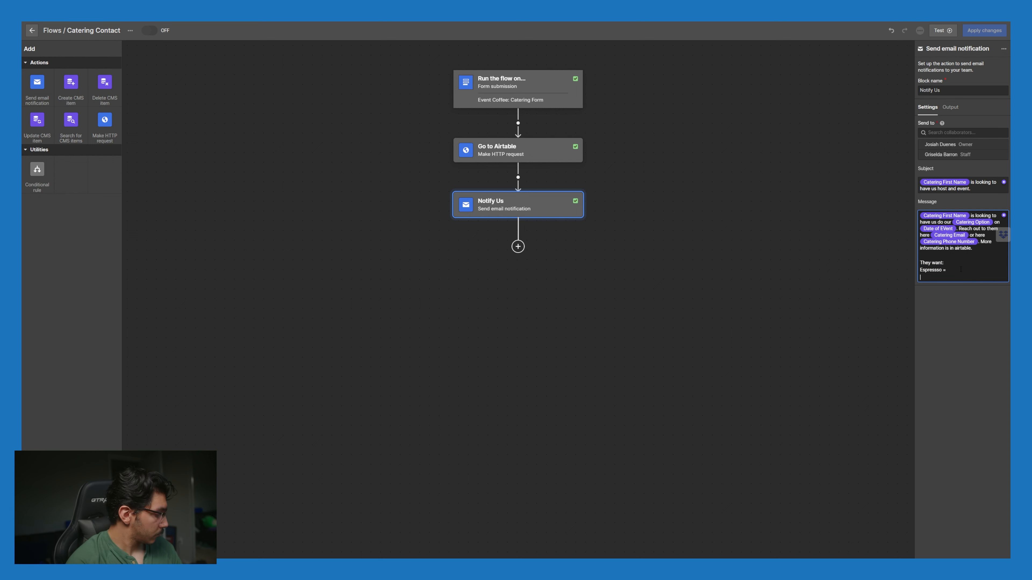
{"action": "type", "text": "Espressso ="}
{"action": "key", "text": "Return"}
{"action": "type", "text": "Espressso ="}
{"action": "key", "text": "Return"}
{"action": "type", "text": "Espressso ="}
{"action": "key", "text": "Return"}
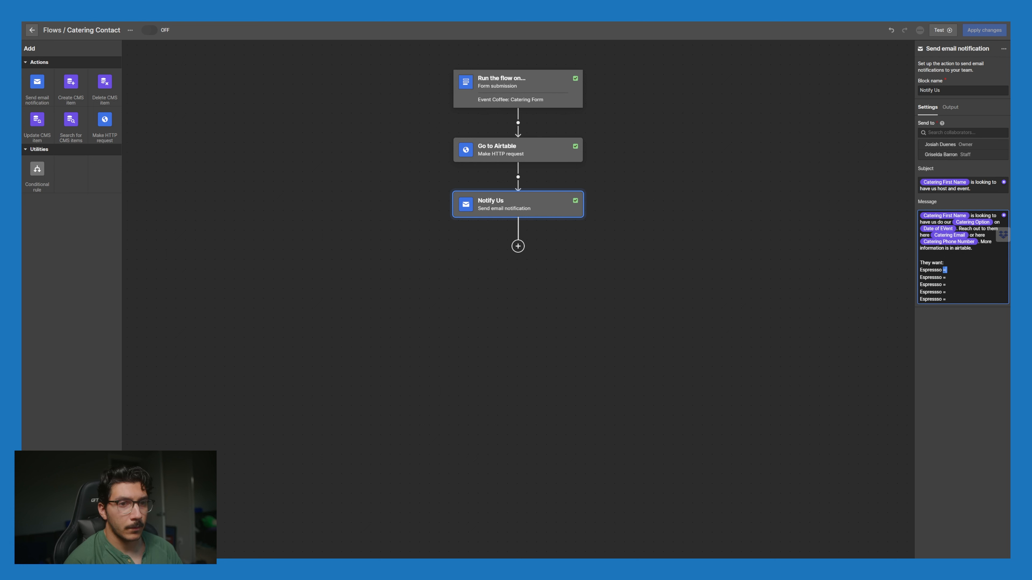
Step: Insert the Espresso Drinks and Cold Brew values, relabelling the second line 'Cold Brew'
{"action": "left_click", "coordinate": [1005, 216]}
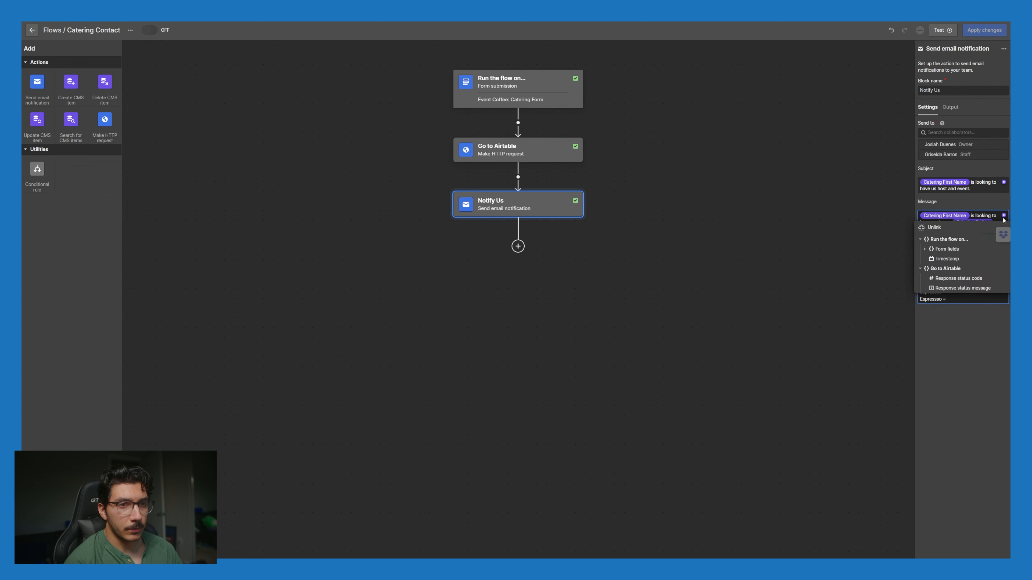
{"action": "left_click", "coordinate": [926, 249]}
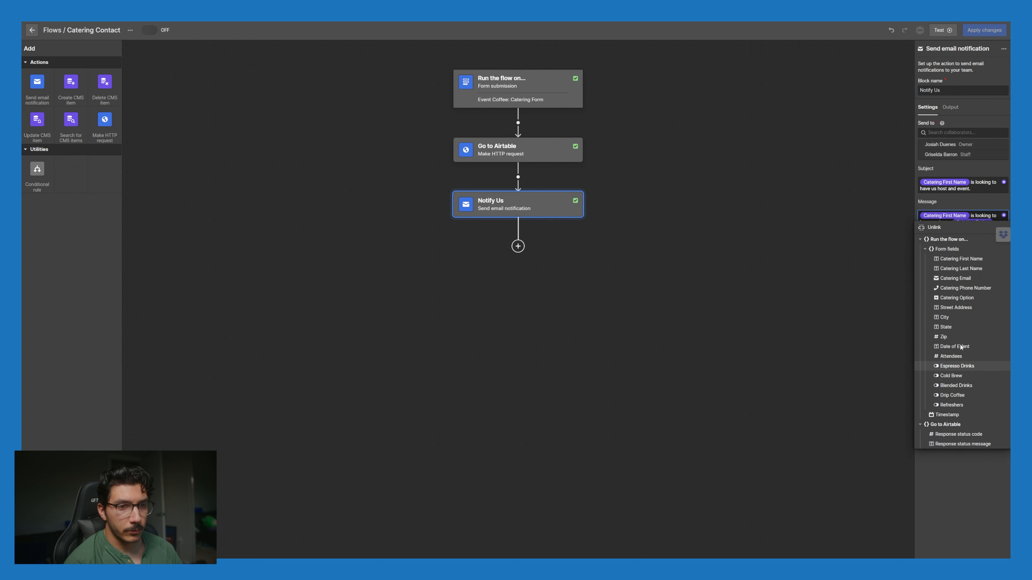
{"action": "left_click", "coordinate": [958, 365]}
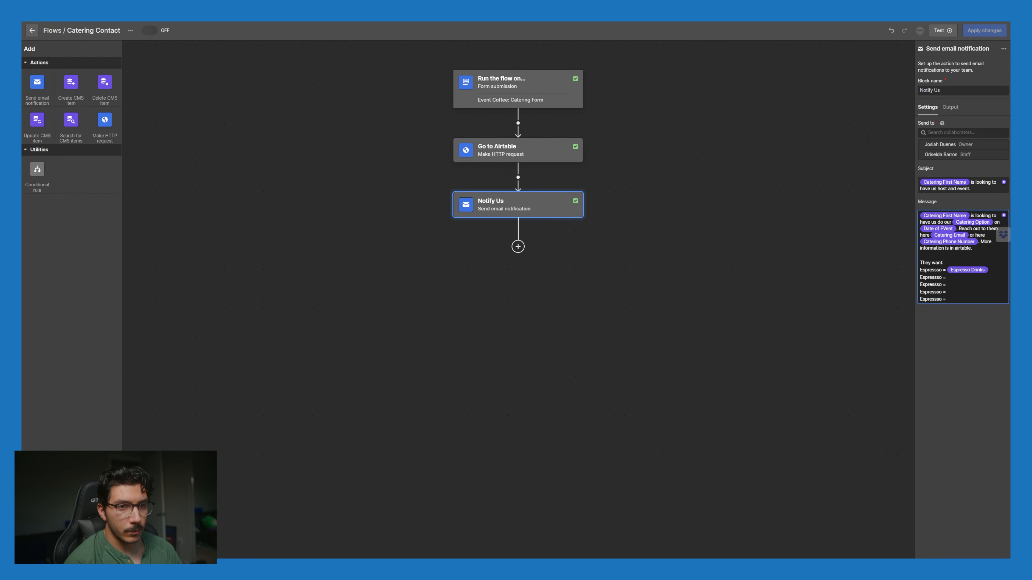
{"action": "left_click", "coordinate": [1004, 216]}
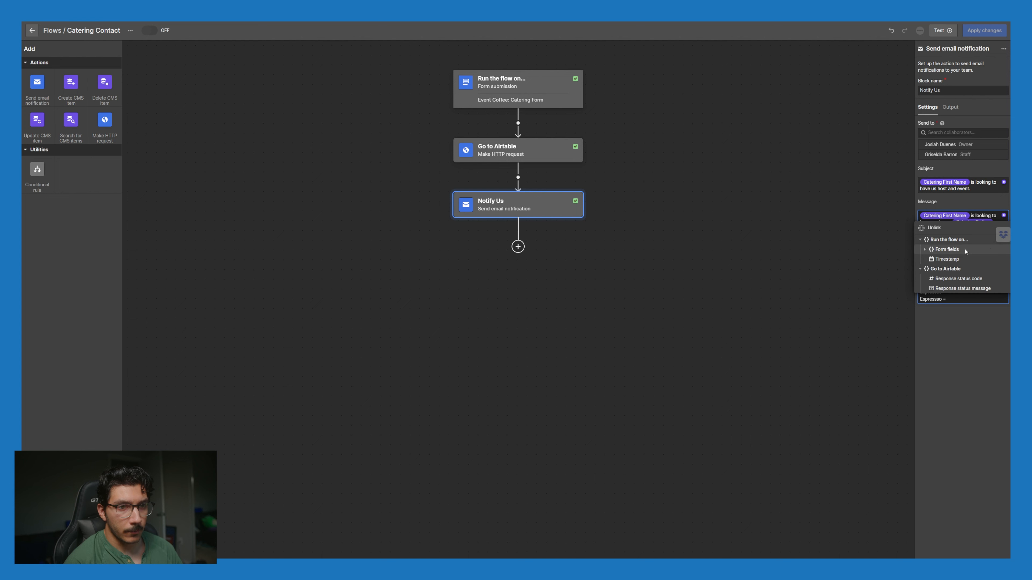
{"action": "left_click", "coordinate": [925, 249]}
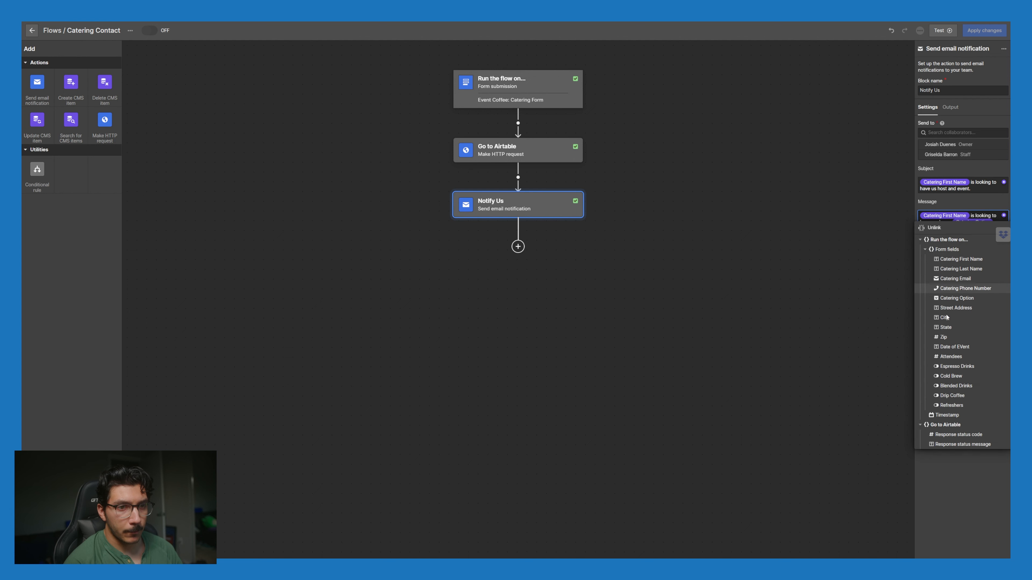
{"action": "left_click", "coordinate": [952, 376]}
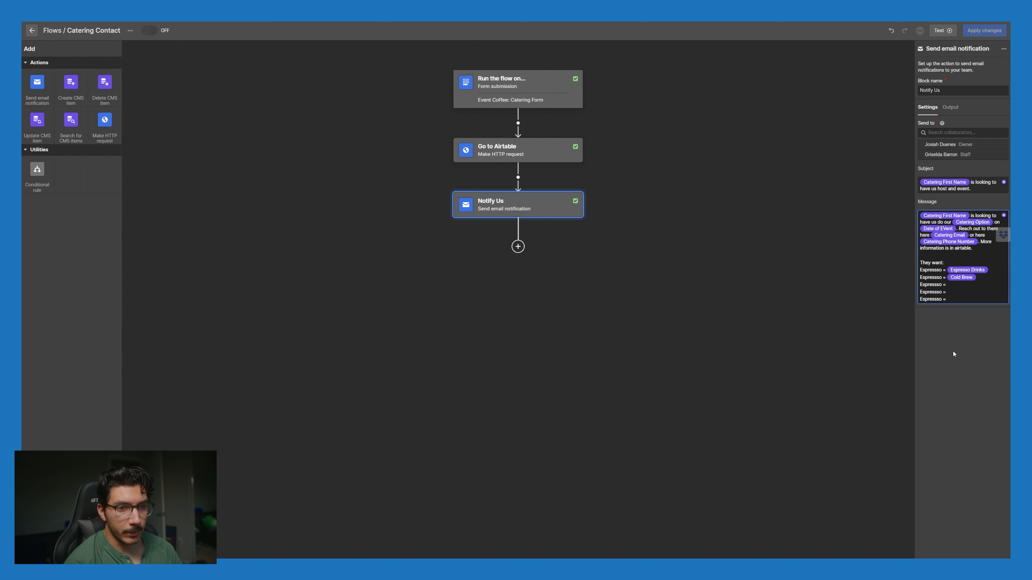
{"action": "left_click_drag", "start_coordinate": [942, 277], "coordinate": [919, 278]}
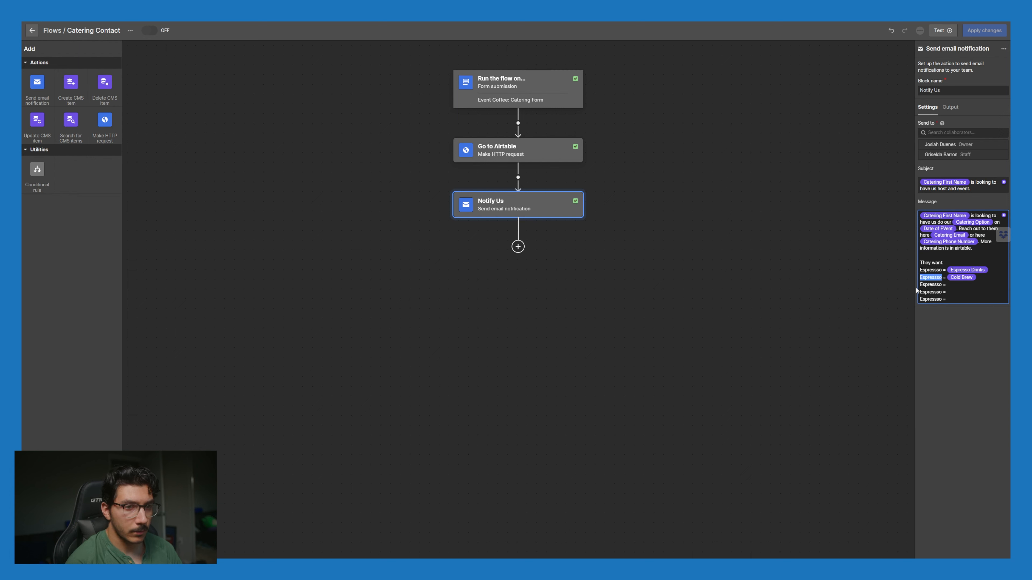
{"action": "type", "text": "Co"}
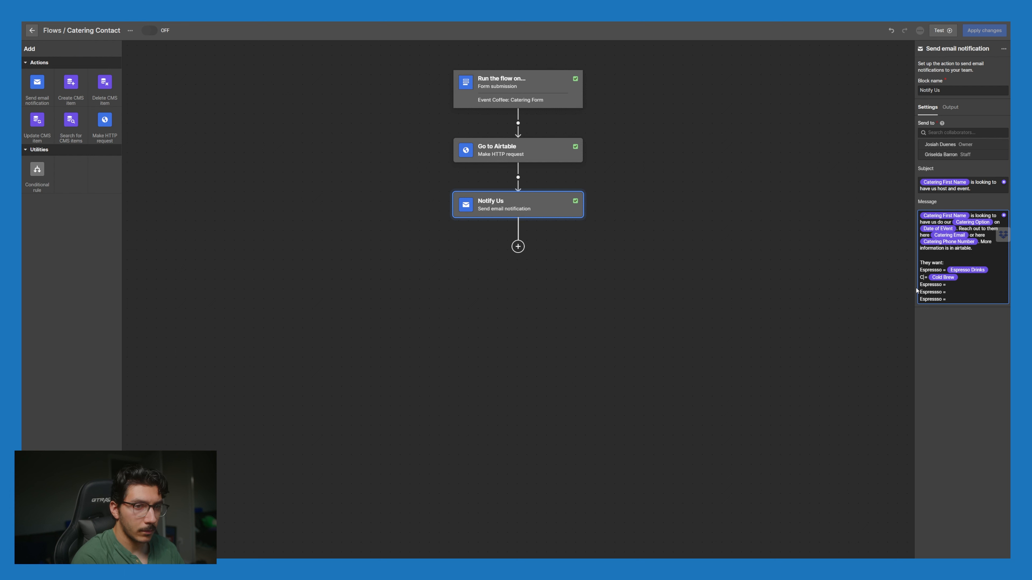
{"action": "type", "text": "ld Brew"}
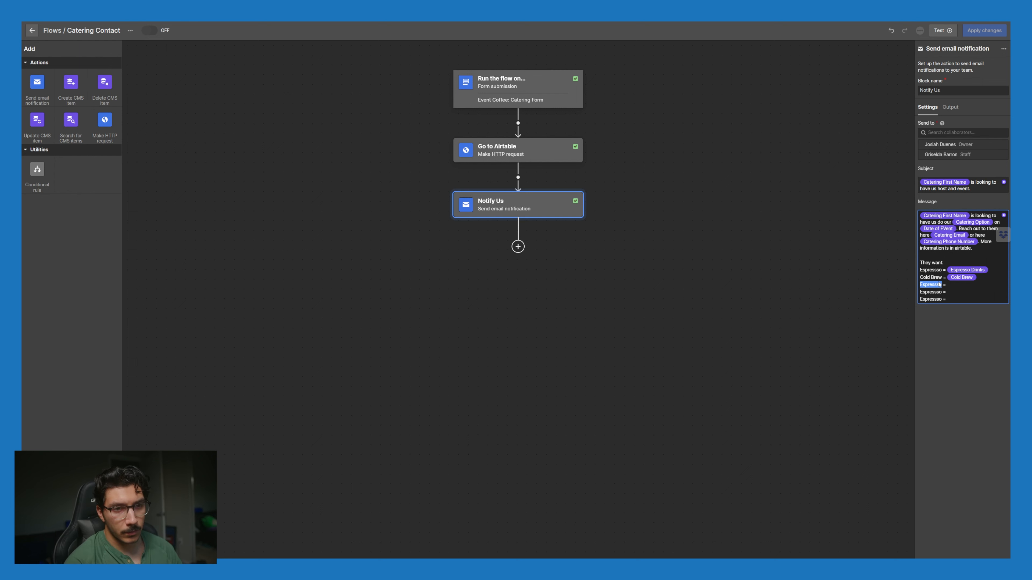
Step: Label the next lines Blended and Drip and insert the Blended Drinks and Drip Coffee values
{"action": "type", "text": "Blended"}
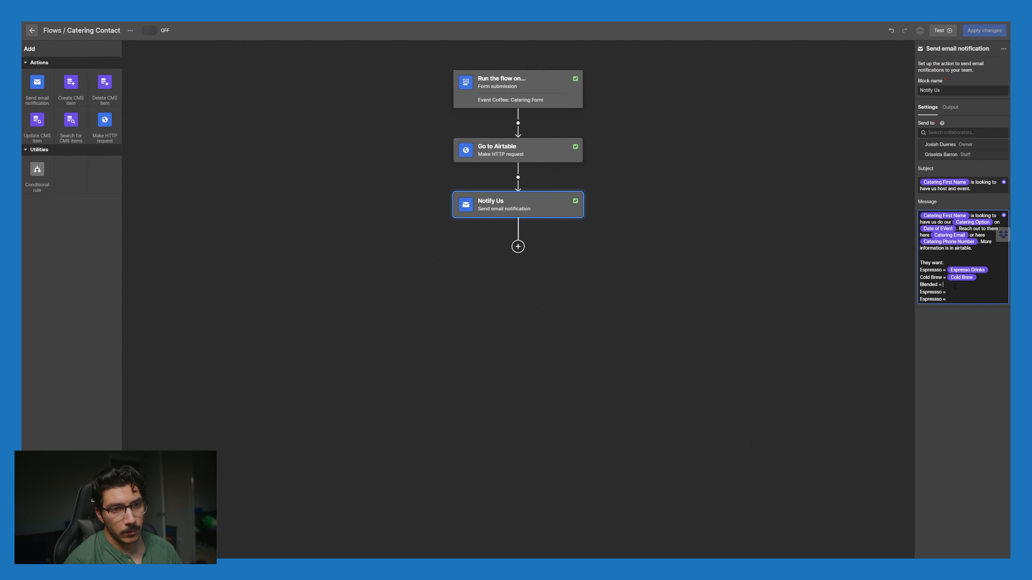
{"action": "left_click", "coordinate": [1004, 217]}
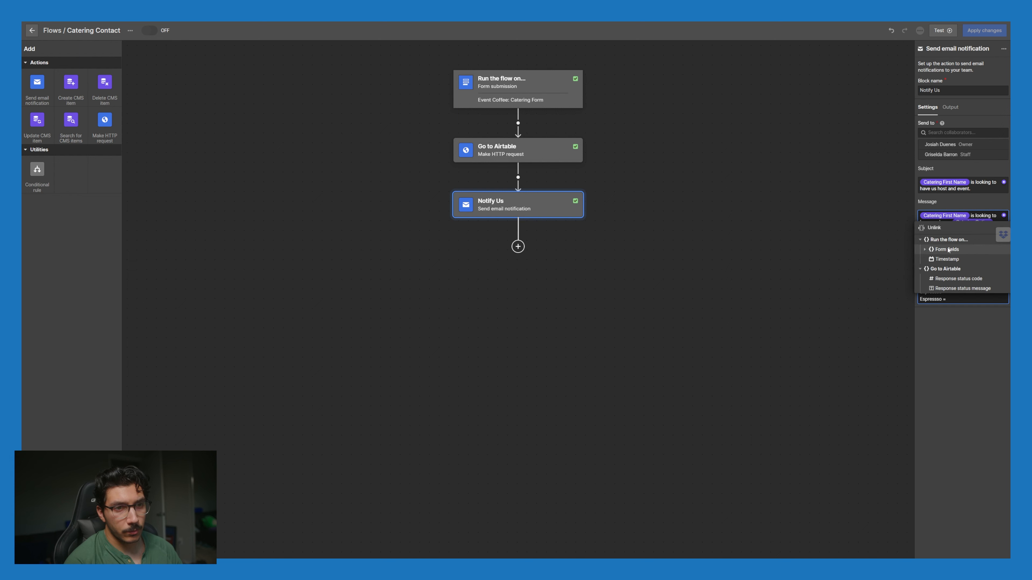
{"action": "left_click", "coordinate": [925, 250]}
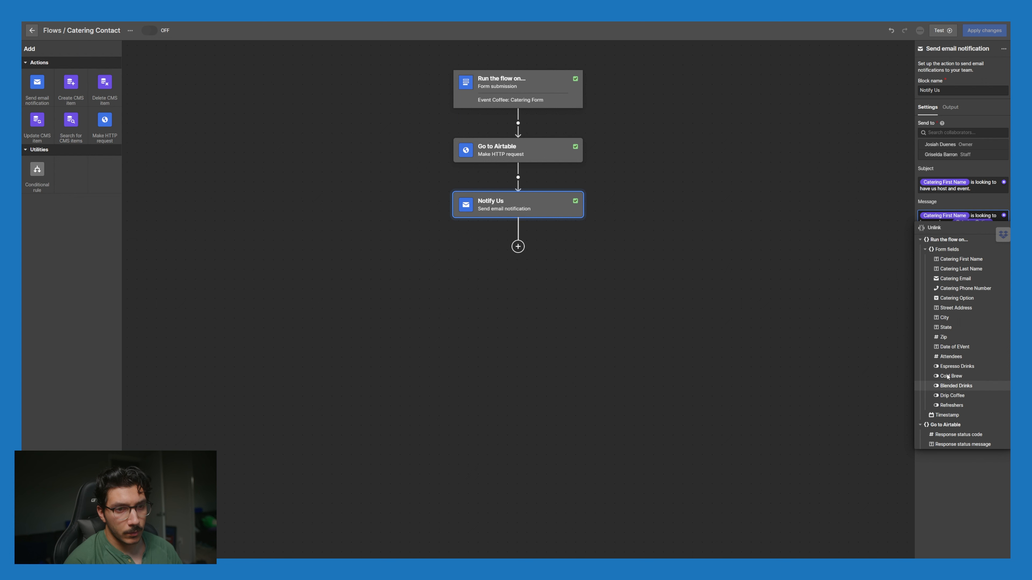
{"action": "left_click", "coordinate": [956, 385]}
{"action": "key", "text": "BackSpace"}
{"action": "key", "text": "BackSpace"}
{"action": "key", "text": "BackSpace"}
{"action": "key", "text": "BackSpace"}
{"action": "key", "text": "BackSpace"}
{"action": "key", "text": "BackSpace"}
{"action": "key", "text": "BackSpace"}
{"action": "key", "text": "BackSpace"}
{"action": "key", "text": "BackSpace"}
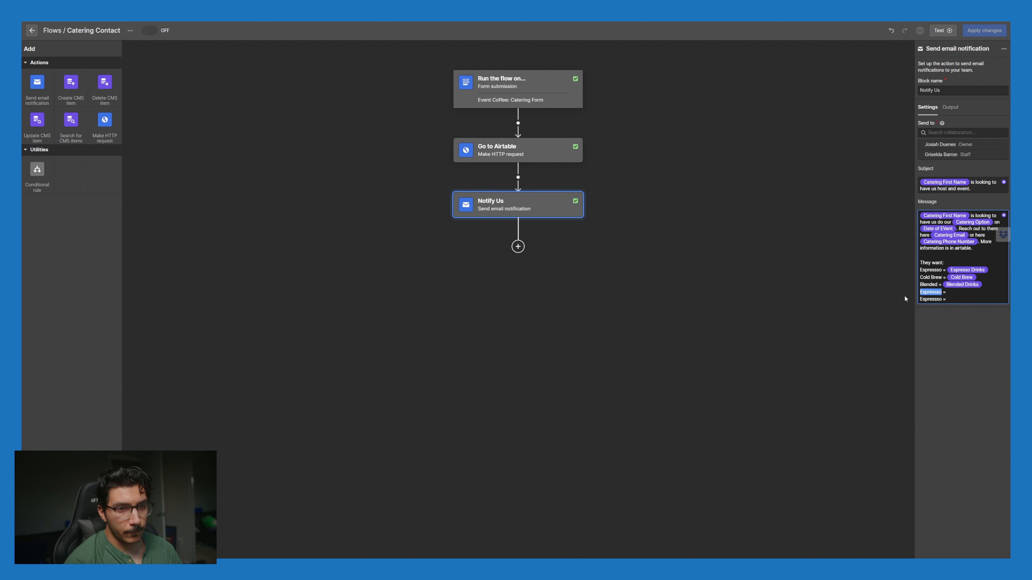
{"action": "type", "text": "Drip"}
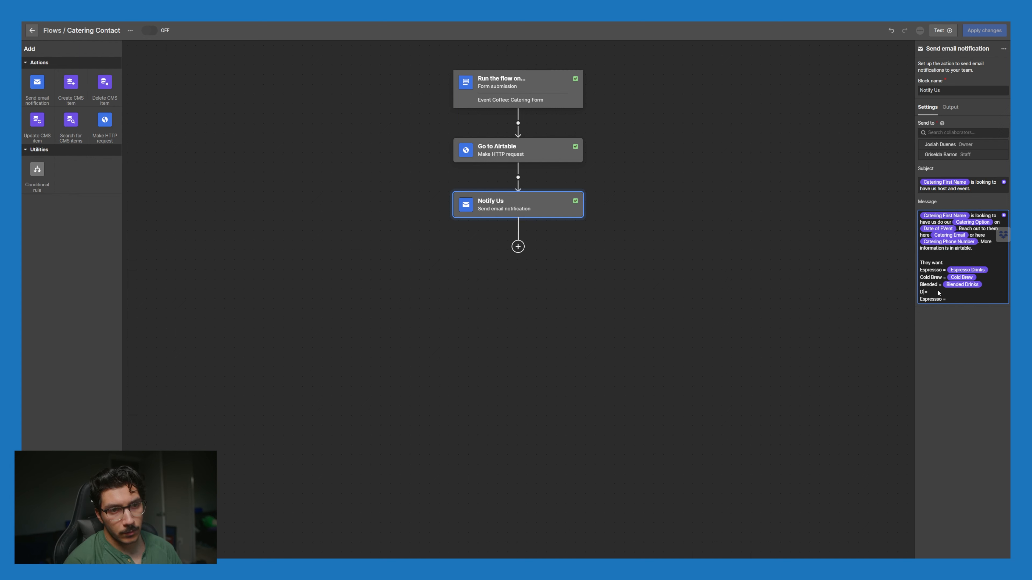
{"action": "left_click", "coordinate": [1004, 215]}
{"action": "left_click", "coordinate": [965, 300]}
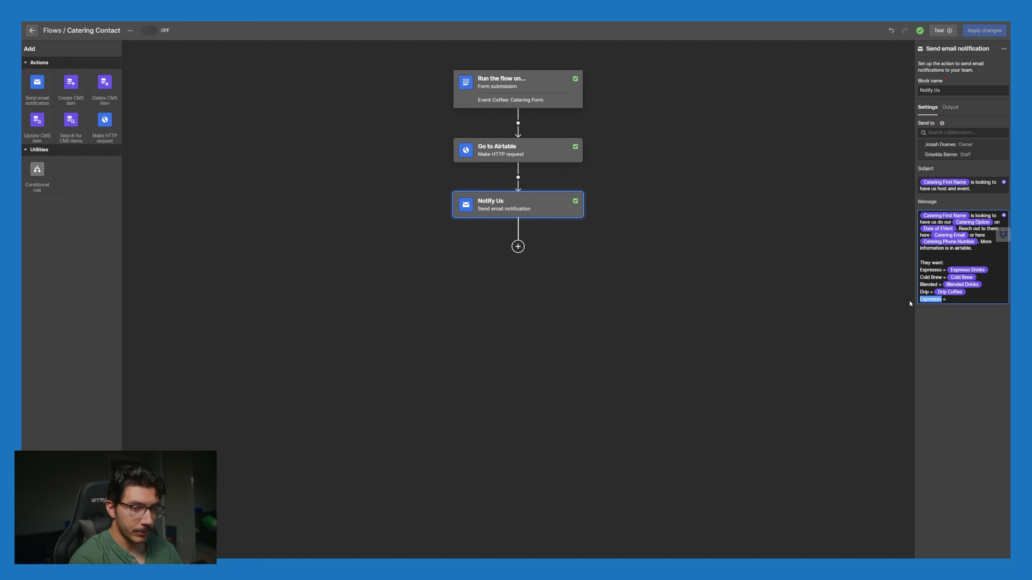
Step: Add the Refreshers line with its Refreshers value and finish the message
{"action": "type", "text": "Refreshers"}
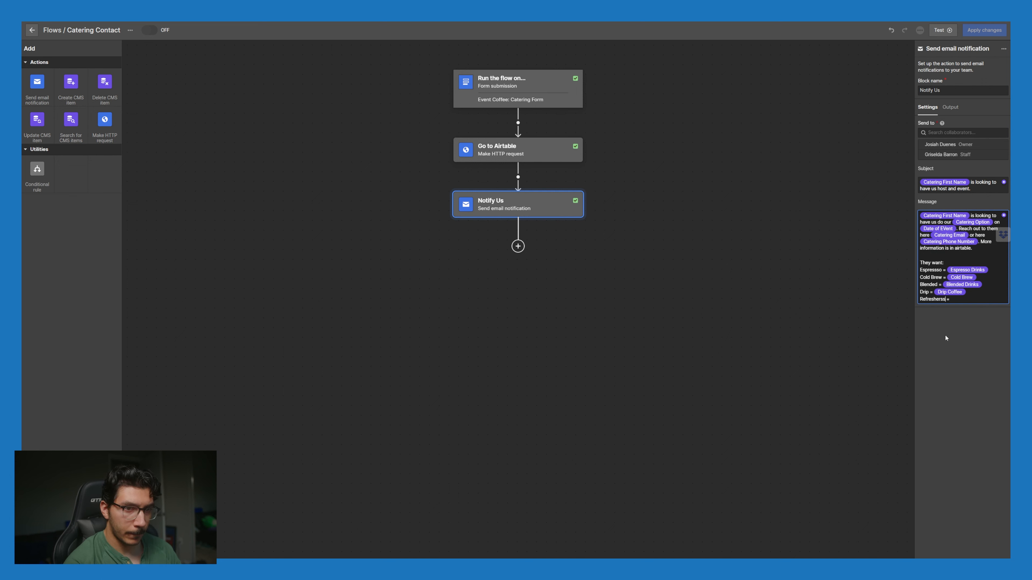
{"action": "left_click", "coordinate": [1003, 215]}
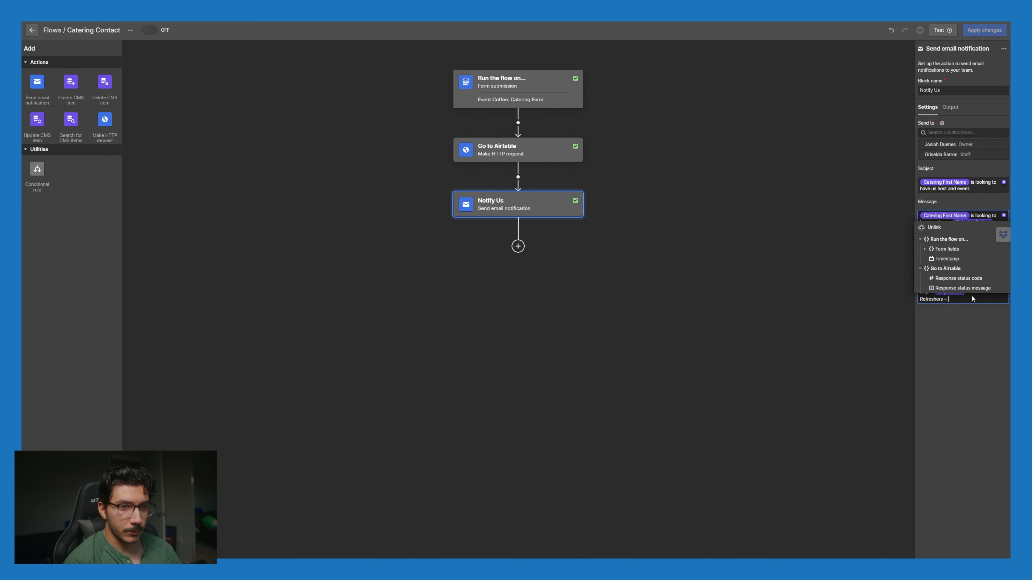
{"action": "left_click", "coordinate": [934, 250]}
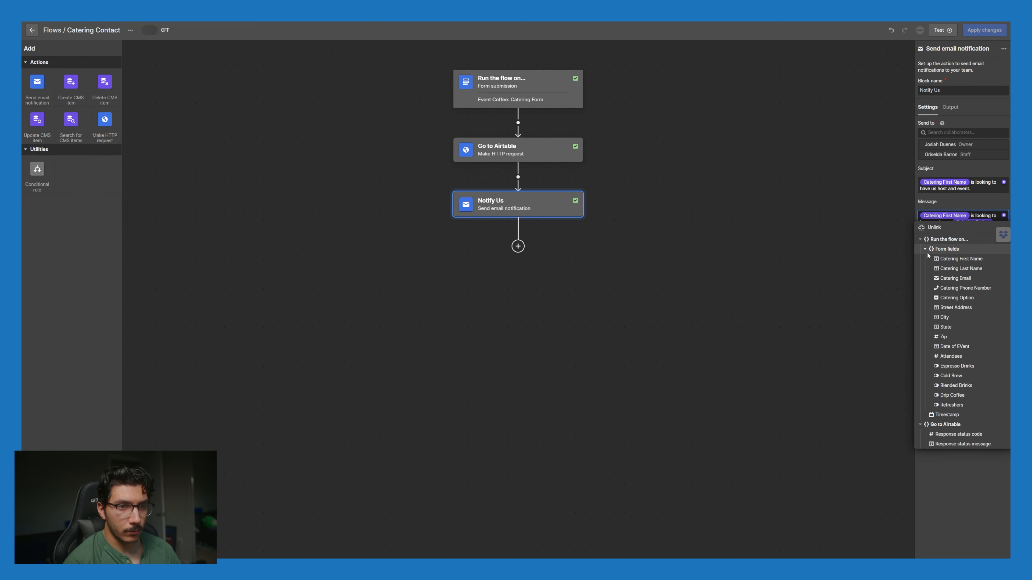
{"action": "left_click", "coordinate": [962, 405]}
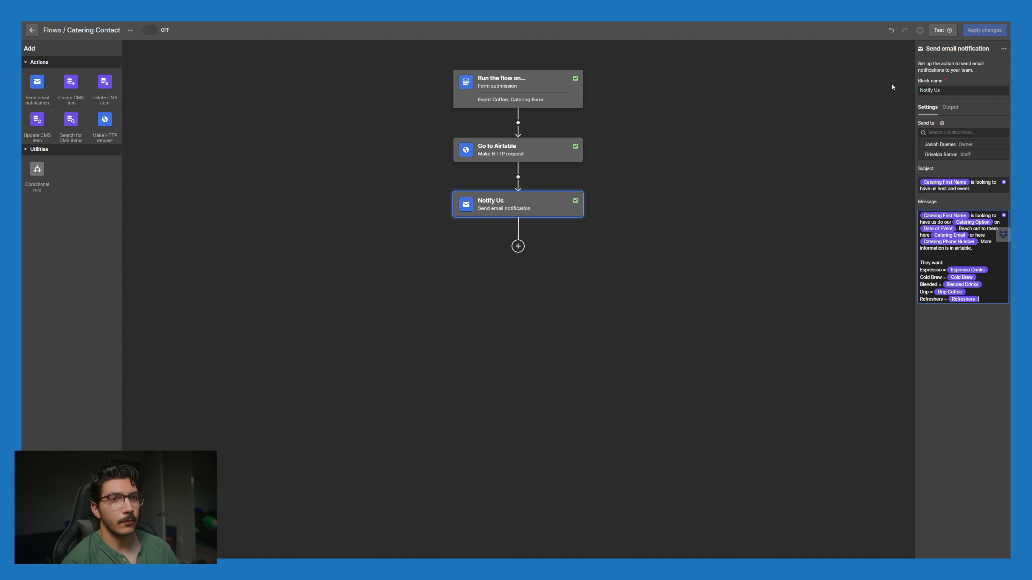
{"action": "left_click", "coordinate": [854, 28]}
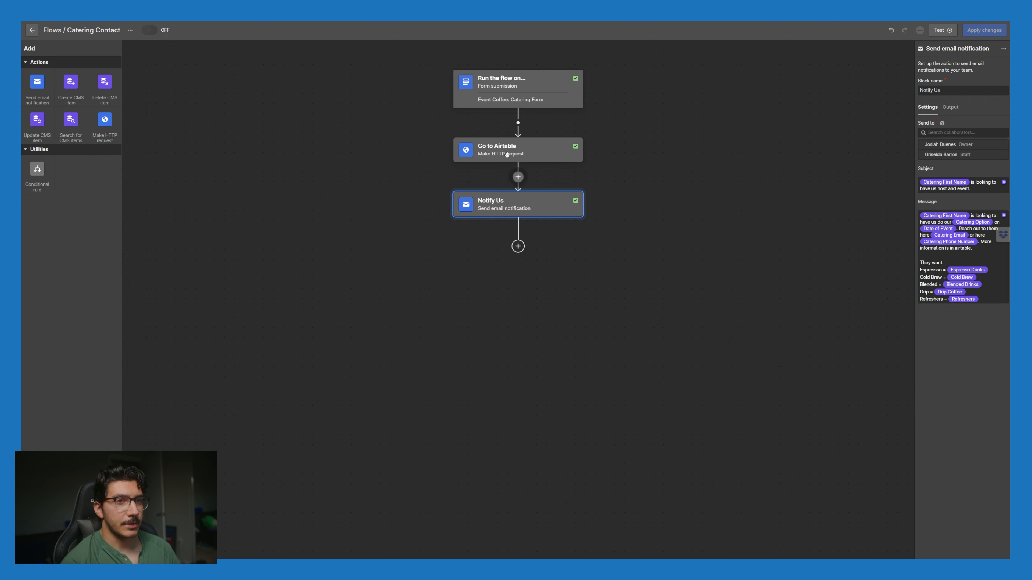
Step: Exit Logic to the canvas and select contact-modal2_content-wrapper in the Navigator
{"action": "left_click", "coordinate": [33, 32]}
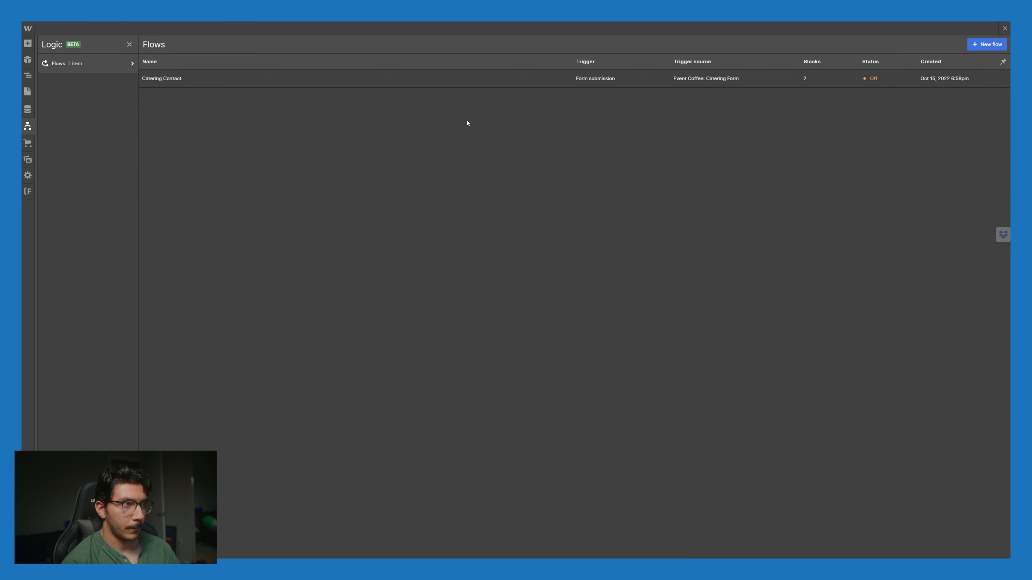
{"action": "left_click", "coordinate": [1006, 30]}
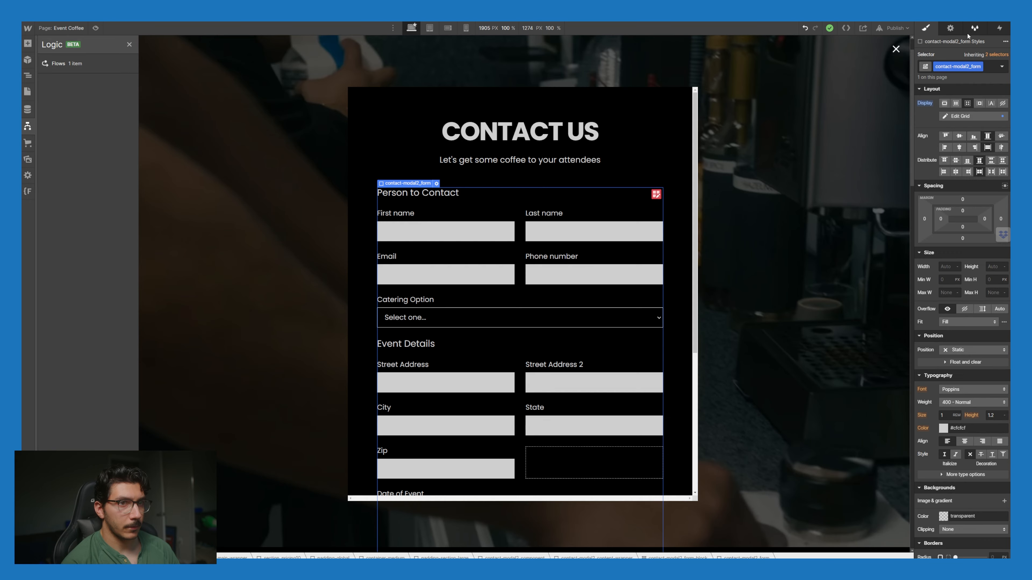
{"action": "left_click", "coordinate": [894, 27]}
{"action": "left_click", "coordinate": [810, 146]}
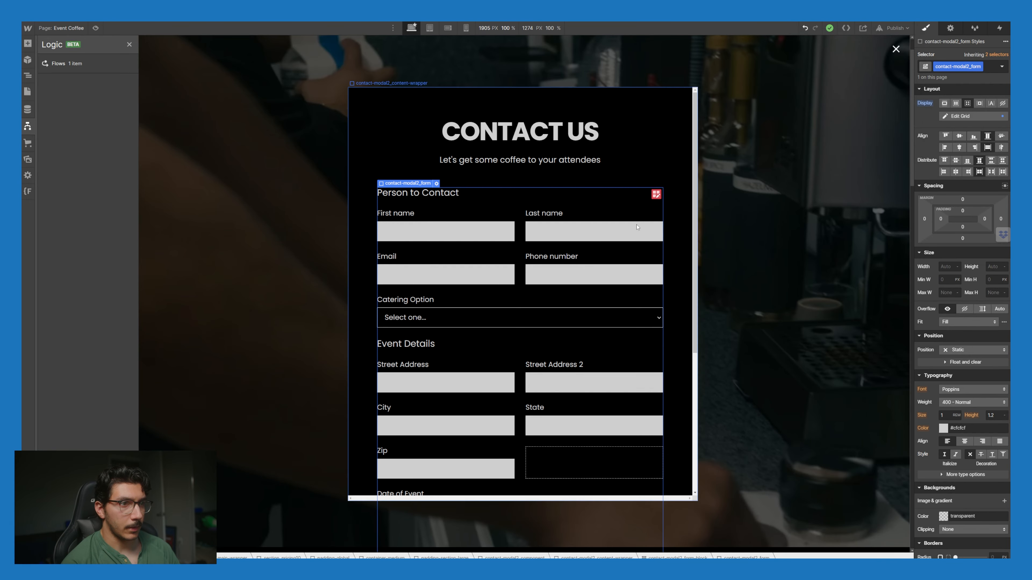
{"action": "key", "text": "z"}
{"action": "left_click", "coordinate": [681, 336]}
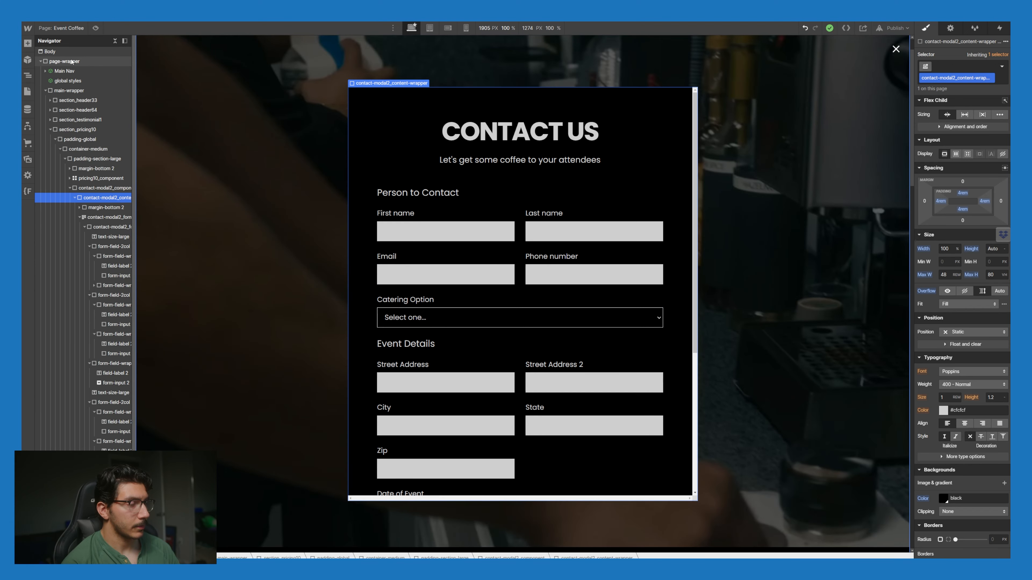
Step: In a new tab, go to Finsweet Attributes' Disable Scrolling solution and copy its Step #1 script
{"action": "key", "text": "ctrl+t"}
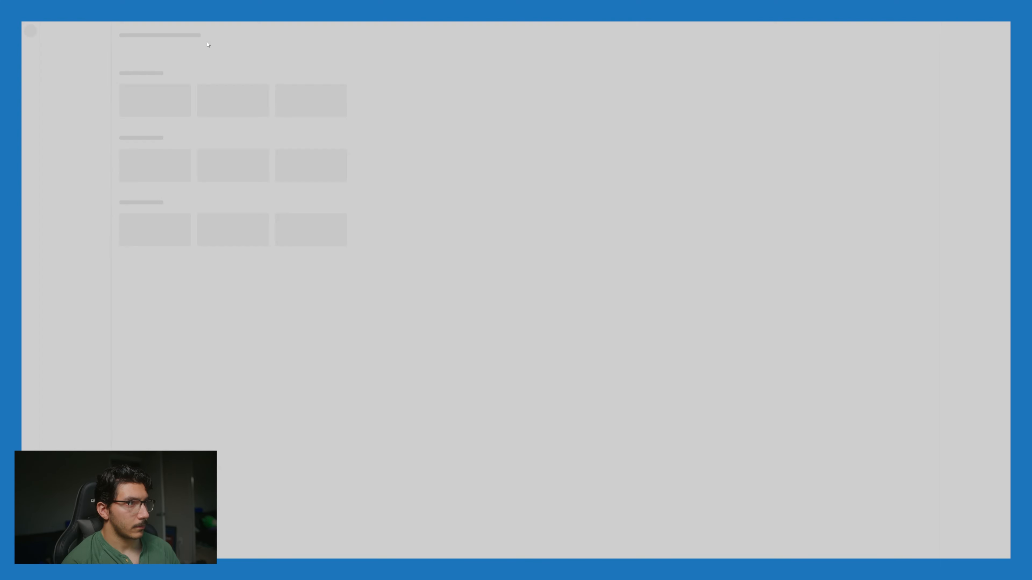
{"action": "type", "text": "finsw"}
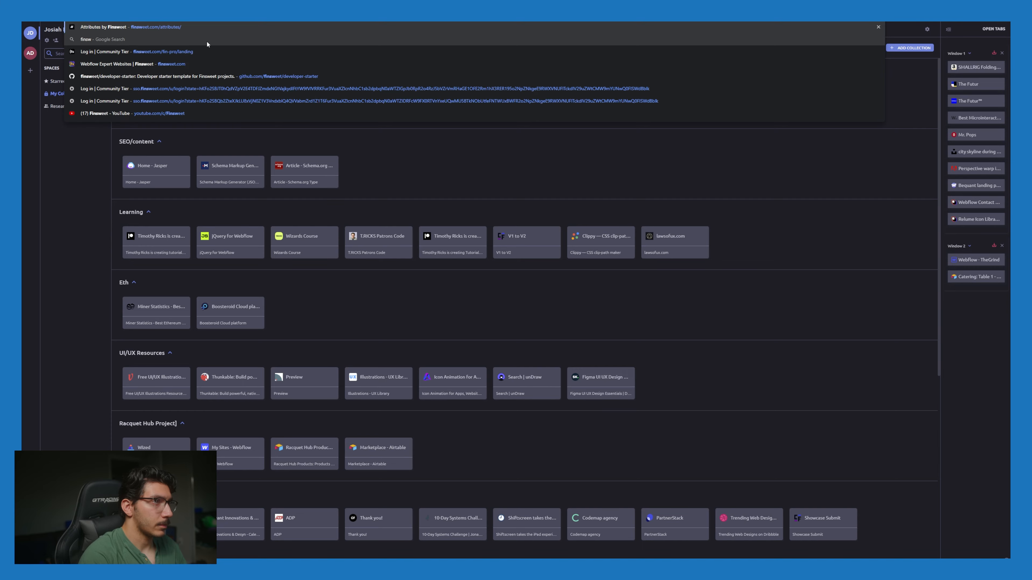
{"action": "key", "text": "Return"}
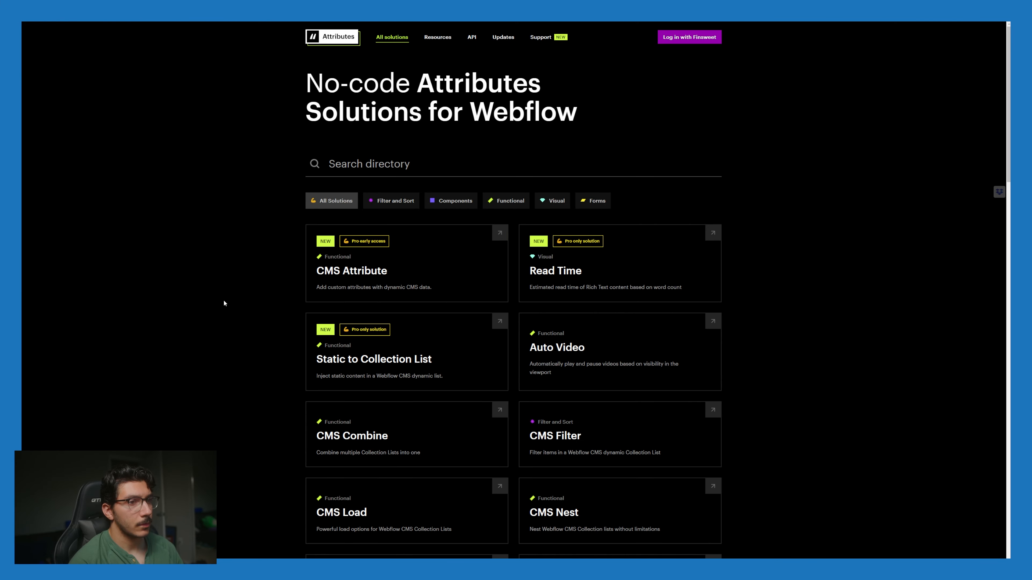
{"action": "scroll", "coordinate": [214, 310], "scroll_direction": "down", "scroll_amount": 2}
{"action": "scroll", "coordinate": [213, 310], "scroll_direction": "up", "scroll_amount": 2}
{"action": "left_click", "coordinate": [695, 39]}
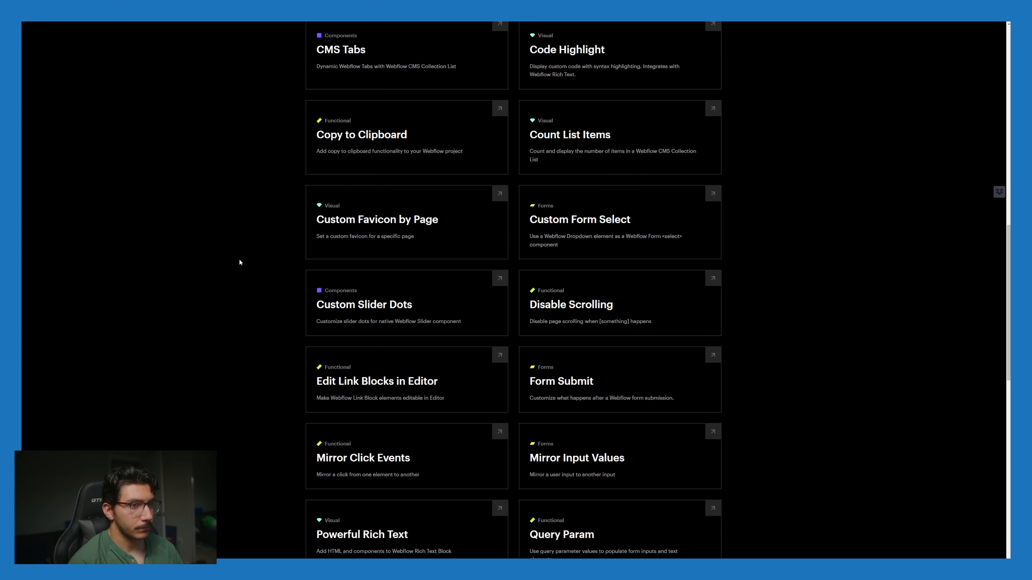
{"action": "left_click", "coordinate": [665, 302]}
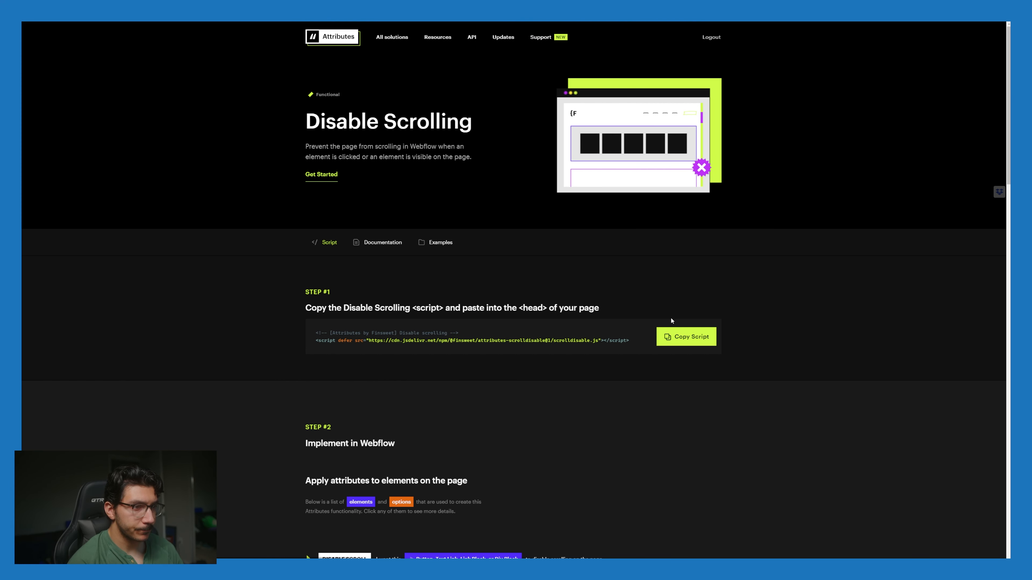
{"action": "scroll", "coordinate": [642, 346], "scroll_direction": "down", "scroll_amount": 3}
{"action": "left_click", "coordinate": [687, 208]}
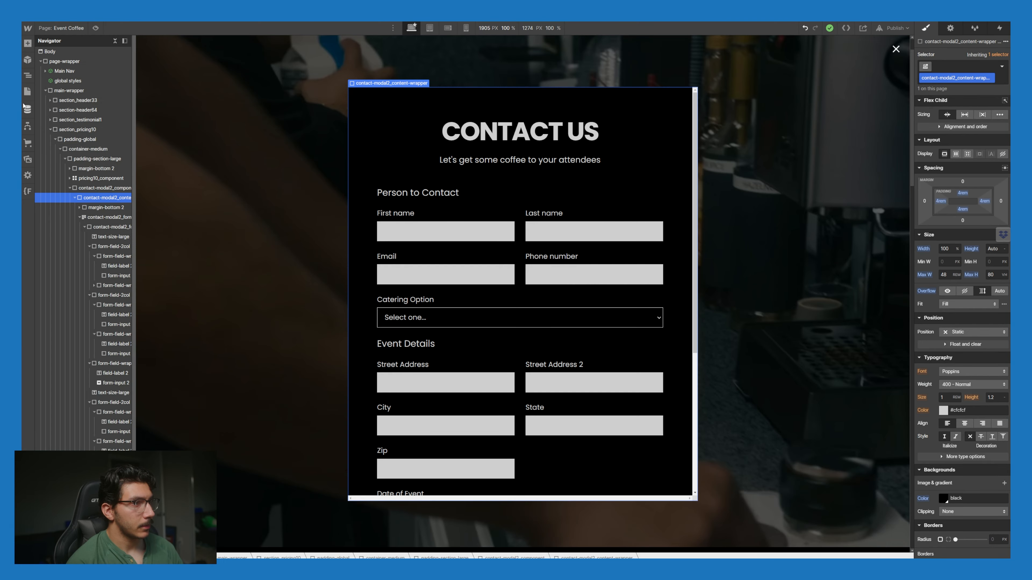
Step: Paste the script into the Event Coffee page's Inside <head> custom code and save the settings
{"action": "left_click", "coordinate": [27, 91]}
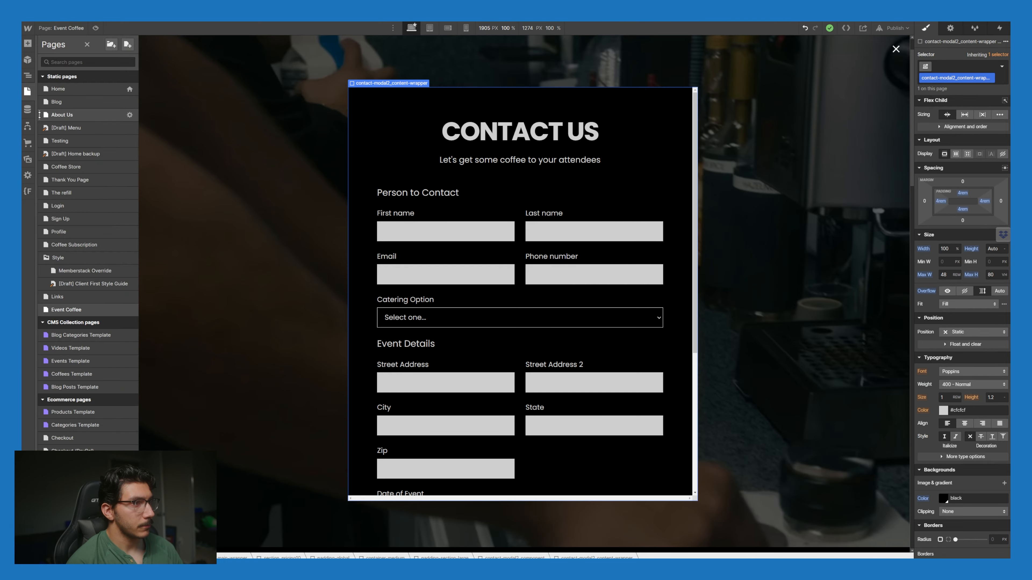
{"action": "left_click", "coordinate": [130, 310]}
{"action": "scroll", "coordinate": [227, 432], "scroll_direction": "down", "scroll_amount": 10}
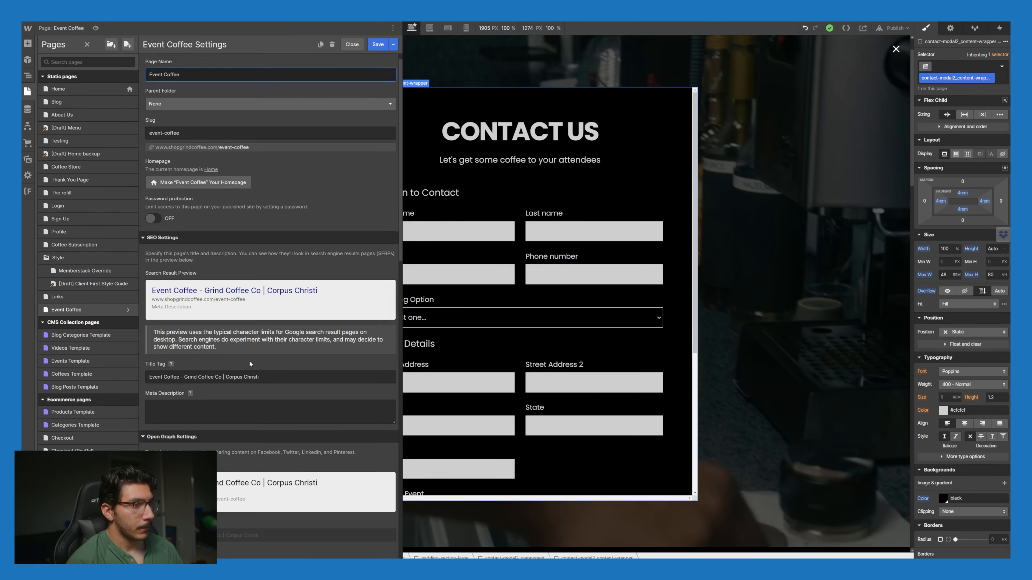
{"action": "scroll", "coordinate": [226, 432], "scroll_direction": "down", "scroll_amount": 5}
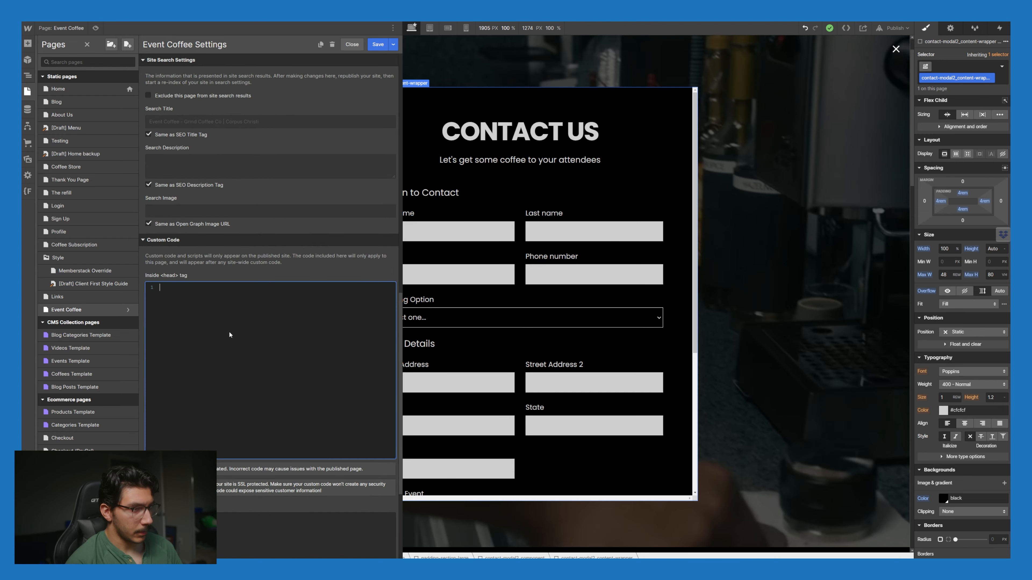
{"action": "left_click", "coordinate": [257, 333]}
{"action": "key", "text": "ctrl+v"}
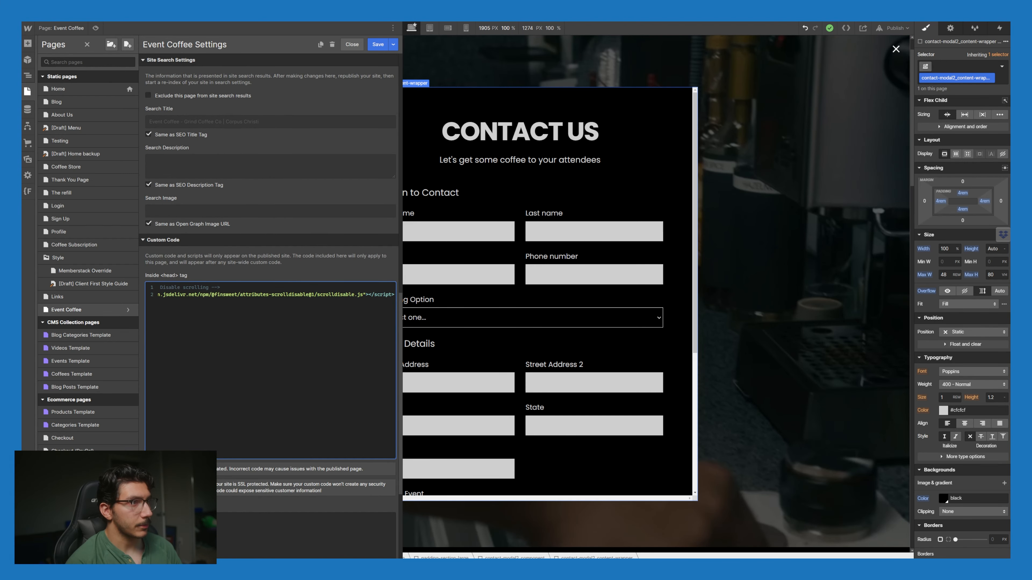
{"action": "left_click", "coordinate": [378, 45]}
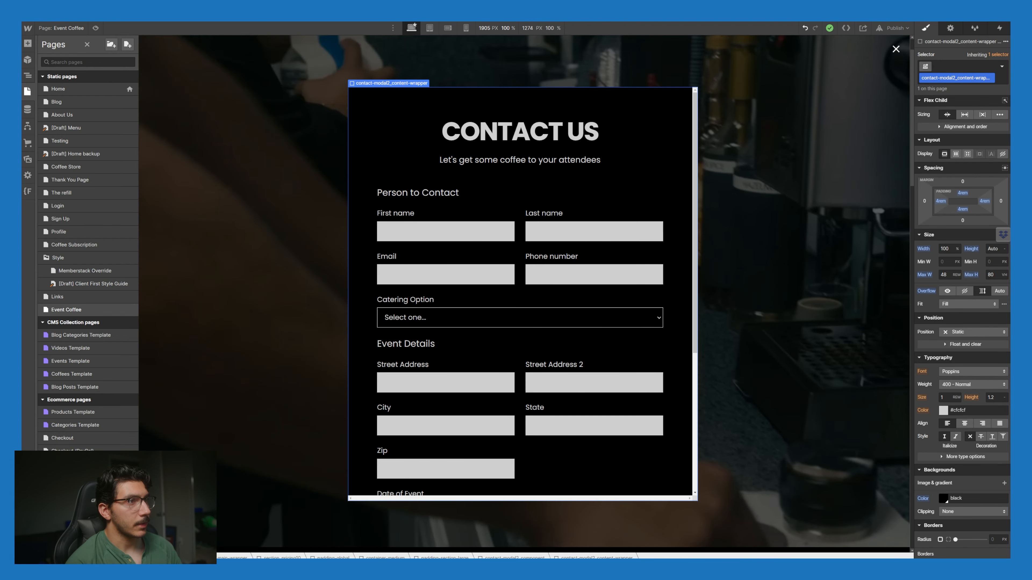
{"action": "key", "text": "ctrl+Tab"}
Step: Expand DISABLE SCROLL under Step #2 and copy the name fs-scrolldisable-element
{"action": "scroll", "coordinate": [307, 497], "scroll_direction": "down", "scroll_amount": 2}
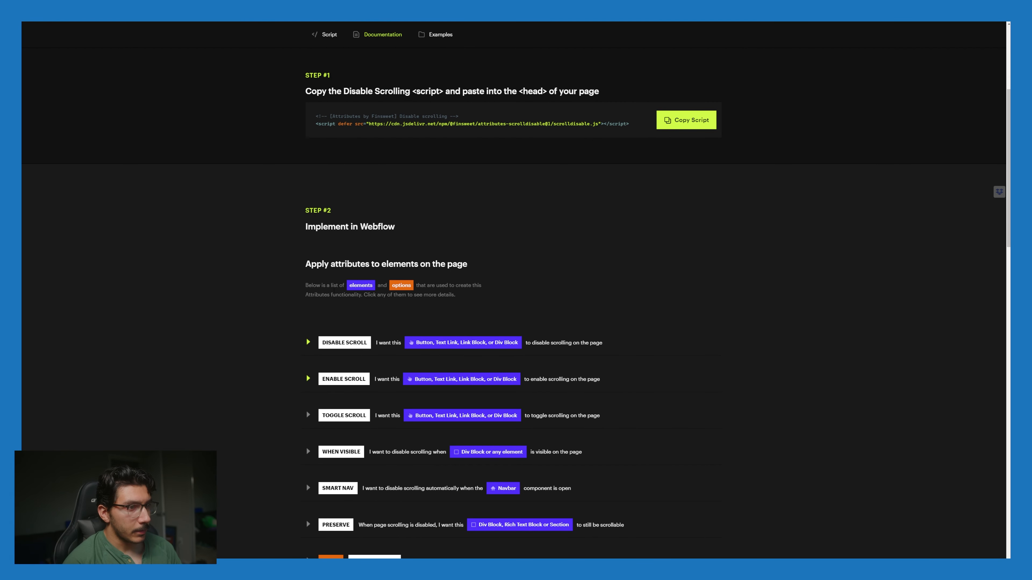
{"action": "scroll", "coordinate": [306, 483], "scroll_direction": "down", "scroll_amount": 2}
{"action": "left_click", "coordinate": [310, 264]}
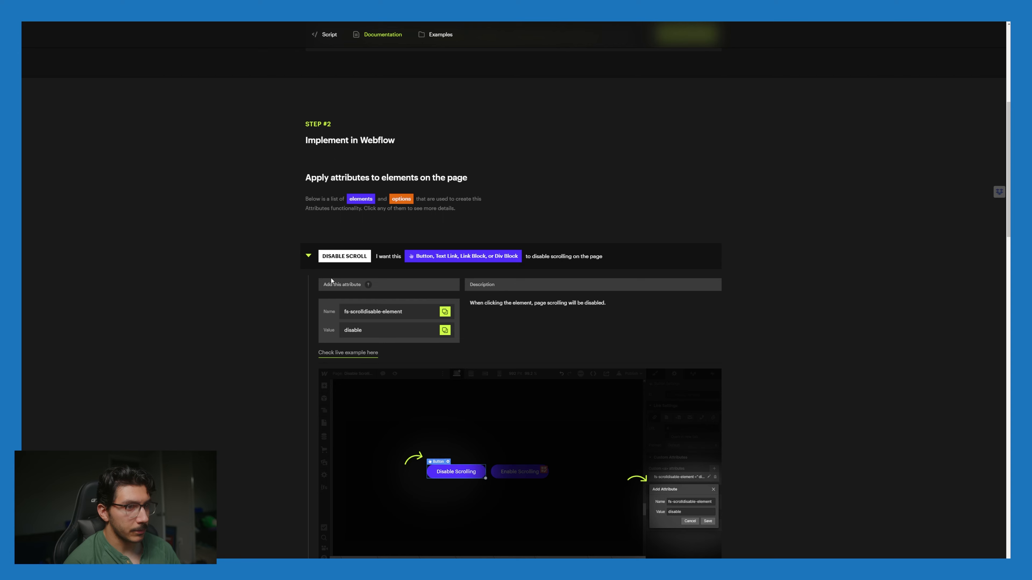
{"action": "scroll", "coordinate": [299, 301], "scroll_direction": "down", "scroll_amount": 3}
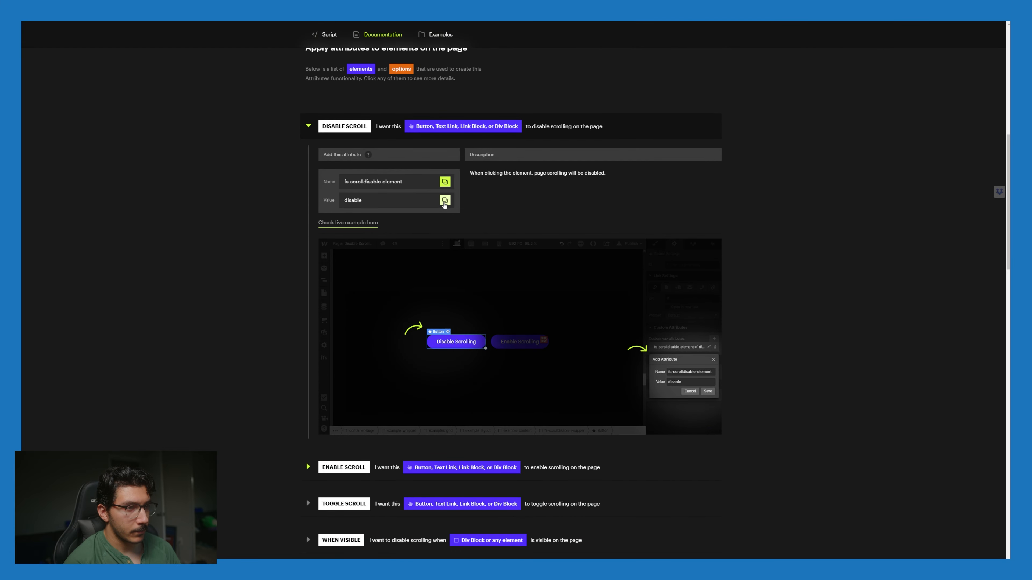
{"action": "left_click", "coordinate": [445, 181]}
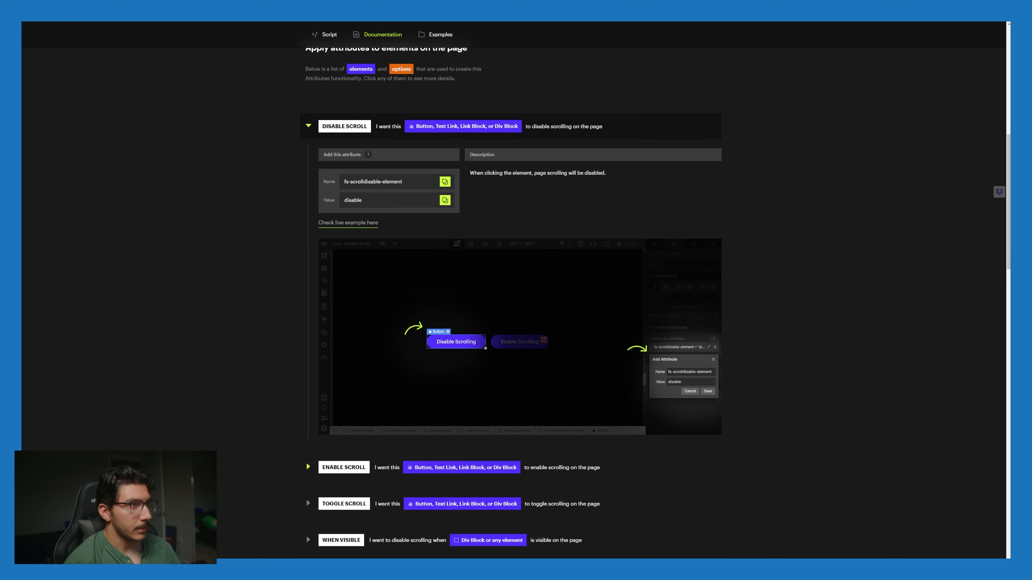
{"action": "left_click", "coordinate": [166, 12]}
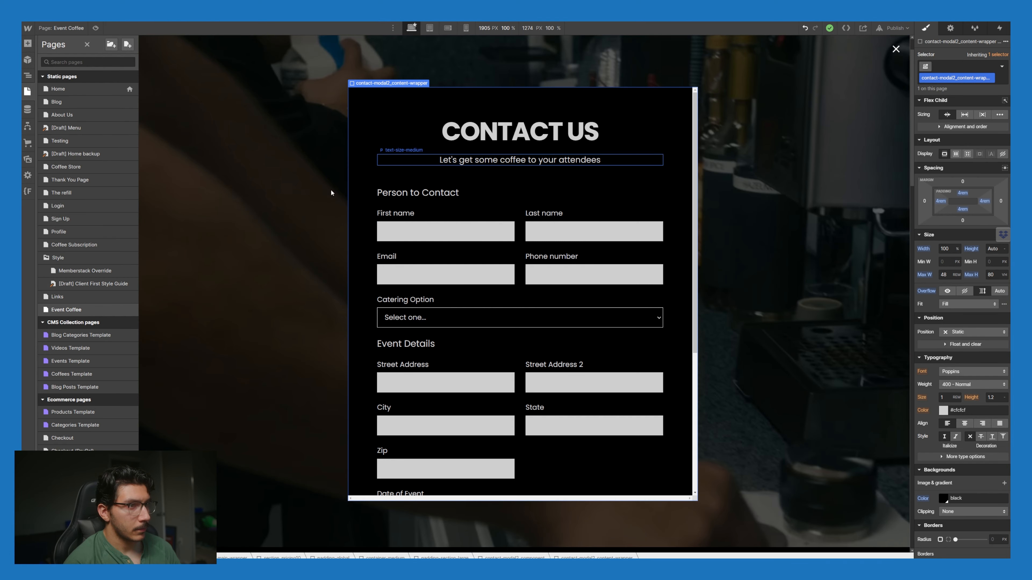
Step: Select contact-modal2_component in the Navigator and set its Display to None
{"action": "scroll", "coordinate": [333, 196], "scroll_direction": "down", "scroll_amount": 8}
{"action": "scroll", "coordinate": [352, 241], "scroll_direction": "down", "scroll_amount": 5}
{"action": "scroll", "coordinate": [352, 242], "scroll_direction": "up", "scroll_amount": 4}
{"action": "scroll", "coordinate": [351, 242], "scroll_direction": "up", "scroll_amount": 1}
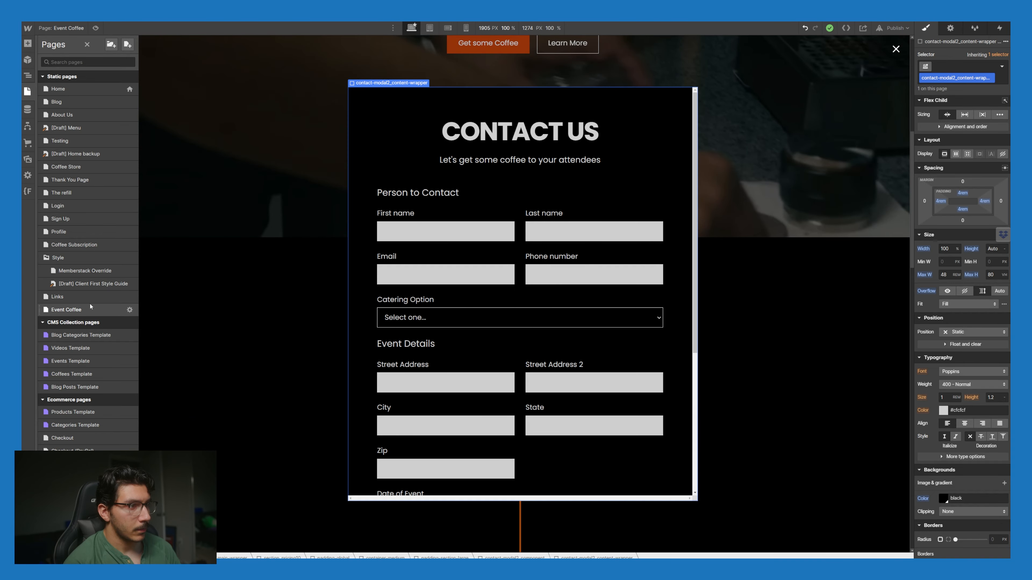
{"action": "left_click", "coordinate": [27, 76]}
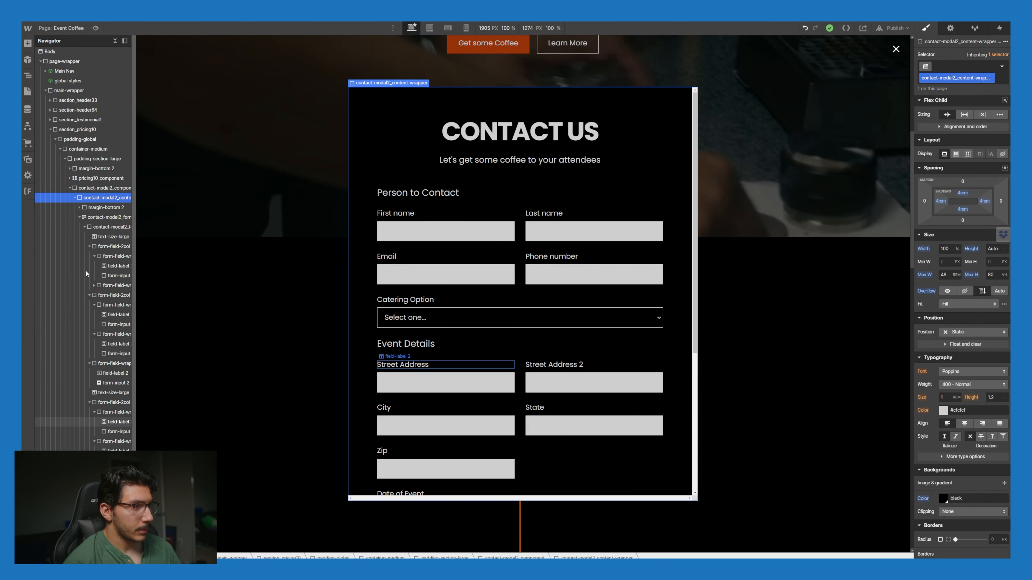
{"action": "scroll", "coordinate": [105, 345], "scroll_direction": "down", "scroll_amount": 10}
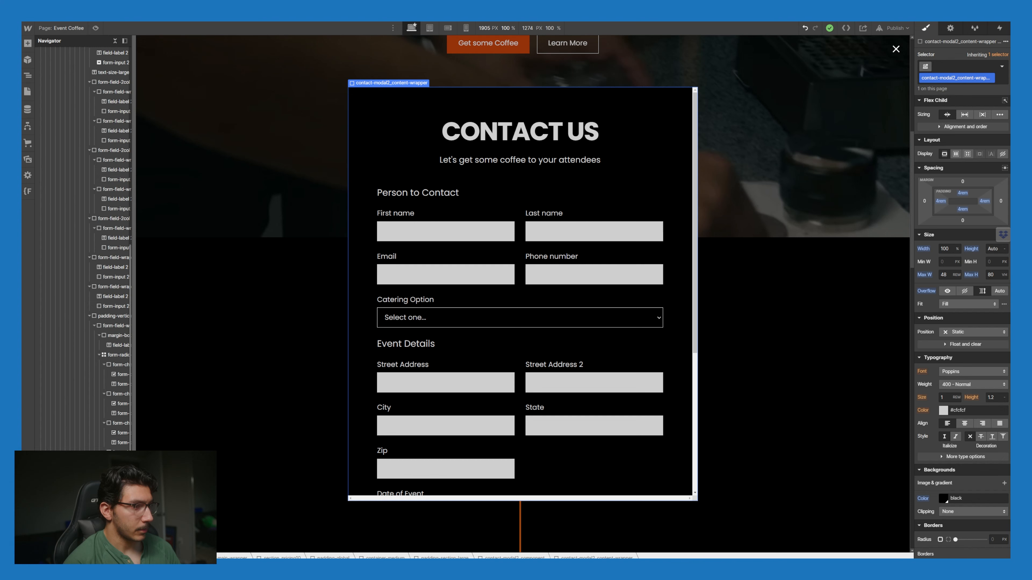
{"action": "scroll", "coordinate": [109, 346], "scroll_direction": "up", "scroll_amount": 10}
{"action": "left_click", "coordinate": [103, 188]}
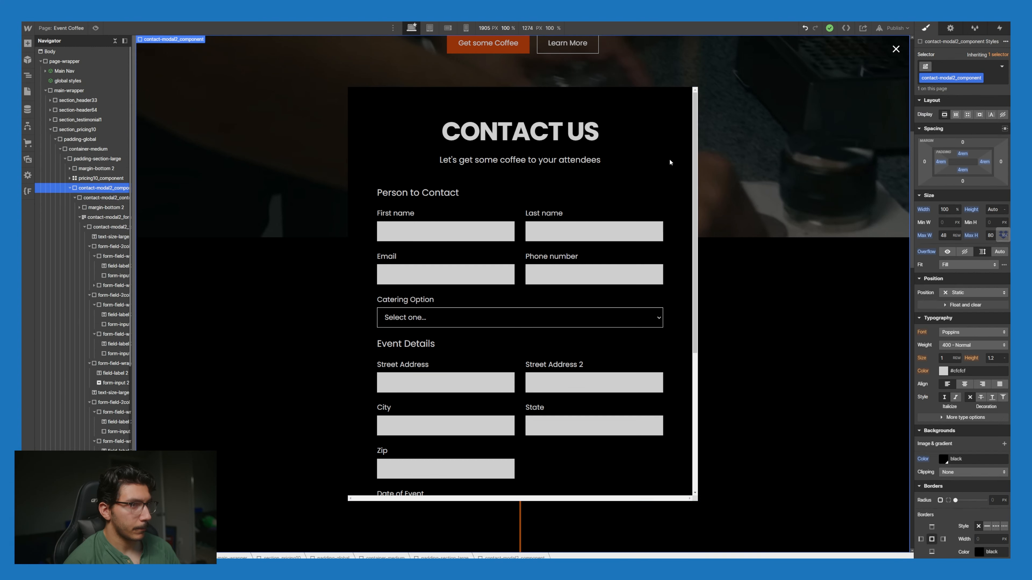
{"action": "left_click", "coordinate": [1003, 114]}
Step: Give the Full Service Get started button the attribute fs-scrolldisable-element with value disable
{"action": "scroll", "coordinate": [672, 364], "scroll_direction": "down", "scroll_amount": 20}
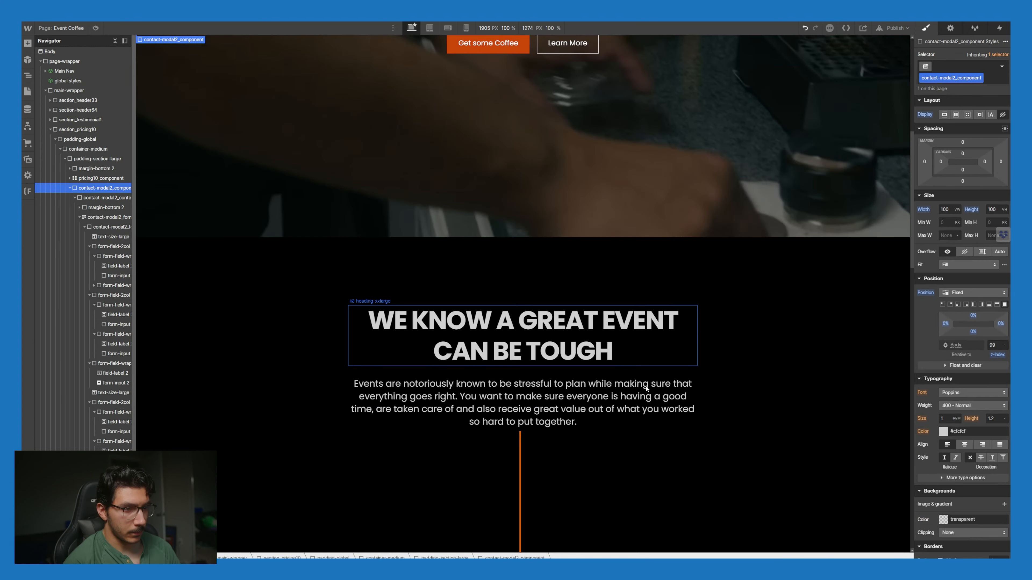
{"action": "scroll", "coordinate": [455, 332], "scroll_direction": "up", "scroll_amount": 3}
{"action": "left_click", "coordinate": [431, 308]}
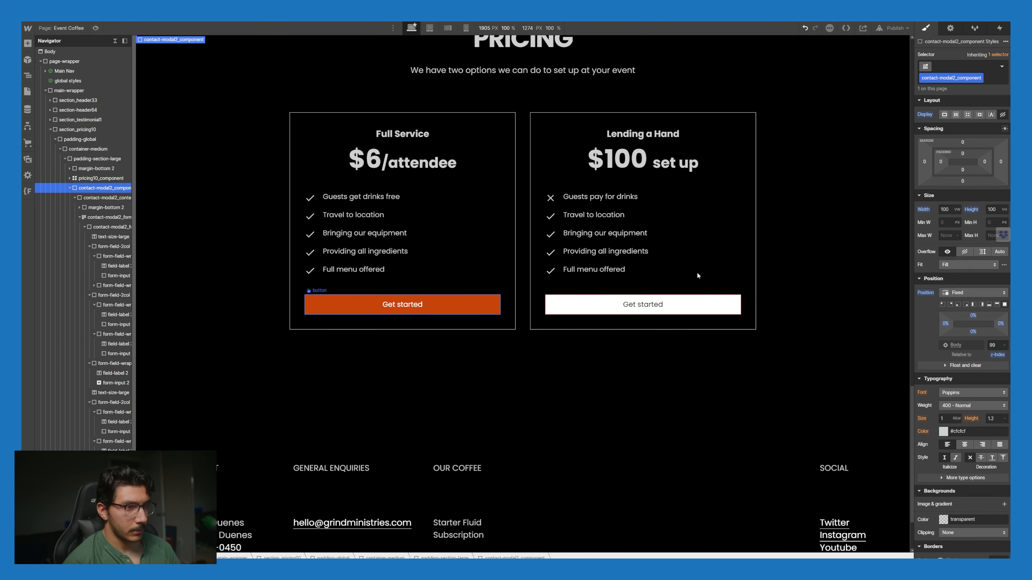
{"action": "left_click", "coordinate": [951, 27]}
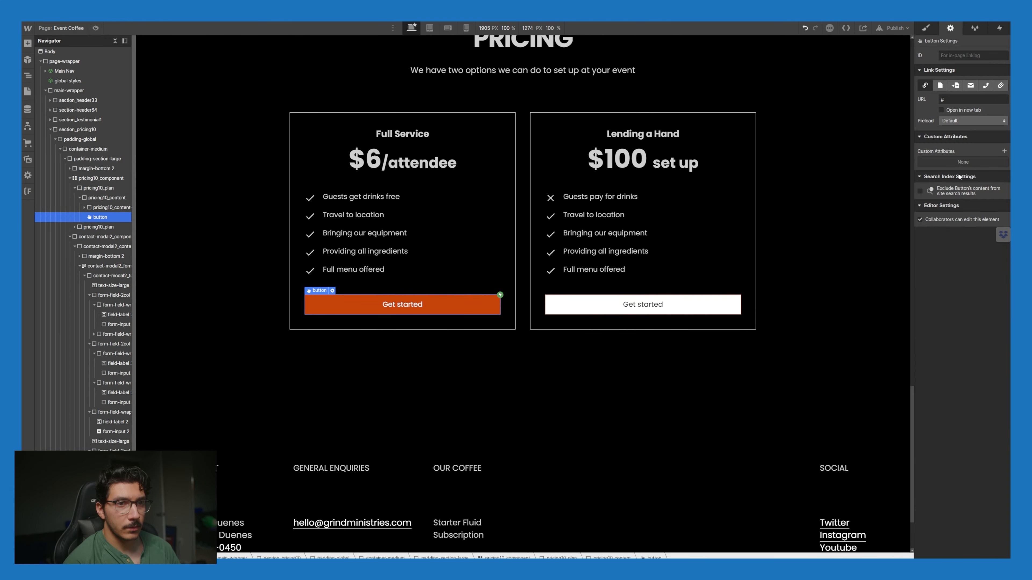
{"action": "left_click", "coordinate": [1004, 151]}
{"action": "key", "text": "ctrl+v"}
{"action": "key", "text": "Tab"}
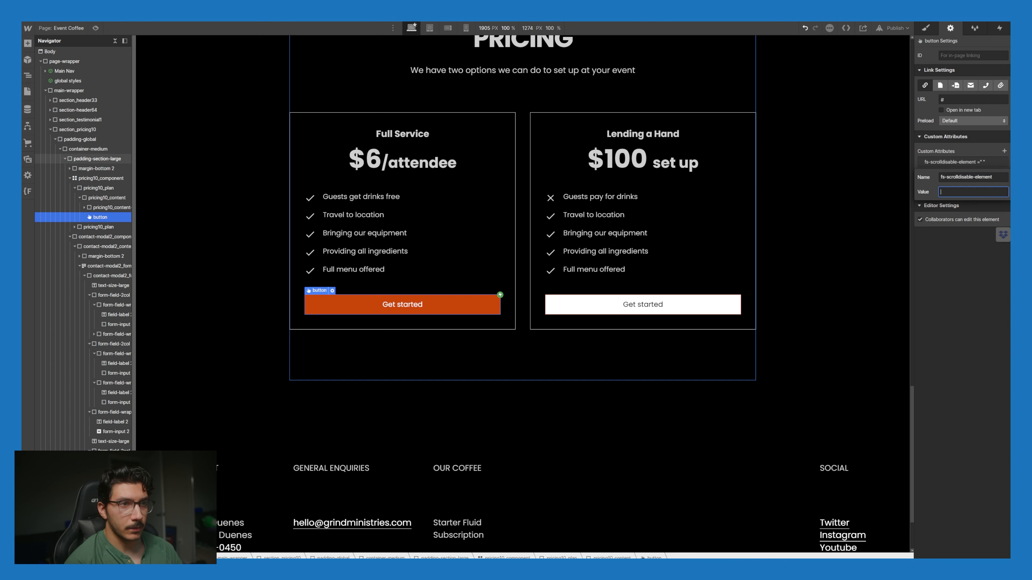
{"action": "key", "text": "ctrl+Tab"}
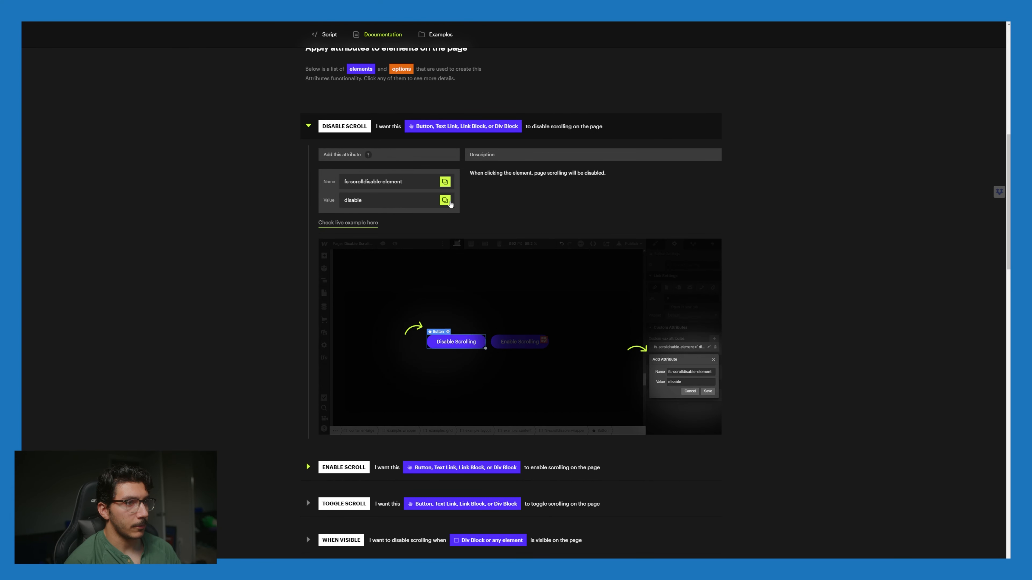
{"action": "left_click", "coordinate": [450, 204]}
{"action": "key", "text": "ctrl+Tab"}
{"action": "key", "text": "ctrl+v"}
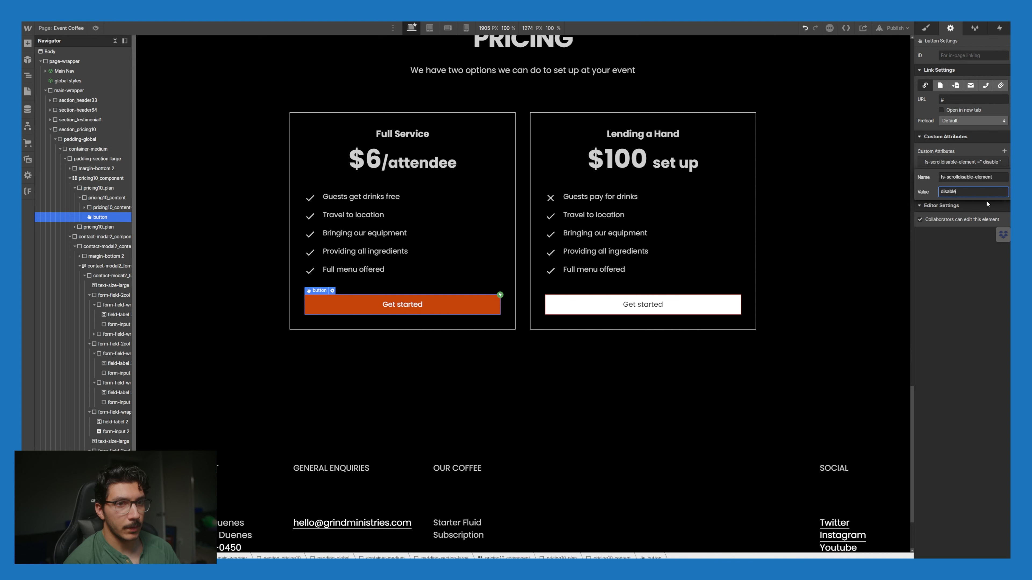
Step: Select the contact modal's close X icon
{"action": "left_click", "coordinate": [727, 304]}
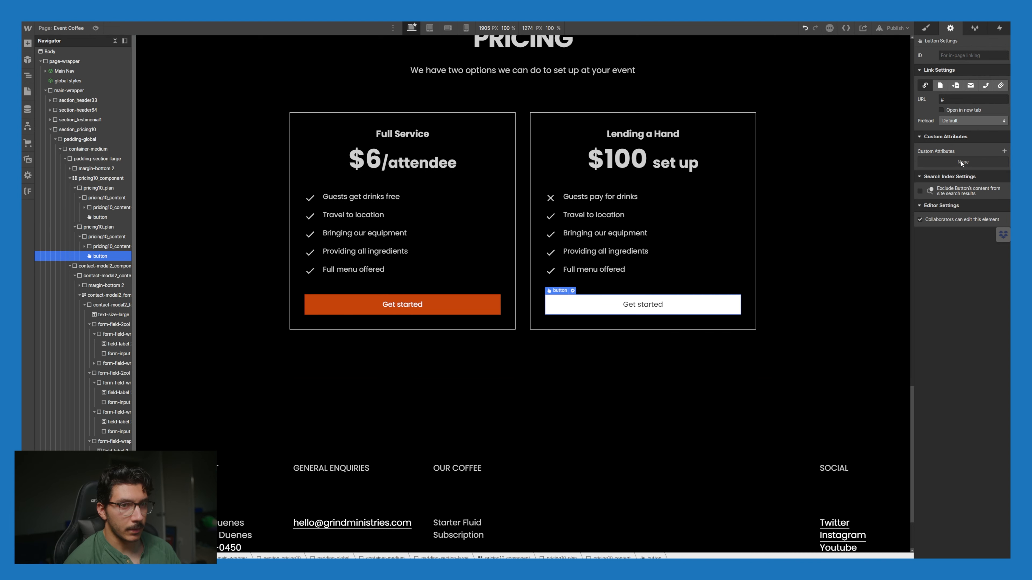
{"action": "left_click", "coordinate": [444, 302]}
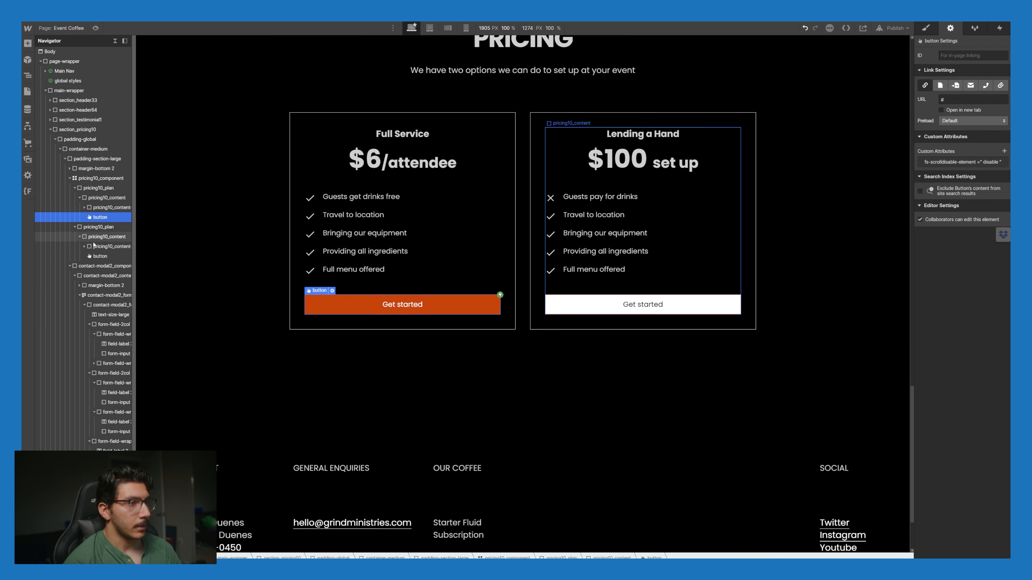
{"action": "left_click", "coordinate": [102, 265]}
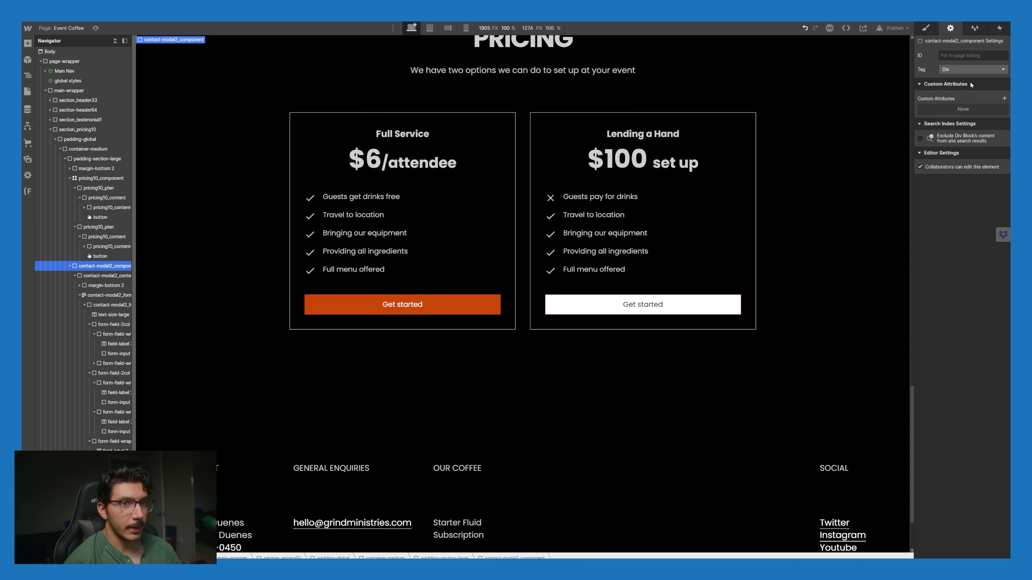
{"action": "left_click", "coordinate": [926, 27]}
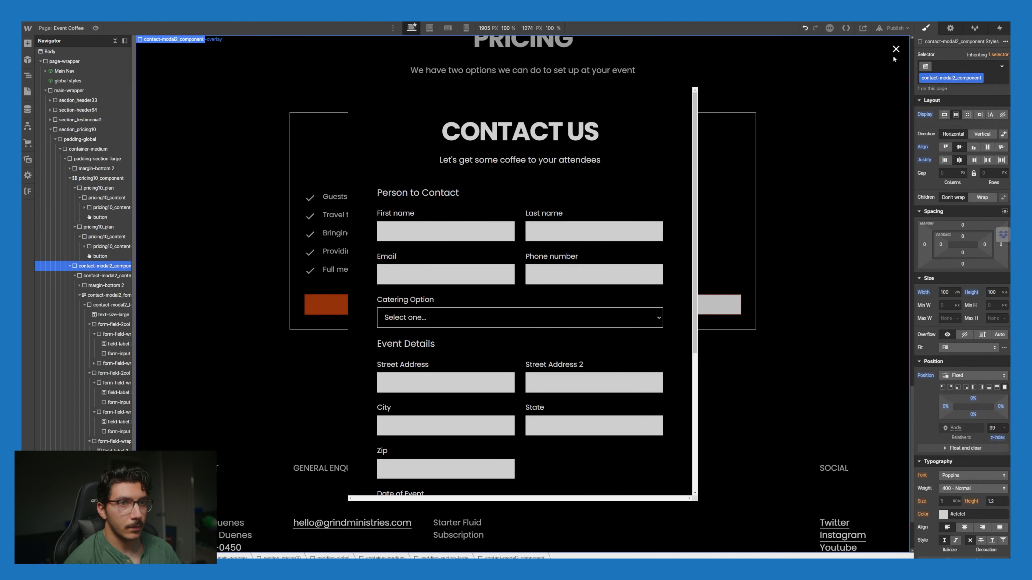
{"action": "left_click", "coordinate": [895, 50]}
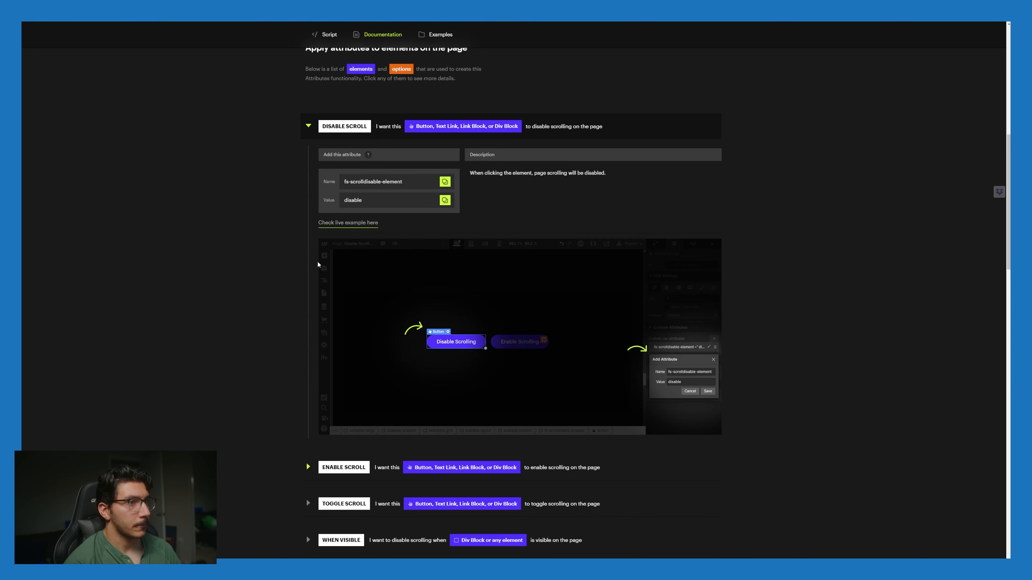
Step: Add fs-scrolldisable-element with value enable to the close icon's custom attributes
{"action": "scroll", "coordinate": [318, 264], "scroll_direction": "down", "scroll_amount": 3}
{"action": "left_click", "coordinate": [358, 338]}
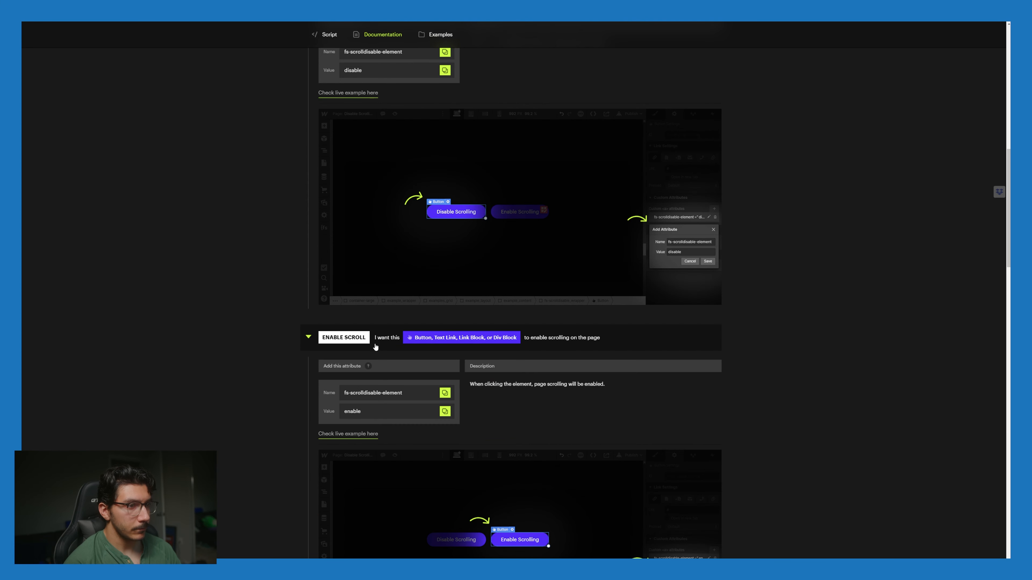
{"action": "left_click", "coordinate": [445, 393]}
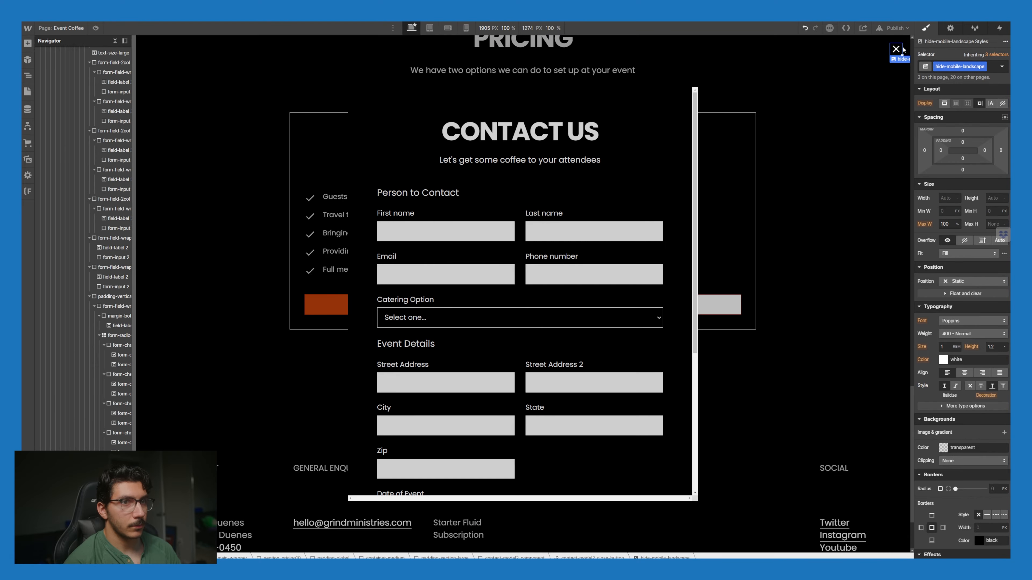
{"action": "left_click", "coordinate": [950, 28]}
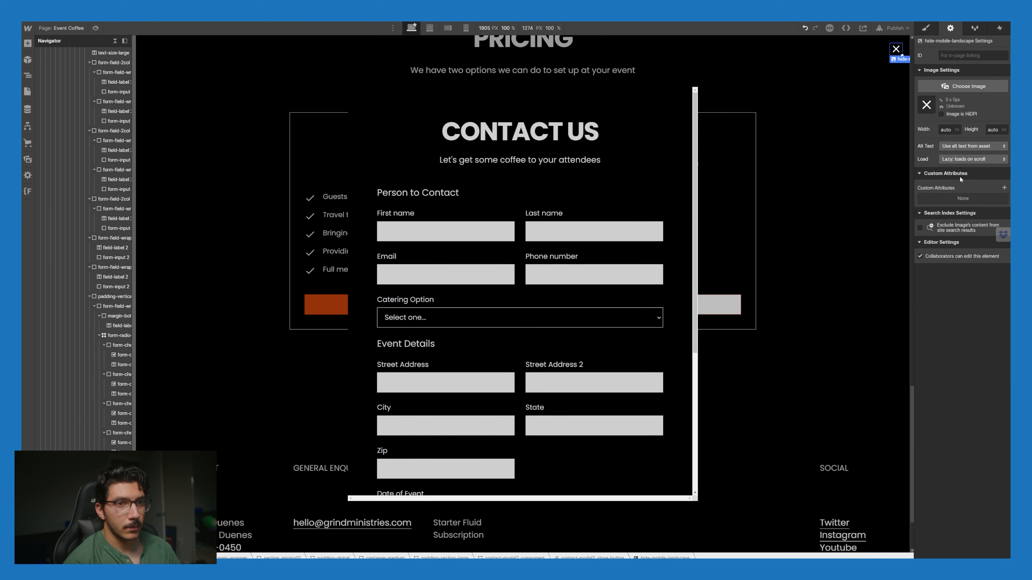
{"action": "left_click", "coordinate": [1004, 189]}
{"action": "key", "text": "ctrl+v"}
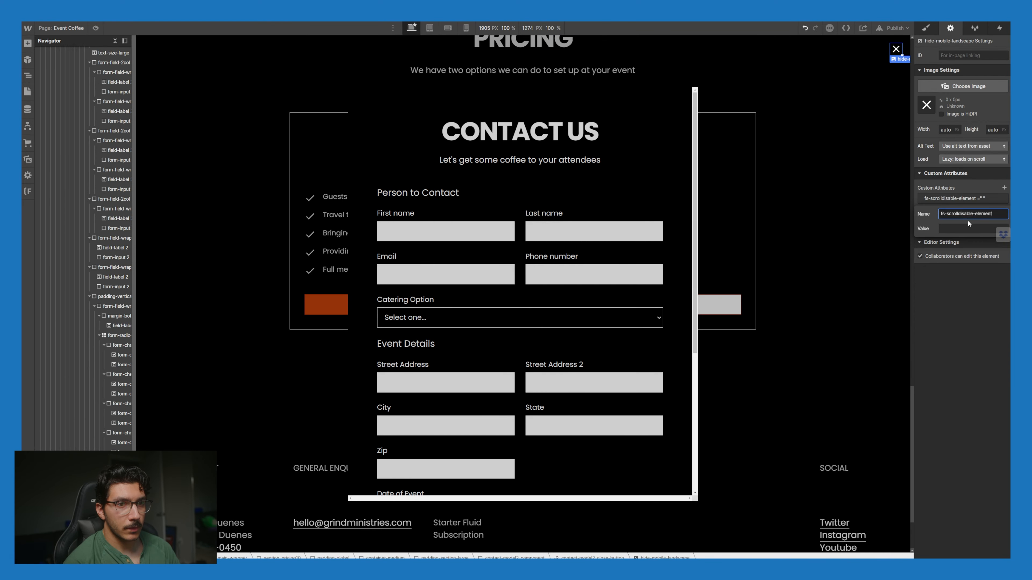
{"action": "left_click", "coordinate": [969, 229]}
{"action": "type", "text": "enable"}
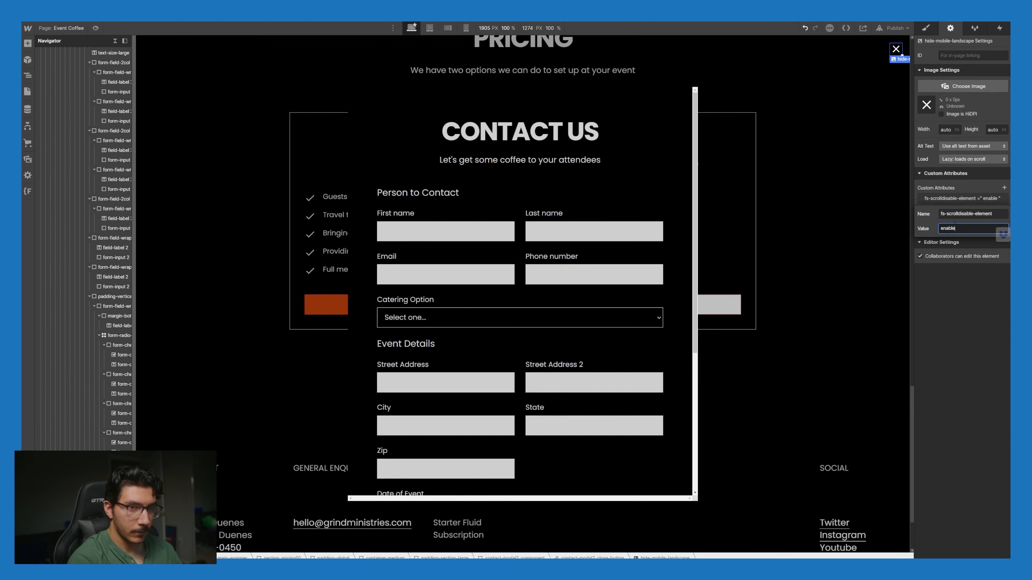
{"action": "key", "text": "alt+Tab"}
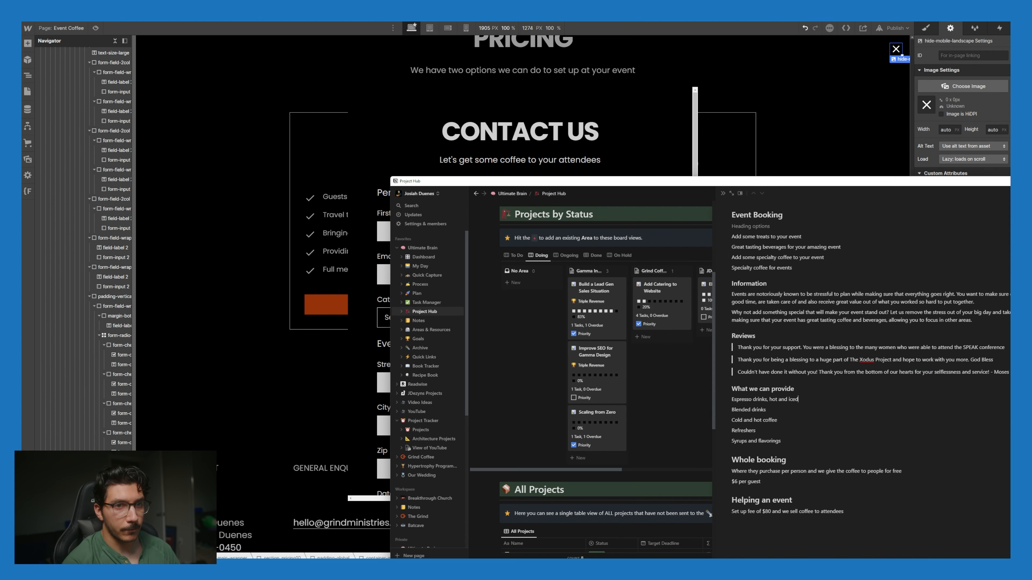
{"action": "key", "text": "alt+Tab"}
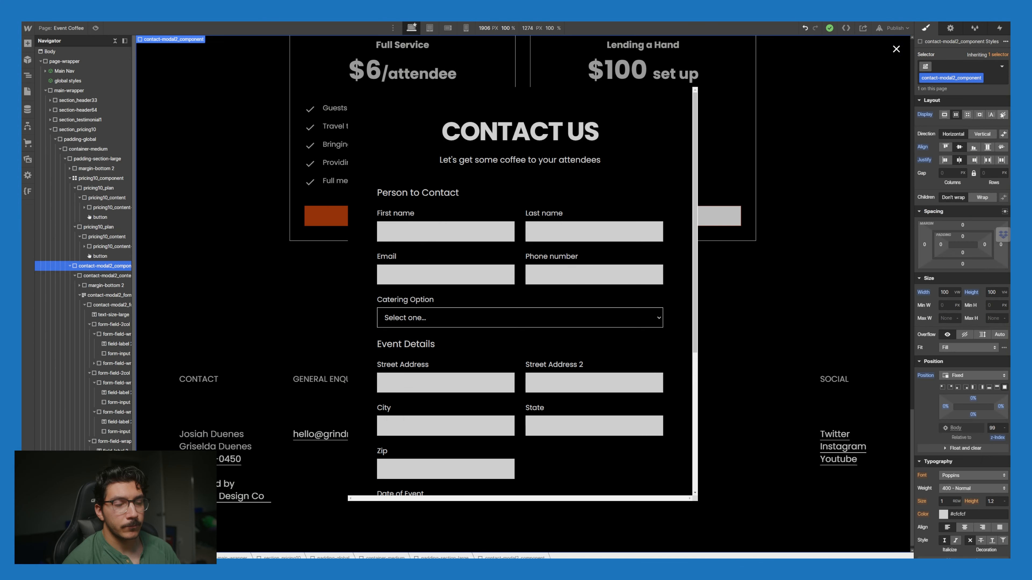
Step: Set the contact modal's Display to None
{"action": "left_click", "coordinate": [1003, 114]}
{"action": "scroll", "coordinate": [800, 326], "scroll_direction": "up", "scroll_amount": 10}
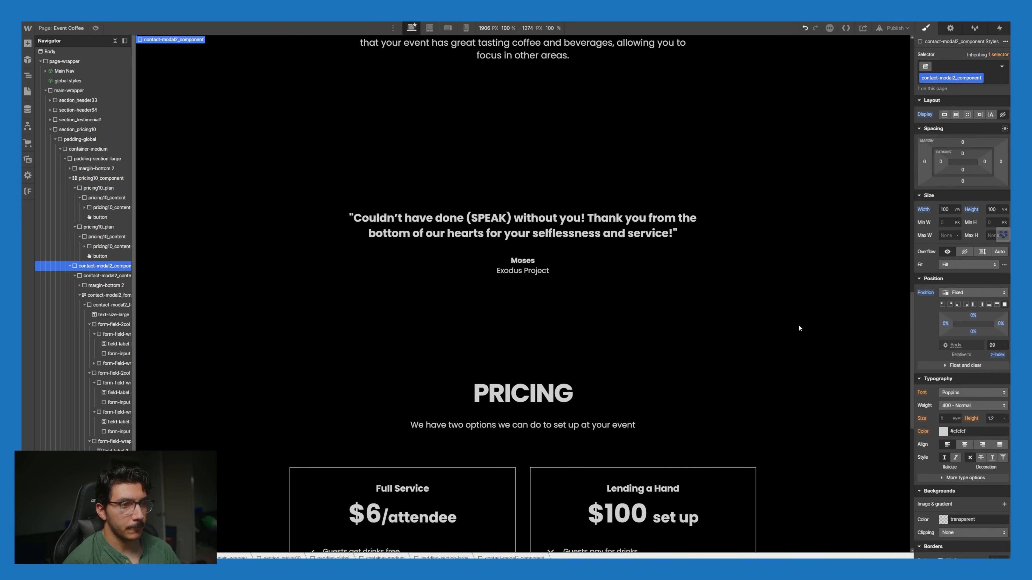
{"action": "scroll", "coordinate": [796, 332], "scroll_direction": "down", "scroll_amount": 10}
{"action": "scroll", "coordinate": [794, 337], "scroll_direction": "up", "scroll_amount": 5}
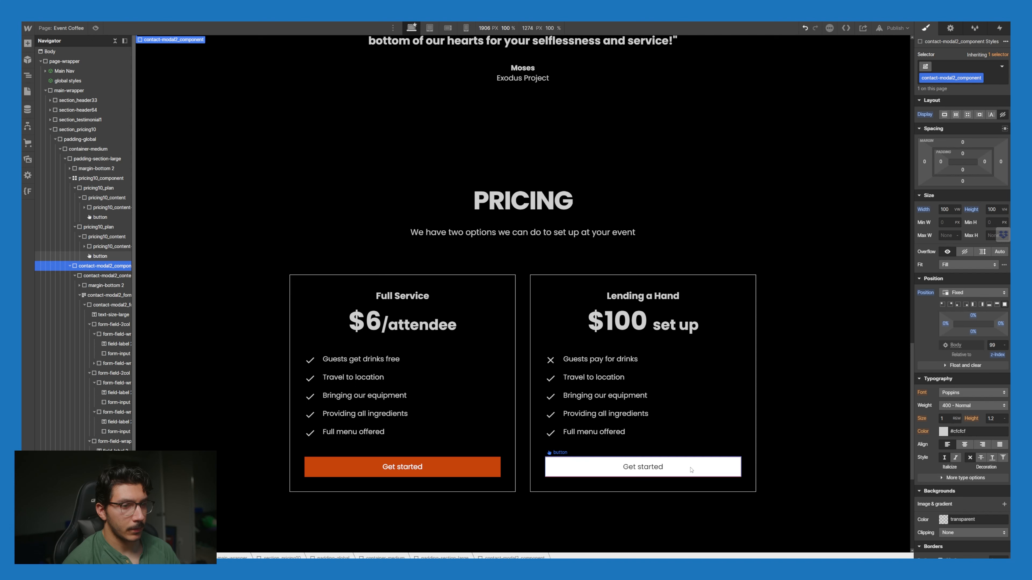
Step: Give the white Get started button a mouse click trigger that starts Contact Modal 2 [Open]
{"action": "left_click", "coordinate": [691, 471]}
{"action": "left_click", "coordinate": [950, 27]}
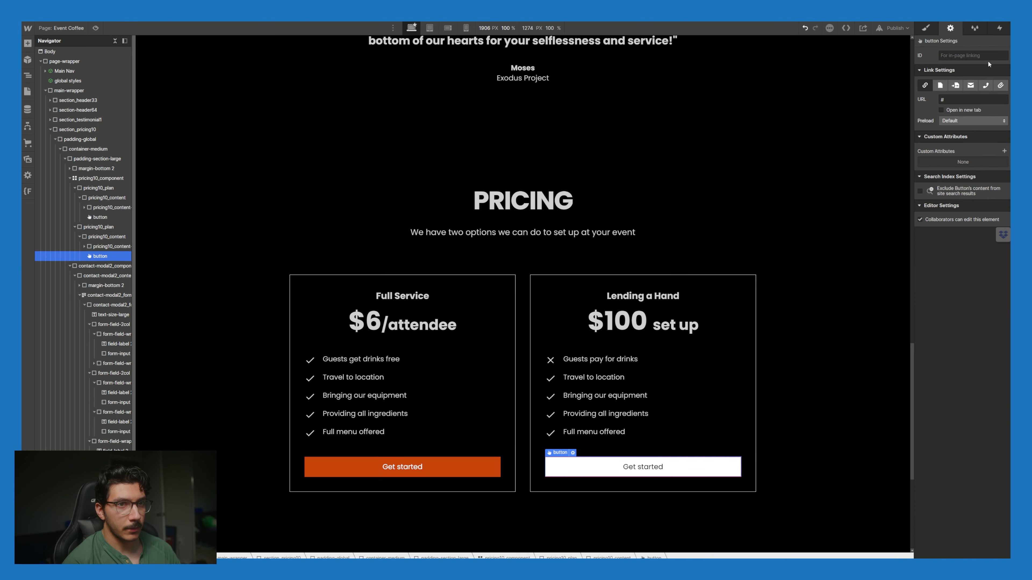
{"action": "left_click", "coordinate": [997, 28]}
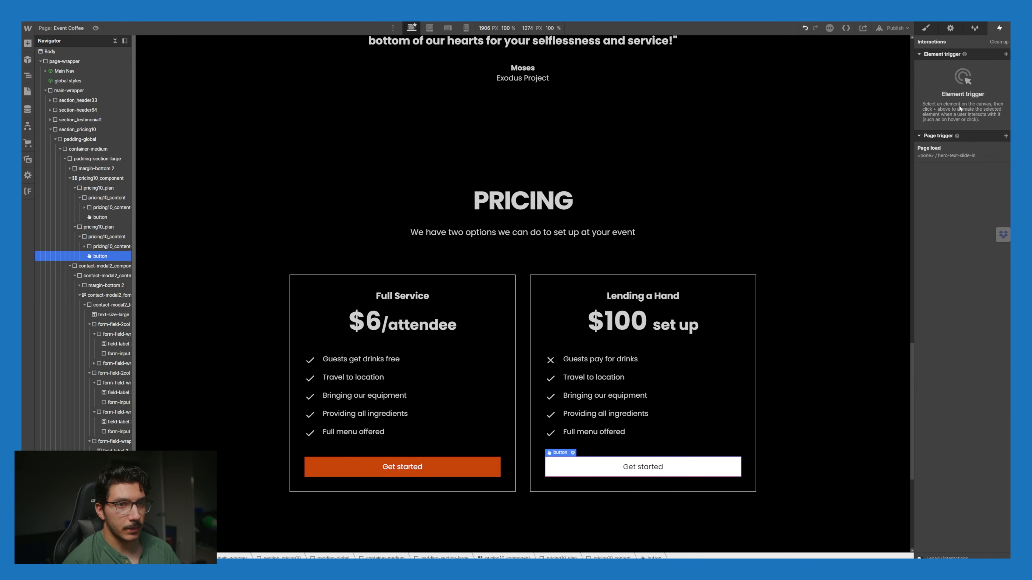
{"action": "left_click", "coordinate": [1006, 54]}
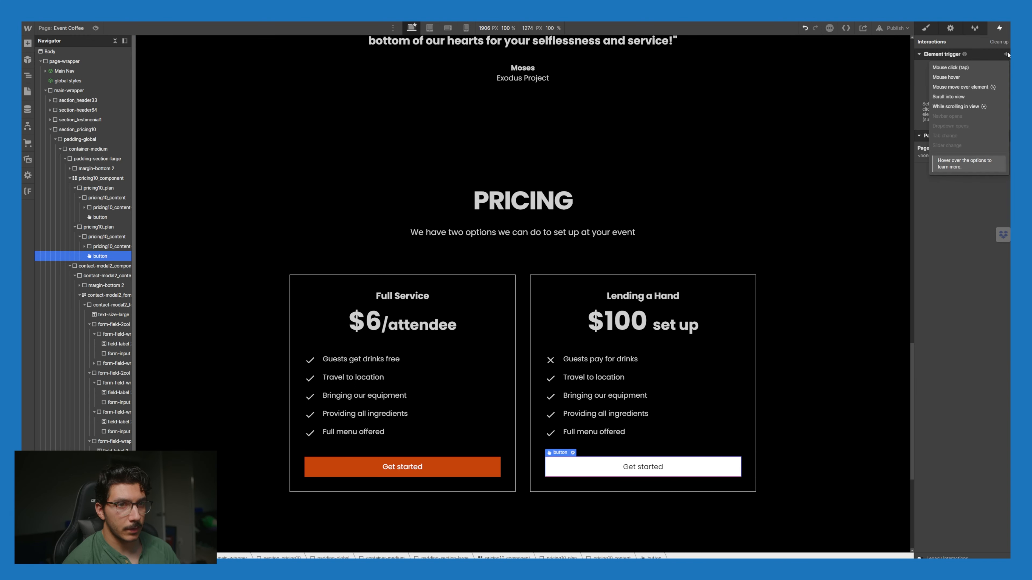
{"action": "left_click", "coordinate": [976, 68]}
{"action": "left_click", "coordinate": [975, 98]}
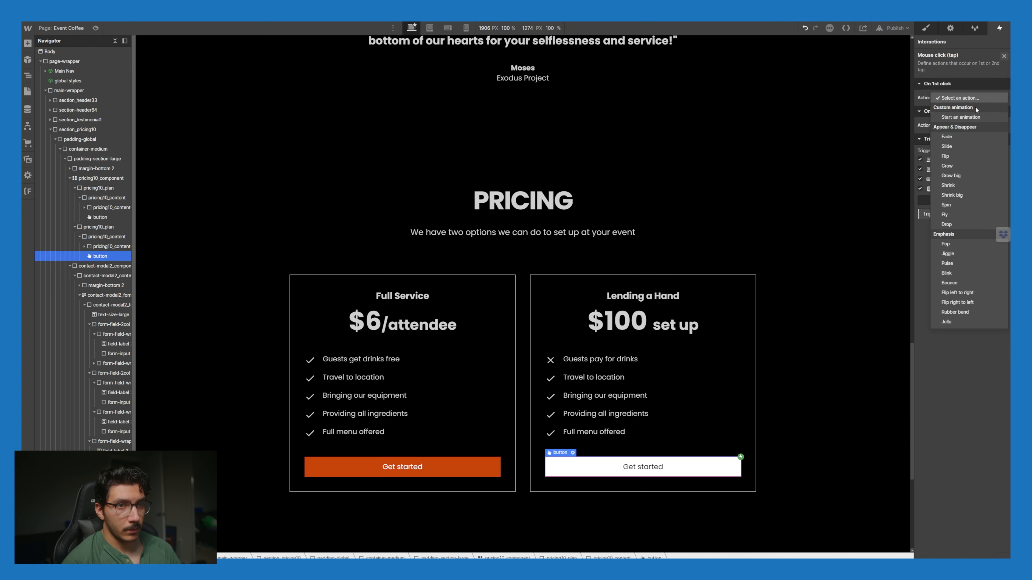
{"action": "left_click", "coordinate": [975, 118]}
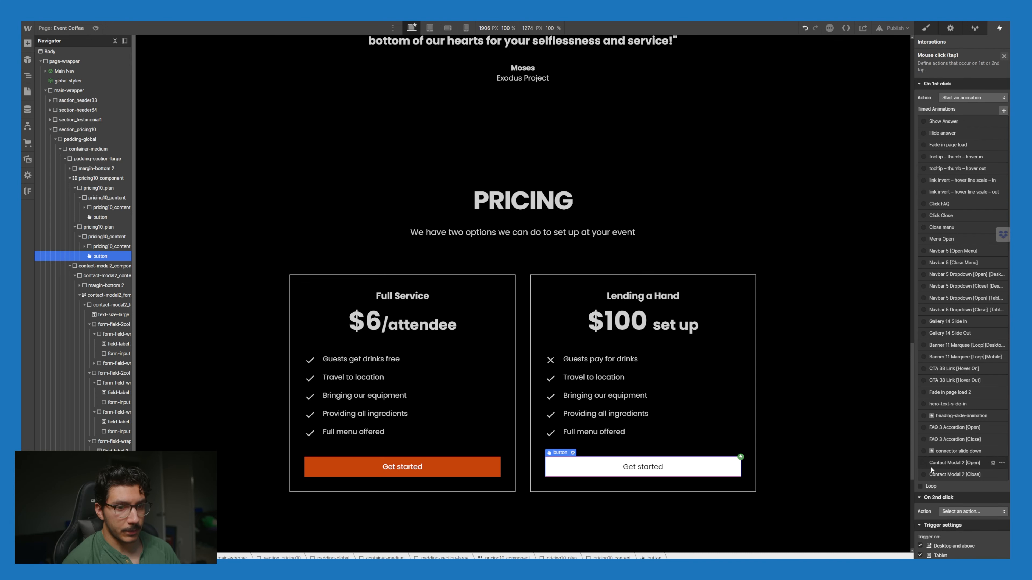
{"action": "left_click", "coordinate": [947, 463]}
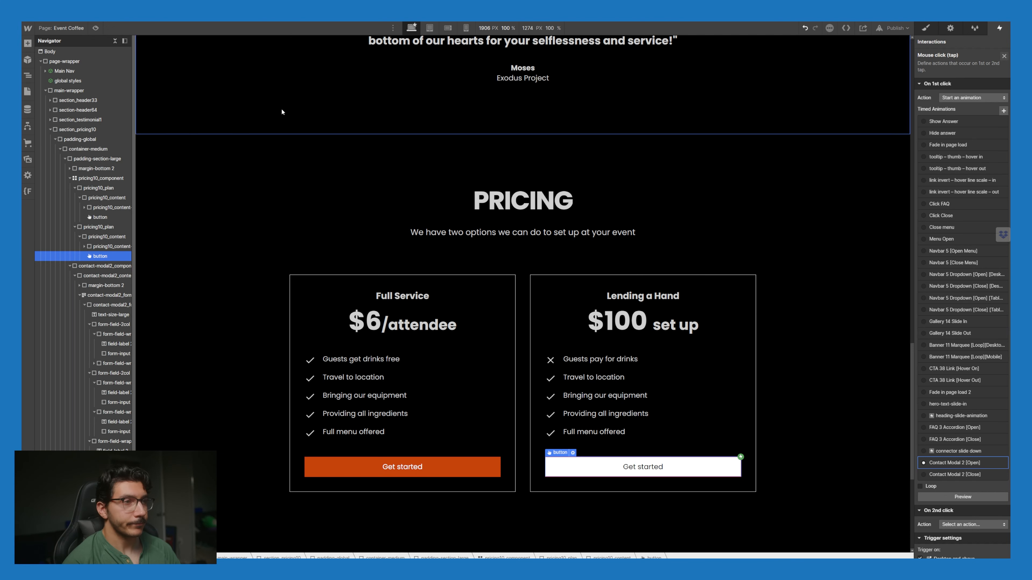
{"action": "left_click", "coordinate": [27, 92]}
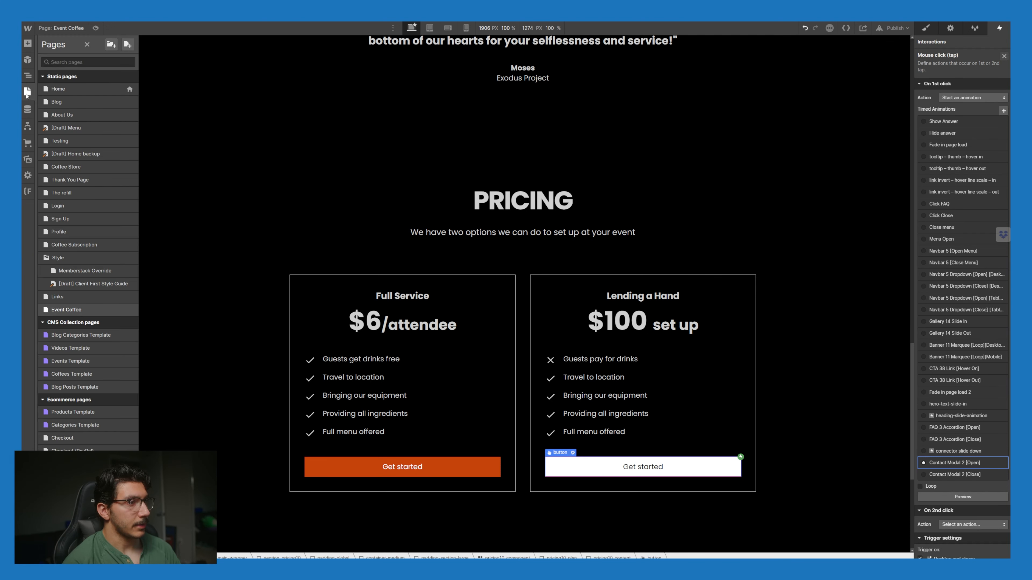
Step: Add a mouse-click trigger to the close icon that starts the Contact Modal 2 [Close] animation
{"action": "left_click", "coordinate": [26, 96]}
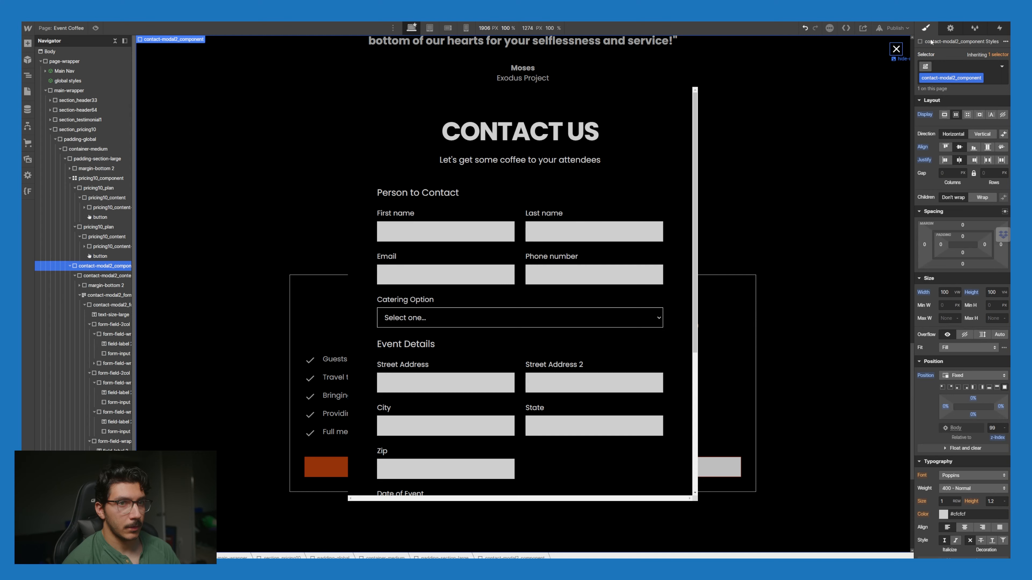
{"action": "left_click", "coordinate": [896, 50]}
{"action": "left_click", "coordinate": [999, 28]}
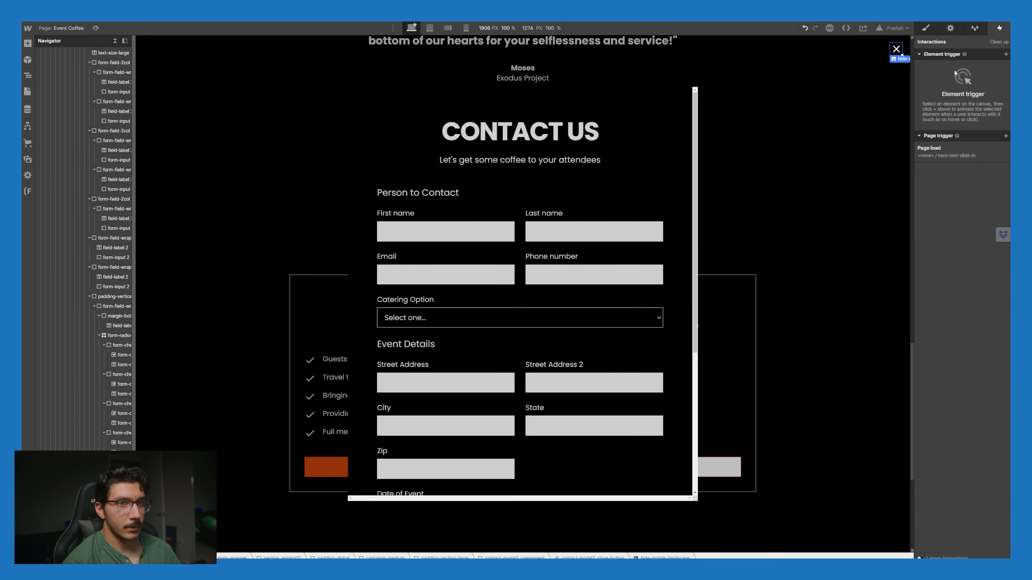
{"action": "left_click", "coordinate": [1007, 54]}
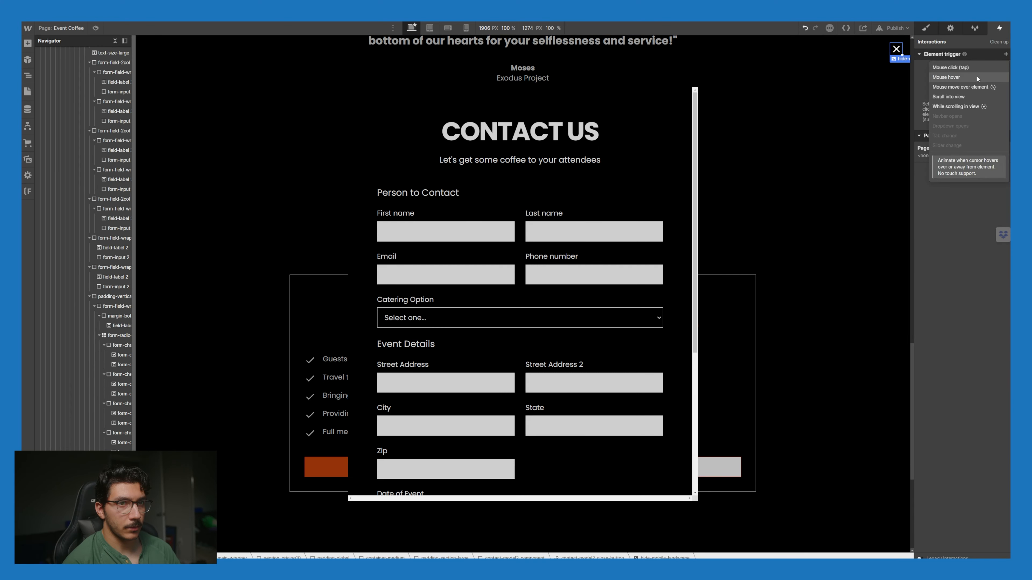
{"action": "left_click", "coordinate": [975, 67]}
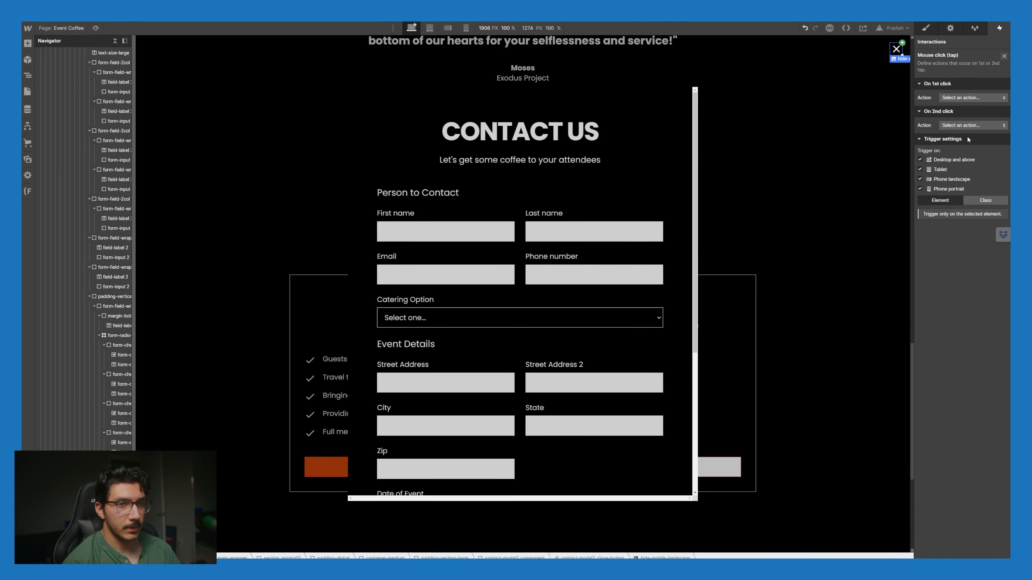
{"action": "left_click", "coordinate": [971, 98]}
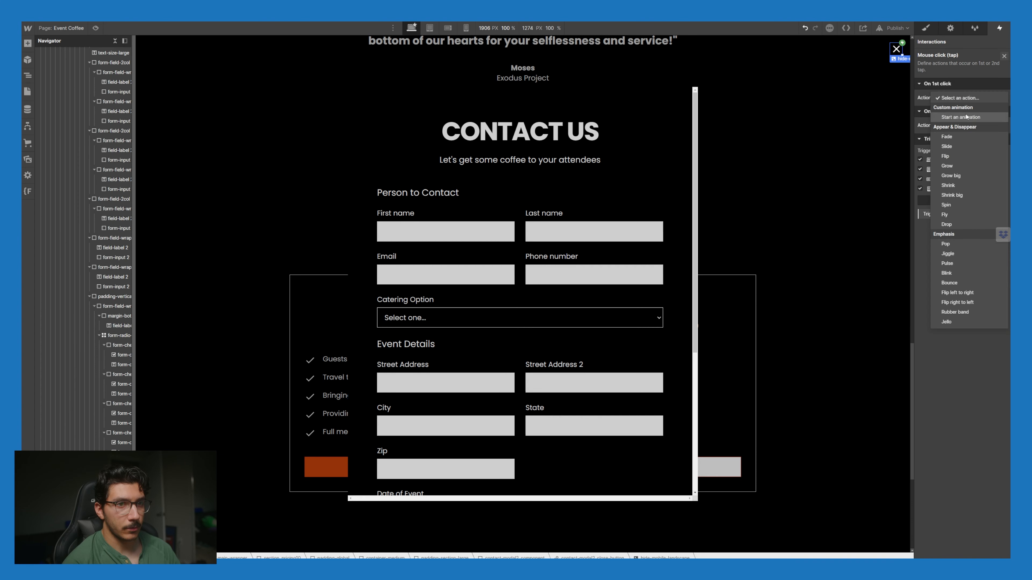
{"action": "left_click", "coordinate": [961, 117]}
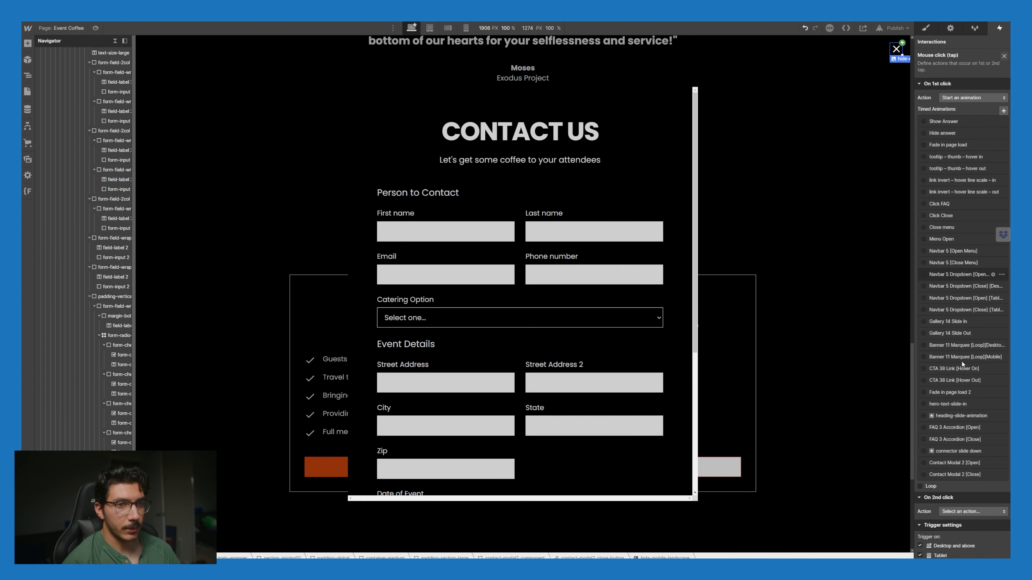
{"action": "left_click", "coordinate": [923, 475]}
{"action": "left_click", "coordinate": [965, 497]}
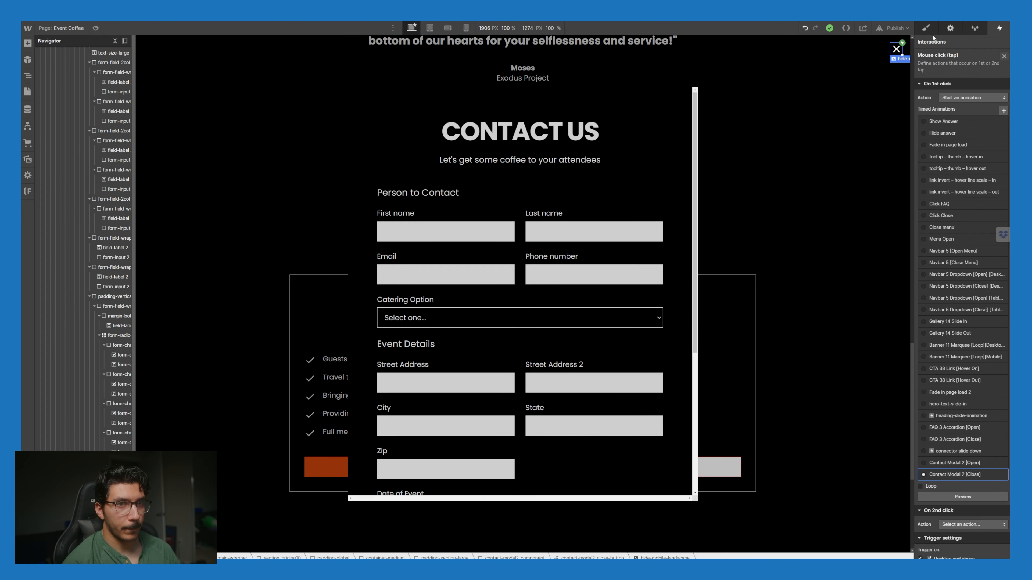
Step: Set the contact-modal2_component to Display none to hide it again
{"action": "left_click", "coordinate": [926, 29]}
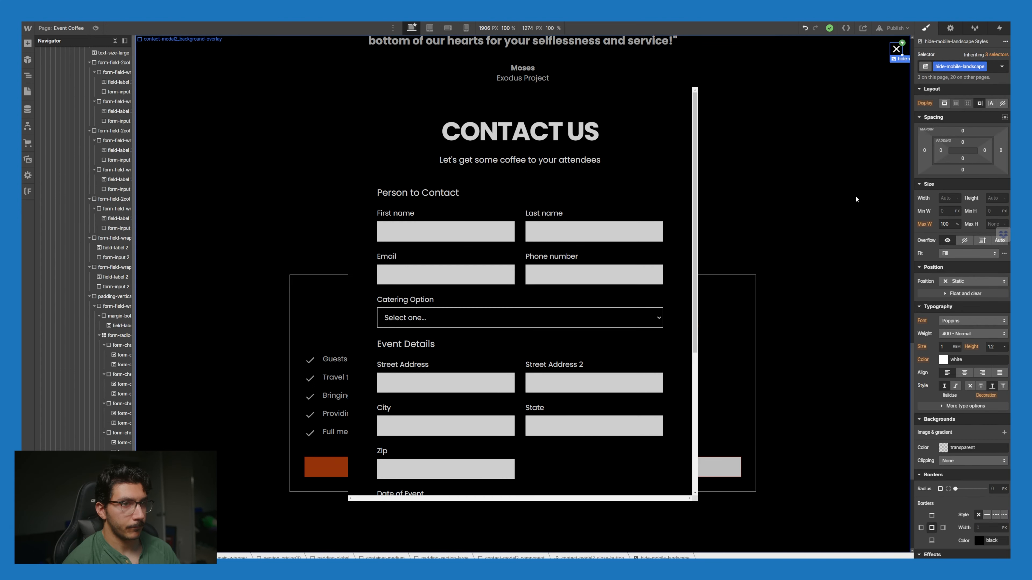
{"action": "left_click", "coordinate": [905, 77]}
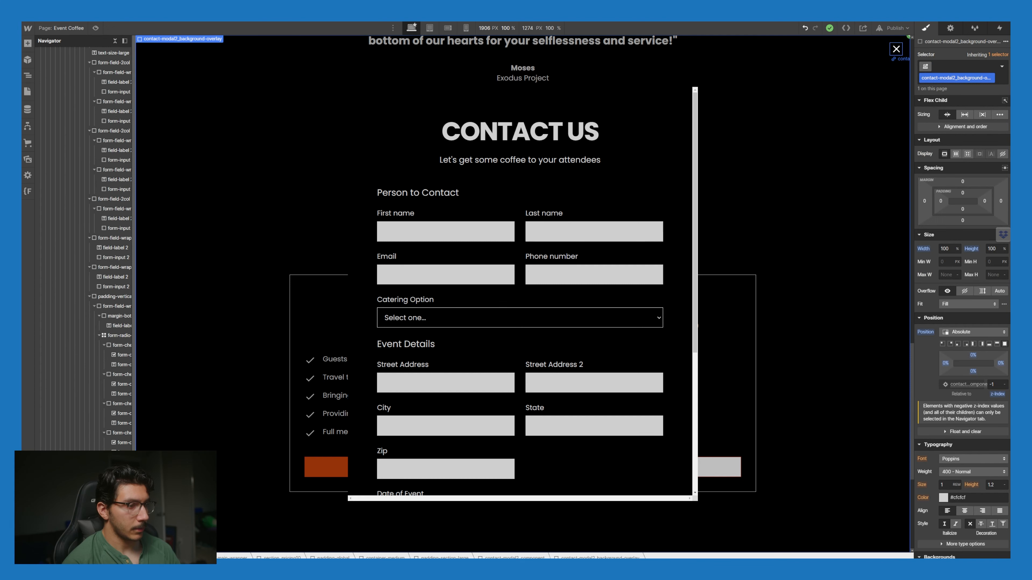
{"action": "left_click", "coordinate": [895, 81]}
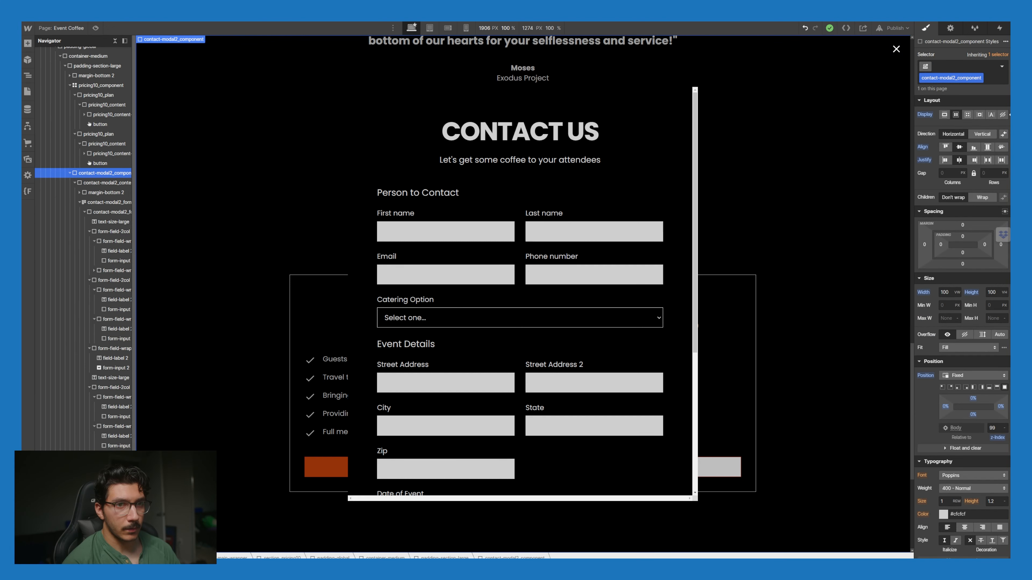
{"action": "left_click", "coordinate": [1003, 115]}
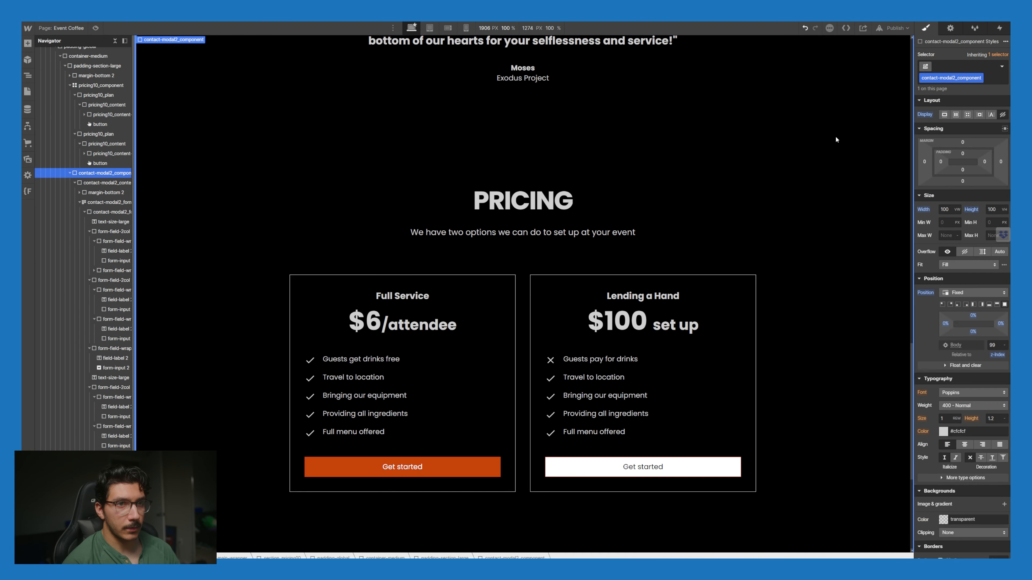
Step: Publish the site to both selected domains, then show the Logic flows list
{"action": "left_click", "coordinate": [897, 30]}
{"action": "left_click", "coordinate": [867, 147]}
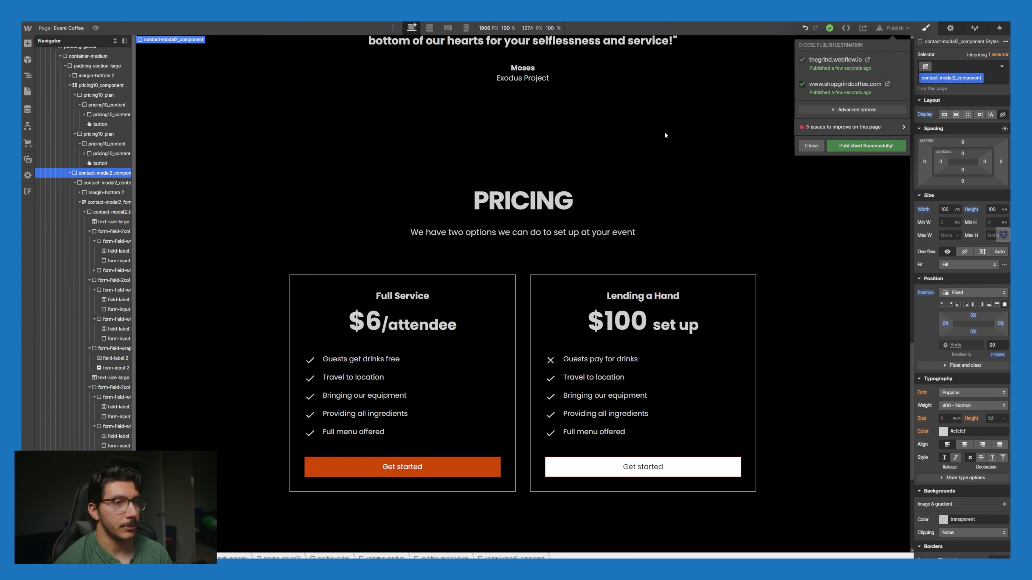
{"action": "left_click", "coordinate": [811, 145]}
{"action": "left_click", "coordinate": [27, 126]}
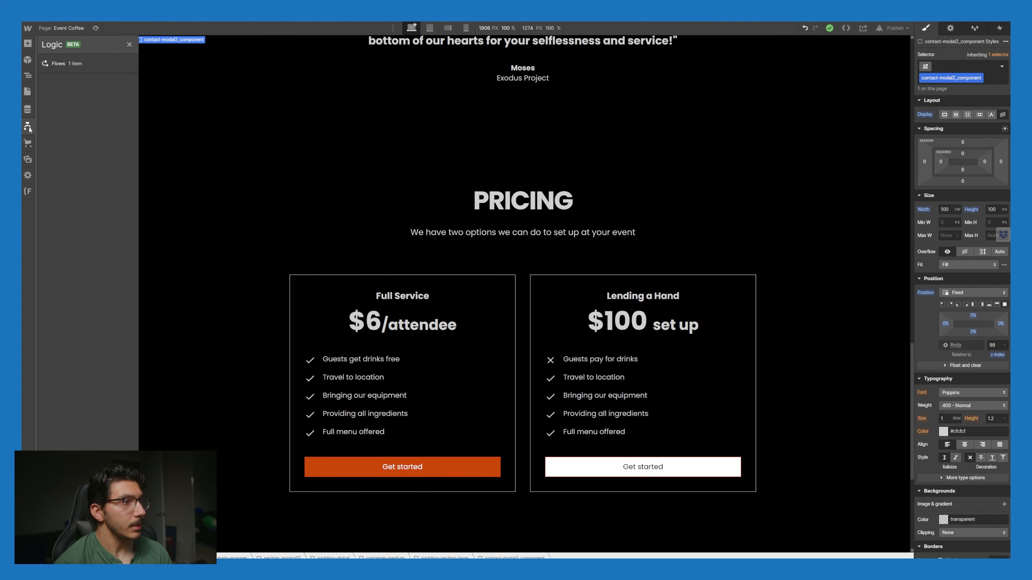